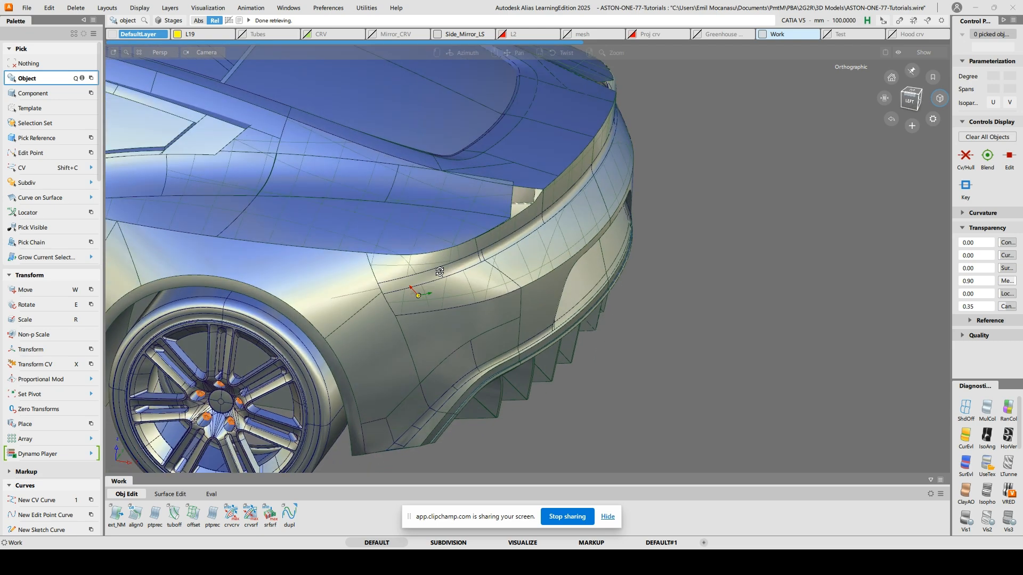
Examine the rear quarter panel and the surfaces around the rear wheel arch from the back and the side
alt+shift+drag(392, 408, 287, 354)
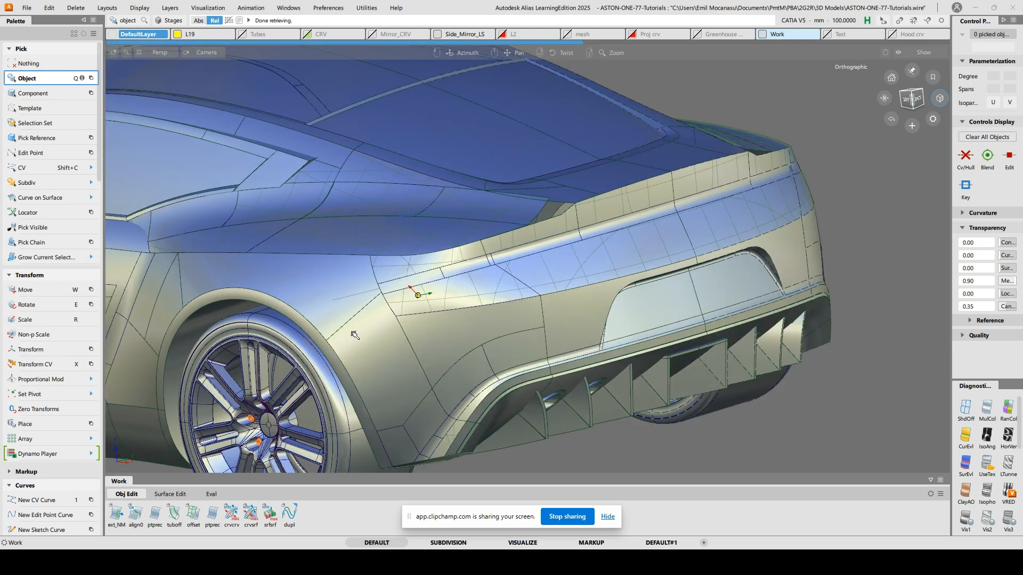
alt+shift+drag(378, 336, 444, 343)
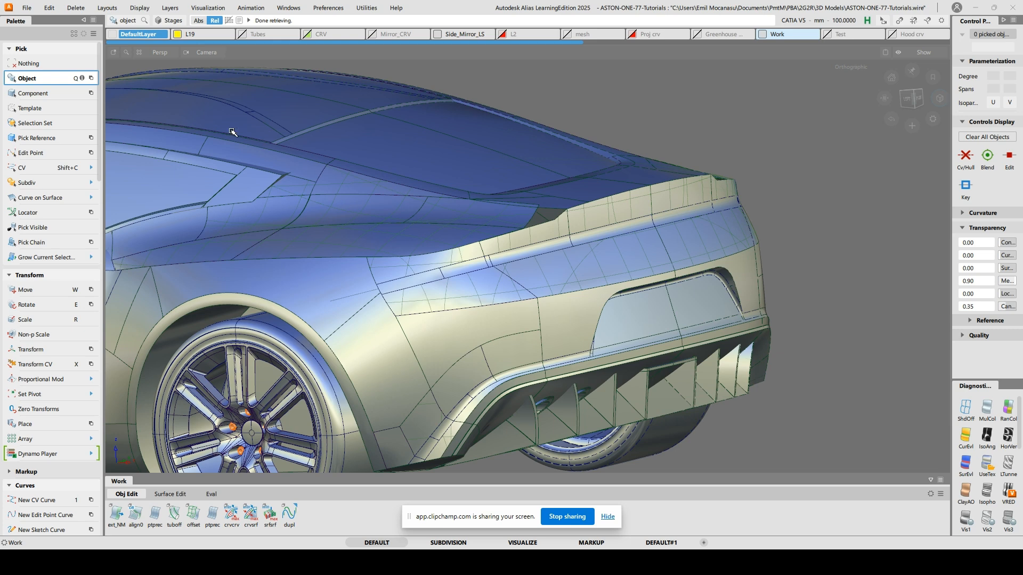
alt+shift+click(318, 276)
alt+shift+middle_drag(238, 253, 510, 256)
alt+shift+click(483, 287)
mouse_move(483, 288)
alt+shift+mouse_down()
mouse_move(523, 303)
mouse_move(578, 354)
mouse_move(573, 337)
alt+shift+mouse_up()
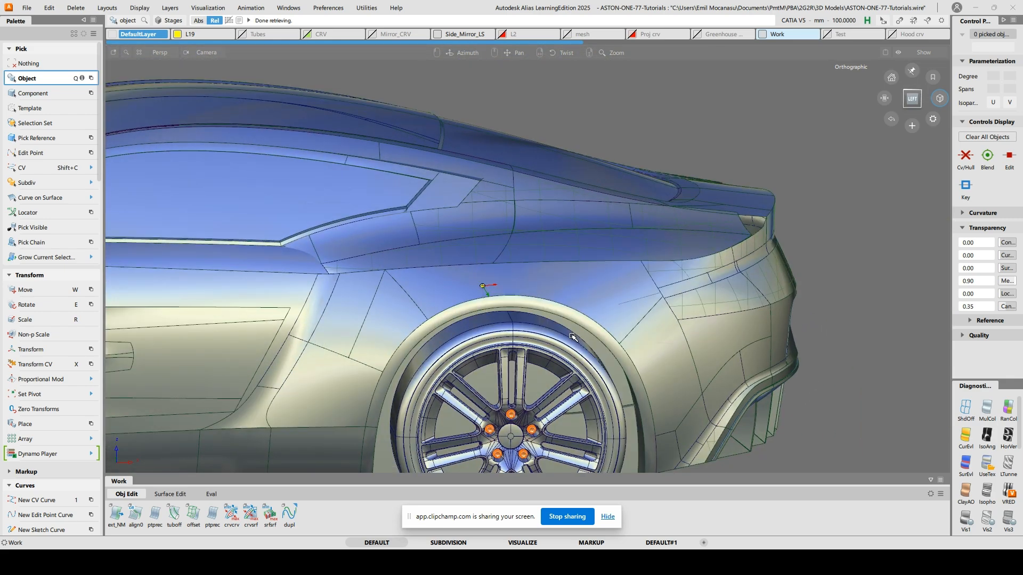
alt+shift+middle_drag(573, 337, 569, 260)
alt+shift+drag(568, 260, 574, 278)
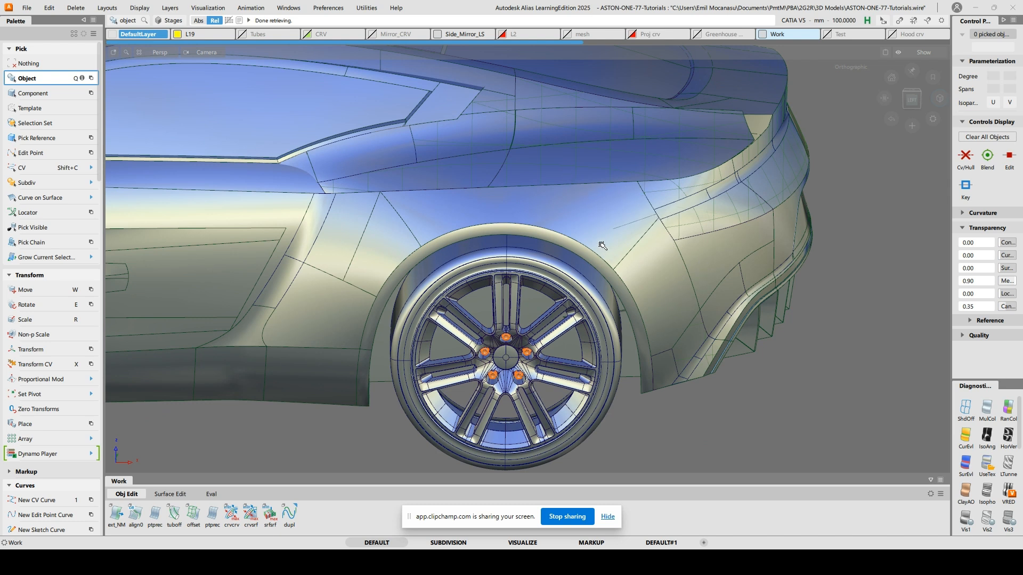
Open the Cross Section Editor and place it over the car door, clear of the rear wheel
click(608, 517)
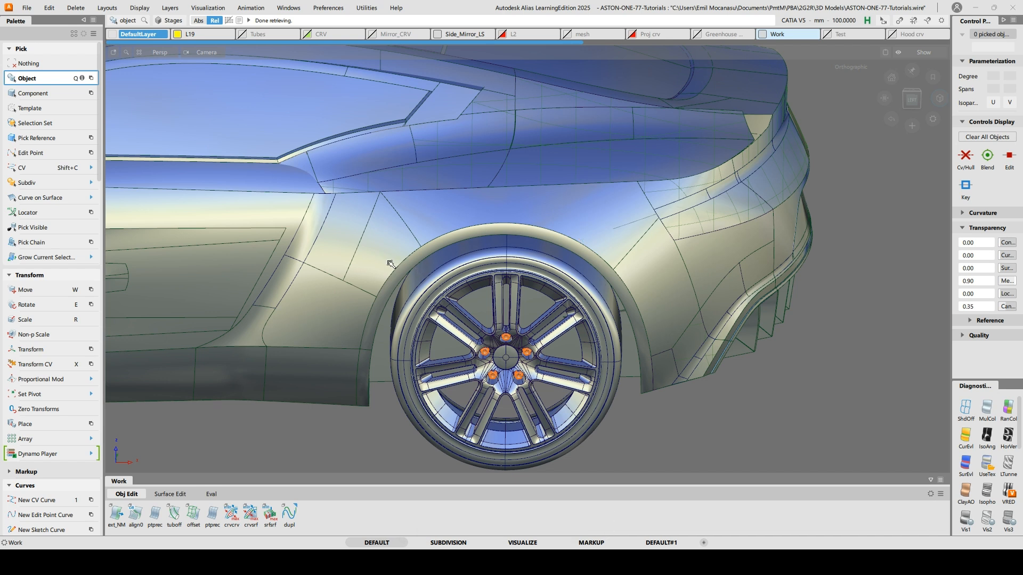
key(shift+x)
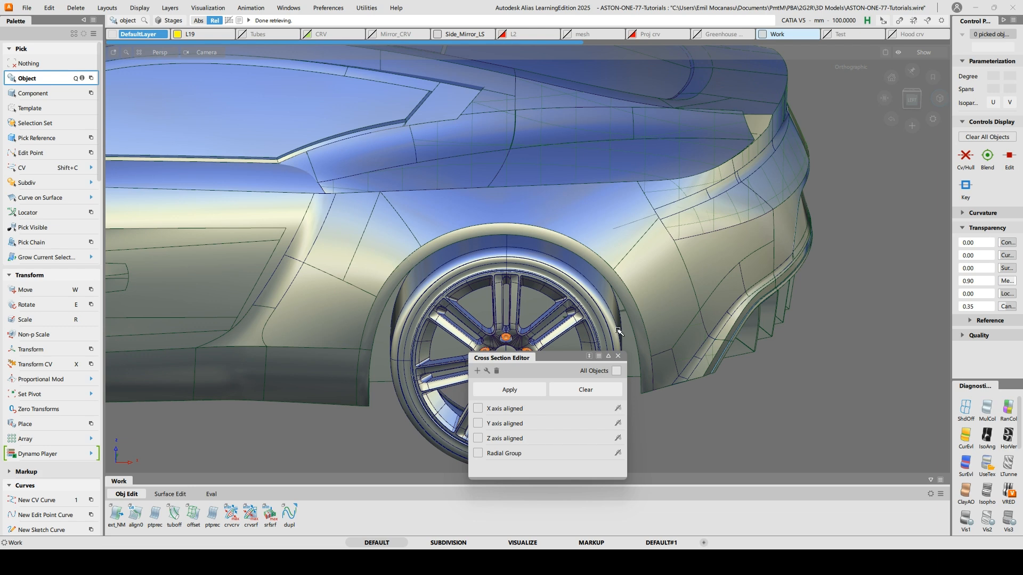
drag(550, 363, 279, 268)
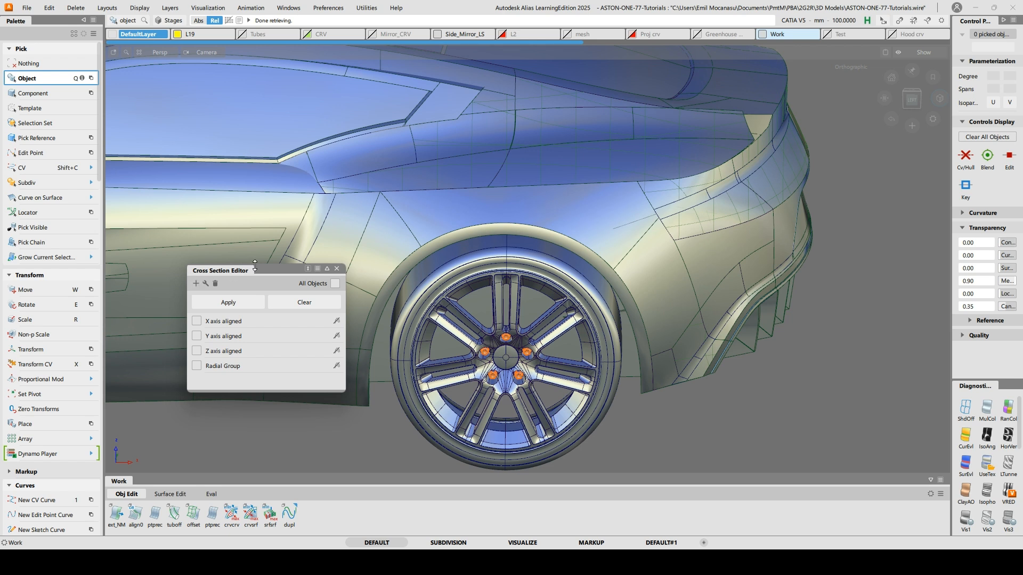
click(196, 284)
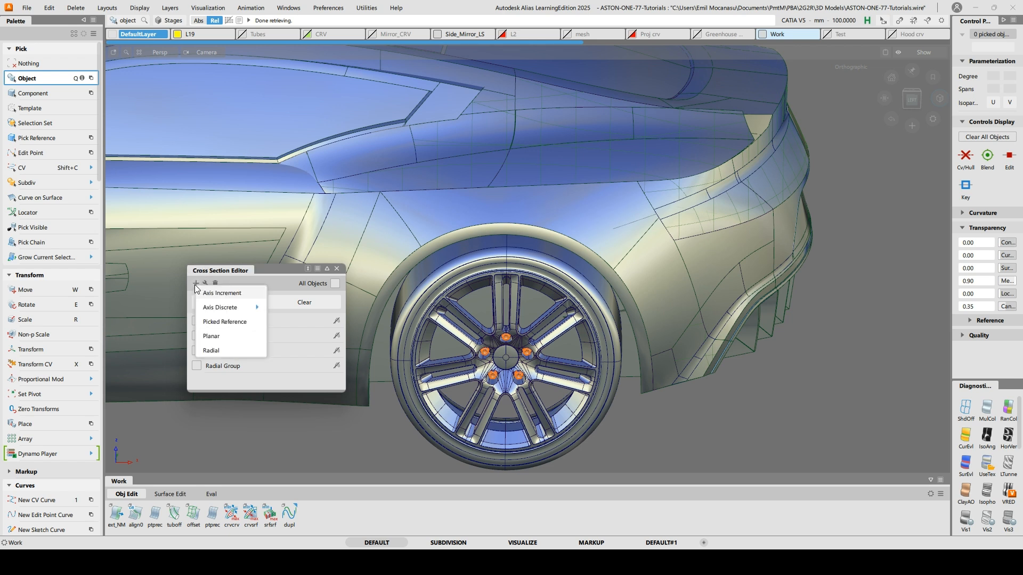
click(212, 351)
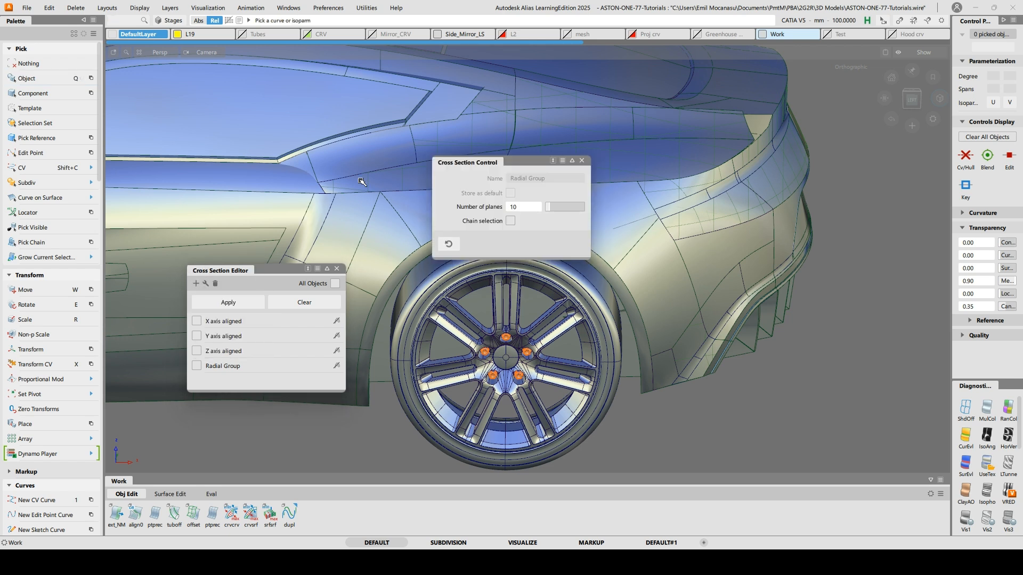
drag(511, 168, 340, 147)
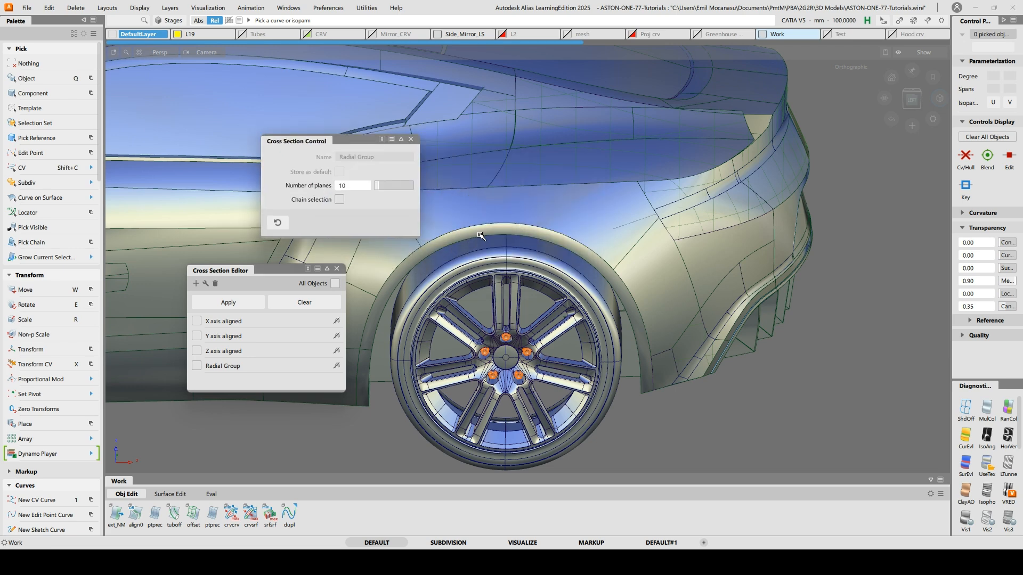
click(495, 225)
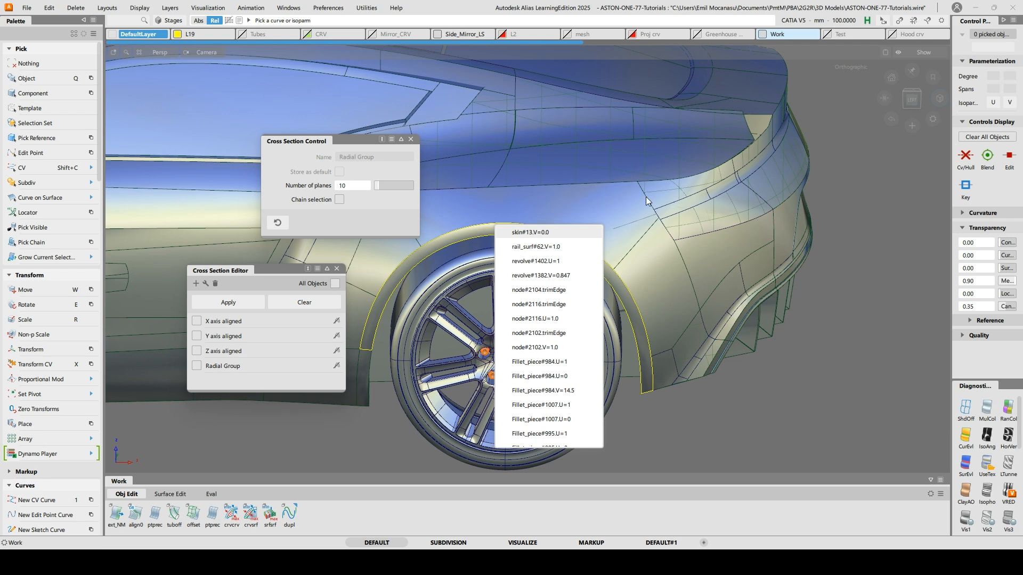
click(656, 213)
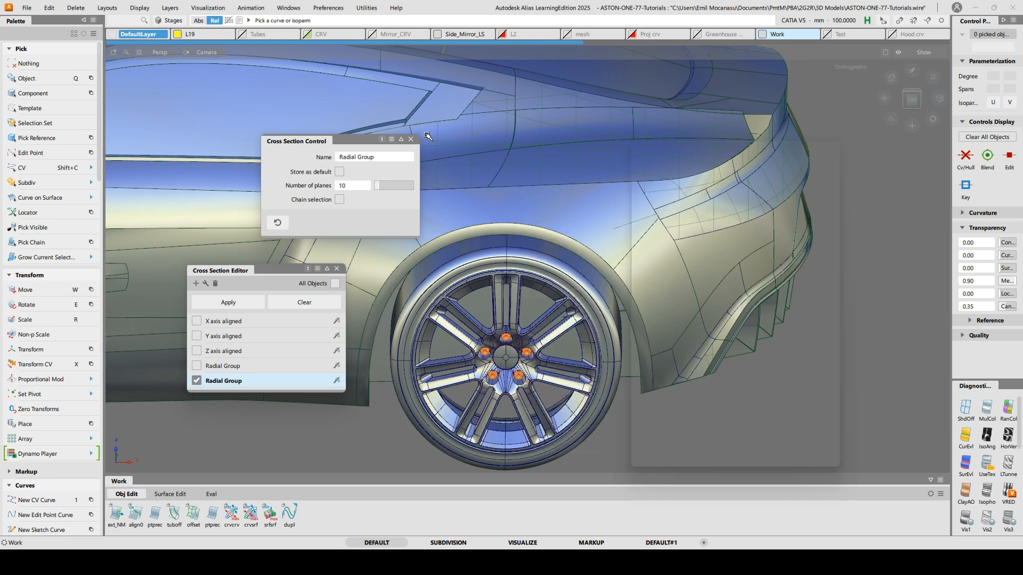
click(412, 139)
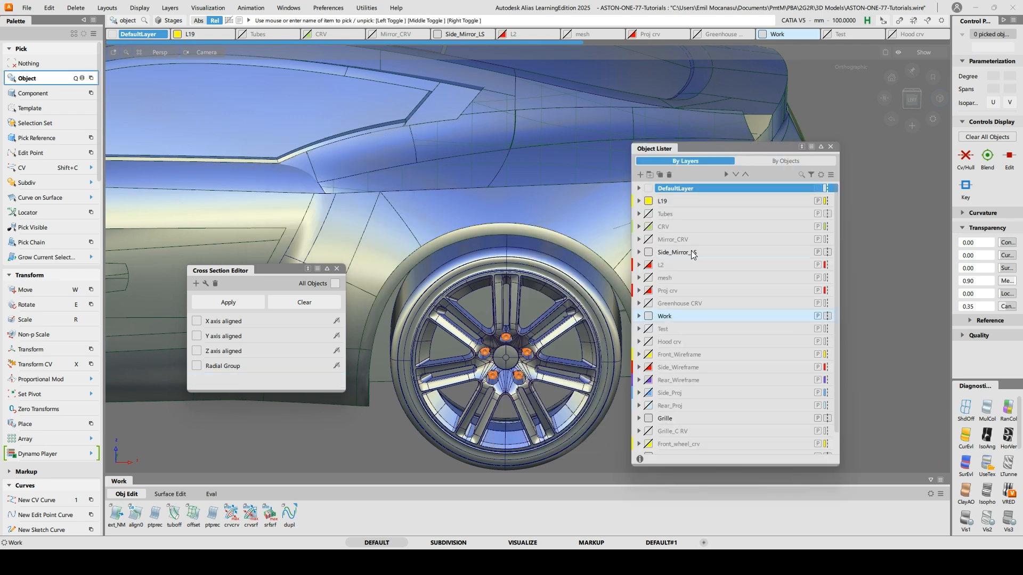
Make the Side_Wireframe layer visible
click(648, 367)
ctrl+shift+drag(469, 241, 503, 231)
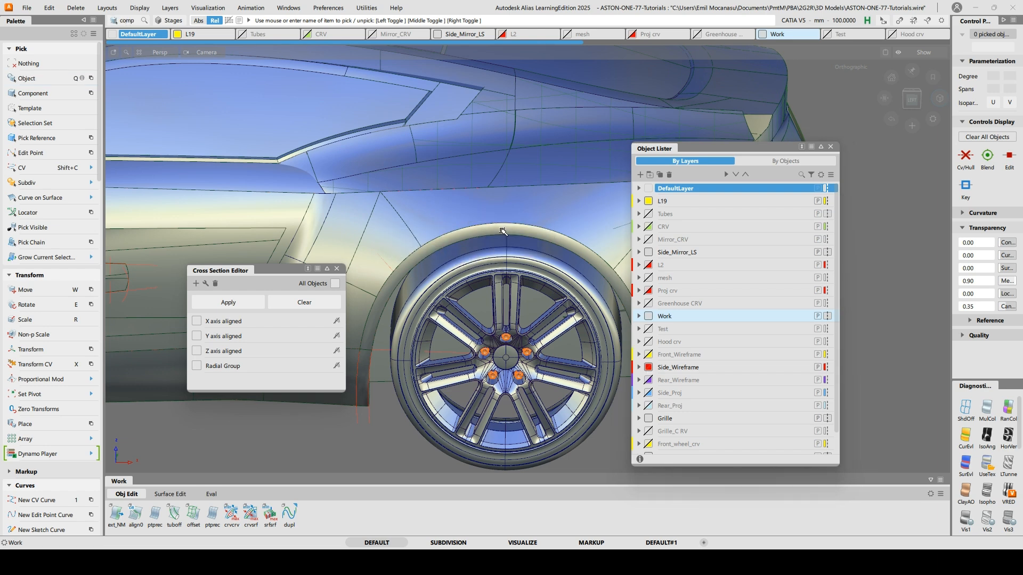
ctrl+shift+drag(404, 288, 173, 293)
Create a radial cross section group with 20 planes along the Side_Wireframe wheel-arch curve
click(205, 284)
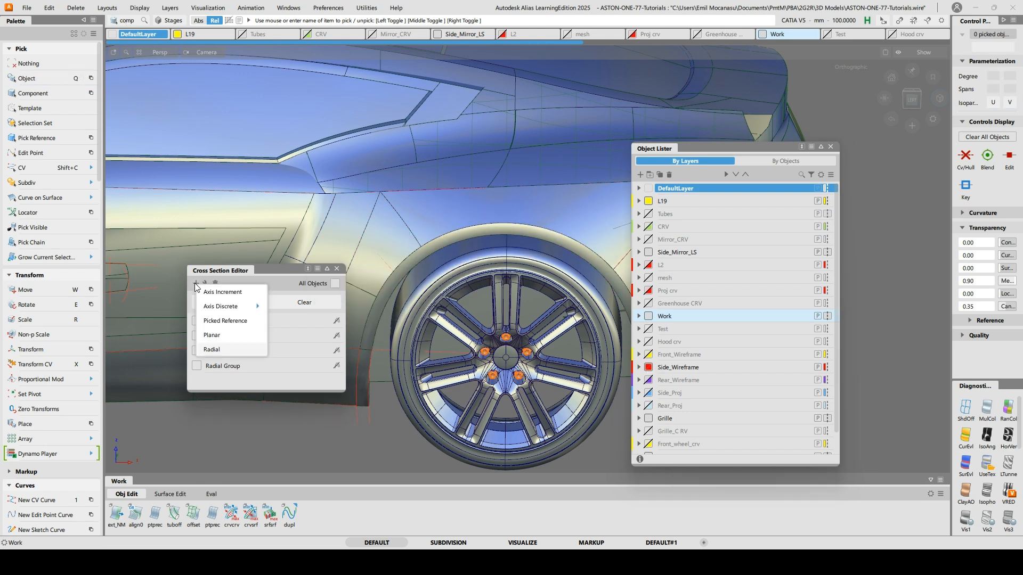
click(213, 353)
click(357, 423)
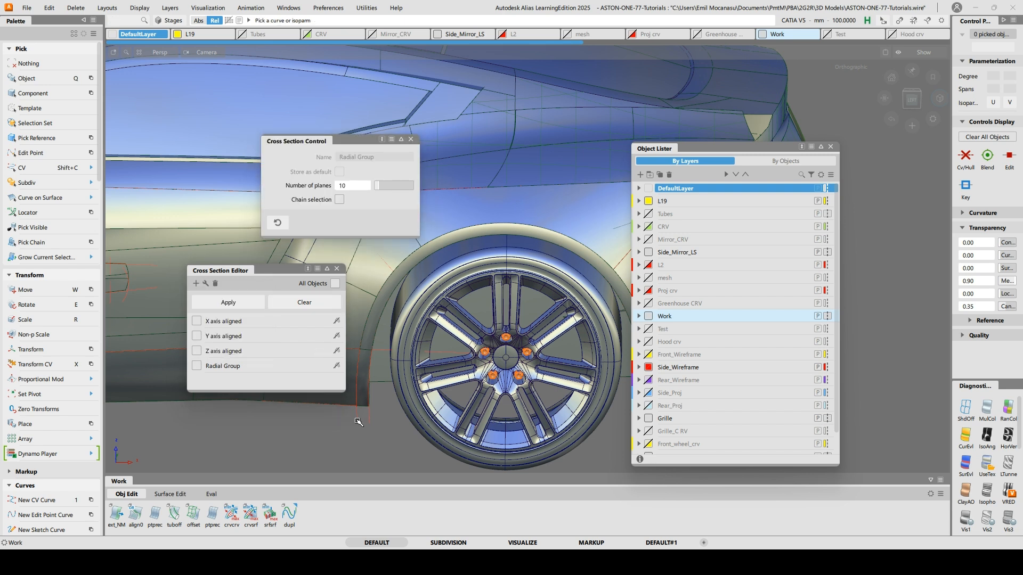
click(356, 185)
text(20)
key(Return)
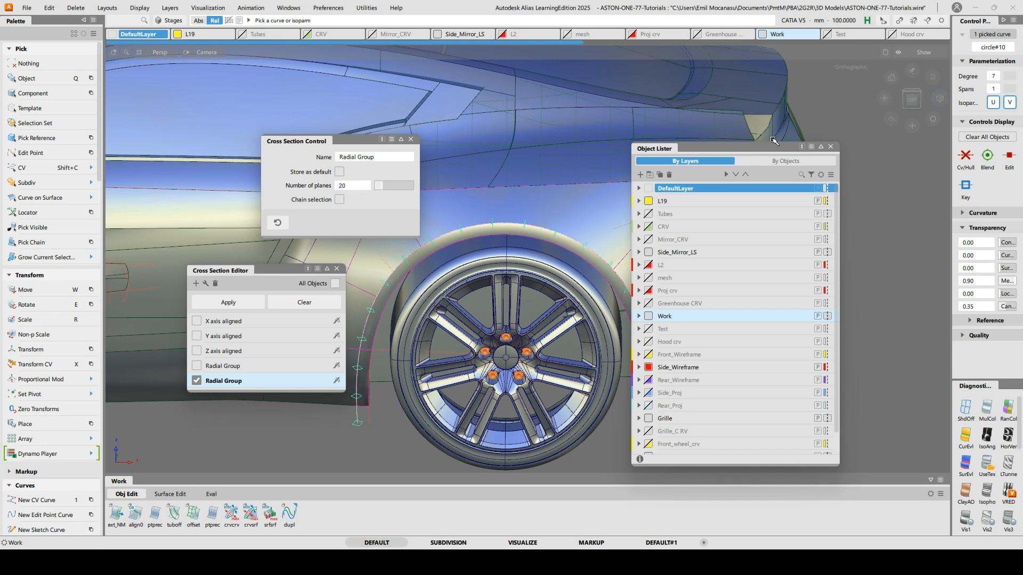
Close the Object Lister and the Cross Section Editor
drag(760, 144, 871, 201)
click(945, 199)
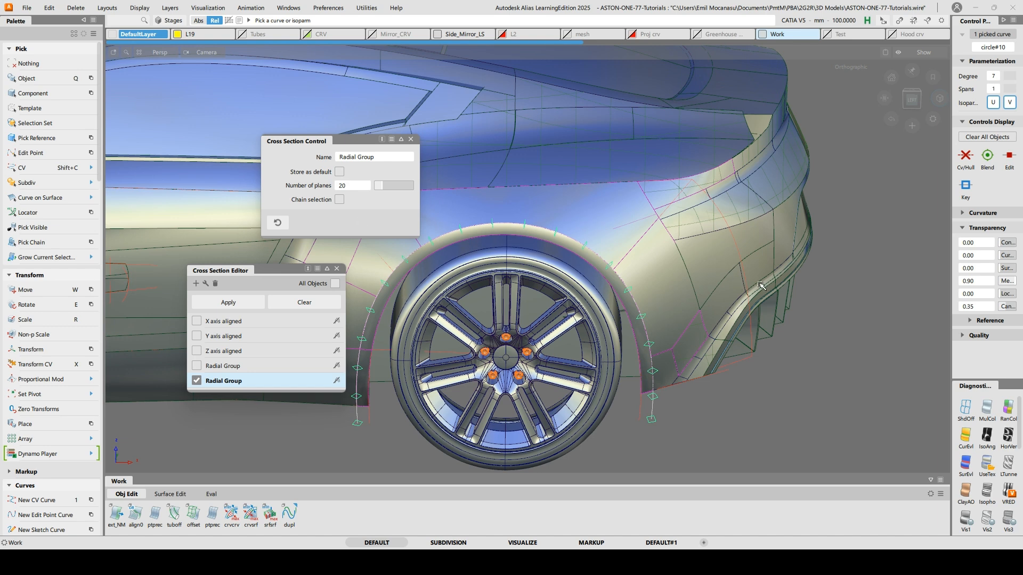
alt+shift+drag(840, 312, 596, 234)
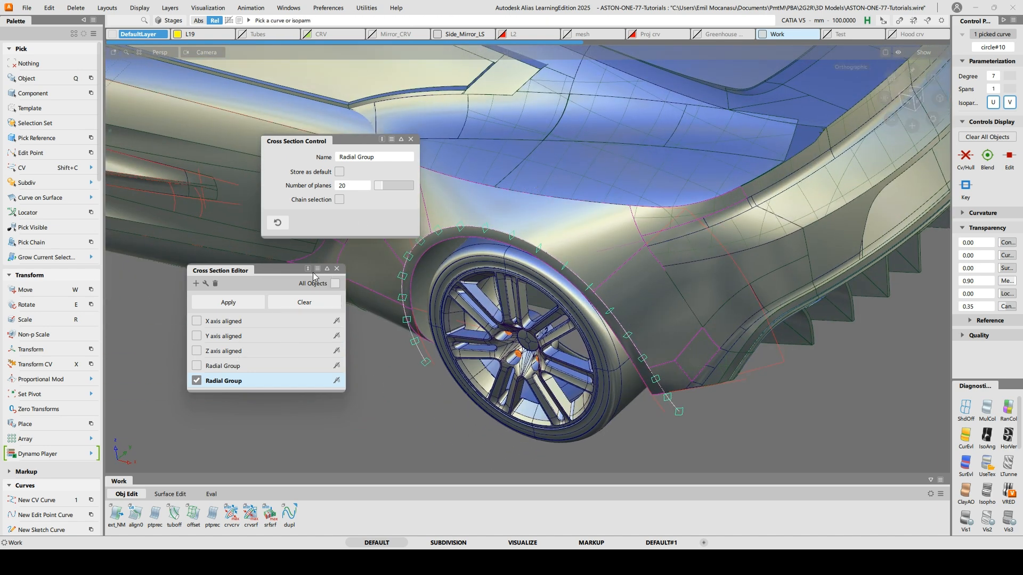
click(337, 268)
alt+shift+drag(554, 310, 555, 266)
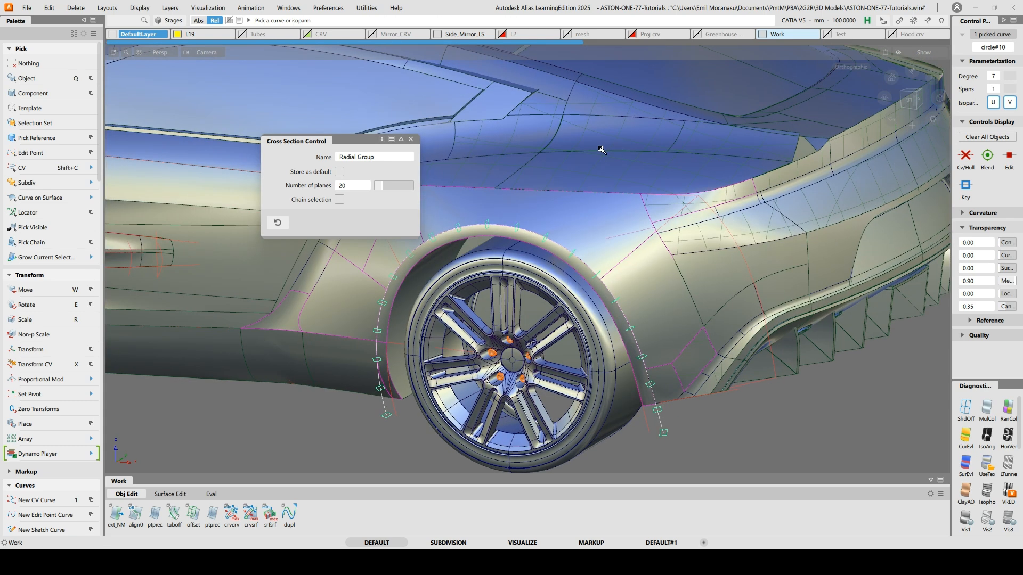
Select the surfaces above and behind the rear wheel arch and examine the radial cross sections on them
ctrl+shift+drag(572, 208, 587, 198)
alt+shift+drag(588, 198, 545, 248)
click(596, 253)
click(641, 277)
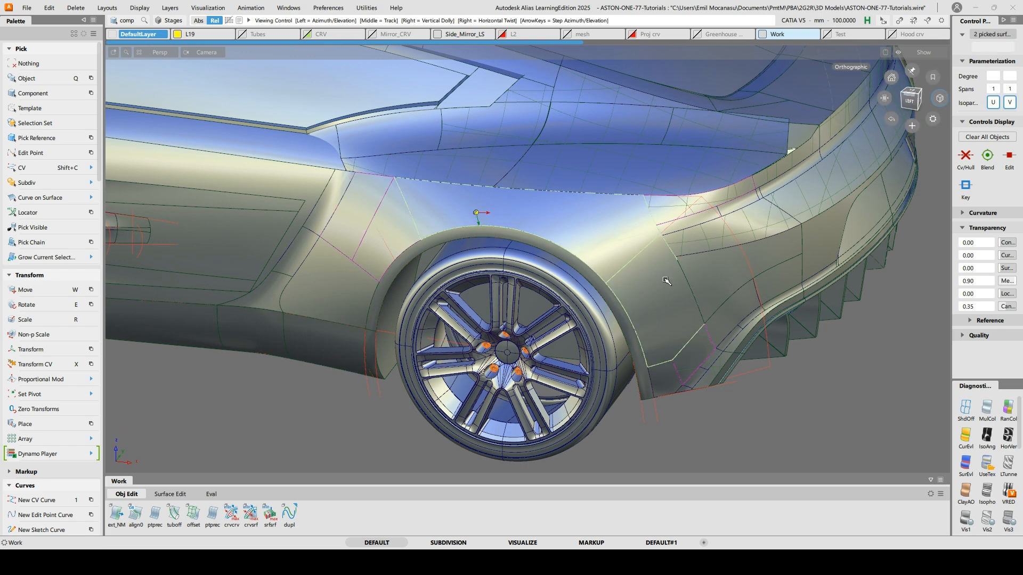
alt+shift+drag(664, 272, 704, 273)
key(ctrl+u)
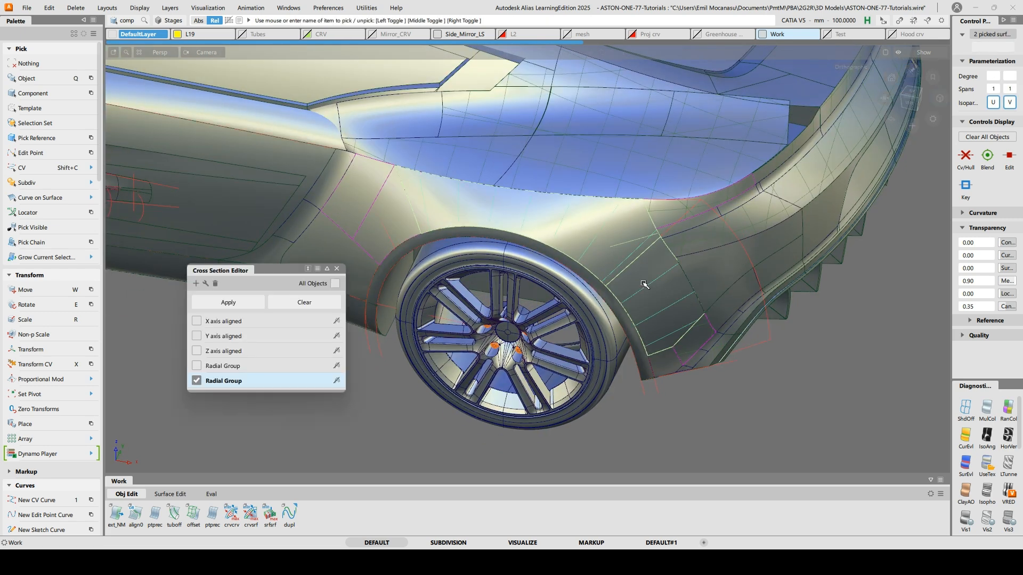
alt+shift+drag(477, 219, 669, 258)
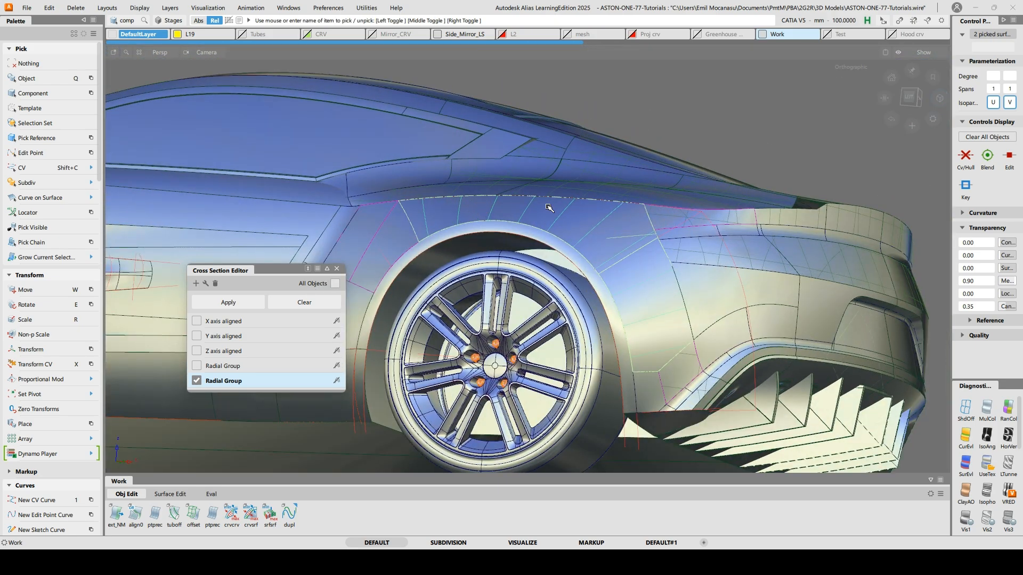
alt+shift+drag(593, 151, 639, 195)
alt+shift+right_drag(639, 195, 663, 197)
Clear the selection of the wheel-arch surfaces
ctrl+shift+drag(624, 206, 565, 209)
mouse_move(480, 213)
alt+shift+mouse_down()
mouse_move(721, 213)
mouse_move(482, 227)
alt+shift+mouse_up()
click(594, 226)
alt+shift+drag(596, 221, 669, 185)
alt+shift+drag(779, 218, 610, 172)
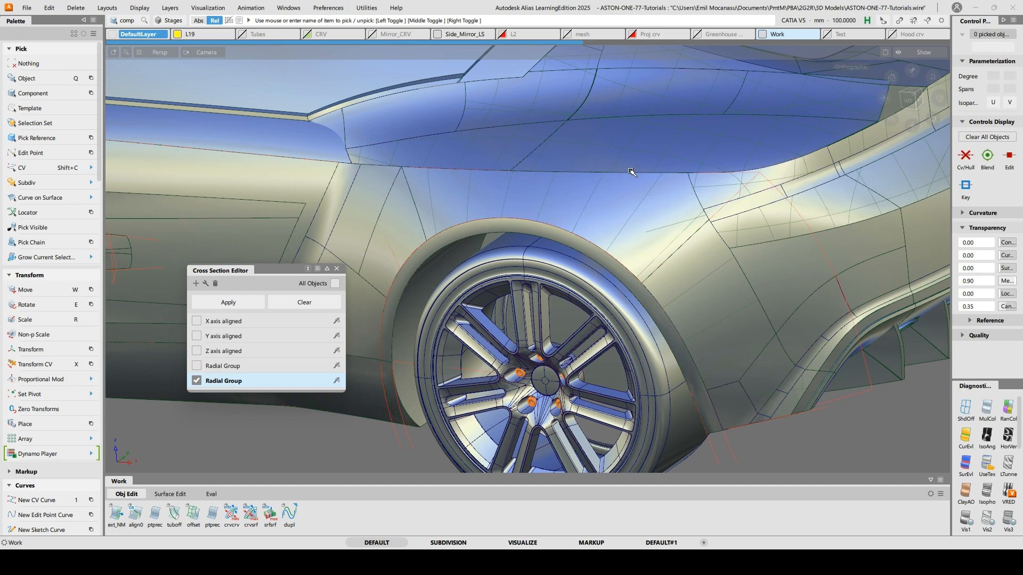
alt+shift+drag(764, 251, 735, 210)
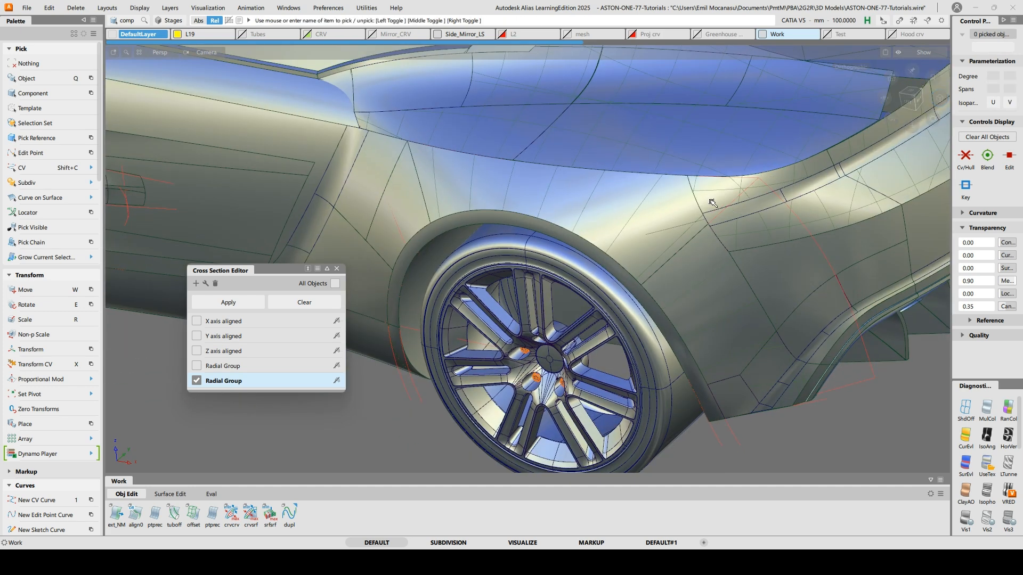
Select the two surfaces above and behind the rear wheel arch
ctrl+shift+drag(715, 276, 718, 292)
click(686, 283)
ctrl+shift+drag(651, 212, 650, 191)
ctrl+shift+drag(588, 204, 594, 228)
click(643, 242)
click(701, 293)
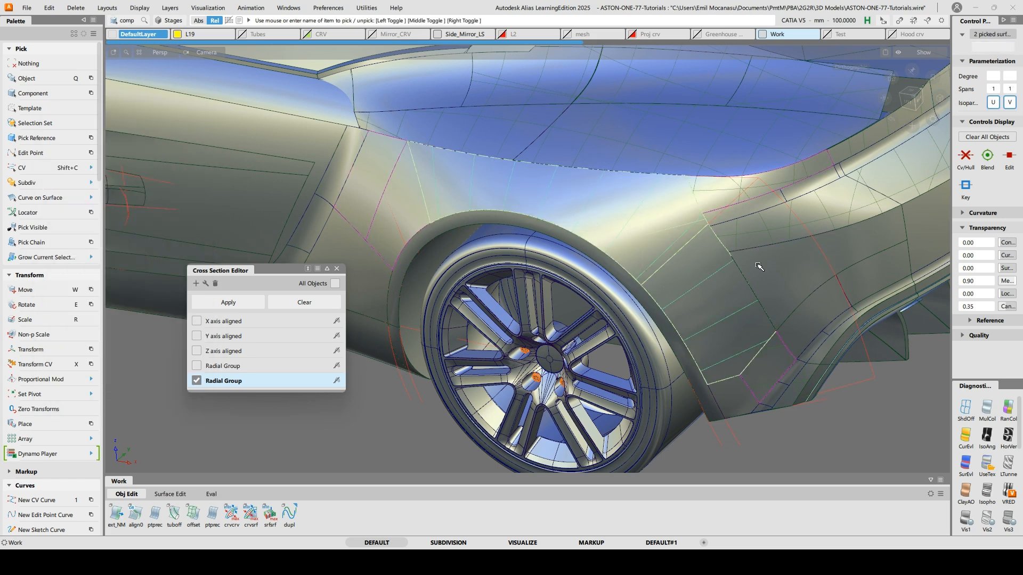
Add the red wireframe curves behind the rear wheel, including the lower bumper edge curve, to the selection
alt+shift+drag(700, 293, 705, 329)
ctrl+shift+drag(740, 230, 763, 219)
click(744, 206)
click(816, 253)
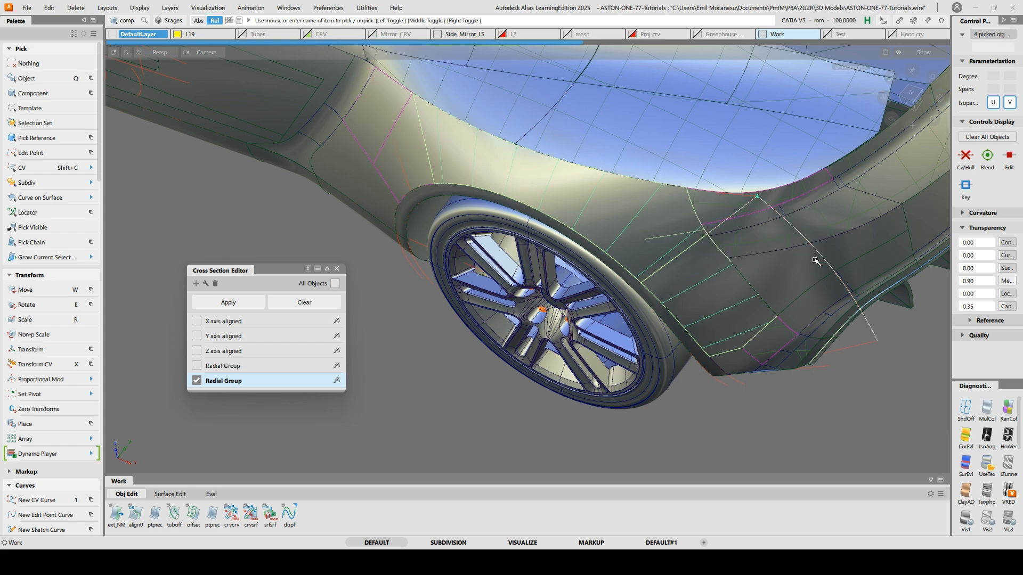
alt+shift+drag(768, 363, 810, 325)
click(832, 390)
Close the Cross Section Editor, isolate the selected wheel-arch surfaces and curves, and clear the selection
alt+shift+drag(789, 406, 518, 208)
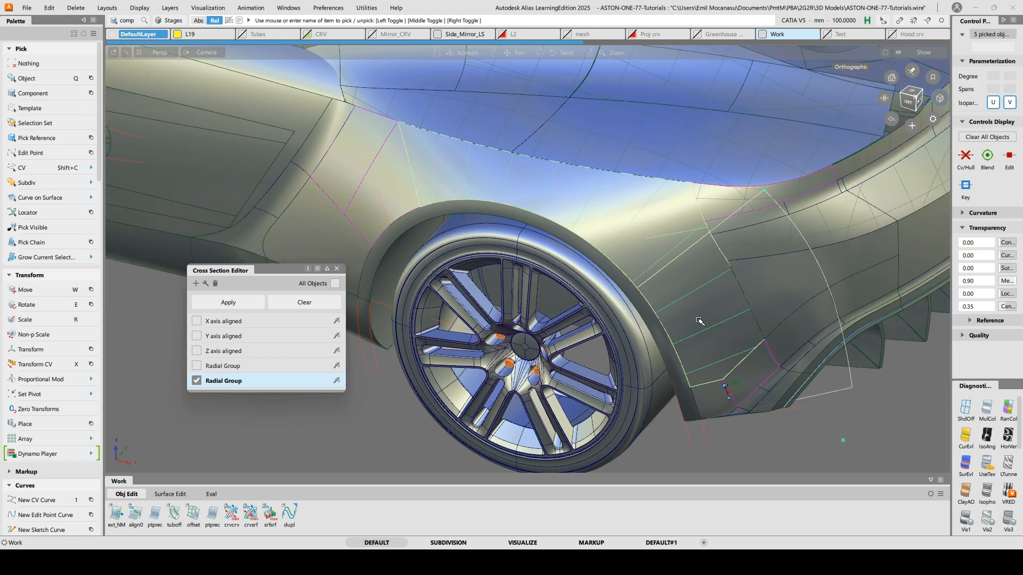
alt+shift+drag(601, 191, 558, 226)
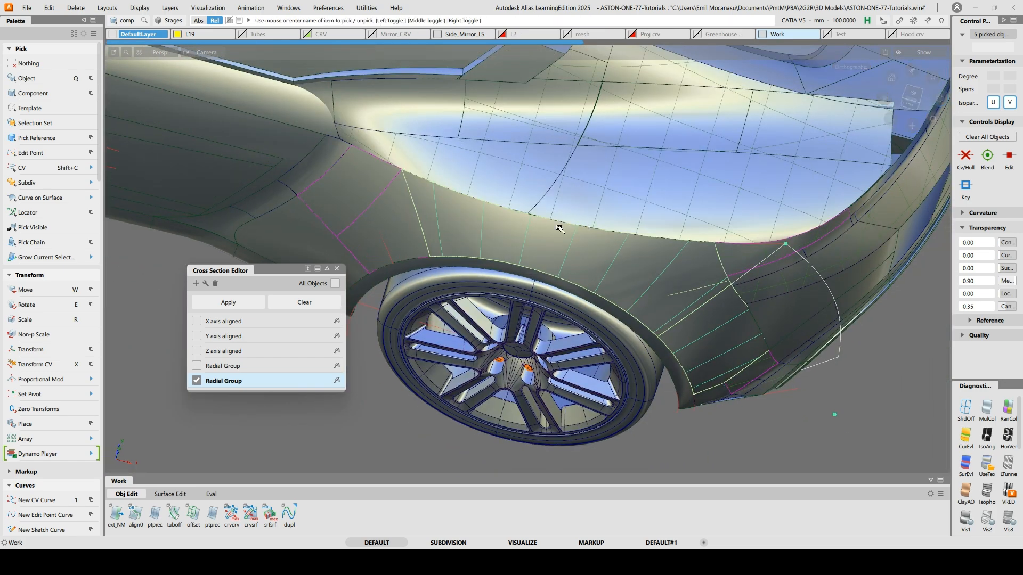
alt+shift+drag(769, 389, 296, 262)
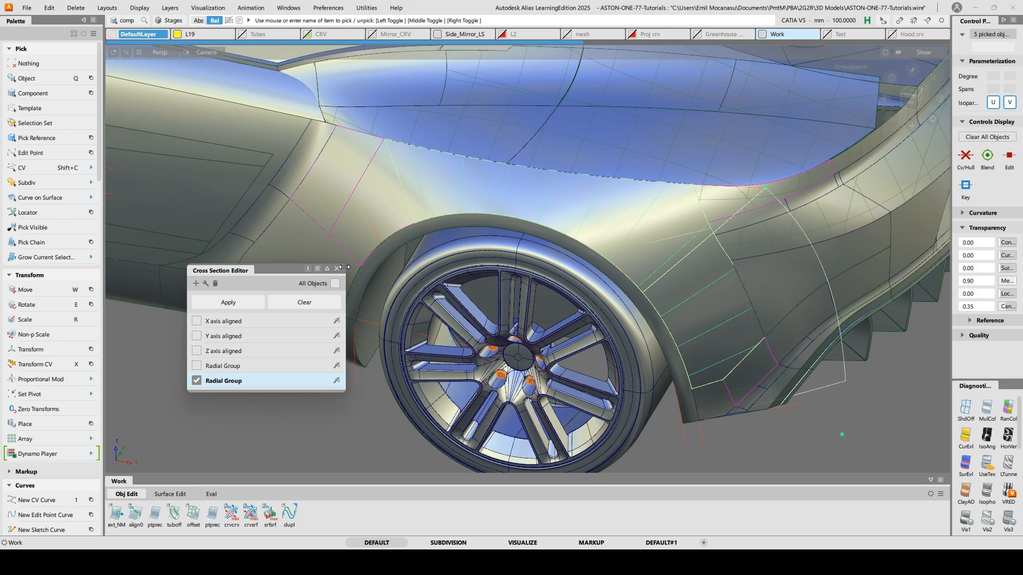
click(336, 268)
alt+shift+drag(618, 261, 631, 164)
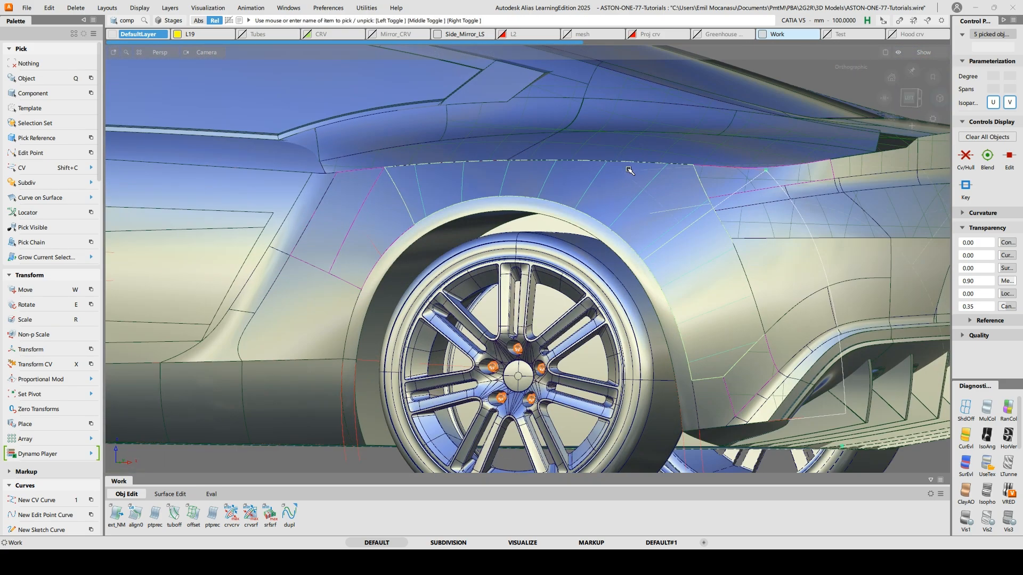
key(alt+h)
alt+shift+drag(701, 148, 503, 221)
click(503, 222)
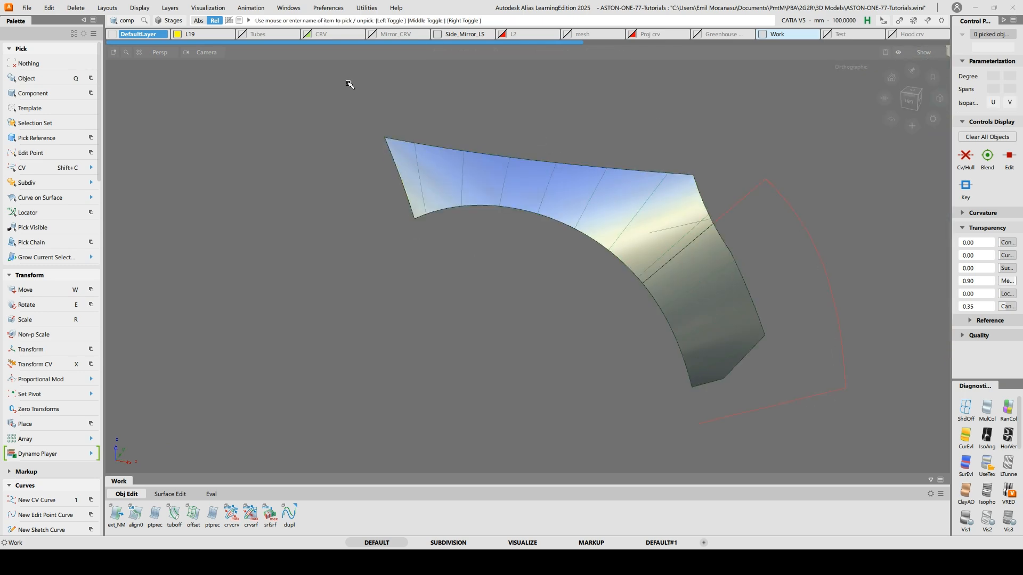
Make the mesh layer visible and apply the radial cross section group to the mesh
click(568, 34)
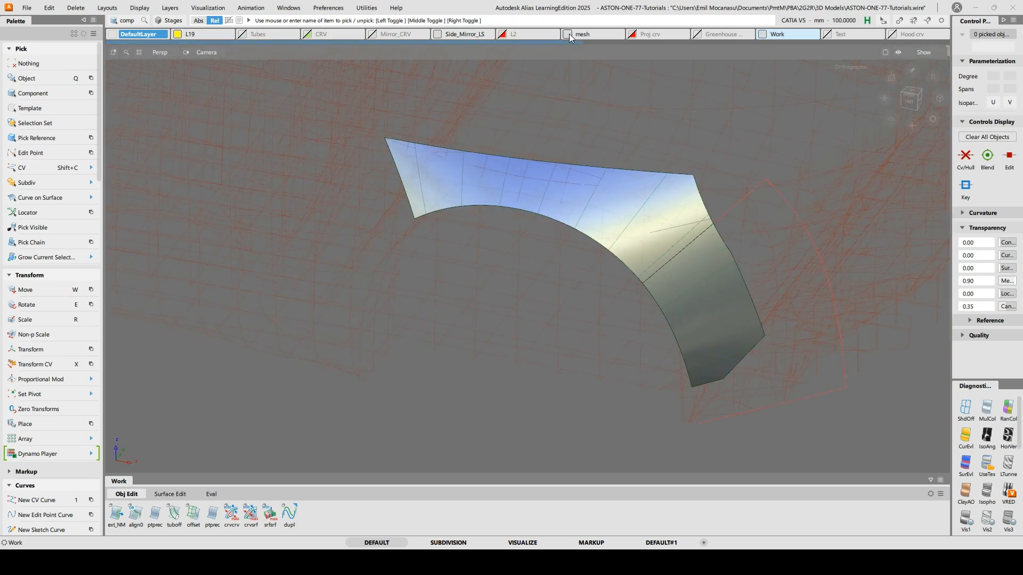
alt+shift+drag(550, 194, 576, 249)
key(q)
click(566, 285)
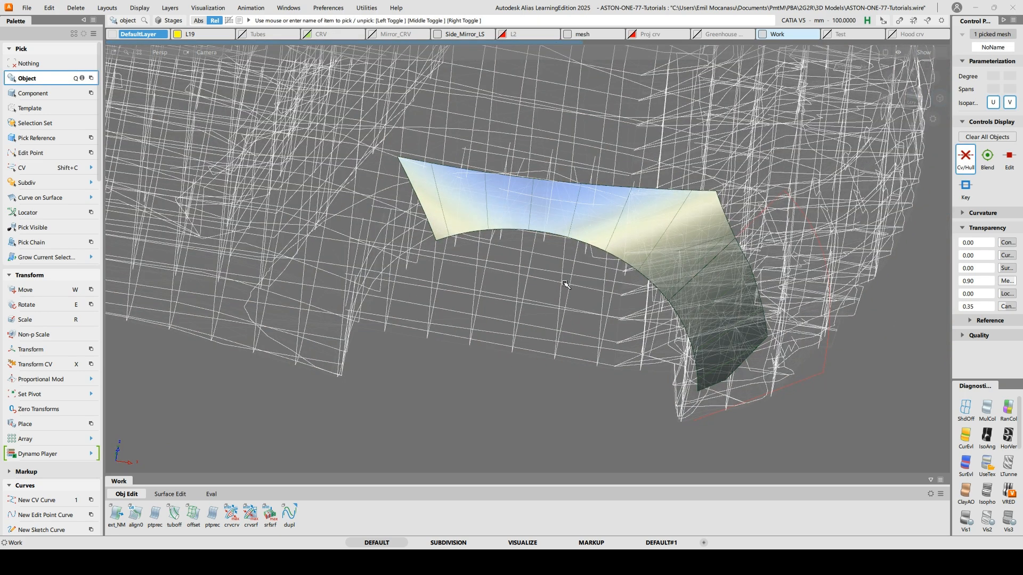
key(ctrl+shift+x)
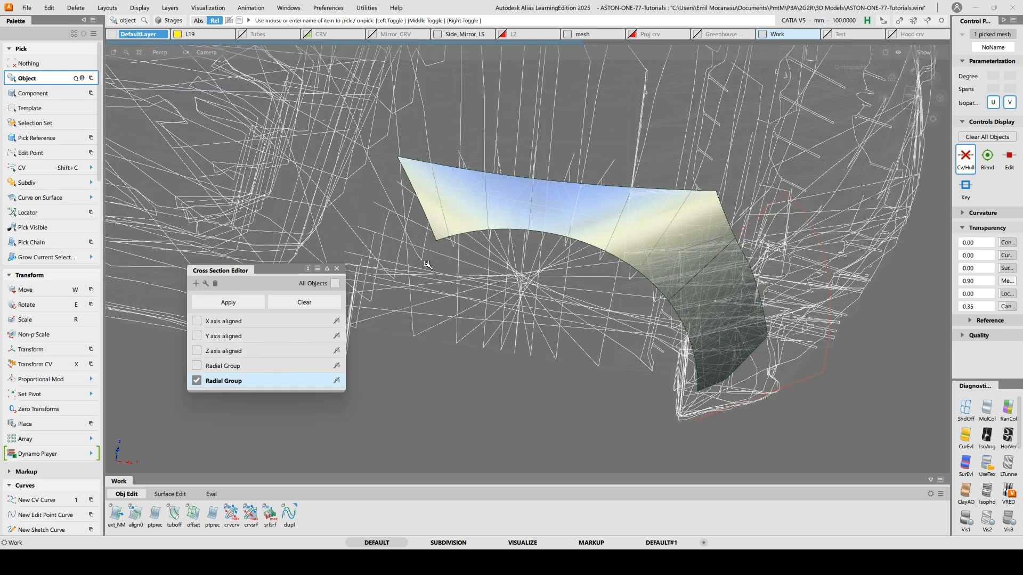
Clear the mesh's cross sections and reapply the last radial section group to it, deselecting the mesh when done
click(315, 300)
alt+shift+drag(315, 301, 219, 308)
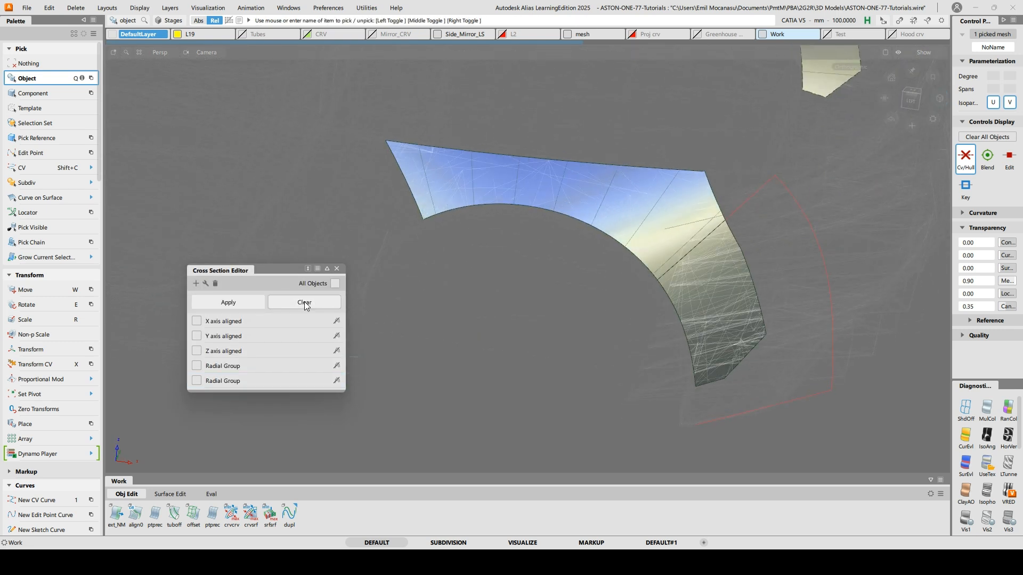
click(216, 381)
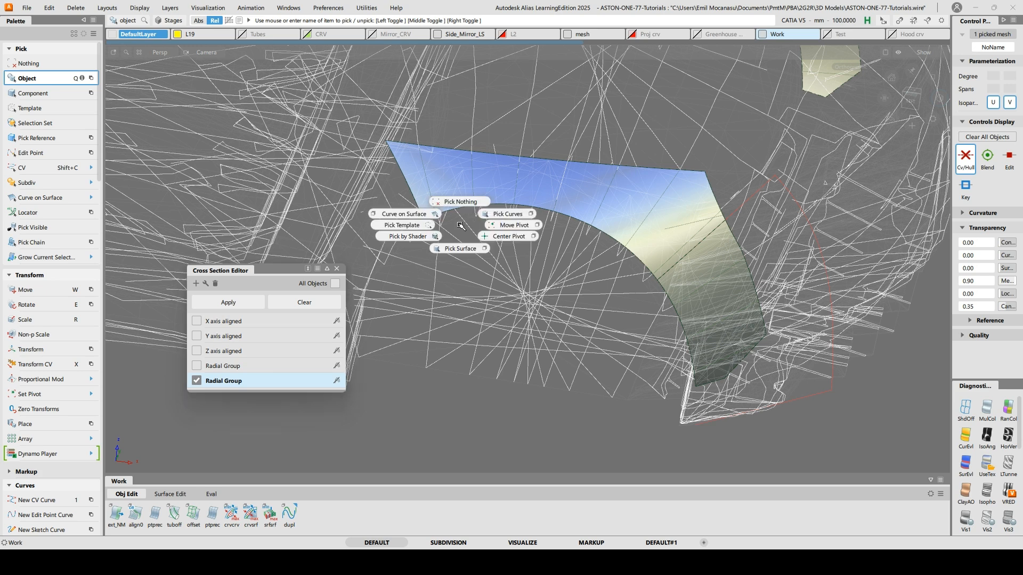
click(462, 176)
Delete the first of the two radial section groups and close the Cross Section Editor
click(238, 368)
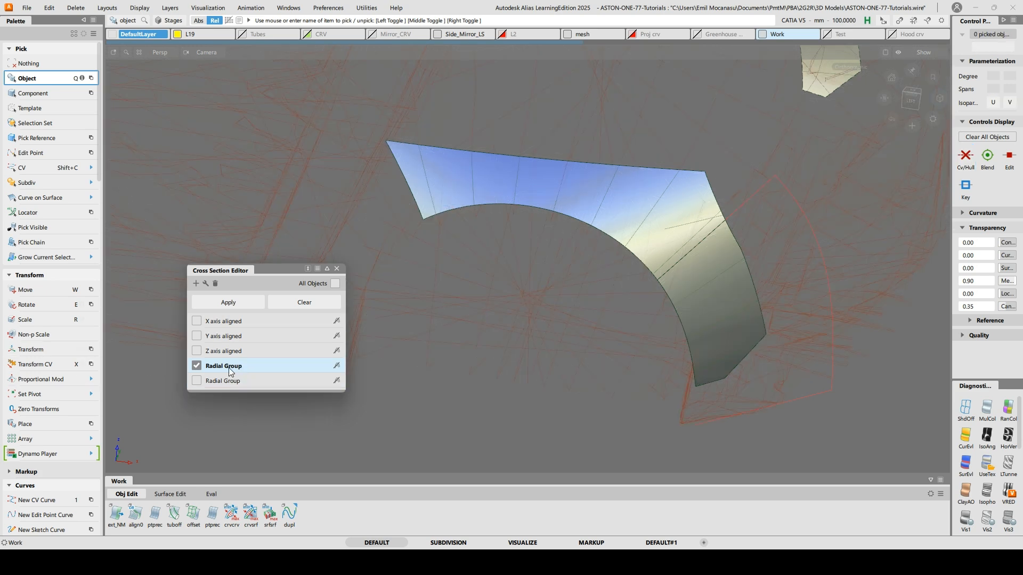
click(216, 284)
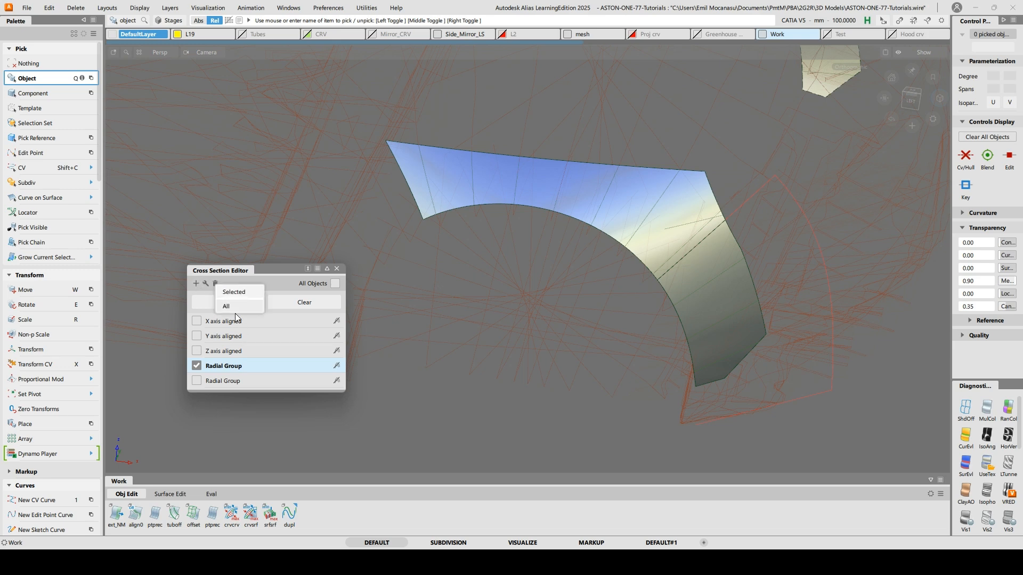
click(236, 292)
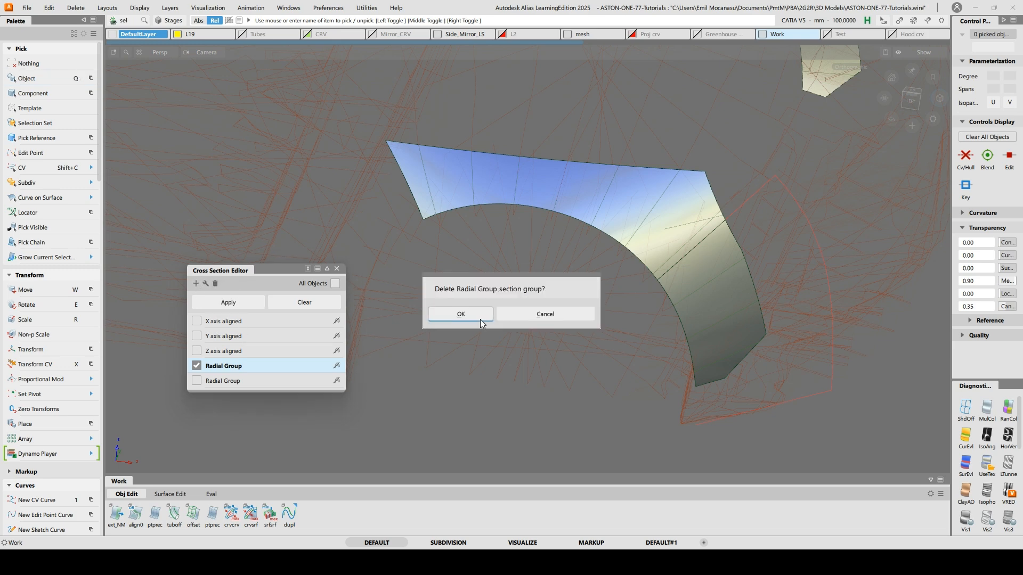
click(481, 320)
click(336, 268)
Untrim the upper wheel-arch surface and try to untrim the lower one, declining to remove its construction history
alt+shift+drag(754, 265, 714, 269)
alt+shift+right_drag(714, 269, 673, 273)
alt+shift+middle_drag(613, 181, 551, 256)
key(u)
click(550, 222)
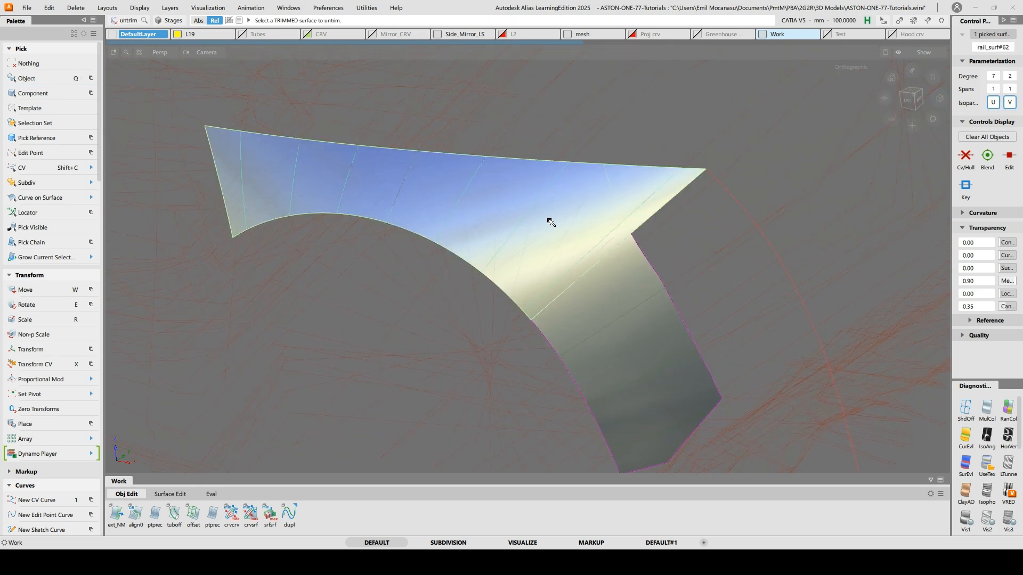
click(663, 368)
click(651, 335)
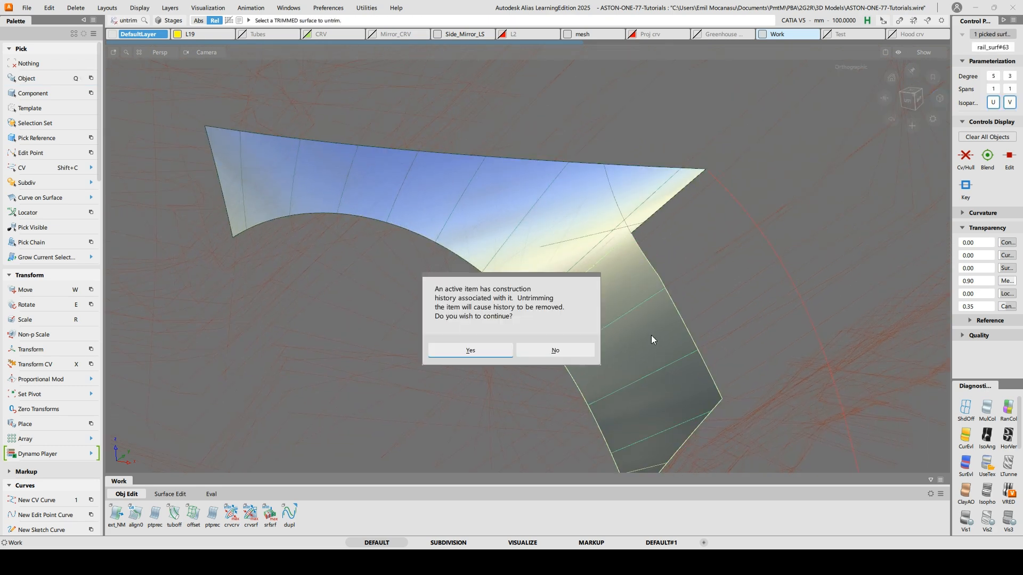
click(565, 349)
alt+shift+drag(541, 306, 527, 310)
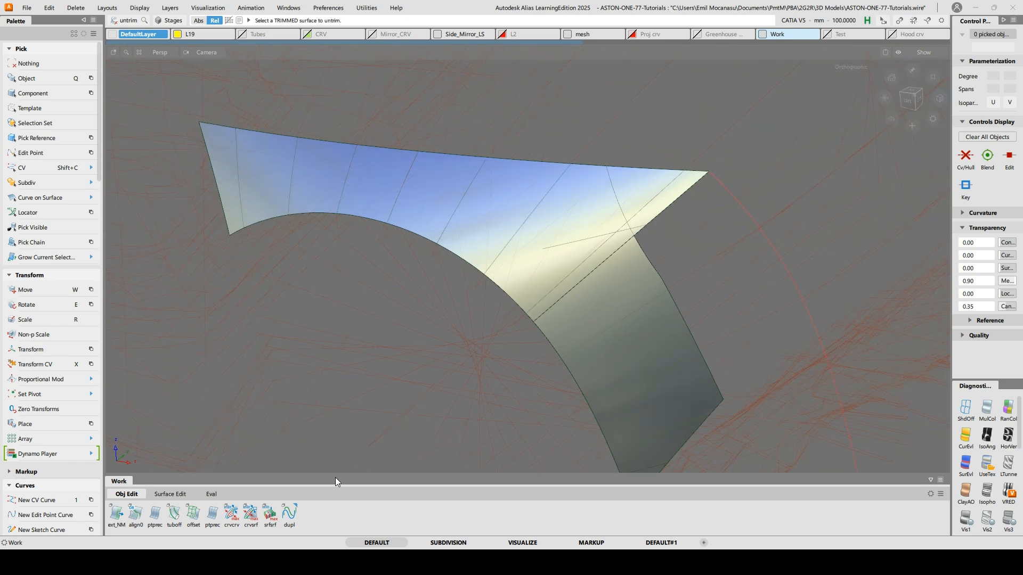
Open the Untrim options and try again to untrim the lower surface, declining the removal of its construction history
click(181, 499)
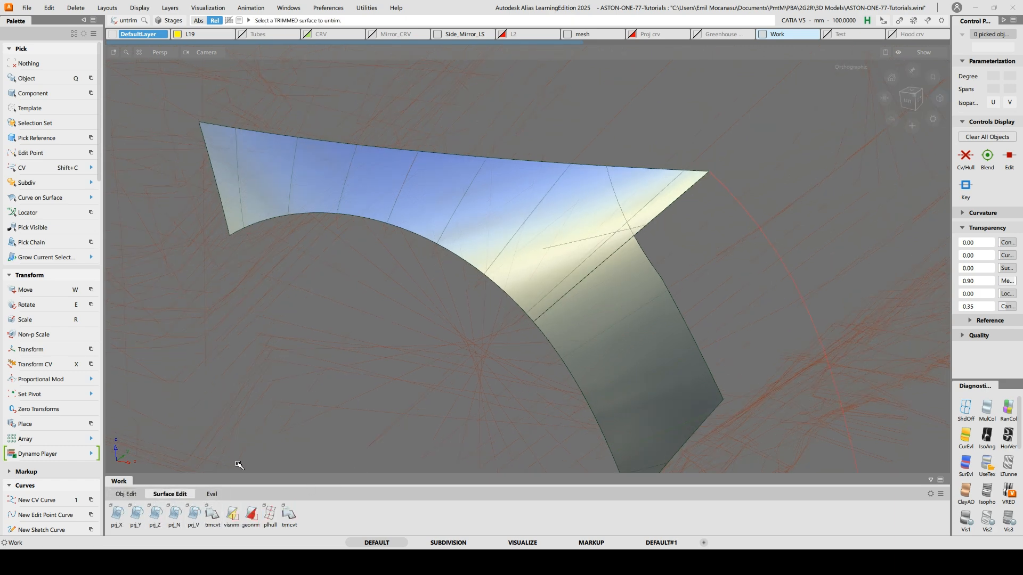
alt+shift+drag(548, 228, 594, 319)
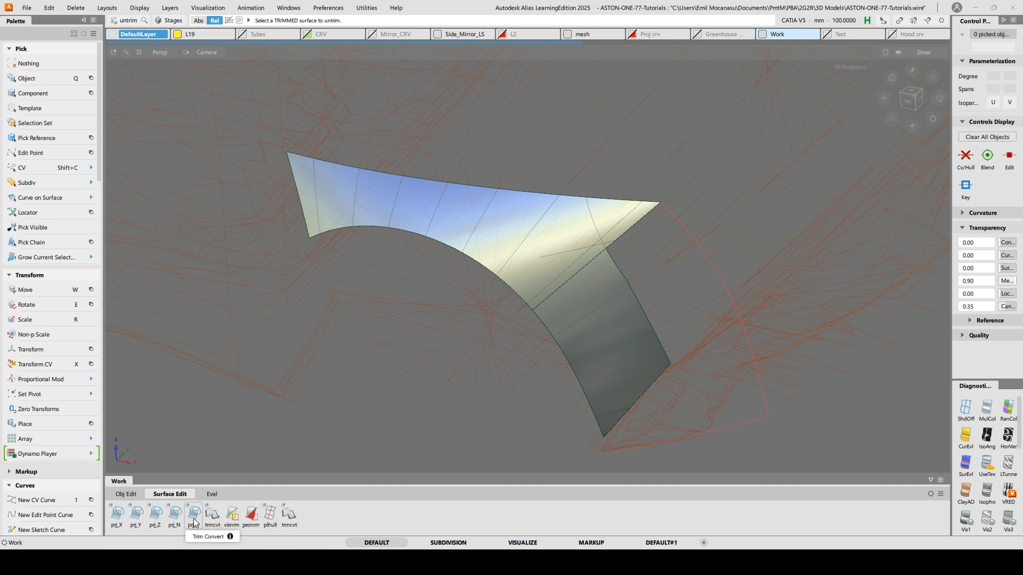
scroll(38, 444, down, 5)
scroll(43, 447, down, 12)
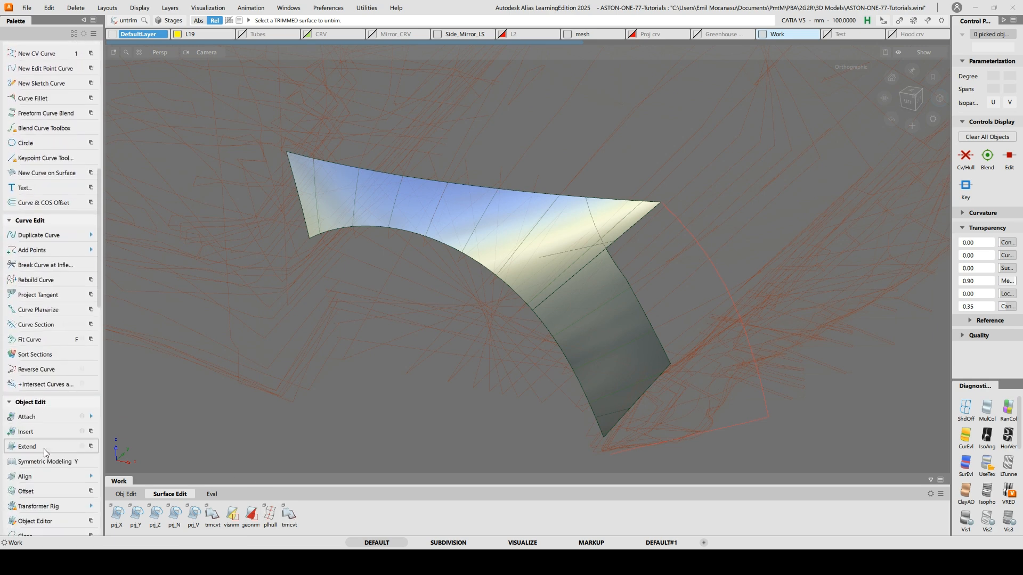
scroll(49, 449, down, 7)
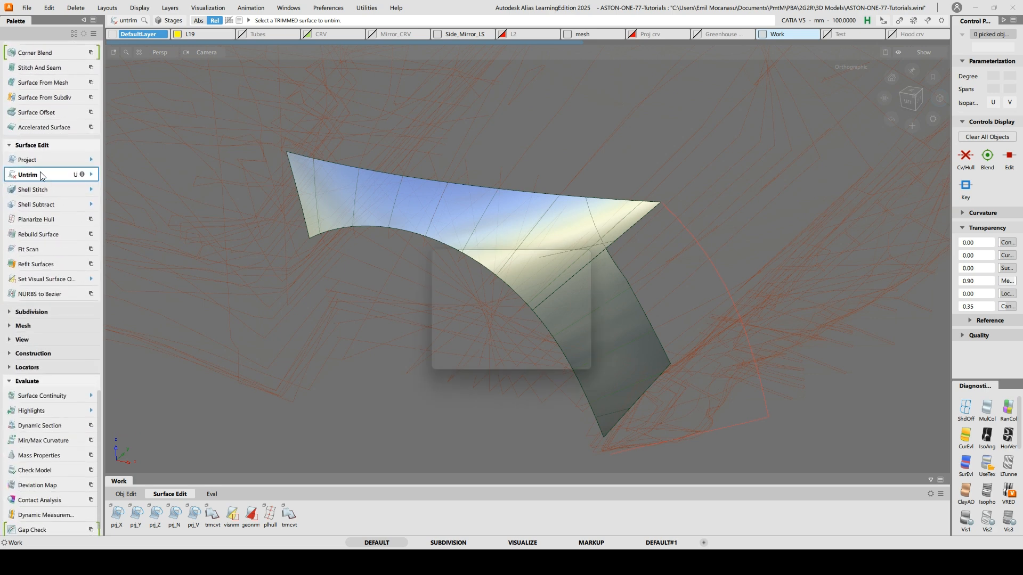
double_click(42, 175)
click(577, 353)
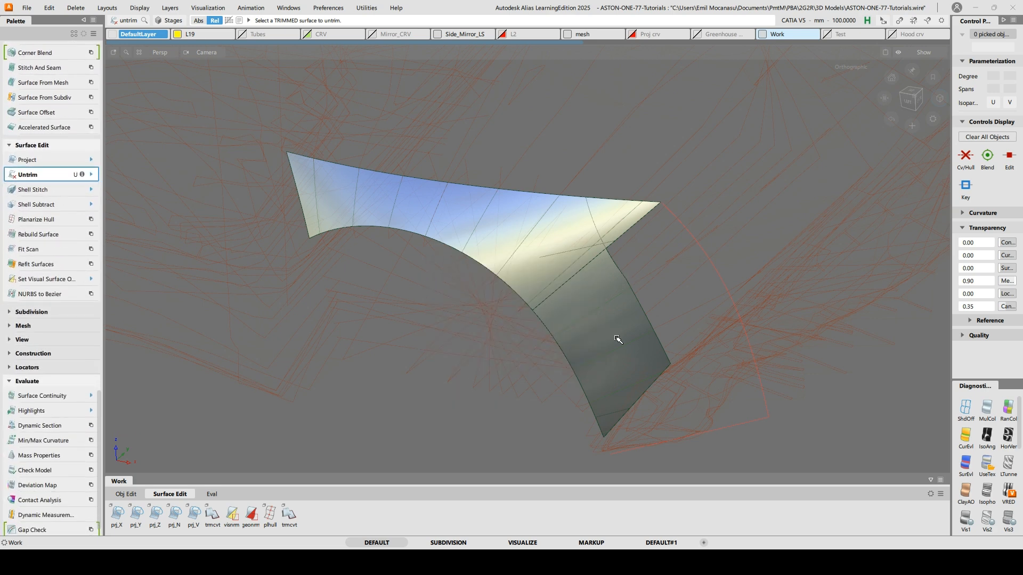
click(594, 411)
alt+shift+drag(568, 336, 625, 291)
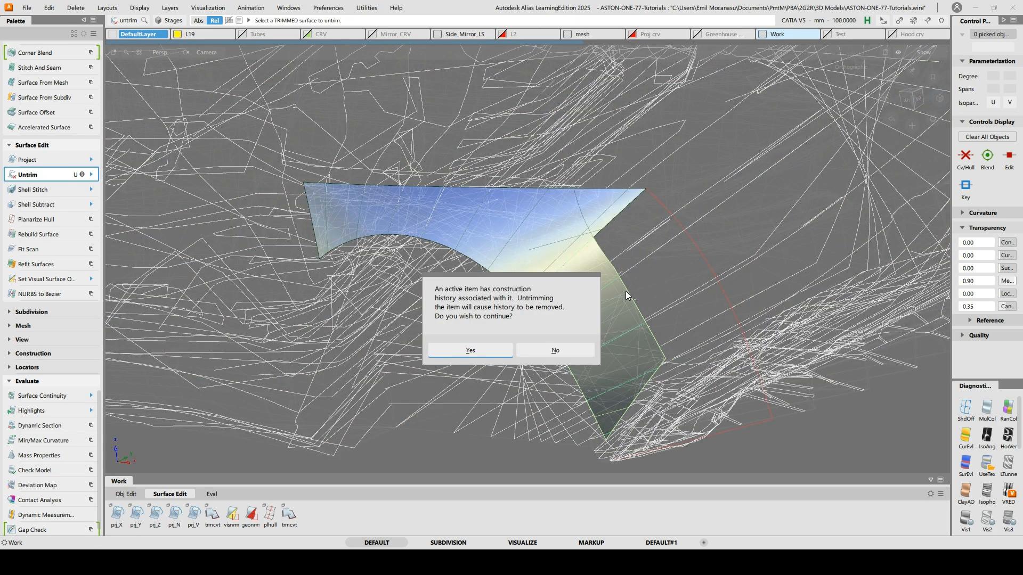
click(545, 352)
ctrl+shift+drag(579, 255, 578, 232)
alt+shift+drag(503, 212, 522, 264)
click(526, 268)
click(588, 336)
alt+shift+drag(598, 374, 560, 283)
ctrl+shift+drag(552, 234, 550, 203)
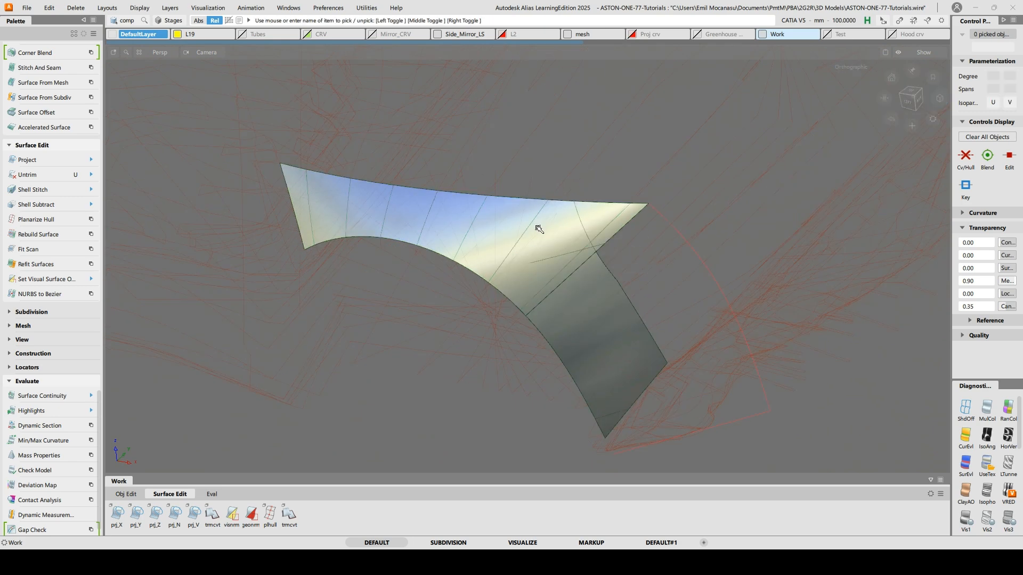
Trim the excess rear corner off the upper wheel-arch surface again
key(t)
click(461, 251)
click(592, 223)
Cut both wheel-arch surfaces and paste them back to drop their construction history, clearing the selection when done
alt+shift+drag(592, 224, 519, 270)
click(524, 277)
click(584, 341)
alt+shift+drag(582, 353, 589, 285)
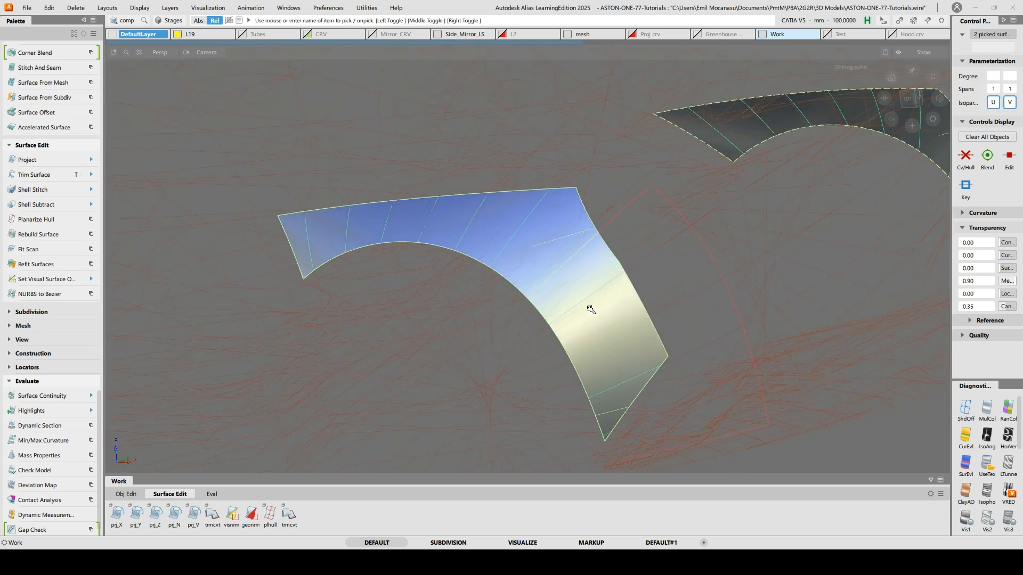
key(ctrl+x)
alt+shift+drag(602, 231, 638, 371)
key(ctrl+v)
click(644, 274)
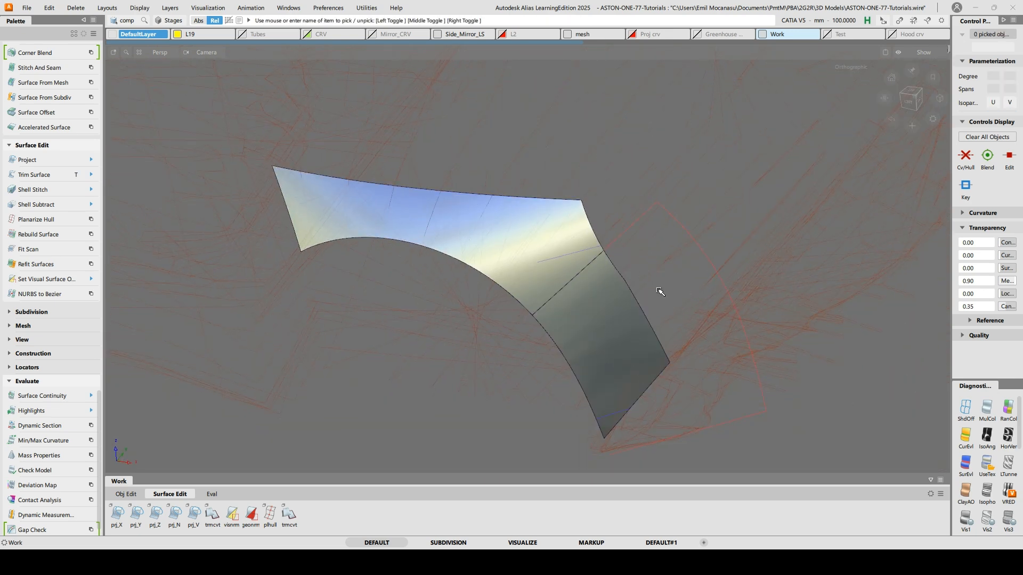
Untrim both pasted wheel-arch surfaces
key(u)
click(566, 211)
click(608, 269)
alt+shift+drag(630, 276, 614, 330)
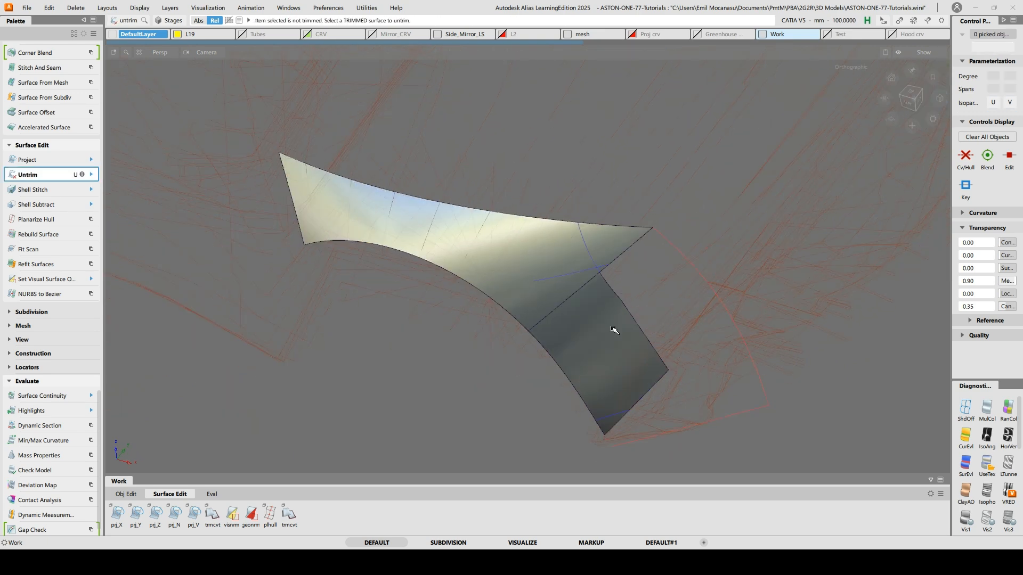
click(642, 326)
Delete the leftover trim curves on the two untrimmed surfaces
mouse_move(620, 303)
alt+shift+mouse_down()
mouse_move(598, 297)
mouse_move(605, 290)
alt+shift+mouse_up()
ctrl+shift+click(579, 248)
ctrl+shift+drag(534, 240, 532, 239)
drag(451, 121, 794, 472)
alt+shift+drag(756, 354, 766, 388)
key(Delete)
Apply the radial section group to the two untrimmed surfaces and close the Cross Section Editor
alt+shift+drag(556, 230, 502, 245)
drag(489, 273, 575, 314)
alt+shift+drag(594, 277, 603, 329)
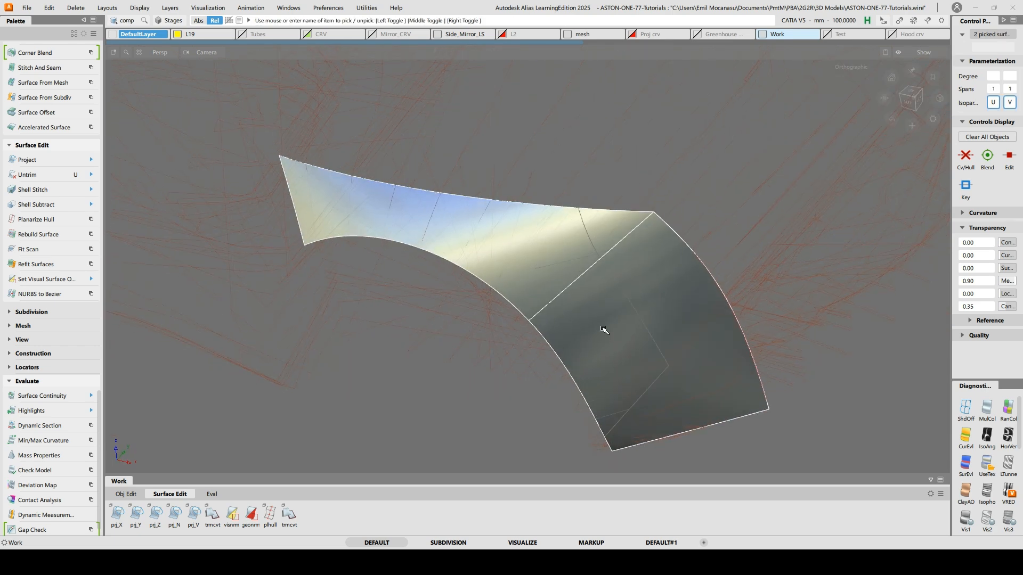
key(x)
click(197, 366)
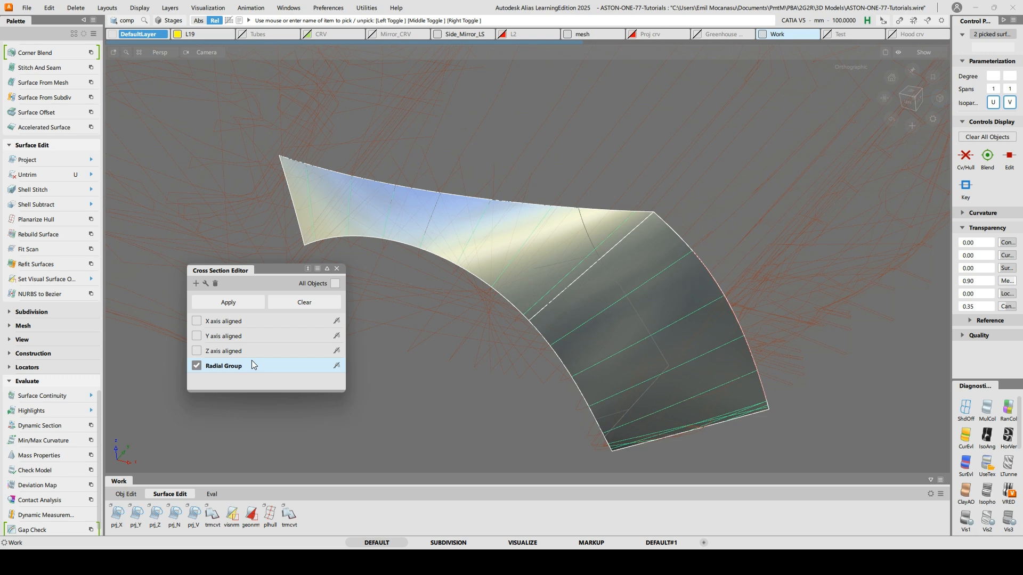
click(337, 269)
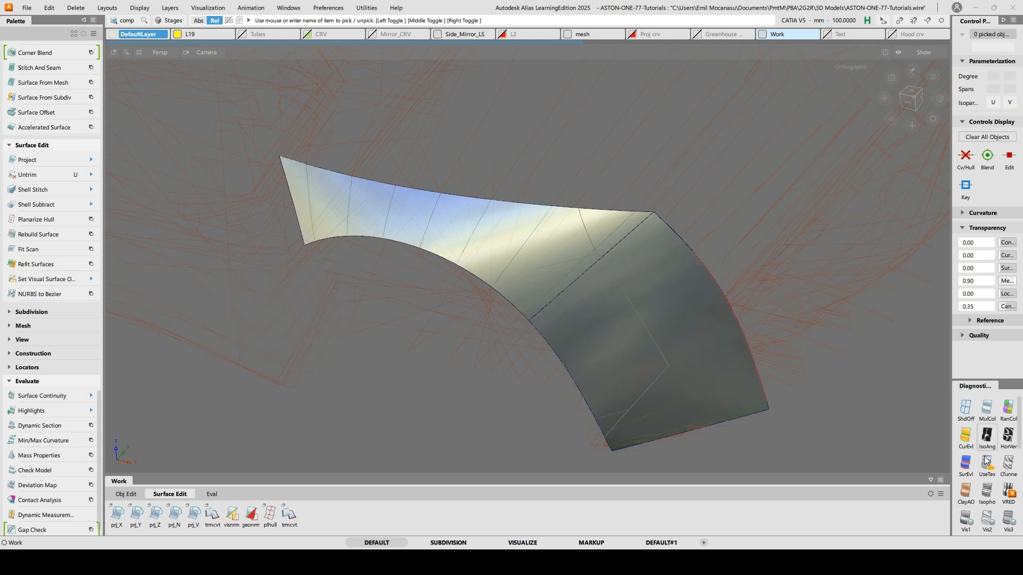
Turn off diagnostic shading and hide the Side_Wireframe layer from the Object Lister
click(967, 409)
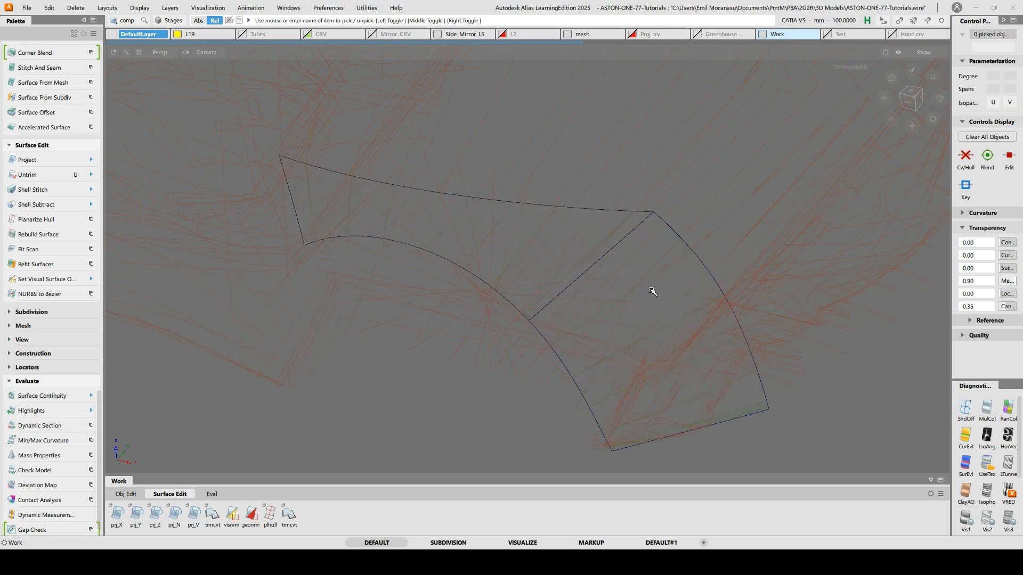
key(o)
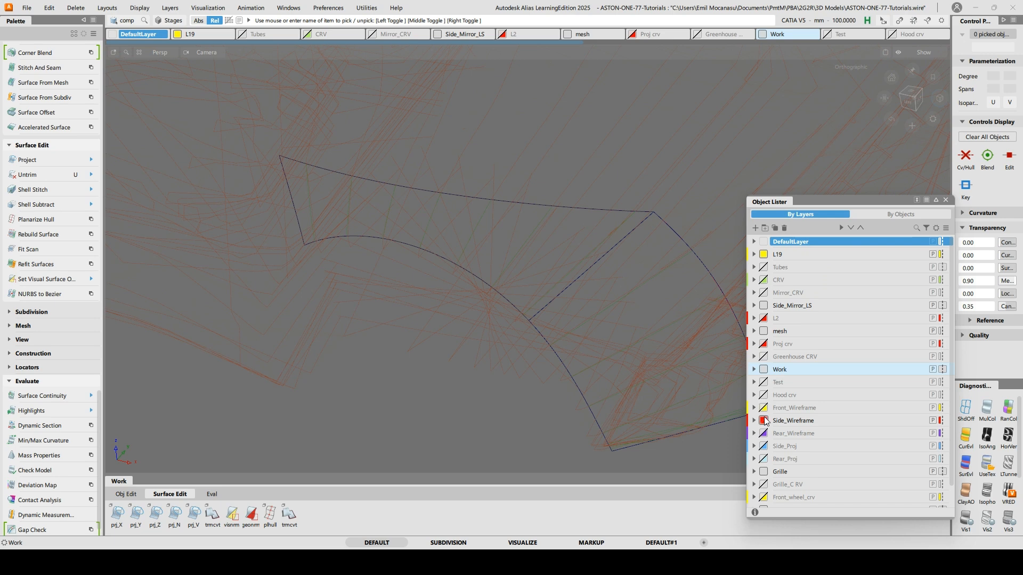
alt+shift+drag(655, 330, 515, 342)
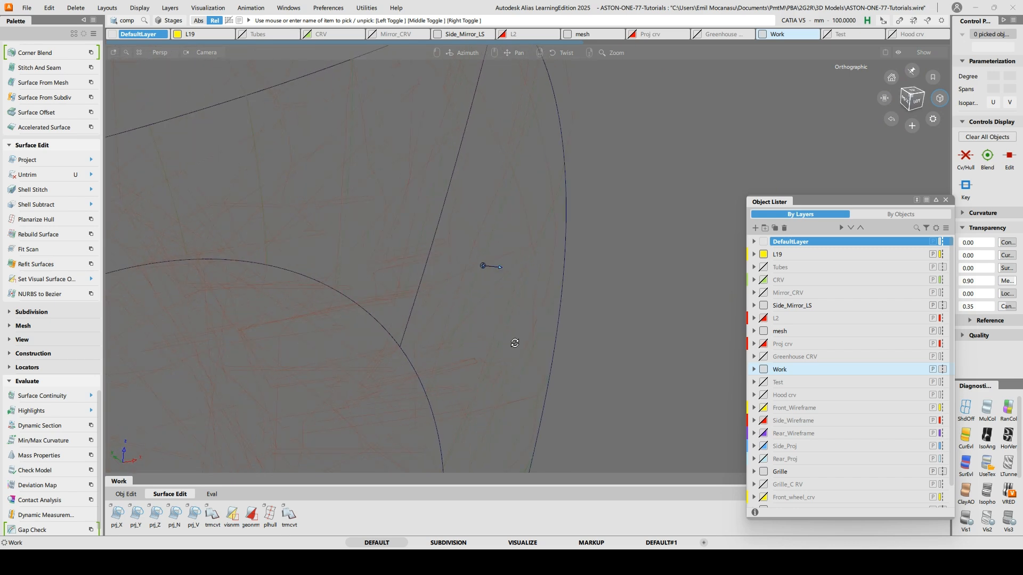
Select the two wheel-arch surfaces and assign them to layer L19
alt+shift+drag(519, 159, 609, 338)
alt+shift+right_drag(609, 337, 541, 315)
alt+shift+drag(541, 315, 527, 258)
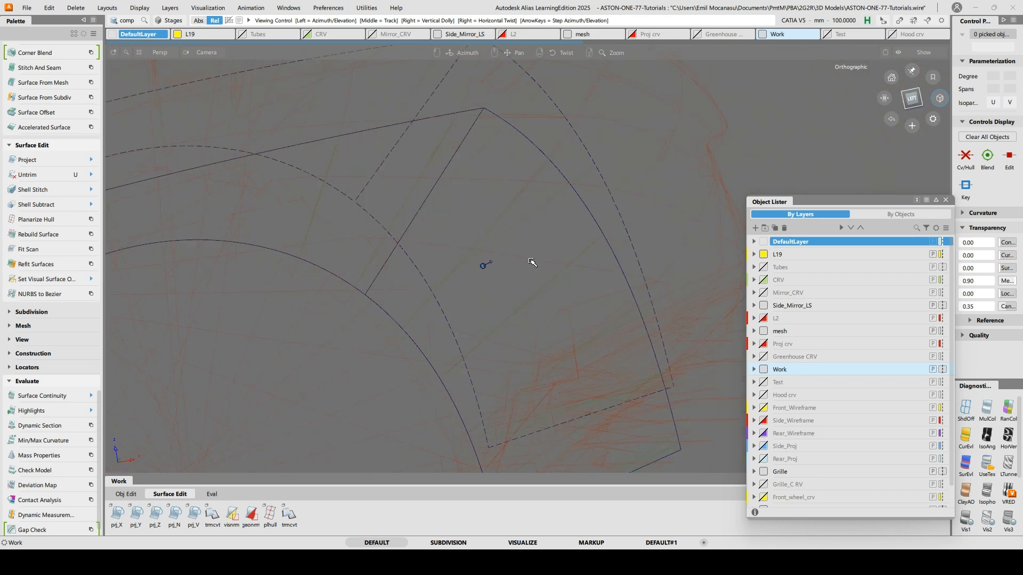
ctrl+shift+drag(383, 214, 394, 237)
click(465, 248)
click(465, 247)
click(368, 243)
click(469, 250)
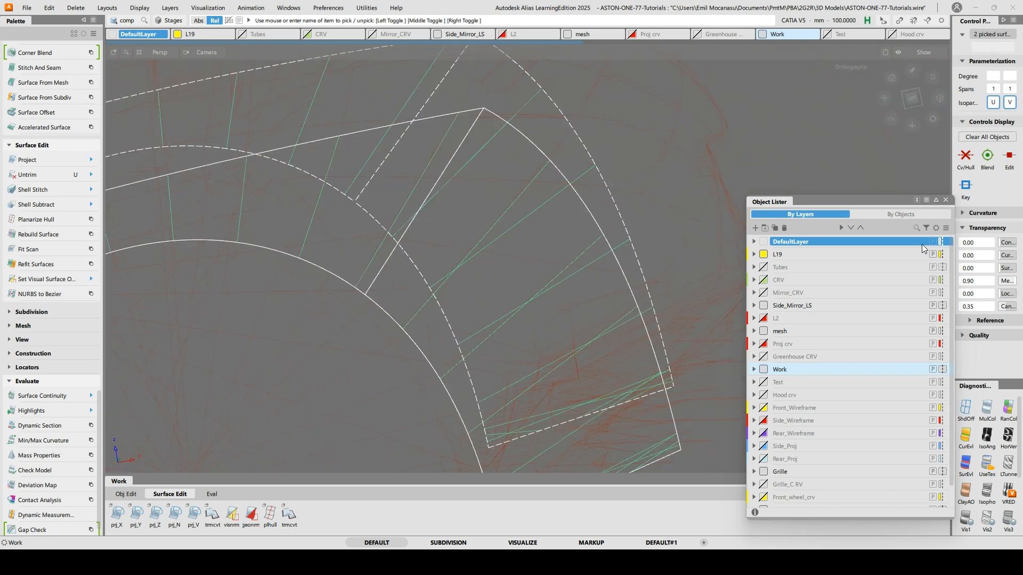
right_click(798, 254)
click(815, 259)
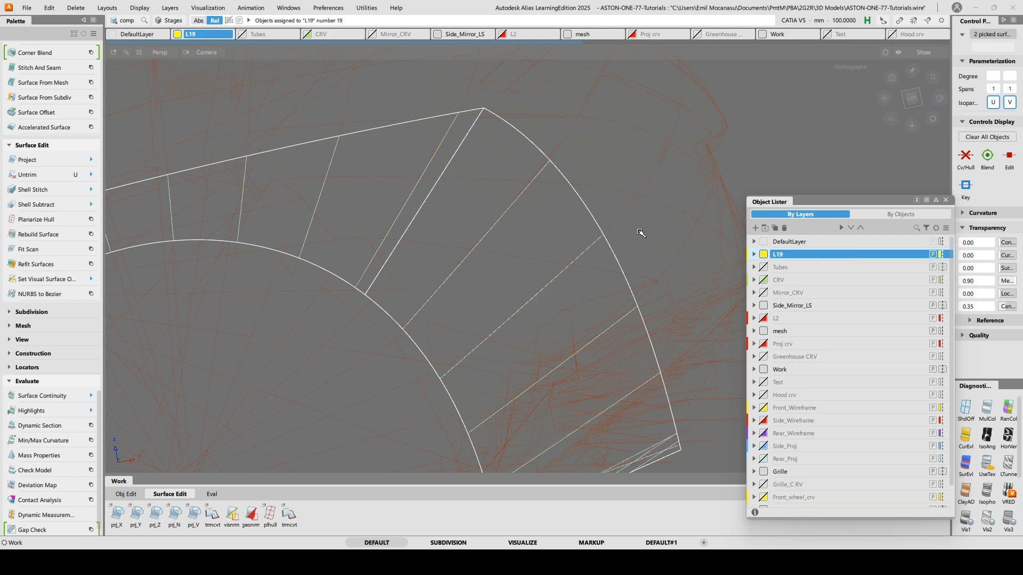
Clear the selection and open the Align tool at the shared edge of the two wheel-arch surfaces
alt+shift+drag(344, 245, 508, 211)
alt+shift+right_drag(552, 251, 536, 285)
mouse_move(536, 286)
alt+shift+mouse_down()
mouse_move(550, 308)
mouse_move(582, 309)
mouse_move(586, 288)
mouse_move(598, 288)
mouse_move(533, 281)
alt+shift+mouse_up()
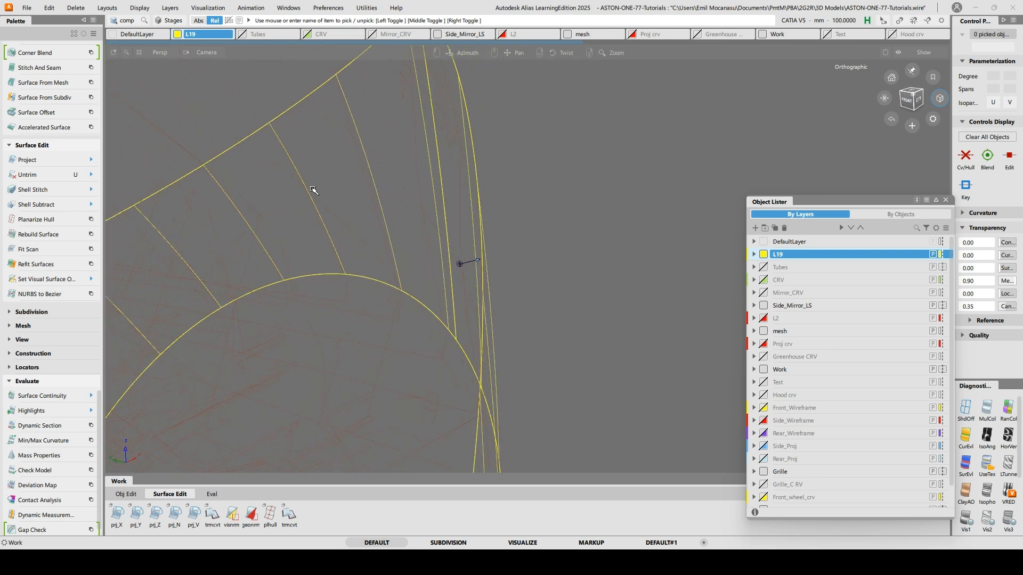
alt+shift+drag(489, 256, 464, 265)
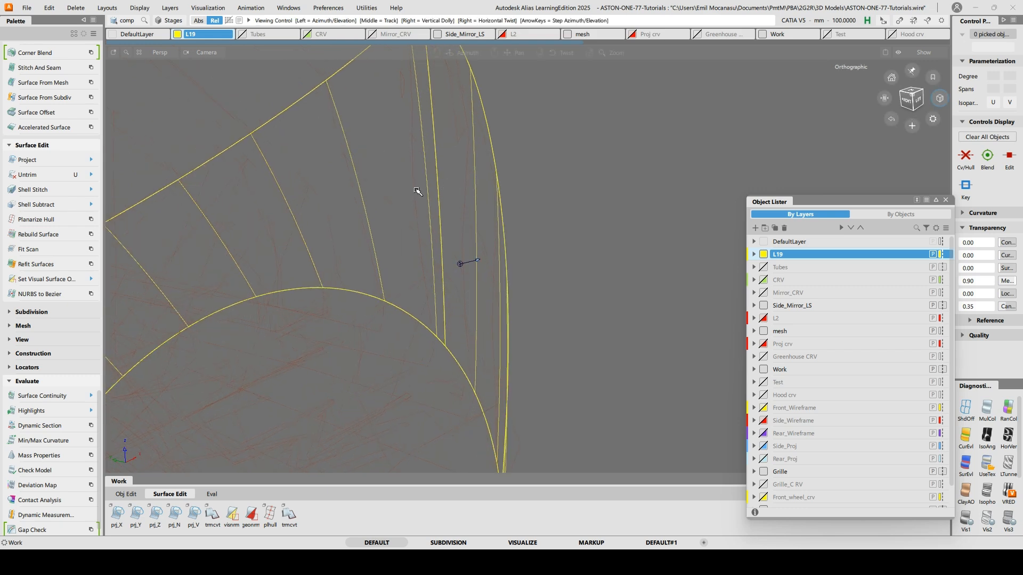
mouse_move(454, 188)
alt+shift+mouse_down()
mouse_move(319, 202)
mouse_move(415, 192)
mouse_move(433, 203)
alt+shift+mouse_up()
ctrl+shift+click(457, 207)
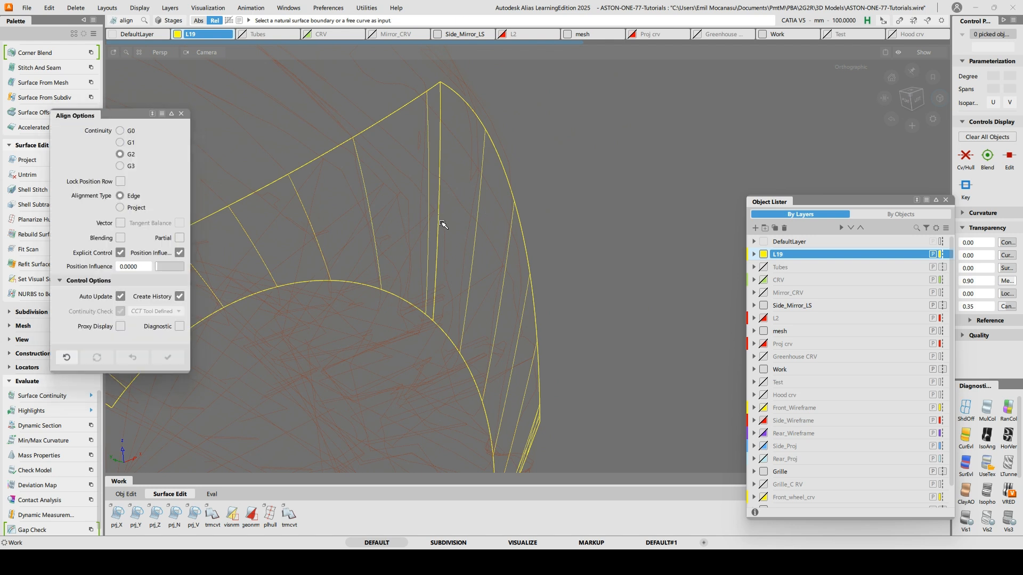
click(439, 230)
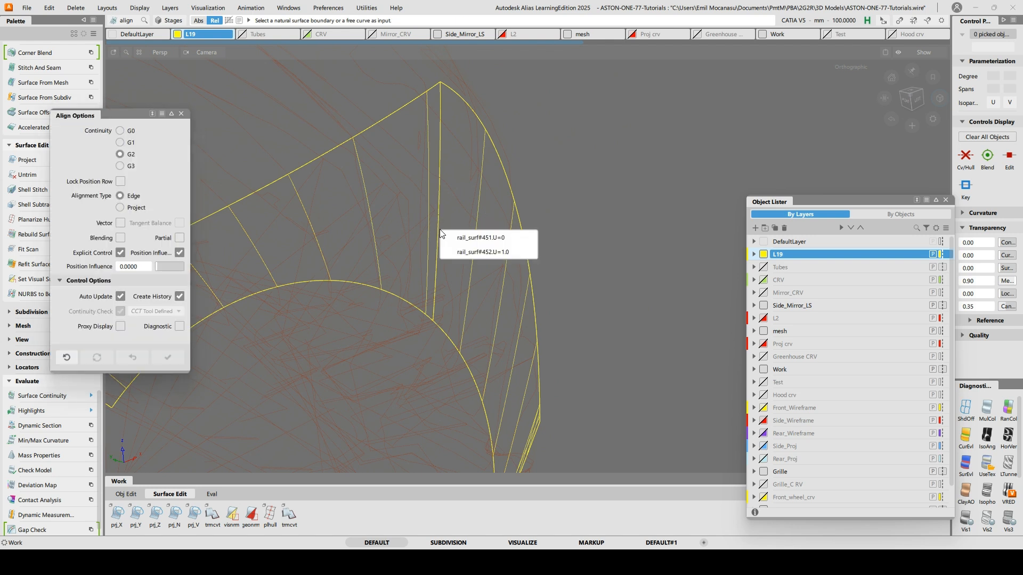
click(496, 254)
ctrl+shift+middle_drag(482, 171, 482, 170)
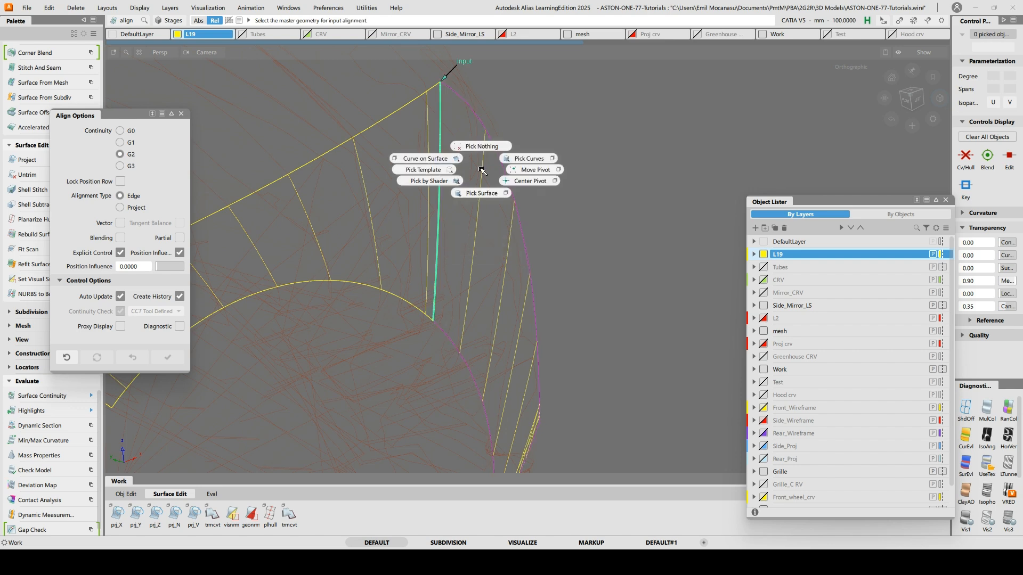
click(491, 141)
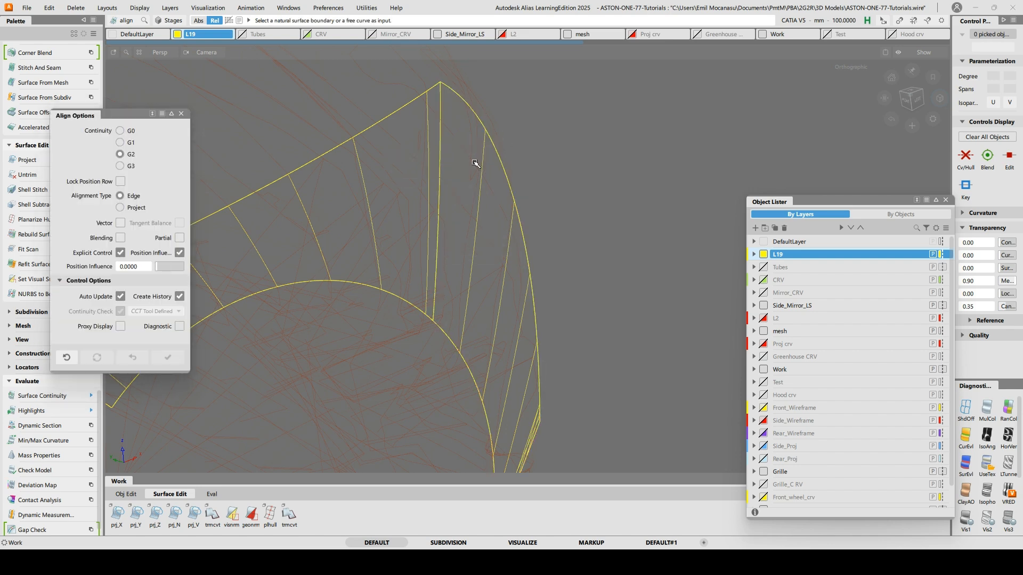
Align the lower surface's shared edge to the upper surface with G2 continuity
click(442, 167)
click(499, 175)
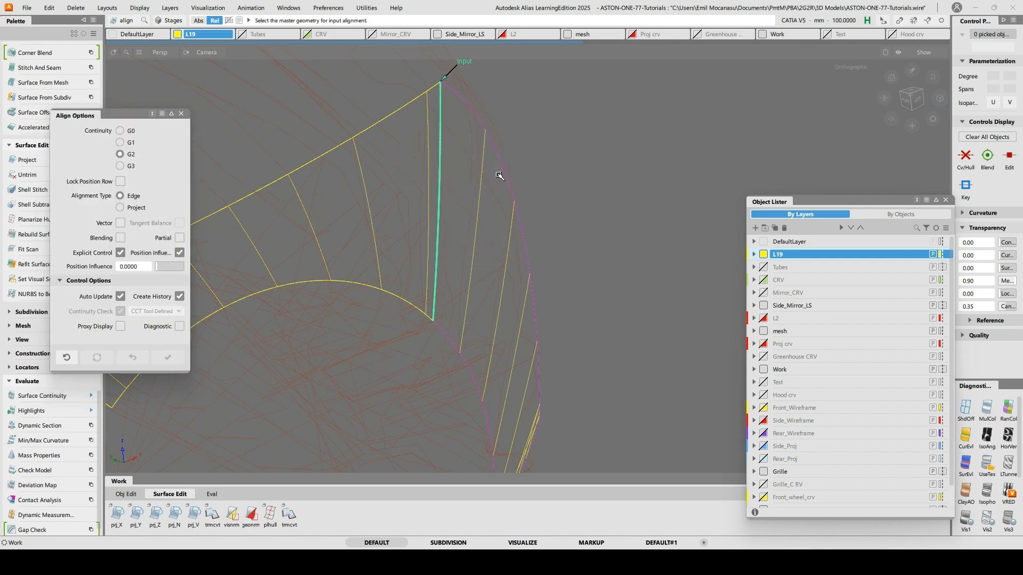
click(440, 191)
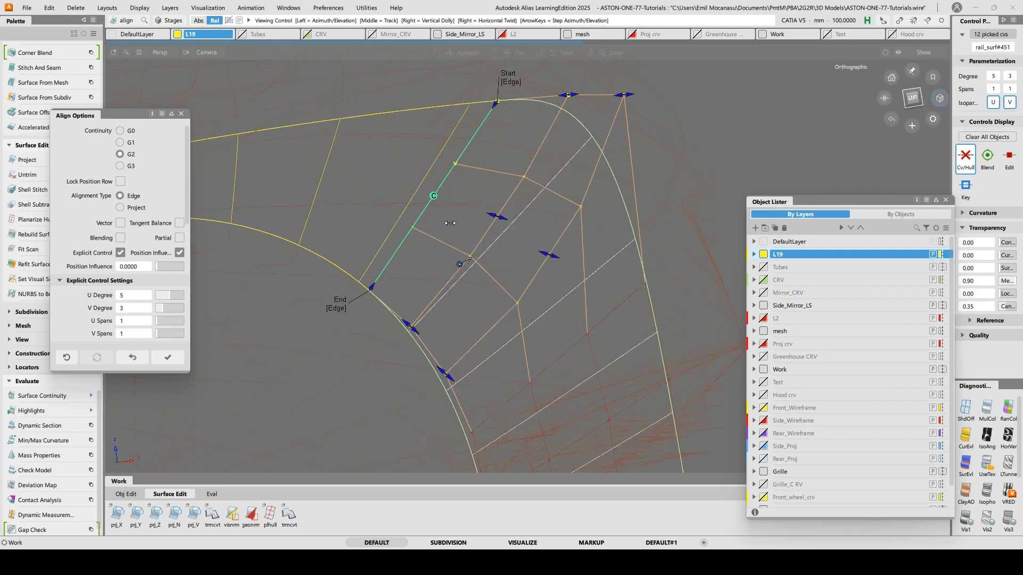
Turn on Vector alignment for the lower wheel-arch surface and set its explicit V Degree to 4
click(120, 222)
alt+shift+drag(511, 214, 630, 216)
alt+shift+right_drag(572, 276, 506, 189)
alt+shift+drag(506, 189, 362, 156)
scroll(163, 239, down, 6)
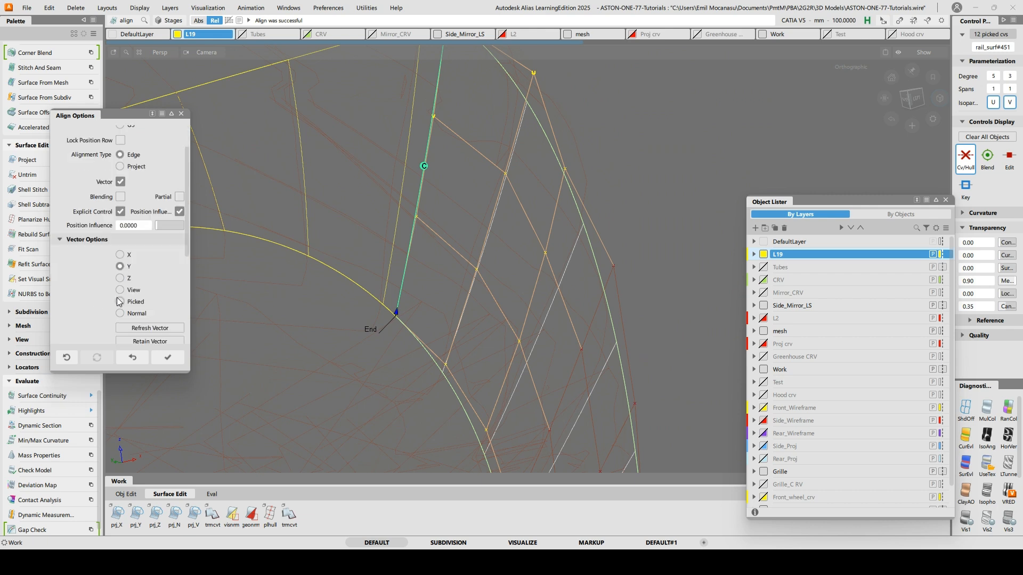
drag(162, 238, 167, 240)
alt+shift+middle_drag(409, 179, 463, 259)
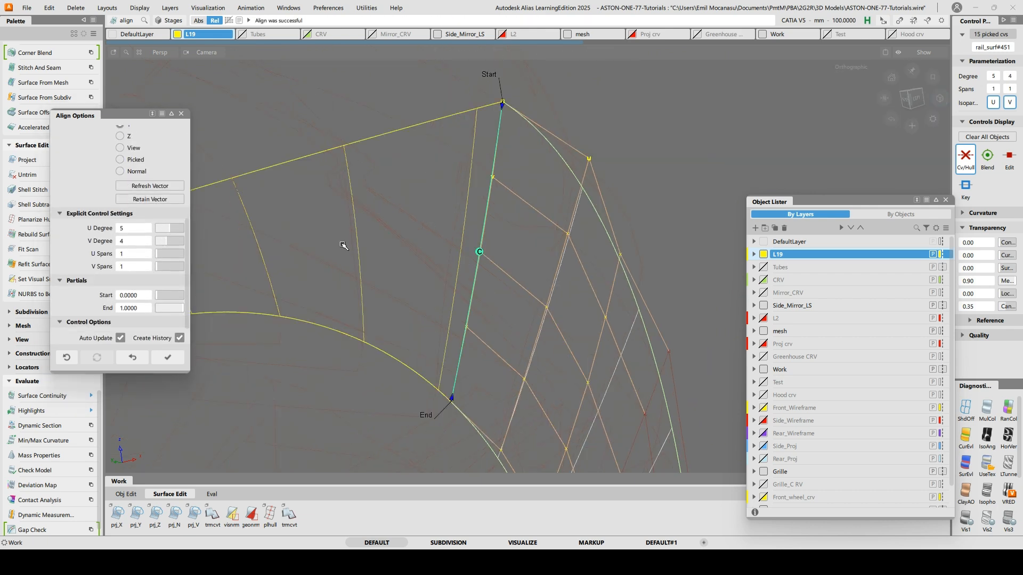
Select the upper wheel-arch surface, try V degree 5, and settle on V degree 3
ctrl+shift+drag(343, 244, 342, 229)
ctrl+shift+drag(252, 232, 251, 223)
ctrl+shift+drag(254, 258, 290, 253)
click(252, 262)
right_click(359, 250)
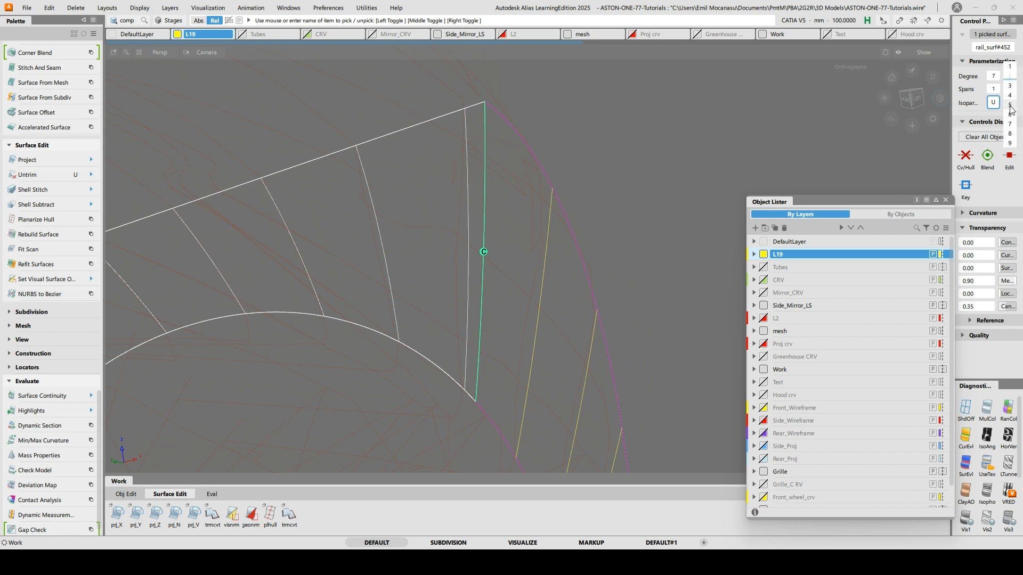
click(1010, 106)
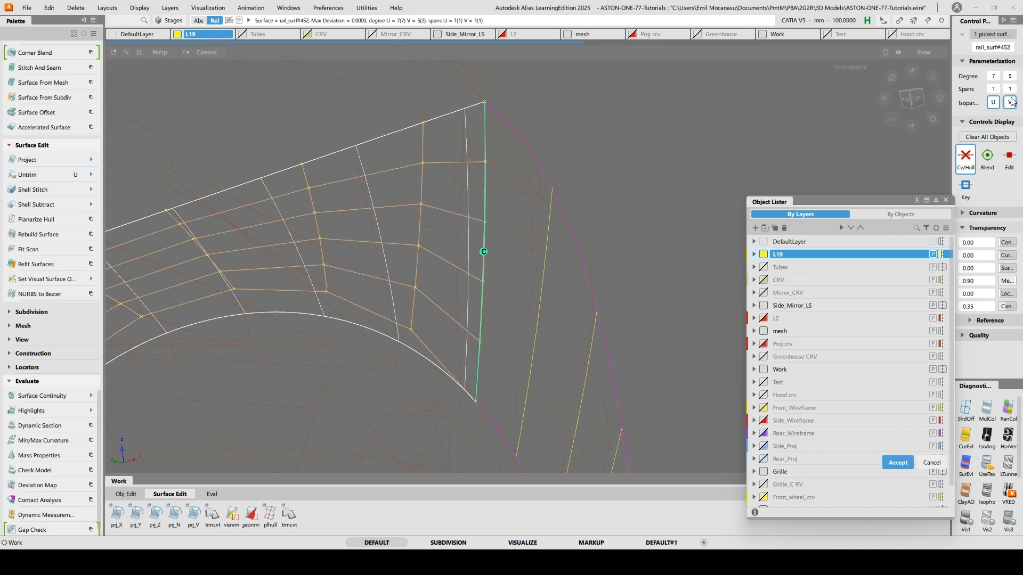
click(1011, 65)
ctrl+shift+drag(553, 55, 427, 123)
Reopen the shared-edge alignment through its construction history, turn on Blending and set Extra CV Rows to 2
alt+shift+drag(382, 236, 513, 276)
alt+shift+middle_drag(513, 275, 476, 229)
click(577, 265)
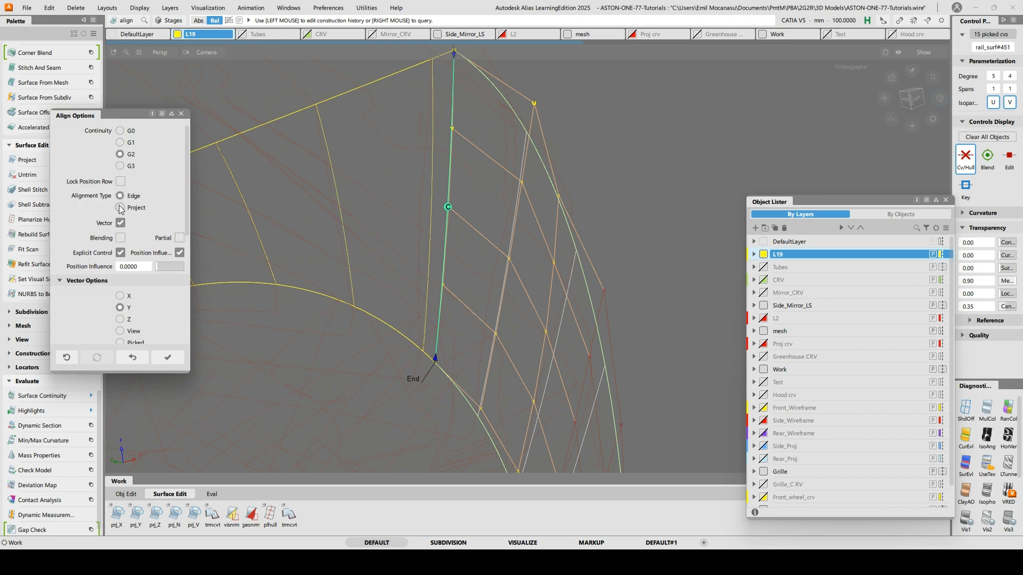
click(121, 239)
scroll(163, 283, down, 5)
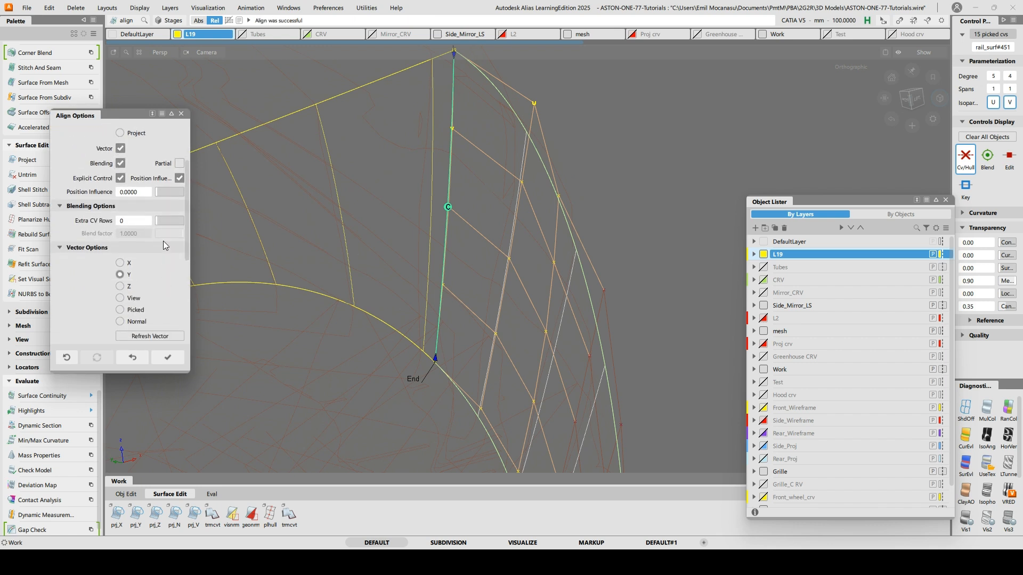
drag(167, 223, 163, 223)
alt+shift+right_drag(373, 255, 341, 261)
alt+shift+drag(341, 261, 366, 264)
alt+shift+middle_drag(365, 265, 343, 176)
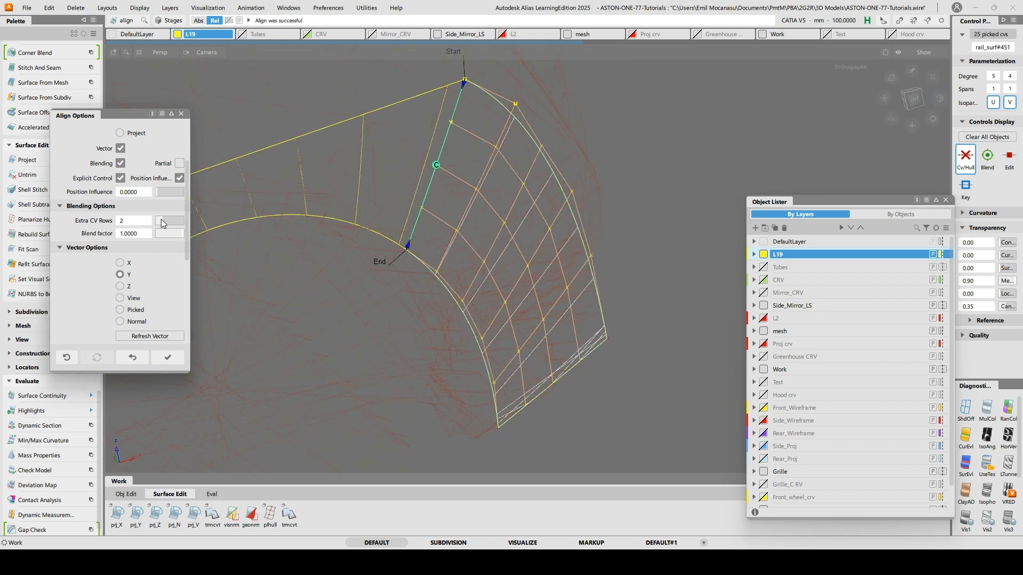
alt+shift+drag(363, 221, 407, 365)
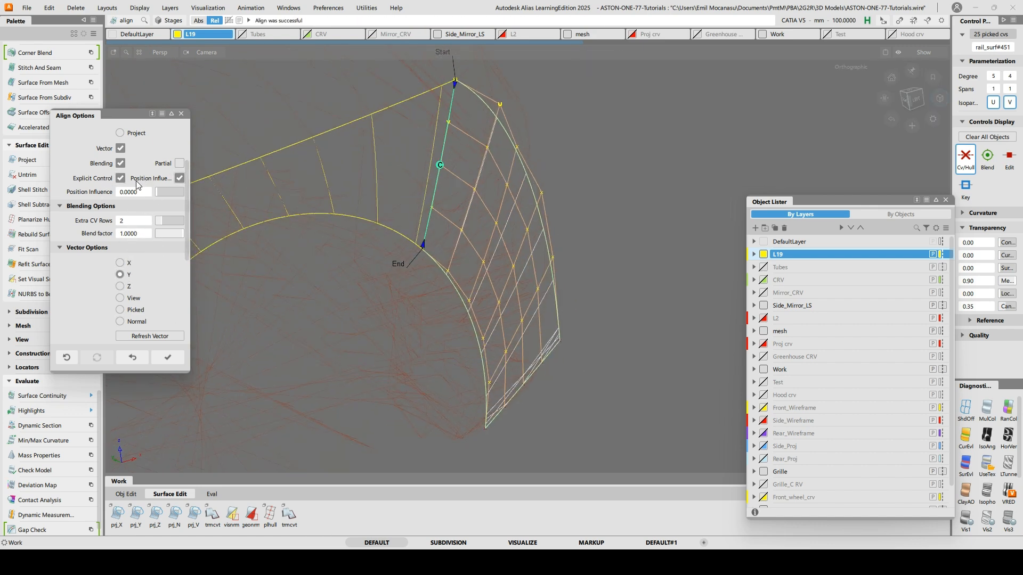
Set the alignment's vector direction to Normal and raise Position Influence to 1.0000
scroll(137, 184, down, 2)
click(121, 286)
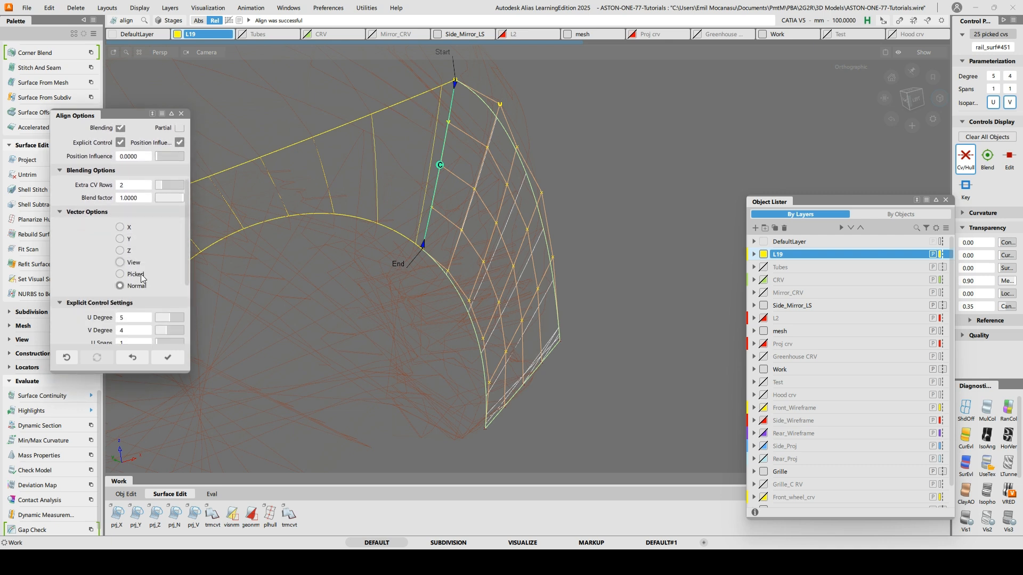
scroll(136, 277, up, 6)
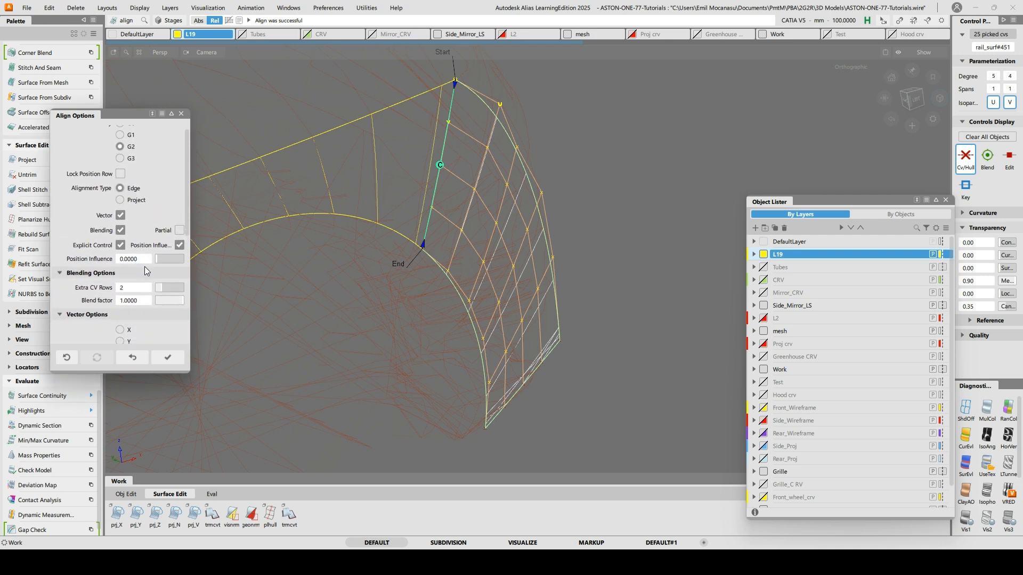
scroll(144, 266, down, 2)
drag(158, 225, 540, 203)
Set the alignment's Extra CV Rows to 1 and check the lower surface's hull layout around the arch
alt+shift+drag(428, 187, 330, 237)
alt+shift+right_drag(331, 238, 589, 281)
alt+shift+middle_drag(589, 281, 501, 256)
alt+shift+drag(449, 342, 496, 313)
click(161, 254)
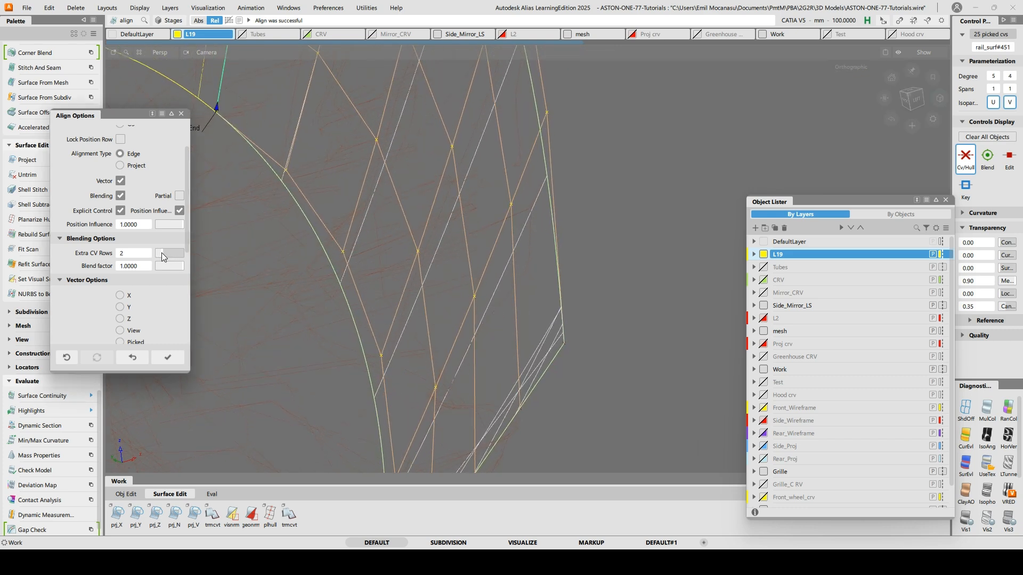
alt+shift+drag(462, 253, 419, 255)
alt+shift+middle_drag(419, 255, 576, 310)
alt+shift+drag(539, 251, 503, 222)
mouse_move(453, 243)
alt+shift+mouse_down()
mouse_move(437, 253)
mouse_move(447, 239)
alt+shift+mouse_up()
ctrl+shift+right_drag(389, 231, 451, 211)
Reopen the shared-edge alignment from its history and set the lower surface's explicit V Degree to 3
alt+shift+drag(429, 233, 537, 220)
click(644, 249)
alt+shift+drag(645, 250, 606, 236)
alt+shift+middle_drag(606, 236, 600, 303)
ctrl+shift+drag(505, 283, 545, 294)
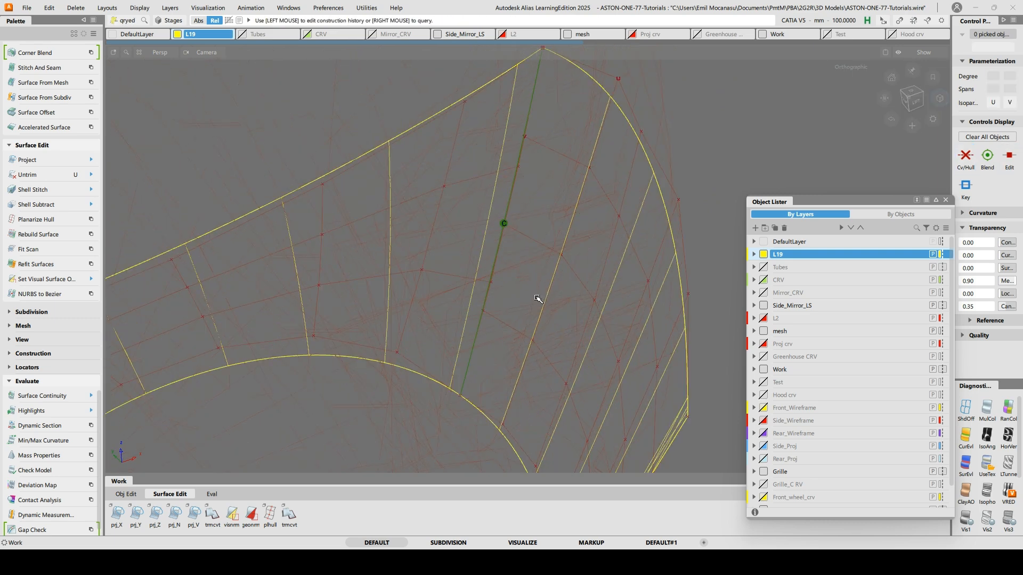
click(539, 242)
scroll(146, 294, down, 5)
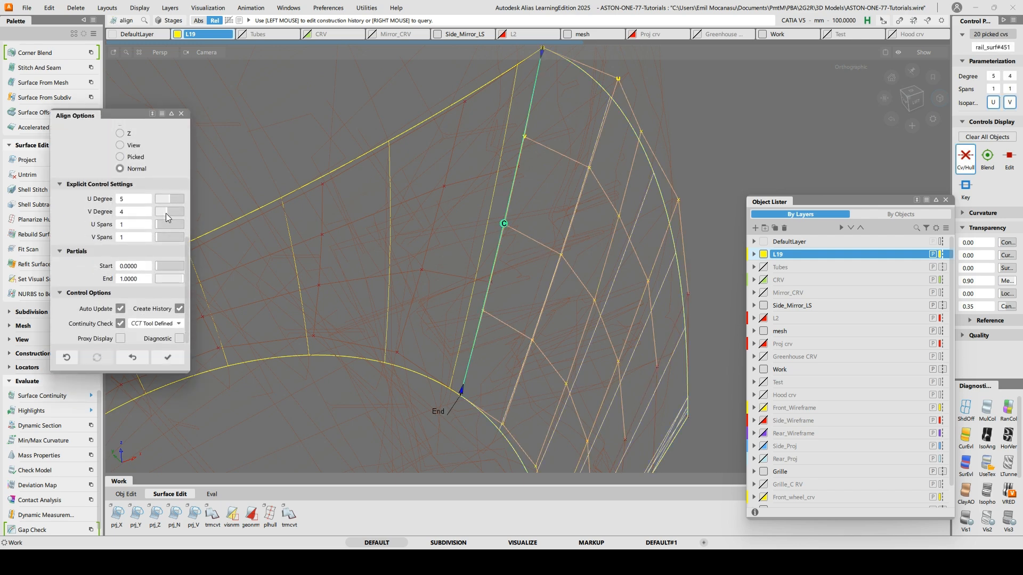
drag(165, 213, 163, 214)
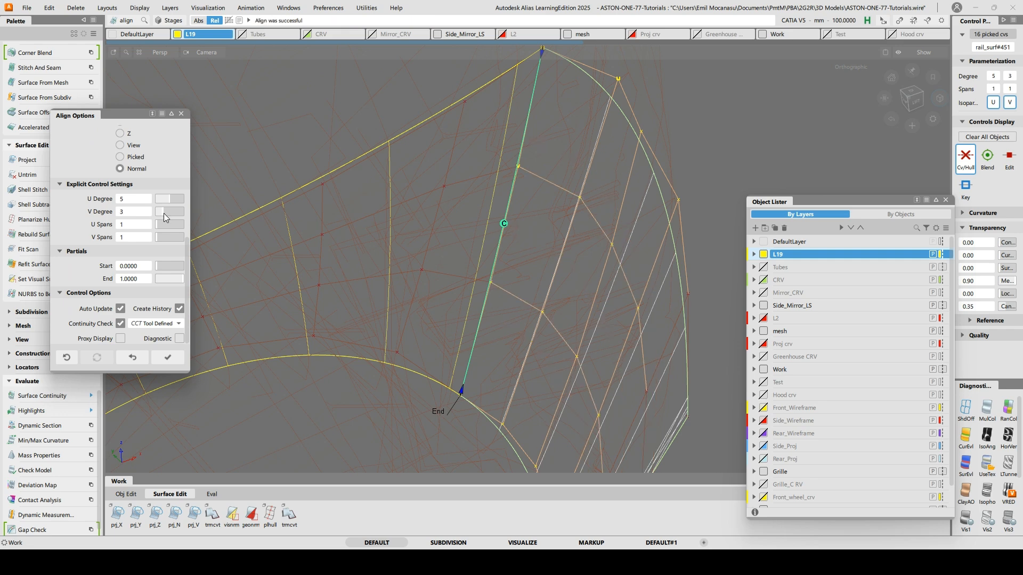
key(space)
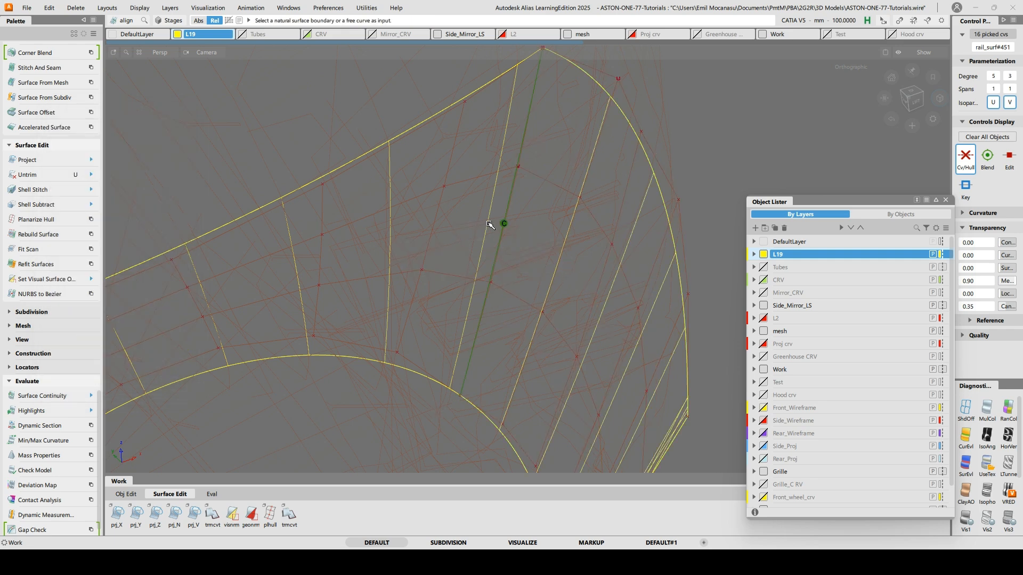
alt+shift+drag(457, 243, 435, 296)
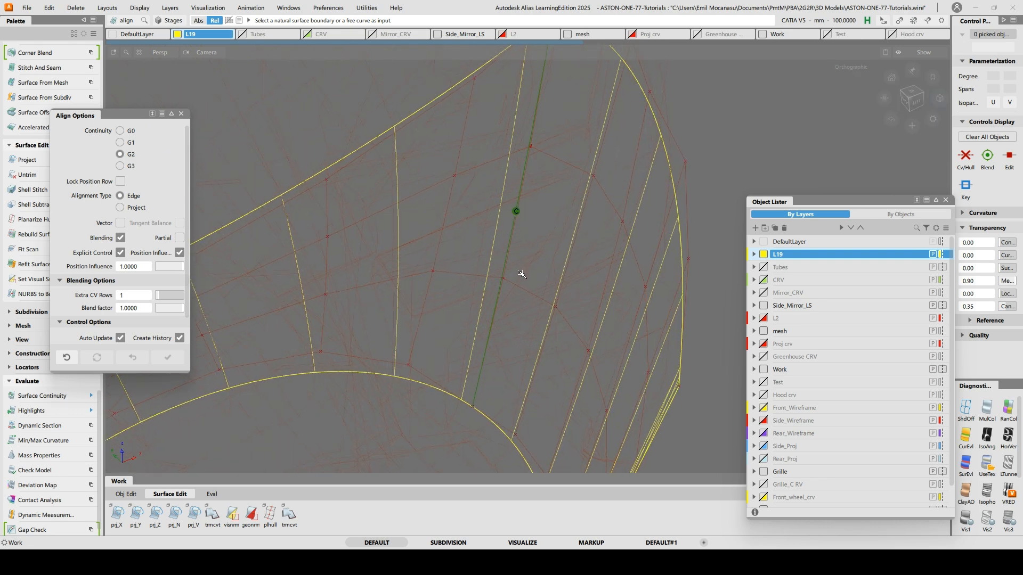
Pick the upper surface's CV u7v2 on the shared edge and switch the transform to proportional modification
key(c)
click(503, 279)
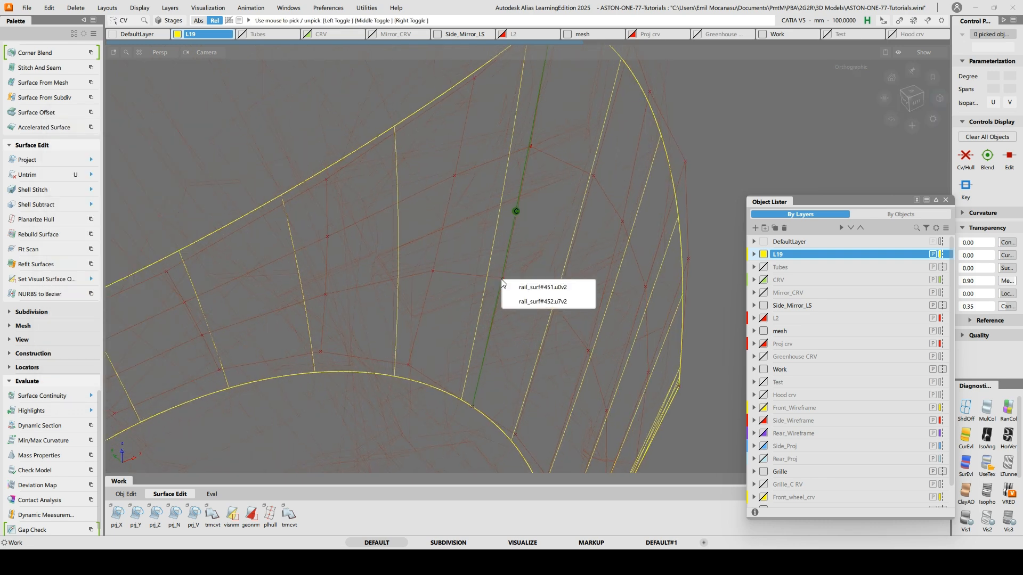
click(538, 302)
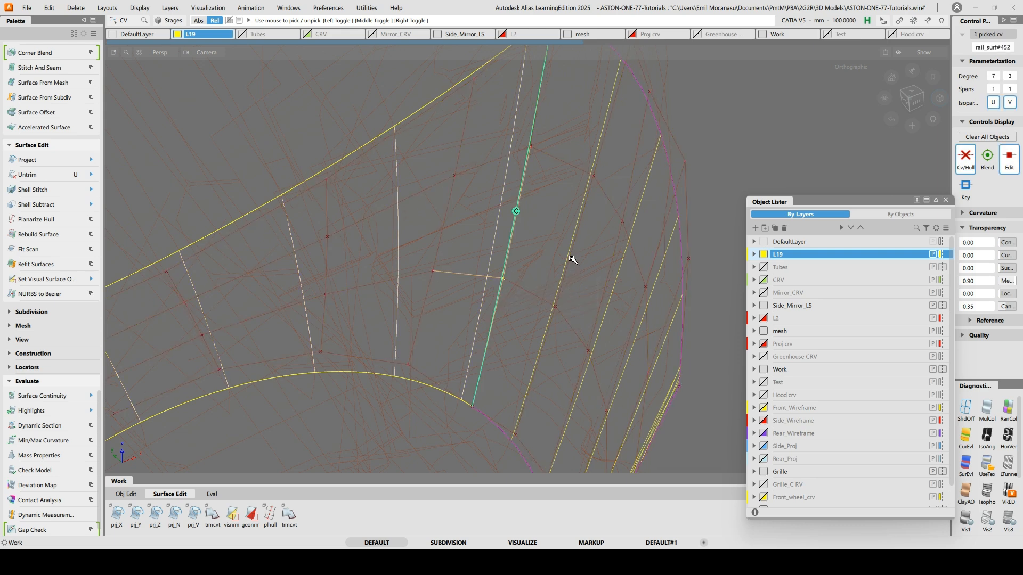
key(space)
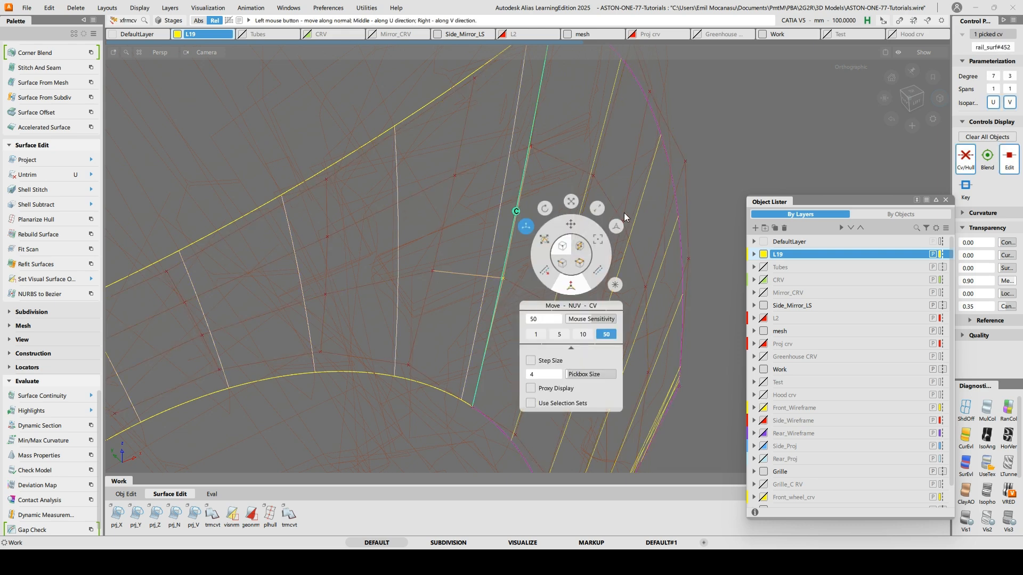
click(616, 225)
Extend the proportional modification range to three CVs along the hull row from the shared edge, using NUV mode
ctrl+click(447, 271)
alt+shift+drag(427, 302, 410, 303)
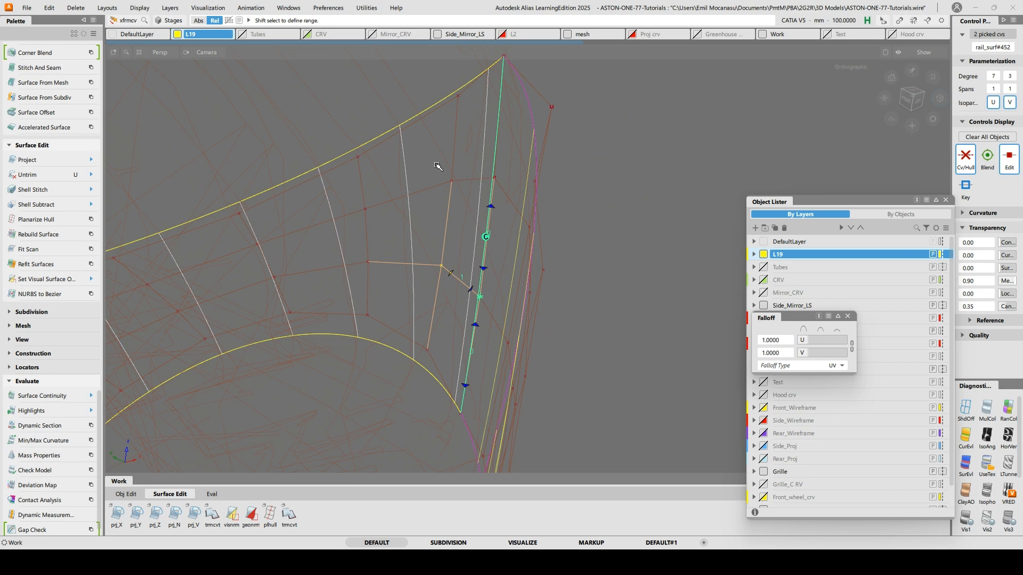
alt+shift+drag(457, 308, 521, 283)
key(ctrl+z)
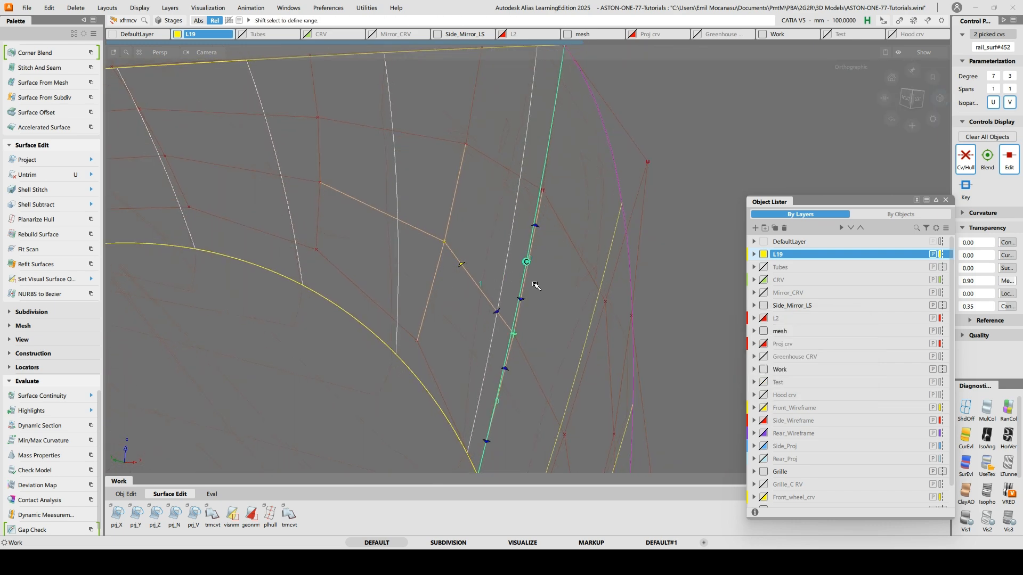
shift+click(461, 264)
alt+shift+drag(461, 265, 303, 224)
right_click(560, 227)
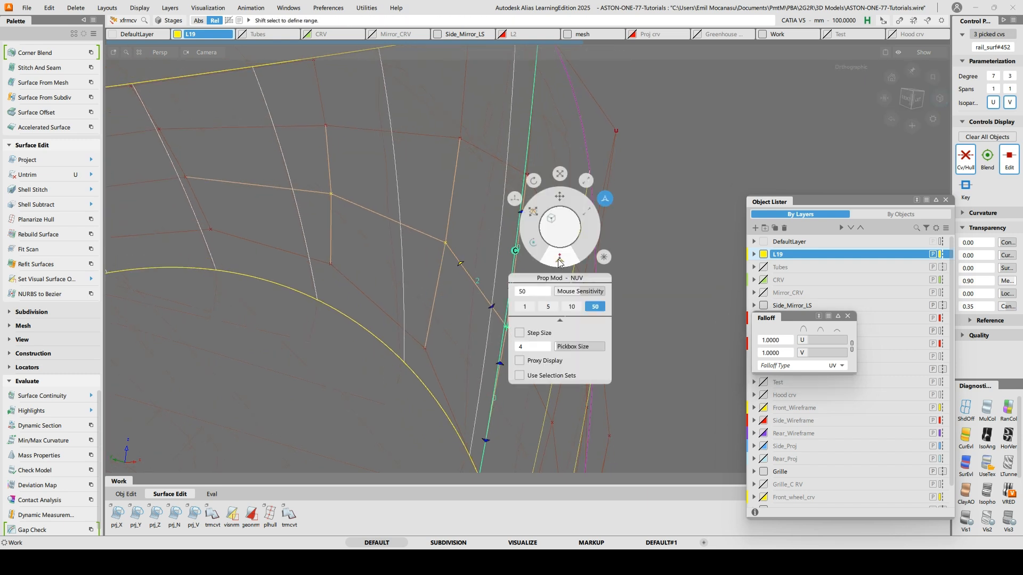
click(560, 260)
Adjust the three-CV range proportionally along the surface normal, then do the same on the neighbouring hull row
drag(736, 163, 383, 233)
mouse_move(646, 279)
mouse_down()
mouse_move(610, 298)
mouse_move(448, 315)
mouse_move(434, 298)
mouse_move(459, 384)
mouse_move(500, 372)
mouse_move(517, 335)
mouse_move(500, 130)
mouse_up()
alt+shift+drag(466, 316, 432, 304)
alt+shift+drag(443, 402, 503, 375)
key(Up)
drag(672, 128, 371, 337)
drag(330, 156, 332, 159)
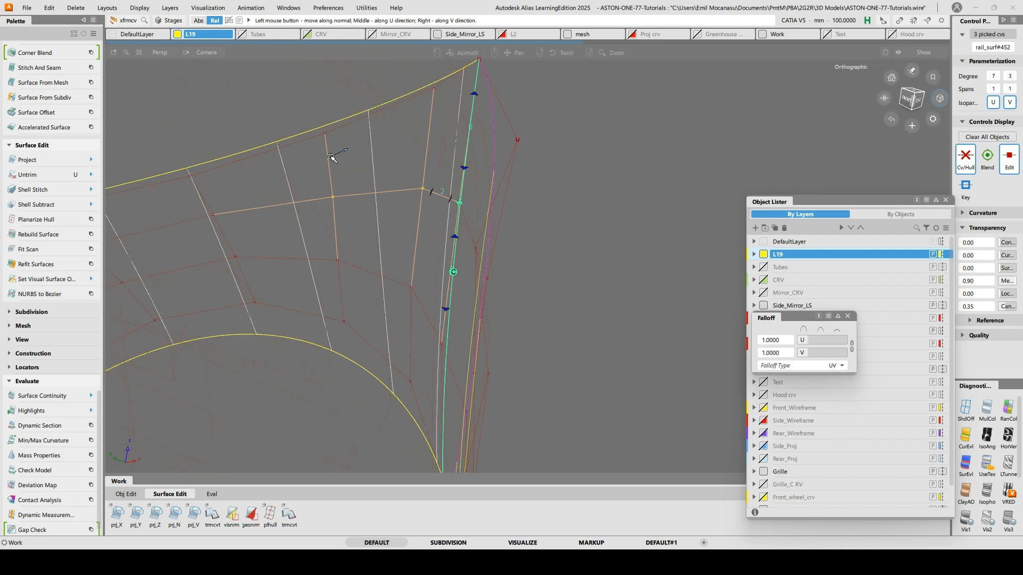
Clear the picked CVs and pick the two interior CVs of one column in the upper surface
alt+shift+right_drag(213, 270, 267, 254)
alt+shift+middle_drag(267, 253, 371, 205)
alt+shift+right_drag(356, 381, 355, 349)
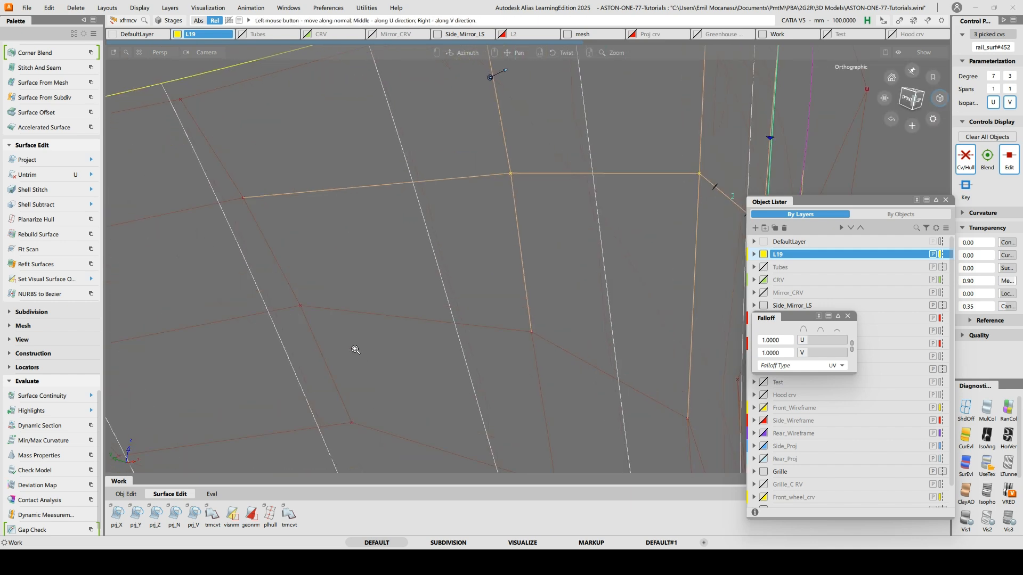
alt+shift+click(302, 368)
alt+shift+drag(389, 372, 561, 337)
alt+shift+drag(517, 305, 309, 359)
alt+shift+right_drag(309, 360, 311, 344)
ctrl+shift+drag(282, 326, 266, 307)
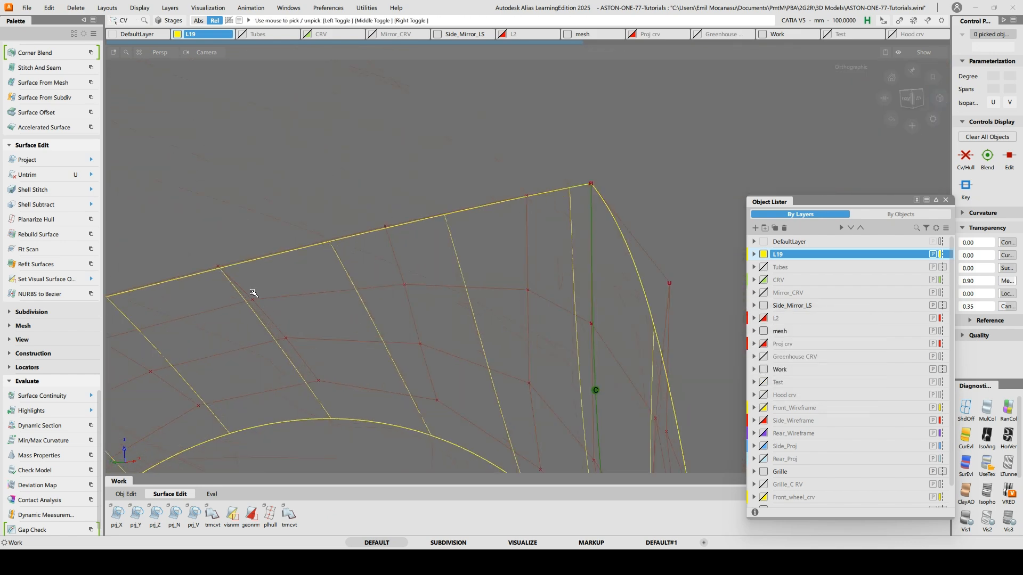
drag(313, 345, 240, 291)
alt+shift+drag(256, 320, 297, 365)
alt+shift+right_drag(297, 365, 315, 352)
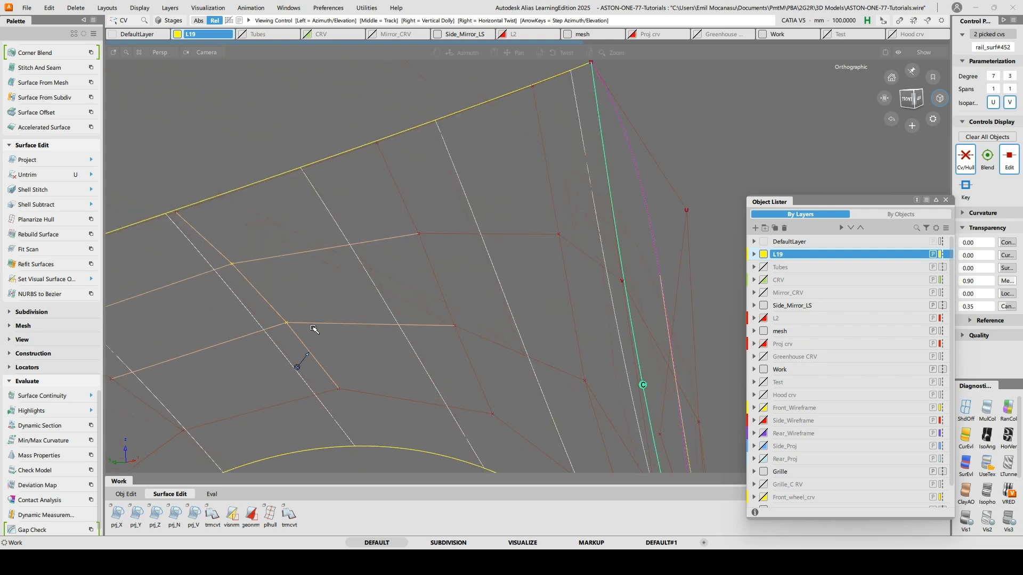
Switch the transform for the two picked CVs from proportional modification to Move in NUV mode
ctrl+shift+middle_drag(341, 329, 395, 350)
key(space)
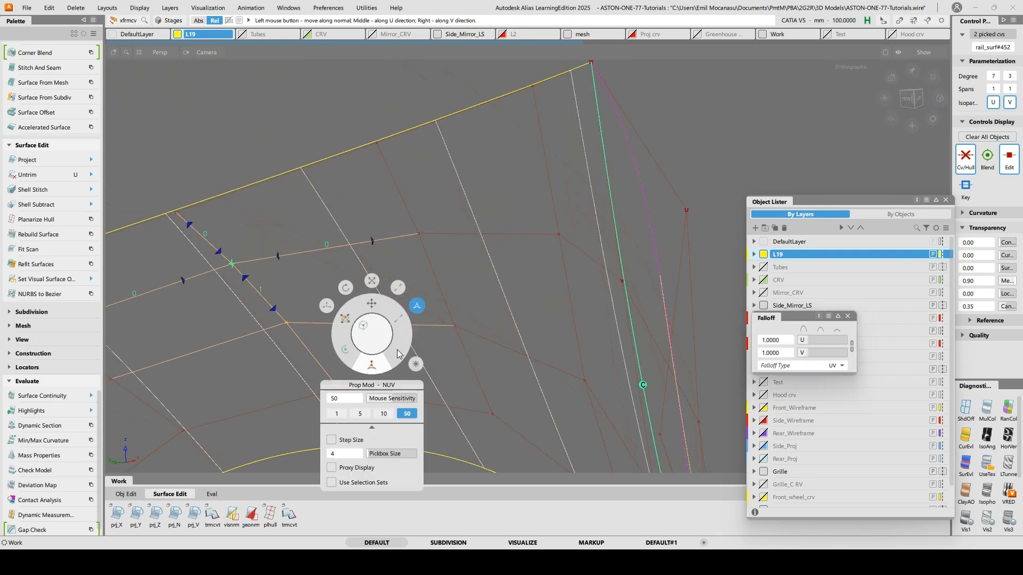
click(376, 368)
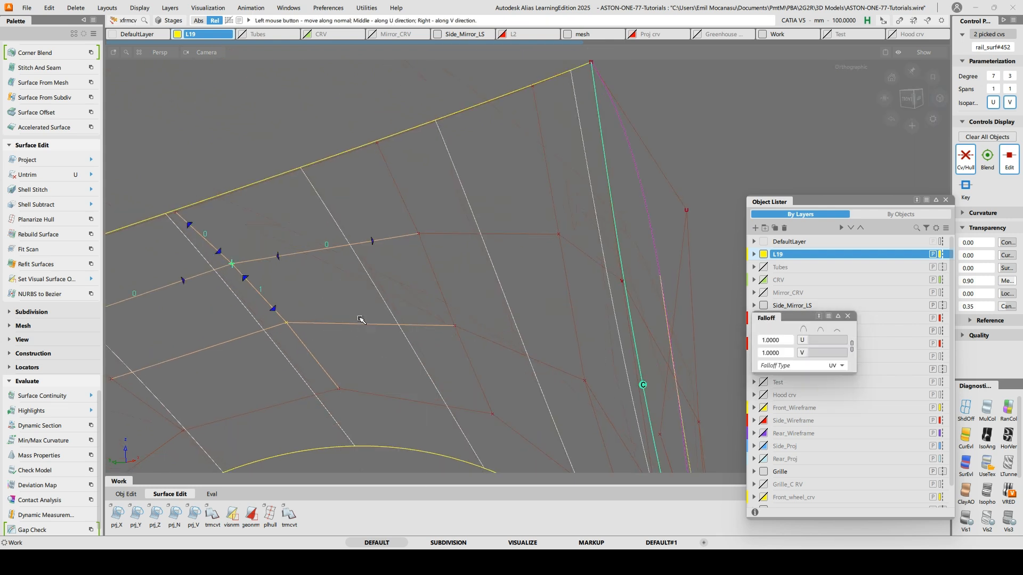
key(space)
click(305, 288)
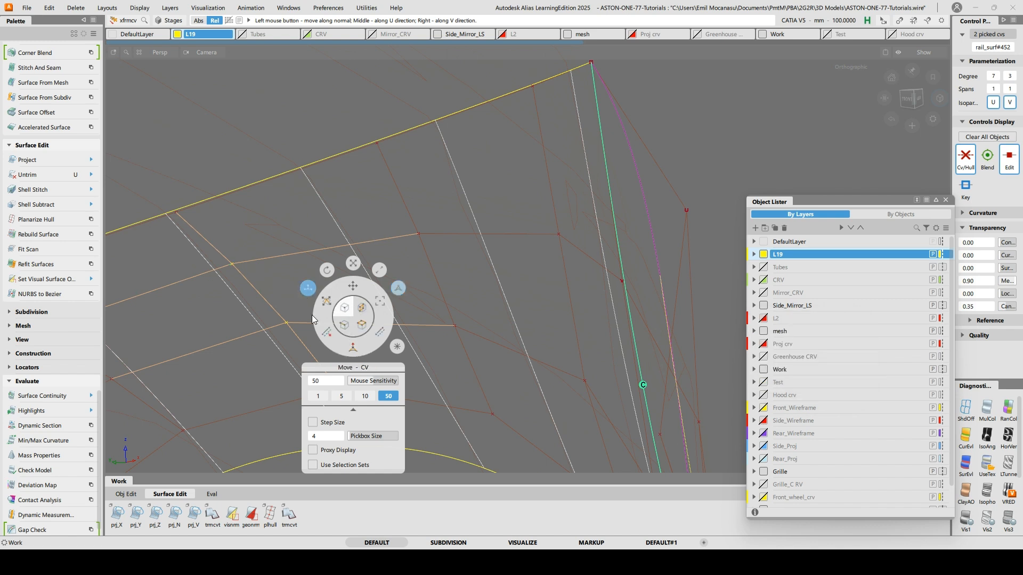
click(355, 349)
Move the upper surface's interior CV pairs along the surface normal, column by column up to the shared edge
drag(436, 260, 517, 195)
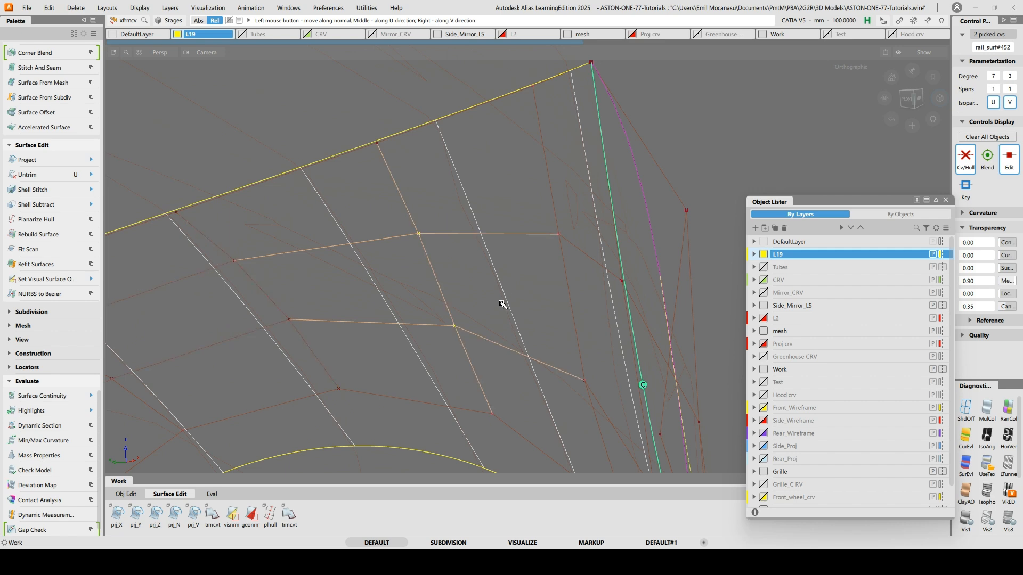
drag(574, 258, 712, 168)
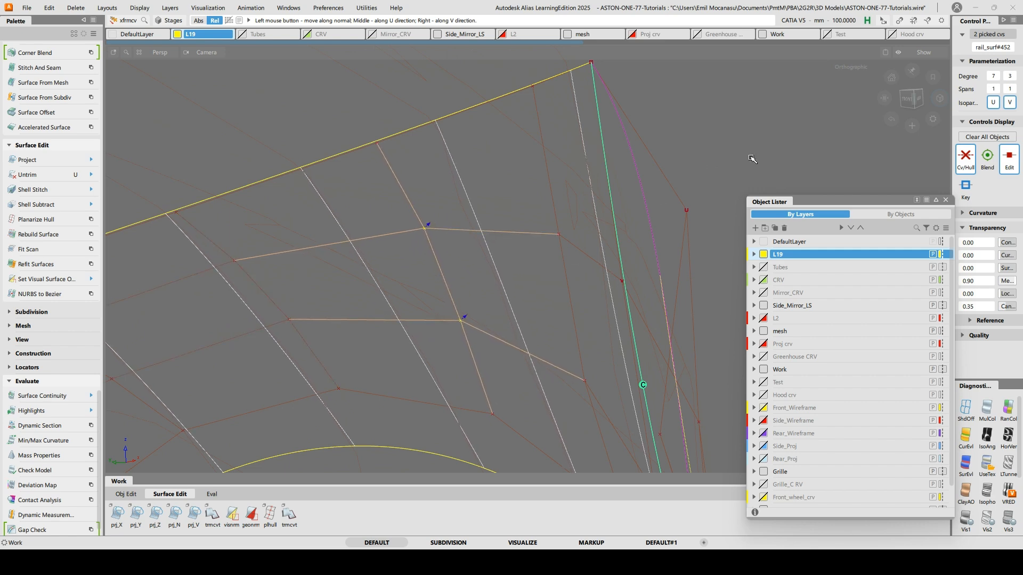
alt+shift+drag(560, 290, 415, 277)
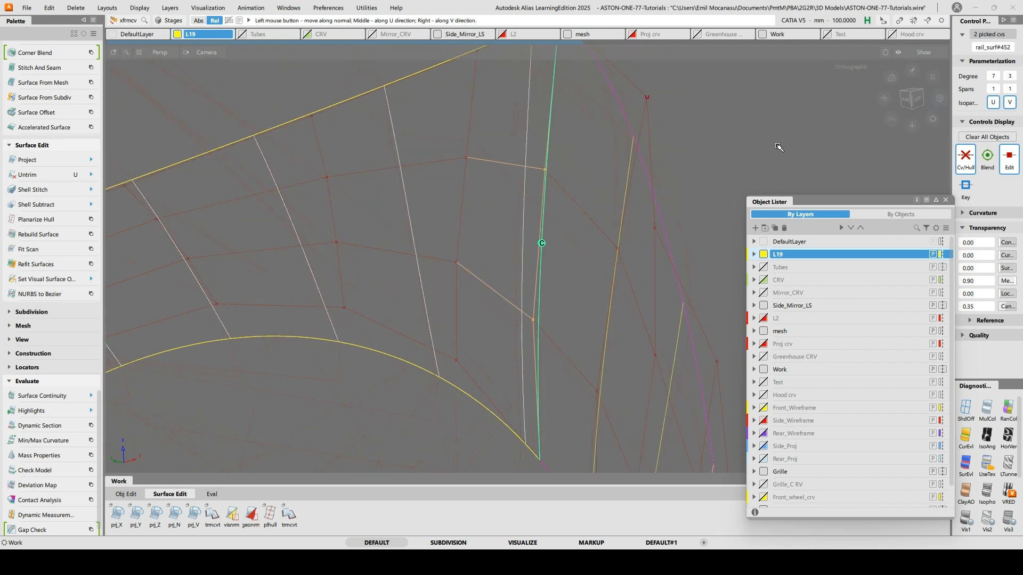
drag(717, 178, 655, 202)
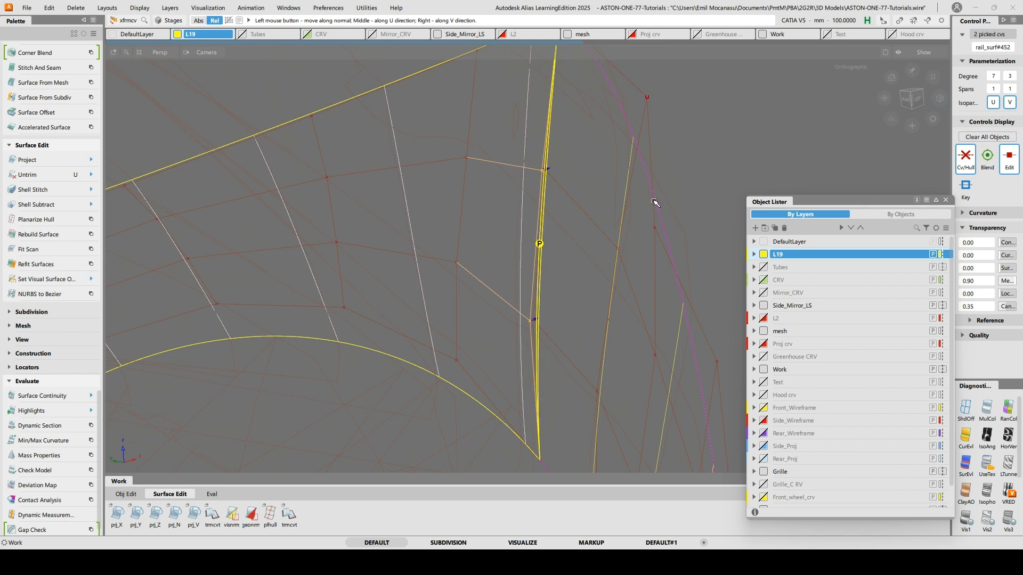
Examine the flow of the hull rows across the shared edge and down the lower wheel-arch surface
mouse_move(462, 216)
alt+shift+mouse_down()
mouse_move(449, 235)
mouse_move(481, 248)
alt+shift+mouse_up()
alt+shift+middle_drag(481, 249, 438, 217)
mouse_move(438, 216)
alt+shift+mouse_down()
mouse_move(516, 268)
mouse_move(498, 233)
mouse_move(407, 279)
mouse_move(427, 290)
mouse_move(433, 341)
alt+shift+mouse_up()
alt+shift+middle_drag(433, 341, 402, 217)
alt+shift+drag(401, 216, 341, 383)
alt+shift+drag(313, 468, 447, 384)
alt+shift+middle_drag(430, 420, 398, 255)
alt+shift+drag(397, 255, 402, 298)
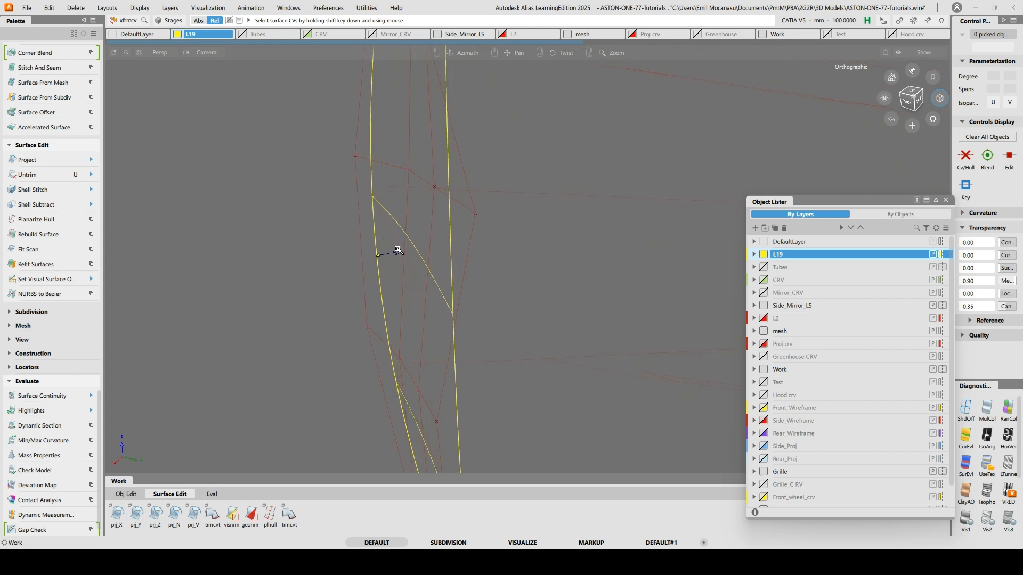
alt+shift+drag(394, 311, 485, 323)
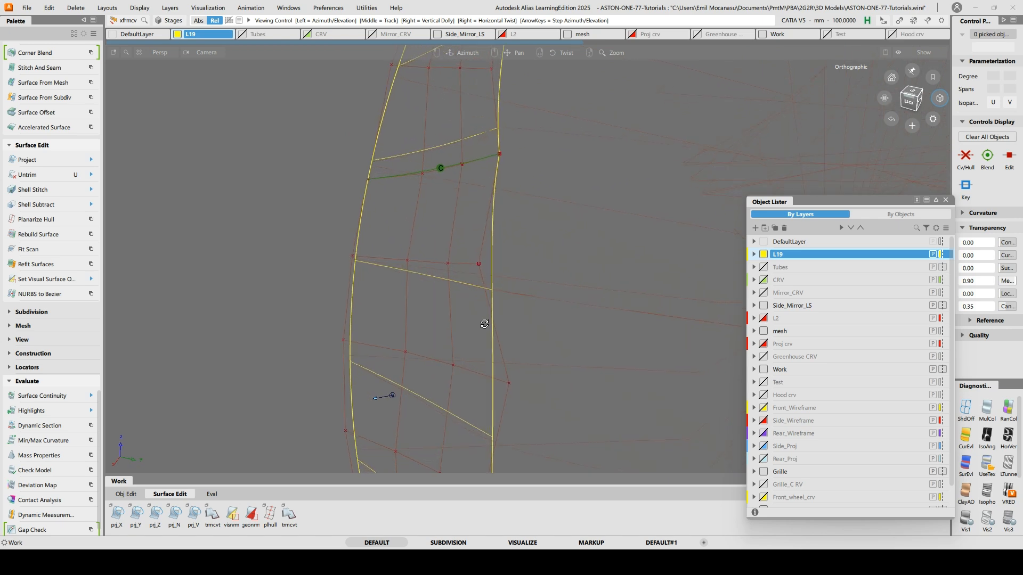
Pick an interior CV on the upper surface's shared edge and adjust its position with Move in NUV mode
alt+shift+drag(483, 288, 493, 212)
click(514, 221)
click(551, 245)
alt+shift+drag(551, 245, 554, 290)
key(space)
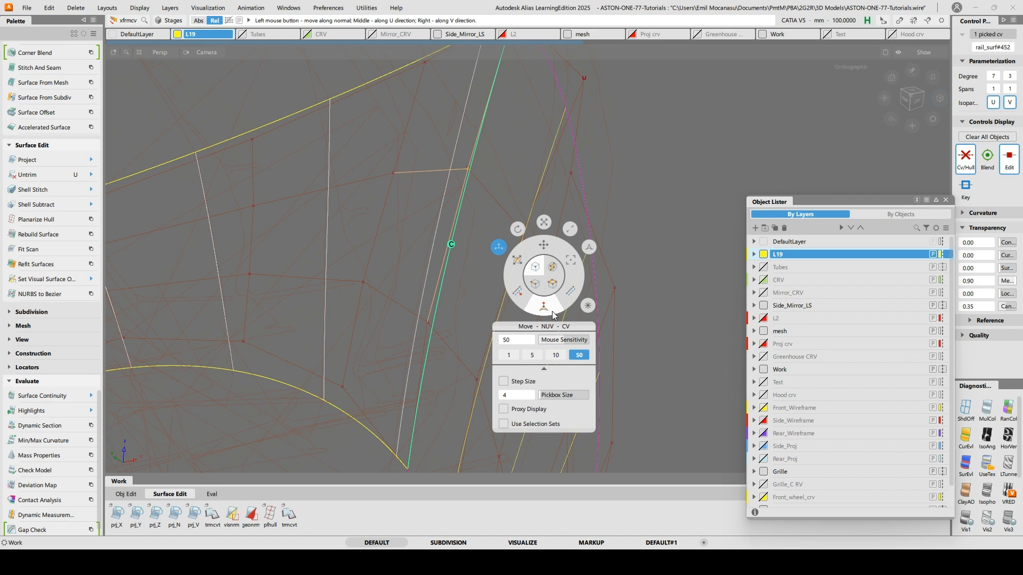
mouse_move(729, 219)
mouse_down()
mouse_move(687, 219)
mouse_move(426, 141)
mouse_move(545, 193)
mouse_move(425, 261)
mouse_move(469, 289)
mouse_move(413, 278)
mouse_up()
alt+shift+middle_drag(417, 240, 437, 273)
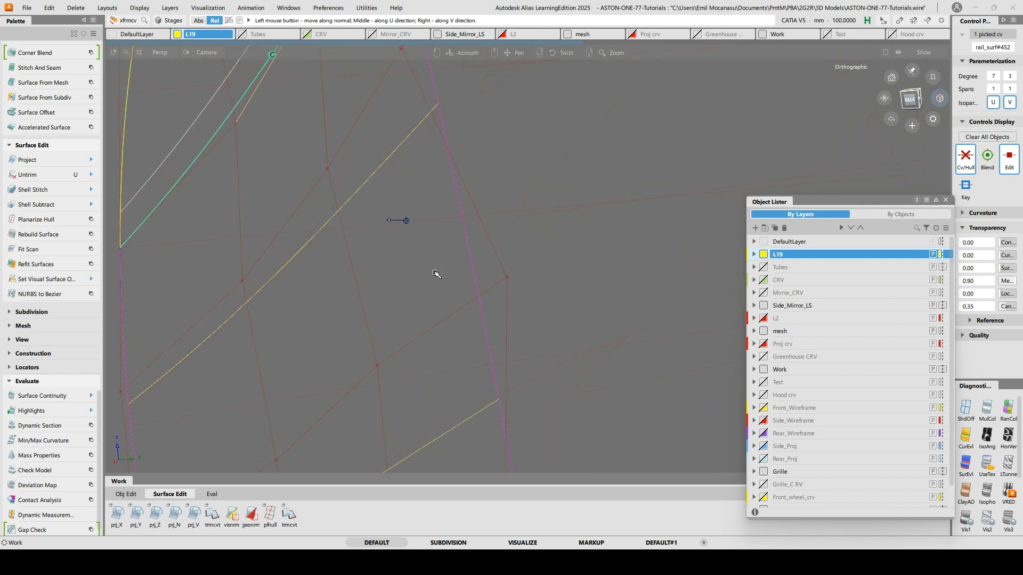
alt+shift+drag(436, 274, 384, 277)
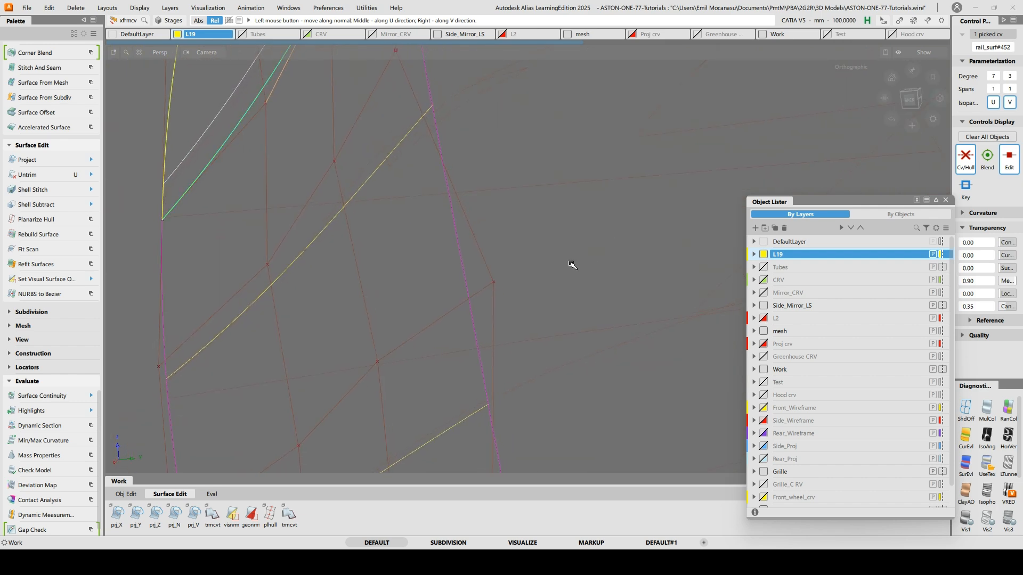
alt+shift+middle_drag(511, 179, 571, 225)
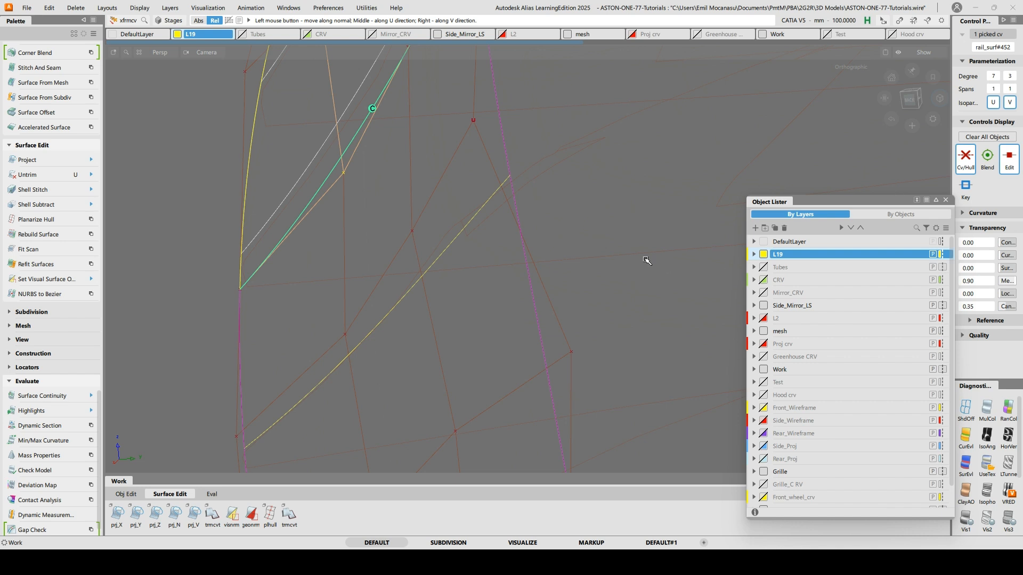
drag(611, 241, 665, 222)
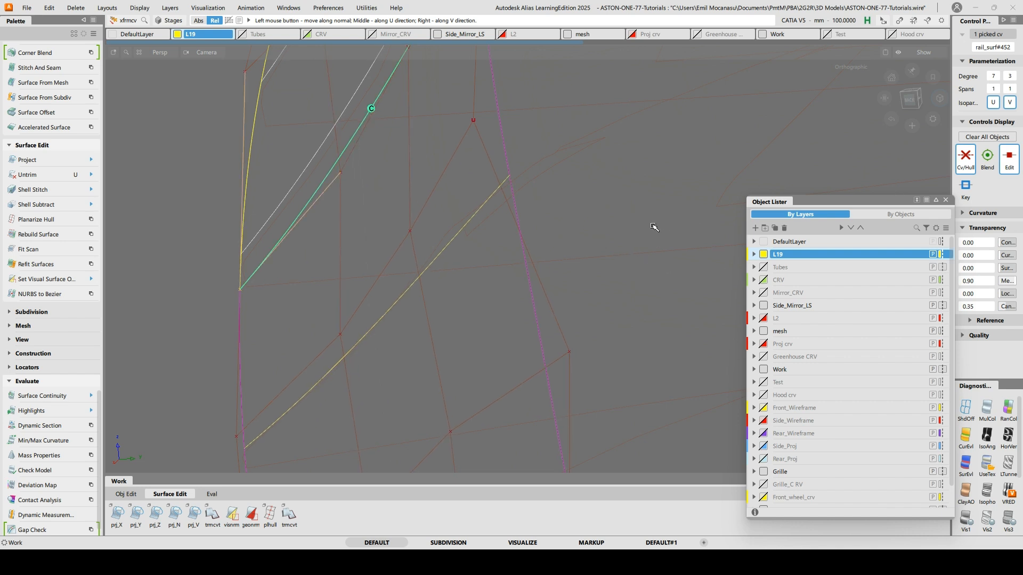
Examine how the upper and lower surfaces' hull rows and isoparms flow through the shared edge from several viewpoints
alt+shift+middle_drag(568, 239, 571, 221)
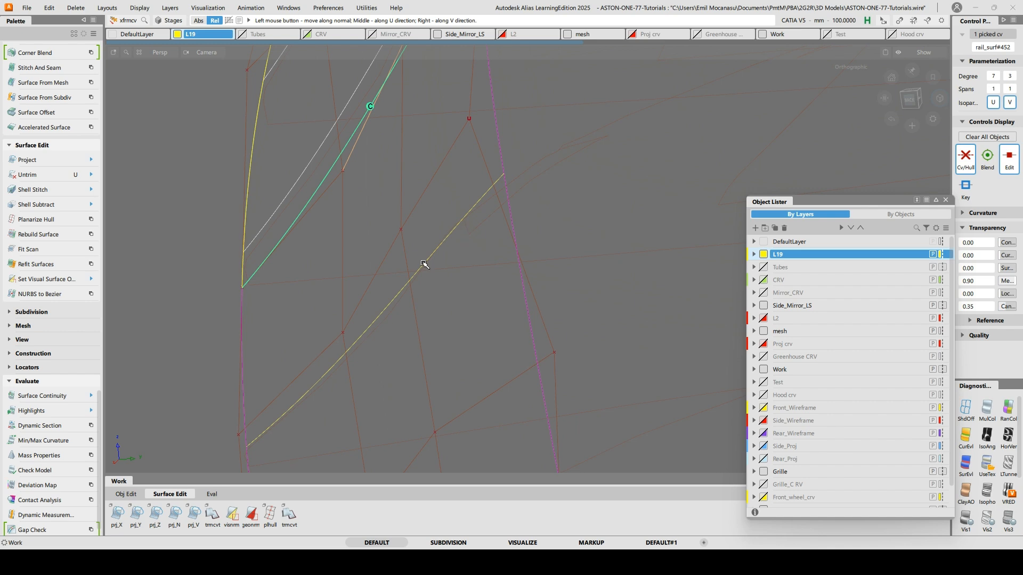
alt+shift+right_drag(479, 207, 457, 255)
alt+shift+middle_drag(457, 255, 518, 136)
mouse_move(565, 242)
alt+shift+middle_down()
mouse_move(538, 240)
mouse_move(519, 200)
alt+shift+middle_up()
alt+shift+right_drag(527, 202, 521, 219)
alt+shift+middle_drag(520, 219, 498, 367)
mouse_move(379, 201)
alt+shift+mouse_down()
mouse_move(538, 213)
mouse_move(644, 199)
alt+shift+mouse_up()
alt+shift+middle_drag(645, 199, 550, 243)
alt+shift+drag(484, 208, 571, 218)
Pick the interior CV two columns from the shared edge on the upper surface and adjust its position in NUV mode
ctrl+shift+drag(503, 228, 510, 186)
alt+shift+right_drag(524, 152, 519, 184)
alt+shift+drag(450, 251, 551, 244)
alt+shift+middle_drag(469, 297, 467, 210)
alt+shift+drag(467, 209, 508, 210)
alt+shift+right_drag(445, 206, 439, 162)
mouse_move(416, 169)
ctrl+shift+mouse_down()
mouse_move(330, 184)
mouse_move(397, 197)
mouse_move(327, 178)
mouse_move(375, 189)
ctrl+shift+mouse_up()
ctrl+shift+middle_drag(383, 191, 390, 227)
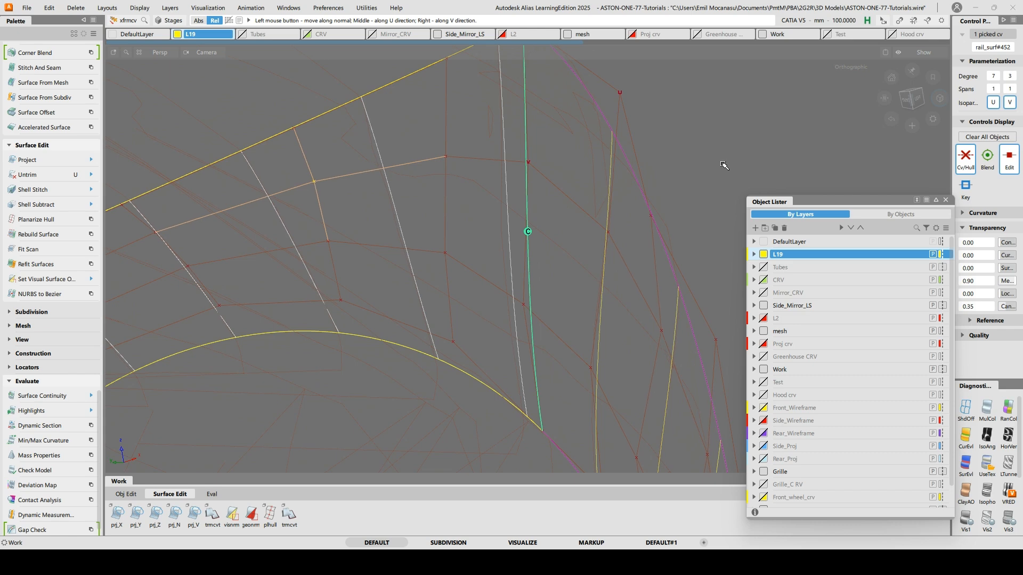
alt+shift+middle_drag(680, 174, 692, 213)
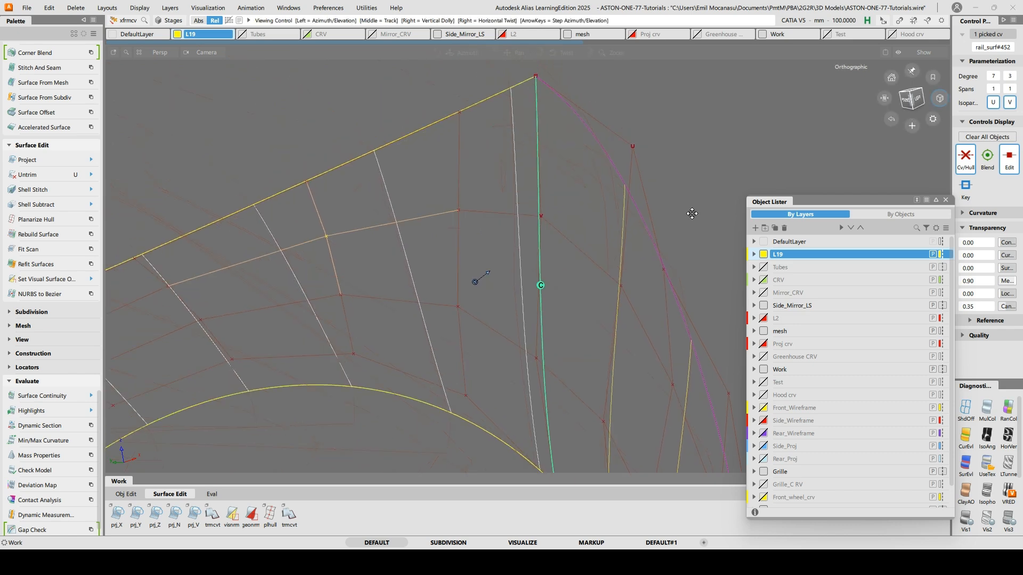
Reopen the lower surface's G2 alignment to the shared edge and turn off its Vector option
mouse_move(368, 186)
alt+shift+mouse_down()
mouse_move(407, 150)
mouse_move(390, 168)
mouse_move(358, 155)
mouse_move(377, 183)
mouse_move(441, 175)
mouse_move(365, 186)
alt+shift+mouse_up()
alt+shift+drag(488, 160, 373, 173)
alt+shift+middle_drag(634, 123, 474, 115)
alt+shift+drag(428, 100, 314, 175)
alt+shift+right_drag(315, 175, 287, 175)
alt+shift+middle_drag(624, 173, 500, 115)
ctrl+shift+drag(540, 203, 533, 238)
alt+shift+drag(602, 213, 527, 301)
click(522, 305)
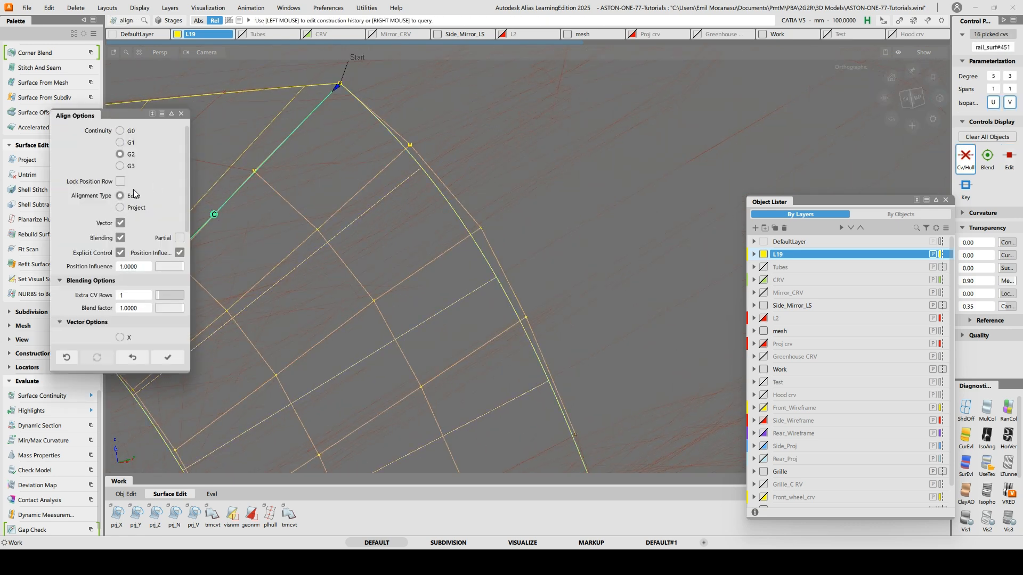
click(122, 224)
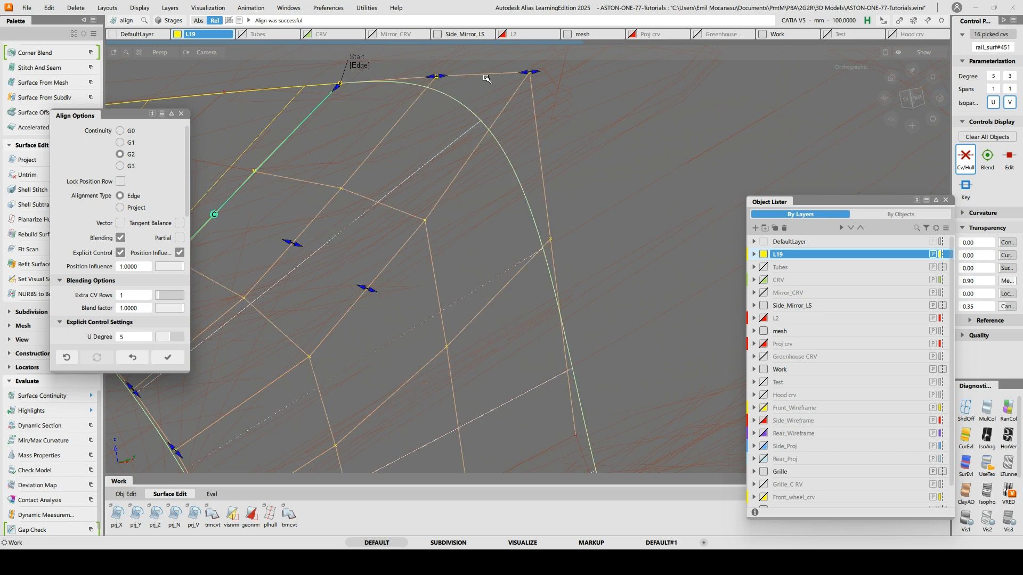
Set the alignment's start to Skew and adjust its start tangent scale to even out the lower surface's hulls
click(367, 66)
alt+shift+drag(513, 184, 525, 96)
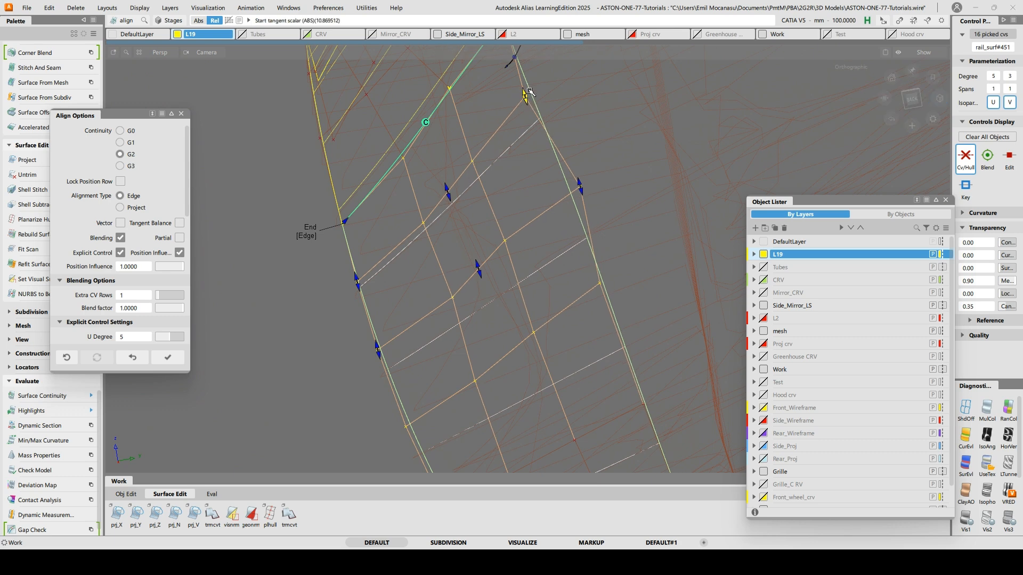
alt+shift+drag(572, 193, 311, 194)
alt+shift+middle_drag(311, 194, 523, 224)
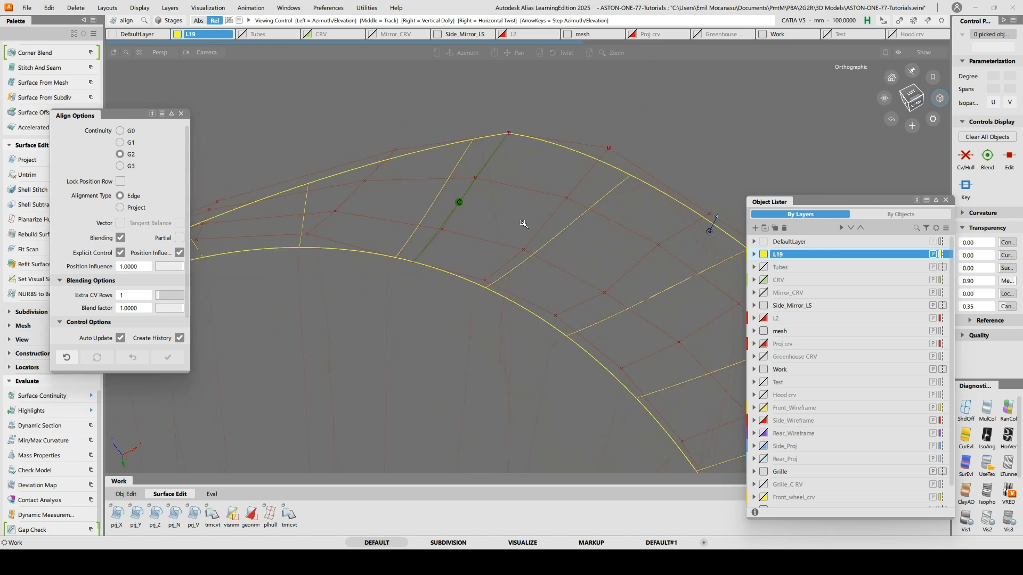
Pick CV u7v1 of rail_surf#452 on the shared edge and move it in NUV mode
ctrl+shift+drag(522, 224, 485, 191)
click(477, 181)
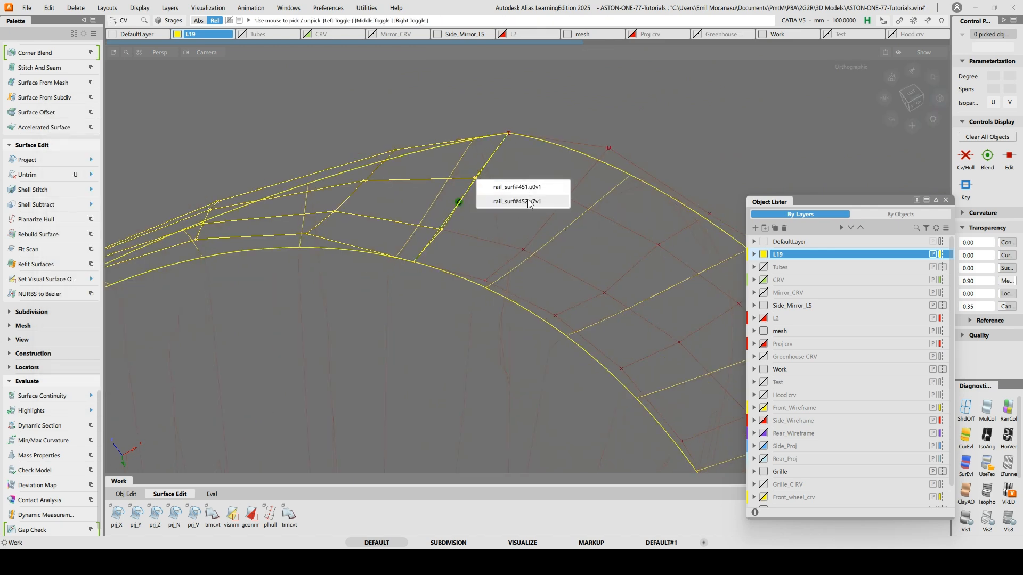
click(503, 203)
key(space)
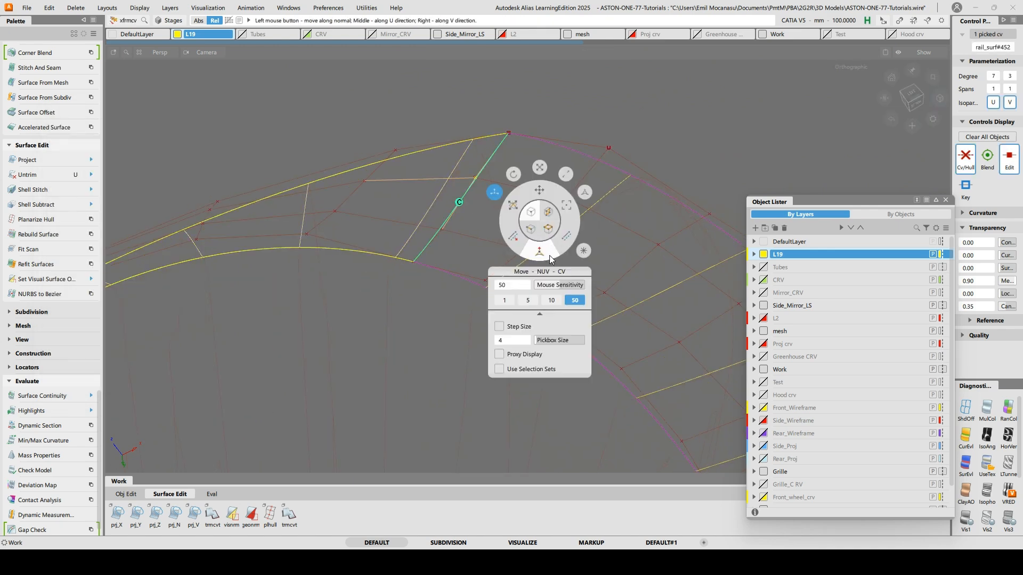
click(542, 260)
alt+shift+middle_drag(621, 246, 529, 242)
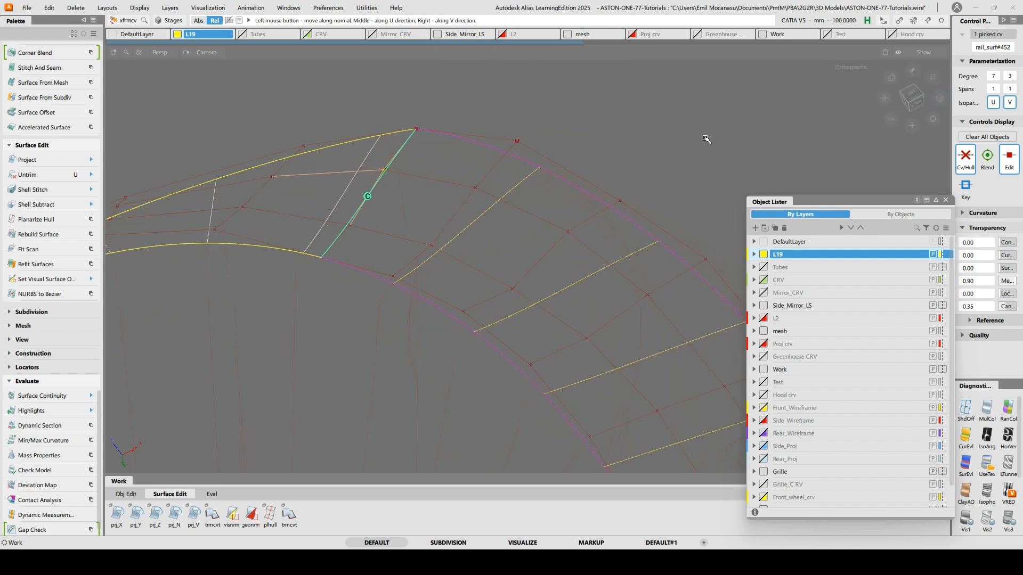
alt+shift+drag(707, 139, 517, 112)
mouse_move(623, 147)
alt+shift+mouse_down()
mouse_move(580, 147)
mouse_move(608, 161)
mouse_move(609, 178)
mouse_move(554, 235)
mouse_move(538, 308)
alt+shift+mouse_up()
alt+shift+drag(301, 210, 331, 204)
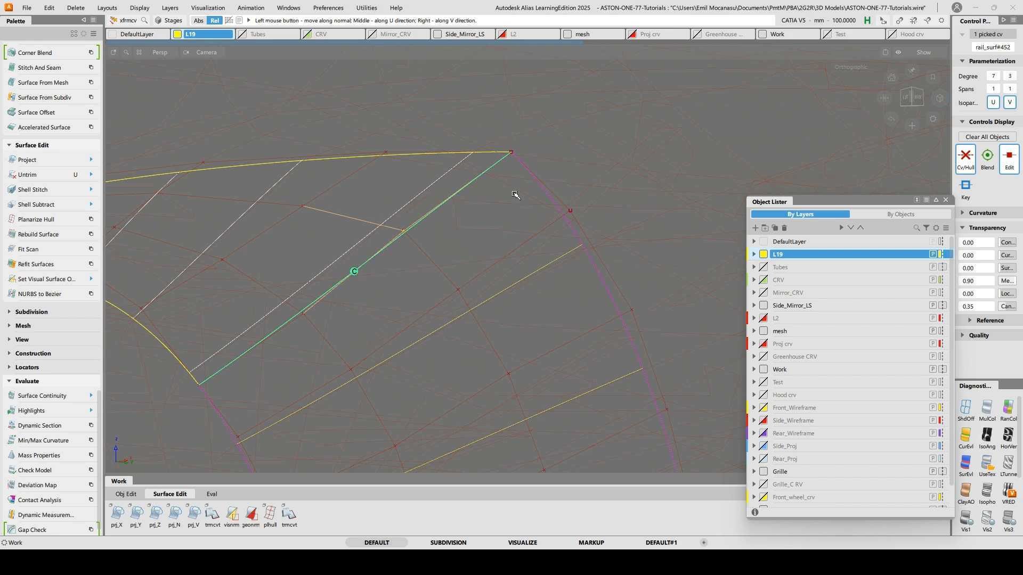
alt+shift+drag(638, 209, 578, 160)
drag(626, 154, 557, 213)
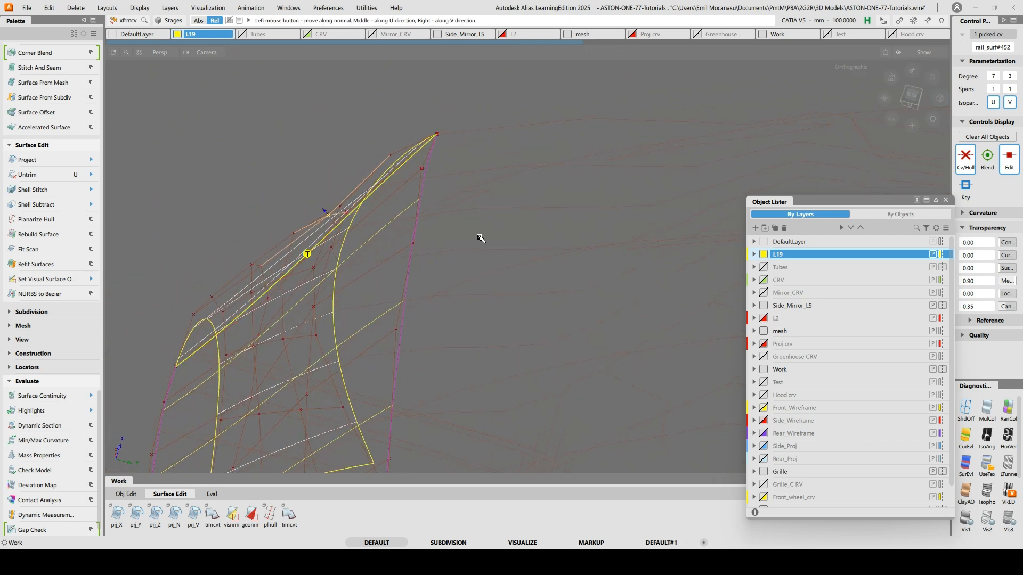
Pick both wheel-arch surfaces and inspect the stripe flow across their shared edge with IsoAngle diagnostic shading
alt+shift+drag(401, 235, 255, 251)
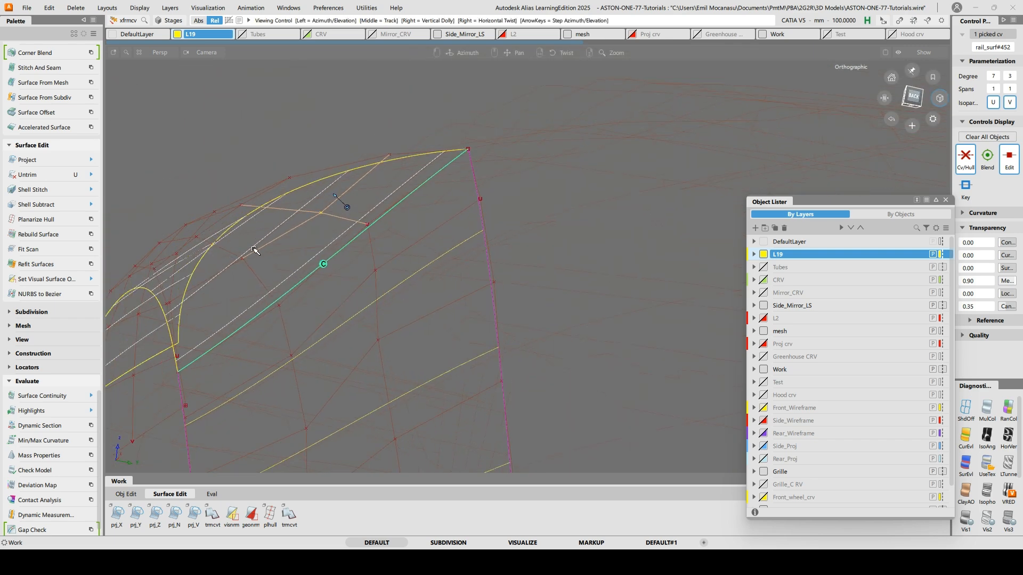
alt+shift+drag(572, 263, 357, 252)
ctrl+shift+drag(344, 254, 344, 232)
alt+shift+drag(352, 250, 312, 235)
drag(359, 278, 359, 277)
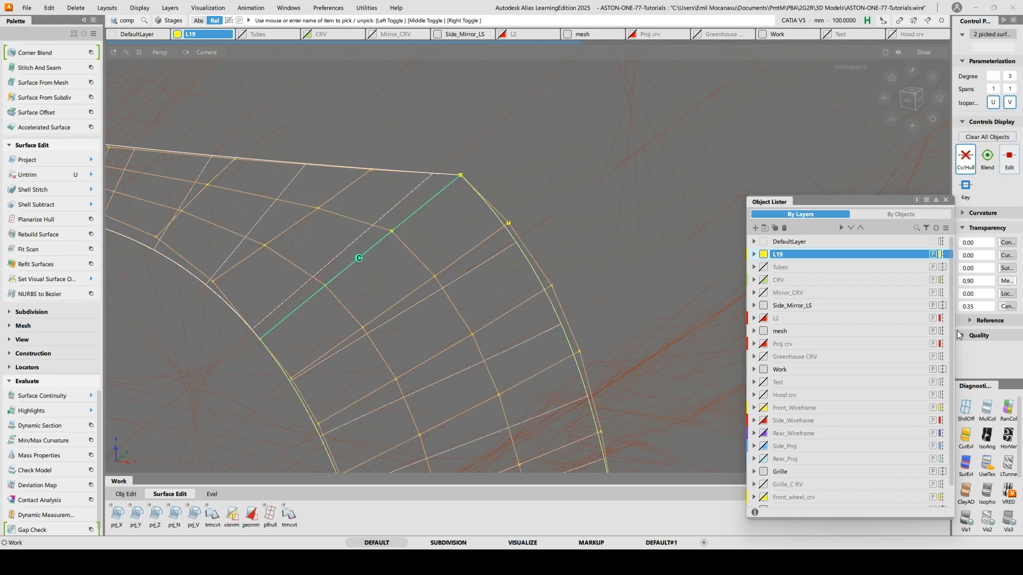
click(988, 435)
mouse_move(581, 317)
alt+shift+mouse_down()
mouse_move(464, 308)
mouse_move(589, 318)
alt+shift+mouse_up()
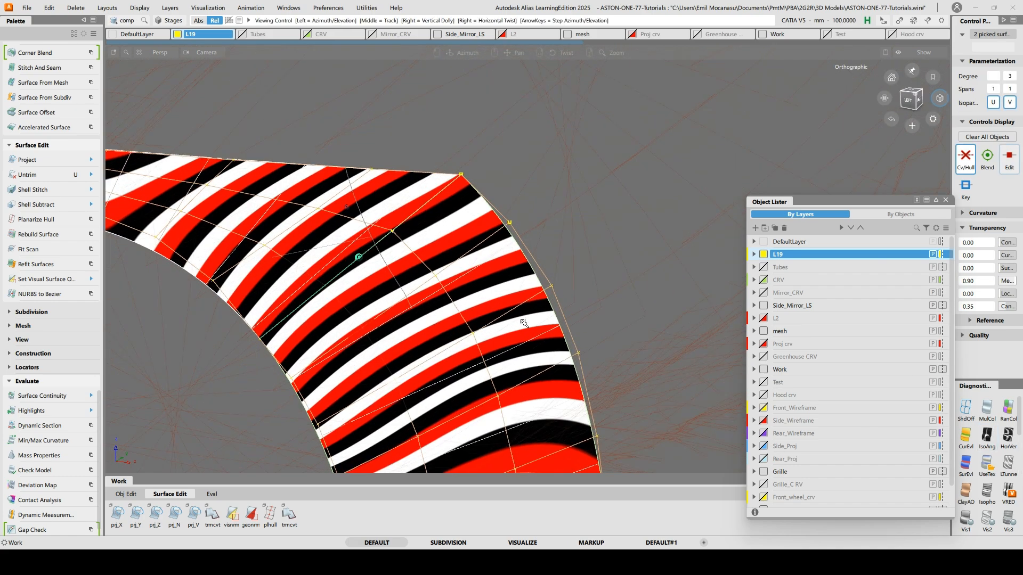
alt+shift+middle_drag(507, 320, 499, 253)
alt+shift+drag(501, 255, 484, 254)
alt+shift+right_drag(484, 254, 453, 277)
alt+shift+drag(453, 277, 499, 298)
alt+shift+drag(499, 296, 520, 210)
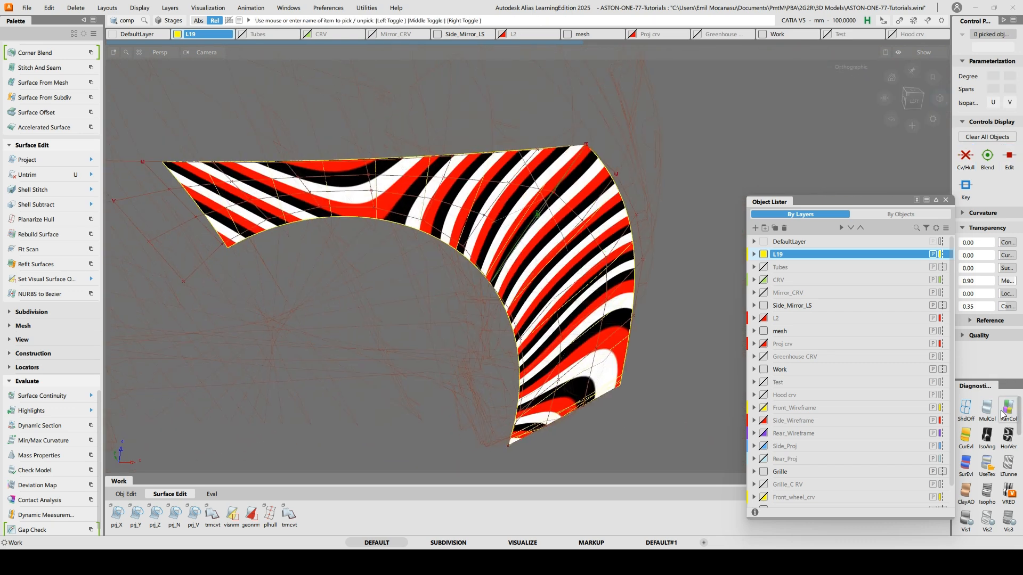
Close the Object Lister and turn off the diagnostic shading
click(947, 198)
click(966, 420)
alt+shift+drag(697, 341, 653, 338)
alt+shift+right_drag(653, 337, 666, 235)
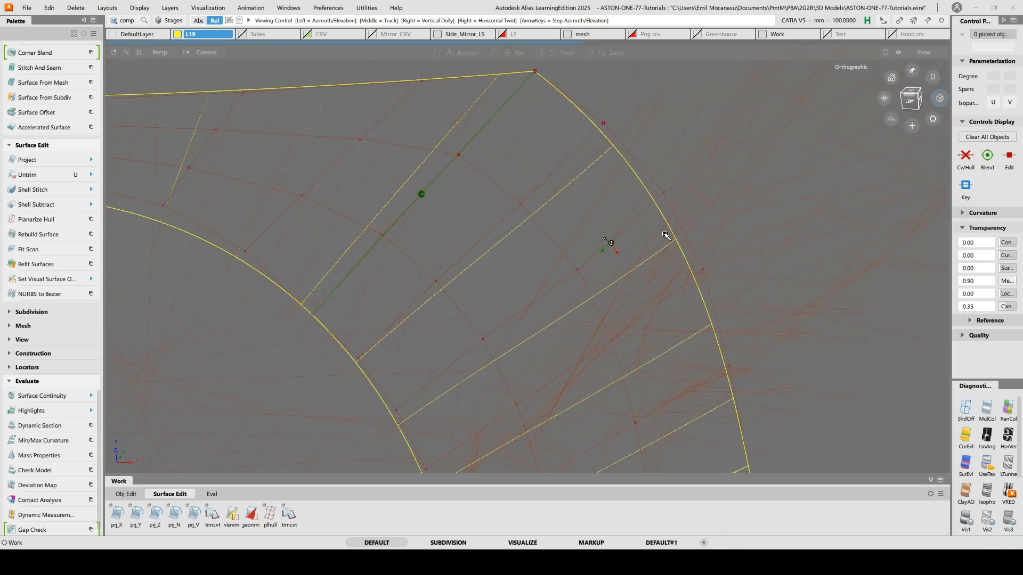
Reopen the lower surface's G2 alignment, set Position Influence to 0, and turn off Blending
key(q)
click(672, 228)
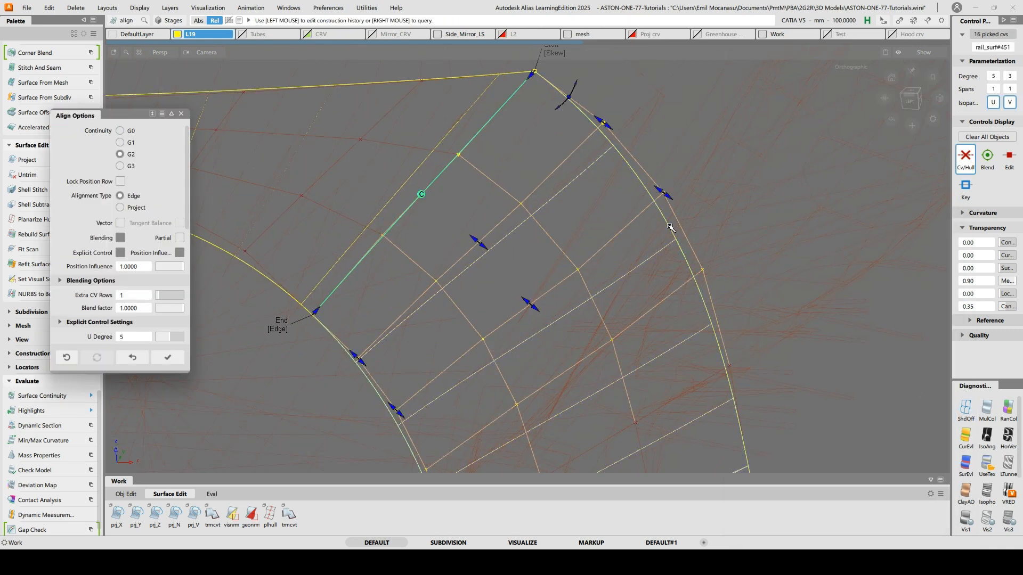
click(177, 359)
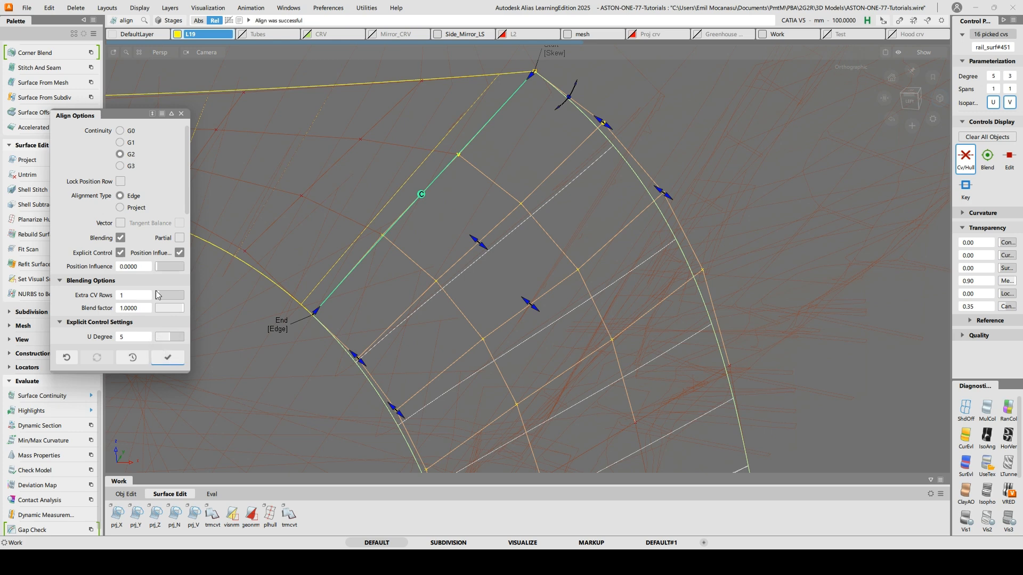
click(121, 238)
alt+shift+middle_drag(568, 286, 498, 153)
ctrl+shift+drag(506, 205, 517, 125)
Pick individual CVs on and beside the upper surface's shared edge and adjust them in NUV mode
alt+shift+drag(879, 233, 631, 359)
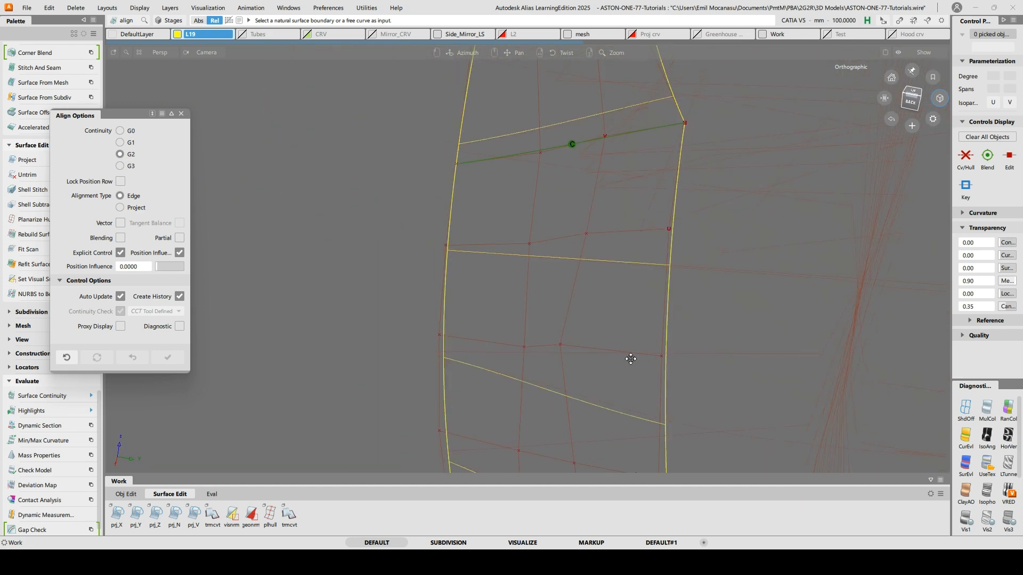
alt+shift+drag(648, 263, 730, 300)
key(c)
click(589, 200)
key(t)
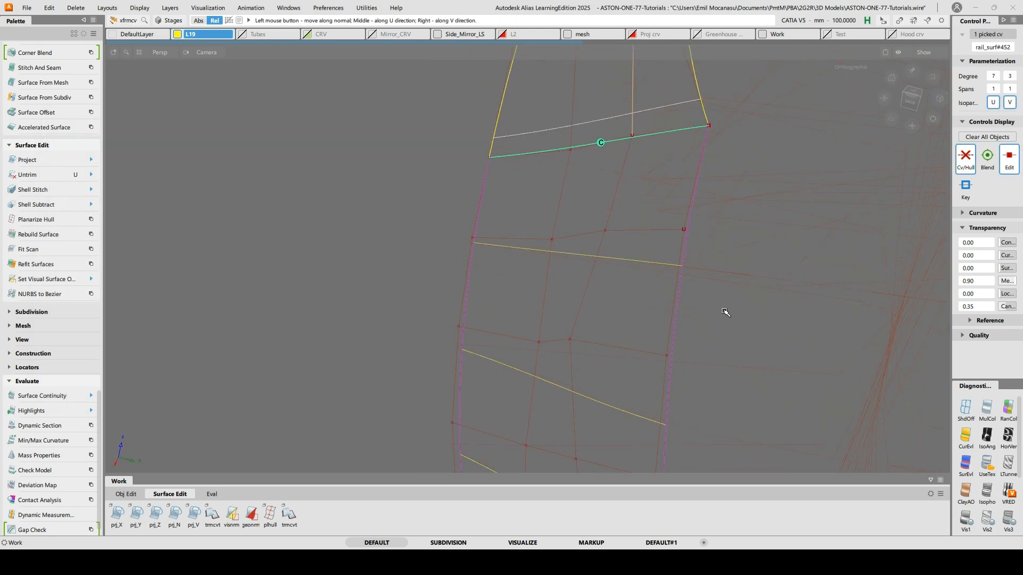
alt+shift+drag(829, 325, 821, 349)
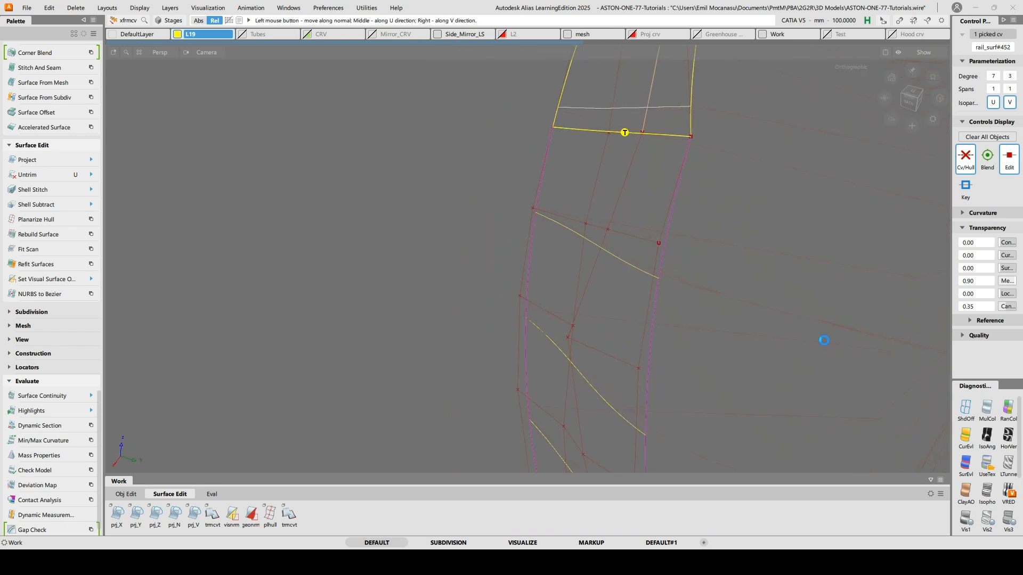
alt+shift+drag(878, 337, 822, 422)
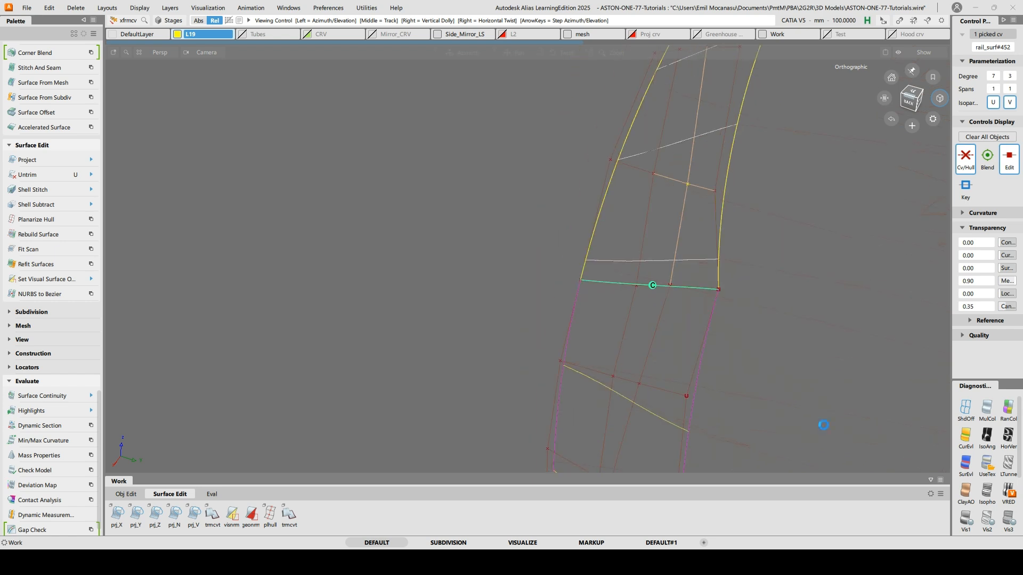
alt+shift+drag(654, 176, 831, 256)
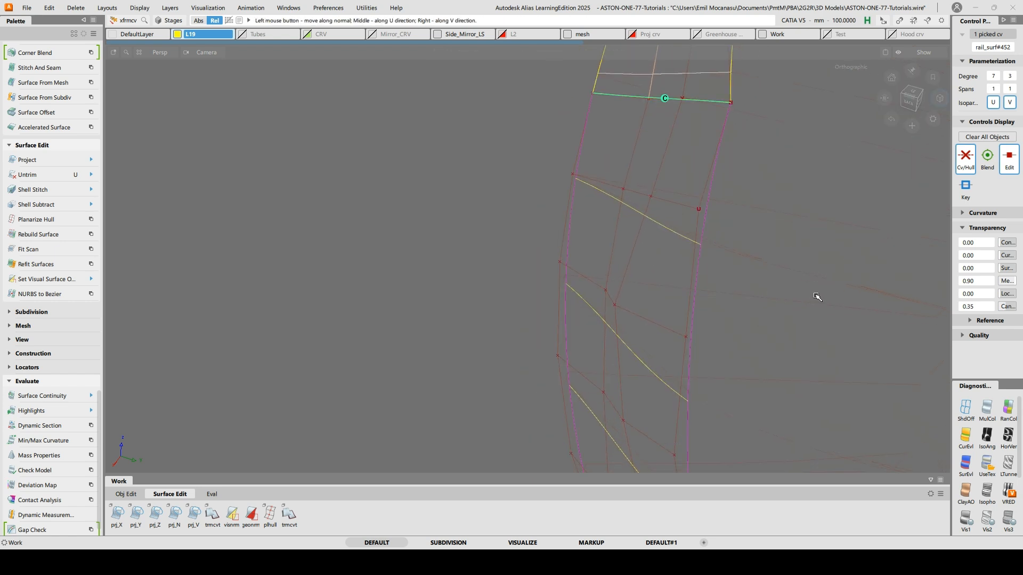
Move the upper surface's interior CV in the column beside the shared edge to smooth the hull flow
alt+shift+drag(829, 291, 788, 274)
mouse_move(698, 369)
alt+shift+mouse_down()
mouse_move(705, 287)
mouse_move(801, 325)
mouse_move(703, 274)
mouse_move(701, 211)
mouse_move(809, 244)
alt+shift+mouse_up()
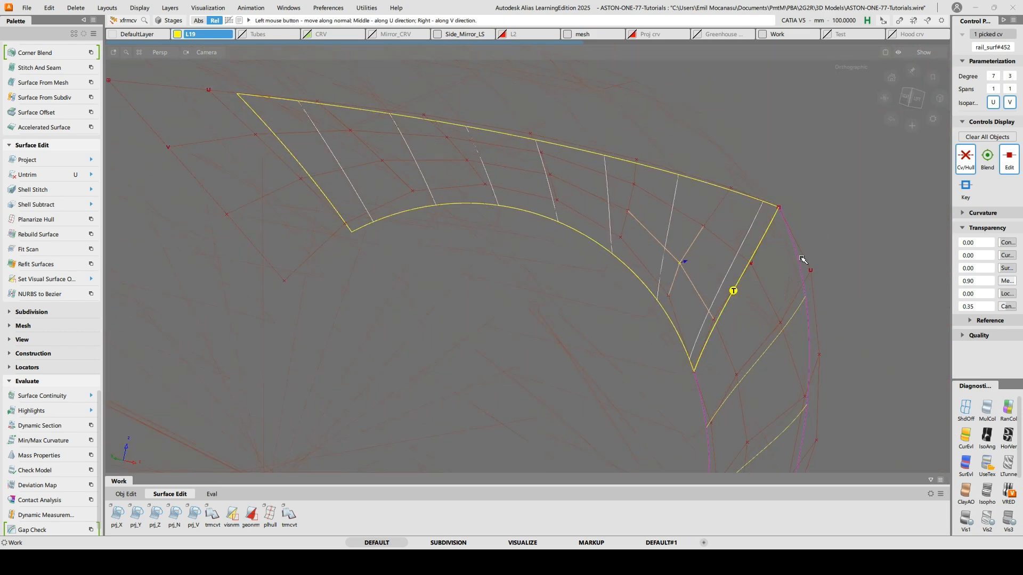
alt+shift+middle_drag(781, 333, 718, 271)
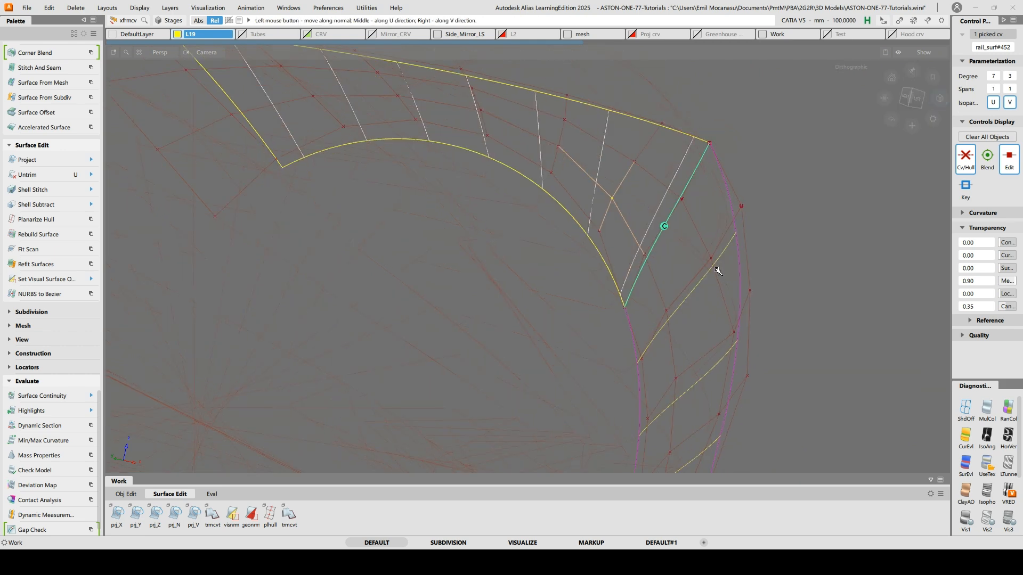
alt+shift+drag(718, 271, 639, 250)
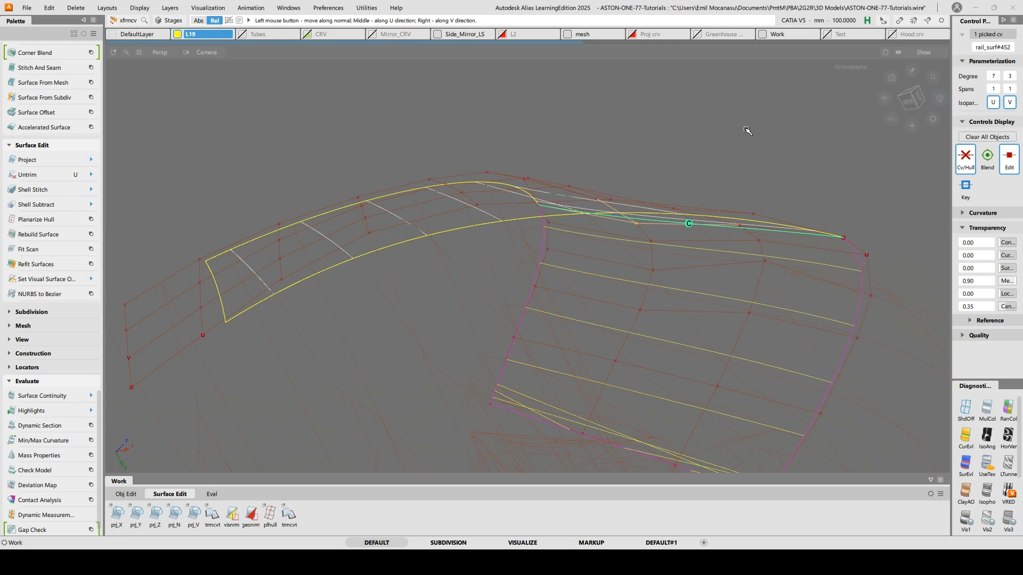
drag(783, 128, 796, 290)
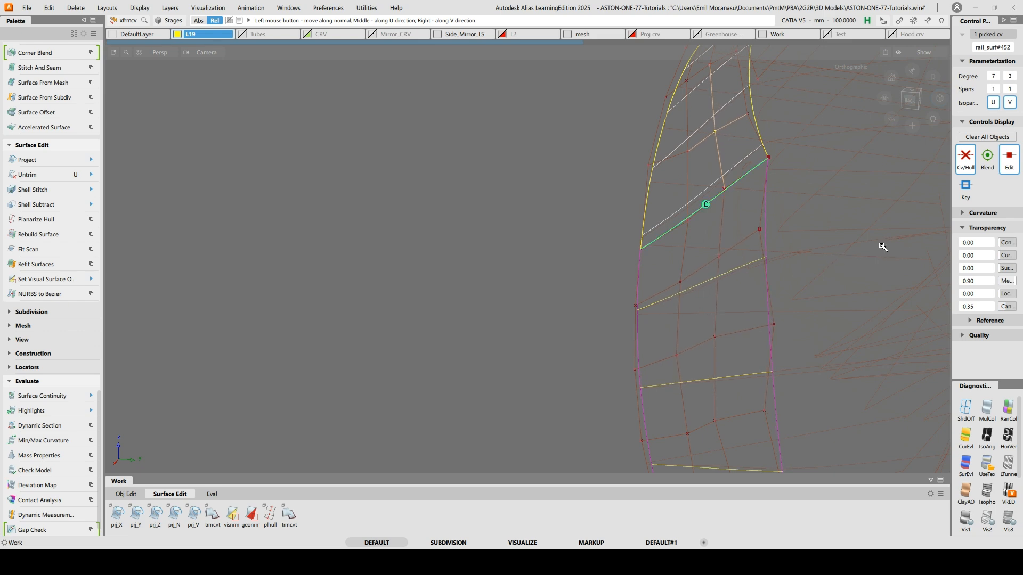
alt+shift+drag(878, 242, 618, 255)
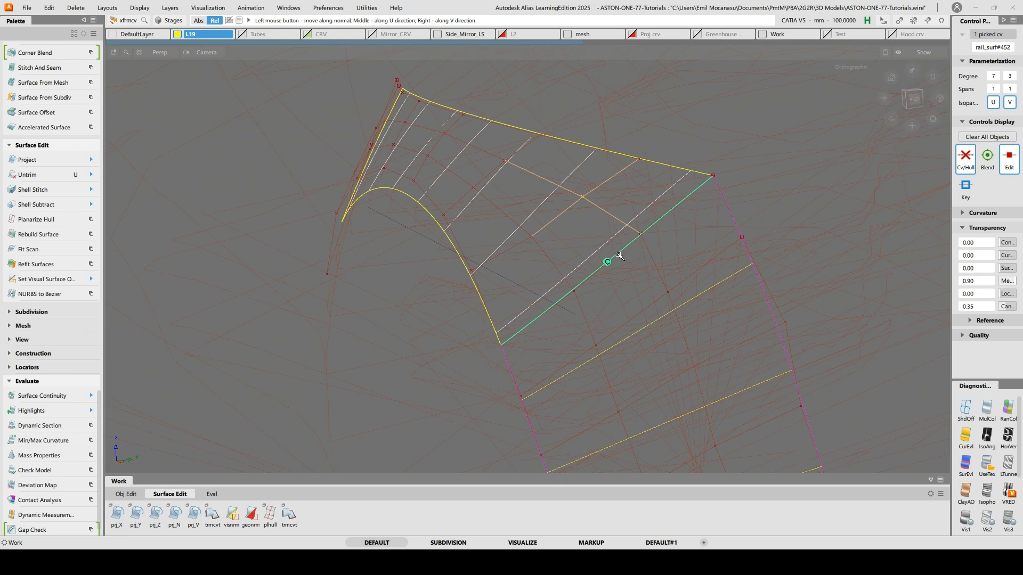
Pick a boundary-row CV partway down the lower surface and move it in NUV mode
alt+shift+right_drag(733, 205, 637, 279)
alt+shift+drag(637, 279, 769, 306)
alt+shift+middle_drag(727, 313, 729, 254)
ctrl+shift+drag(729, 254, 760, 321)
key(t)
key(ctrl)
click(706, 353)
drag(914, 335, 662, 382)
drag(850, 331, 591, 289)
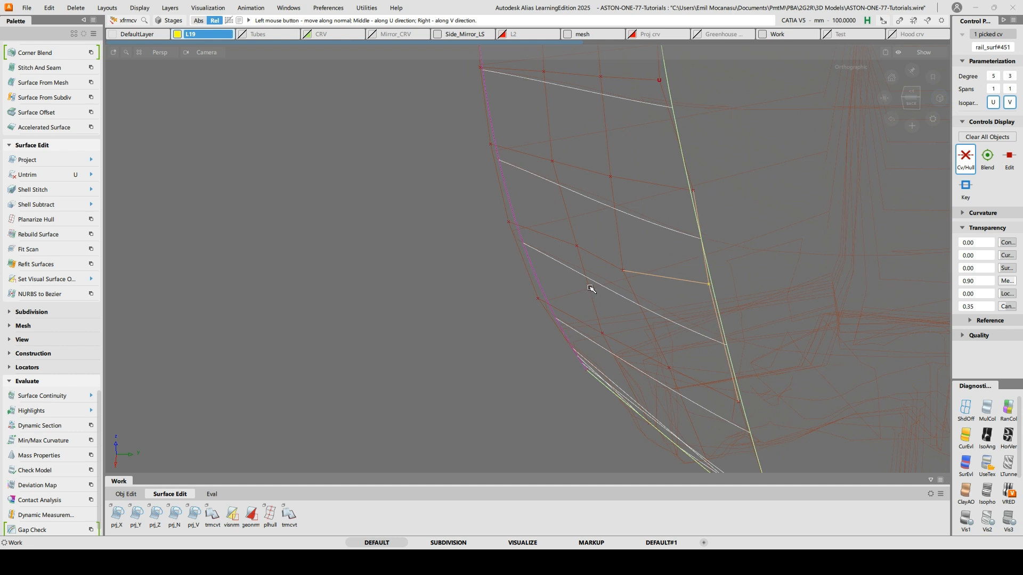
Pick individual CVs on and beside the lower surface's outer boundary and move them in NUV mode
click(622, 272)
drag(680, 369, 617, 332)
alt+shift+drag(472, 361, 606, 334)
drag(662, 363, 612, 364)
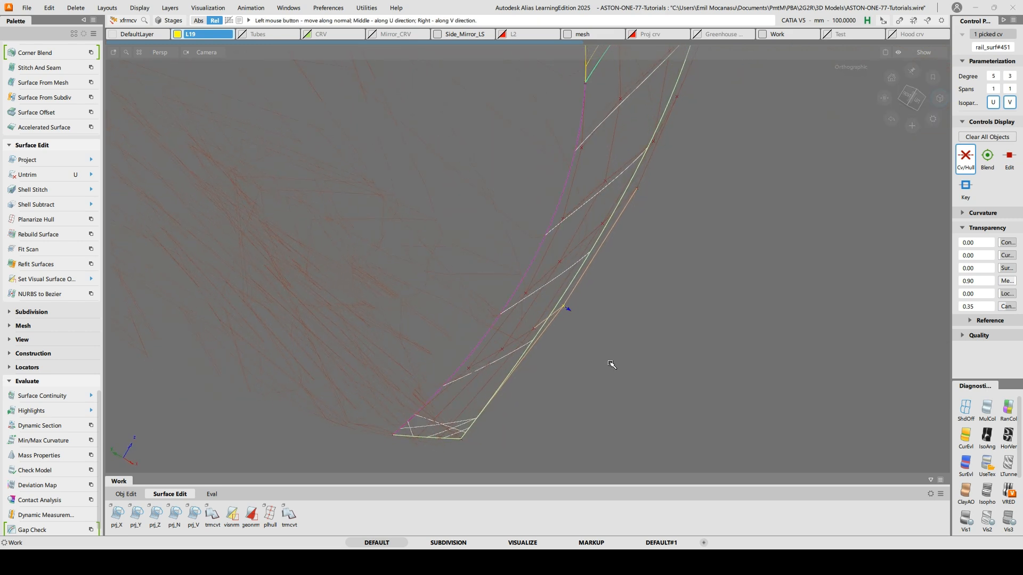
click(535, 330)
drag(717, 405, 687, 436)
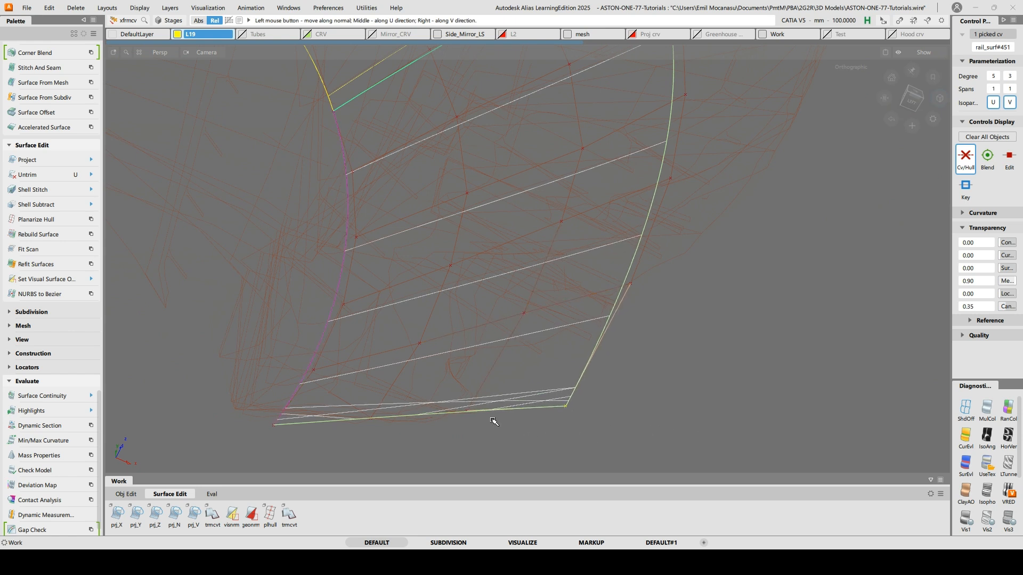
Move the lower surface's interior CV on the bottom edge and the interior CV one row above it
click(468, 410)
drag(627, 443, 680, 429)
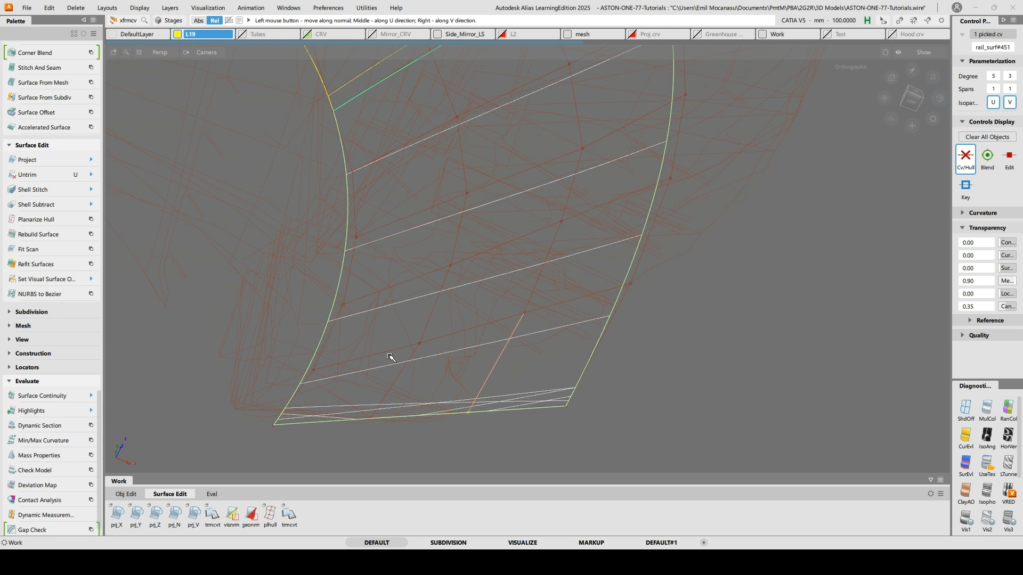
drag(825, 393, 706, 415)
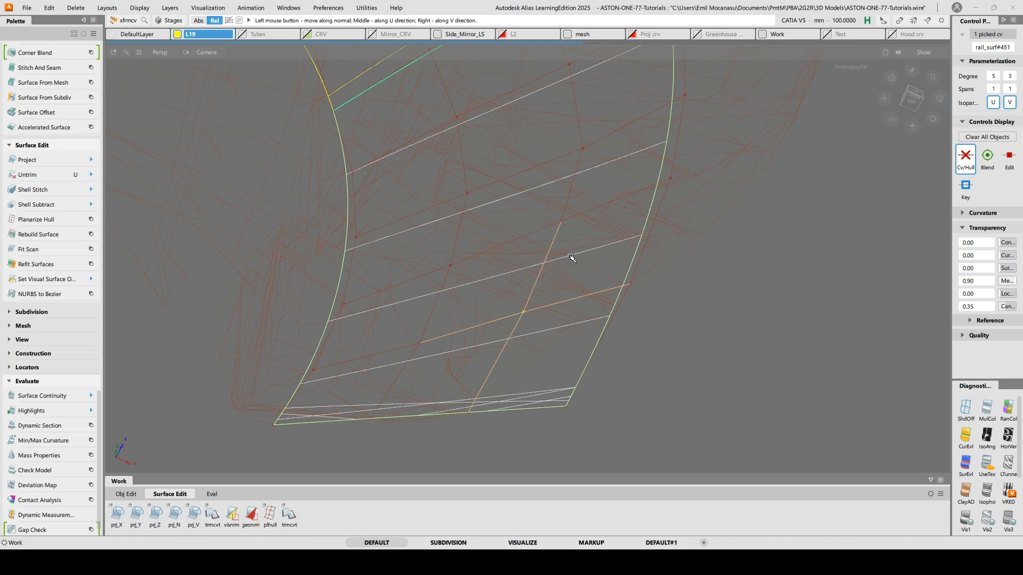
Adjust the two interior CVs in the third row up from the lower surface's bottom edge
click(561, 221)
alt+shift+drag(528, 283, 470, 281)
click(448, 265)
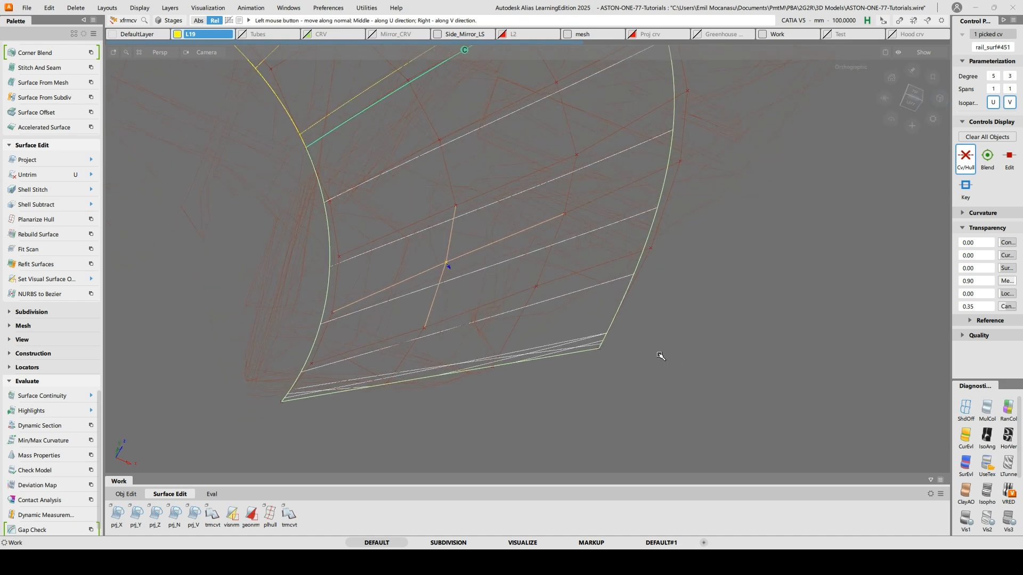
alt+shift+right_drag(660, 356, 544, 331)
alt+shift+middle_drag(543, 331, 561, 331)
drag(838, 381, 518, 386)
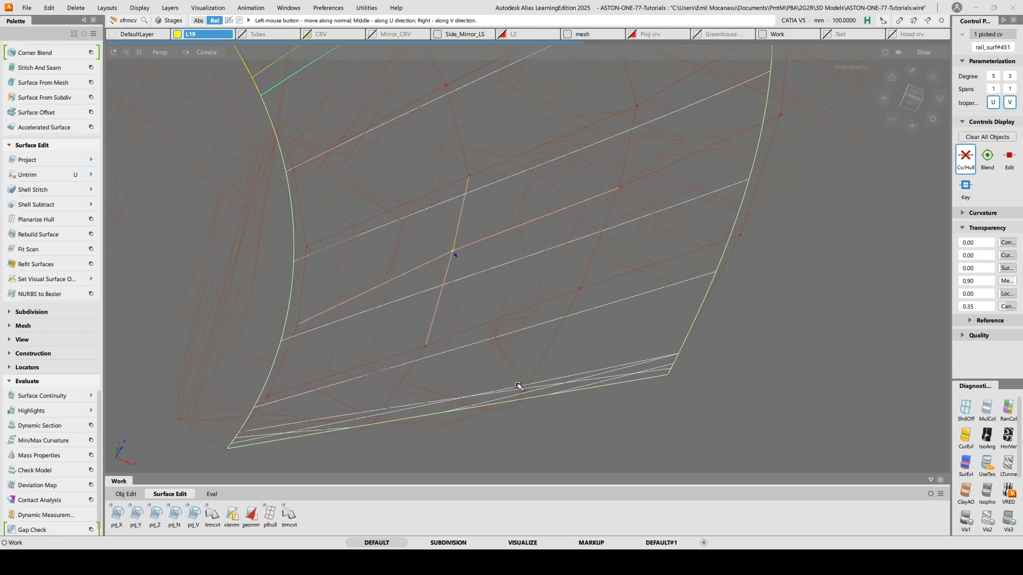
alt+shift+middle_drag(487, 278, 471, 358)
click(603, 268)
drag(867, 387, 595, 400)
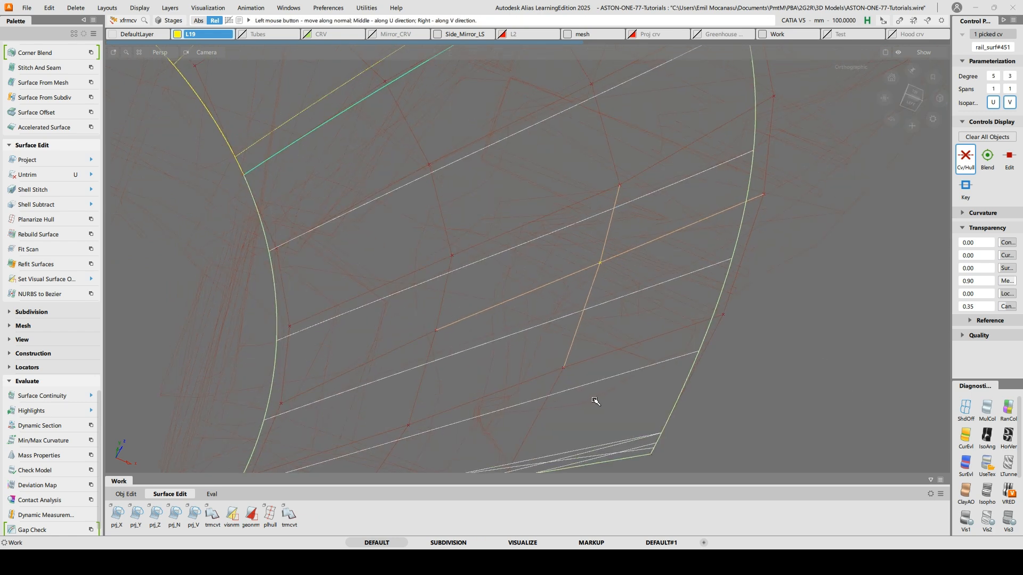
Move the lower surface's outer-boundary CVs in the third and second rows up from its bottom edge
click(762, 193)
drag(849, 340, 595, 344)
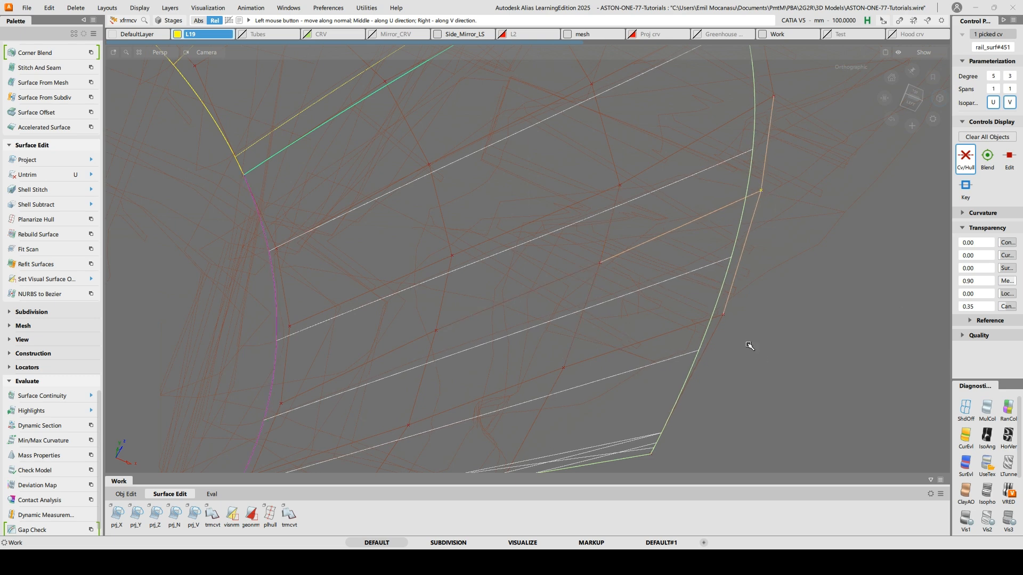
click(722, 318)
drag(883, 371, 571, 372)
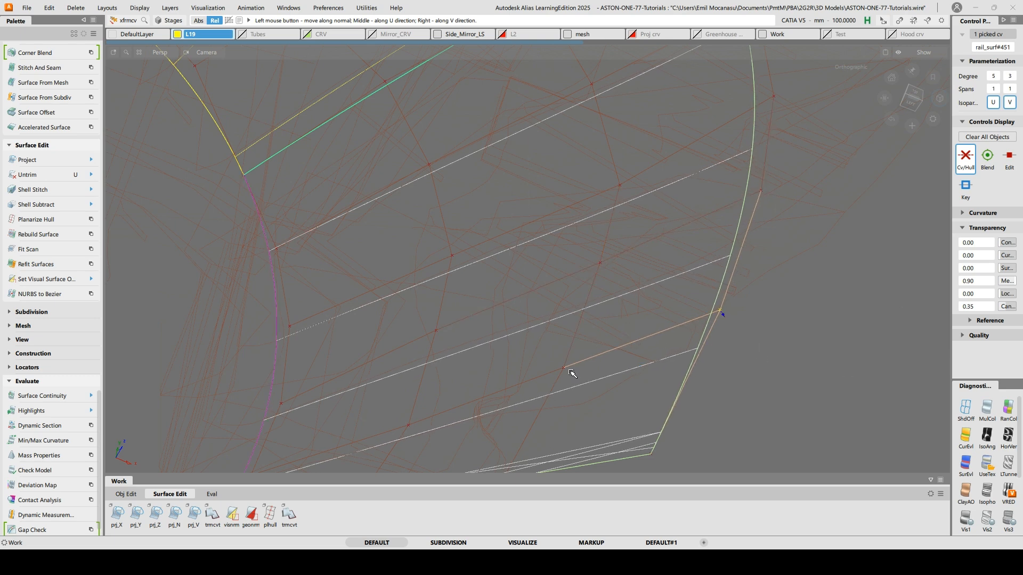
alt+shift+middle_drag(729, 422, 776, 338)
drag(746, 435, 946, 365)
alt+shift+middle_drag(880, 364, 869, 413)
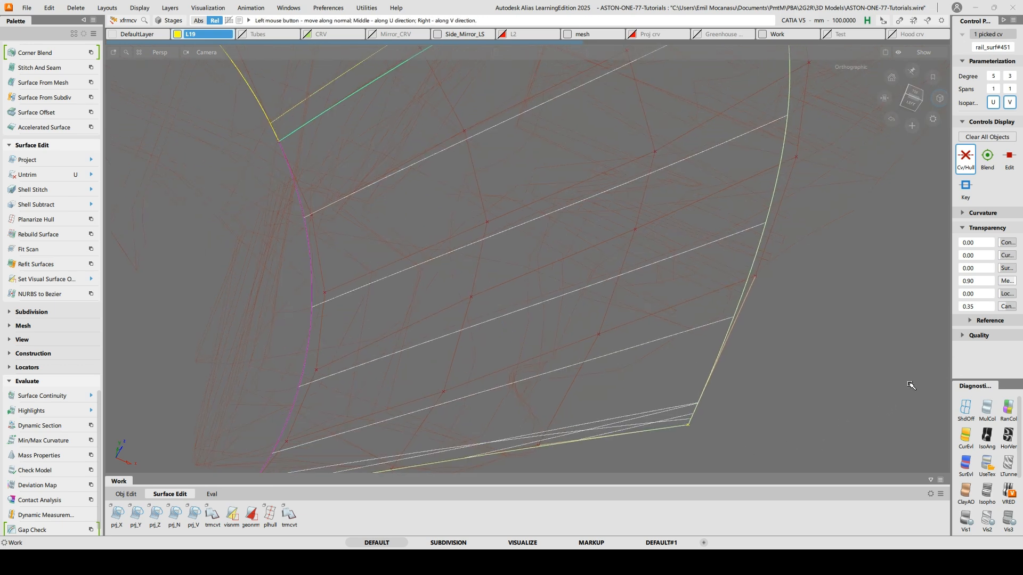
alt+shift+middle_drag(506, 326, 496, 359)
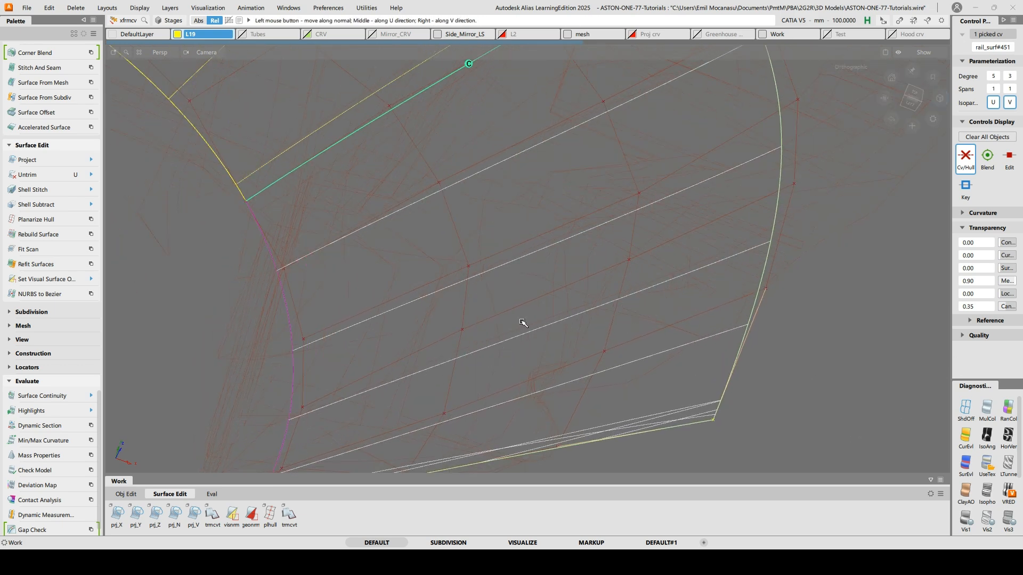
Move the two interior CVs and the outer-boundary CV in the fourth row up from the lower surface's bottom edge
click(469, 269)
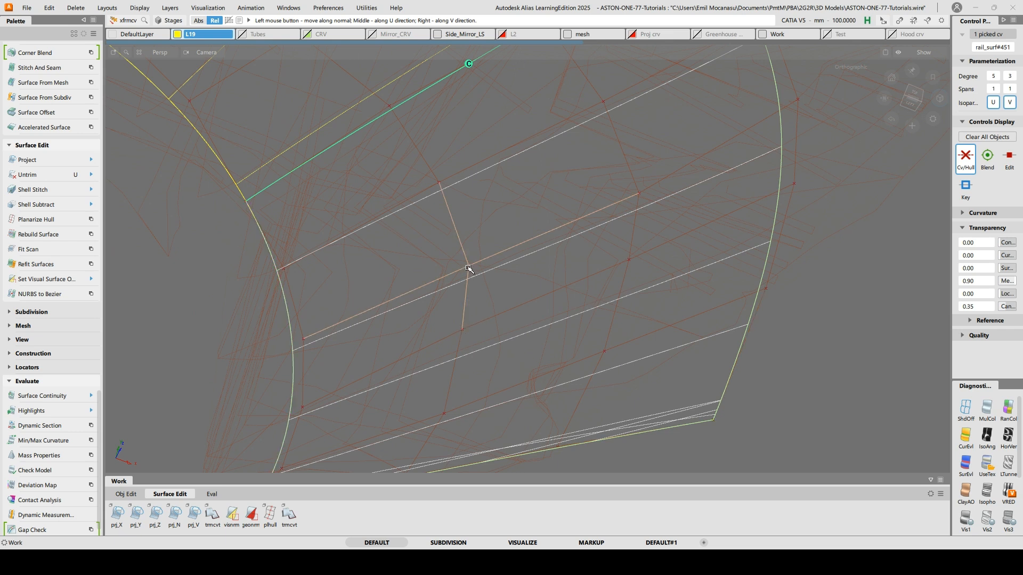
drag(755, 367, 547, 359)
click(639, 194)
drag(691, 312, 799, 166)
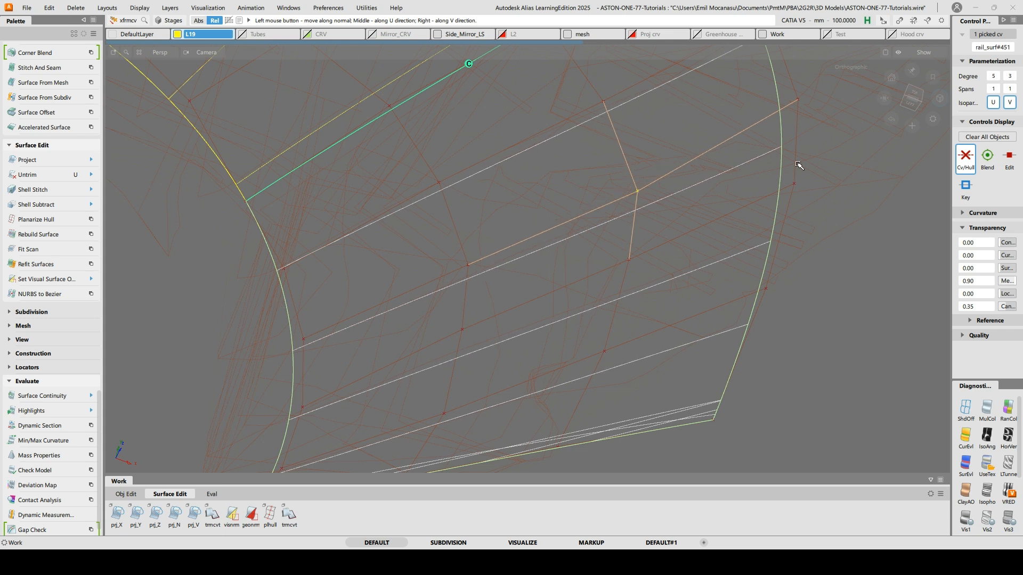
click(795, 103)
drag(801, 106, 818, 252)
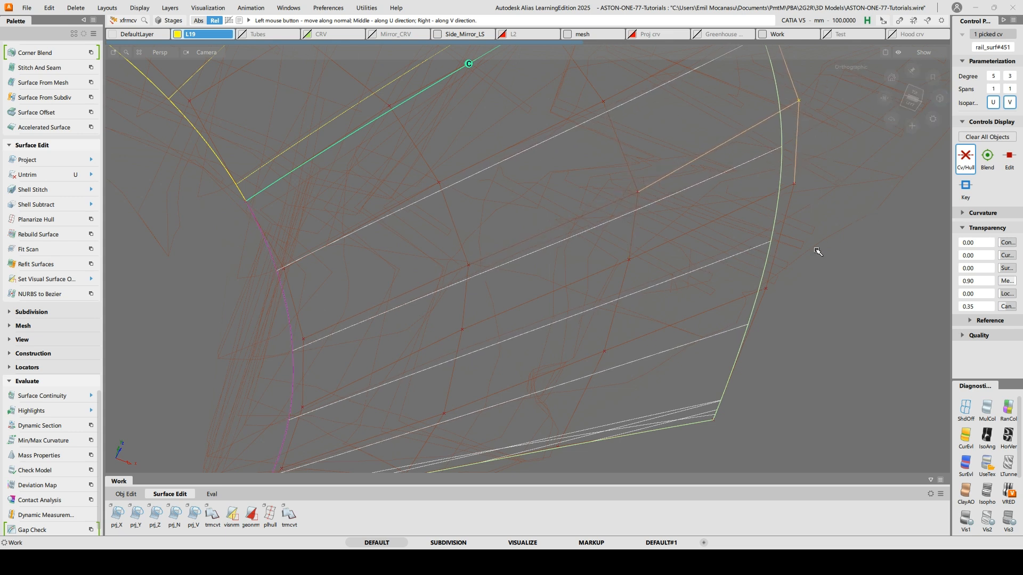
Examine the lower surface's hull flow and its transition into the upper surface from several angles
alt+shift+right_drag(886, 247, 749, 295)
alt+shift+drag(749, 294, 671, 224)
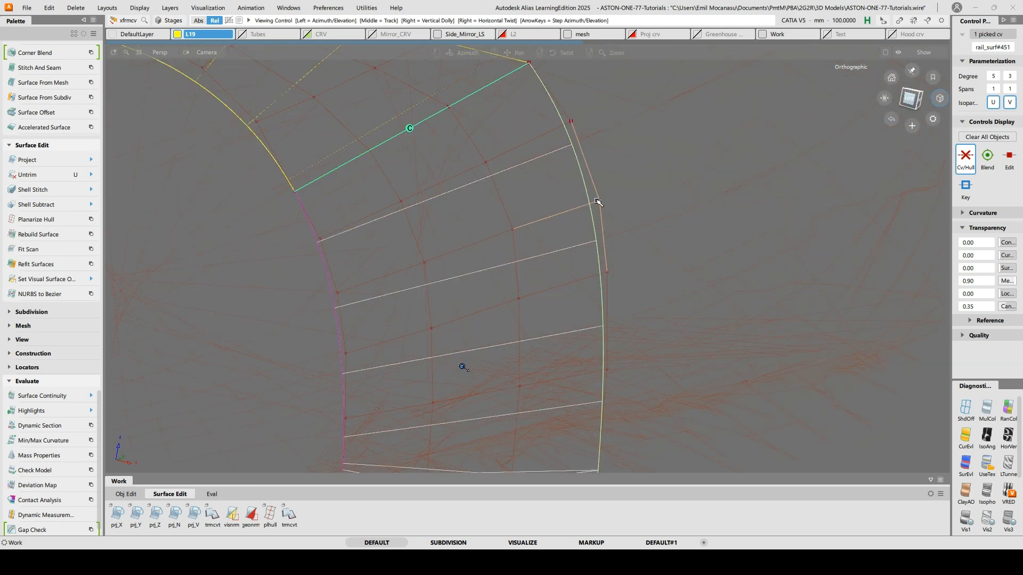
shift+click(540, 209)
alt+shift+drag(460, 364, 777, 287)
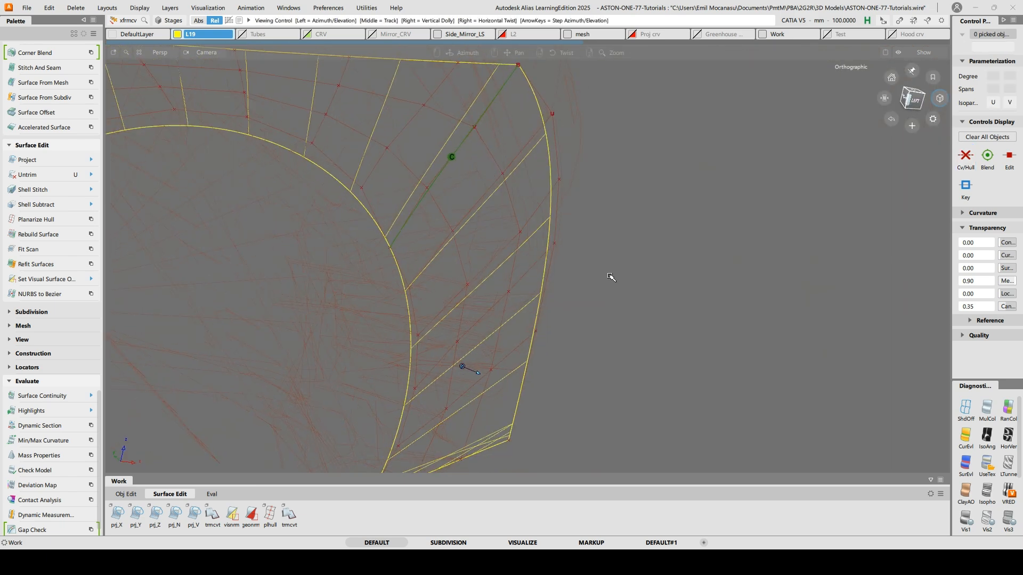
shift+click(555, 245)
alt+shift+drag(641, 282, 641, 296)
alt+shift+right_drag(642, 297, 585, 291)
alt+shift+drag(563, 248, 466, 366)
alt+shift+right_drag(466, 365, 472, 272)
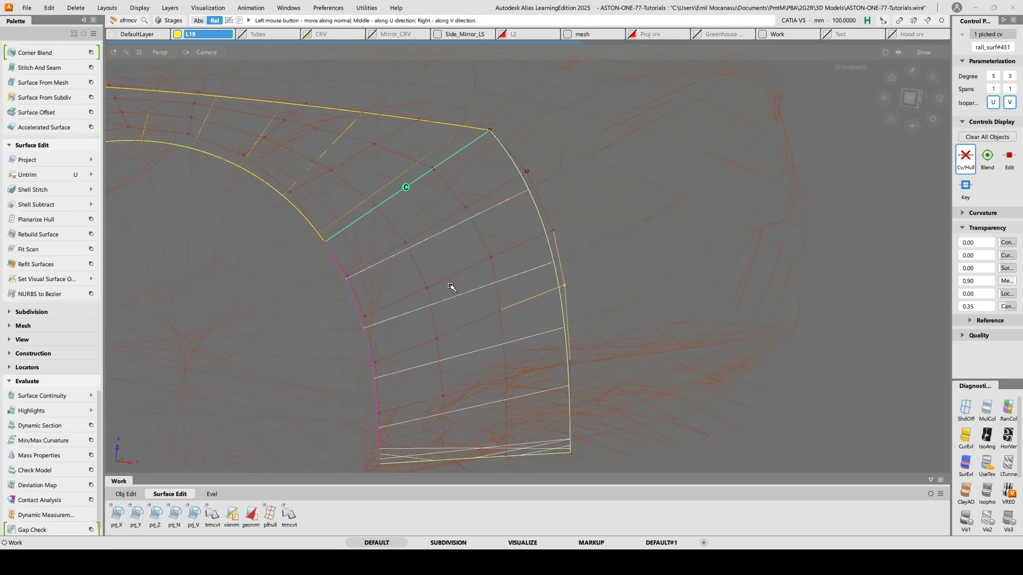
Apply IsoAng diagnostic shading to both surfaces and examine the stripe flow across the shared edge
ctrl+shift+drag(471, 275, 459, 210)
ctrl+shift+drag(367, 217, 357, 245)
drag(294, 183, 413, 243)
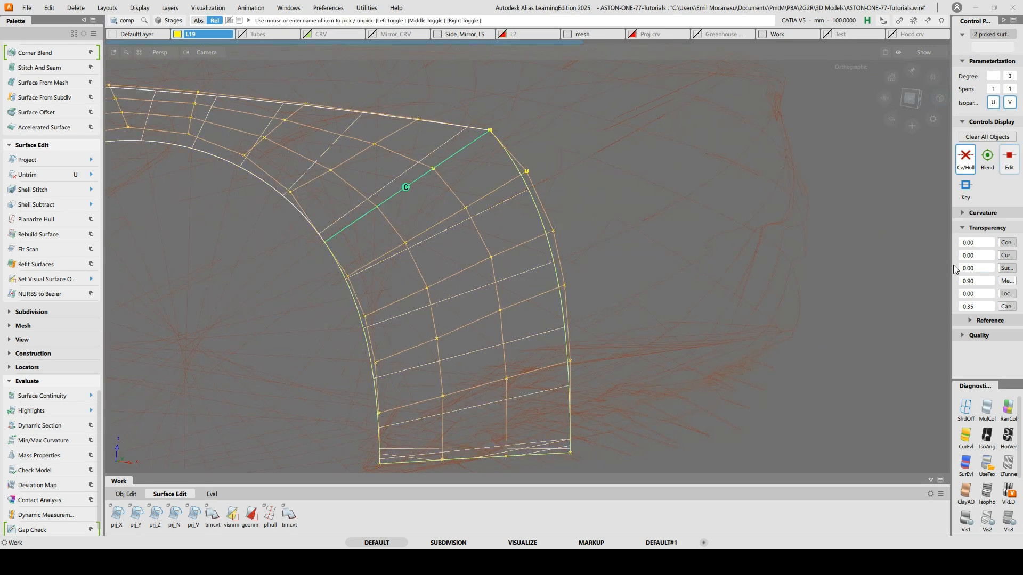
click(984, 440)
mouse_move(687, 298)
alt+shift+mouse_down()
mouse_move(715, 285)
mouse_move(695, 295)
alt+shift+mouse_up()
ctrl+shift+drag(508, 213, 506, 166)
alt+shift+drag(506, 171, 341, 160)
alt+shift+middle_drag(341, 160, 450, 196)
mouse_move(450, 196)
alt+shift+mouse_down()
mouse_move(666, 304)
mouse_move(856, 293)
mouse_move(746, 266)
alt+shift+mouse_up()
alt+shift+right_drag(746, 266, 648, 232)
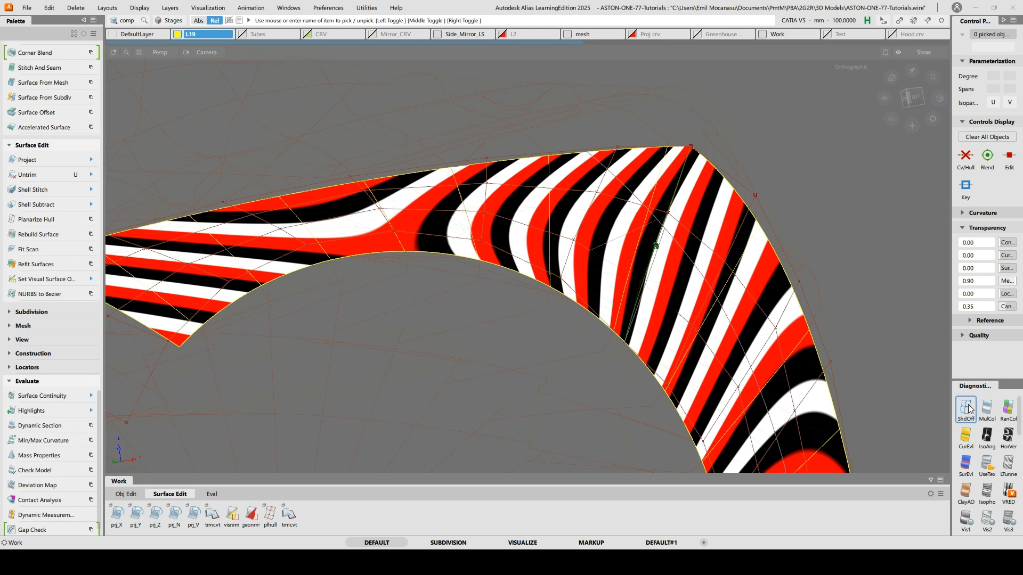
Turn diagnostic shading off and move the upper surface's lower shared-edge CV together with its adjacent interior CV in NUV mode
click(966, 408)
alt+shift+drag(488, 294, 479, 270)
alt+shift+drag(420, 302, 362, 242)
ctrl+shift+drag(491, 245, 473, 231)
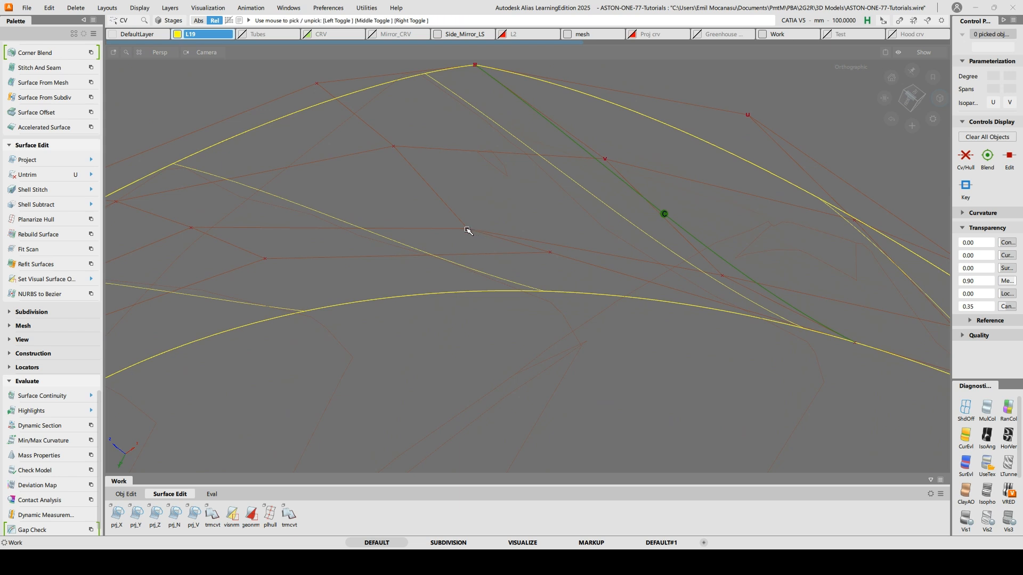
click(468, 230)
click(722, 278)
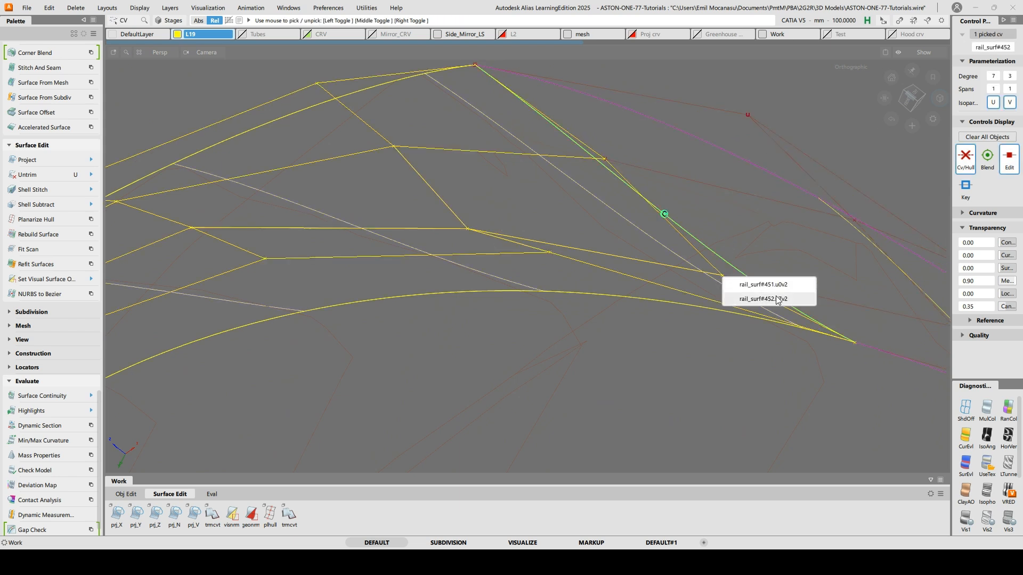
click(719, 307)
key(t)
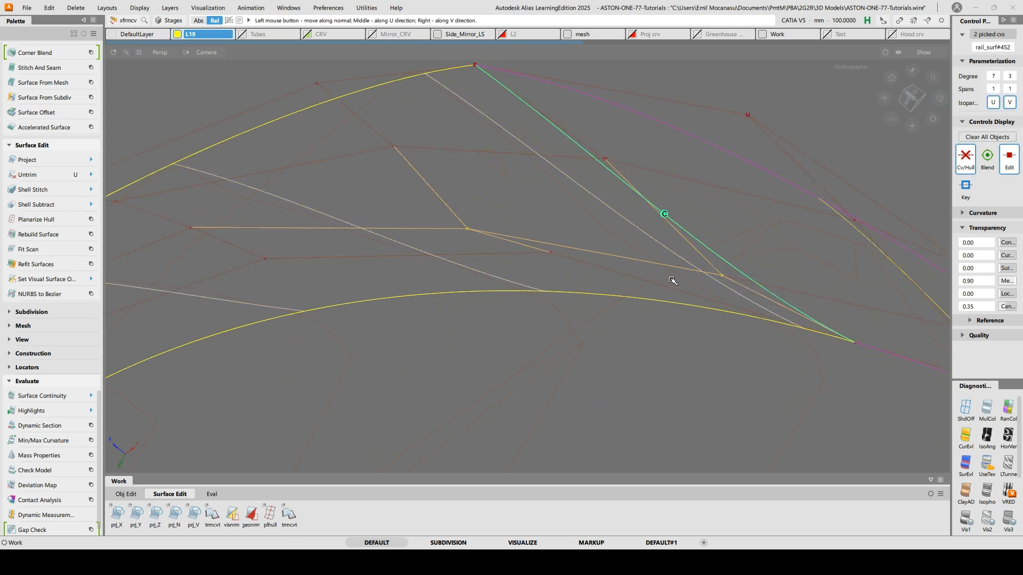
key(space)
drag(649, 343, 646, 348)
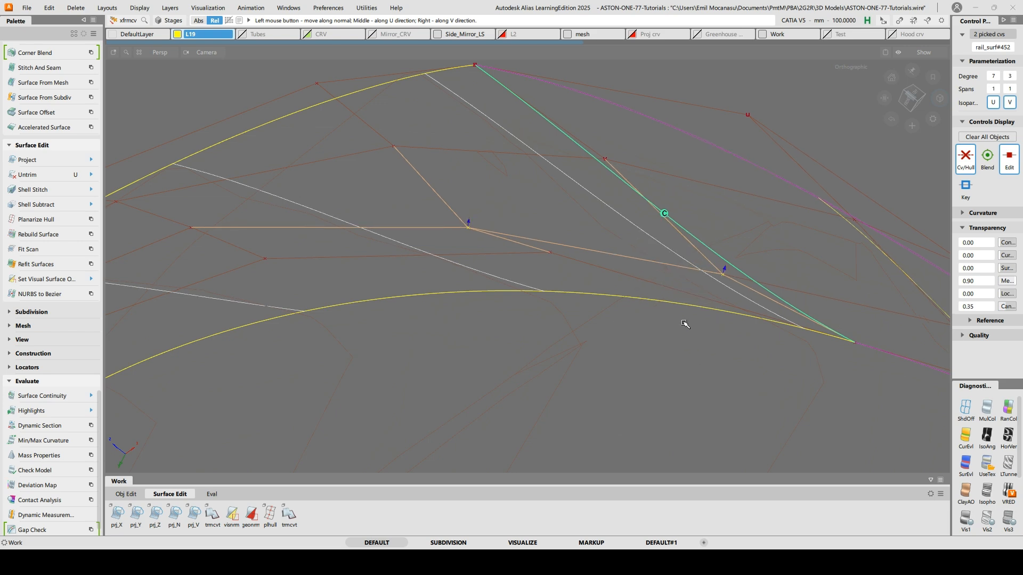
Pick two individual upper-surface CVs near the shared edge and move each one in NUV mode
alt+shift+drag(586, 322, 663, 312)
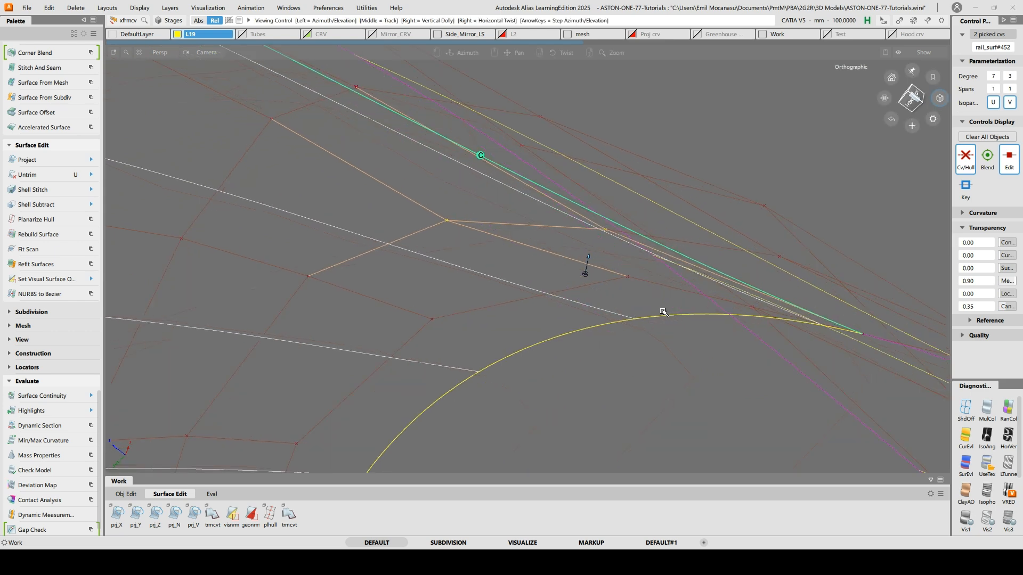
alt+shift+middle_drag(371, 211, 440, 267)
click(339, 176)
drag(319, 345, 344, 321)
alt+shift+drag(681, 136, 603, 172)
click(556, 289)
mouse_move(647, 426)
mouse_down()
mouse_move(699, 363)
mouse_move(666, 341)
mouse_up()
Step through the upper surface's CVs beside the shared edge and move a neighbouring one to even the hull rows
mouse_move(616, 314)
alt+shift+mouse_down()
mouse_move(760, 341)
mouse_move(766, 362)
mouse_move(753, 362)
alt+shift+mouse_up()
alt+shift+middle_drag(815, 258, 660, 336)
alt+shift+drag(660, 336, 701, 358)
alt+shift+middle_drag(648, 318, 733, 395)
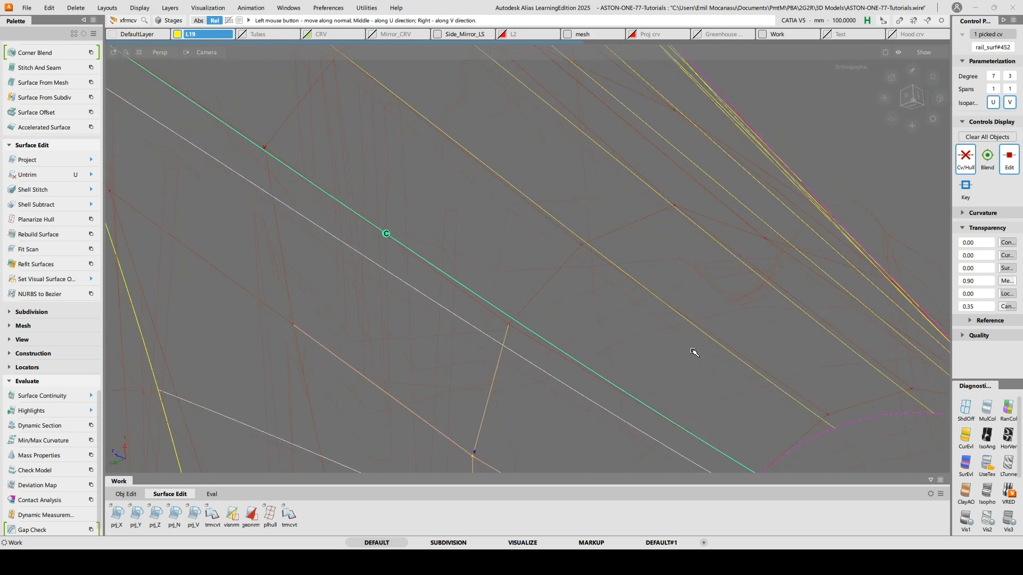
alt+shift+right_drag(712, 326, 644, 320)
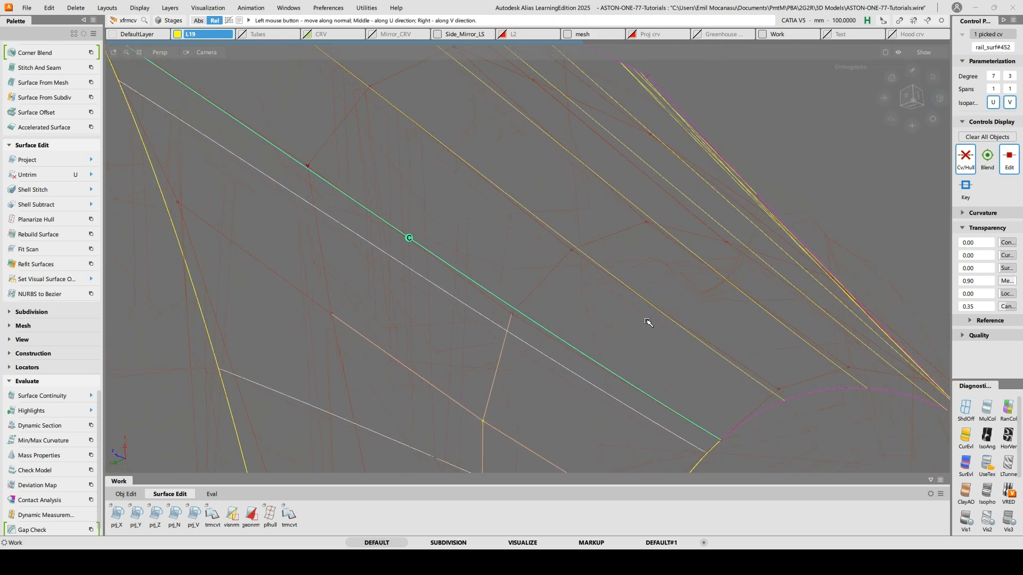
key(Down)
key(Up)
key(Left)
mouse_move(614, 330)
mouse_down()
mouse_move(598, 340)
mouse_move(614, 343)
mouse_up()
Step to the upper surface's shared-edge CV nearest the outer corner and move it slightly
alt+shift+middle_drag(566, 293, 666, 434)
alt+shift+middle_drag(633, 401, 586, 326)
key(Left)
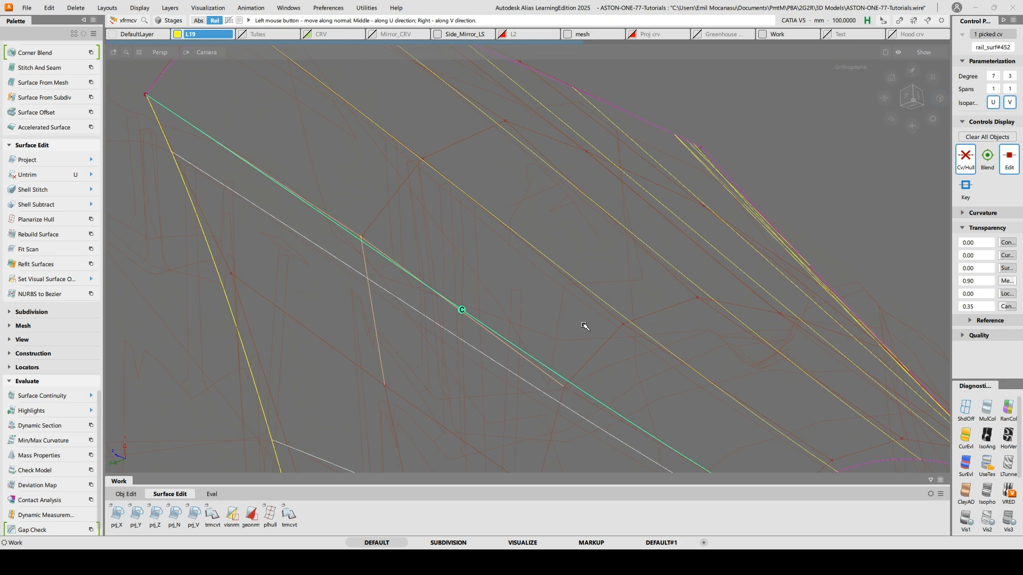
drag(789, 133, 750, 130)
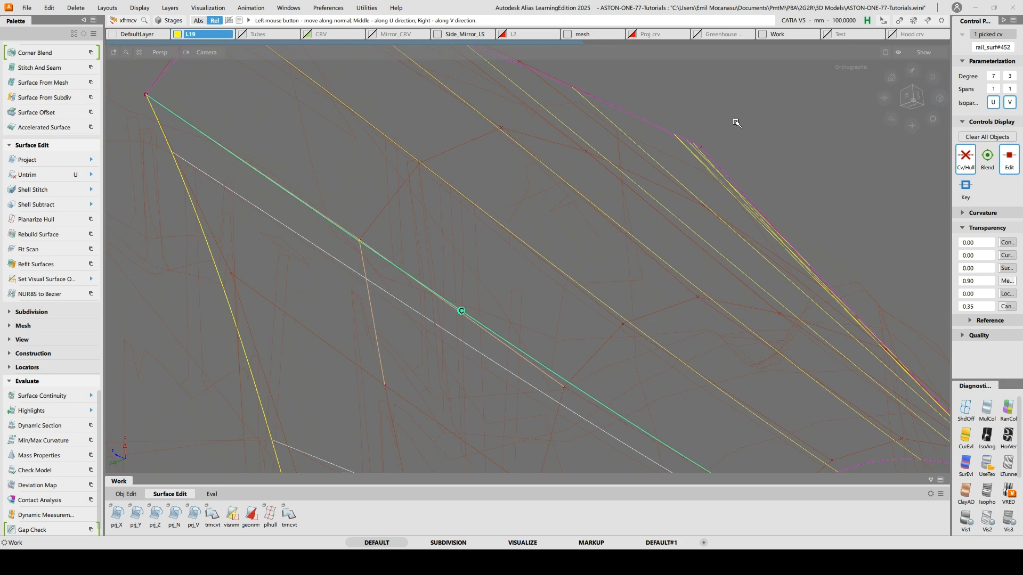
Pick both surfaces and apply IsoAng shading to check the stripes across the shared edge
alt+shift+right_drag(687, 147, 597, 186)
alt+shift+drag(597, 187, 664, 315)
alt+shift+middle_drag(664, 314, 699, 171)
ctrl+shift+drag(768, 339, 763, 298)
alt+shift+right_drag(762, 298, 742, 267)
alt+shift+drag(742, 267, 779, 351)
click(986, 444)
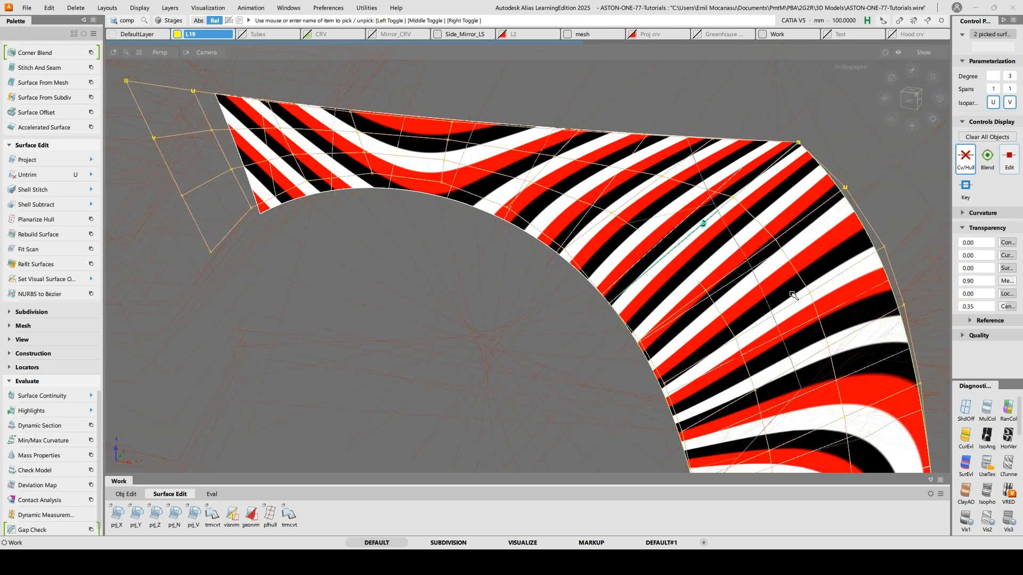
Switch the surfaces to UseTex shading and examine the highlight flow from several angles with the hulls hidden
click(987, 466)
ctrl+shift+drag(649, 238, 689, 114)
mouse_move(788, 234)
alt+shift+mouse_down()
mouse_move(728, 267)
mouse_move(647, 244)
alt+shift+mouse_up()
key(c)
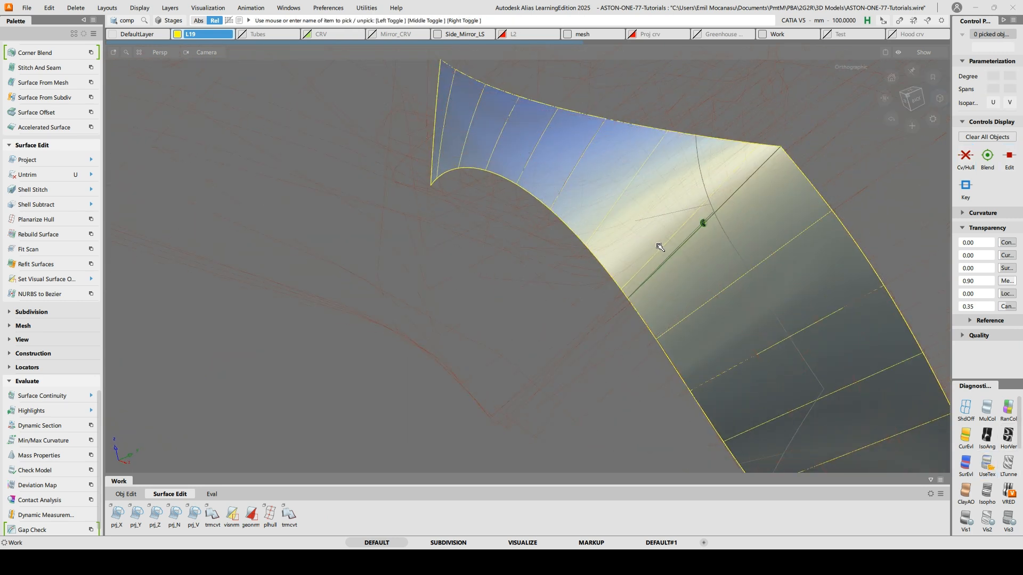
alt+shift+drag(582, 162, 521, 293)
alt+shift+right_drag(520, 293, 583, 240)
alt+shift+drag(582, 240, 582, 288)
alt+shift+drag(521, 292, 483, 265)
Show the hulls again and move the upper surface's mid-span interior CV nearer the arch opening in NUV mode
ctrl+shift+drag(431, 231, 432, 207)
ctrl+shift+drag(425, 290, 427, 322)
click(442, 283)
ctrl+shift+right_drag(441, 282, 468, 270)
alt+shift+drag(468, 272, 562, 245)
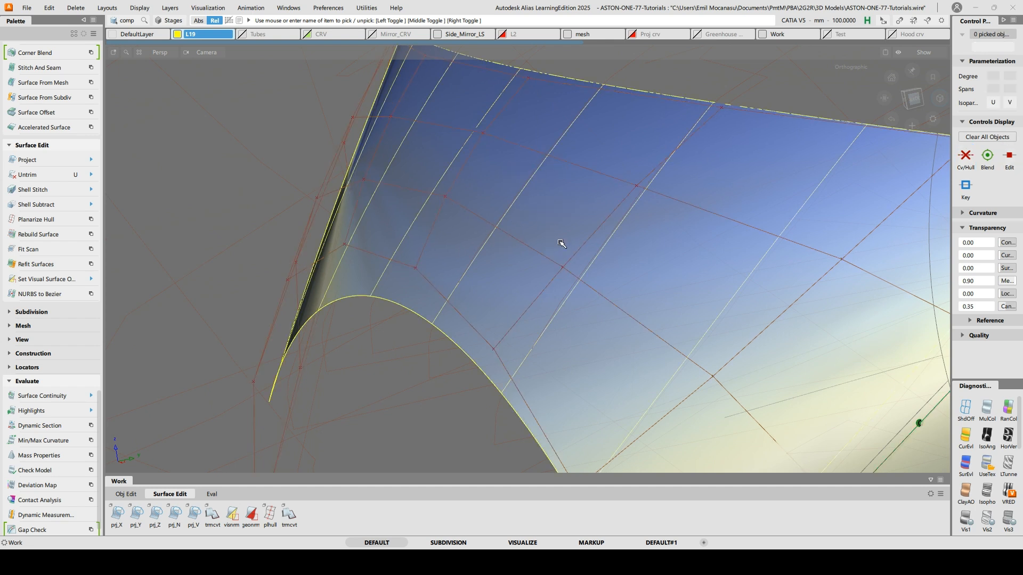
click(560, 266)
key(t)
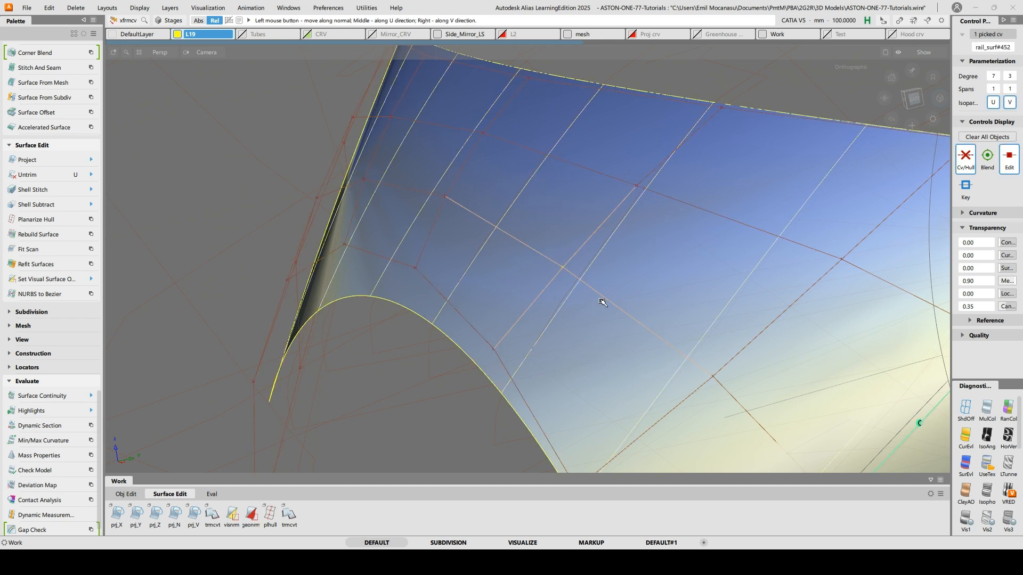
click(605, 333)
drag(584, 341, 616, 329)
Adjust the neighbouring upper-surface interior CVs, working from mid-span toward the end away from the shared edge
click(639, 188)
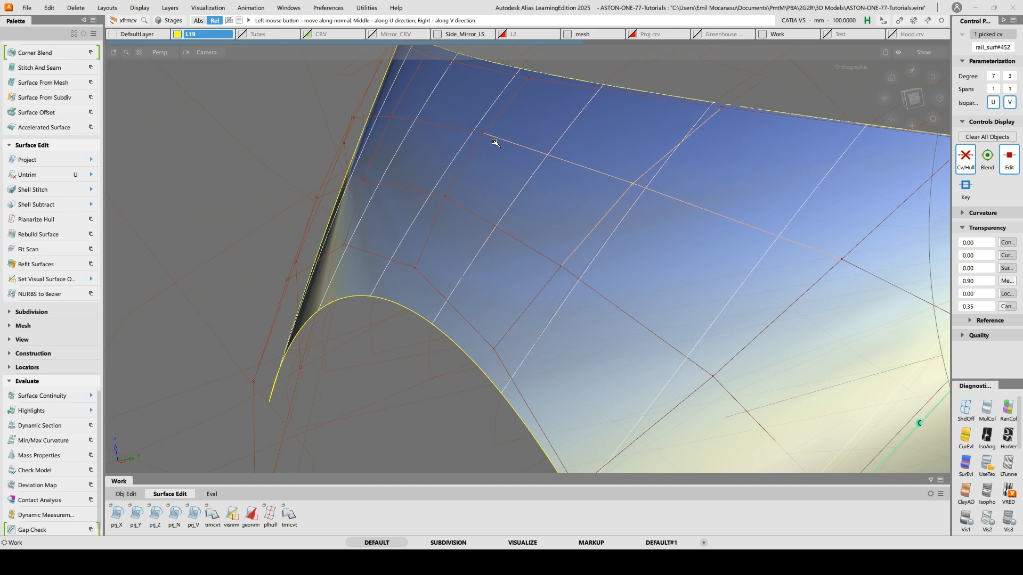
click(483, 133)
click(448, 196)
drag(591, 275, 530, 280)
alt+shift+right_drag(543, 267, 549, 272)
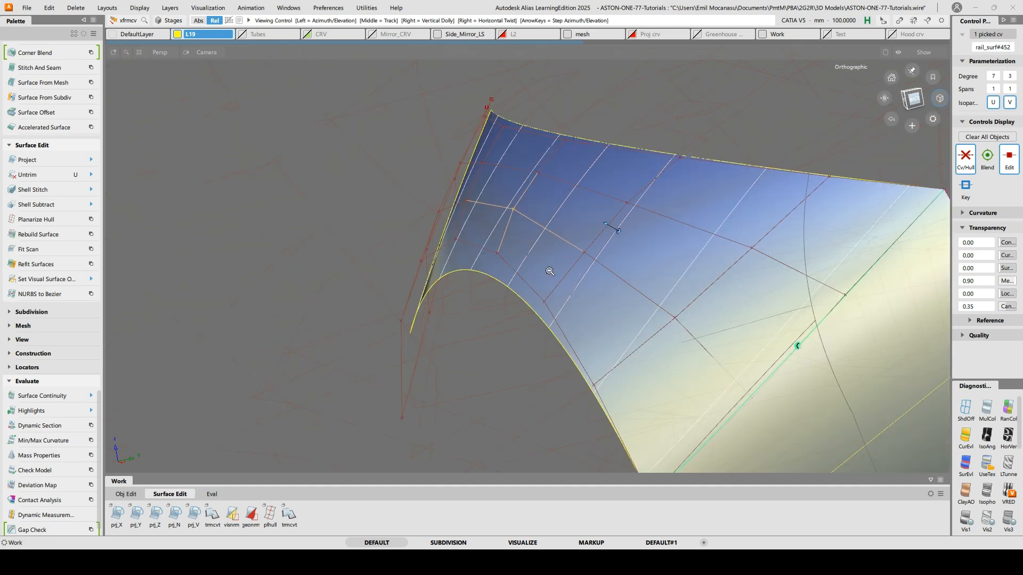
Apply IsoAng shading to both surfaces again, check the stripe flow around the arch, and pick the lower surface
alt+shift+drag(549, 271, 678, 264)
alt+shift+drag(710, 201, 672, 201)
ctrl+shift+drag(607, 218, 574, 181)
ctrl+shift+drag(632, 241, 634, 266)
drag(919, 456, 920, 456)
click(988, 438)
alt+shift+drag(692, 172, 848, 200)
click(696, 255)
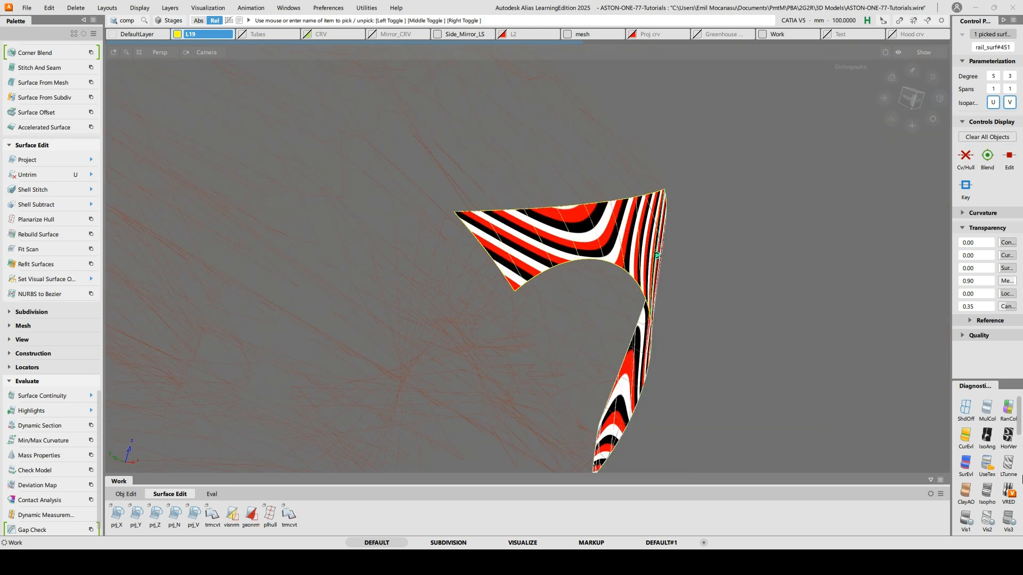
Apply MulCol shading to the lower arch surface and bring the rest of the car body back into display
click(987, 410)
mouse_move(757, 228)
alt+shift+mouse_down()
mouse_move(746, 217)
mouse_move(593, 206)
alt+shift+mouse_up()
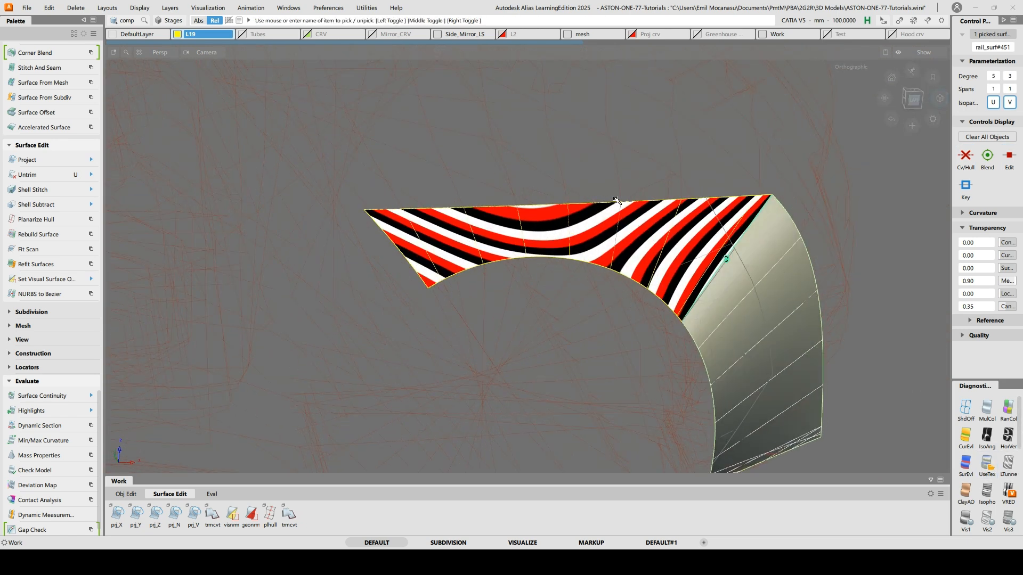
key(alt+v)
alt+shift+drag(724, 146, 521, 188)
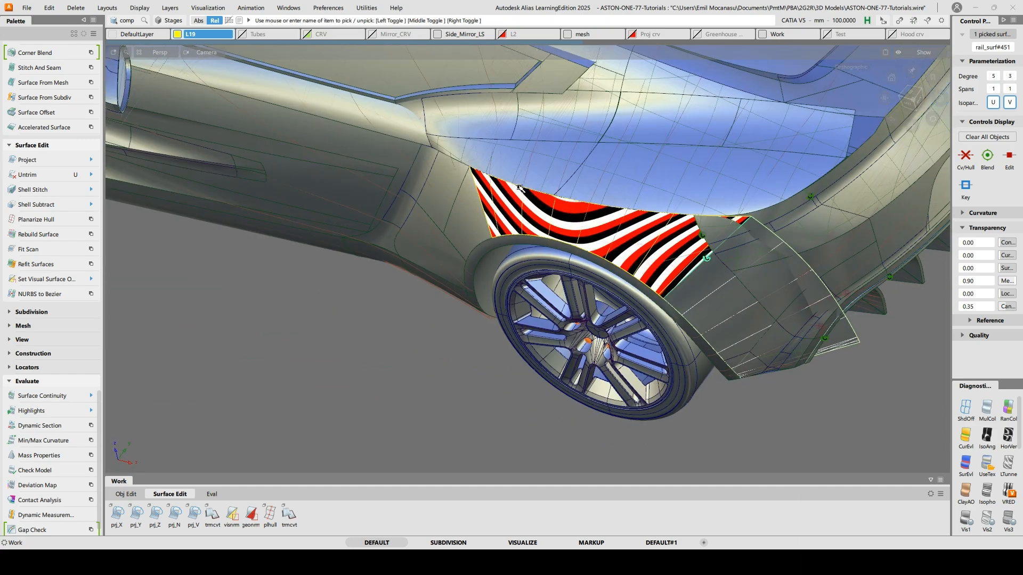
Isolate the wheel-arch patches together with the adjoining rear body surfaces, hiding the rest of the car
alt+shift+drag(877, 190, 773, 176)
alt+shift+middle_drag(746, 341, 708, 251)
alt+shift+right_drag(687, 303, 746, 330)
alt+shift+drag(746, 330, 714, 234)
alt+shift+middle_drag(714, 235, 672, 326)
alt+shift+drag(671, 326, 688, 309)
ctrl+shift+drag(548, 136, 554, 165)
click(695, 166)
click(741, 235)
click(767, 293)
alt+shift+drag(775, 305, 595, 203)
key(alt+h)
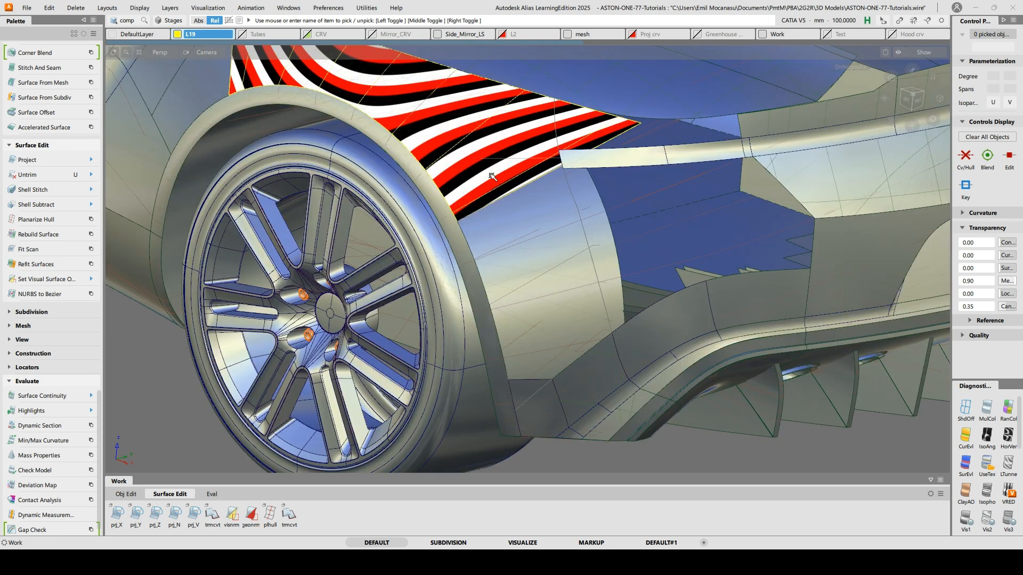
click(491, 176)
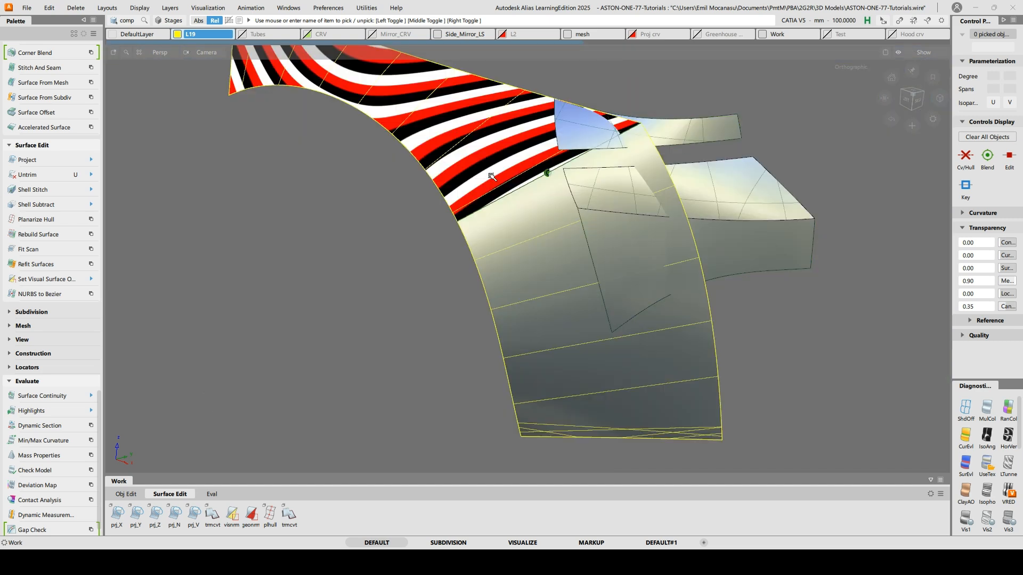
Untrim the adjoining rear surfaces where they overlap the wheel-arch patches
alt+shift+drag(634, 187, 595, 261)
key(u)
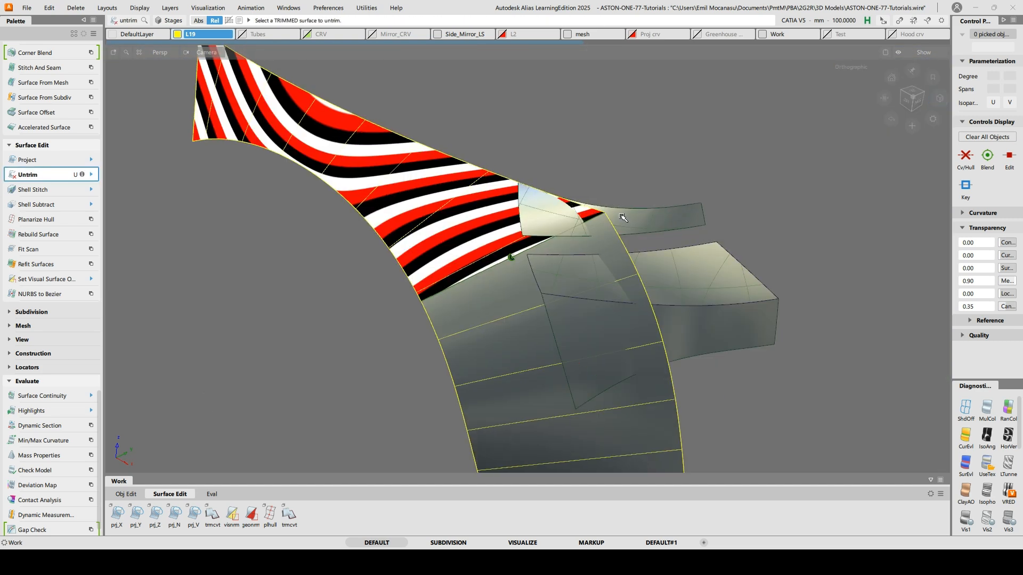
alt+shift+drag(687, 281, 576, 201)
Try to align the upper blend surface's edge to the arch surface with G2 continuity and Project alignment along Y, removing its existing history
ctrl+shift+right_click(580, 224)
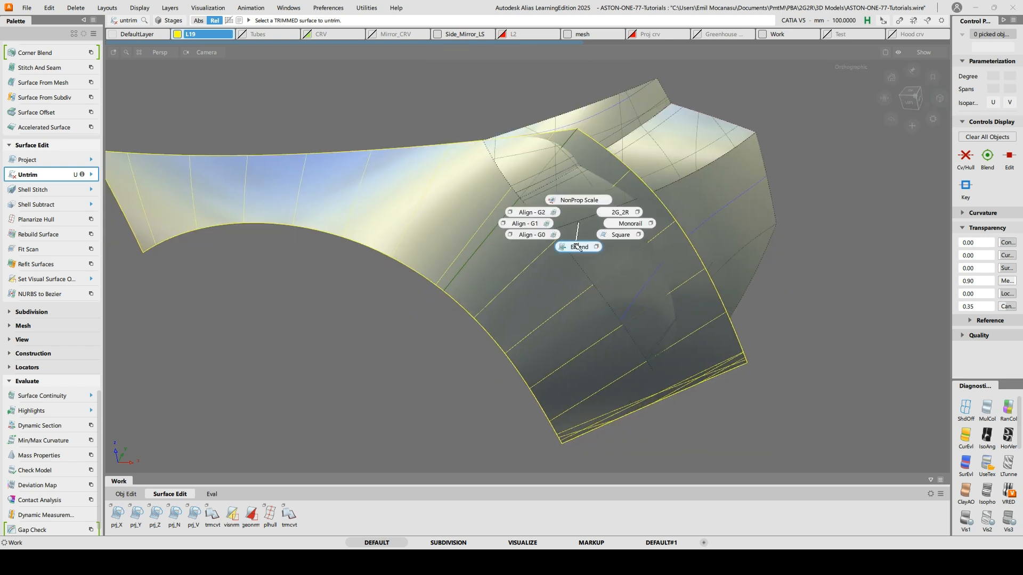
click(528, 212)
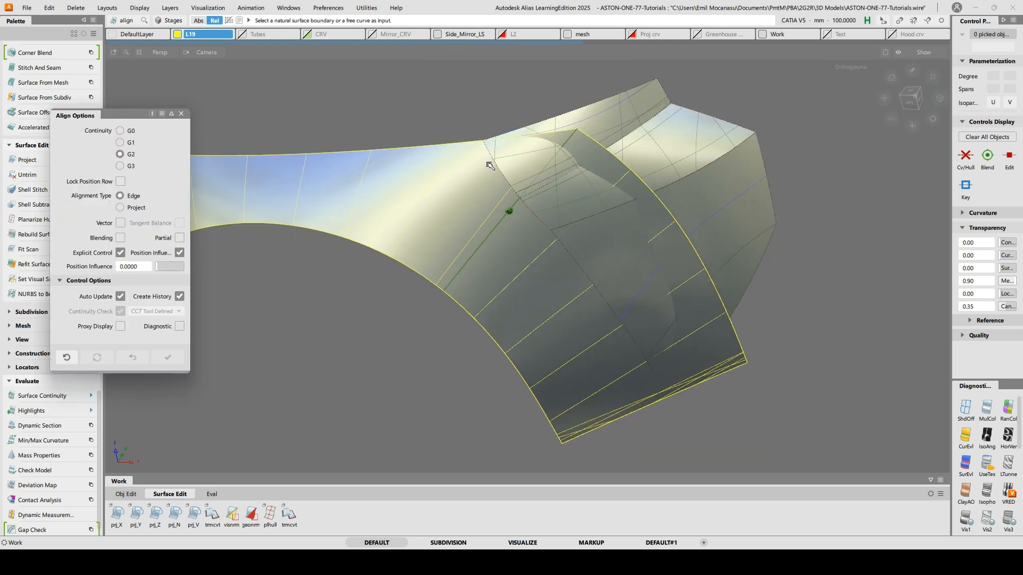
click(120, 207)
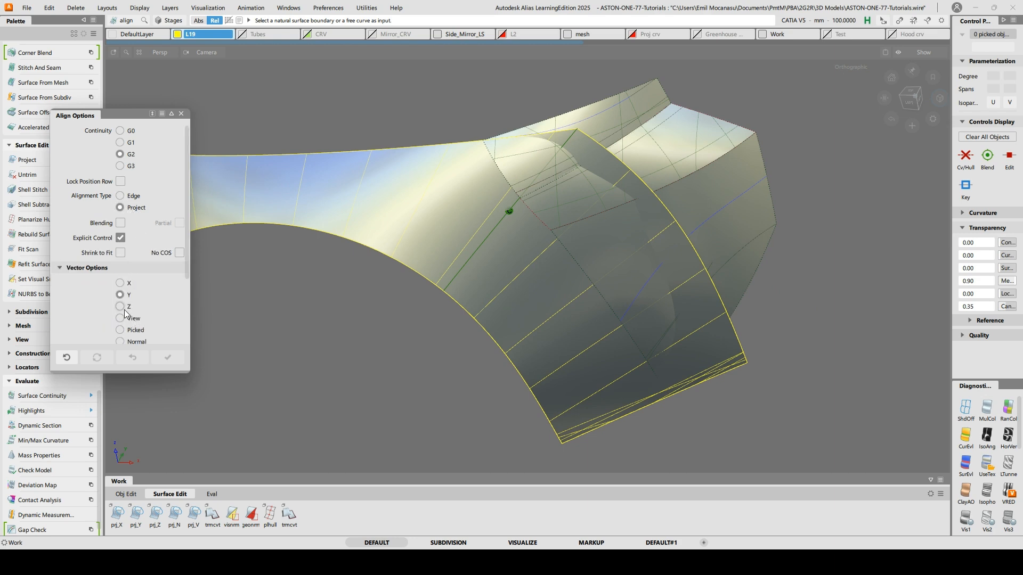
click(502, 173)
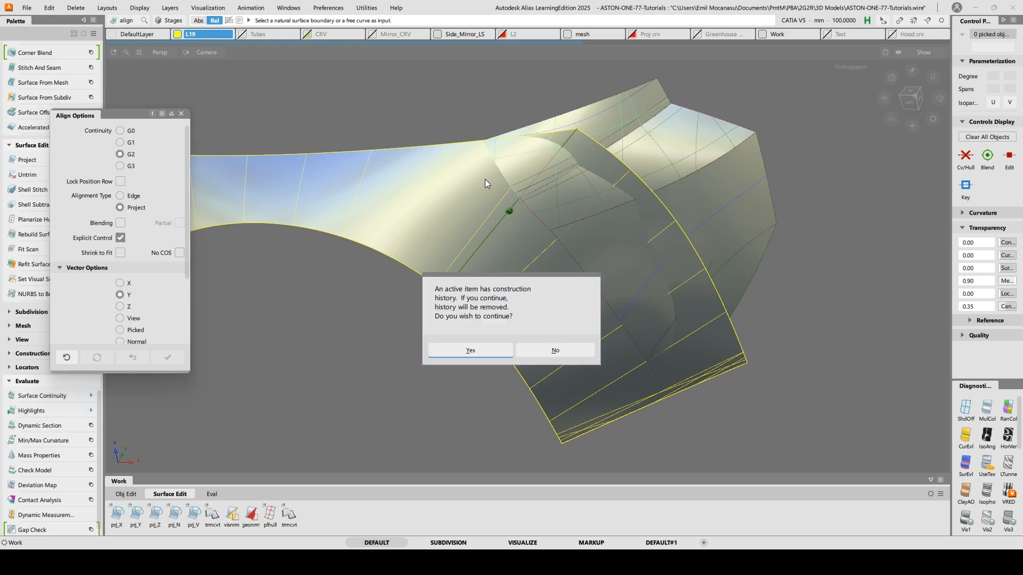
key(Return)
Enable Shrink to Fit for the upper blend surface's projected alignment while viewing the model from the side
alt+shift+drag(471, 190, 535, 208)
alt+shift+right_drag(509, 266, 532, 307)
alt+shift+middle_drag(532, 307, 527, 330)
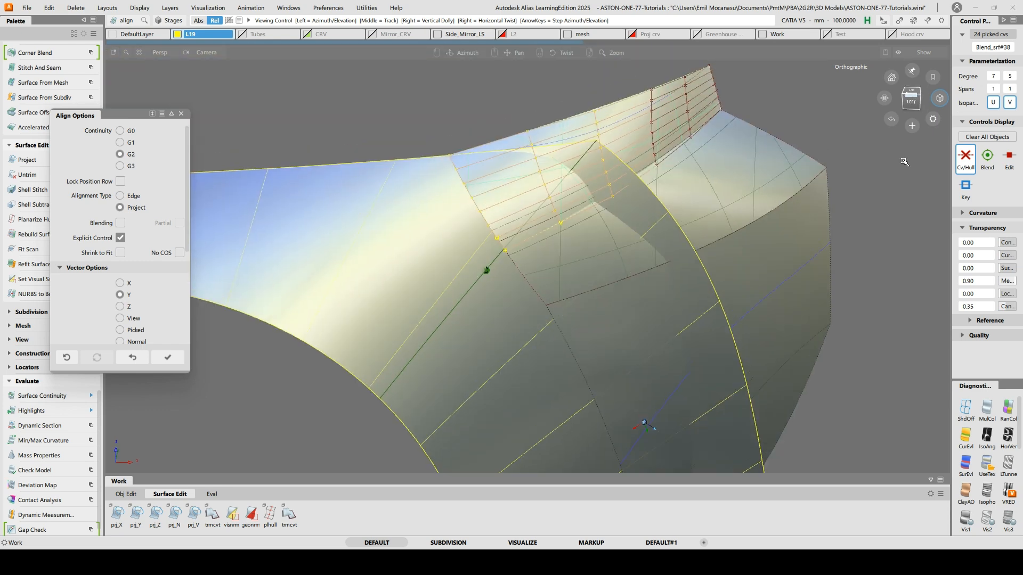
click(912, 101)
alt+shift+right_drag(639, 294, 647, 352)
alt+shift+middle_drag(564, 200, 596, 289)
alt+shift+middle_drag(534, 219, 539, 252)
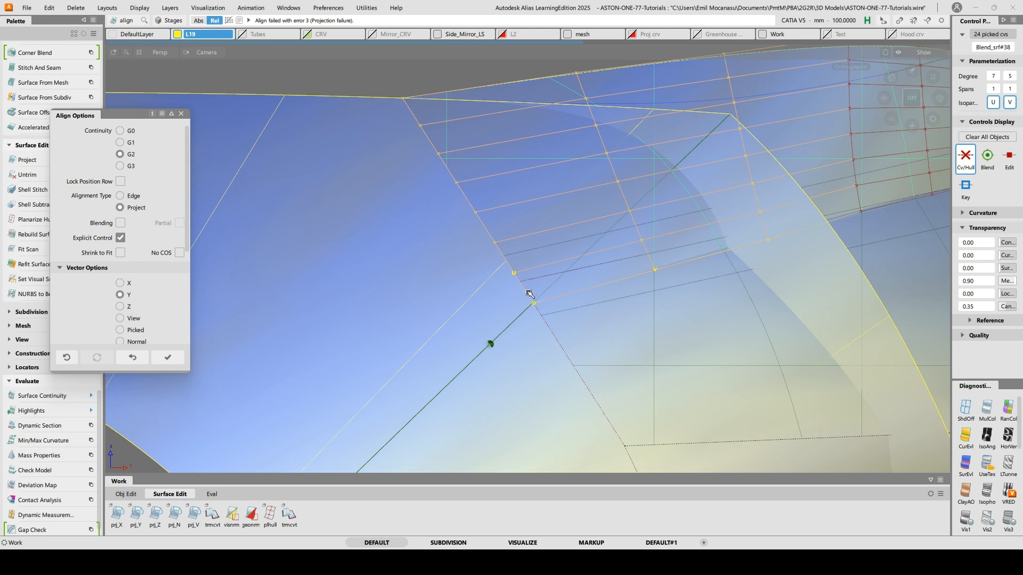
click(121, 253)
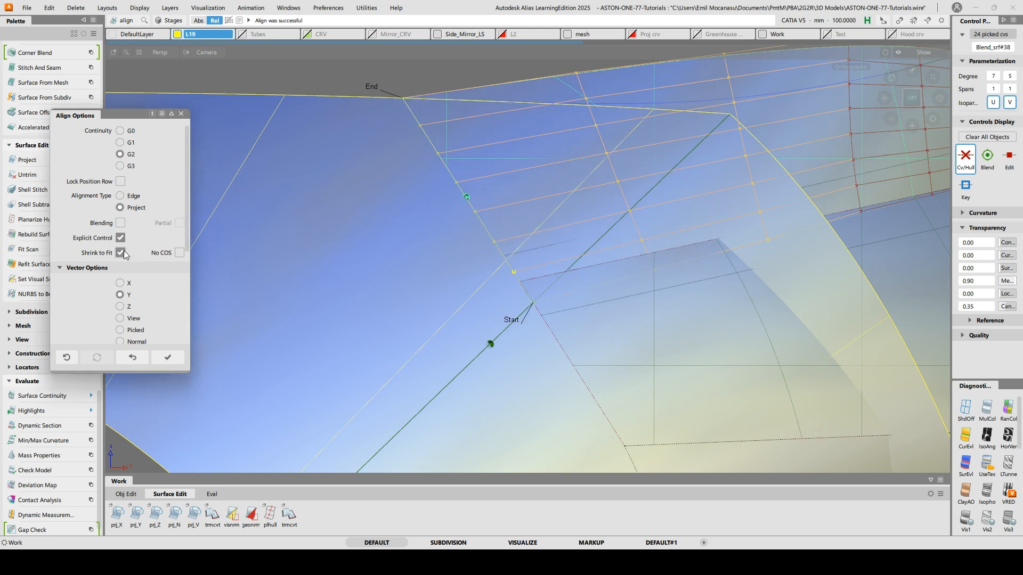
Try to align the lower blend surface's edge to the arch surface with the same G2 Project settings, and revert it
ctrl+shift+drag(574, 233, 574, 349)
click(566, 351)
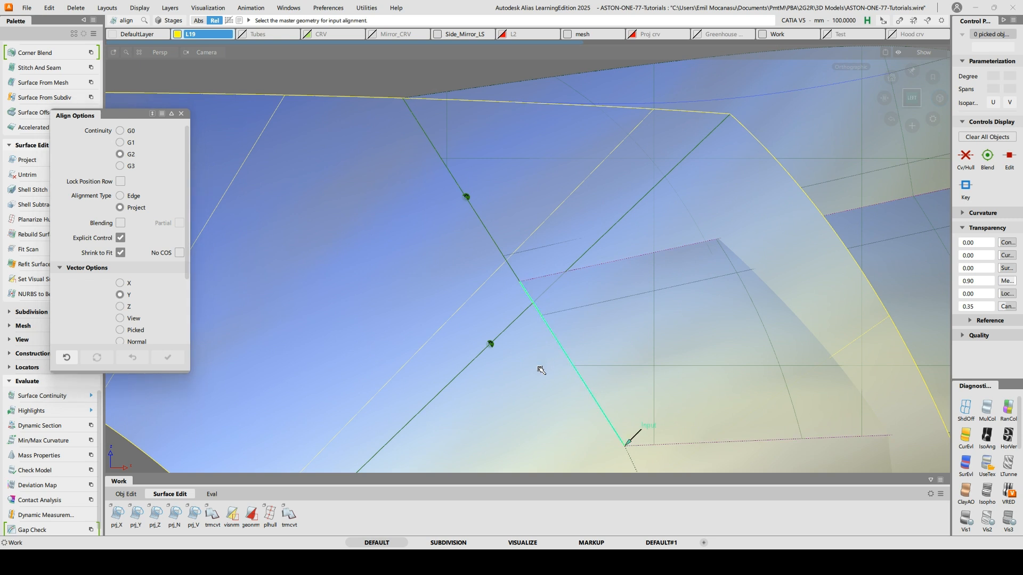
click(541, 370)
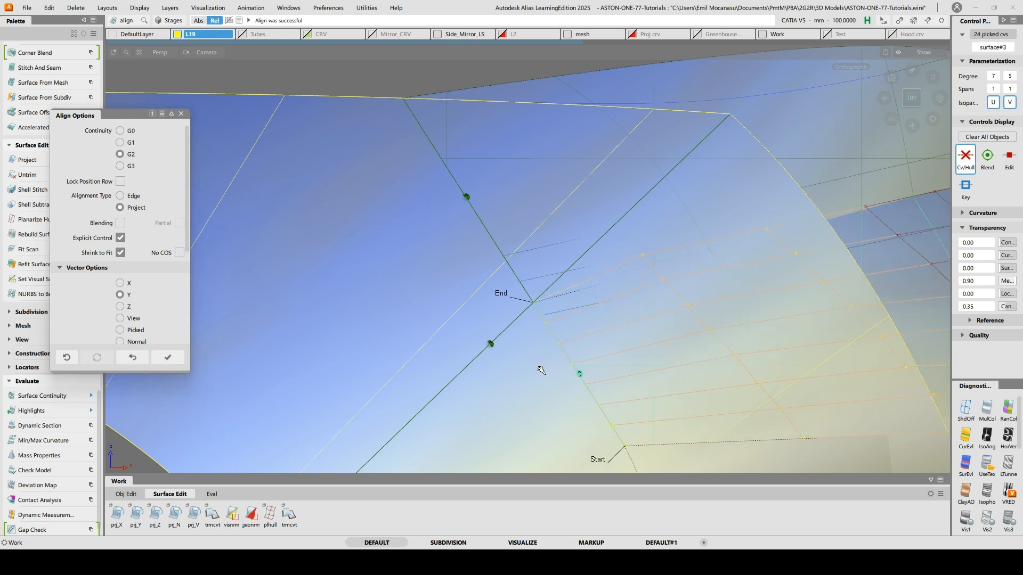
click(132, 358)
Query the construction history of the upper blend and arch surfaces, and undo the upper blend surface's projected alignment
ctrl+shift+right_drag(486, 182, 481, 119)
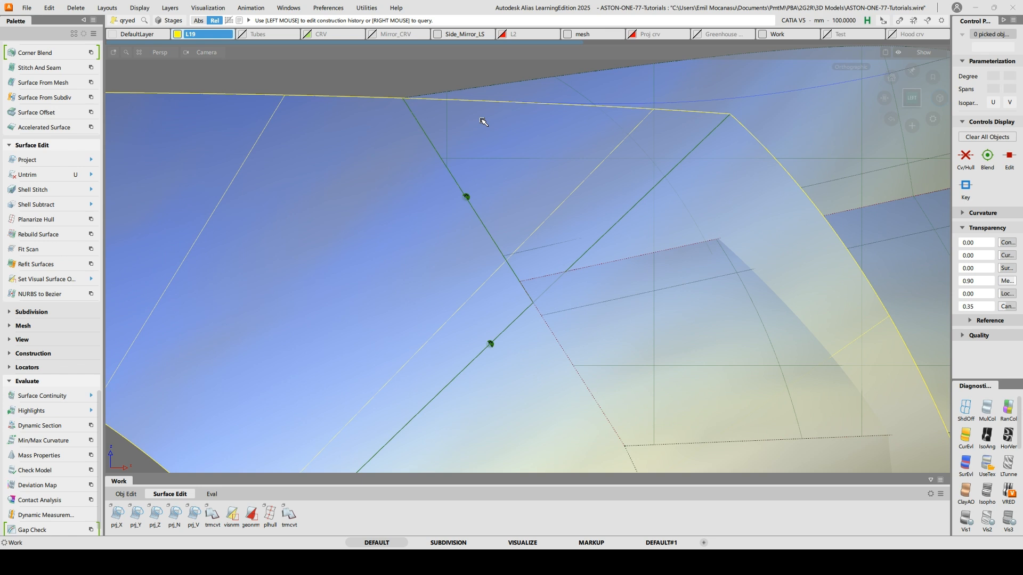
click(511, 96)
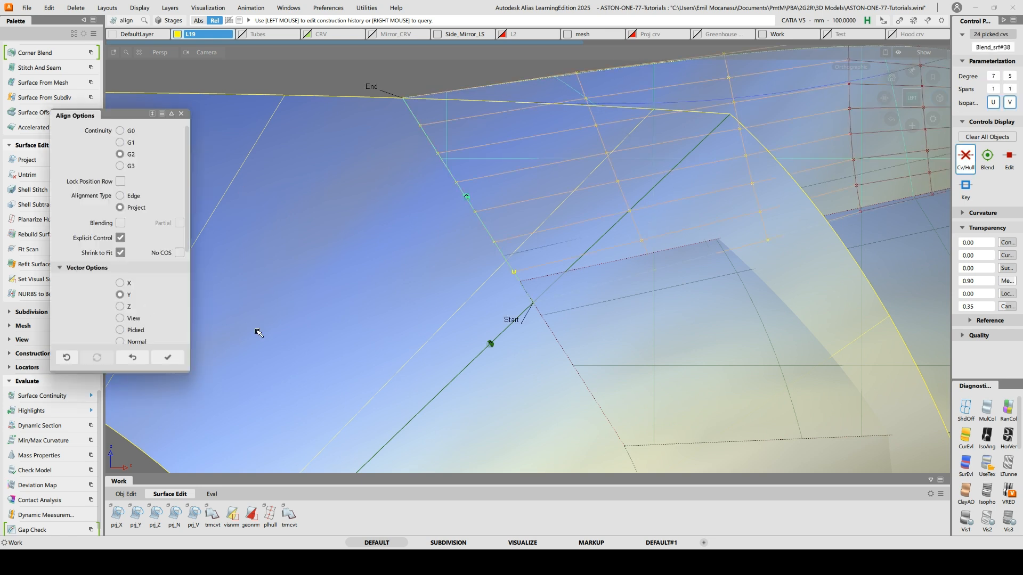
click(509, 383)
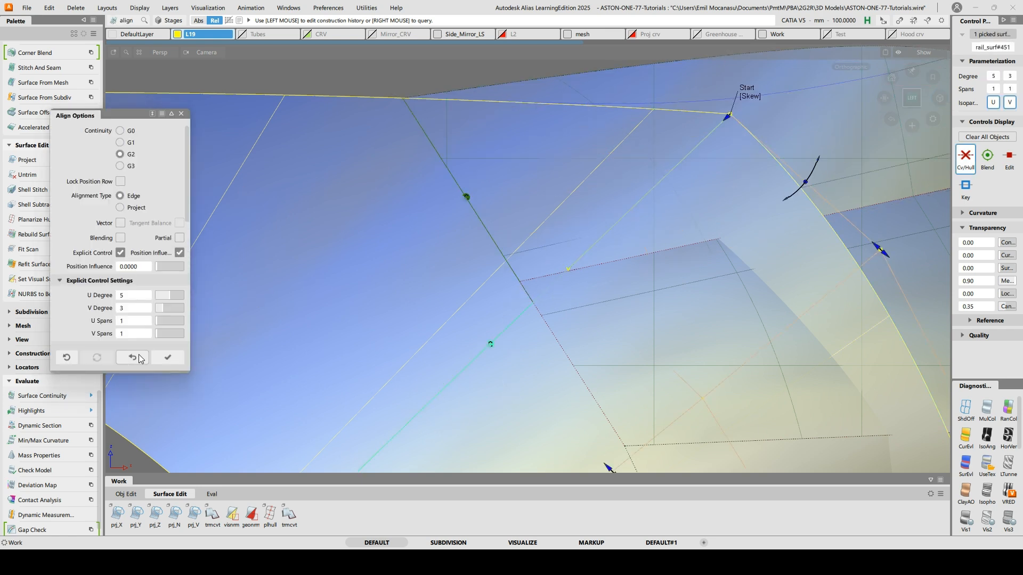
click(648, 87)
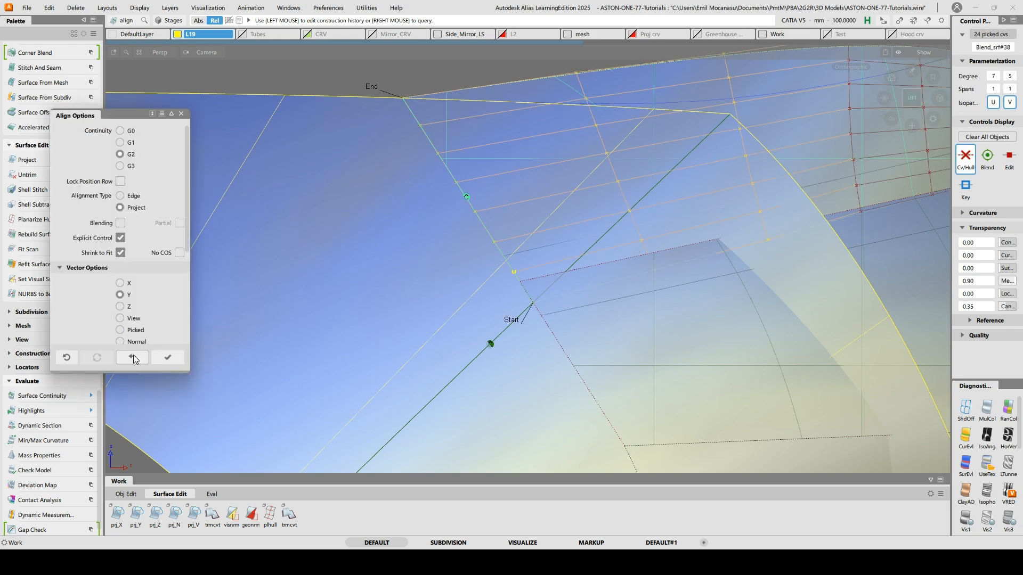
click(132, 358)
Turn off diagnostic shading and inspect how the blend surfaces' edges cross the arch patches in wireframe
alt+shift+middle_drag(574, 358, 569, 299)
ctrl+shift+drag(554, 246, 553, 269)
click(548, 281)
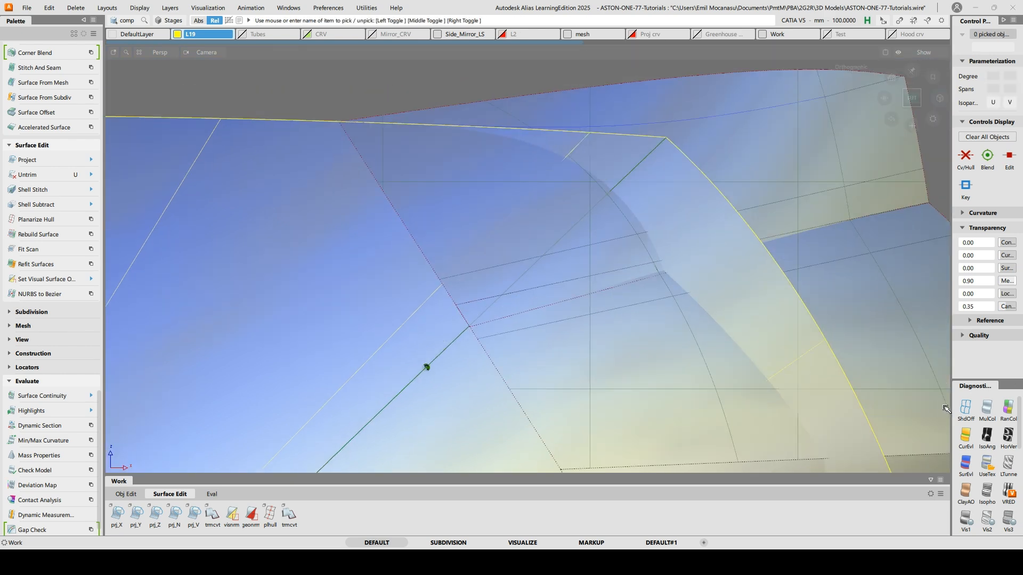
click(964, 409)
alt+shift+right_drag(590, 407, 643, 401)
ctrl+shift+drag(410, 283, 414, 307)
click(405, 257)
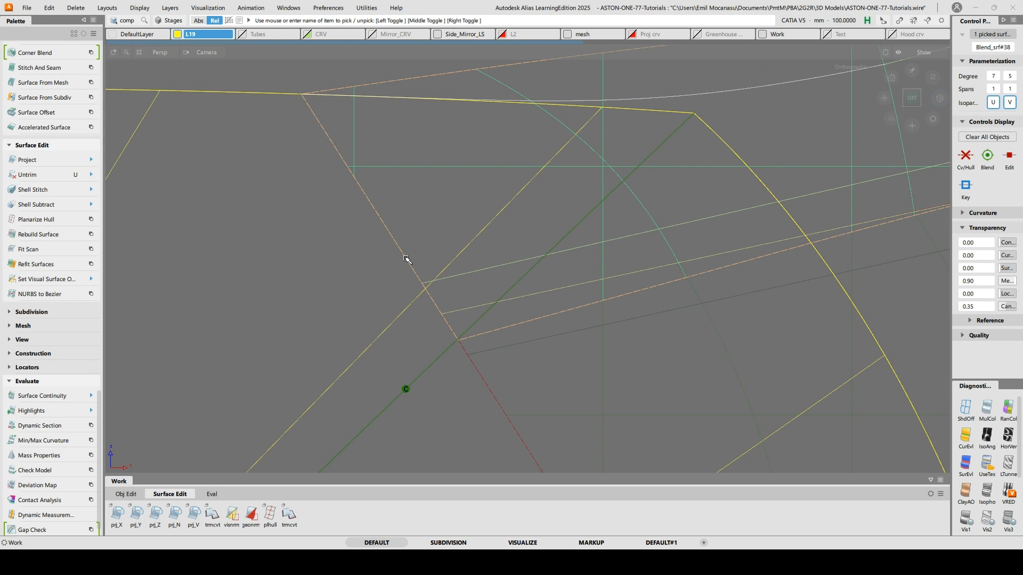
click(406, 259)
alt+shift+drag(445, 233, 537, 320)
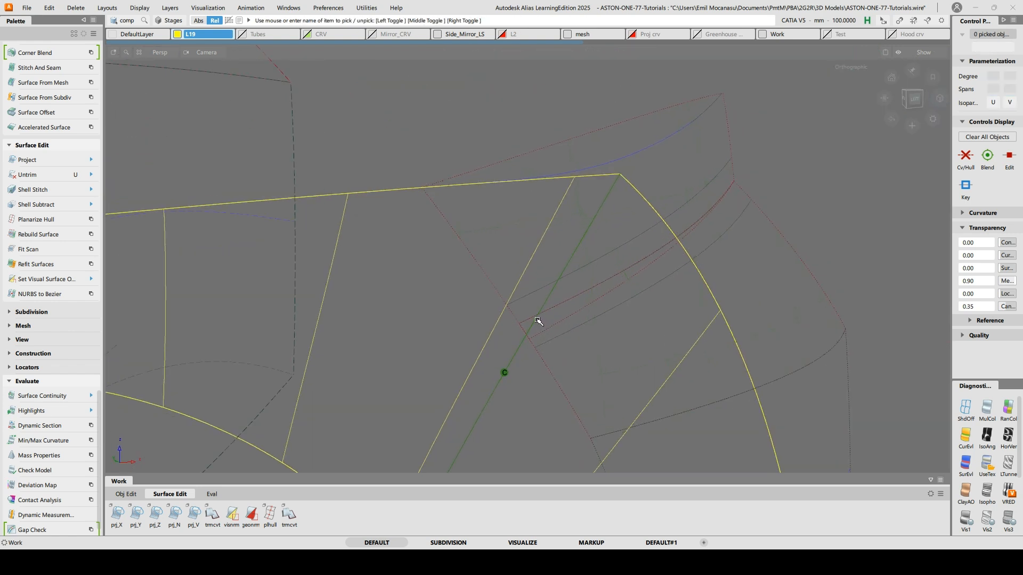
Hide the Side_Wireframe layer and make the Side_Proj layer visible through the Object Lister
key(o)
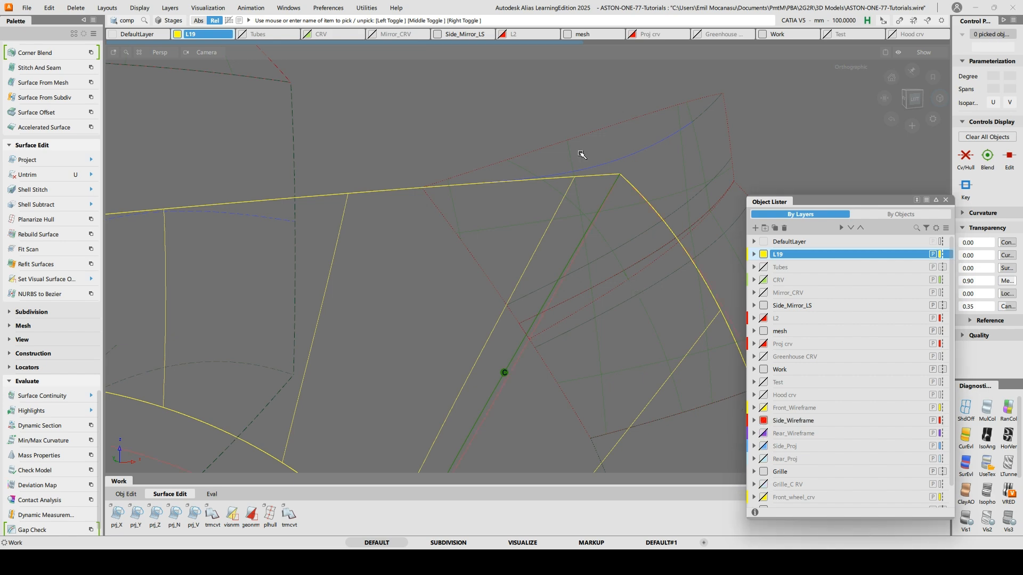
click(764, 421)
click(764, 421)
click(764, 448)
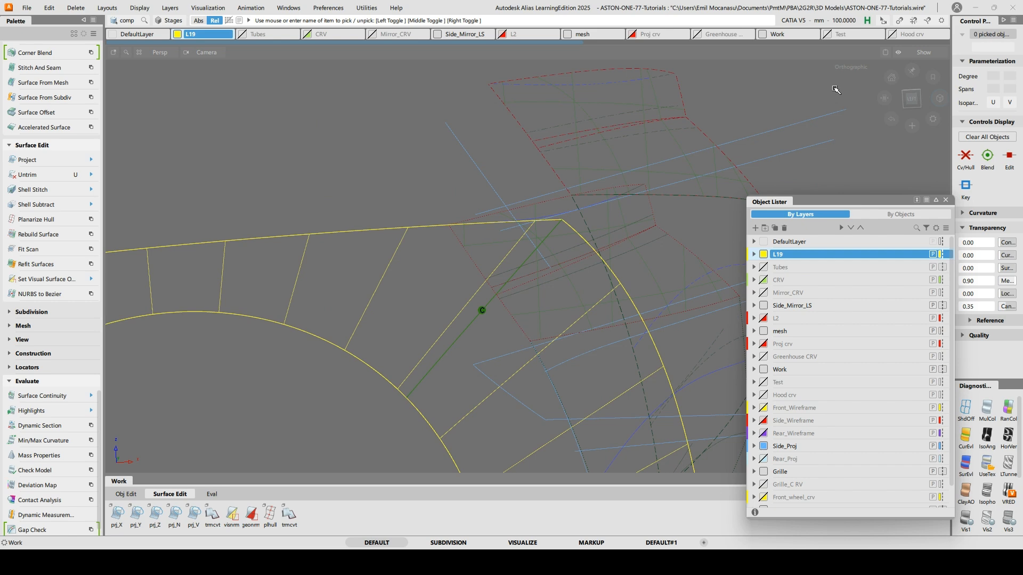
Project the slanted Side_Proj line onto the arch surfaces along Y from the side view
click(911, 98)
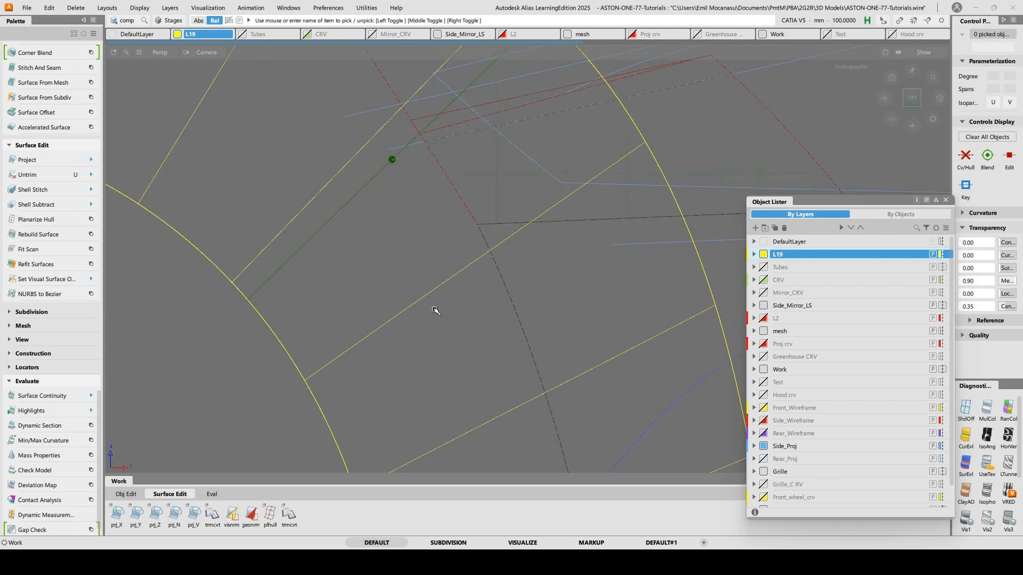
click(135, 514)
click(305, 206)
alt+shift+middle_drag(391, 193, 420, 356)
key(space)
click(357, 150)
key(space)
click(437, 220)
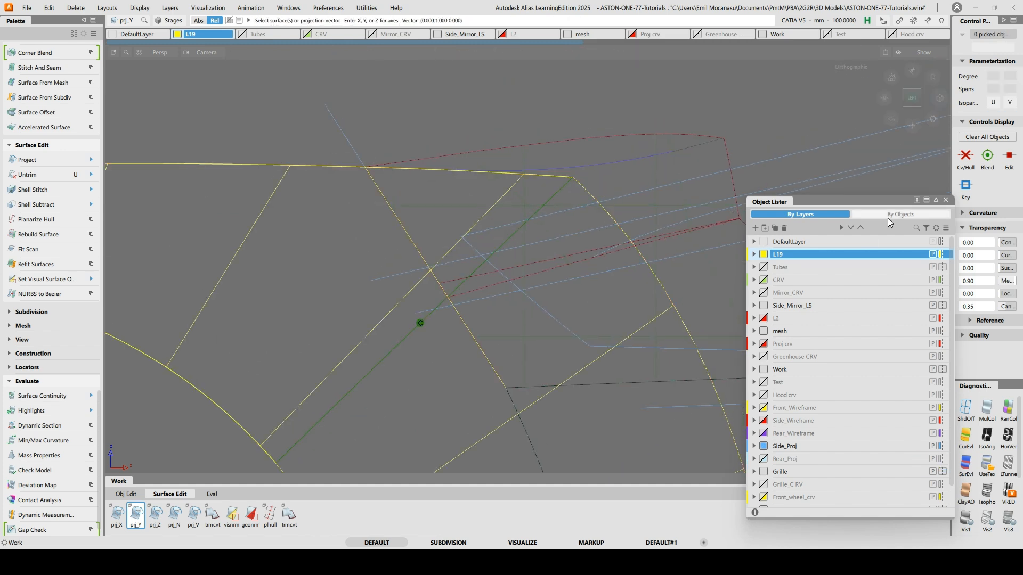
Close the Object Lister and reapply UseTex shading to the surfaces around the projected curve
click(946, 200)
click(989, 462)
mouse_move(404, 308)
alt+shift+mouse_down()
mouse_move(430, 332)
mouse_move(589, 320)
alt+shift+mouse_up()
alt+shift+right_drag(589, 319, 473, 270)
alt+shift+middle_drag(472, 270, 505, 306)
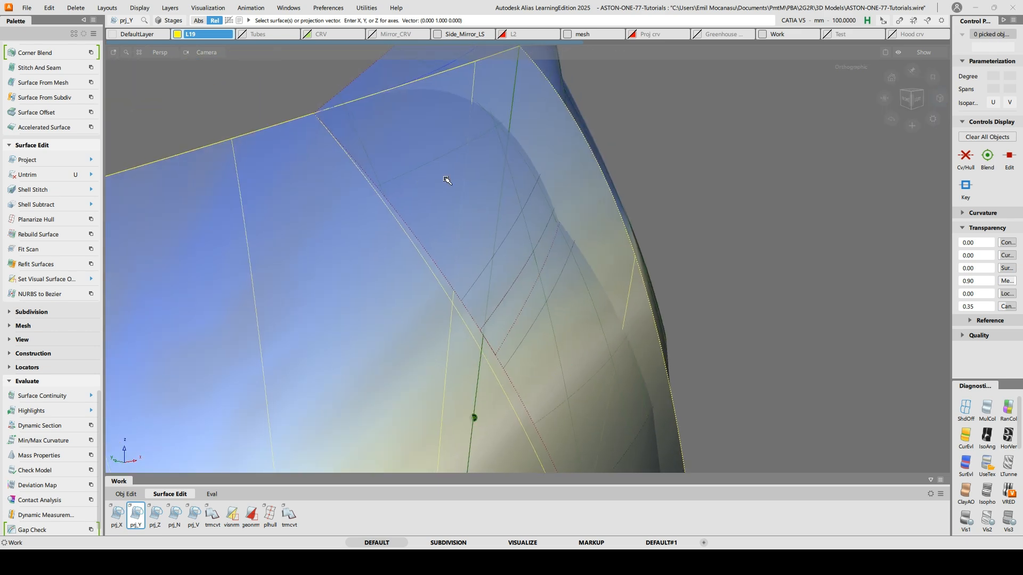
Align the upper blend surface's edge to the projected curve on the arch with G2 continuity, Project alignment along Y and Shrink to Fit
ctrl+shift+click(447, 180)
click(428, 175)
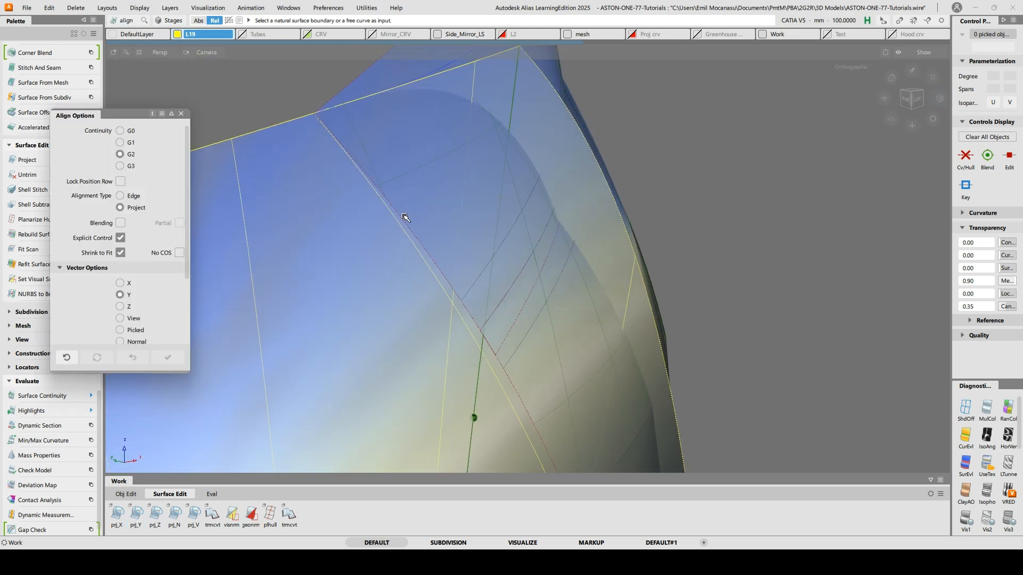
click(411, 238)
click(411, 238)
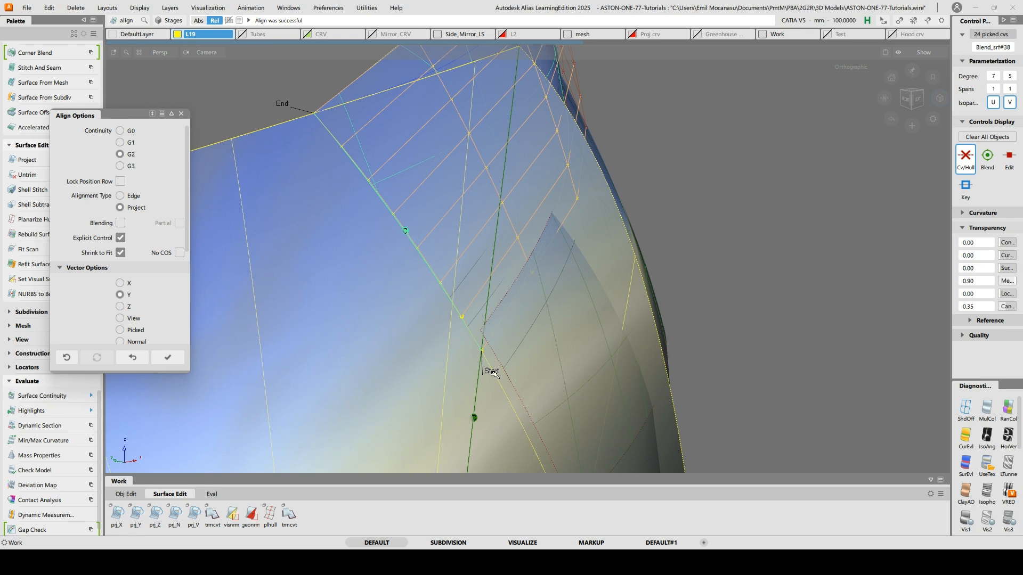
Align the lower blend surface's edge to the projected curve with the same G2 settings, adding rail_surf#452.cos3 as another master
click(501, 384)
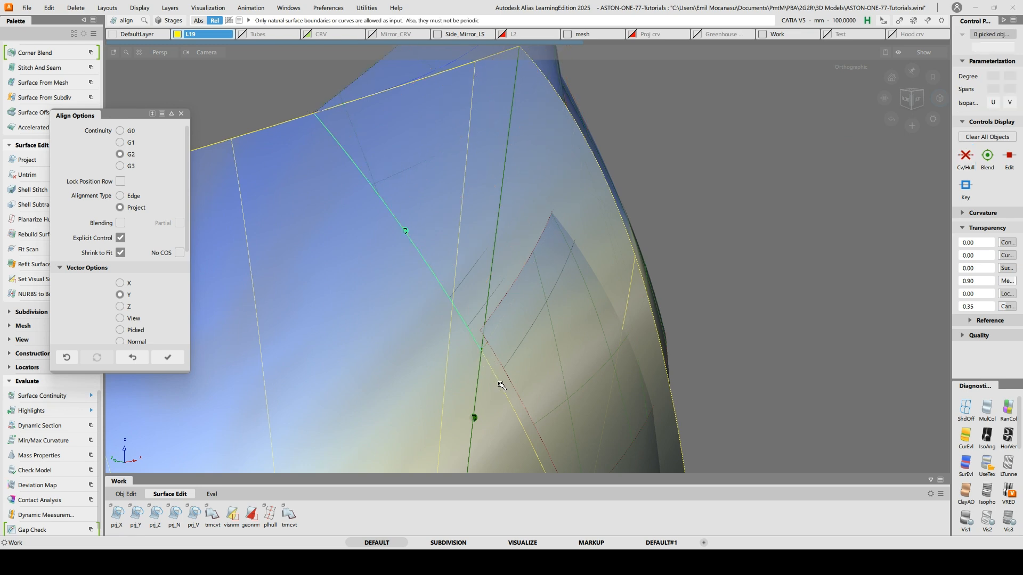
alt+shift+drag(500, 384, 466, 273)
ctrl+shift+drag(463, 321, 483, 313)
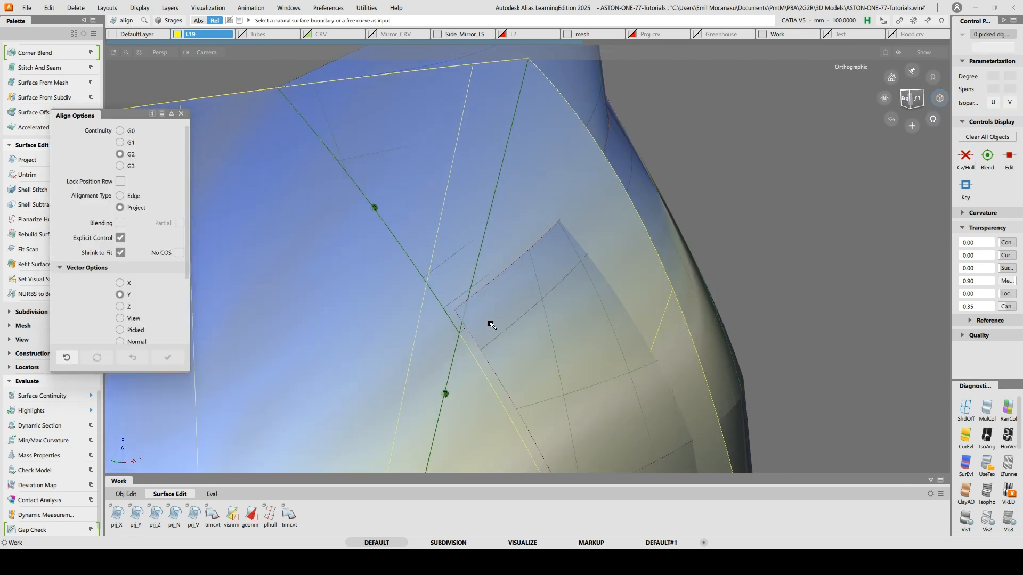
click(492, 368)
click(484, 371)
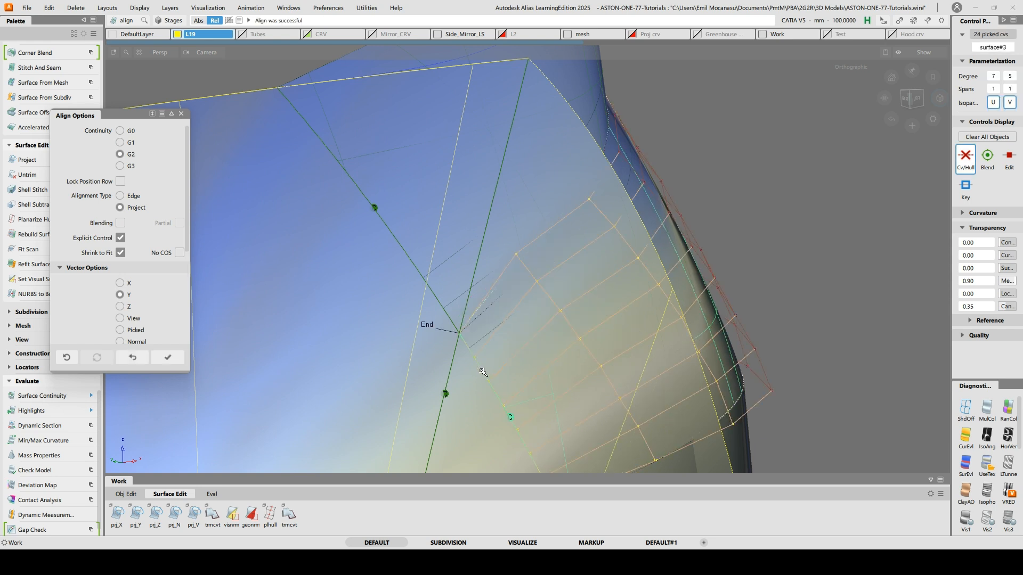
click(453, 322)
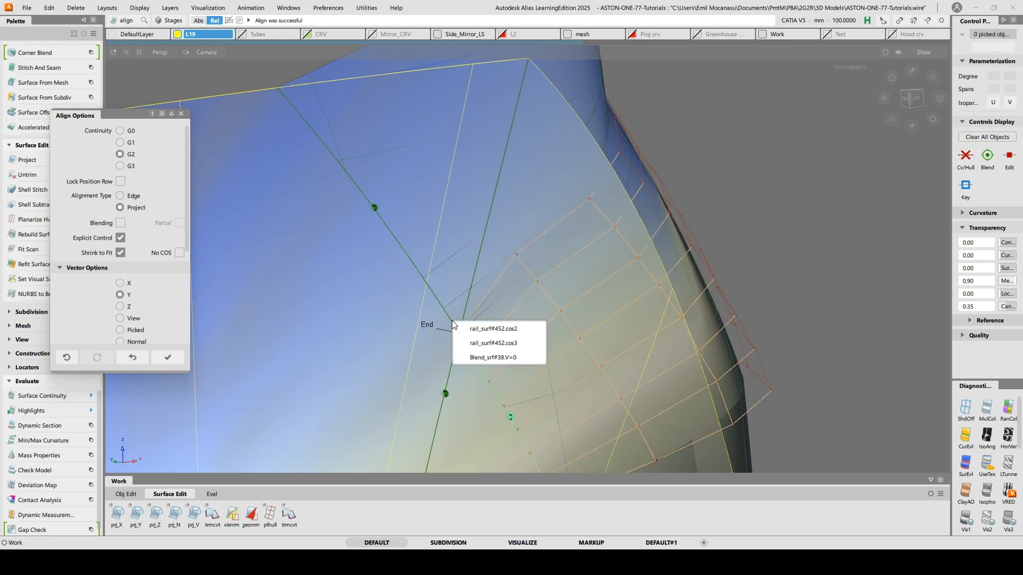
click(494, 343)
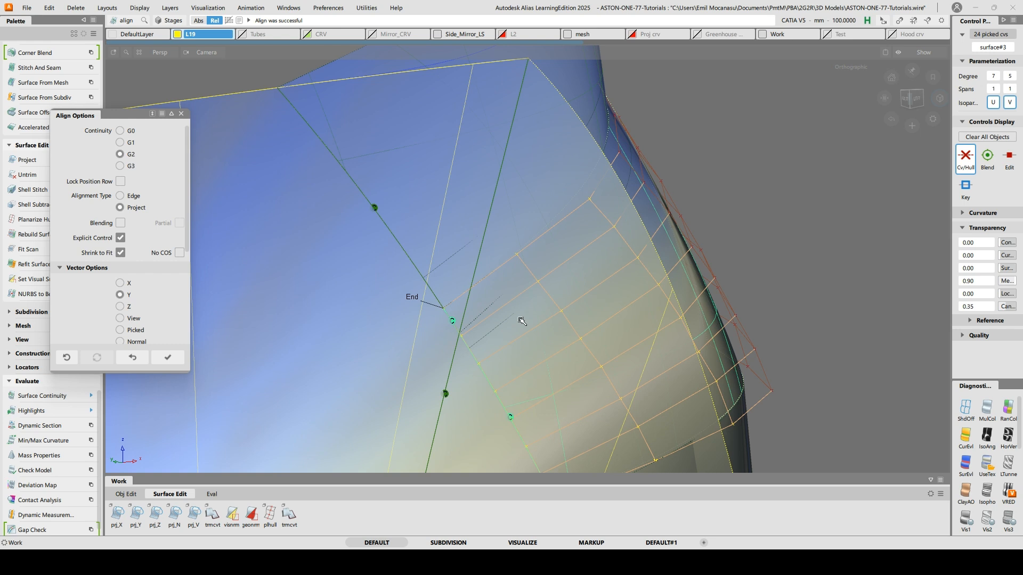
Edit the upper blend surface's G2 alignment to the arch, switching it to Edge type with Partial enabled
ctrl+shift+drag(520, 288, 464, 197)
ctrl+shift+drag(391, 197, 347, 193)
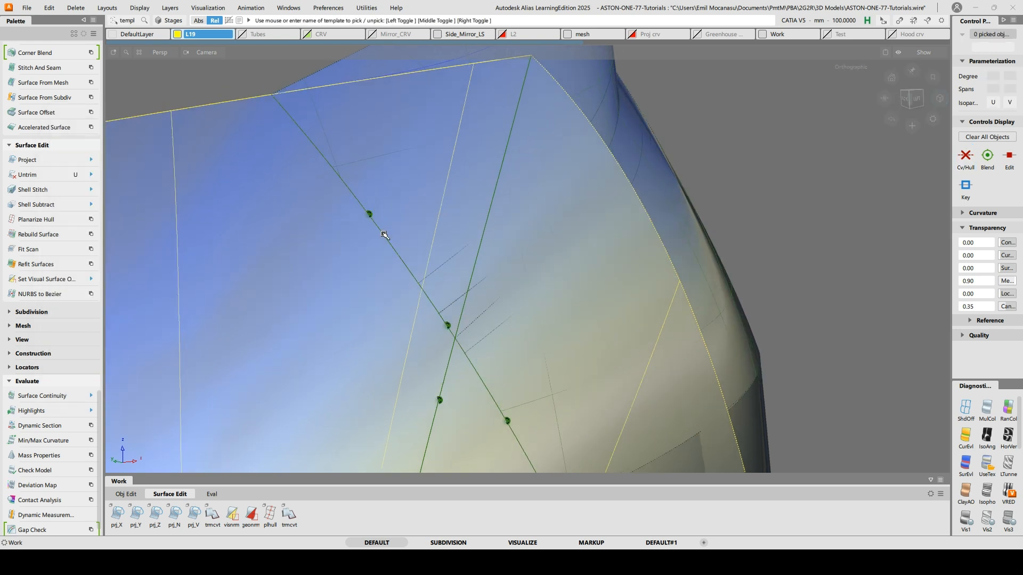
key(q)
click(328, 74)
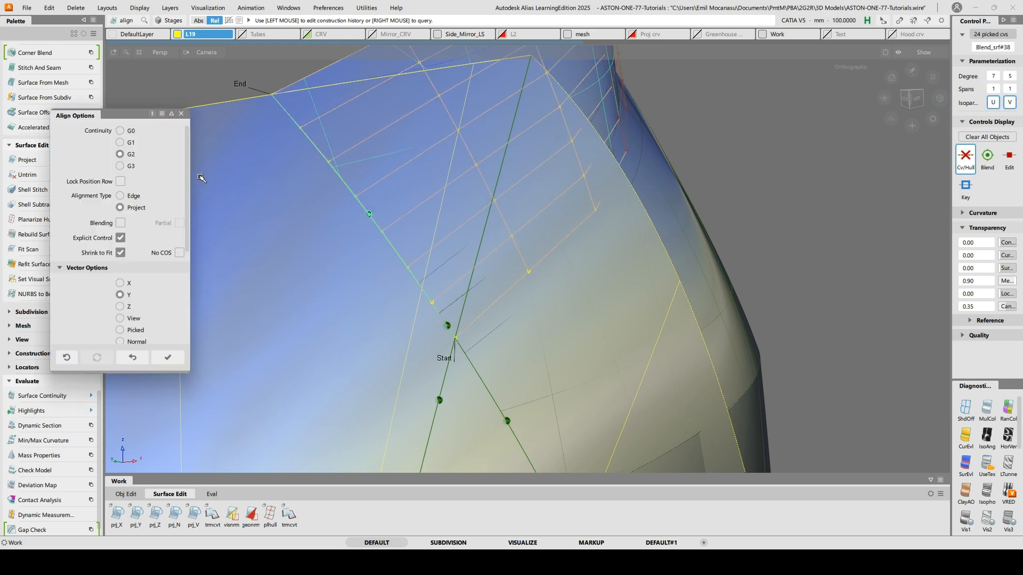
click(133, 197)
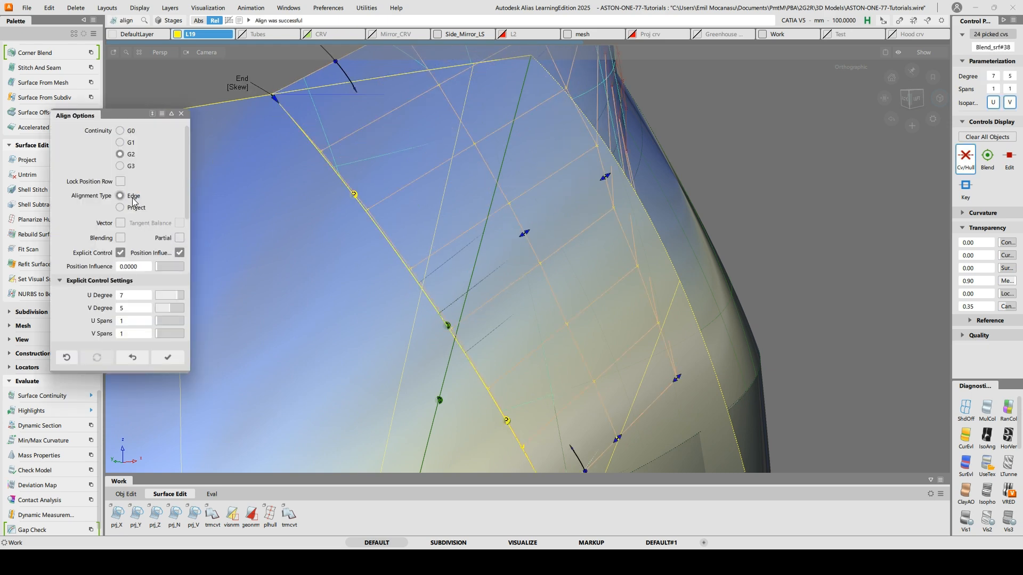
click(180, 238)
alt+shift+drag(559, 269, 518, 292)
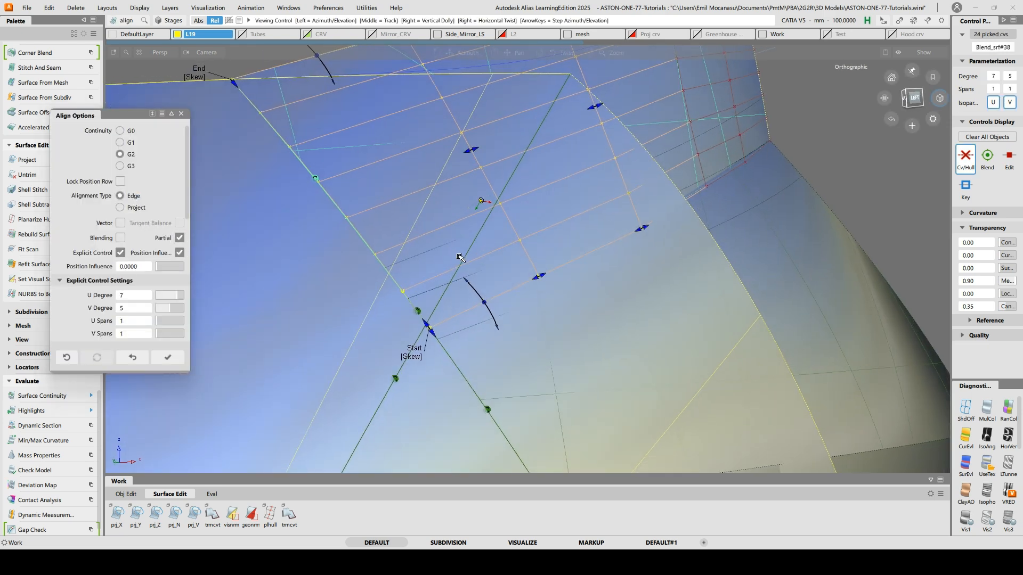
Change the lower blend surface's alignment to the arch to Edge type and enable Partial
ctrl+shift+drag(468, 222, 479, 201)
key(q)
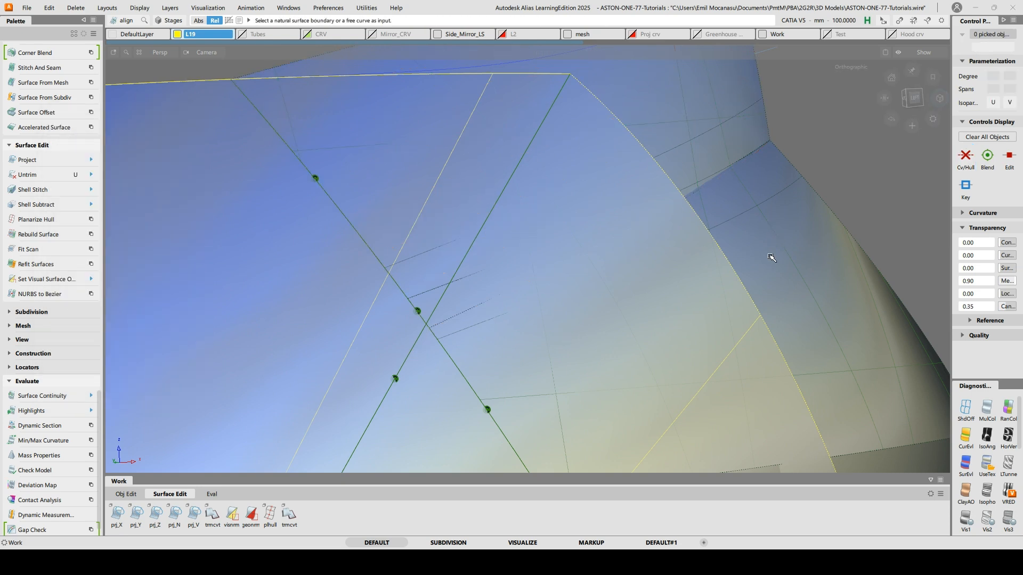
click(762, 270)
click(128, 201)
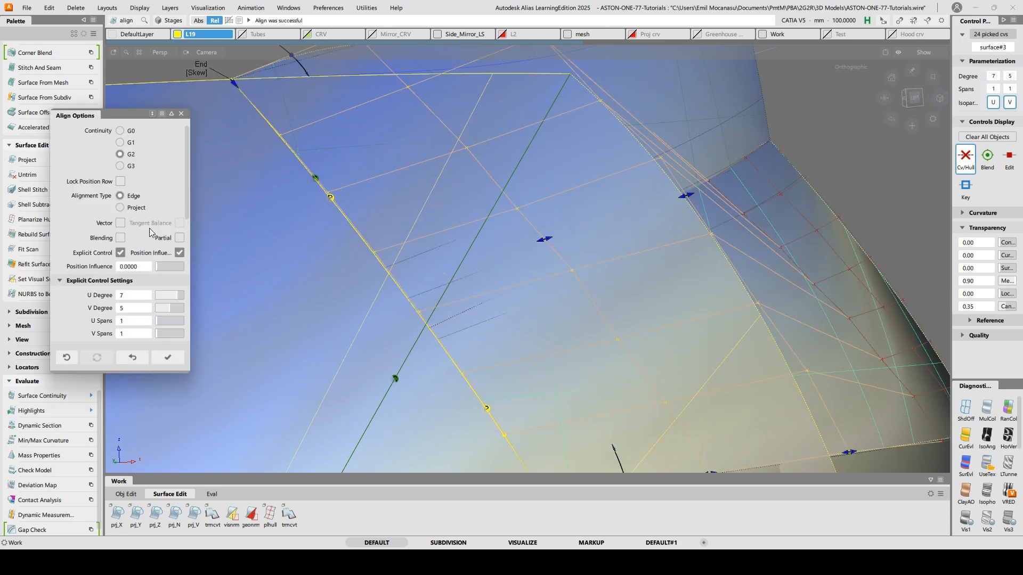
click(180, 238)
Try to project a curve along Y onto the lower arch surface beneath the blend
alt+shift+drag(439, 164, 546, 248)
alt+shift+drag(603, 264, 441, 357)
click(446, 326)
key(space)
key(space)
alt+shift+drag(446, 319, 527, 297)
ctrl+shift+drag(440, 283, 440, 261)
alt+shift+drag(544, 264, 515, 250)
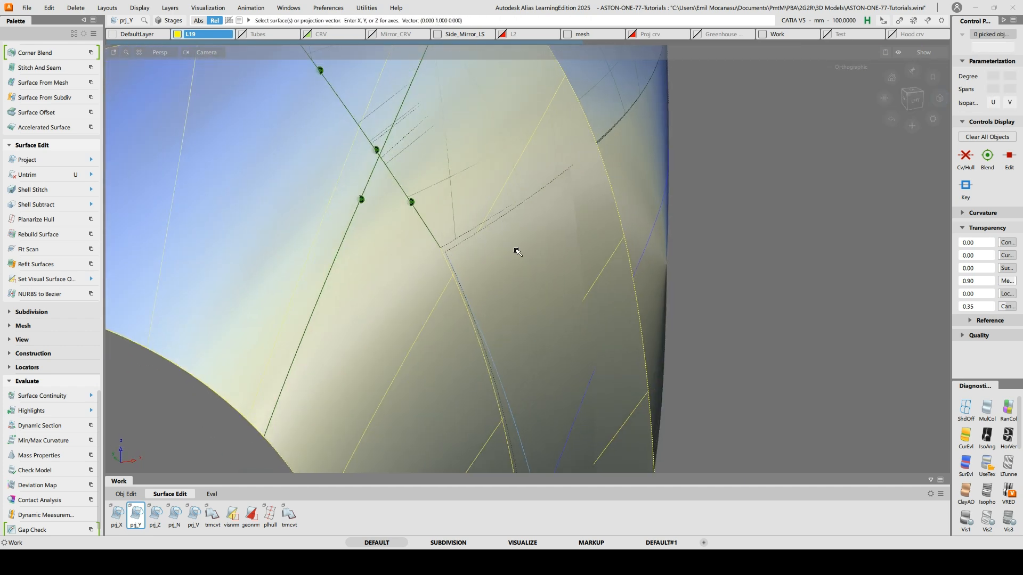
ctrl+shift+drag(497, 339, 535, 325)
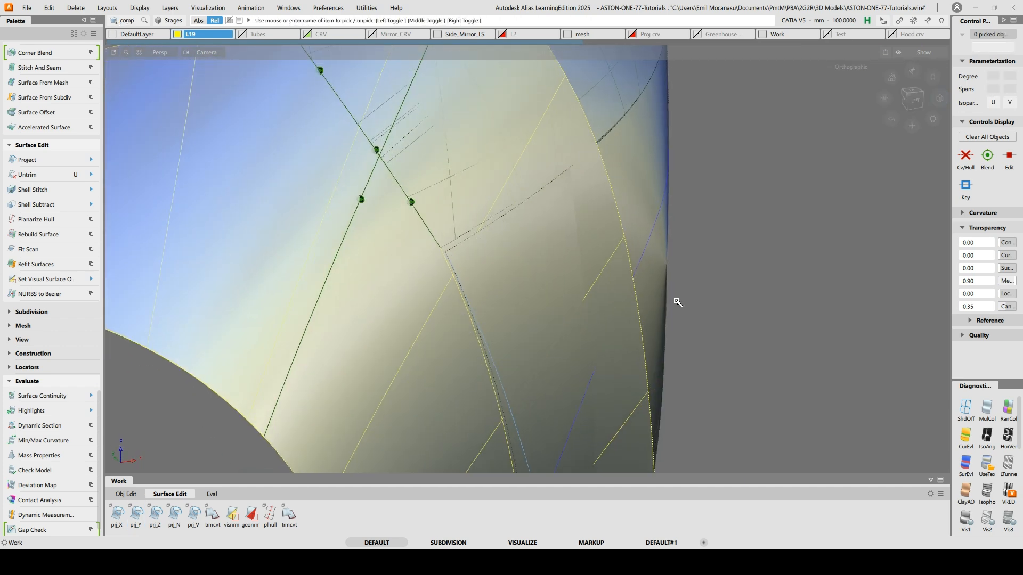
Open the Object Lister and align the lowest rear surface's edge to the arch with G2, changing the alignment from Project to Edge
key(ctrl+4)
ctrl+shift+drag(509, 269, 458, 256)
click(476, 321)
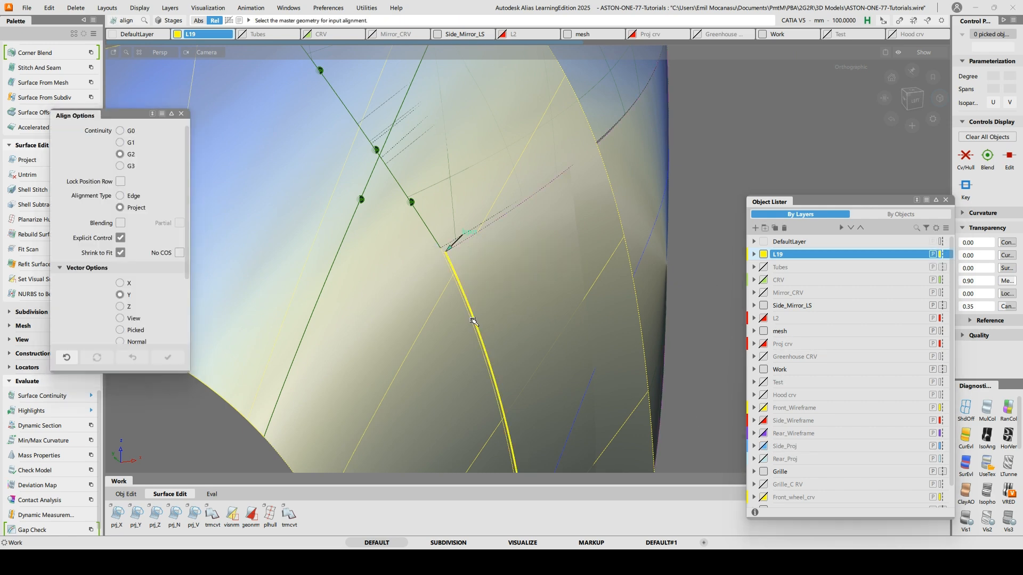
click(473, 321)
alt+shift+drag(468, 180, 301, 249)
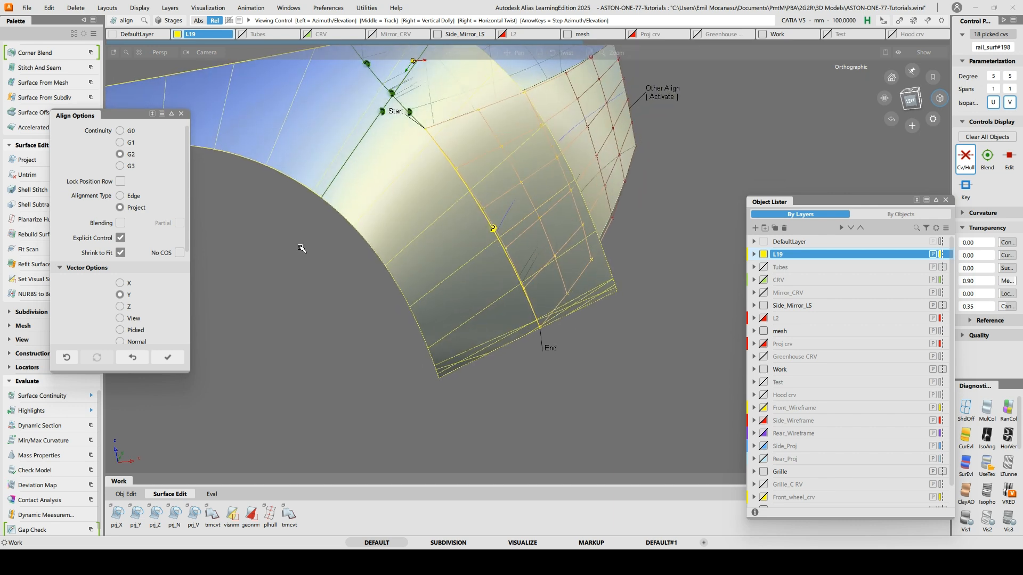
click(121, 196)
alt+shift+drag(426, 202, 423, 206)
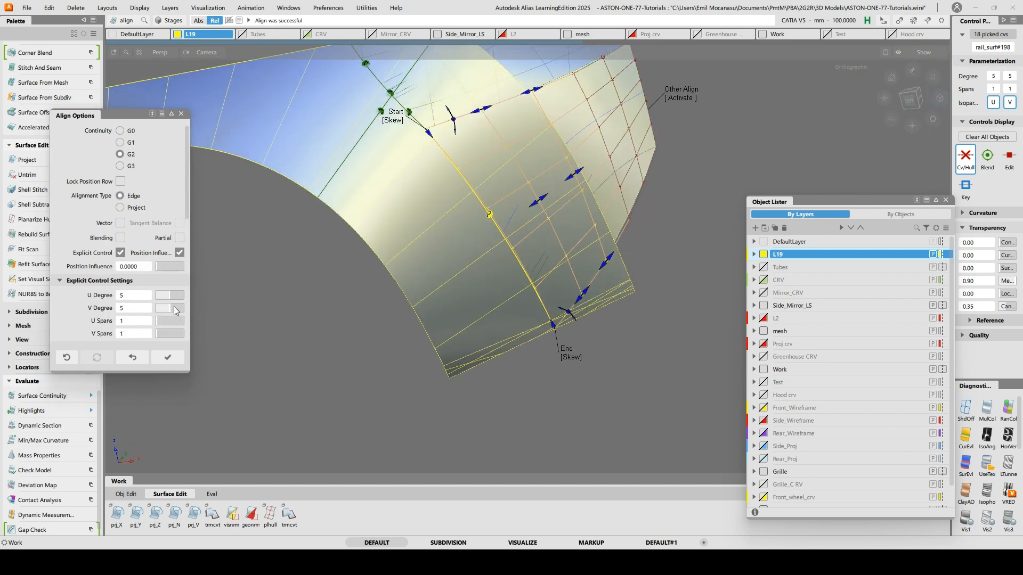
Try V Degree 7 and 8 with Position Influence 1 and 0 on the lowest rear surface's alignment, then set V Degree to 5
drag(170, 310, 175, 312)
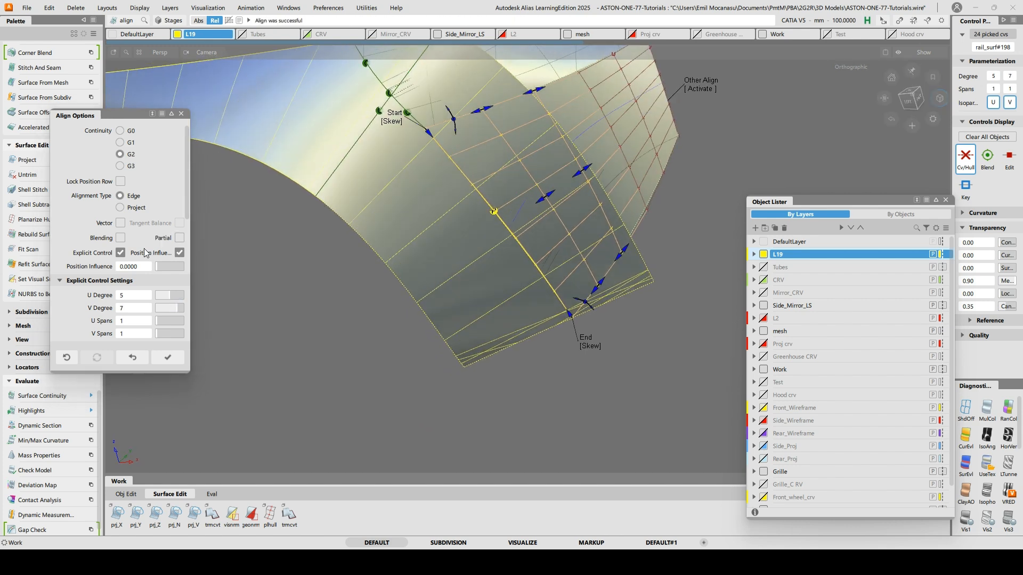
drag(164, 268, 455, 266)
alt+shift+drag(394, 247, 519, 224)
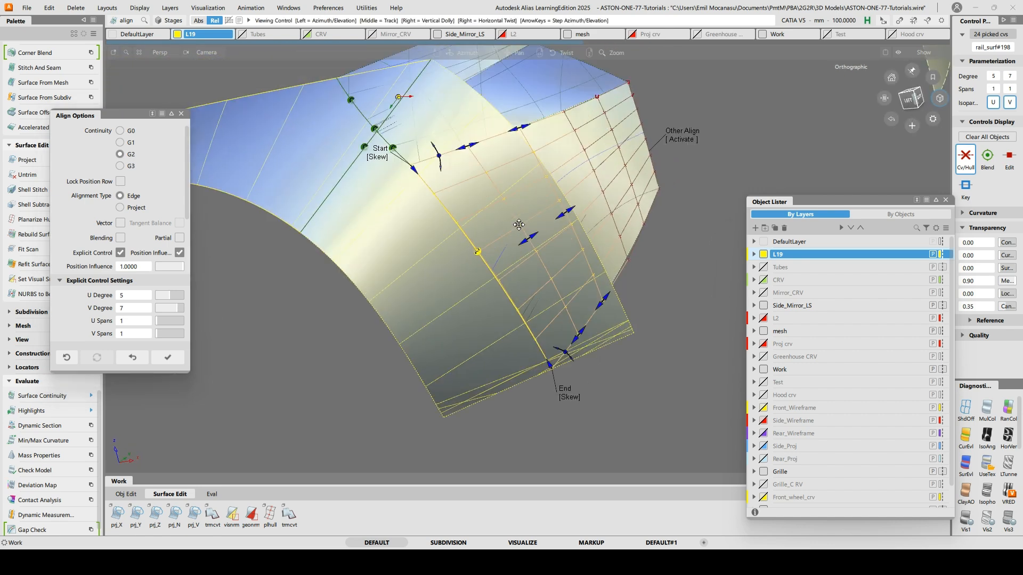
alt+shift+middle_drag(519, 224, 496, 268)
alt+shift+drag(495, 268, 513, 298)
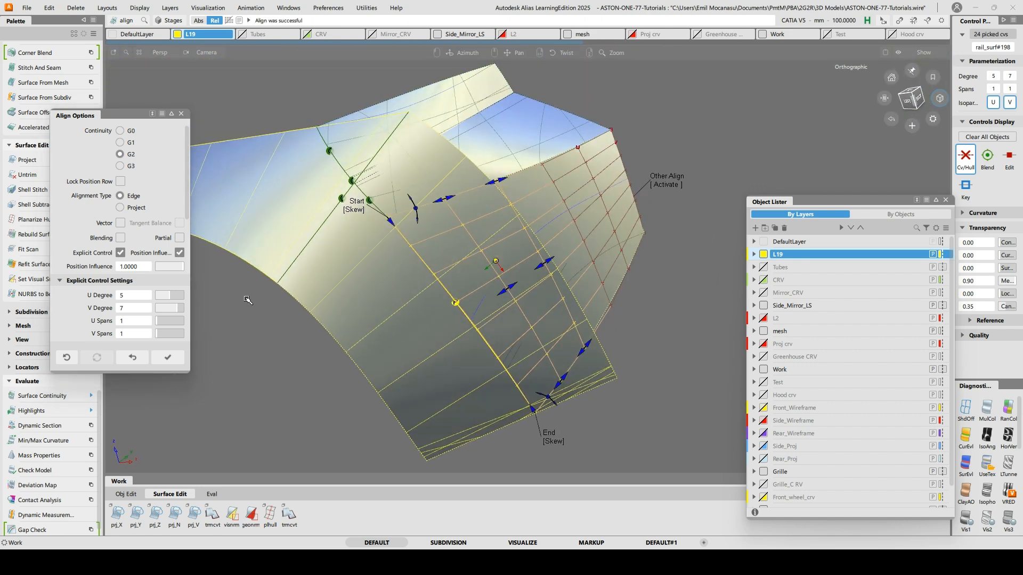
click(178, 309)
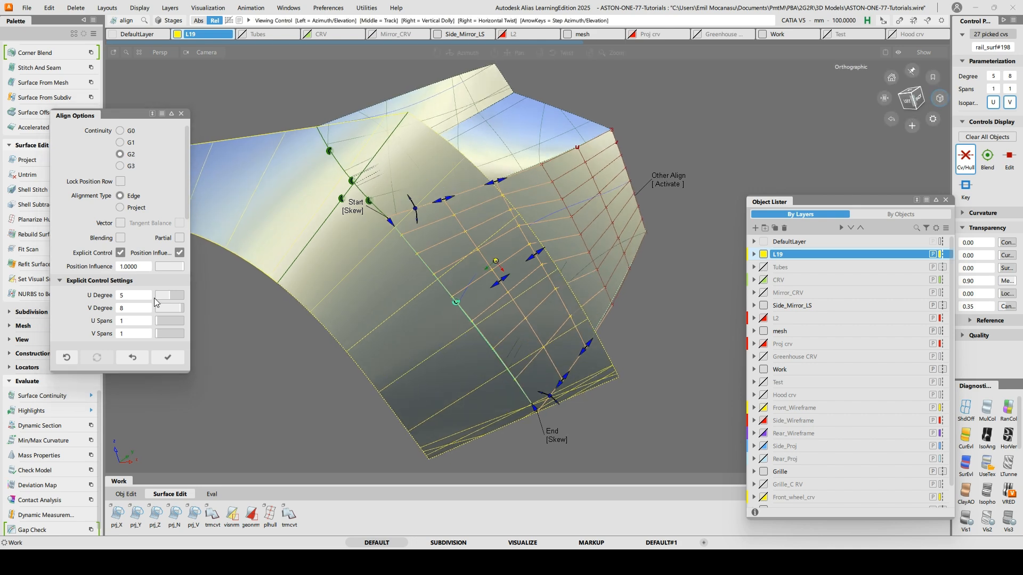
drag(182, 267, 156, 267)
alt+shift+drag(438, 242, 430, 266)
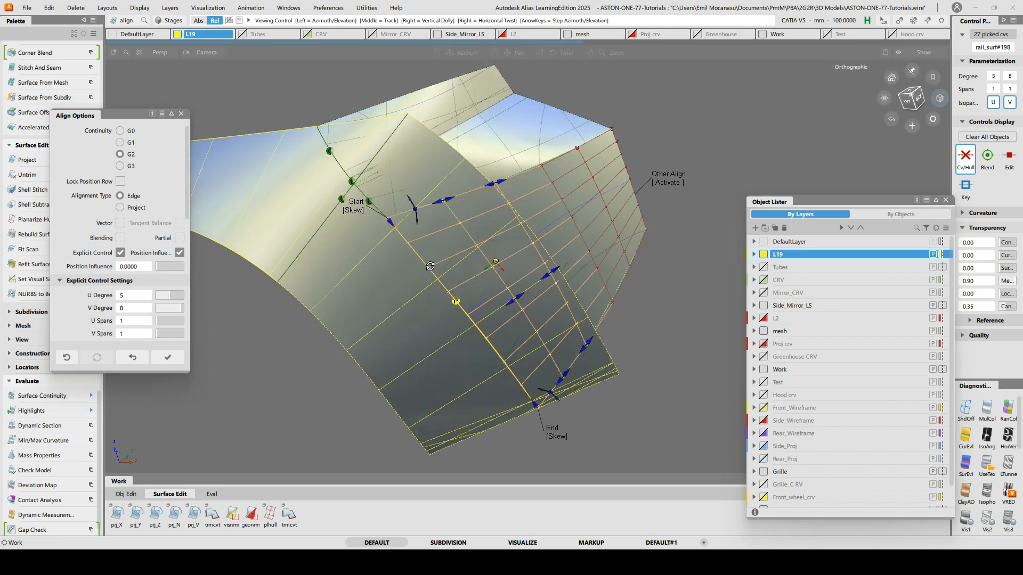
drag(181, 311, 174, 310)
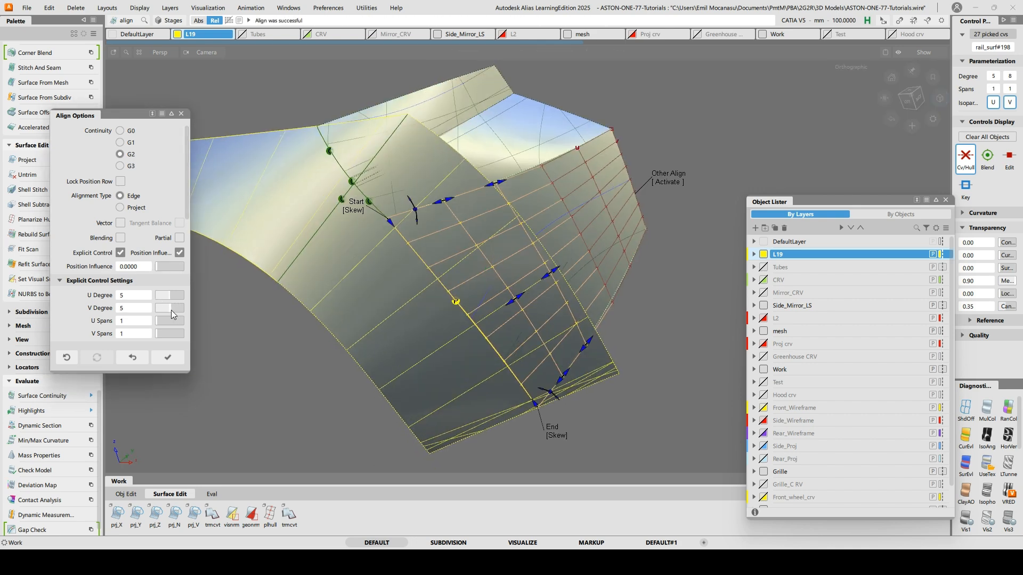
Delete the curve on surface where the lowest rear surface meets the arch
alt+shift+drag(442, 299, 393, 246)
click(420, 272)
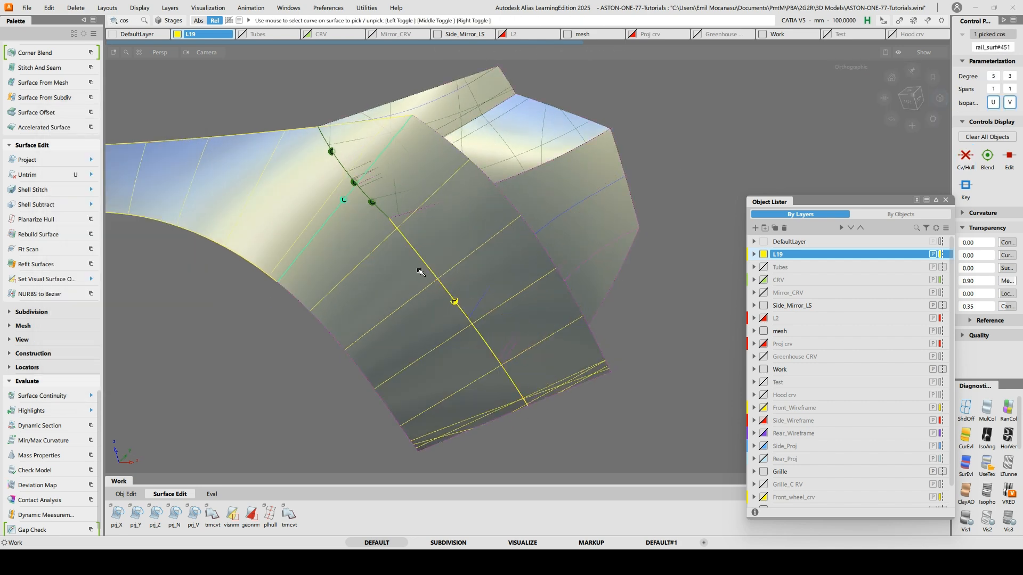
click(421, 272)
Align the lowest rear surface's edge to the arch again with G2 continuity, using Project alignment along the Normal vector
ctrl+shift+drag(428, 172, 428, 172)
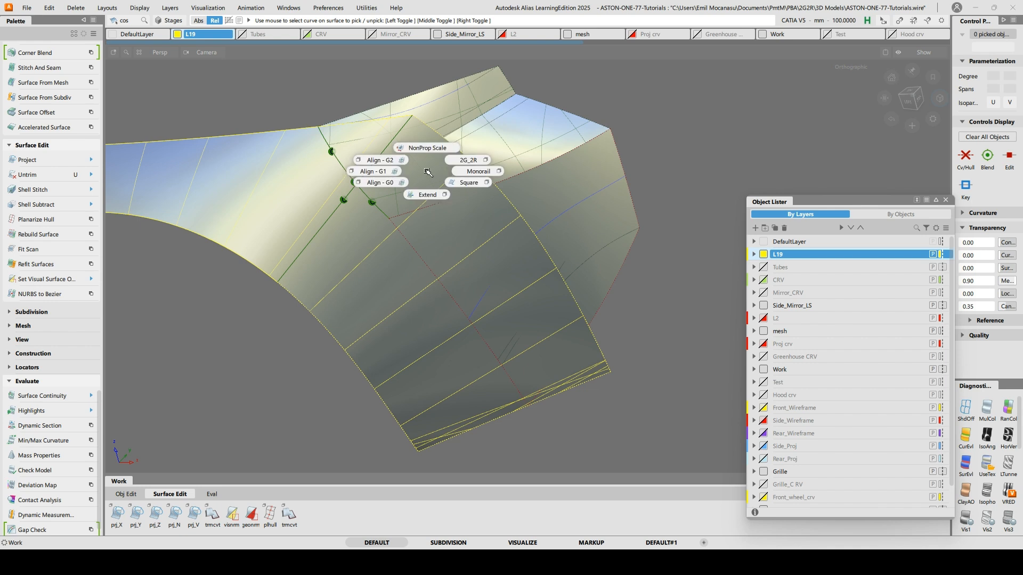
click(385, 172)
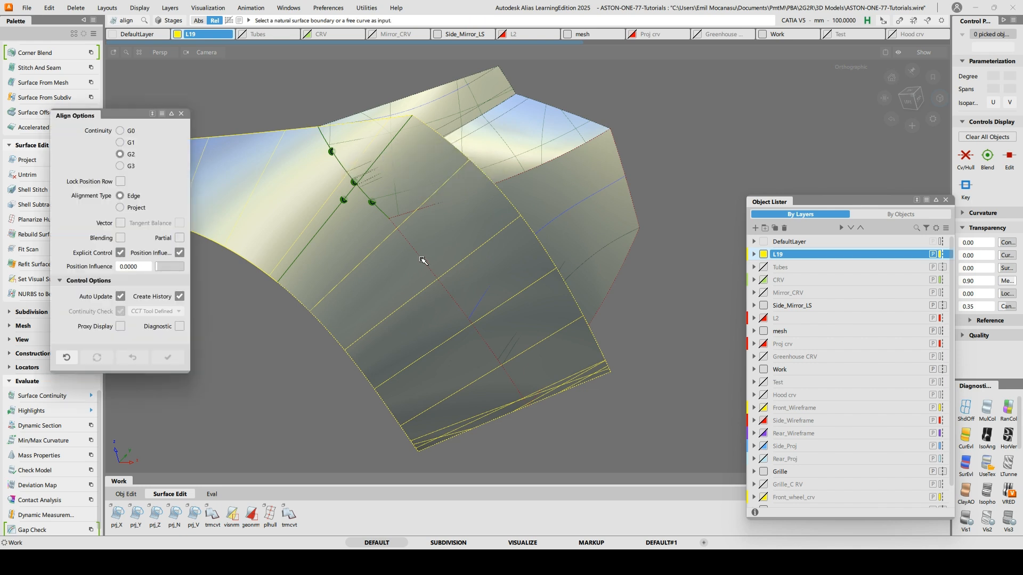
click(422, 260)
click(120, 208)
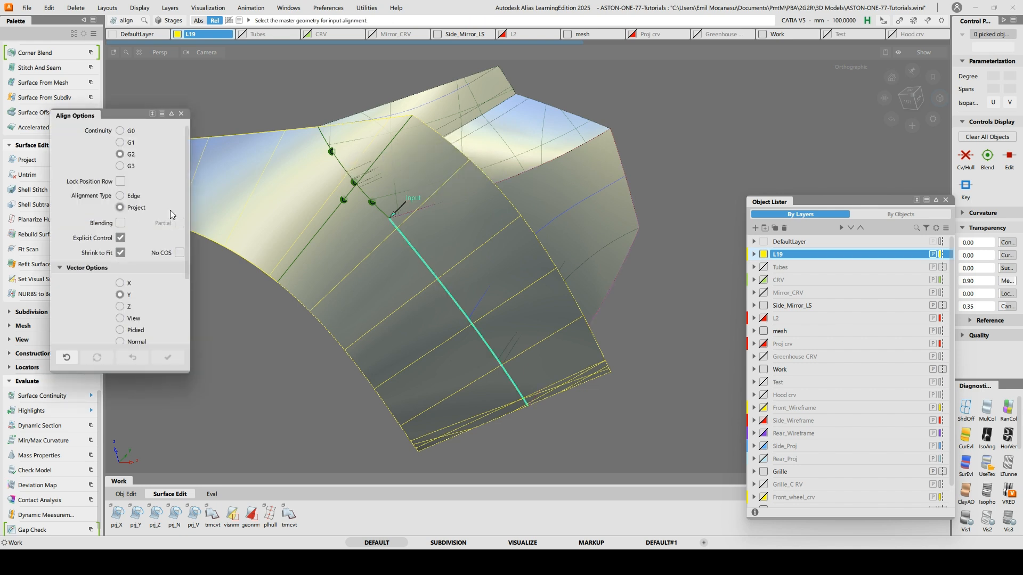
click(390, 289)
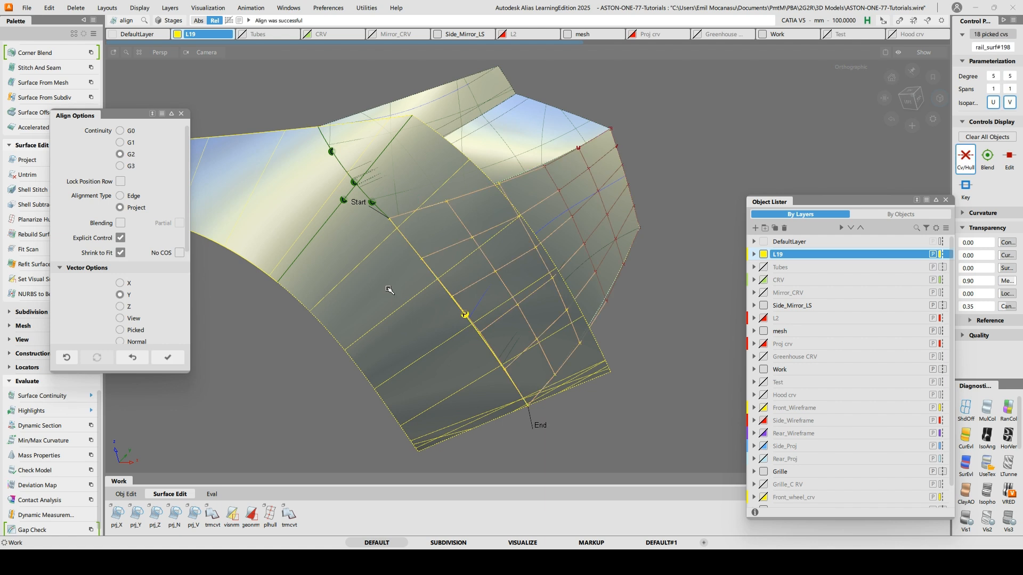
click(134, 343)
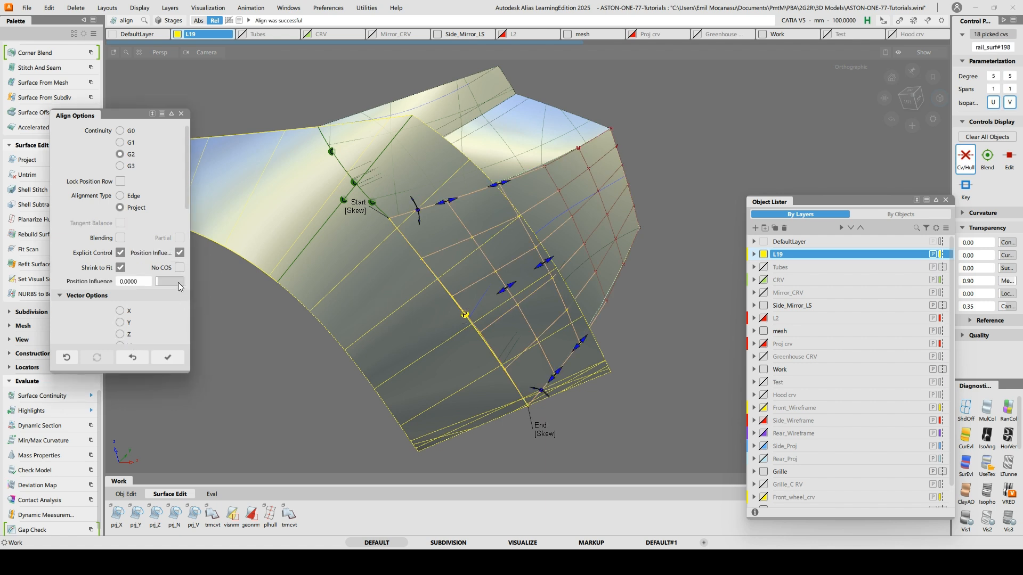
Set V Degree to 8 in the lowest rear surface's alignment
click(158, 285)
scroll(153, 313, down, 5)
scroll(152, 306, down, 2)
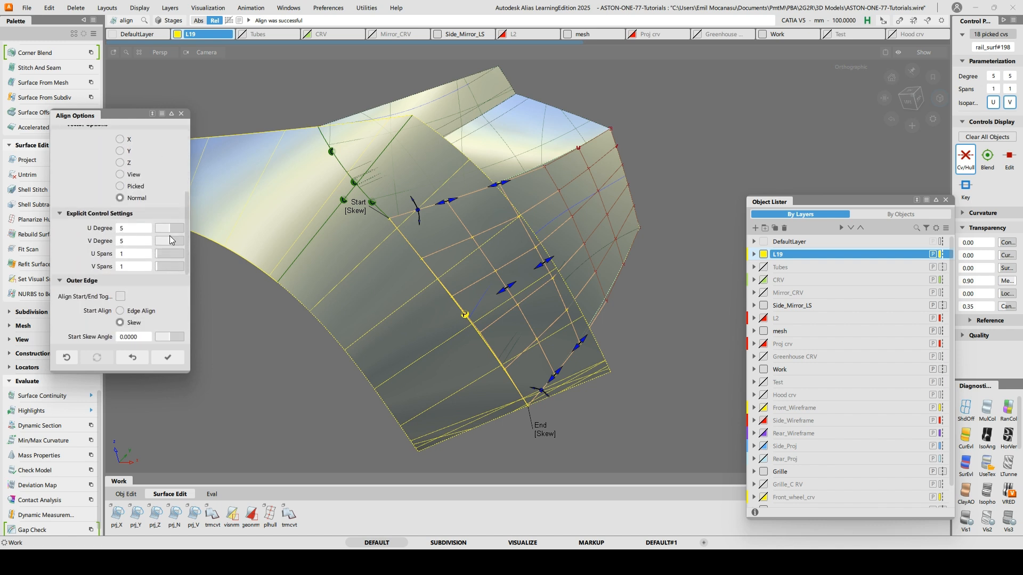
drag(173, 241, 173, 241)
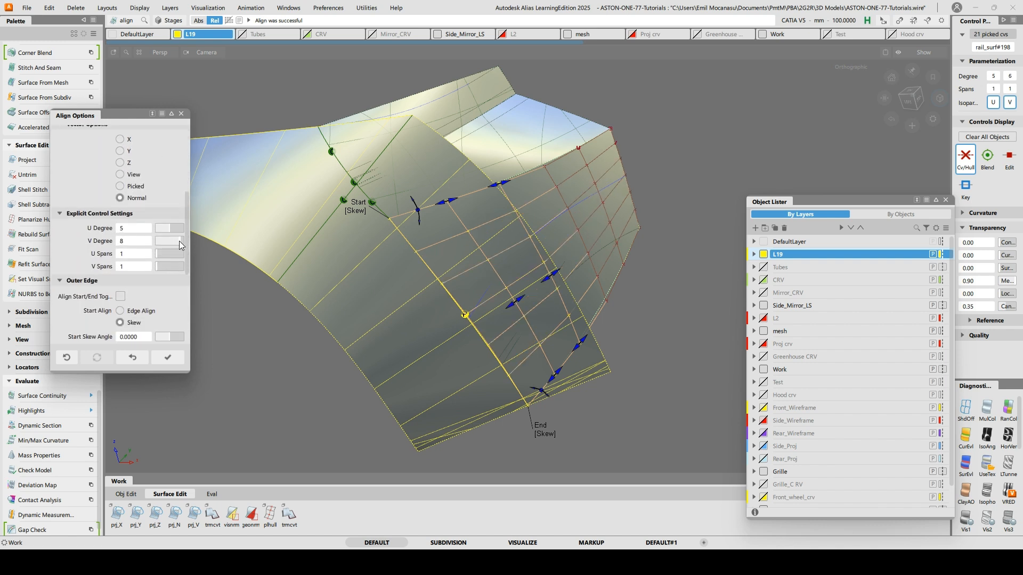
click(178, 241)
alt+shift+drag(443, 290, 421, 261)
Trim the lower and upper arch surfaces at the curve, keeping the portions beside the wheel opening
ctrl+shift+drag(331, 296, 331, 318)
mouse_move(436, 318)
alt+shift+mouse_down()
mouse_move(440, 285)
mouse_move(435, 315)
alt+shift+mouse_up()
key(t)
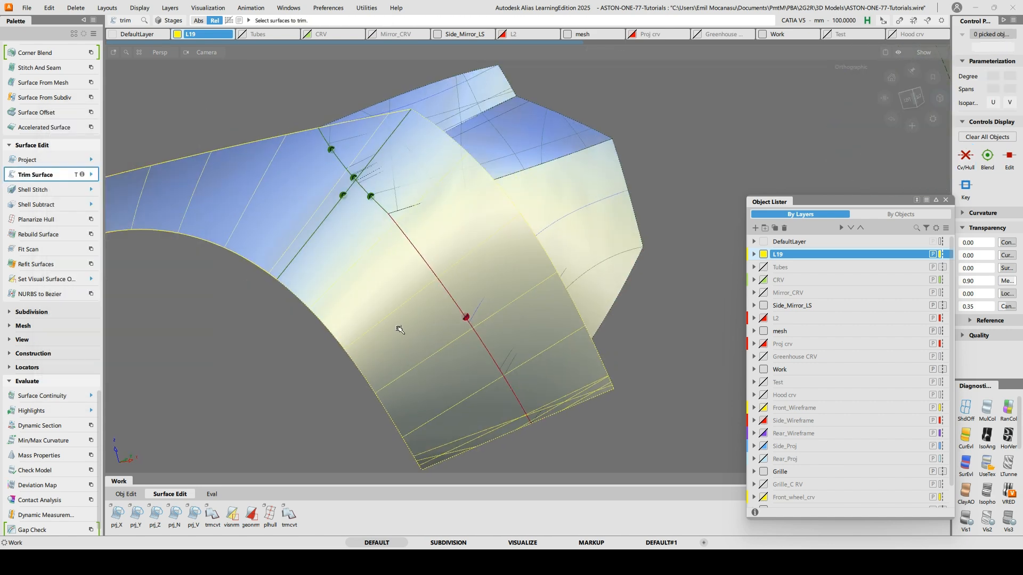
click(397, 327)
key(space)
click(296, 201)
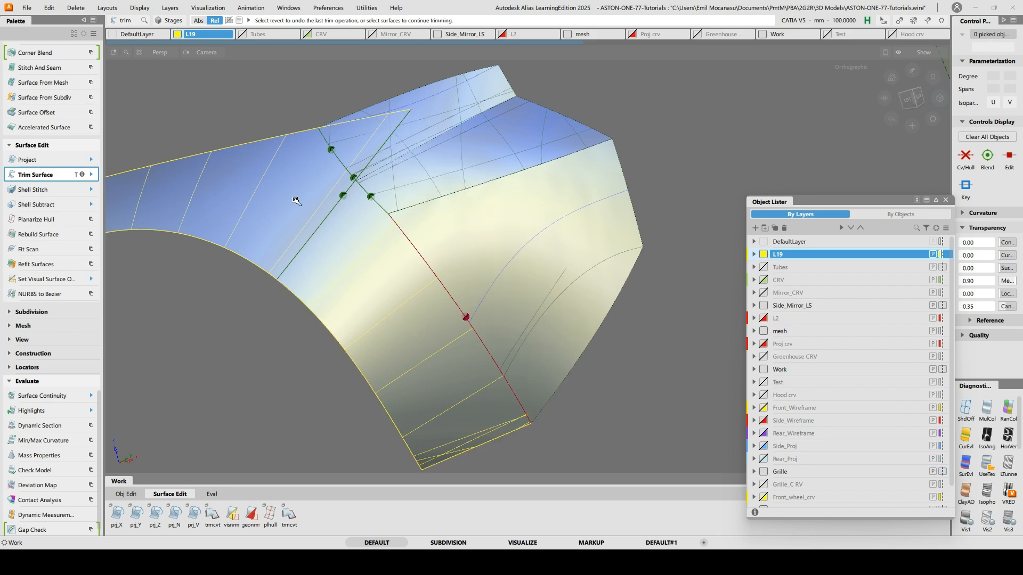
key(space)
alt+shift+drag(591, 139, 463, 235)
Delete the continuity locators along the arch seams
ctrl+shift+right_click(339, 154)
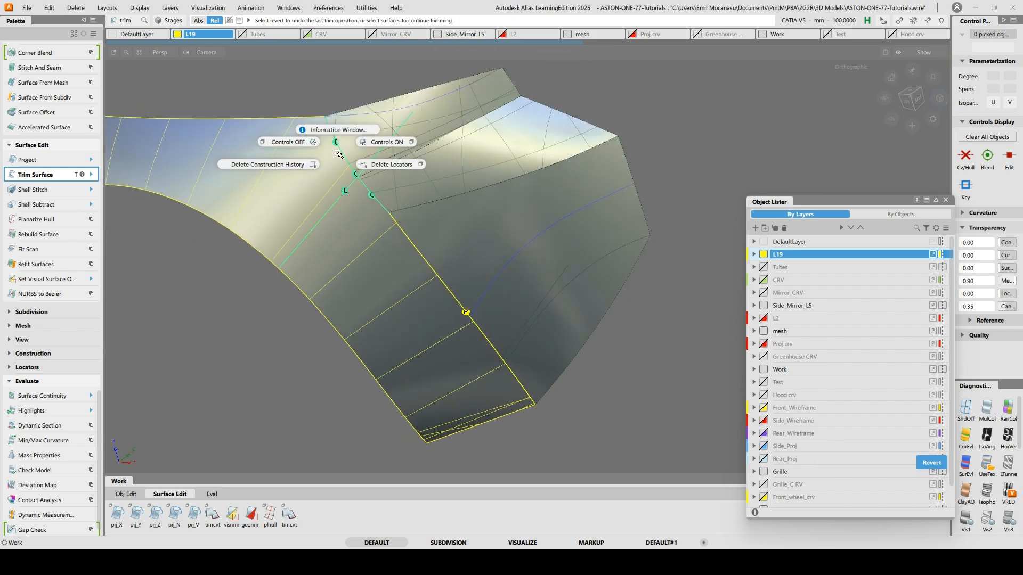
ctrl+shift+right_drag(378, 167, 379, 167)
alt+shift+drag(380, 176, 564, 226)
alt+shift+right_drag(564, 226, 555, 187)
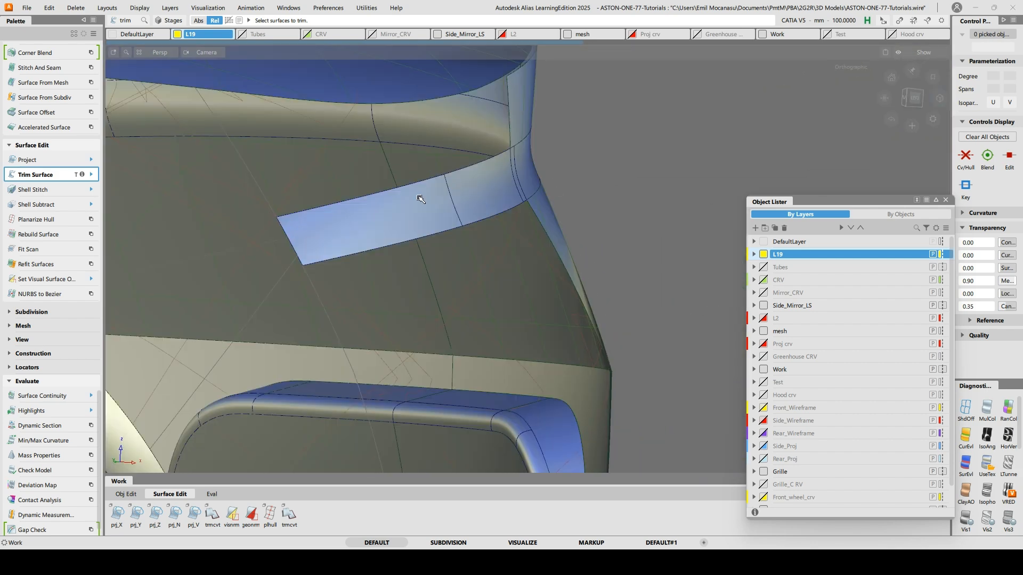
Bring the hidden narrow strip surfaces back into view together with the arch and rear blend surfaces
ctrl+shift+drag(419, 198, 414, 221)
click(421, 220)
click(480, 207)
alt+shift+drag(649, 196, 629, 192)
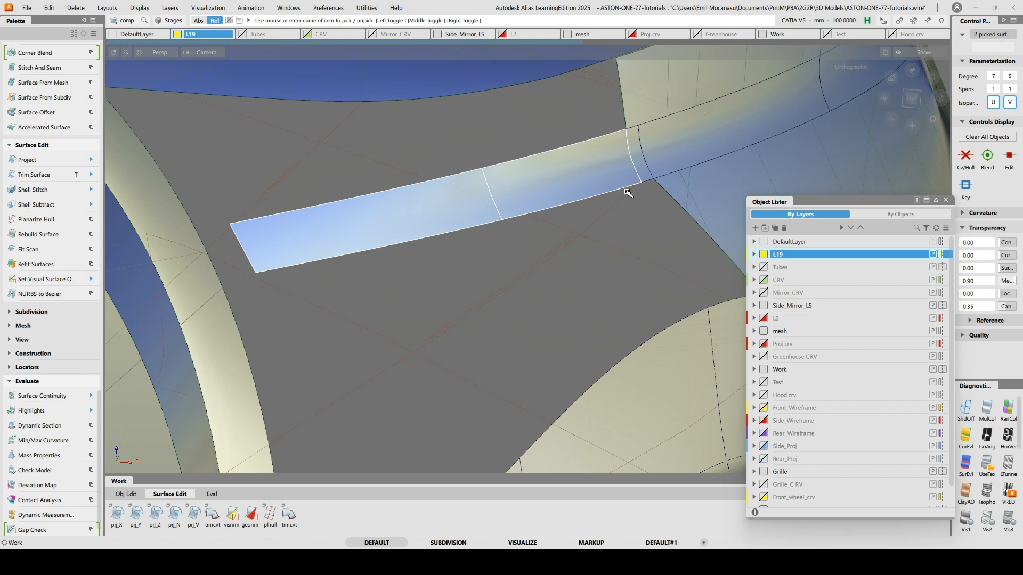
click(639, 159)
key(alt+i)
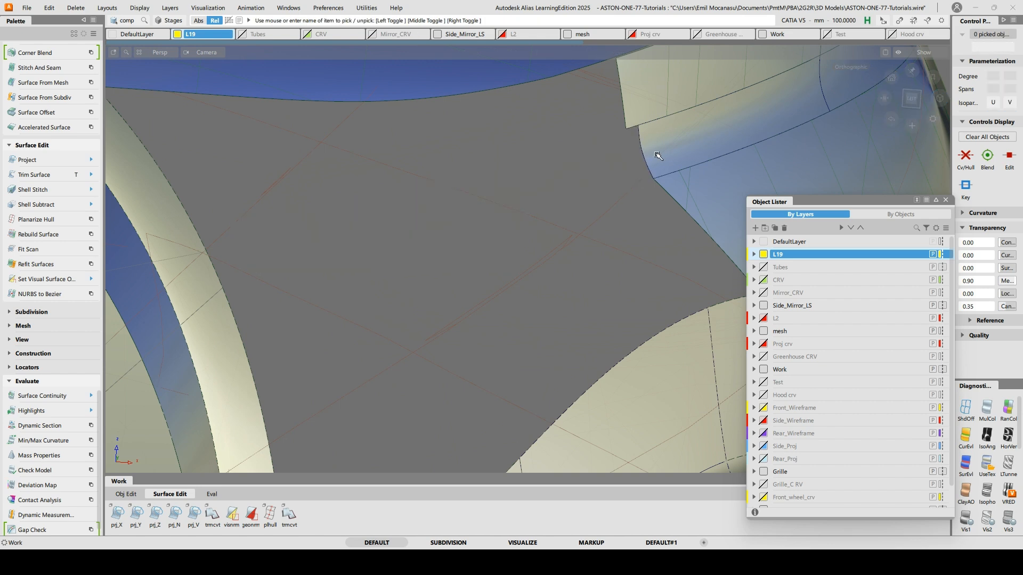
key(alt+v)
alt+shift+drag(594, 150, 564, 154)
ctrl+shift+drag(423, 221, 374, 210)
click(462, 231)
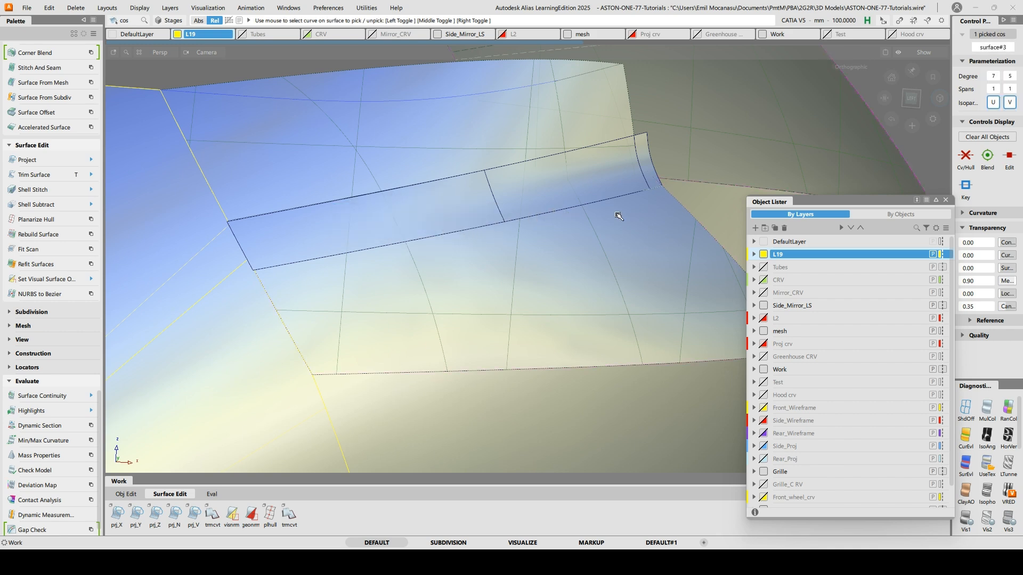
alt+shift+drag(618, 215, 687, 202)
click(457, 132)
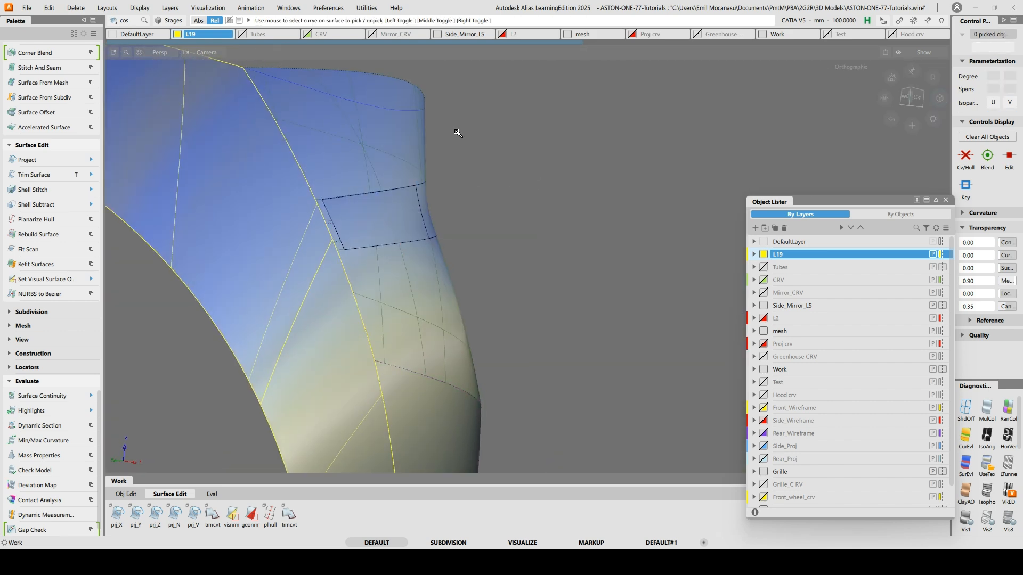
Align the long strip's lower edge to the lower blend surface with G2 continuity, using Edge type with Partial enabled
alt+shift+drag(538, 169, 453, 184)
alt+shift+right_drag(452, 184, 378, 184)
click(354, 245)
click(356, 247)
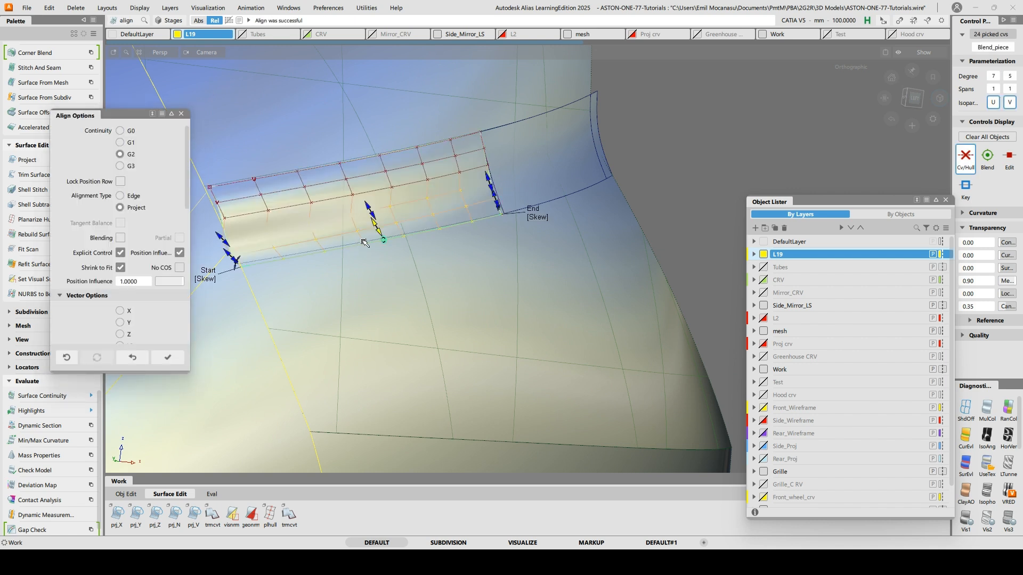
click(120, 195)
click(179, 237)
alt+shift+drag(581, 216, 603, 200)
click(610, 195)
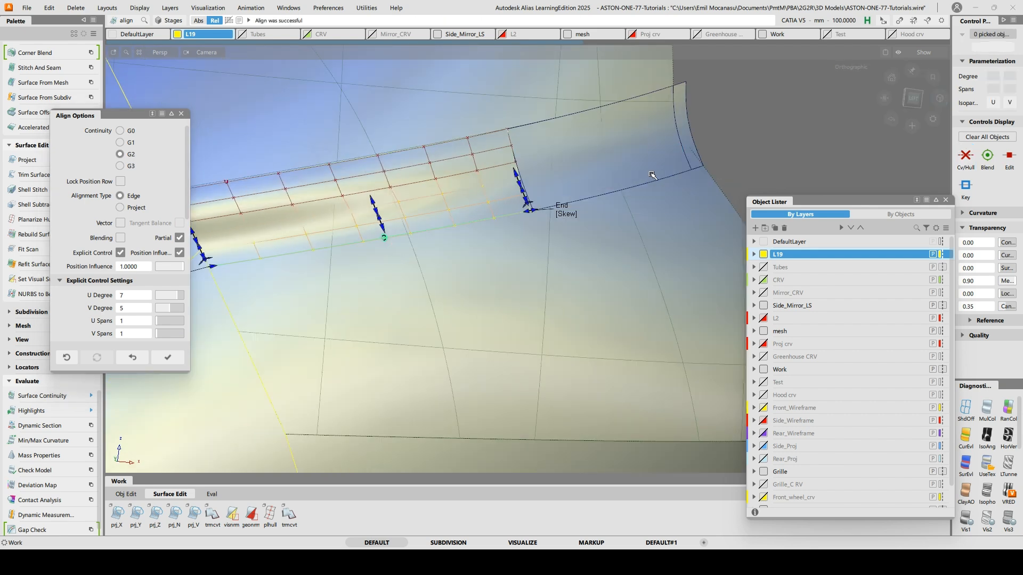
Align the middle strip's lower edge to the lower blend surface with G2 continuity, using Edge type with Partial enabled
ctrl+shift+drag(644, 173, 643, 156)
click(168, 357)
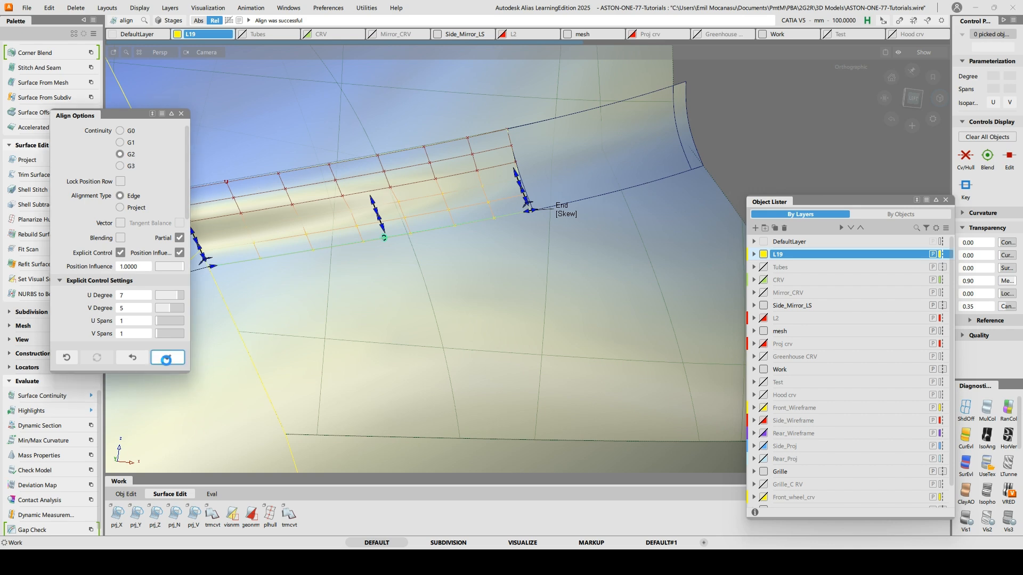
click(644, 187)
click(644, 188)
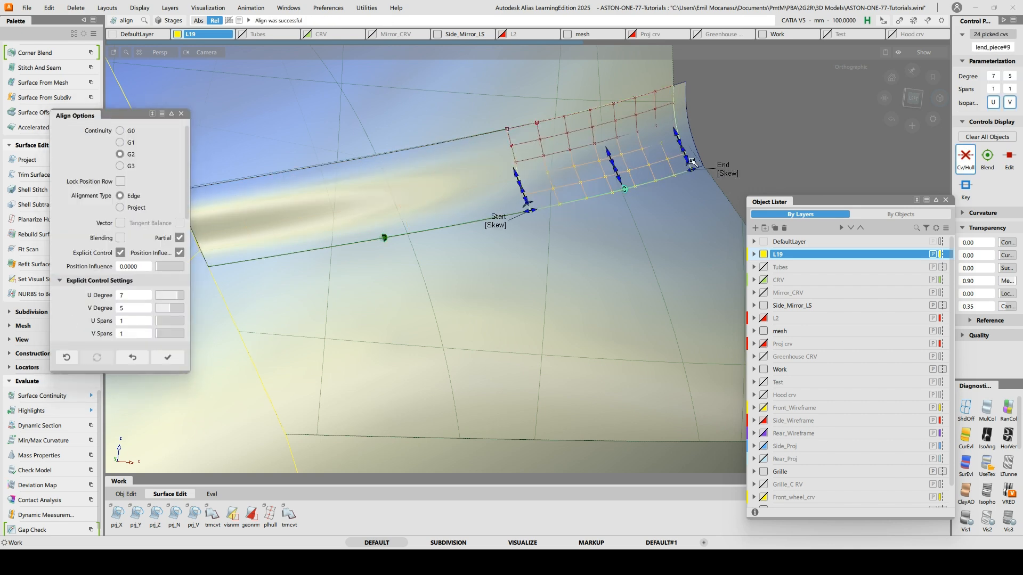
Align the narrow end strip's lower edge to the lower blend surface with G2 continuity
alt+shift+drag(644, 188, 740, 133)
alt+shift+middle_drag(741, 133, 410, 242)
key(space)
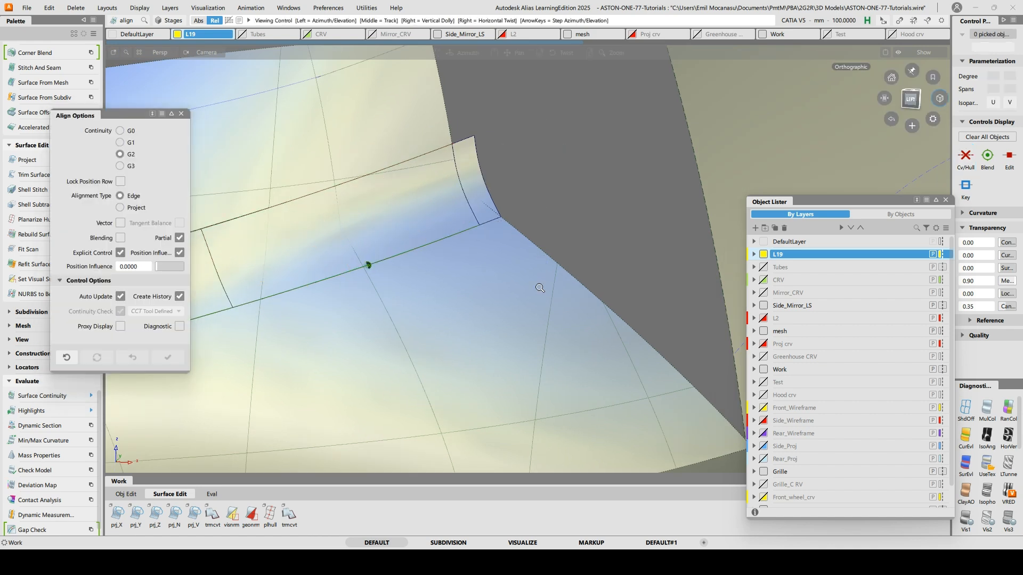
alt+shift+right_drag(544, 258, 586, 250)
click(463, 186)
click(463, 187)
Align the long strip's upper edge to the upper blend surface with G2 continuity and set the alignment's start to Edge
ctrl+shift+drag(595, 152, 592, 133)
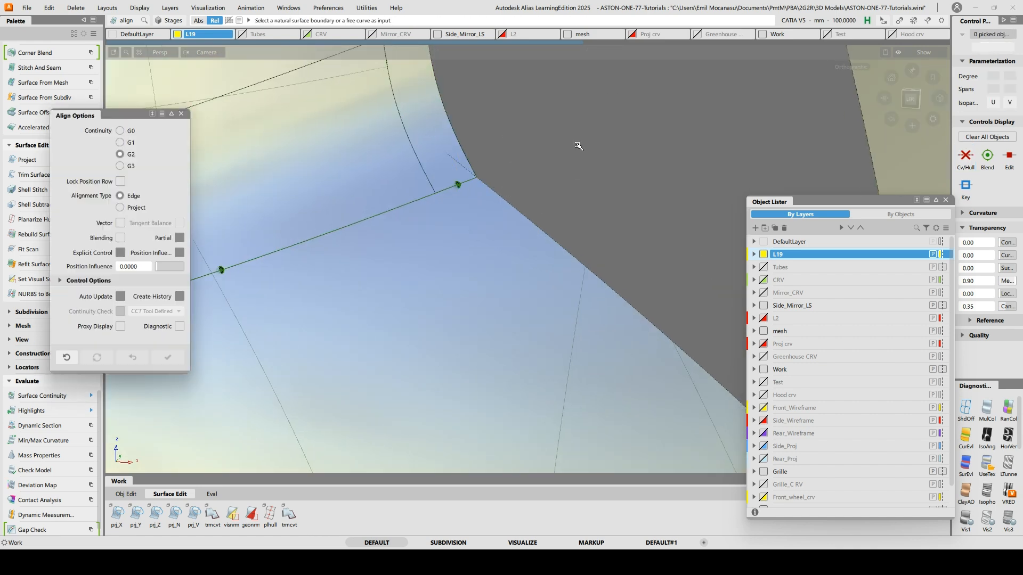
alt+shift+right_drag(593, 133, 538, 165)
alt+shift+middle_drag(538, 165, 687, 183)
alt+shift+drag(687, 182, 338, 260)
alt+shift+middle_drag(337, 260, 612, 188)
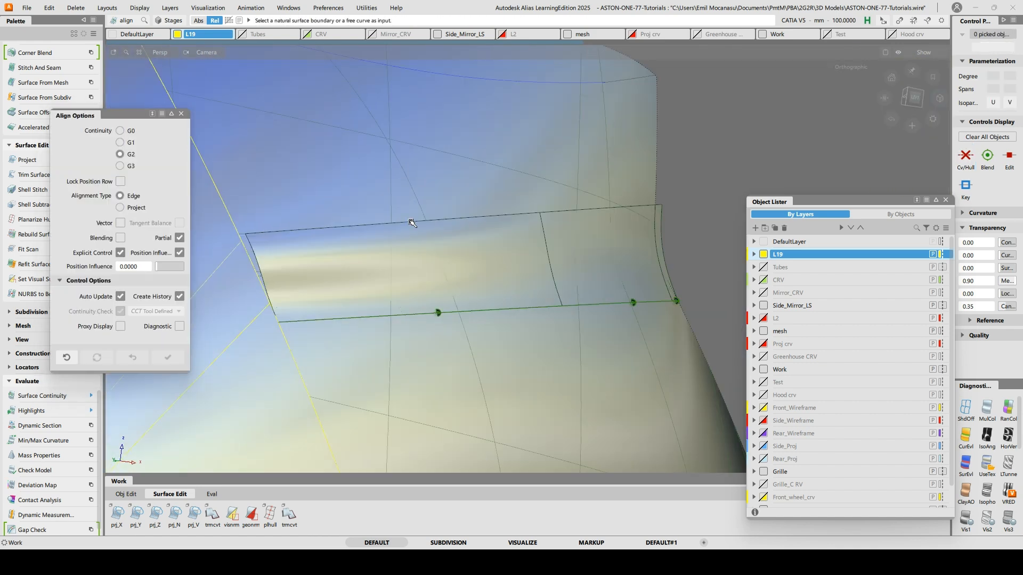
click(414, 226)
alt+shift+drag(414, 226, 293, 248)
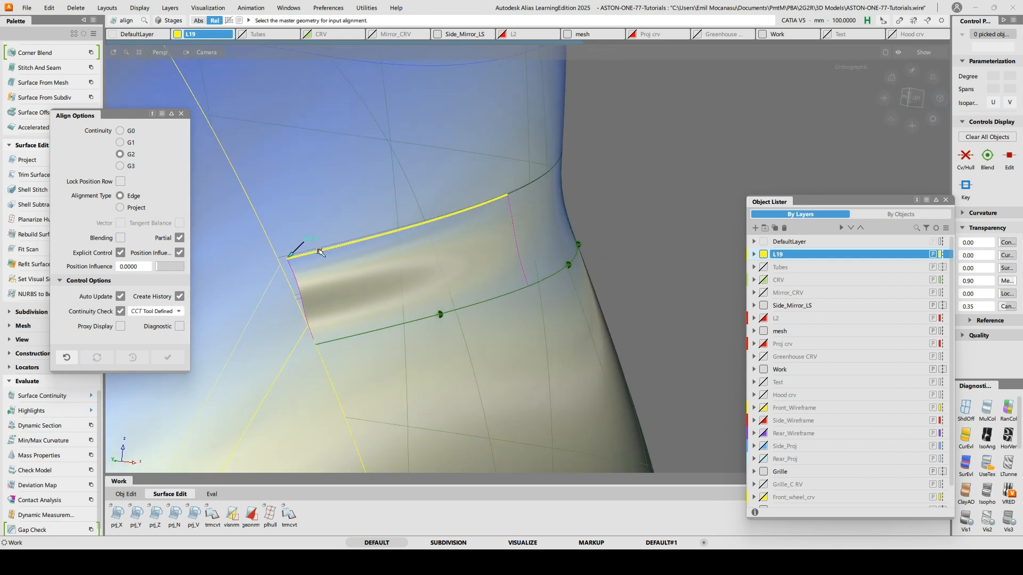
click(320, 250)
click(238, 267)
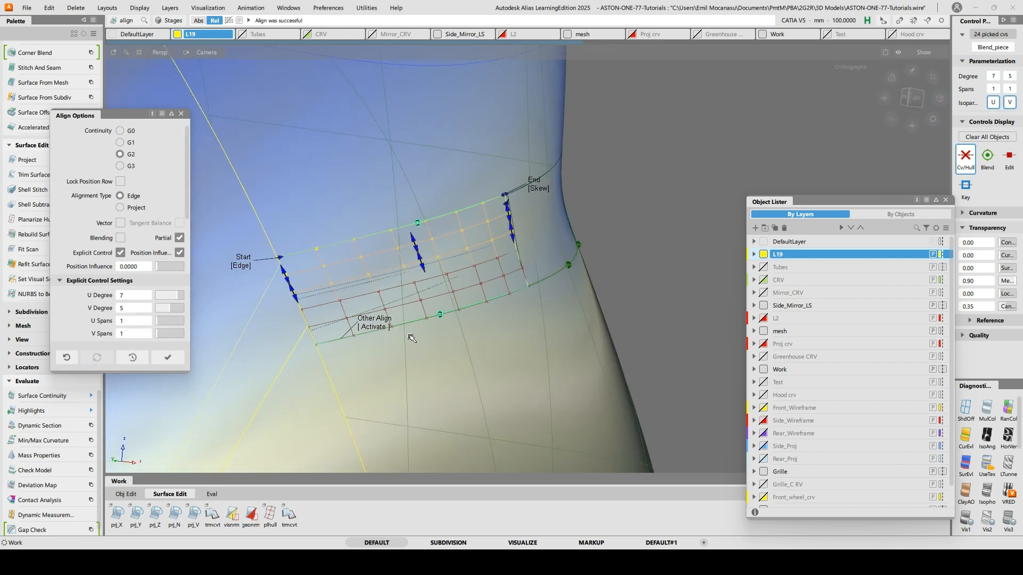
Set the start of the long strip's lower alignment to Edge and its Position Influence to 1.0000
click(383, 330)
click(290, 361)
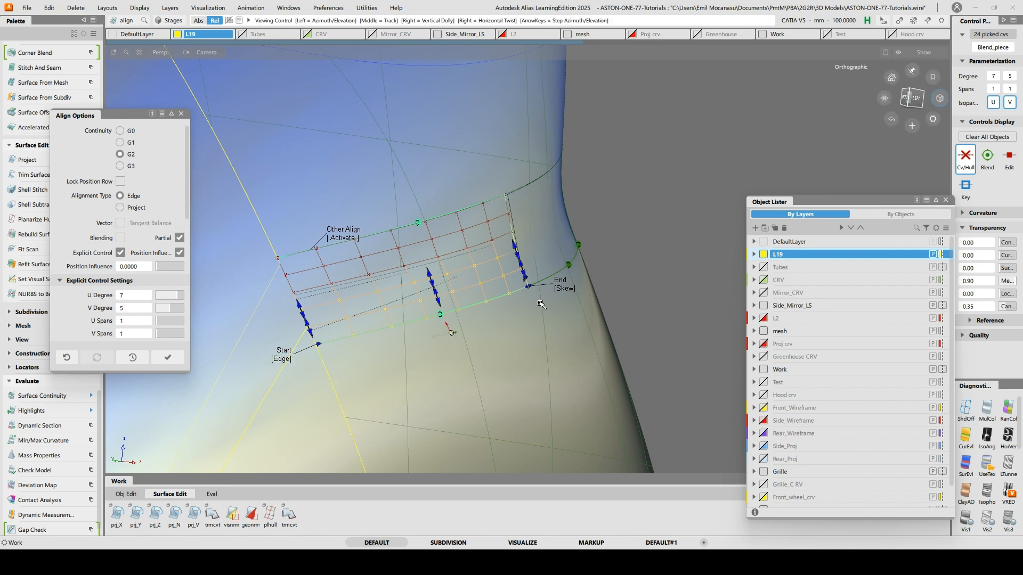
alt+shift+drag(451, 333, 600, 199)
alt+shift+drag(420, 245, 470, 253)
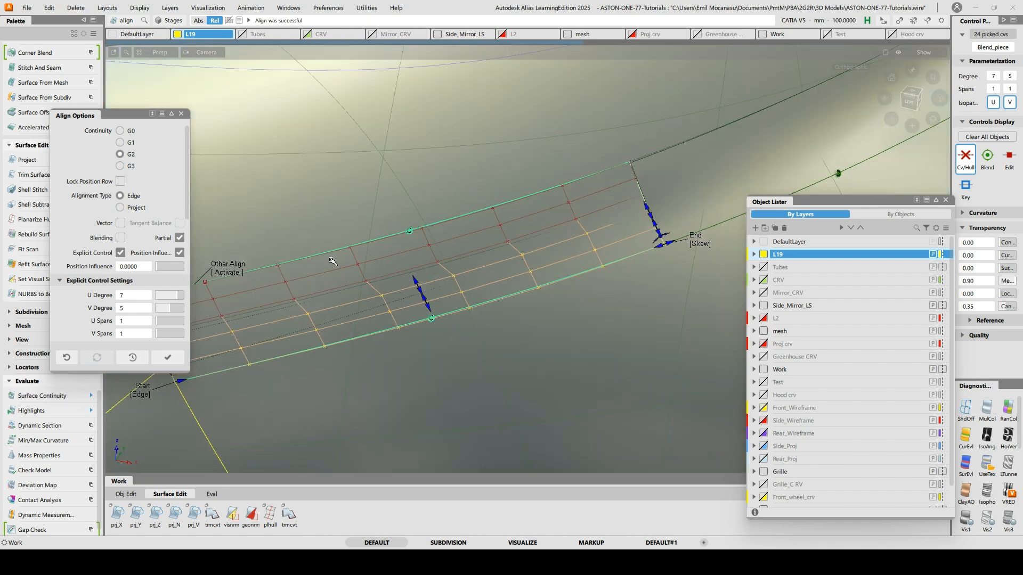
drag(156, 267, 354, 262)
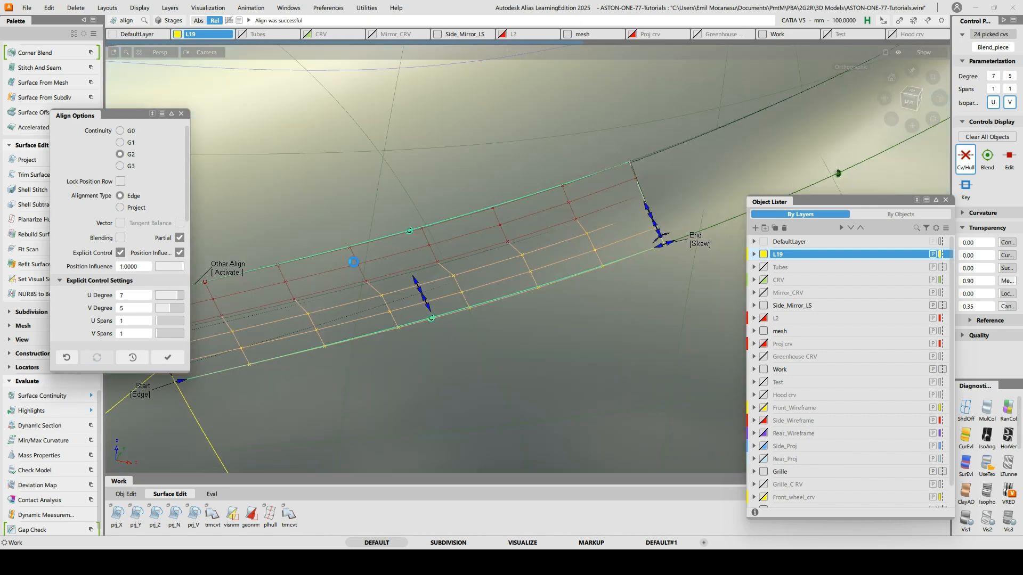
click(235, 276)
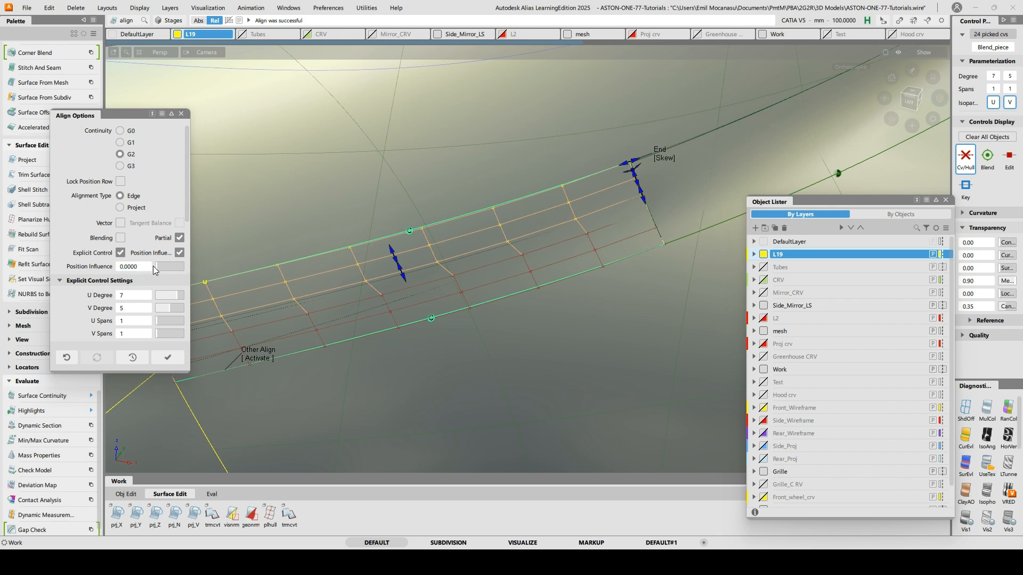
Align the middle strip's upper edge to the upper blend surface with G2 continuity
alt+shift+drag(449, 331, 517, 181)
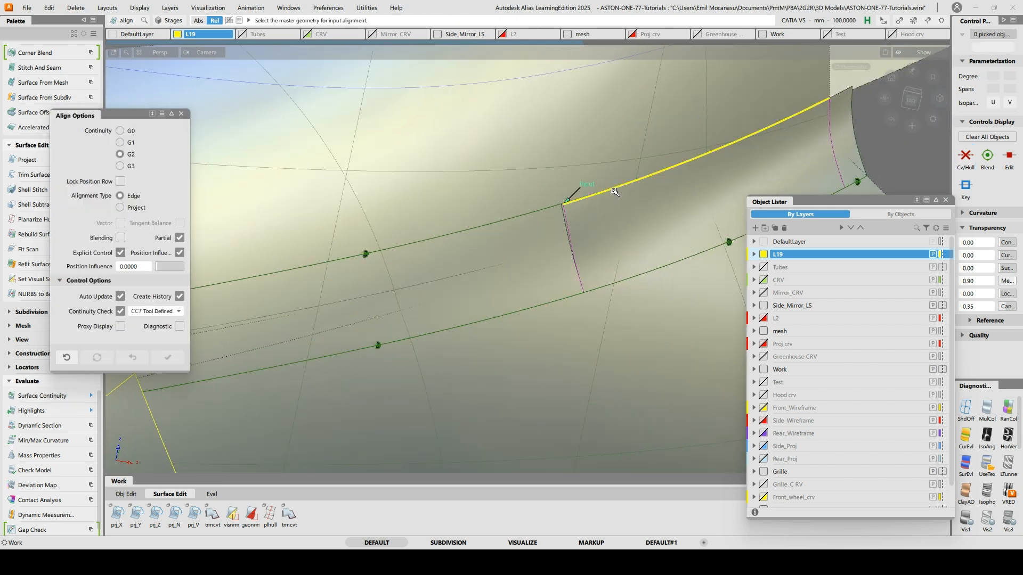
click(612, 190)
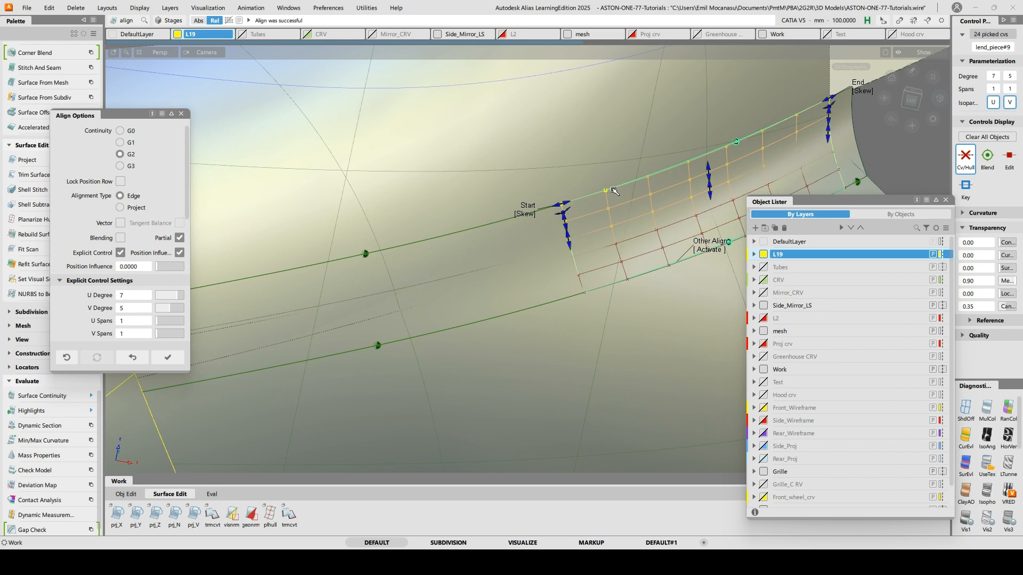
Reopen the long strip's lower alignment for editing and set its Position Influence to 0.0000
alt+shift+middle_drag(650, 196, 420, 237)
alt+shift+drag(420, 238, 538, 213)
alt+shift+middle_drag(539, 212, 418, 315)
alt+shift+drag(418, 315, 417, 349)
ctrl+shift+drag(417, 349, 416, 301)
click(414, 304)
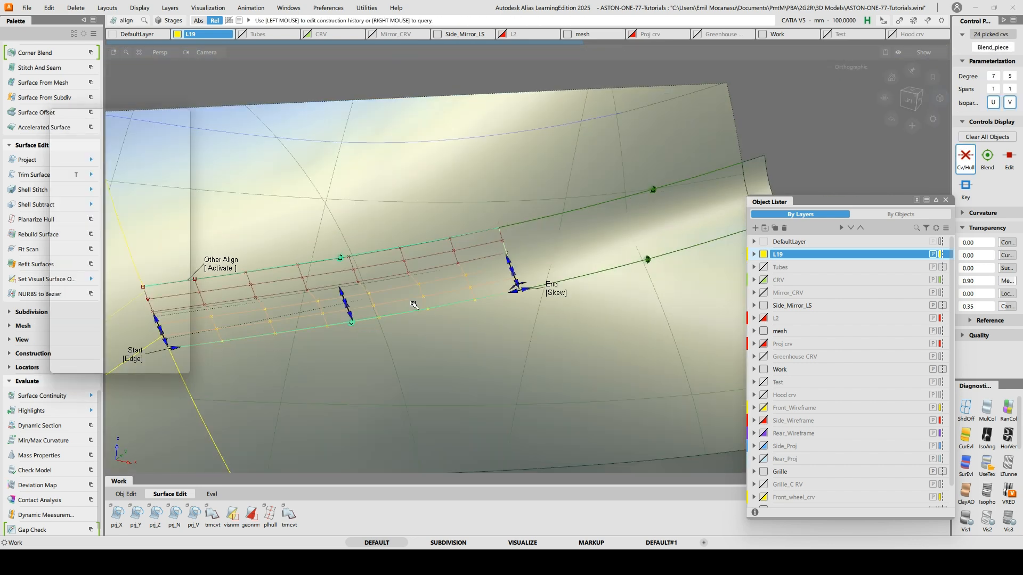
drag(180, 266, 154, 266)
alt+shift+middle_drag(375, 300, 532, 302)
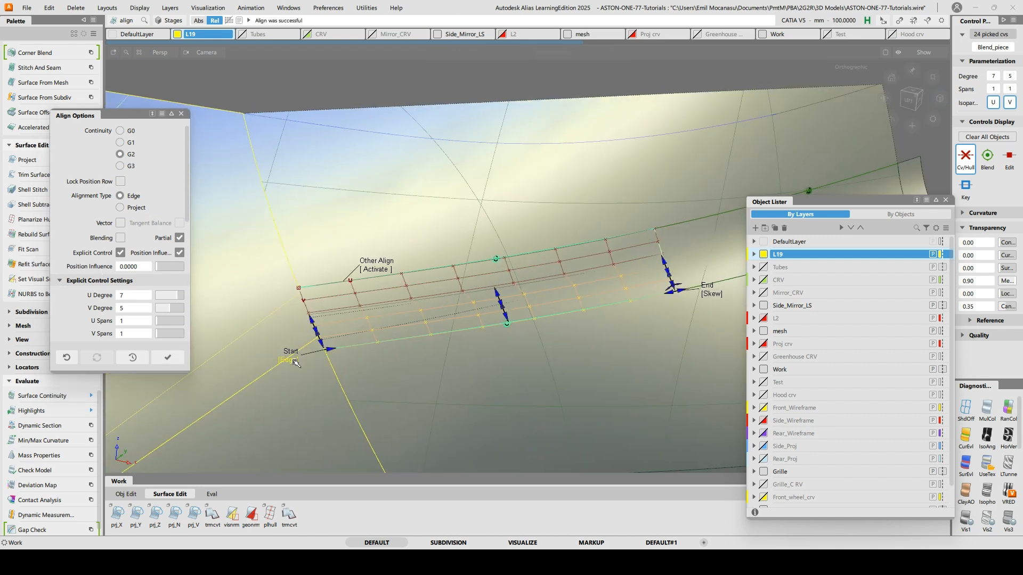
alt+shift+middle_drag(657, 315, 430, 413)
ctrl+shift+drag(433, 411, 511, 356)
alt+shift+right_drag(611, 284, 536, 285)
mouse_move(536, 285)
alt+shift+mouse_down()
mouse_move(603, 320)
mouse_move(522, 277)
alt+shift+mouse_up()
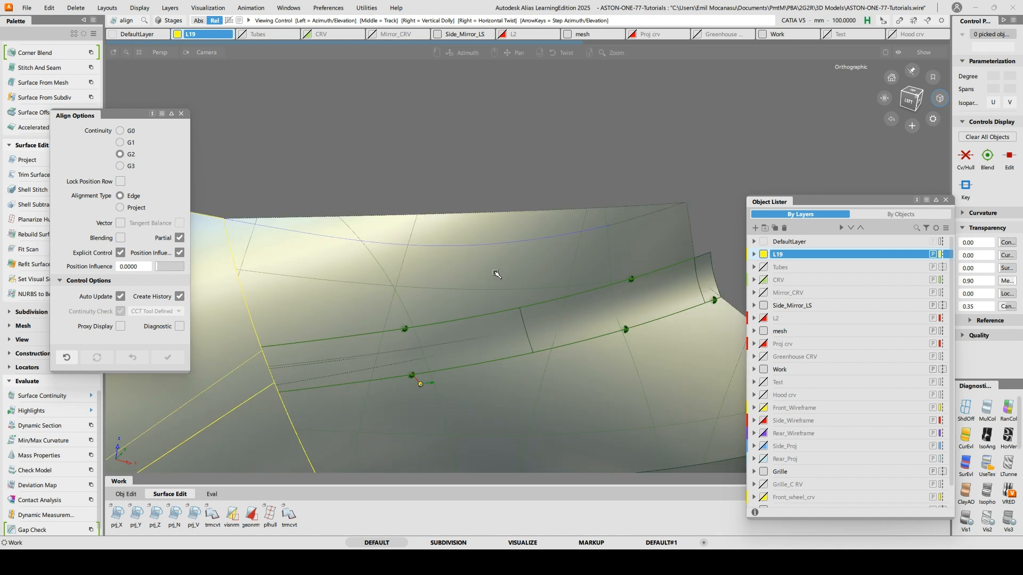
Delete the curve-on-surface from the upper blend surface and bring the adjoining upper body surface back into view
key(t)
click(436, 270)
ctrl+shift+drag(468, 235, 453, 238)
click(453, 241)
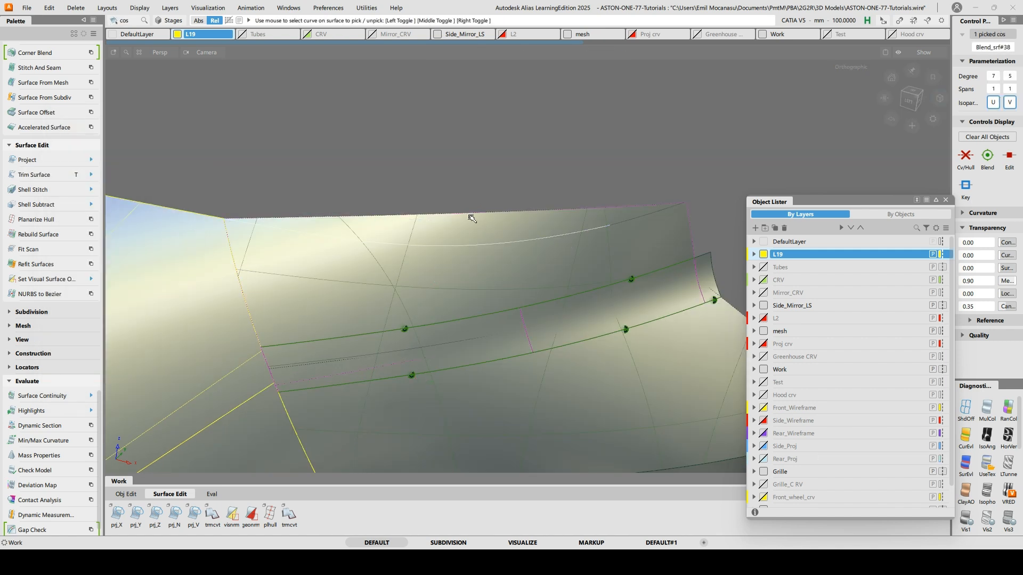
click(475, 250)
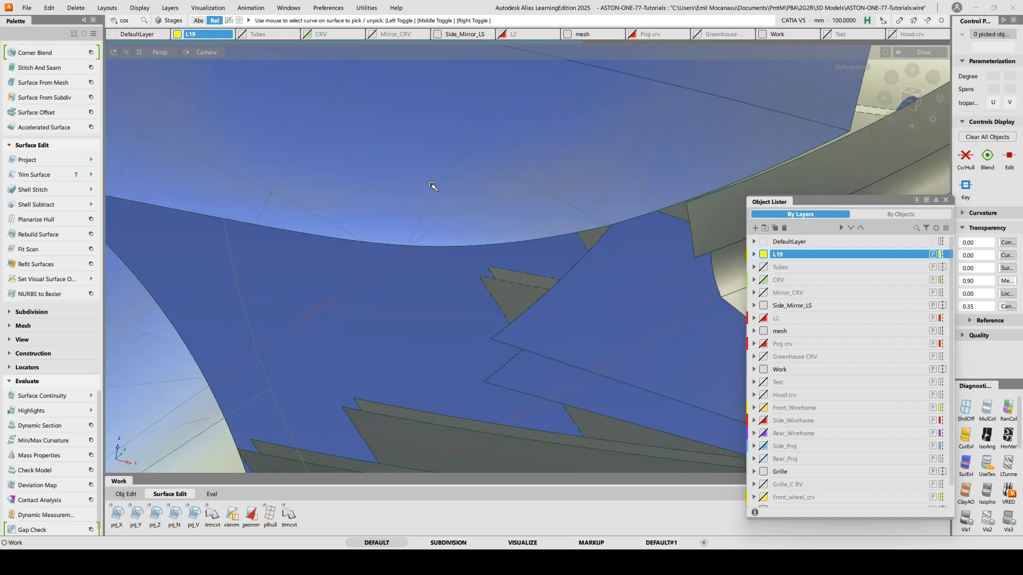
click(435, 211)
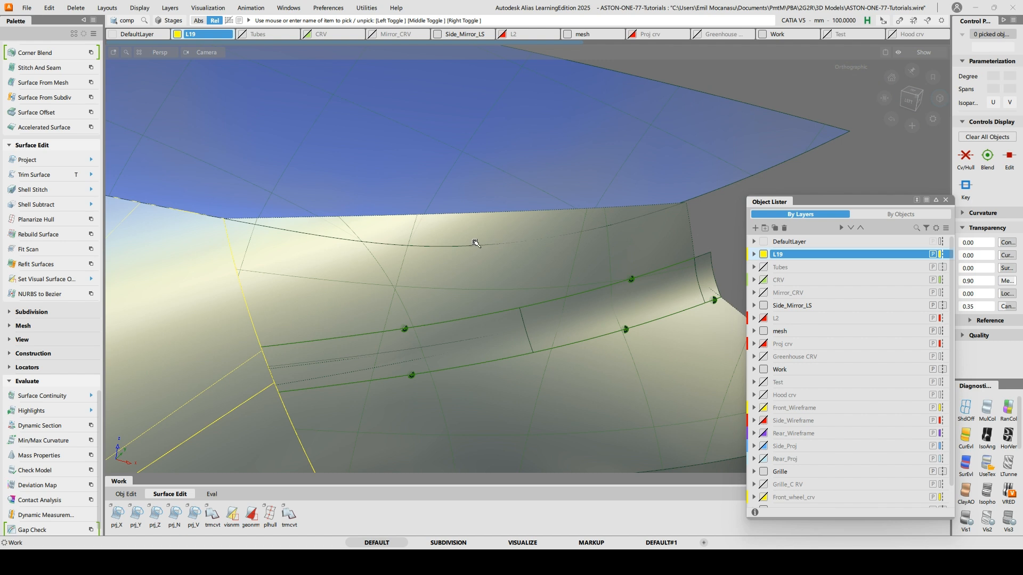
Project the upper body surface's lower edge onto the upper blend surface along the normal
alt+shift+drag(476, 243, 492, 247)
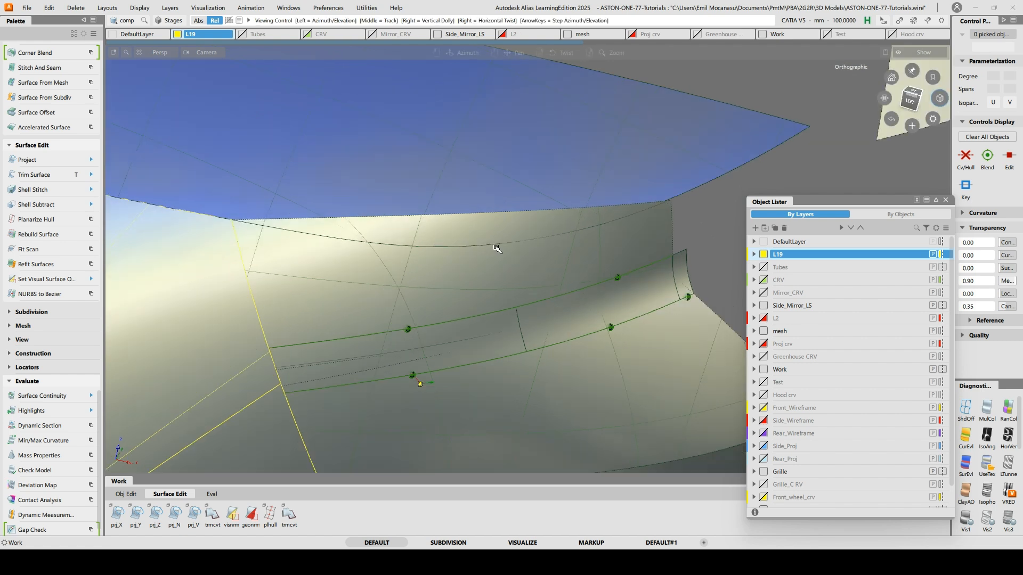
key(p)
click(500, 288)
key(space)
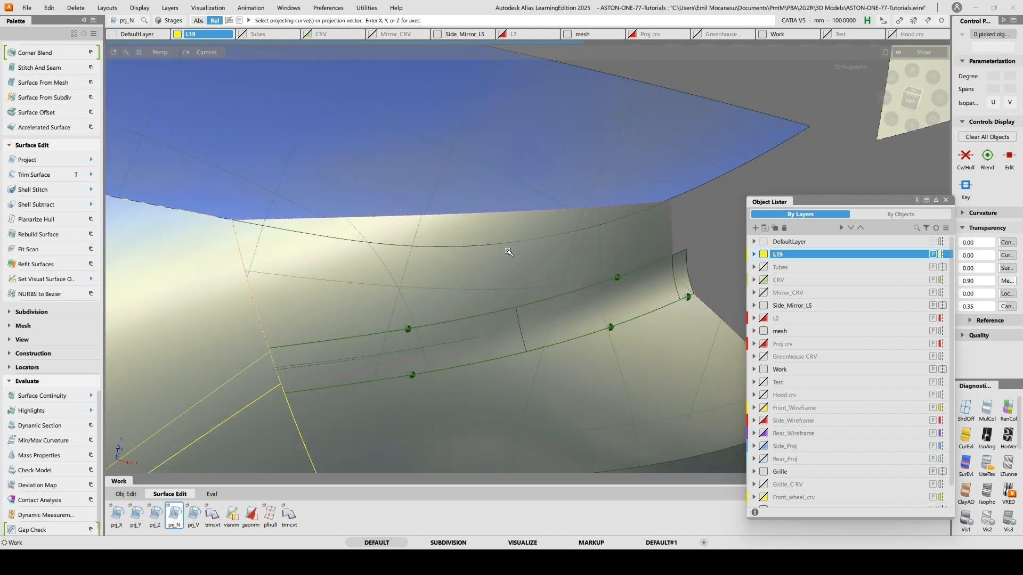
click(505, 243)
key(space)
Try to trim the upper blend surface at the projected curve, and undo the attempt
ctrl+shift+drag(512, 263, 509, 247)
key(t)
click(509, 266)
key(space)
key(ctrl+z)
key(ctrl+z)
Extend the projected curve at its wheel-arch end by about 40 mm
ctrl+shift+drag(269, 207, 248, 222)
click(252, 224)
click(296, 244)
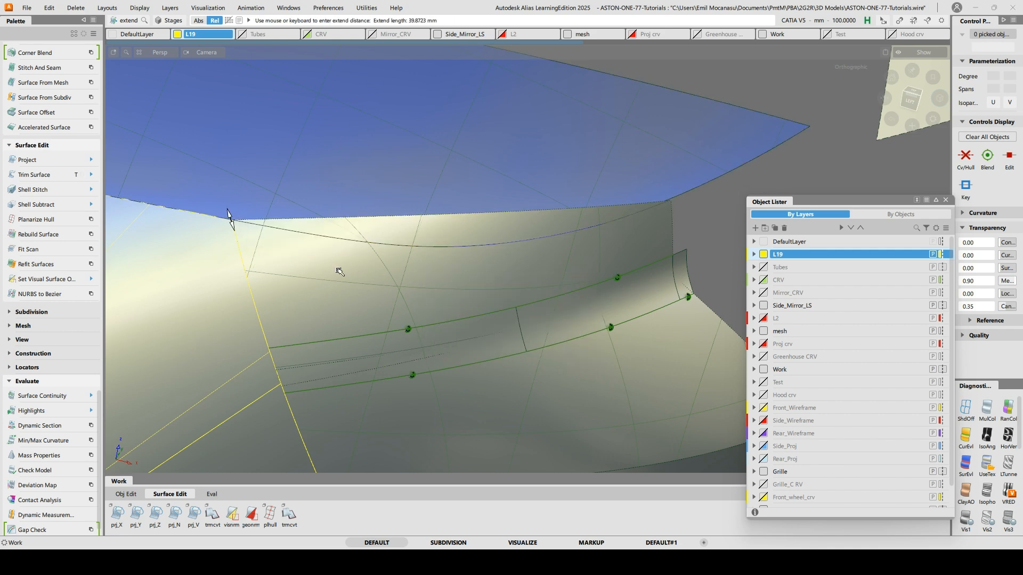
Trim the upper blend surface along the extended curve and the lower blend surface along the strip edge, keeping the outer body portions
key(t)
mouse_move(656, 254)
alt+shift+mouse_down()
mouse_move(637, 191)
mouse_move(640, 246)
alt+shift+mouse_up()
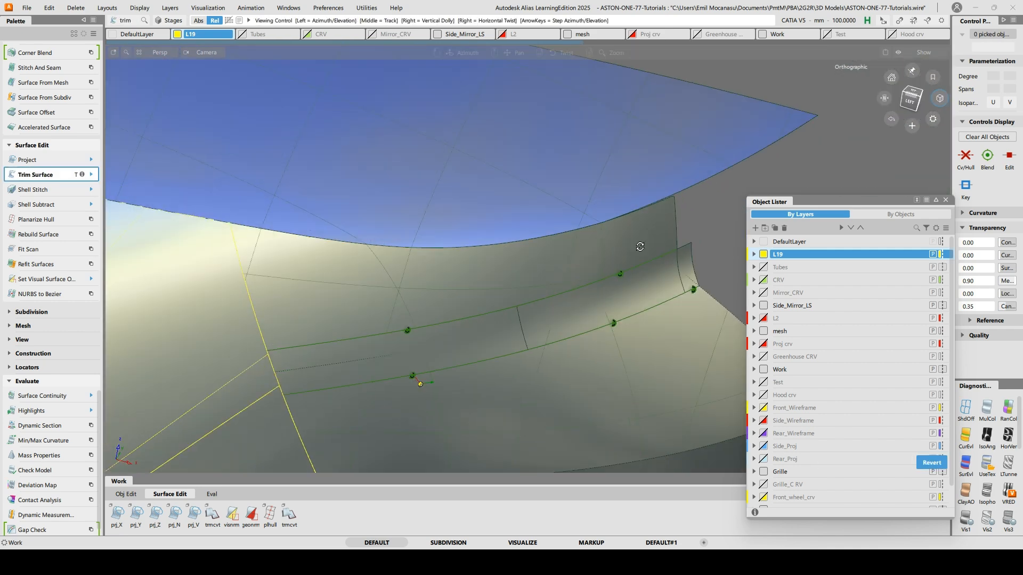
alt+shift+drag(530, 313, 488, 306)
click(478, 302)
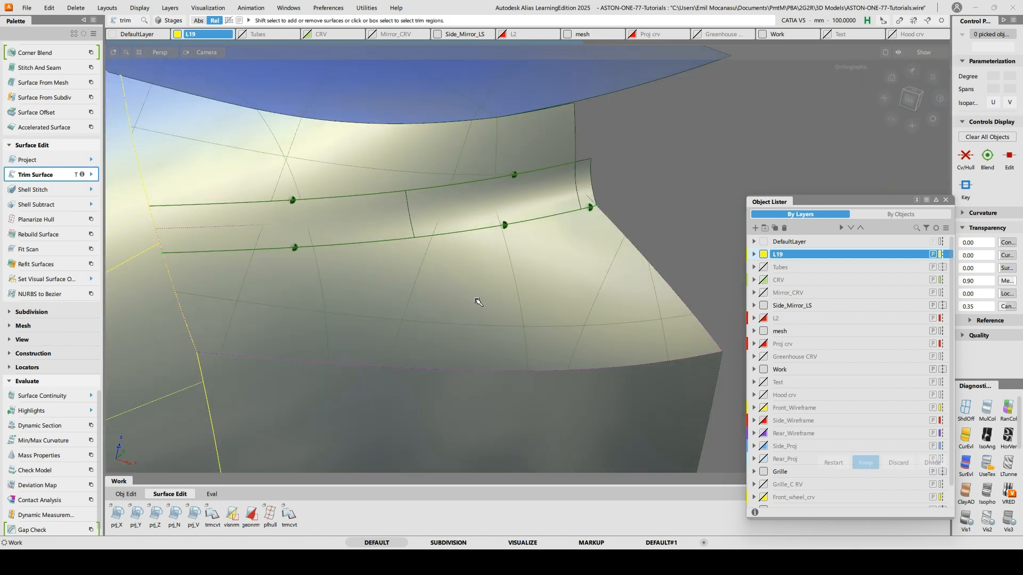
key(space)
Bring the hidden lower side surfaces behind the wheel arch back into view together with the arch and rear blend surfaces
alt+shift+right_drag(546, 224, 485, 235)
alt+shift+drag(485, 235, 443, 249)
alt+shift+middle_drag(443, 249, 523, 224)
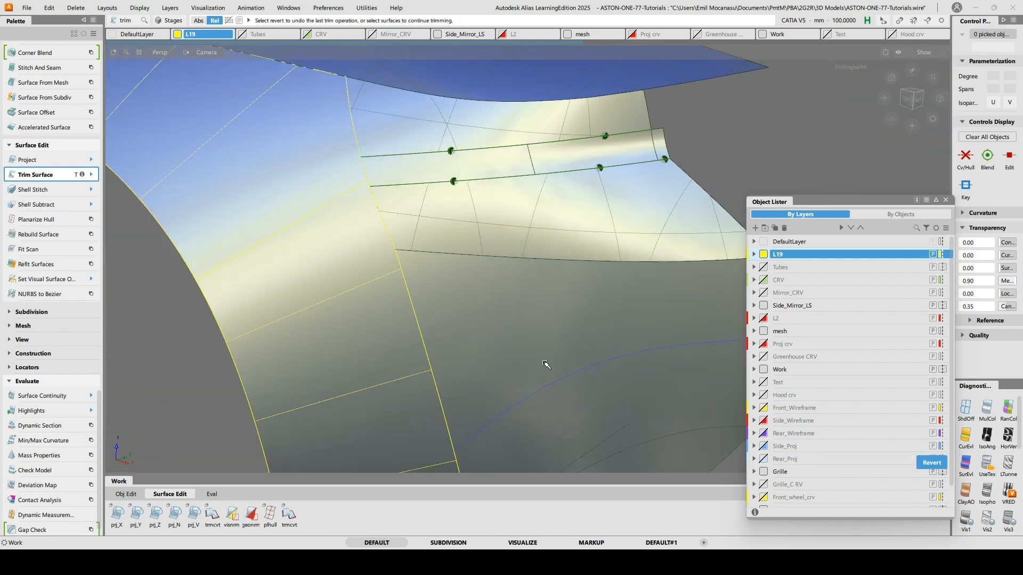
alt+shift+drag(546, 364, 599, 381)
alt+shift+right_drag(599, 380, 564, 386)
alt+shift+drag(564, 385, 657, 214)
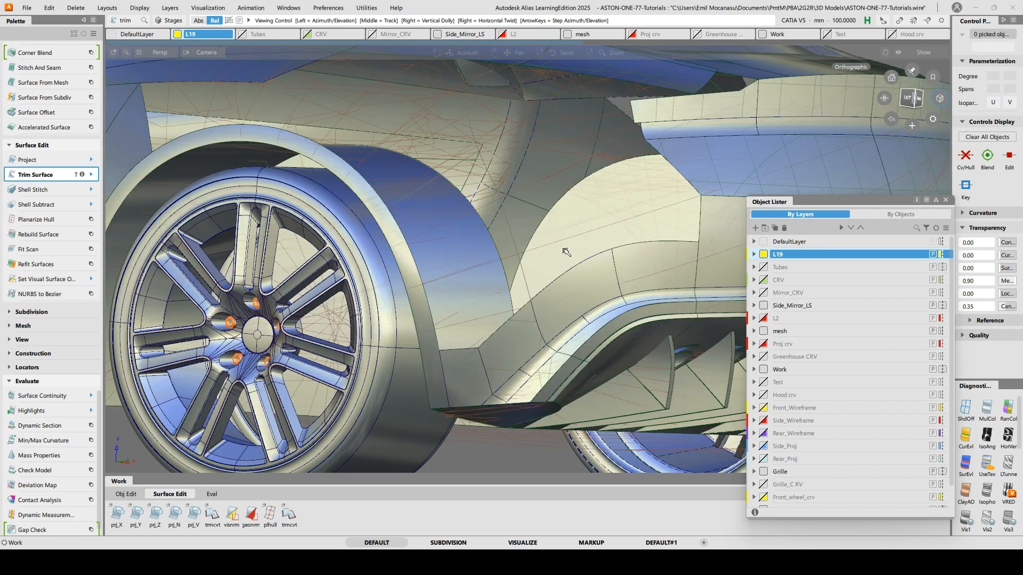
alt+shift+drag(532, 319, 469, 392)
click(487, 364)
click(518, 345)
click(589, 298)
click(658, 258)
key(Delete)
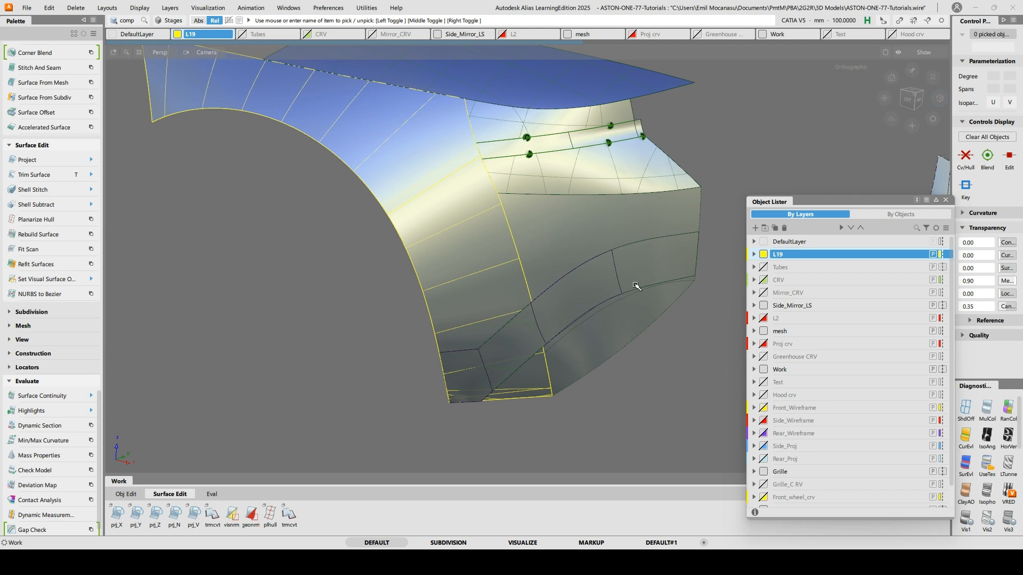
Align the upper edge of the lower side strip nearest the arch to the side wall with G2 continuity, using Project type
alt+shift+drag(638, 287, 567, 289)
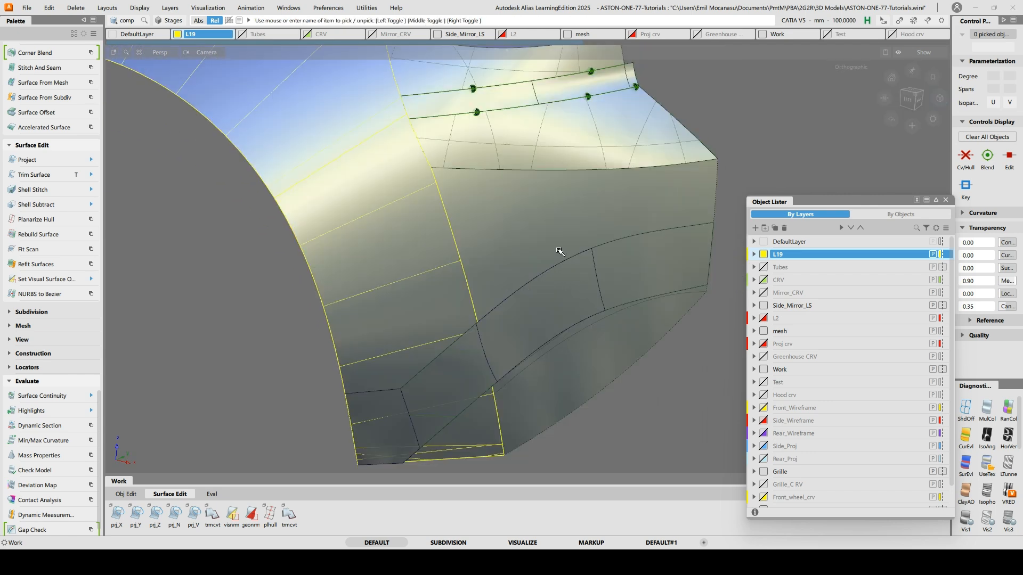
ctrl+shift+right_click(559, 251)
click(533, 240)
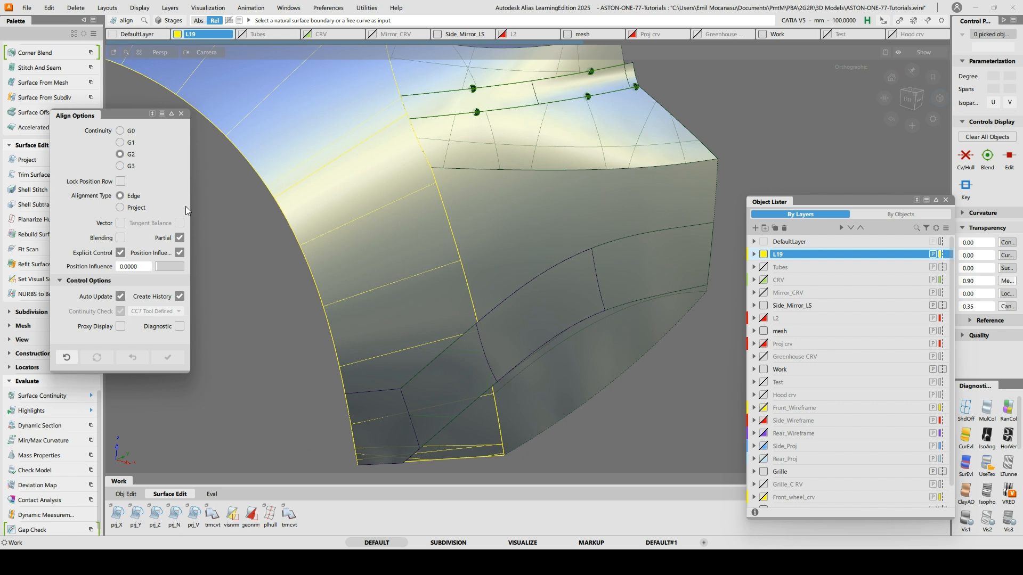
click(120, 207)
click(568, 265)
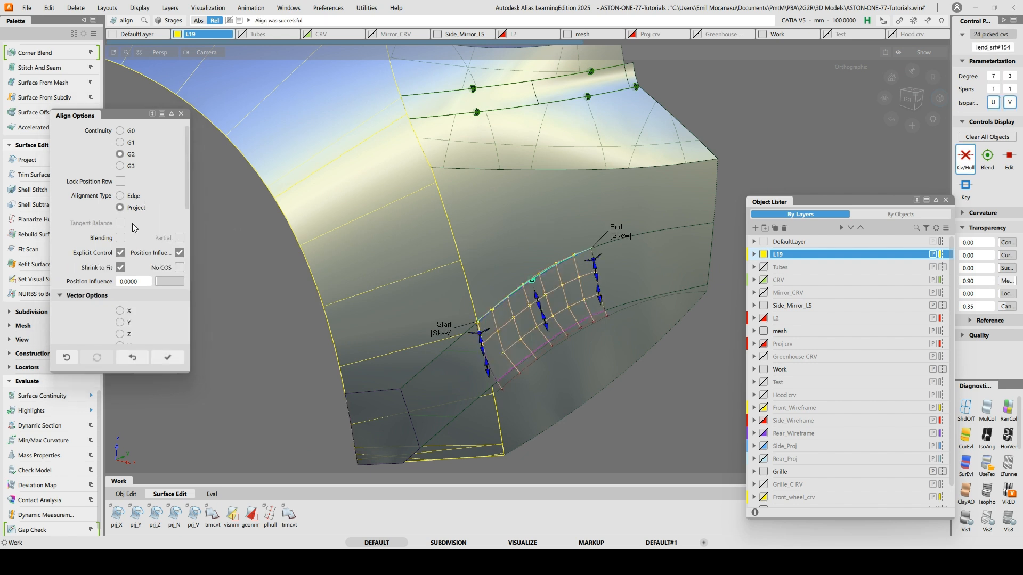
Align the rearward lower side strip's upper edge to the side wall with G2 Project alignment, allowing its construction history to be removed
ctrl+shift+drag(659, 233, 660, 195)
click(641, 238)
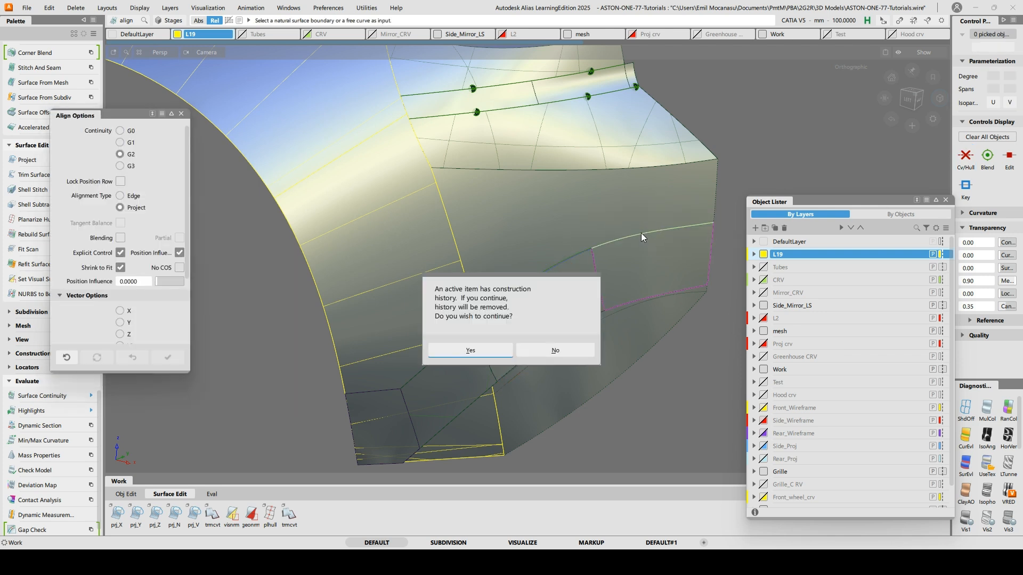
click(500, 350)
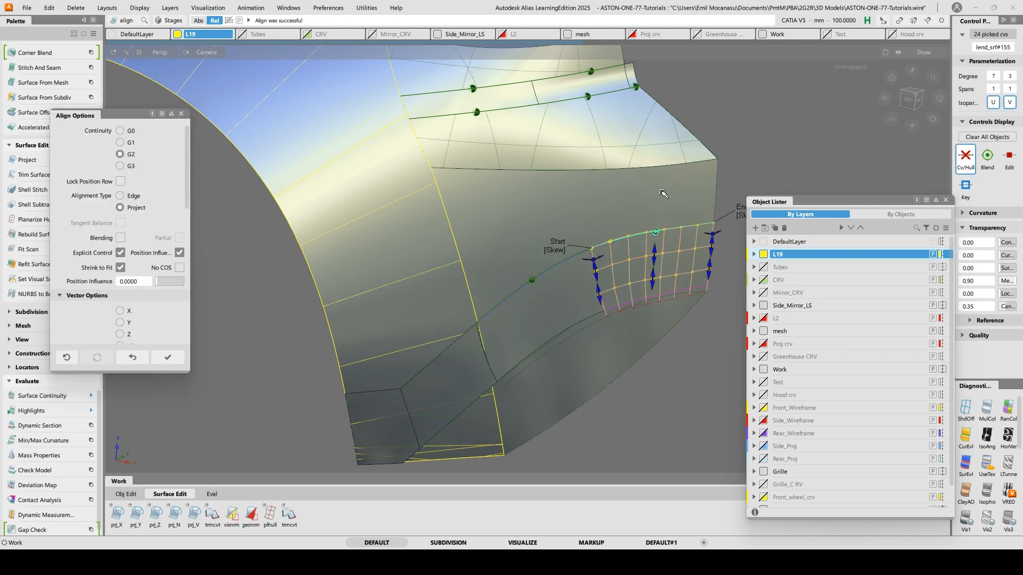
Trim the side wall surface along the aligned lower strips, keeping the portion above them
ctrl+shift+drag(584, 205, 590, 176)
key(t)
click(582, 196)
click(583, 196)
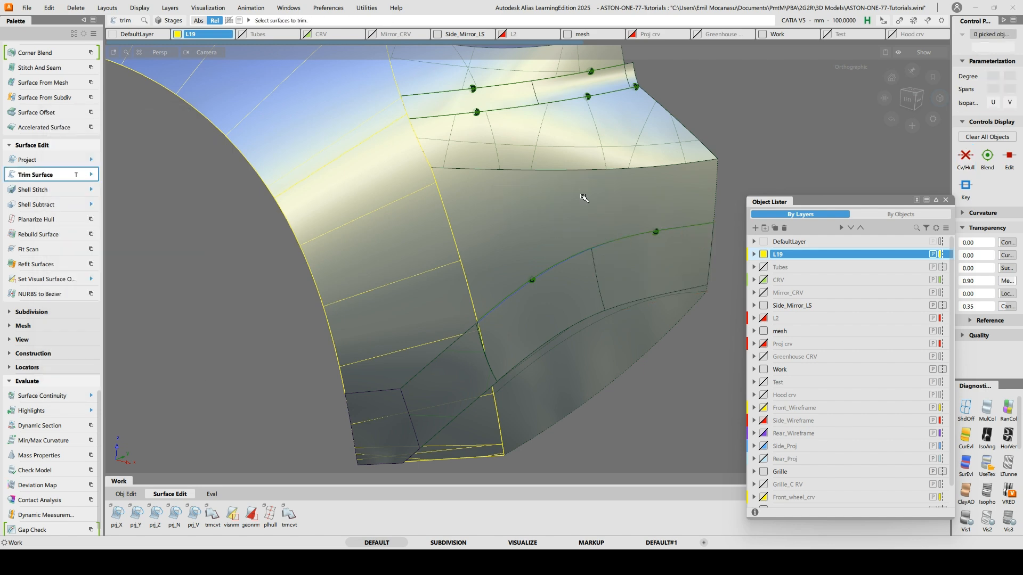
key(space)
Untrim the diagonal lower surface between the front corner patch and the aligned side strip next to it
alt+shift+drag(560, 318, 512, 347)
alt+shift+middle_drag(513, 347, 596, 192)
alt+shift+right_drag(595, 191, 598, 235)
ctrl+shift+drag(634, 211, 633, 210)
ctrl+shift+middle_drag(633, 208, 597, 197)
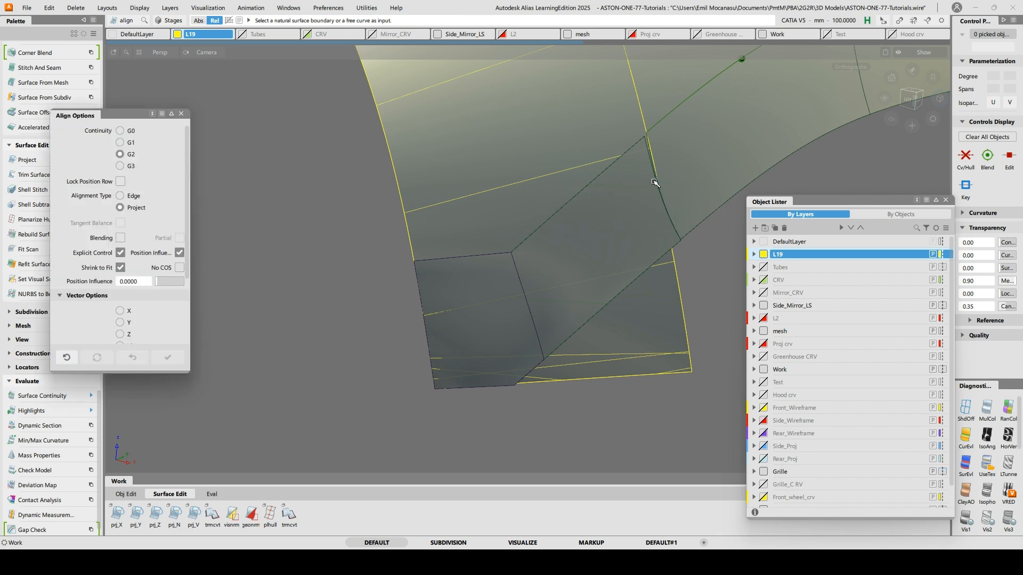
click(129, 195)
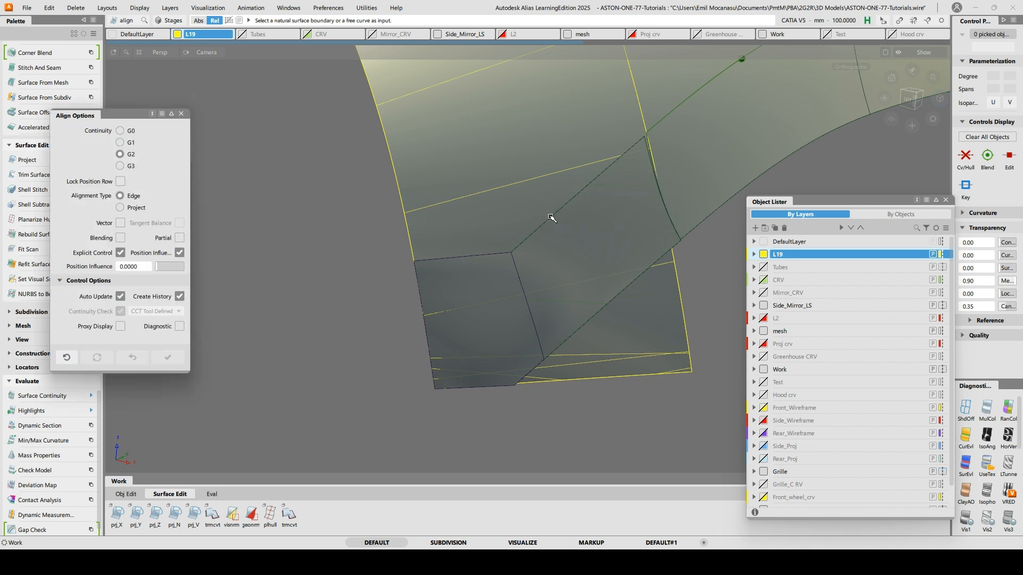
key(u)
click(661, 232)
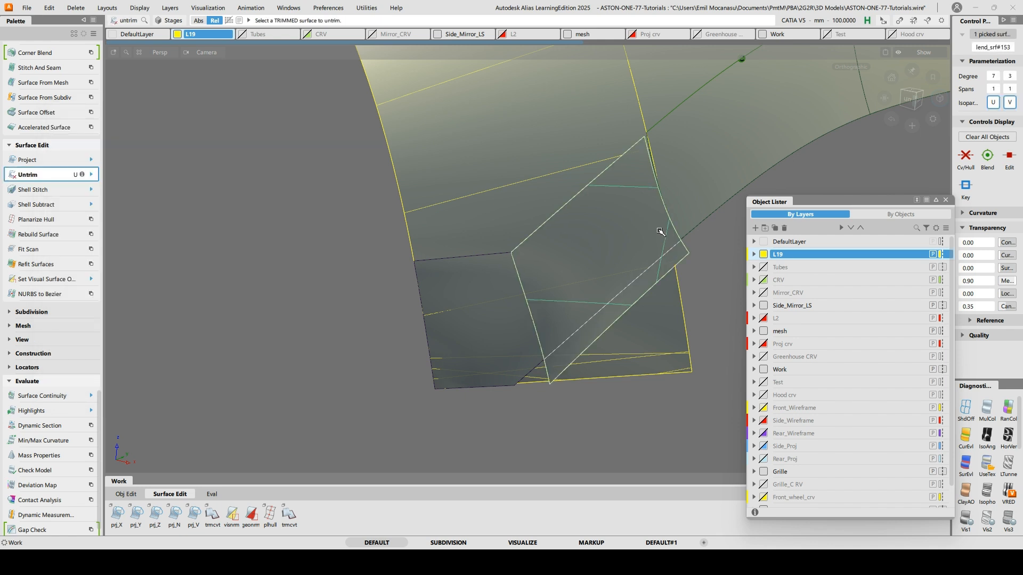
click(674, 203)
ctrl+shift+drag(665, 203, 666, 178)
Align the diagonal surface's rear edge to the adjoining lower side strip with G2 continuity, using Edge type
ctrl+shift+right_drag(679, 173, 646, 163)
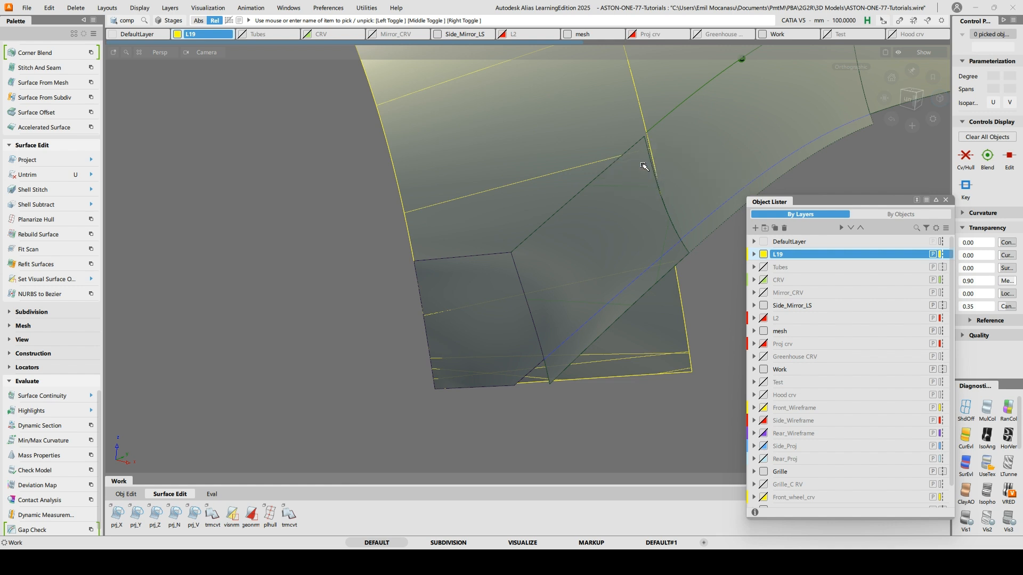
click(670, 231)
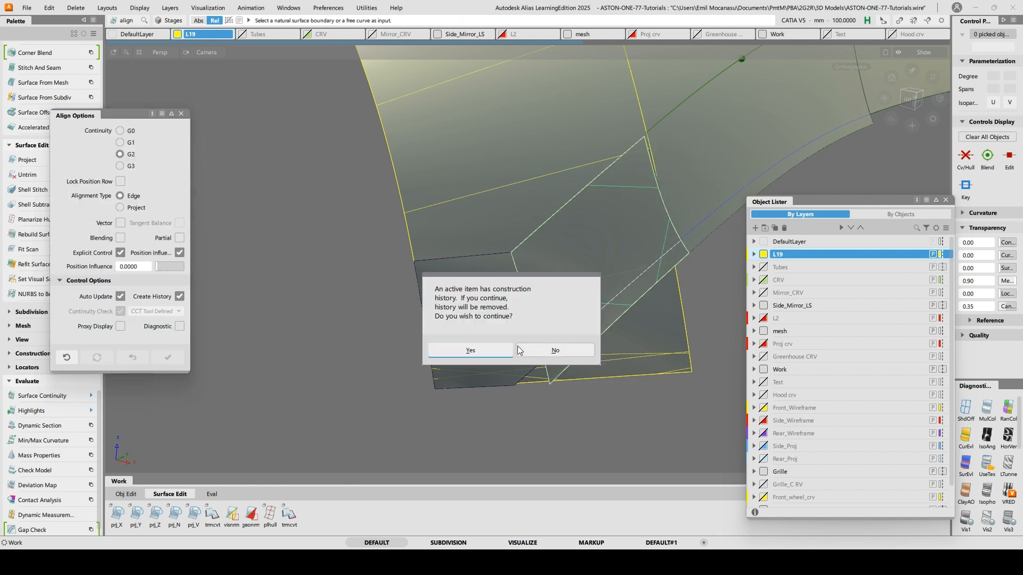
click(574, 350)
click(676, 235)
alt+shift+drag(589, 202, 604, 261)
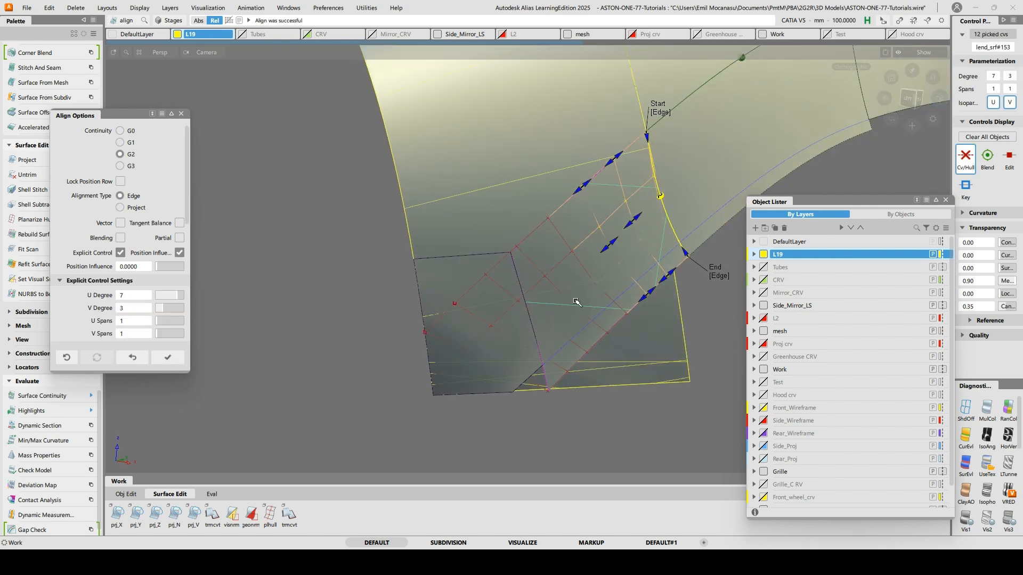
Untrim the newly aligned diagonal surface once more so it runs under the front corner patch
click(581, 279)
key(u)
click(589, 343)
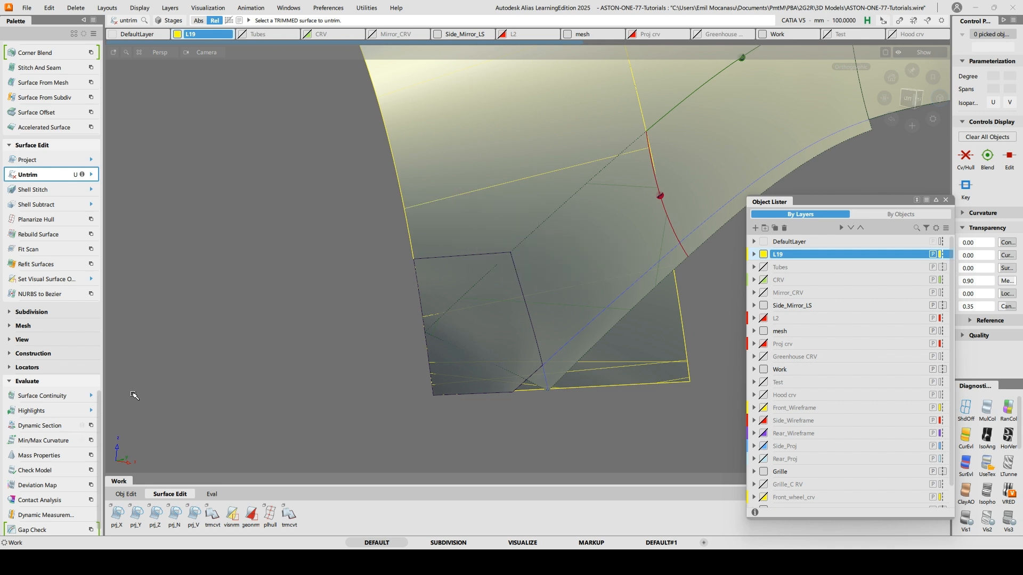
Align the diagonal surface's upper edge to the side wall with G2 continuity, using Project type and removing its construction history
ctrl+shift+right_drag(457, 172, 420, 163)
click(559, 209)
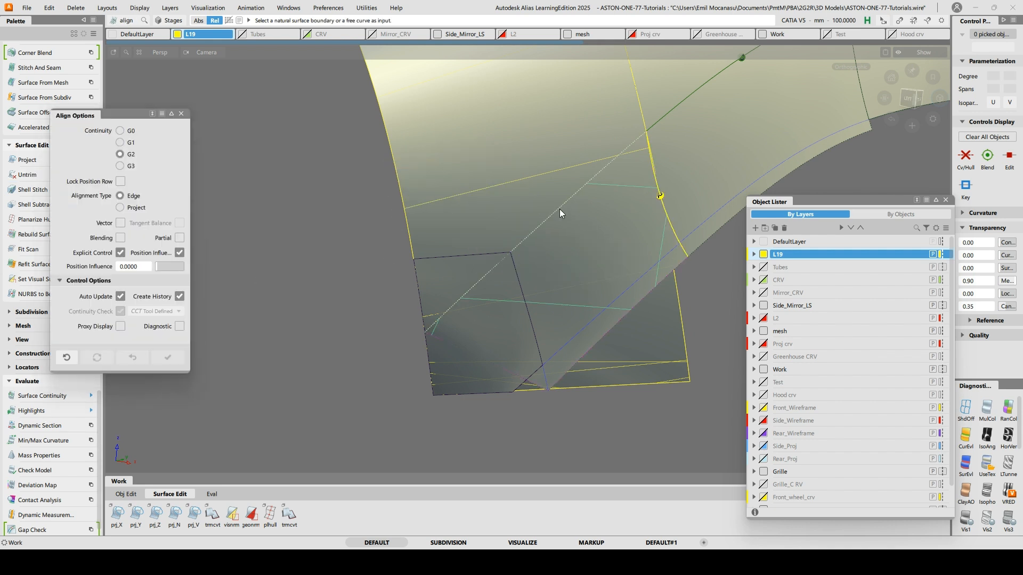
key(Return)
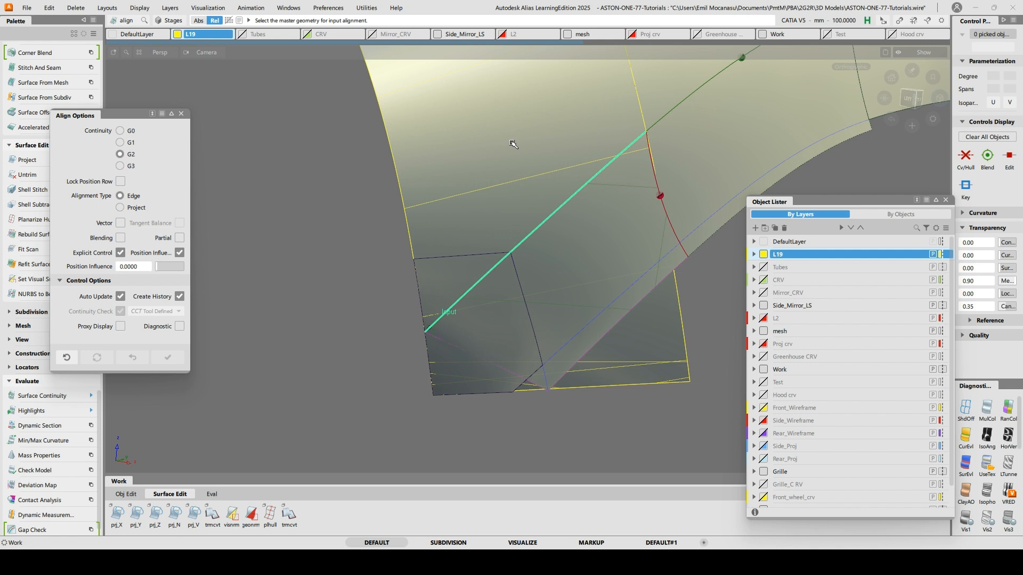
click(120, 208)
click(572, 149)
ctrl+shift+drag(463, 212, 463, 190)
Untrim the front lower corner patch beside the wheel arch
alt+shift+right_drag(540, 249, 506, 303)
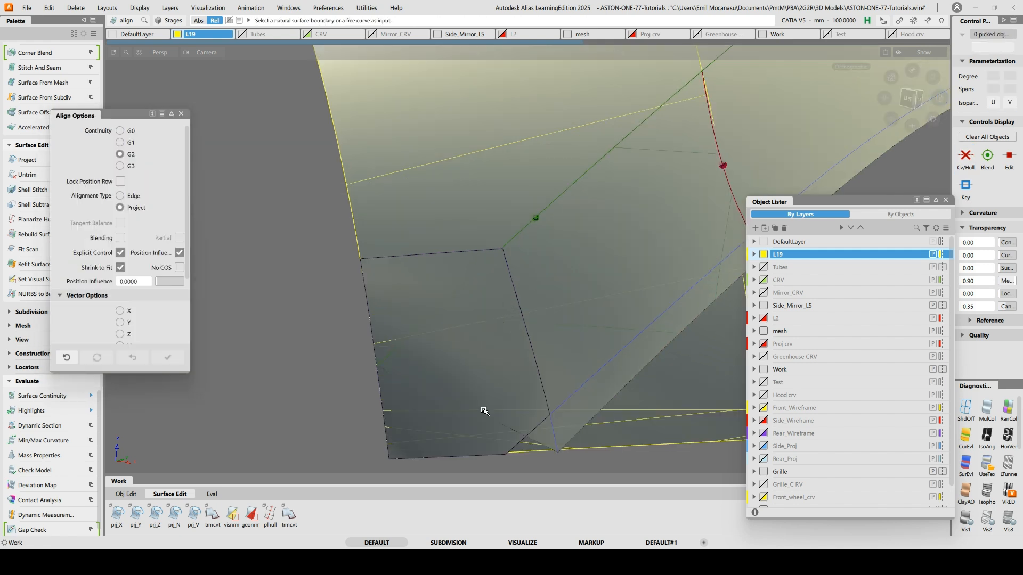
key(u)
click(450, 256)
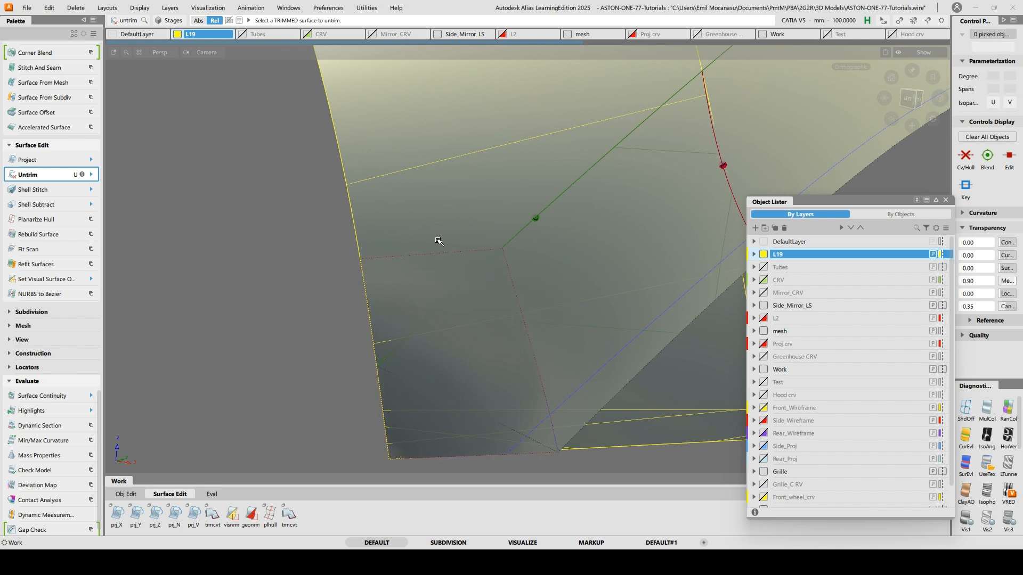
ctrl+shift+middle_drag(462, 215, 461, 215)
Align the corner patch's upper edge to the side wall with G2 Project alignment along the Y vector
click(421, 215)
click(432, 256)
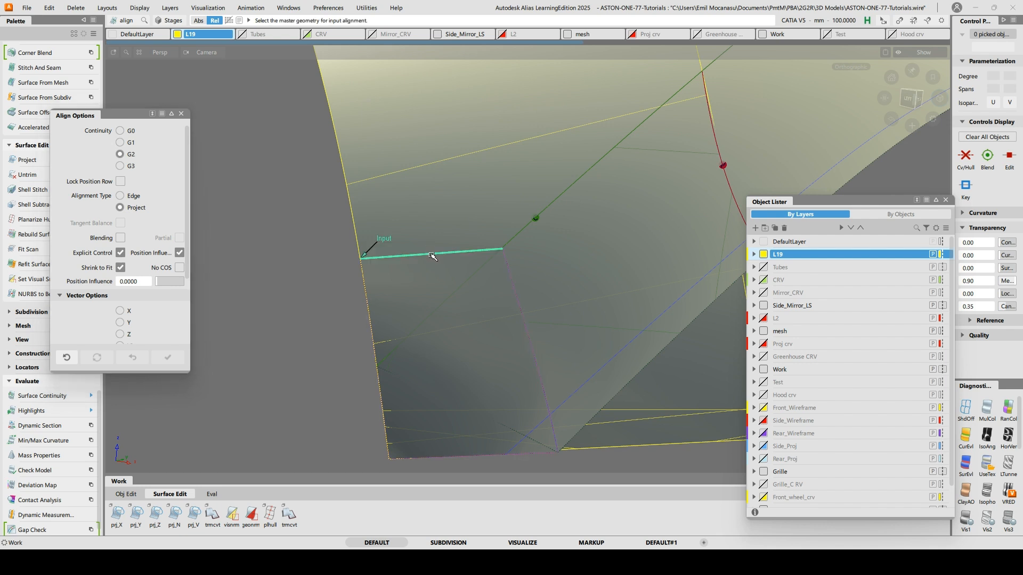
click(131, 323)
click(466, 201)
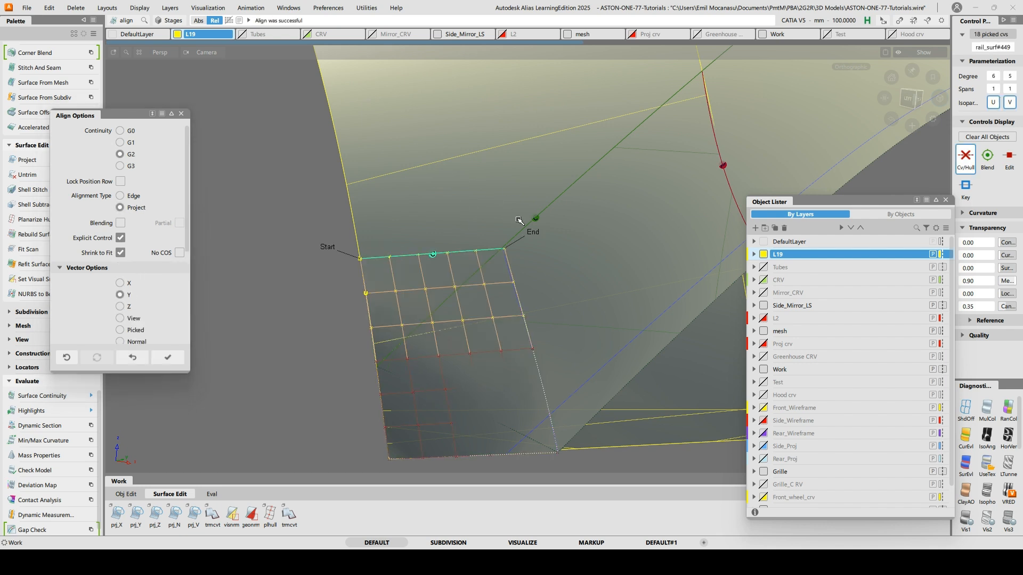
alt+shift+drag(534, 227, 521, 253)
ctrl+shift+drag(471, 228, 477, 199)
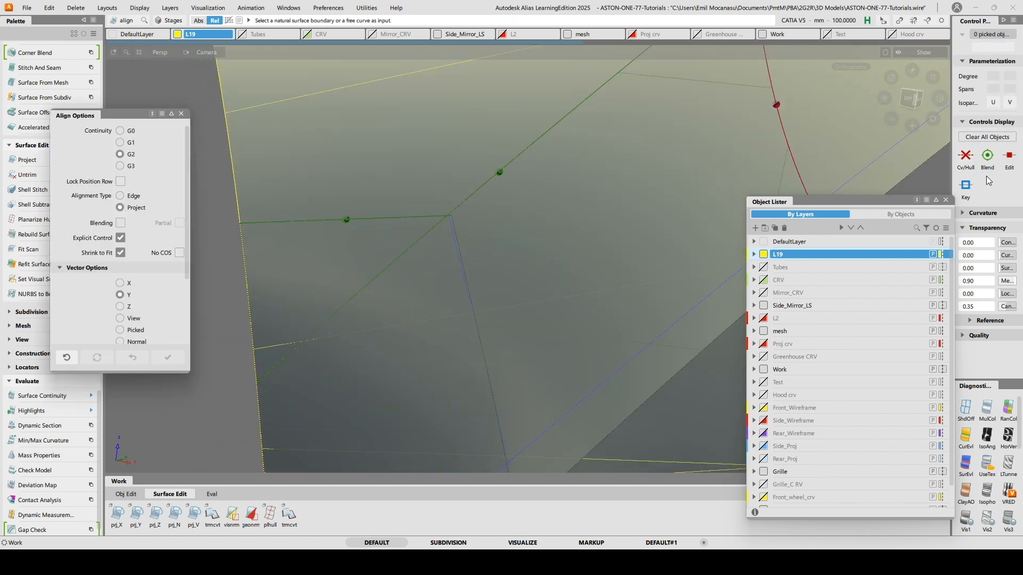
Close the Object Lister and, in the left view, extend the corner patch's rear edge slightly, allowing its history to be removed
click(946, 200)
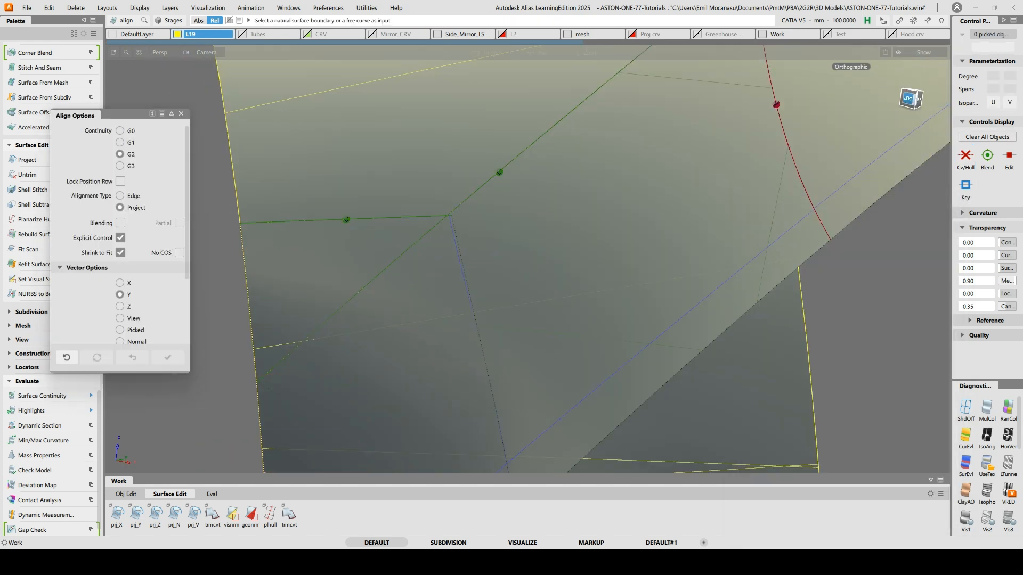
click(910, 97)
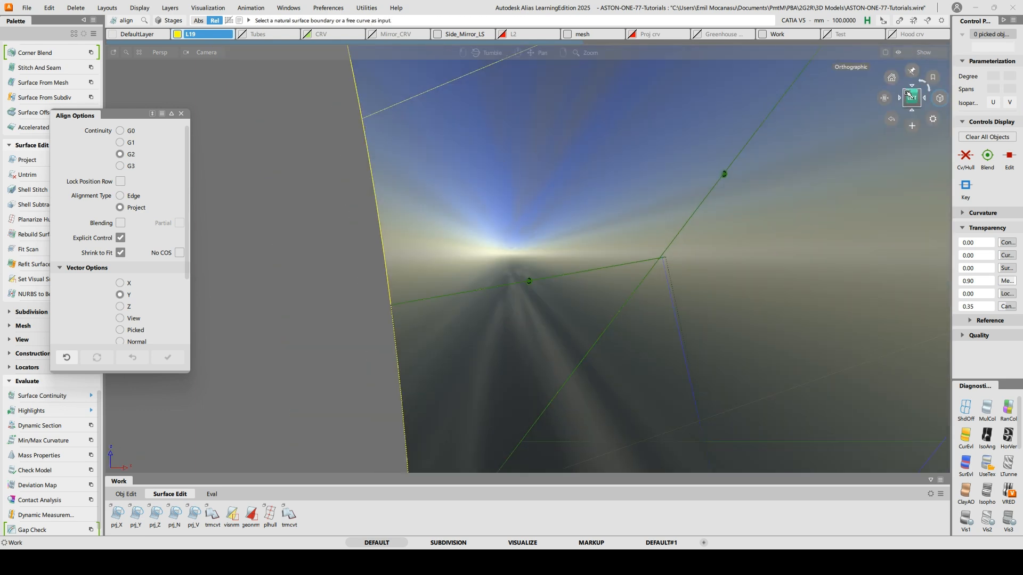
alt+shift+right_drag(644, 269, 689, 233)
click(696, 247)
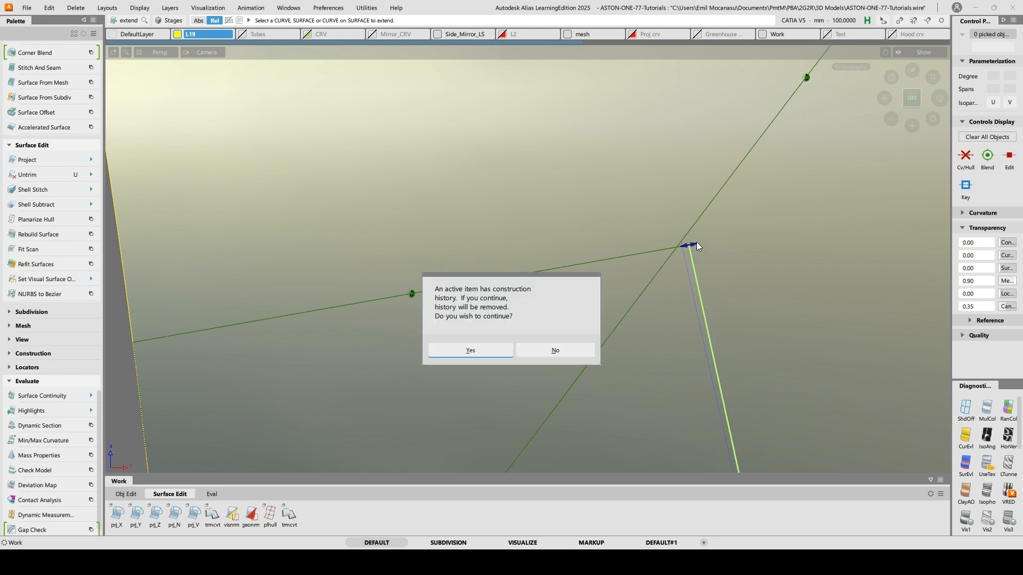
click(482, 355)
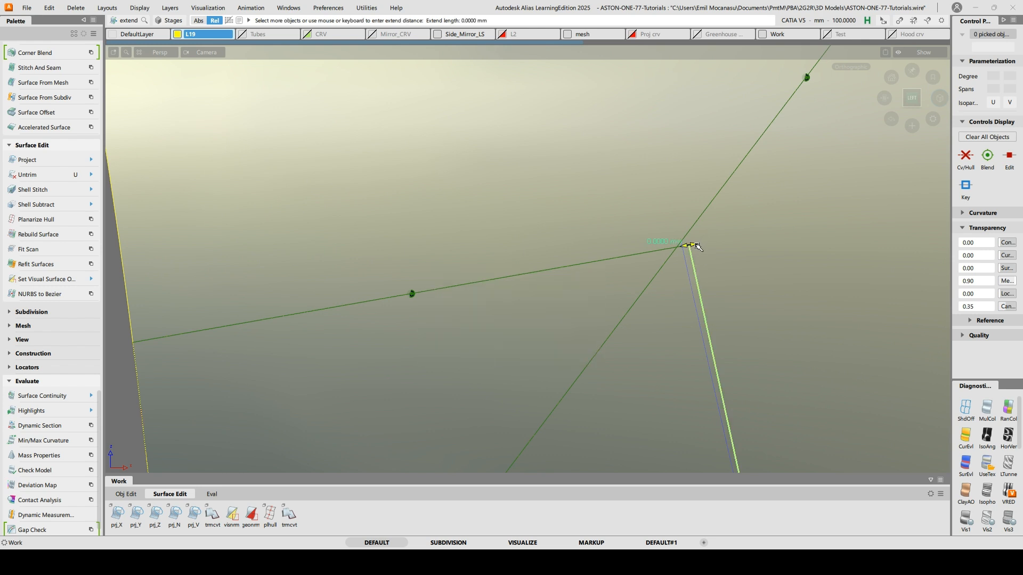
drag(696, 247, 698, 240)
click(623, 240)
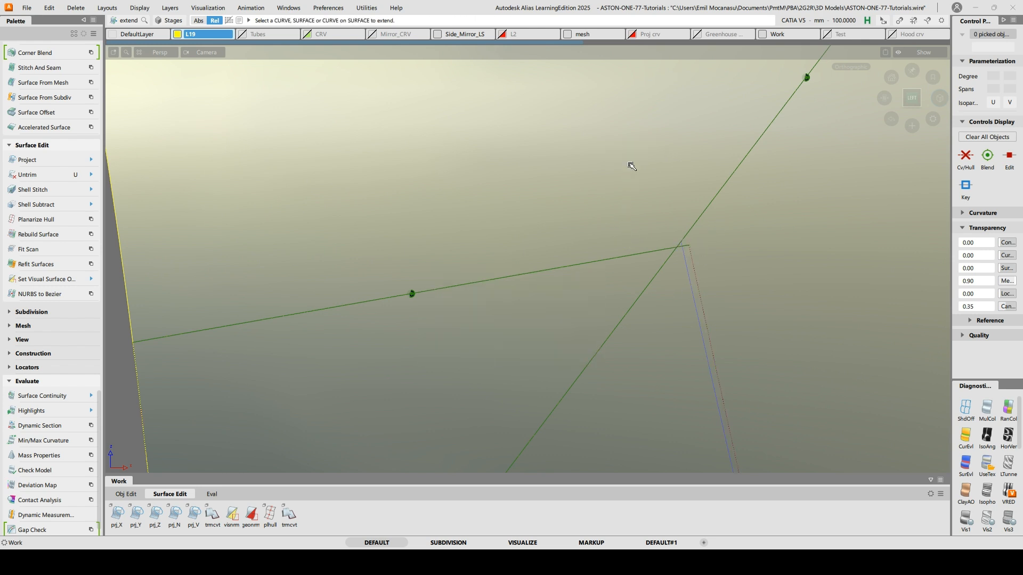
key(q)
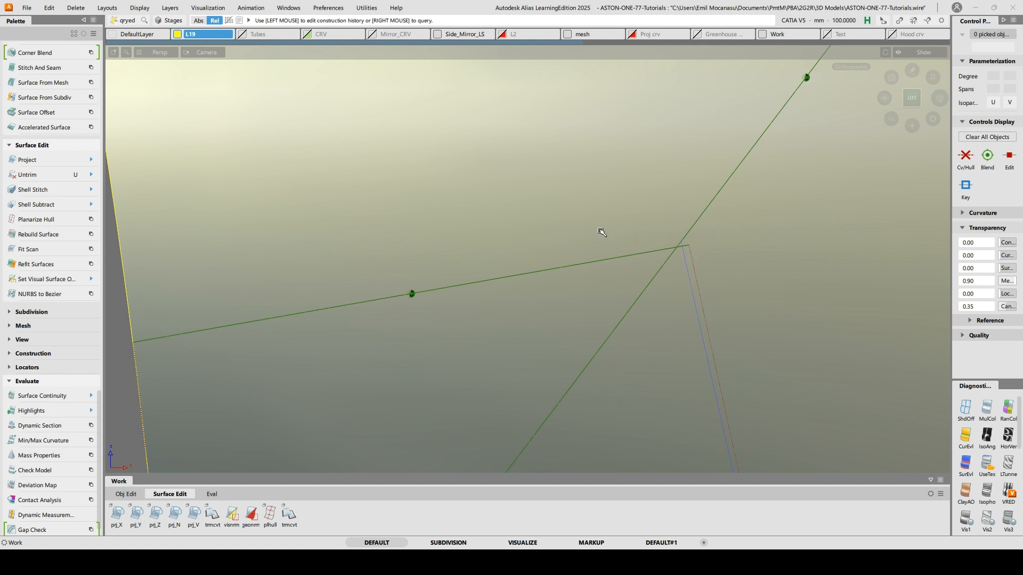
Align the corner patch's rear edge to the diagonal surface with G0 Edge alignment and try the Blending option
alt+shift+right_drag(700, 192, 697, 267)
alt+shift+middle_drag(696, 267, 661, 169)
ctrl+shift+right_click(680, 163)
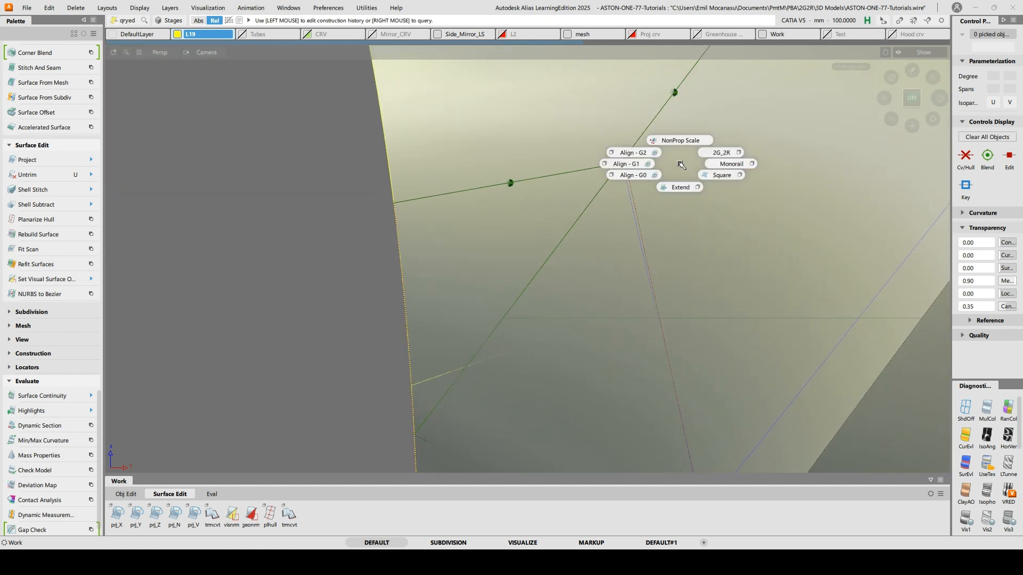
click(631, 173)
click(635, 199)
click(629, 199)
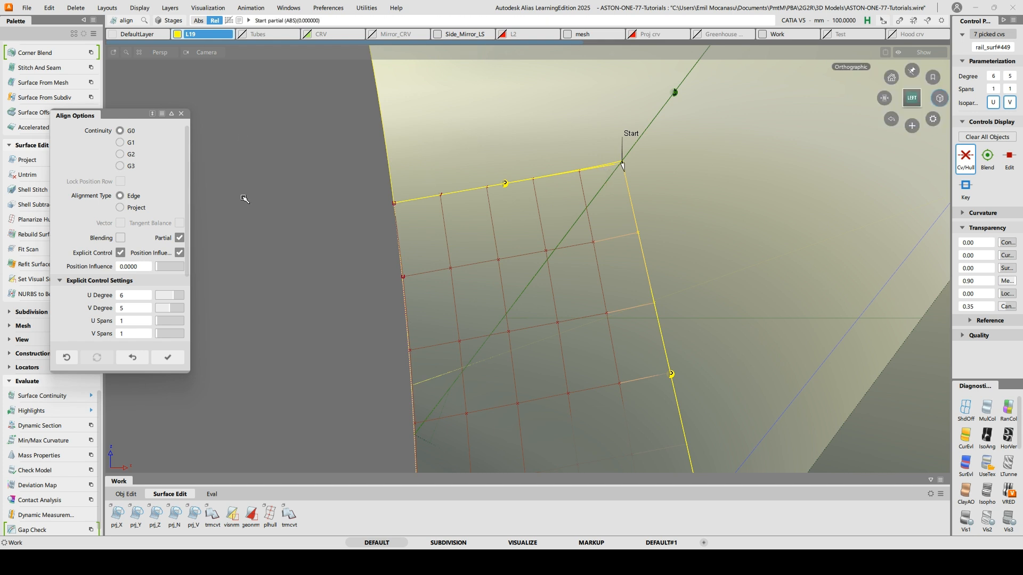
click(121, 238)
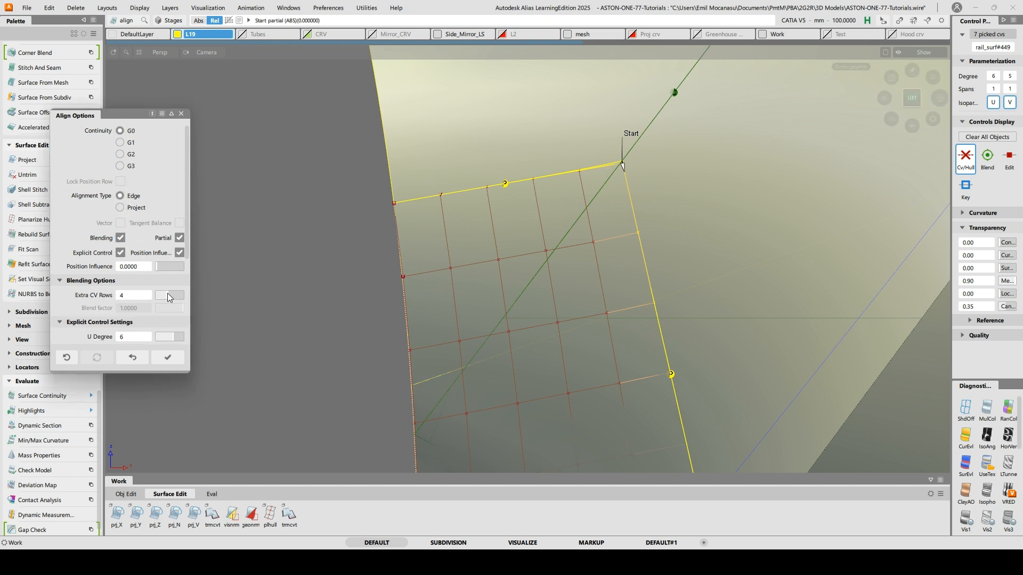
alt+shift+right_drag(505, 202, 552, 227)
key(ctrl+z)
Delete the curve-on-surface along the corner patch's upper edge and realign that edge to the side wall with G2 Y-projected alignment
ctrl+shift+drag(545, 174, 511, 168)
drag(502, 212, 510, 156)
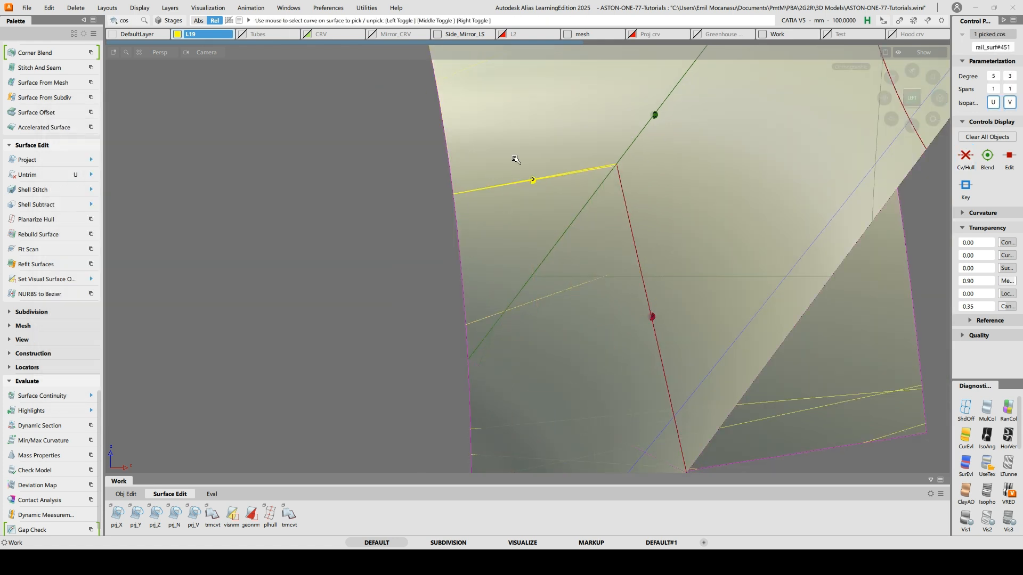
click(515, 161)
ctrl+shift+drag(591, 172, 552, 159)
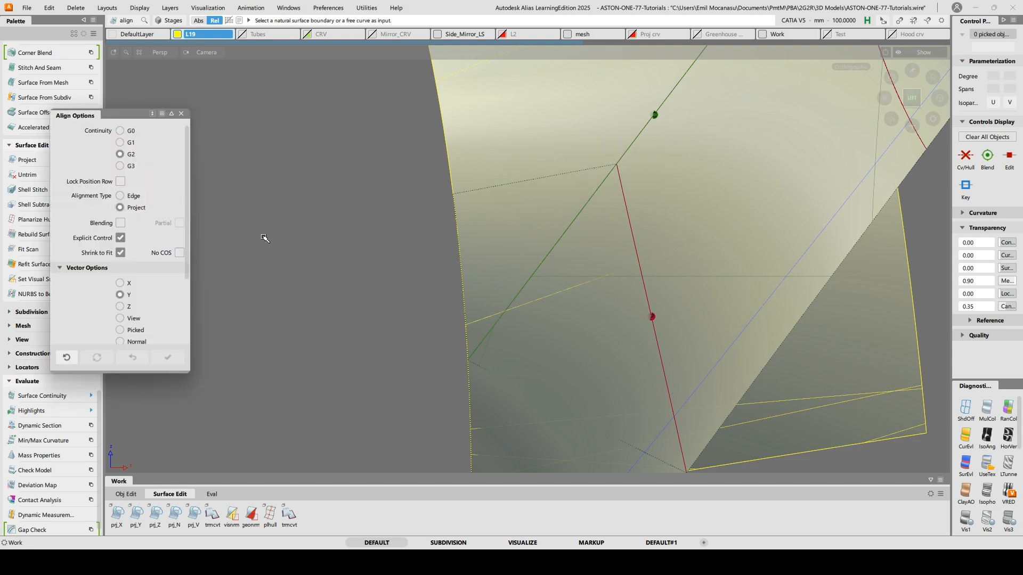
click(546, 178)
key(Return)
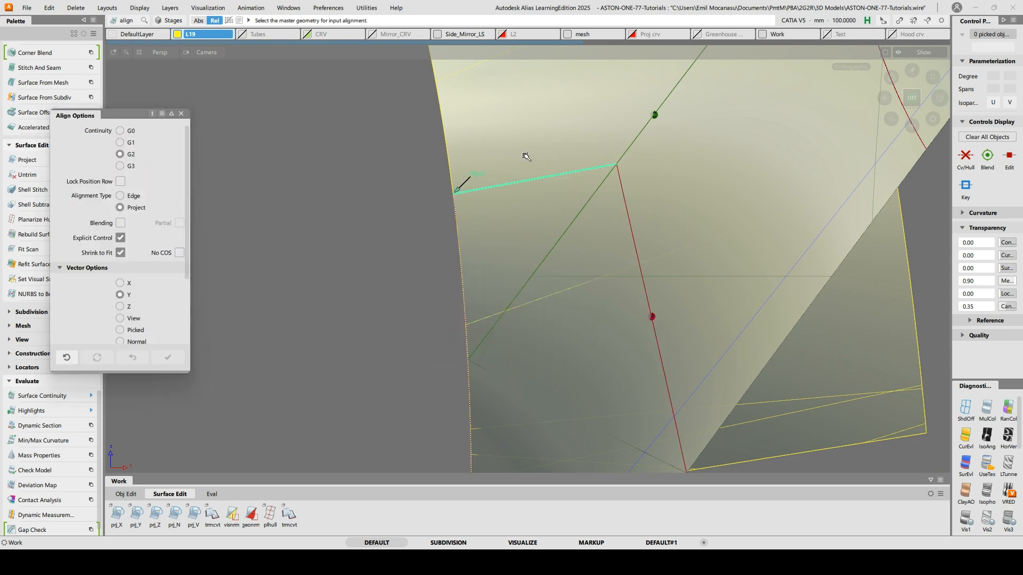
ctrl+shift+drag(682, 267, 683, 237)
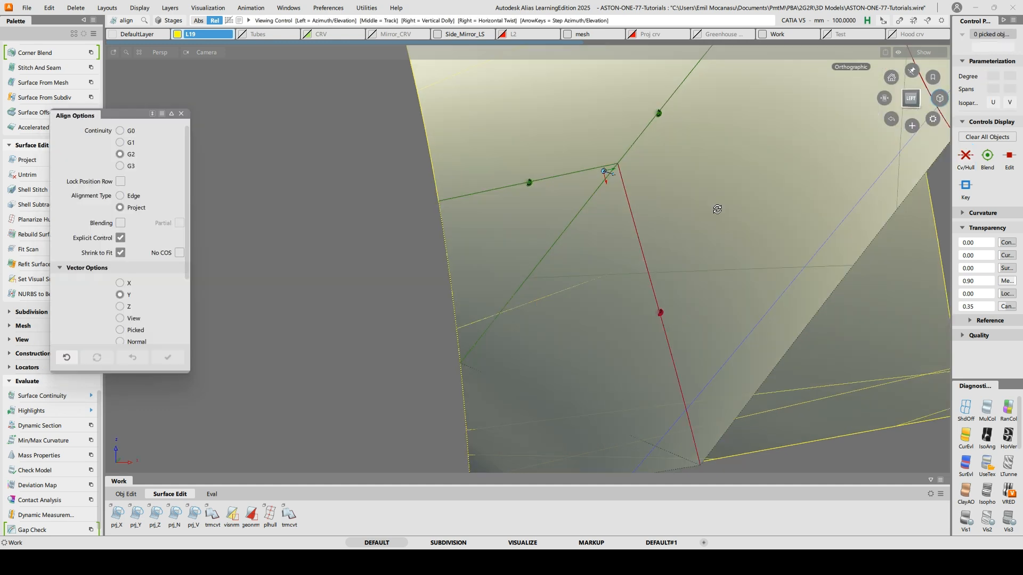
Replace the corner patch's rear-edge G0 curve with a G1 Project alignment to the diagonal surface along the View vector
ctrl+shift+drag(654, 196, 624, 190)
click(643, 204)
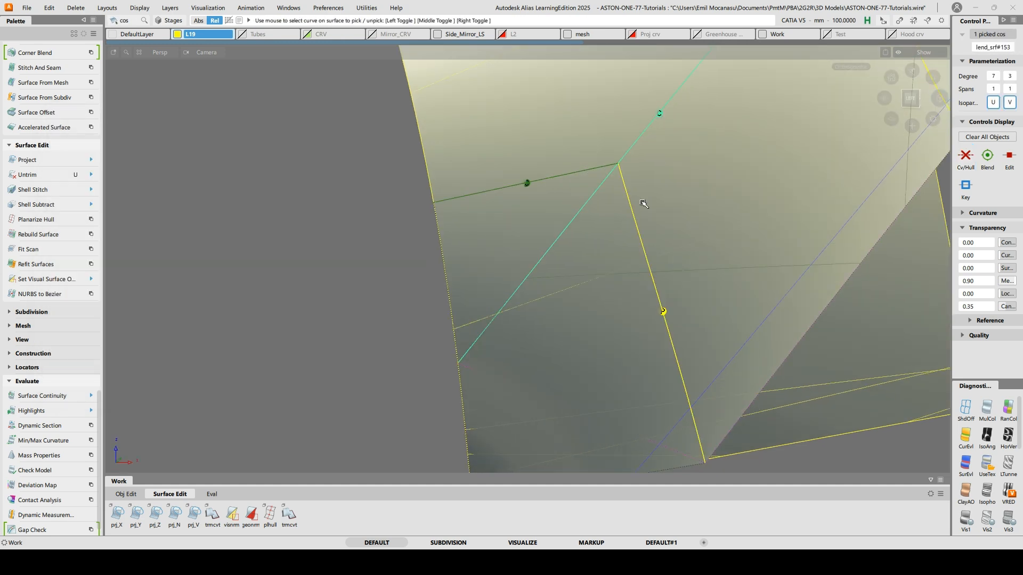
click(689, 243)
ctrl+shift+drag(745, 220, 699, 219)
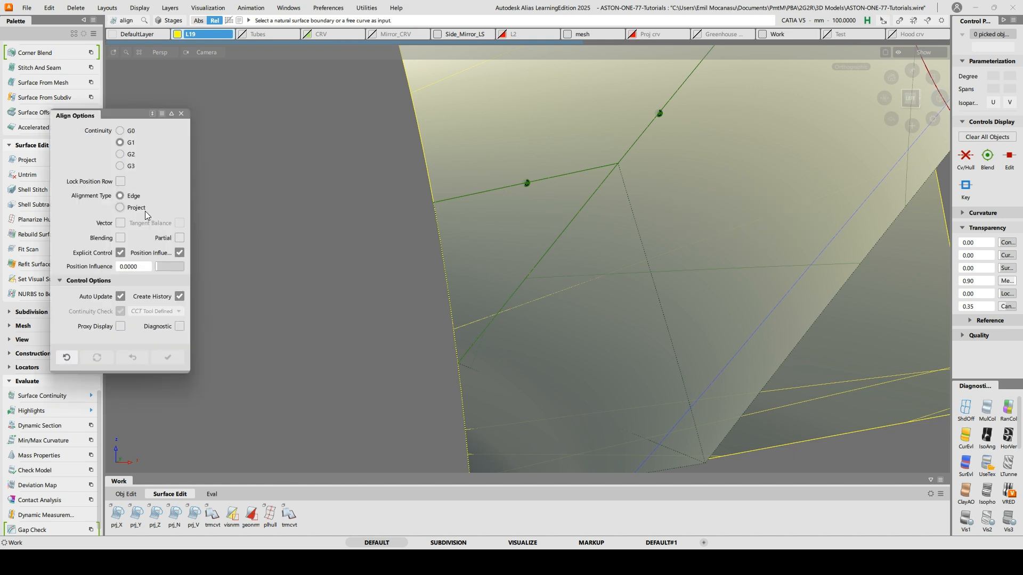
click(121, 207)
click(638, 242)
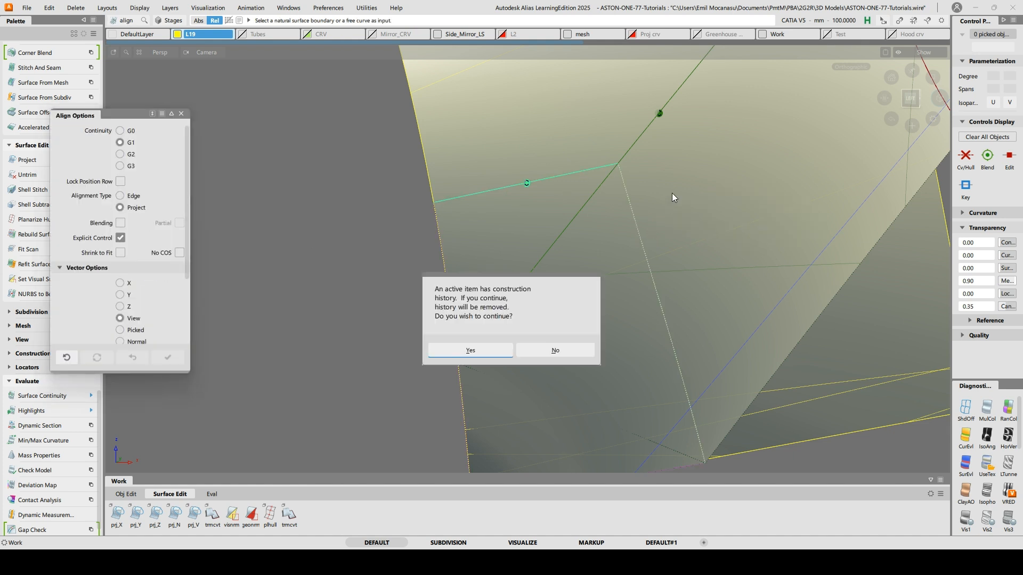
key(Return)
Bring the six hidden blend surfaces along the lower side edge back into view with the aligned side surfaces
alt+shift+right_drag(697, 164, 666, 184)
alt+shift+drag(666, 184, 677, 259)
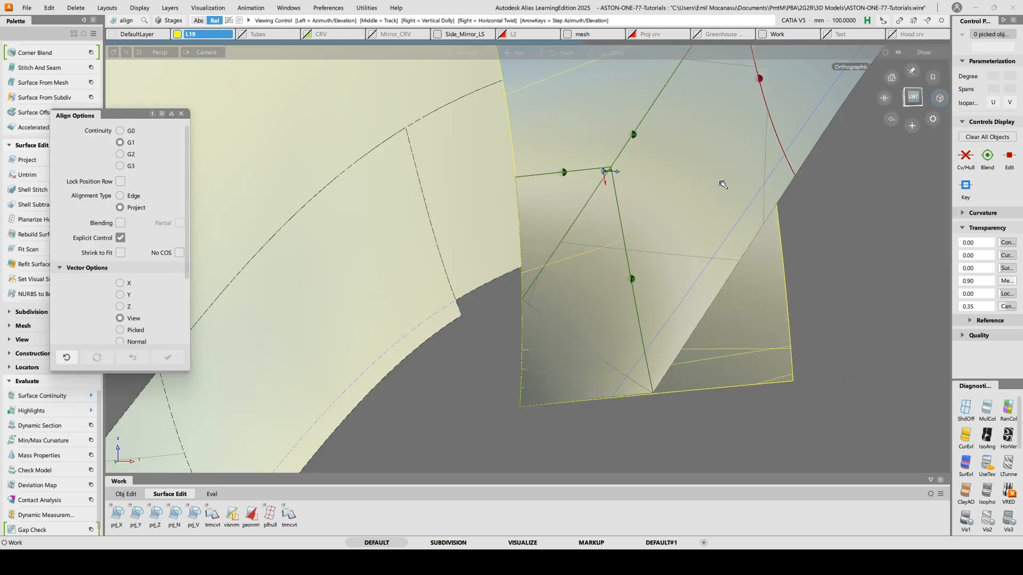
alt+shift+drag(715, 199, 696, 261)
alt+shift+drag(763, 213, 630, 293)
ctrl+shift+drag(570, 376, 570, 399)
click(549, 413)
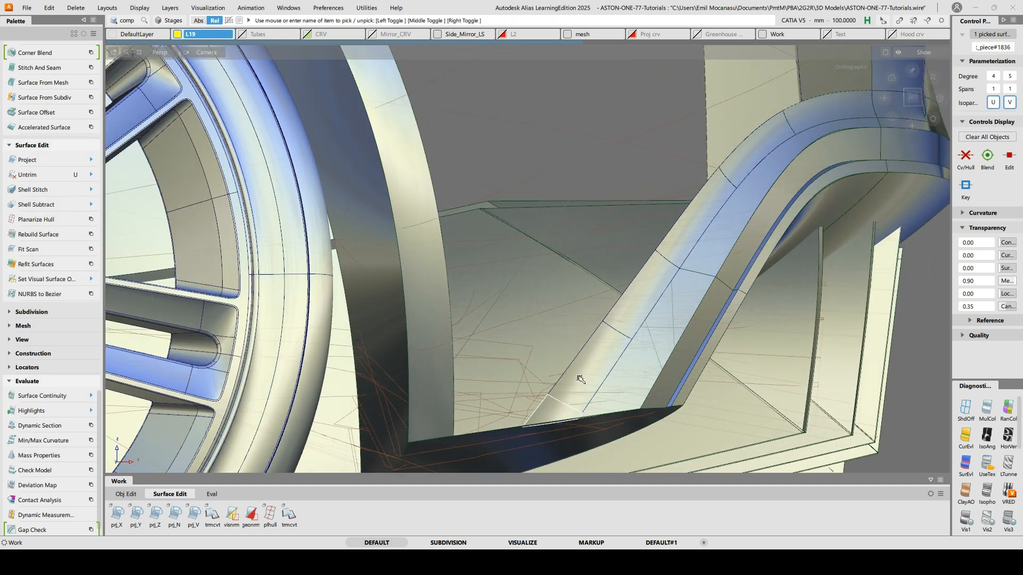
click(796, 122)
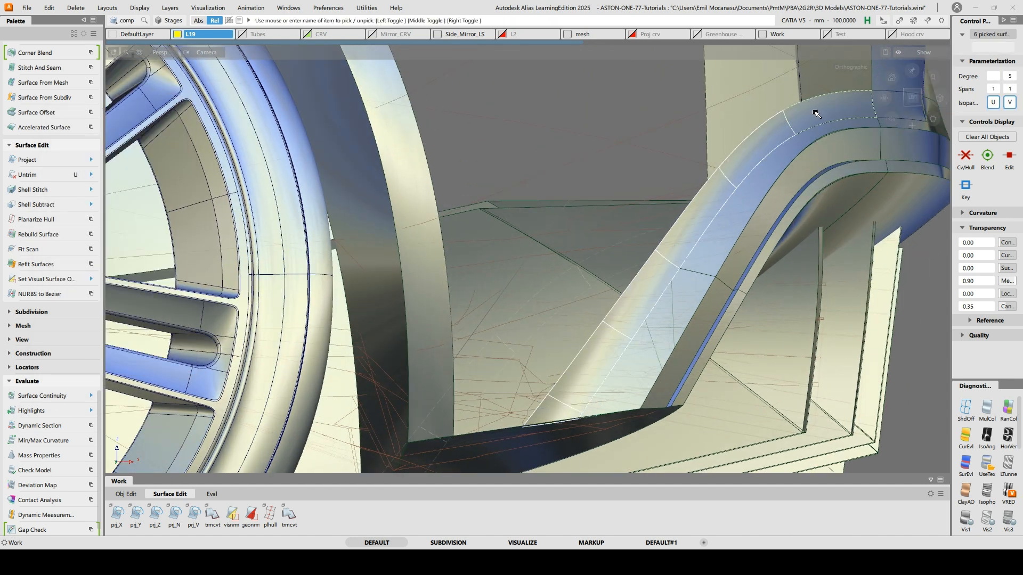
key(Delete)
key(i)
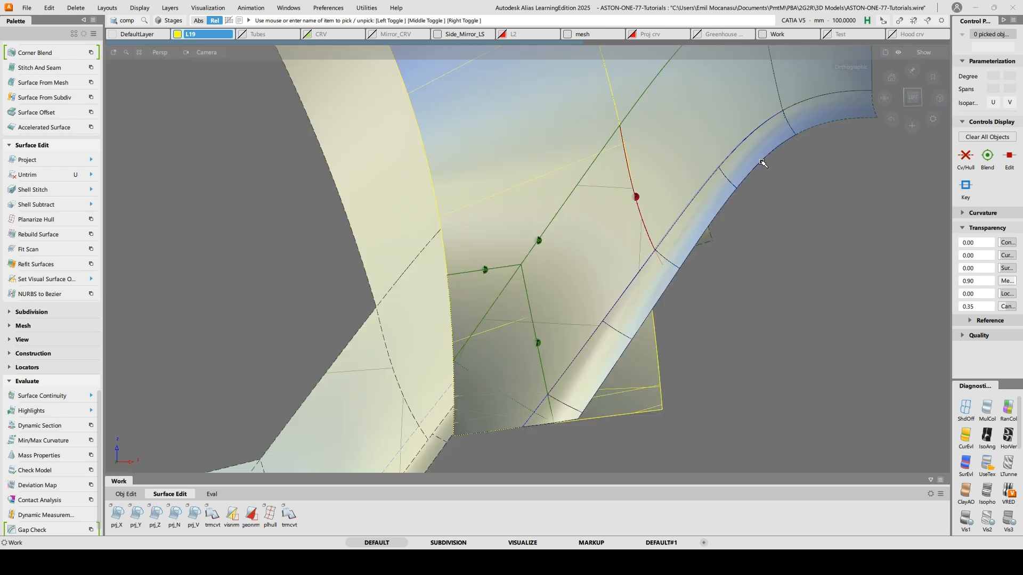
ctrl+shift+drag(604, 277, 554, 269)
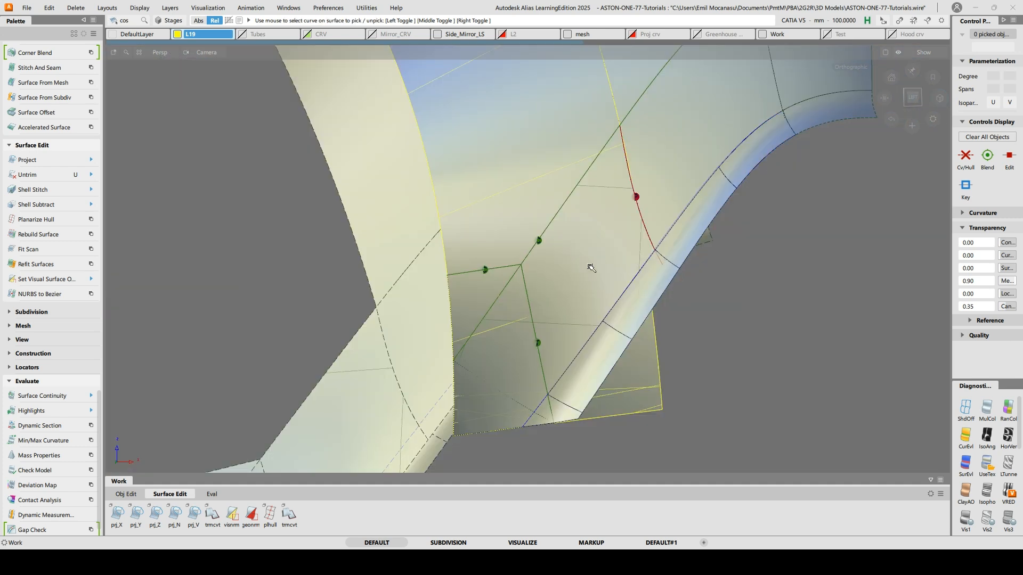
Delete the curve-on-surface running along the upper edge of the lower blend strips on the side wall
ctrl+shift+drag(584, 367, 549, 356)
click(613, 306)
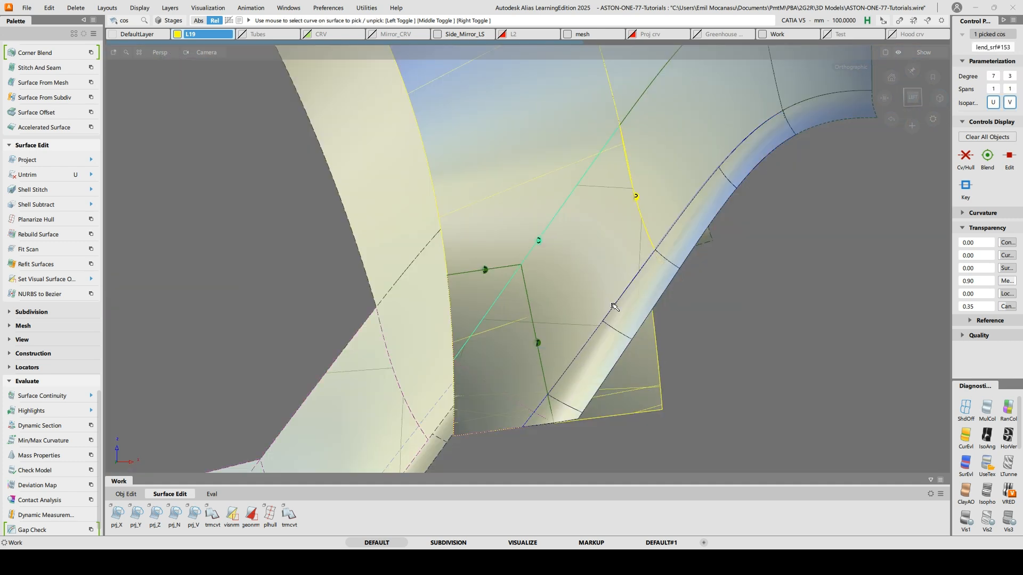
click(685, 213)
key(Delete)
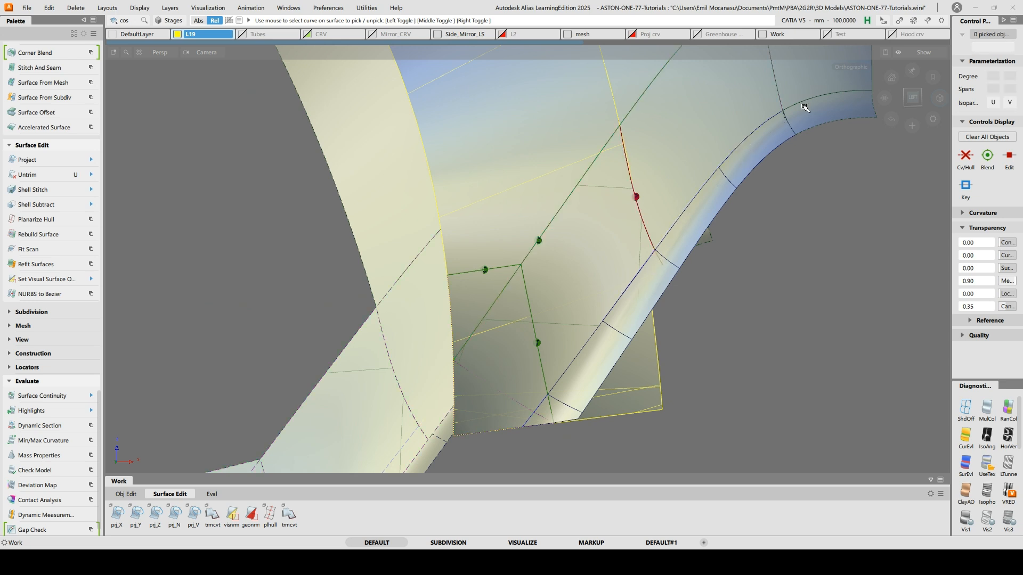
Query-edit the uppermost blend strip and delete the remaining curves-on-surface along the strips' edge on the side wall and corner patch
key(q)
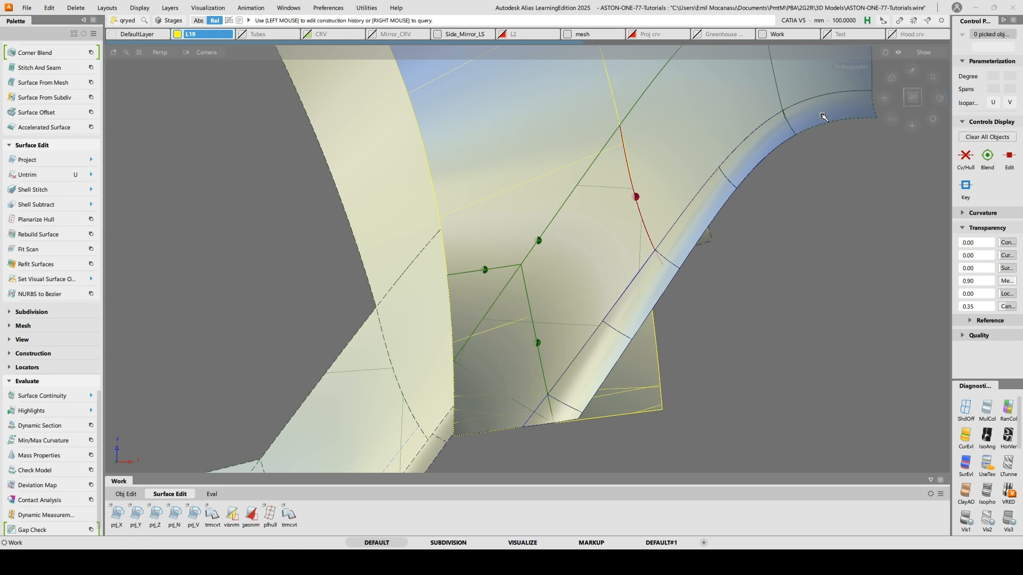
click(823, 115)
ctrl+shift+drag(859, 151, 859, 128)
ctrl+shift+middle_drag(821, 108, 820, 127)
click(821, 126)
key(Return)
ctrl+shift+drag(671, 200, 677, 136)
alt+shift+middle_drag(619, 321, 607, 338)
ctrl+shift+drag(609, 304, 566, 296)
click(652, 257)
click(560, 384)
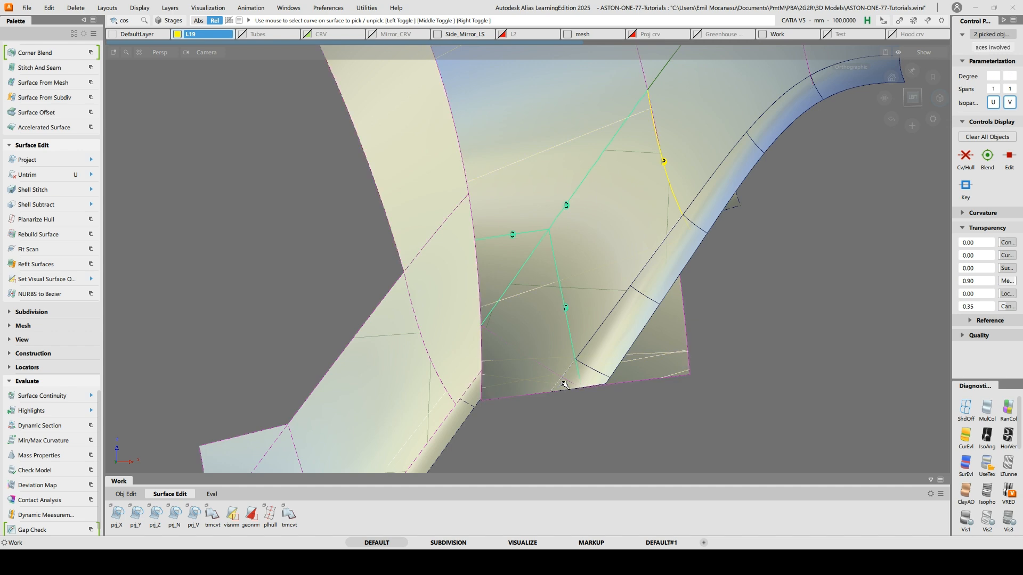
key(Delete)
Align the uppermost blend strip's upper edge to the side wall with G2 Project alignment along the Y vector
alt+shift+click(655, 186)
alt+shift+drag(655, 187, 591, 218)
alt+shift+middle_drag(591, 218, 502, 268)
alt+shift+drag(502, 268, 660, 225)
ctrl+shift+right_click(633, 191)
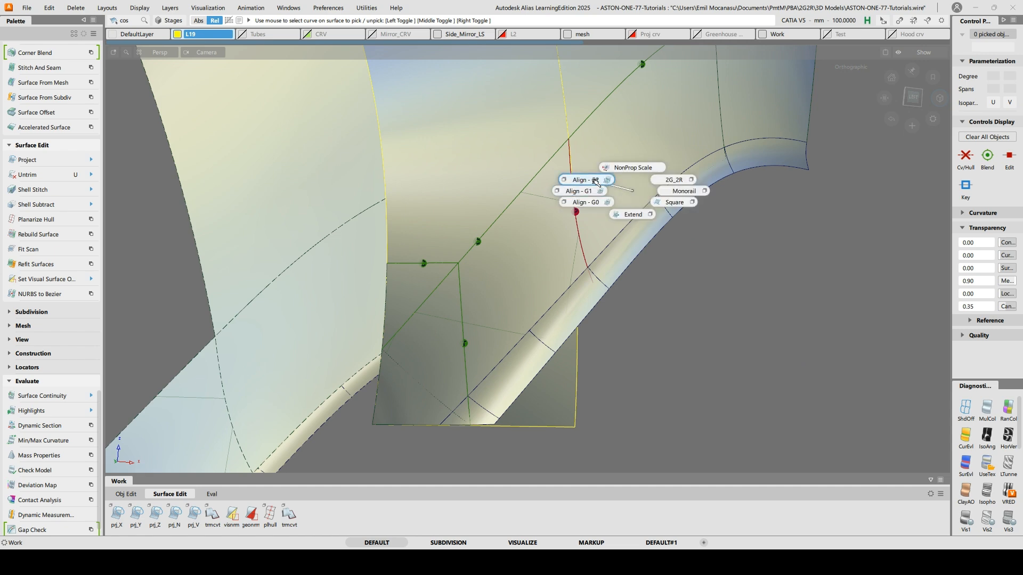
ctrl+shift+right_drag(595, 182, 587, 180)
alt+shift+drag(751, 137, 580, 197)
alt+shift+right_drag(581, 197, 619, 164)
alt+shift+middle_drag(619, 164, 611, 304)
alt+shift+right_drag(611, 304, 598, 219)
alt+shift+middle_drag(598, 219, 592, 314)
alt+shift+right_drag(622, 149, 609, 355)
alt+shift+drag(740, 221, 757, 261)
alt+shift+right_drag(758, 261, 726, 212)
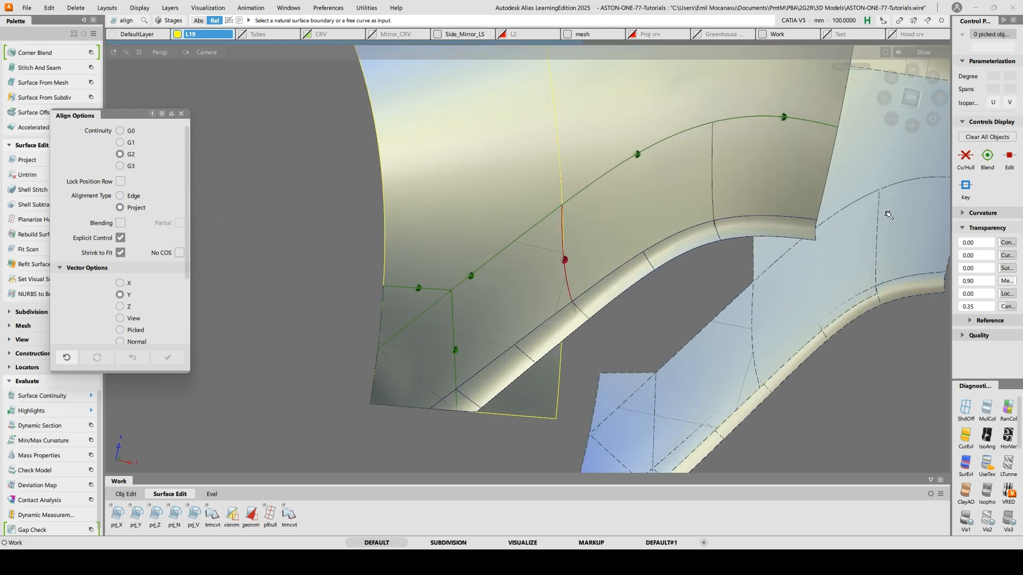
click(757, 219)
click(684, 229)
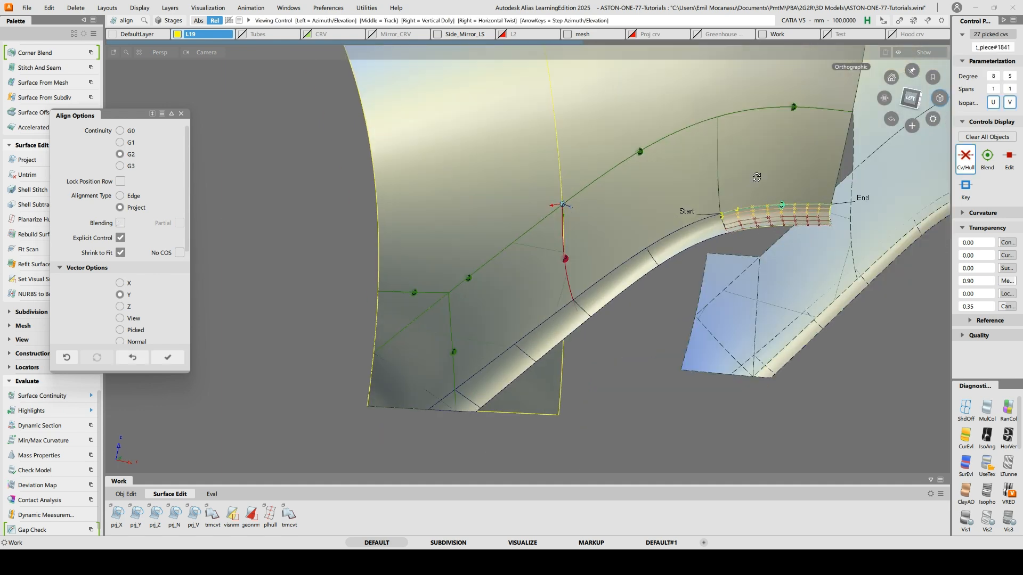
Align the next two blend strips down to the side wall with the same G2 Y-projected alignment
click(683, 230)
click(662, 197)
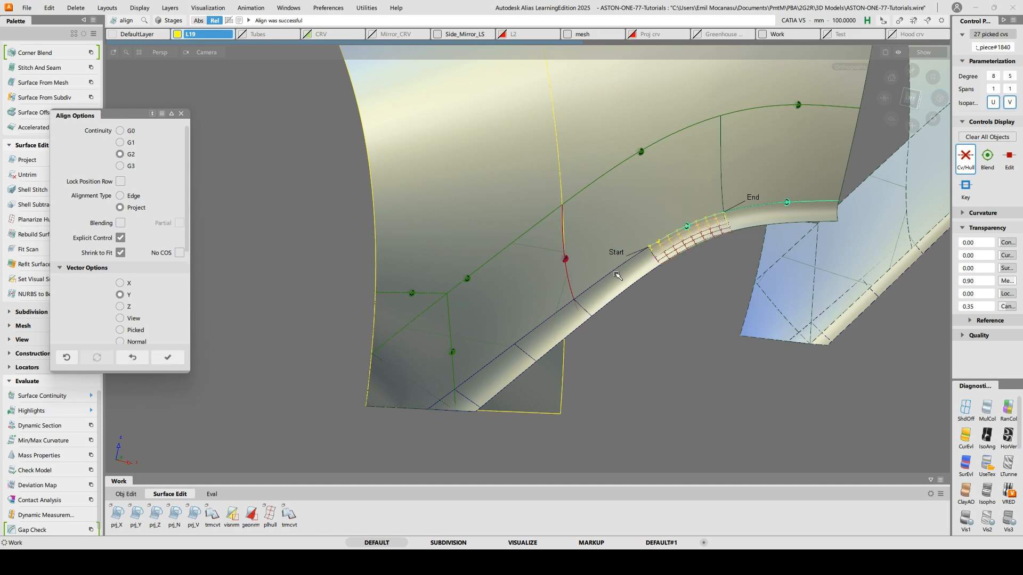
click(610, 280)
click(603, 229)
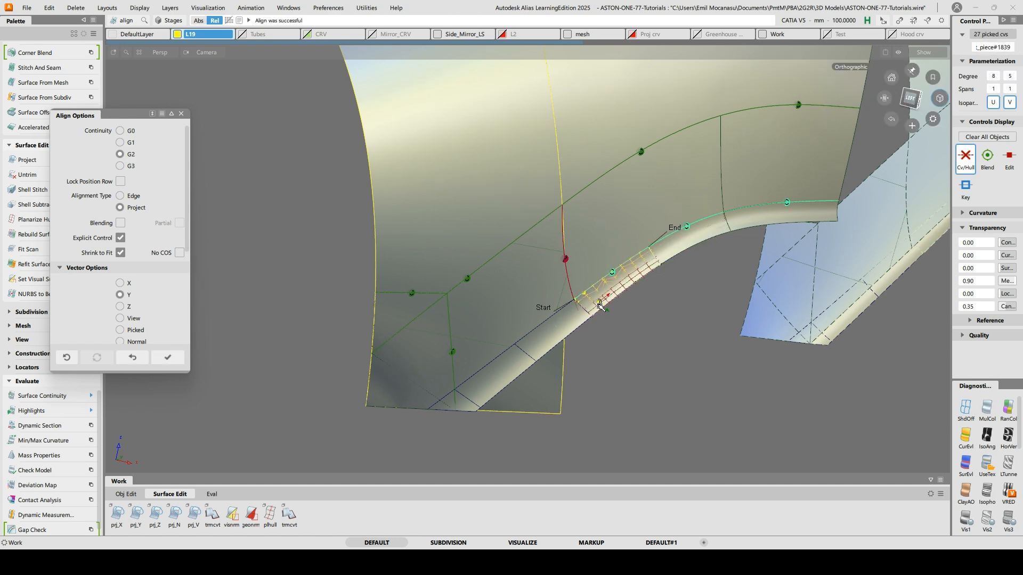
Align the blend strip just below the red vertical seam to the adjoining side surface with G2 Project alignment
alt+shift+right_drag(600, 301, 629, 284)
mouse_move(628, 284)
alt+shift+mouse_down()
mouse_move(653, 252)
mouse_move(642, 273)
alt+shift+mouse_up()
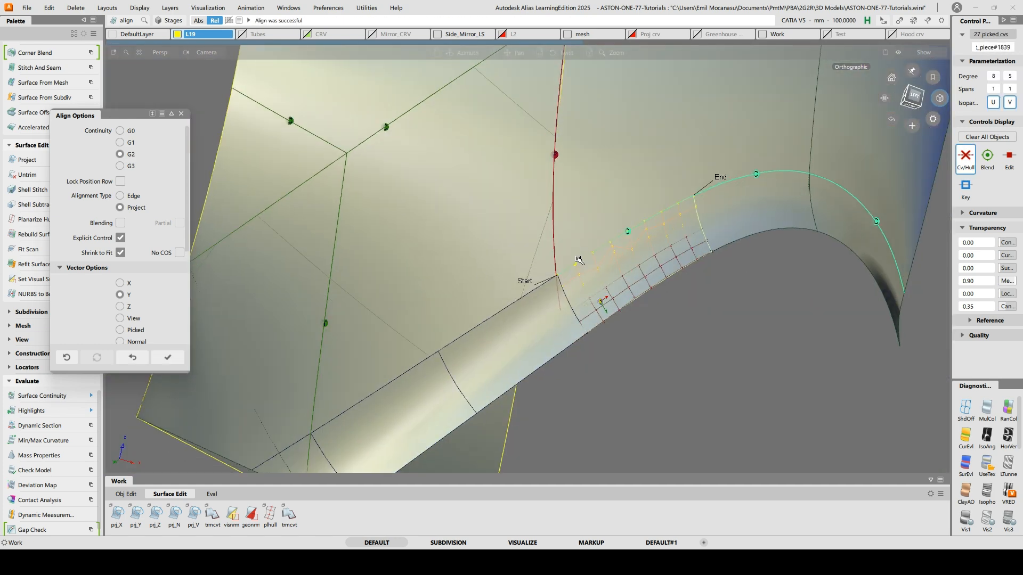
alt+shift+drag(633, 337, 538, 340)
ctrl+shift+drag(442, 282, 443, 258)
click(461, 334)
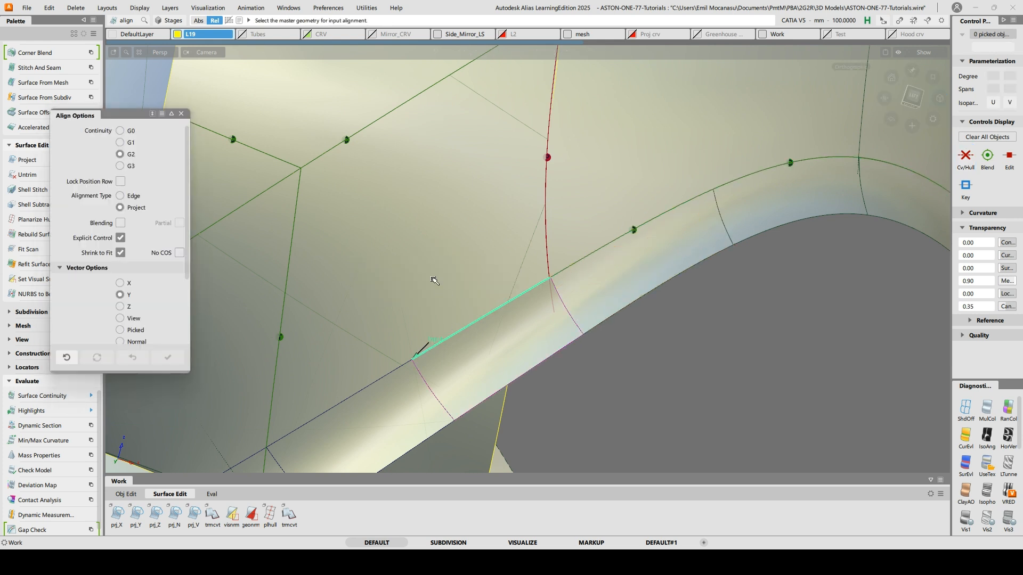
click(439, 294)
Change the alignment vector from Y to Normal on the three blend strips above the red vertical seam
ctrl+shift+drag(739, 261, 738, 237)
click(646, 229)
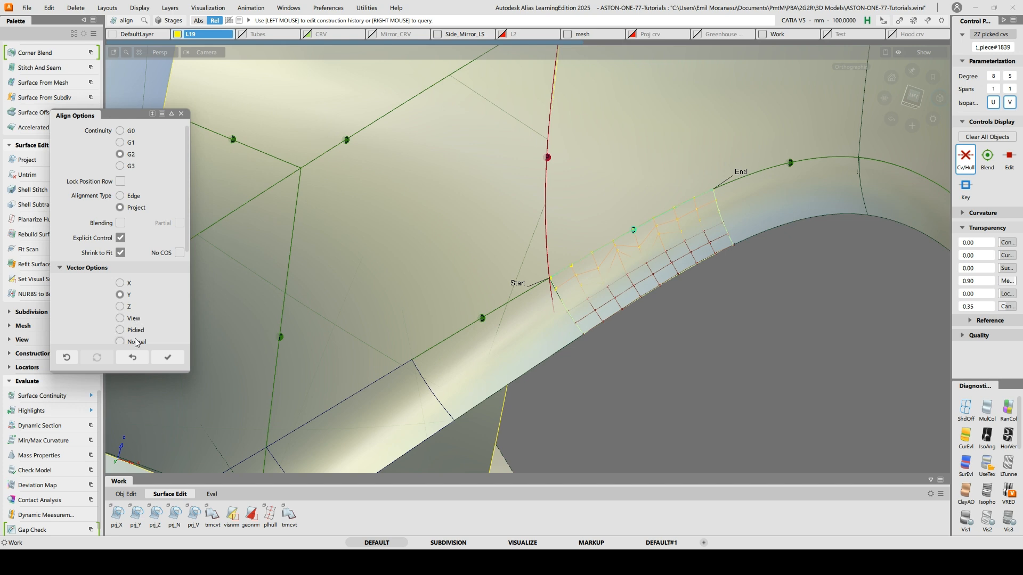
click(137, 343)
alt+shift+drag(639, 173, 762, 160)
alt+shift+middle_drag(762, 159, 705, 178)
ctrl+shift+drag(750, 191, 751, 165)
click(751, 166)
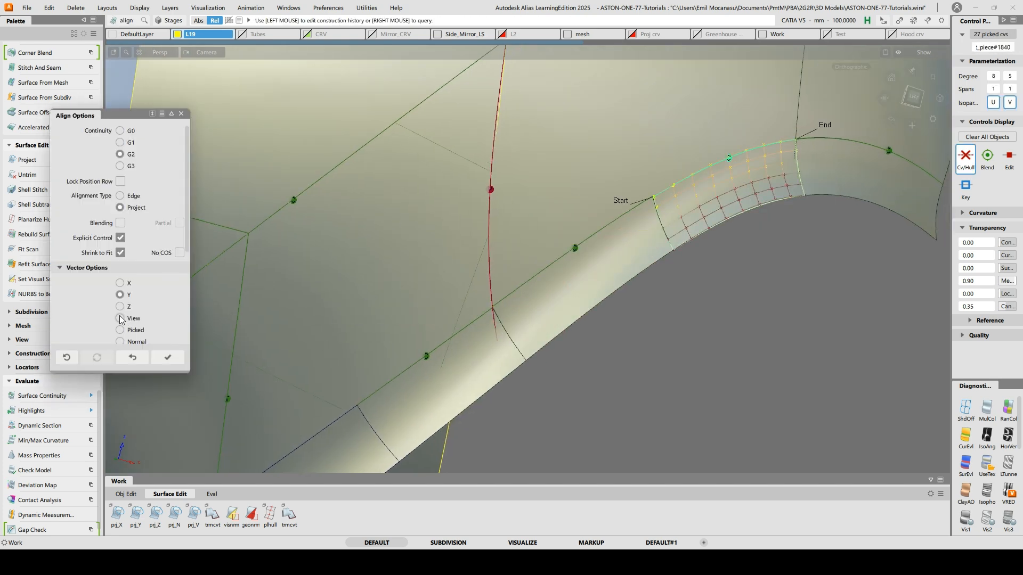
click(124, 342)
ctrl+shift+drag(832, 213, 833, 190)
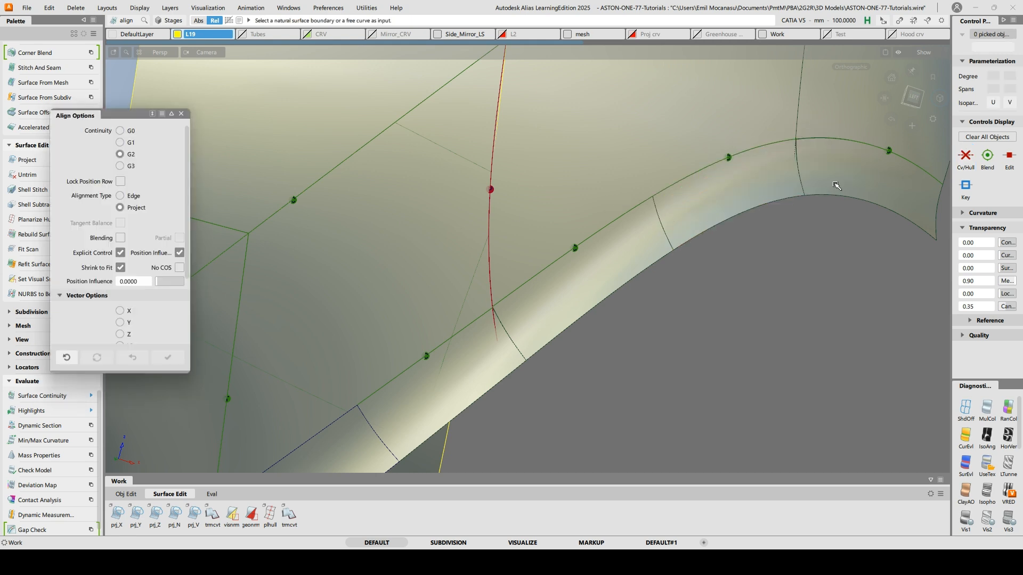
click(838, 185)
click(124, 343)
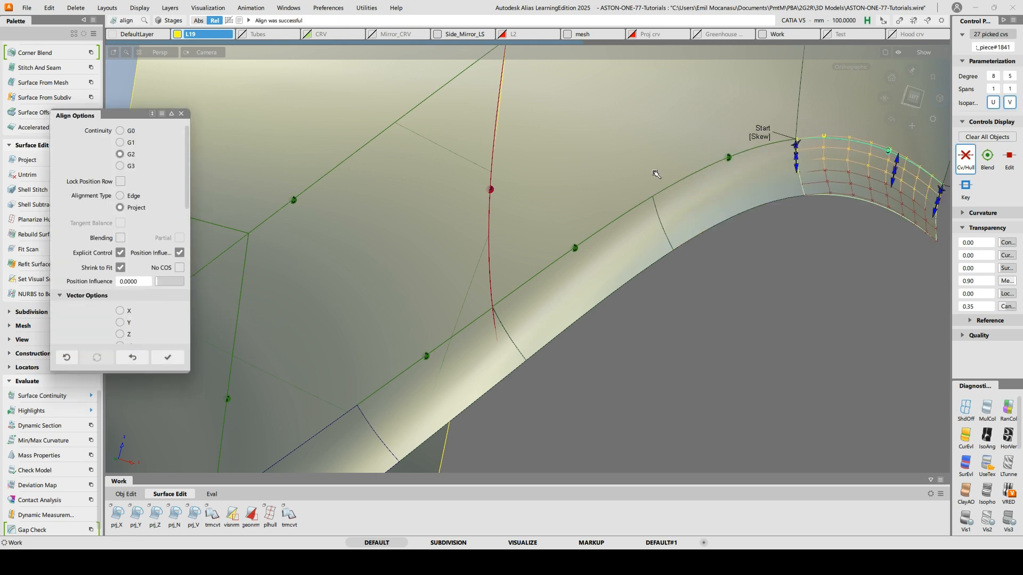
Align the second blend strip below the red seam to the side surface with G2 Project alignment along the Normal vector
ctrl+shift+drag(752, 178, 763, 110)
alt+shift+middle_drag(551, 223, 693, 77)
alt+shift+drag(551, 254, 460, 280)
click(452, 269)
alt+shift+drag(434, 239, 497, 222)
click(559, 135)
Align the lowest end blend strip's upper edge to the corner patch with G2 Project alignment
alt+shift+middle_drag(397, 304, 457, 230)
ctrl+shift+drag(456, 231, 467, 170)
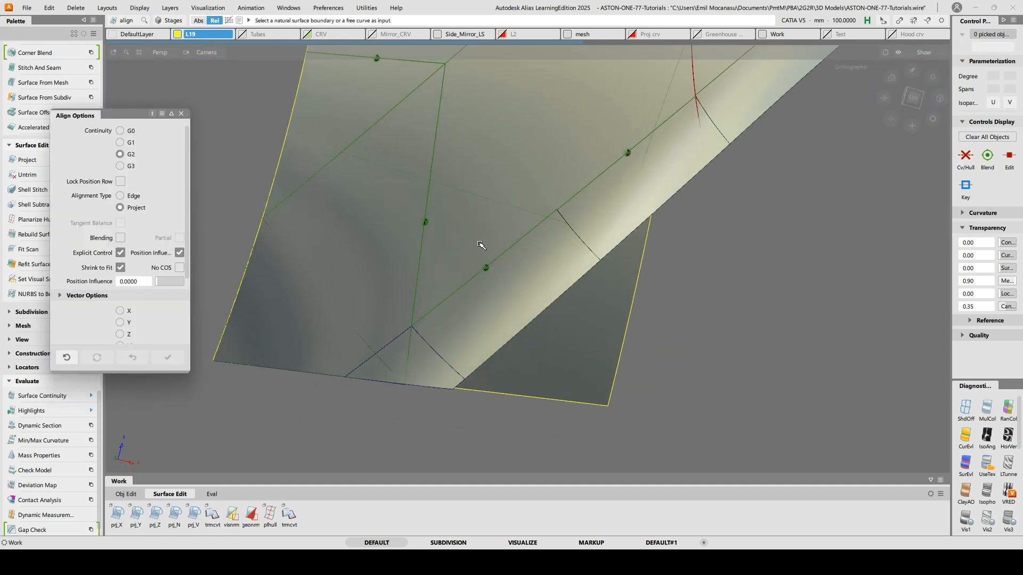
alt+shift+drag(481, 245, 419, 264)
click(384, 307)
click(369, 250)
click(495, 149)
Trim the corner patch and the neighbouring side surface along the newly projected strip edges
key(t)
click(377, 235)
key(space)
click(484, 182)
key(space)
Query-edit the second strip below the red seam and revert its projected alignment
alt+shift+middle_drag(611, 147, 565, 182)
alt+shift+right_drag(567, 306, 565, 224)
alt+shift+drag(564, 223, 551, 197)
key(q)
click(427, 258)
click(168, 357)
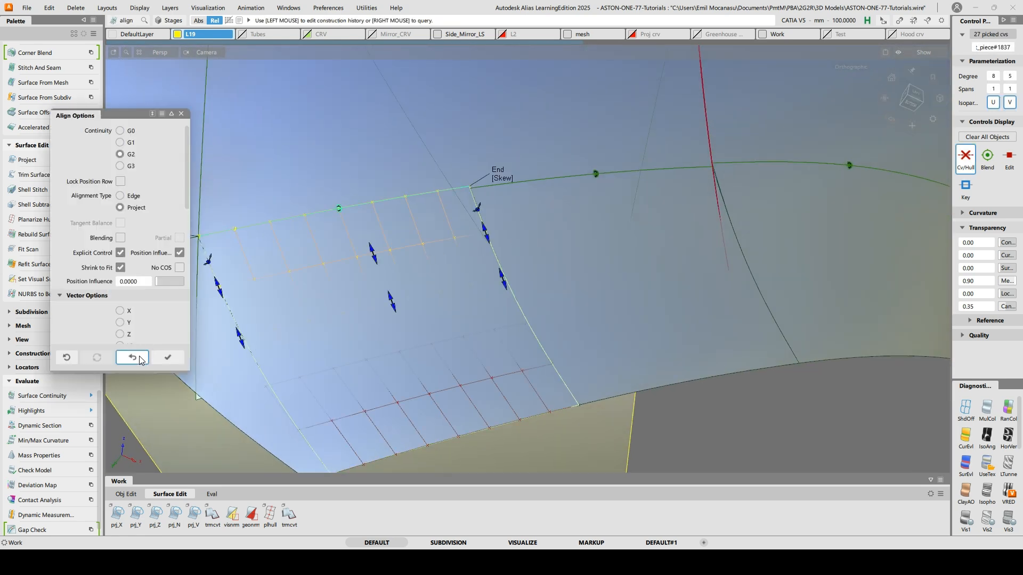
Align that strip's side edge to its upper neighbour with G2 Edge alignment and a Position Influence of 1.0000
click(120, 196)
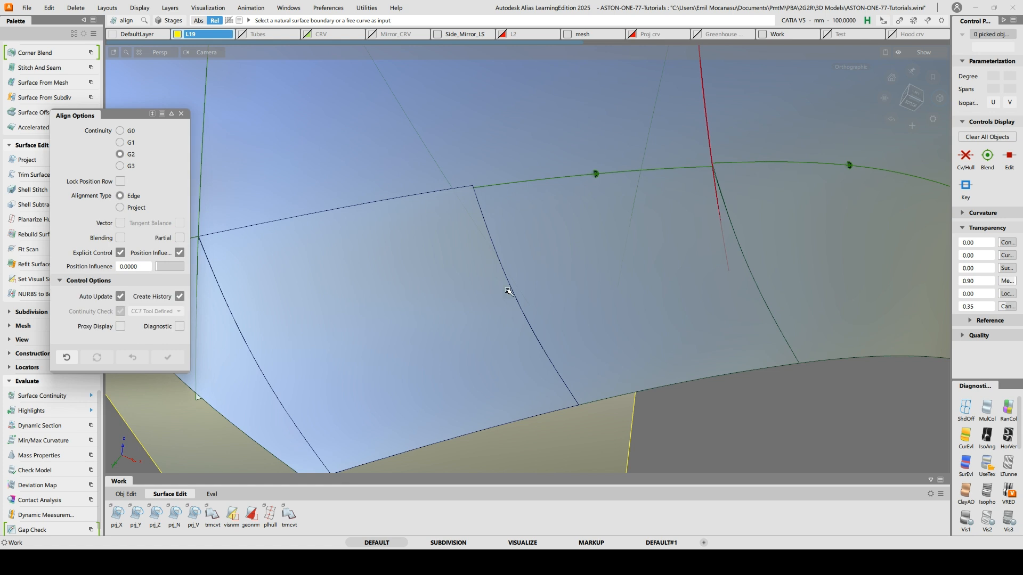
click(516, 297)
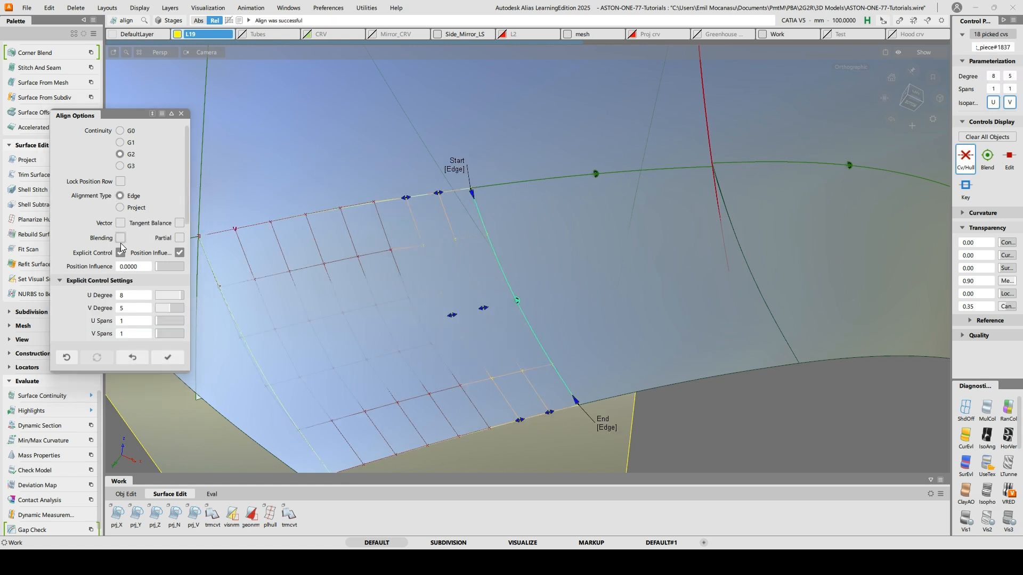
drag(158, 267, 722, 197)
ctrl+shift+drag(494, 212, 533, 131)
Realign the strip's upper edge to the side surface with G2 Project alignment and trim the side surface along it
click(120, 207)
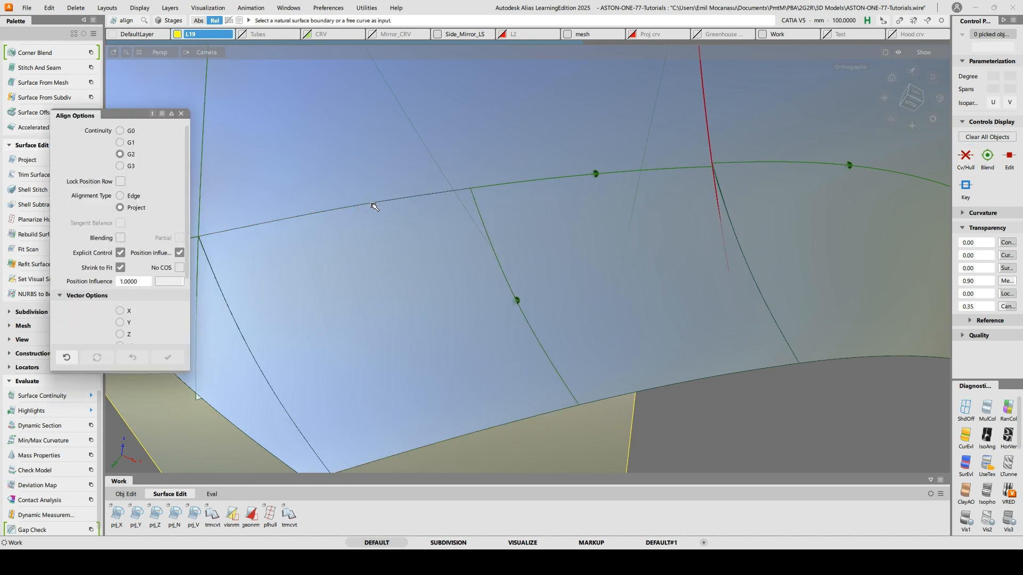
click(375, 208)
key(Return)
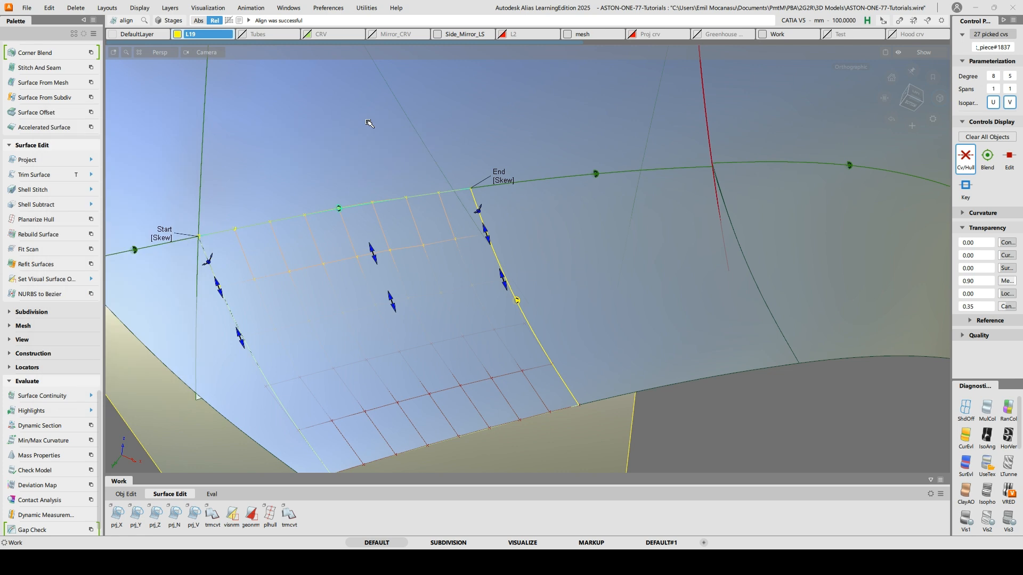
key(t)
click(361, 154)
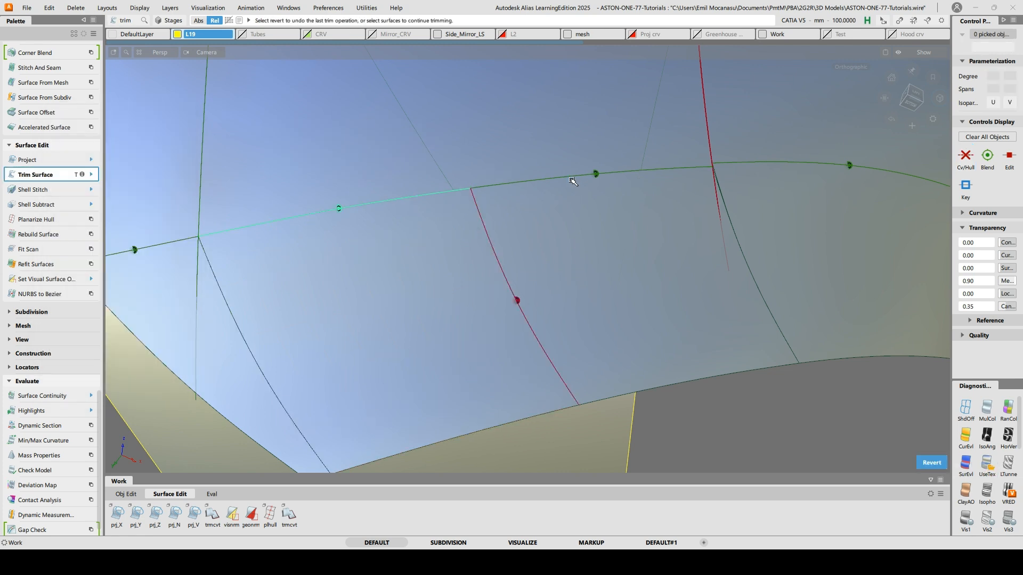
Extend the upper edge of the strip just below the red seam by about 0.39 mm, accepting removal of its construction history
alt+shift+drag(554, 208, 642, 224)
alt+shift+middle_drag(655, 221, 322, 274)
alt+shift+drag(322, 274, 426, 226)
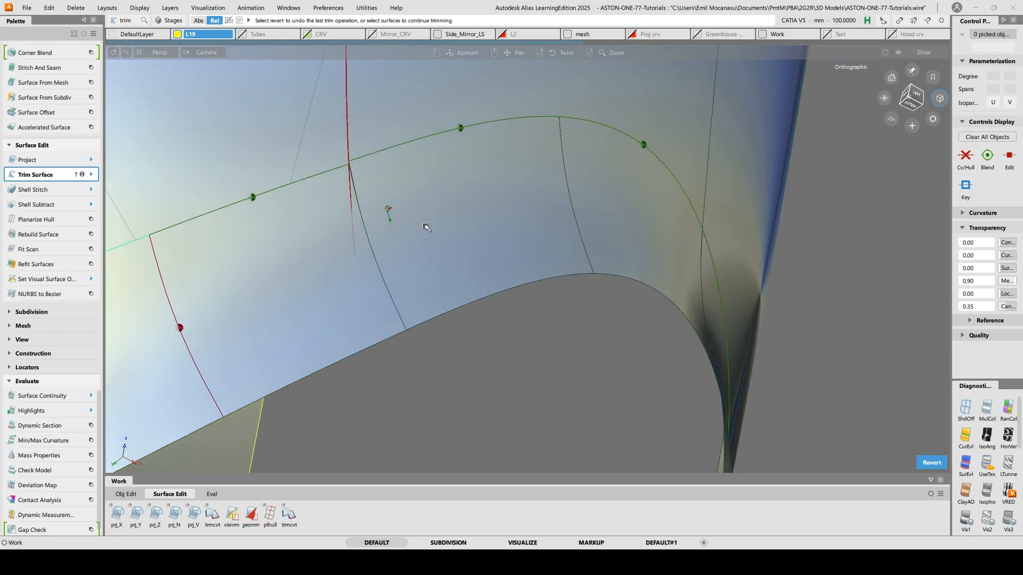
alt+shift+right_drag(427, 227, 516, 187)
alt+shift+middle_drag(516, 187, 571, 197)
alt+shift+drag(571, 197, 521, 238)
alt+shift+right_drag(441, 146, 437, 189)
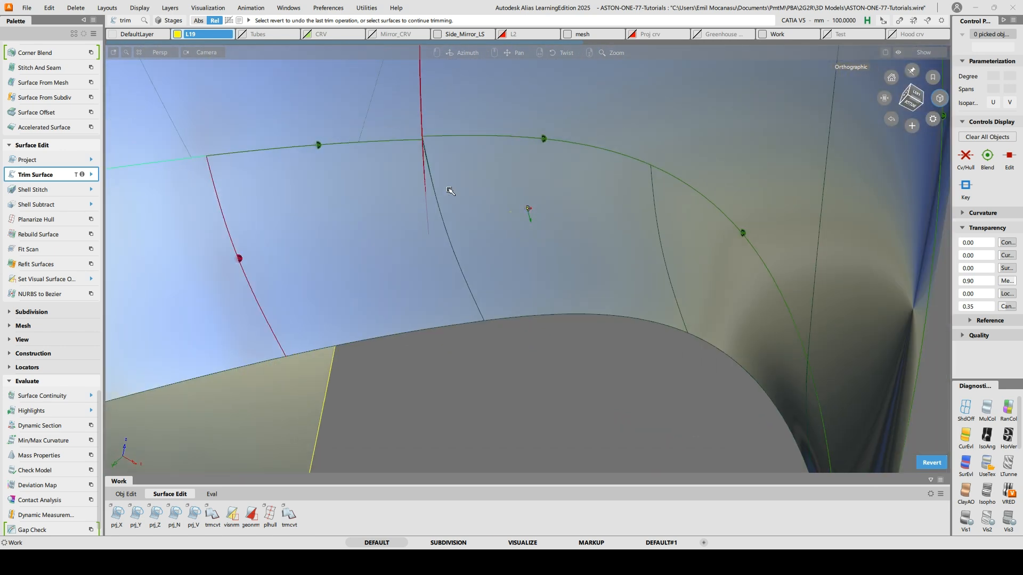
alt+shift+middle_drag(397, 153, 534, 161)
ctrl+shift+right_drag(451, 99, 451, 123)
click(504, 151)
click(574, 151)
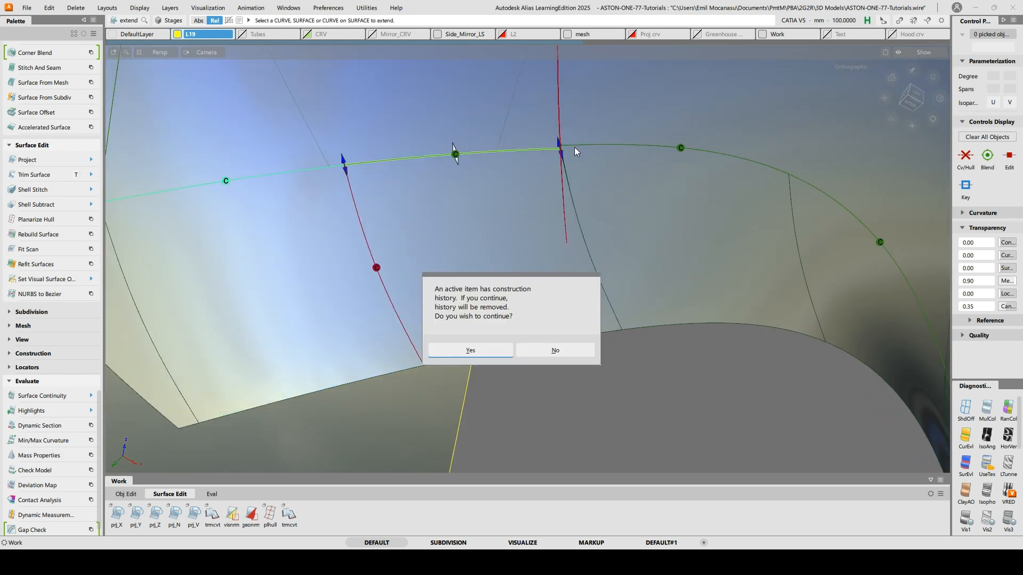
key(Return)
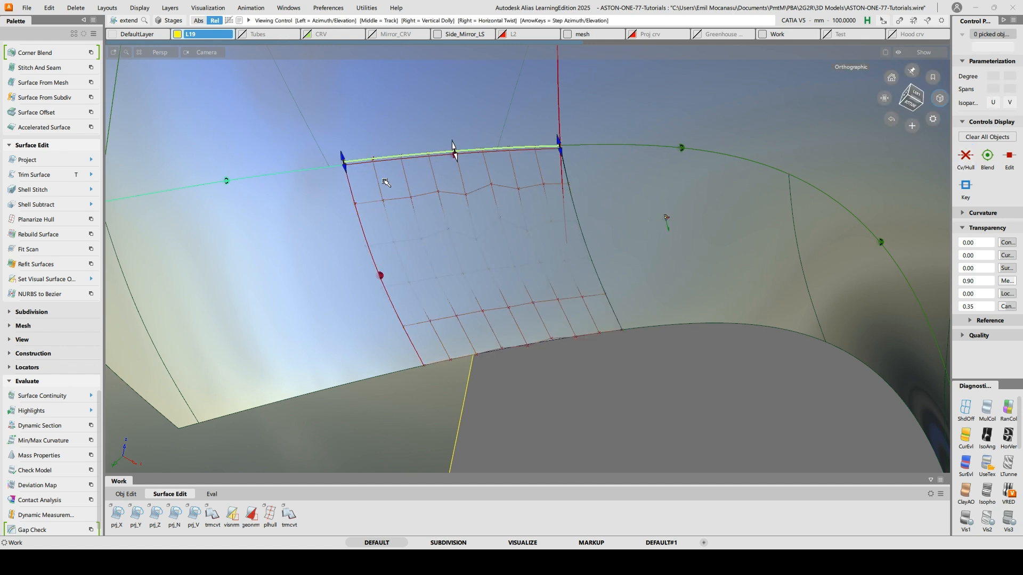
Extend the upper edge of the next strip down by about 0.44 mm, removing its construction history
alt+shift+middle_drag(386, 183, 467, 189)
click(448, 175)
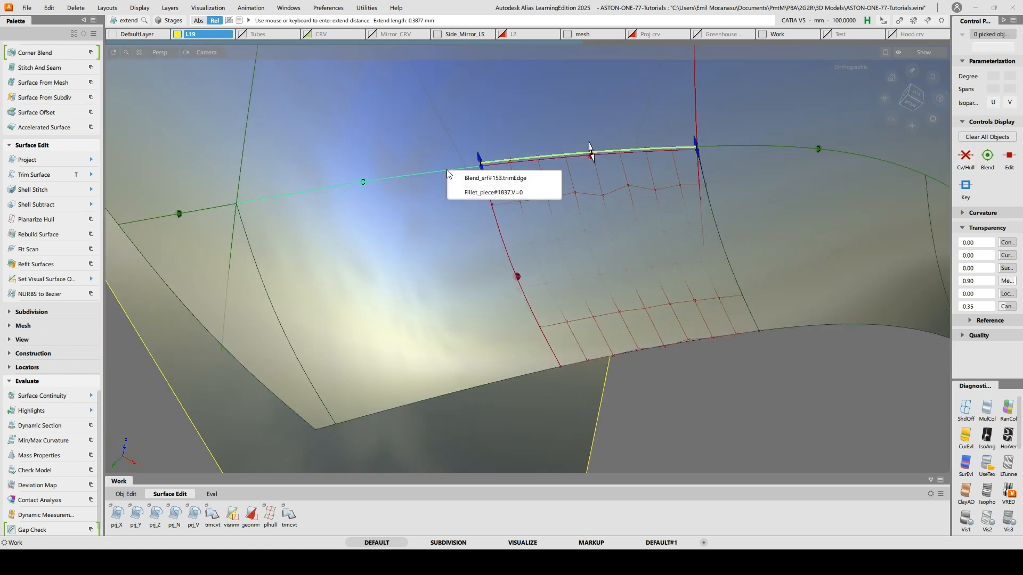
click(490, 193)
key(Return)
drag(497, 161, 283, 174)
Extend the lowest end strip's upper edge past the corner patch boundary, removing its construction history
alt+shift+middle_drag(225, 173, 261, 167)
click(266, 205)
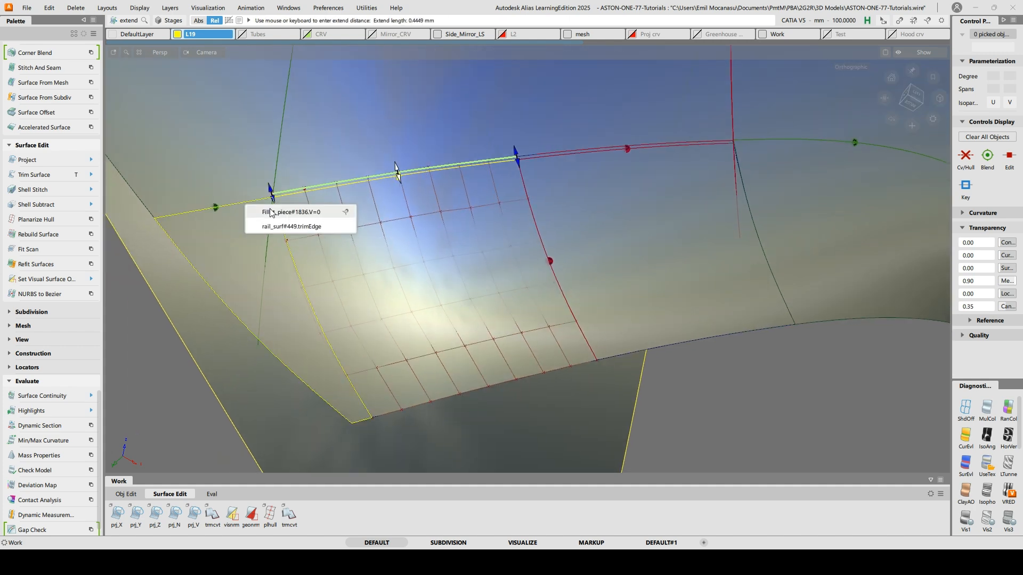
click(268, 211)
key(Return)
drag(307, 189, 235, 203)
click(354, 154)
Shorten the side edge between the two lowest strips non-proportionally by about 0.40 mm and snap the adjoining edge at the seam corner
alt+shift+middle_drag(235, 203, 435, 196)
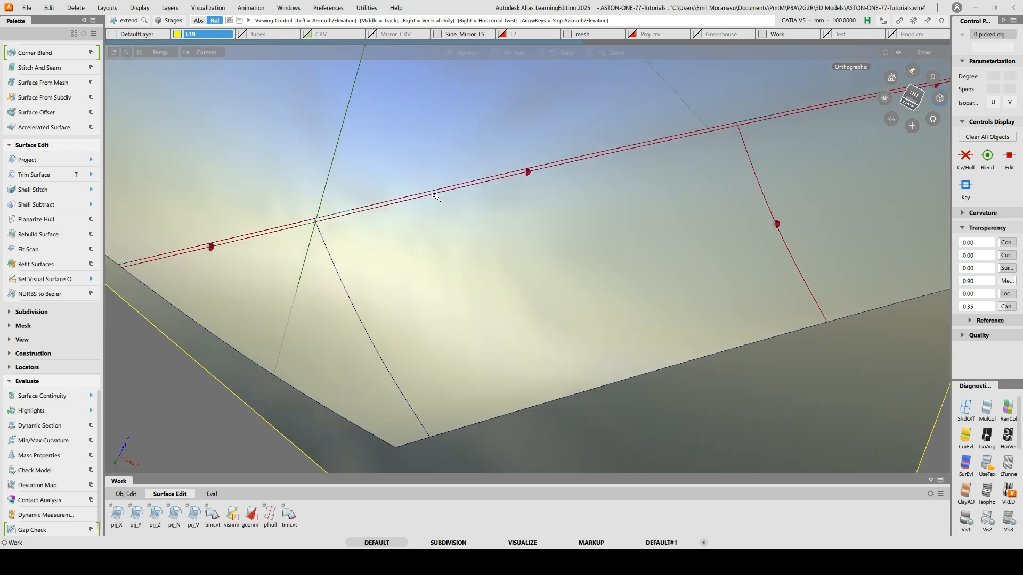
alt+shift+drag(435, 197, 347, 214)
alt+shift+right_drag(346, 214, 300, 229)
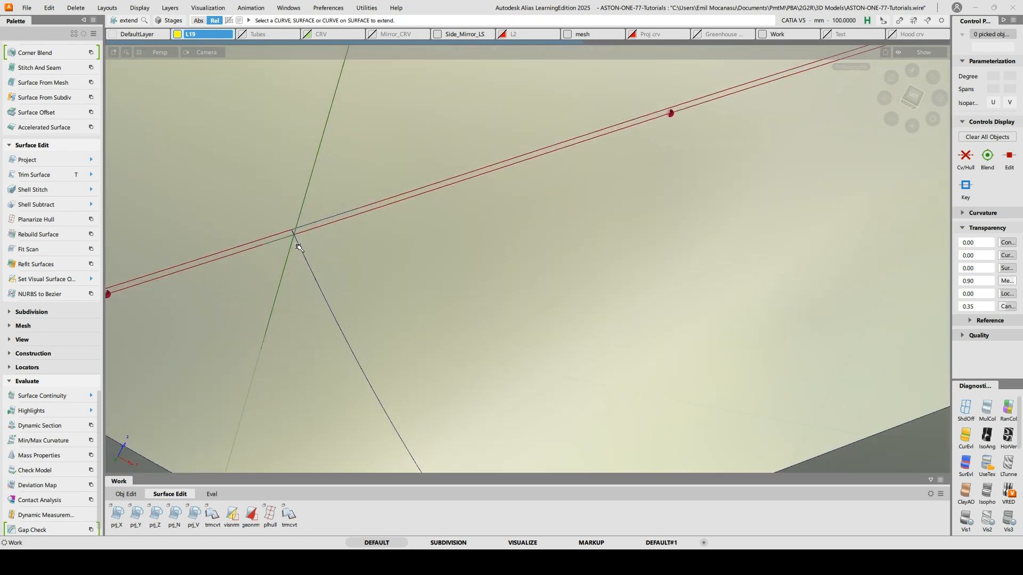
click(298, 246)
click(339, 265)
click(299, 228)
ctrl+alt+click(302, 205)
alt+shift+middle_drag(285, 222, 374, 211)
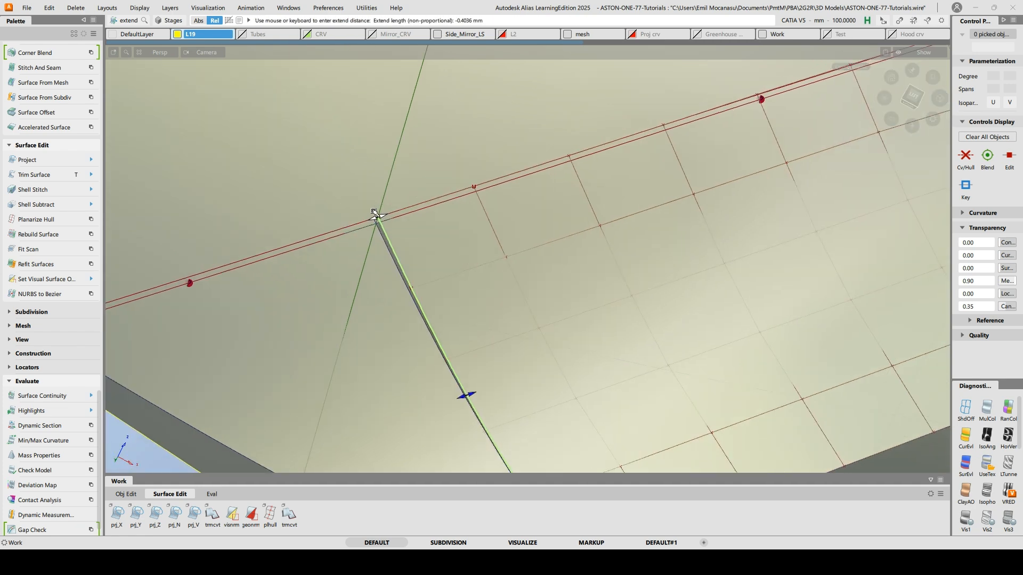
click(382, 236)
ctrl+alt+click(387, 234)
click(404, 118)
Revert the alignment of the strip just above the red seam and select that strip
alt+shift+right_drag(391, 213, 511, 219)
mouse_move(511, 219)
alt+shift+mouse_down()
mouse_move(528, 260)
mouse_move(643, 249)
mouse_move(514, 224)
alt+shift+mouse_up()
alt+shift+middle_drag(618, 224, 403, 214)
alt+shift+drag(511, 207, 541, 212)
alt+shift+right_drag(541, 213, 498, 165)
alt+shift+middle_drag(497, 166, 527, 230)
click(608, 243)
ctrl+shift+drag(607, 223, 612, 255)
click(132, 362)
click(655, 251)
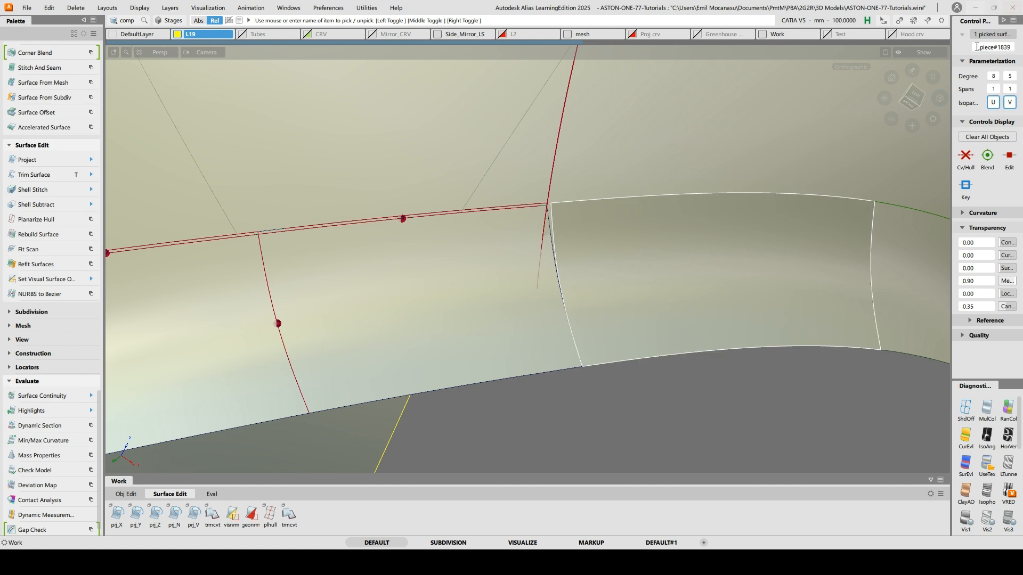
Rebuild the selected strip above the red seam with a U degree of 5
click(994, 76)
click(993, 18)
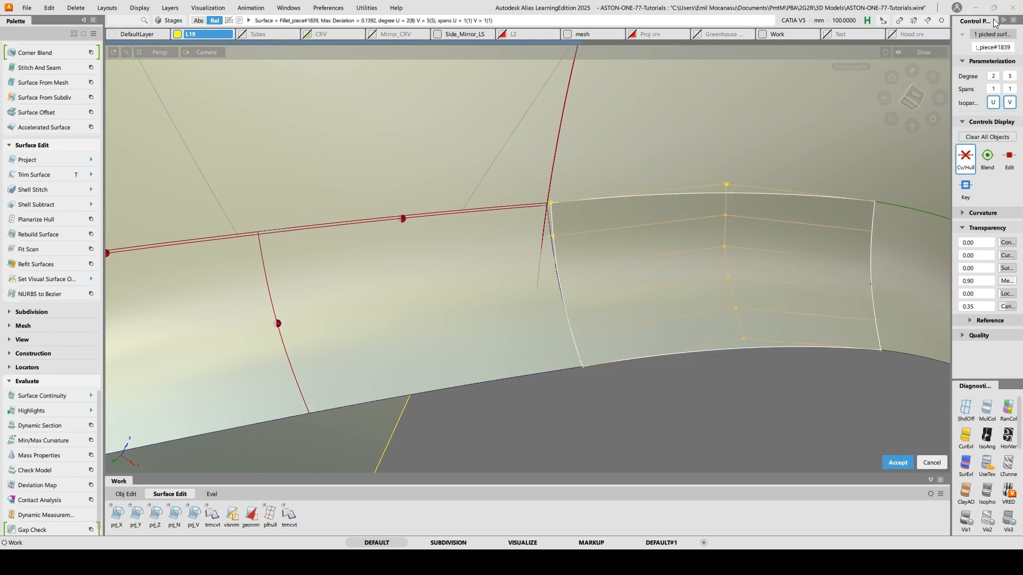
click(994, 77)
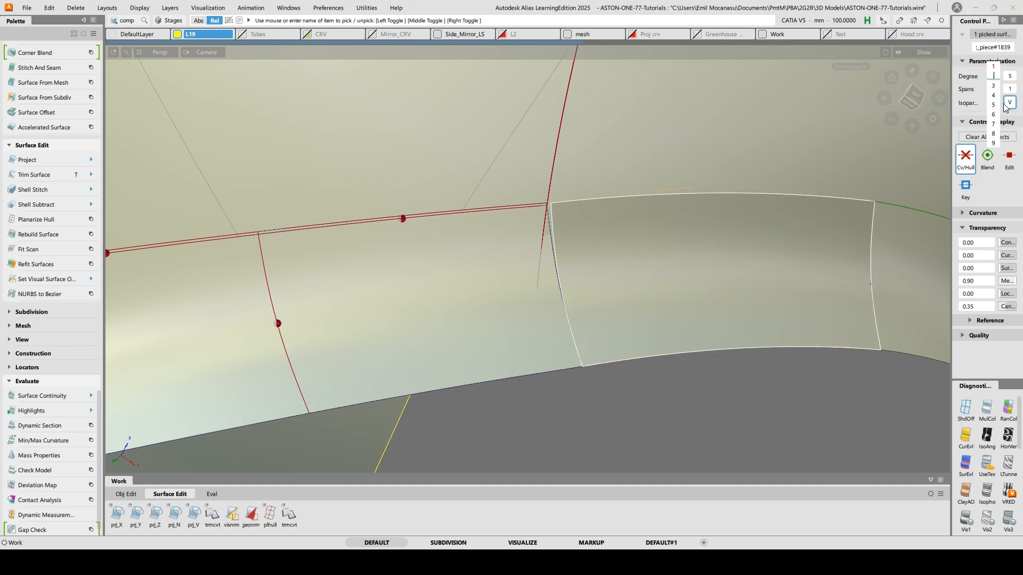
click(995, 105)
click(777, 92)
Align the strip's side edge away from the red seam to the neighbouring strip at G2, switching the alignment type to Edge
ctrl+shift+right_drag(651, 162, 600, 161)
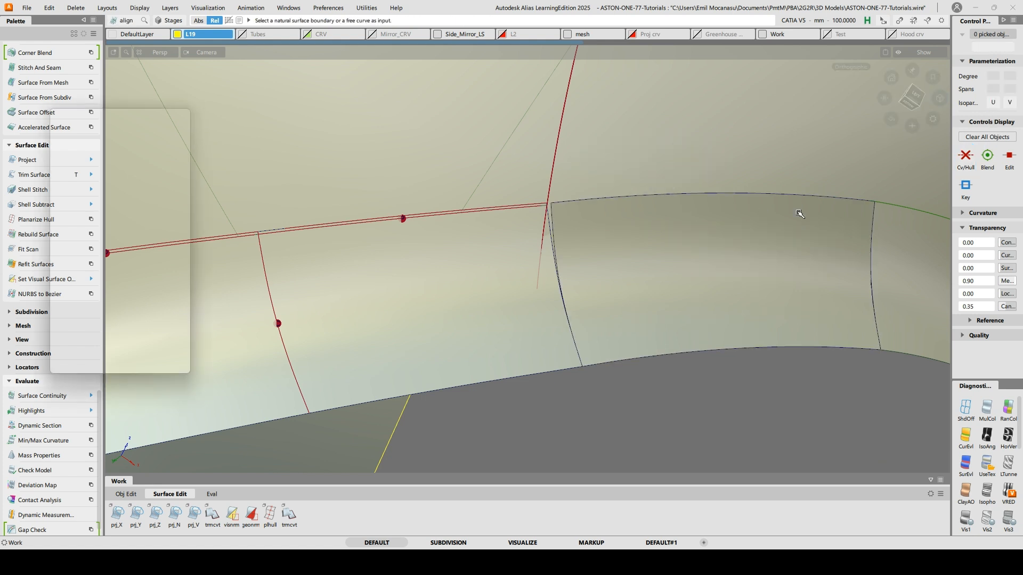
click(870, 263)
click(898, 283)
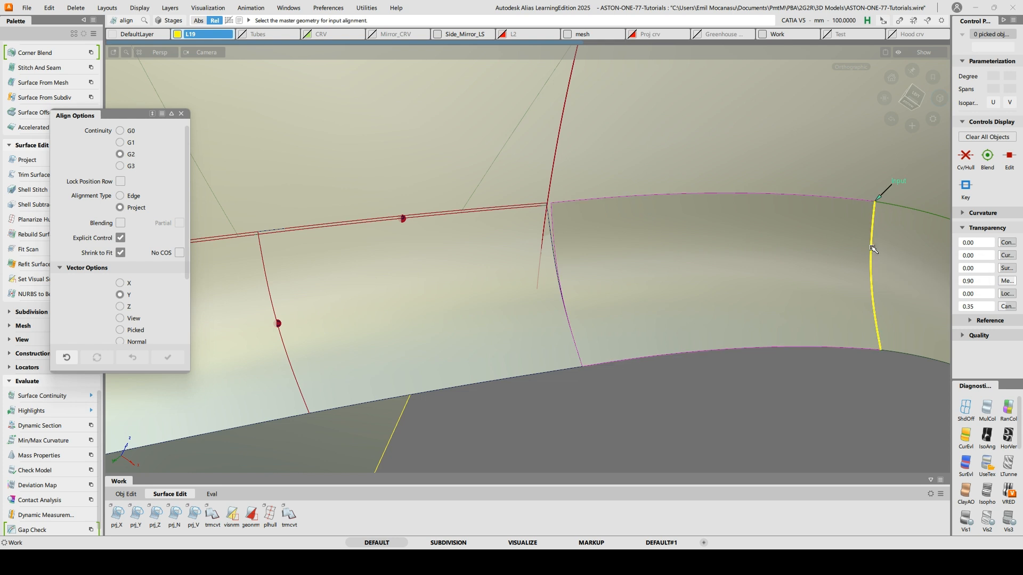
click(871, 241)
click(134, 196)
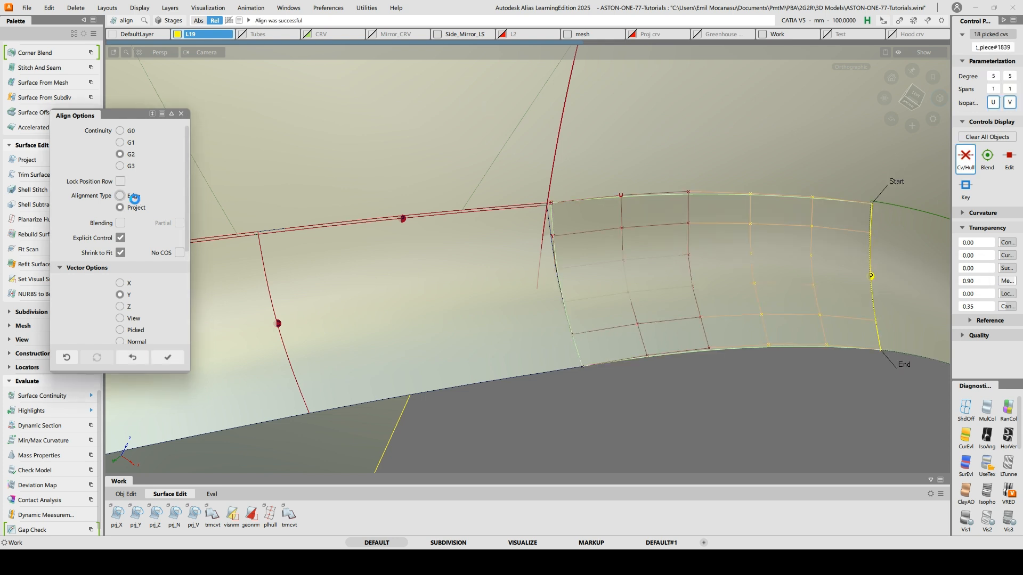
click(895, 186)
click(912, 375)
Align the strip's other side edge, at the red seam, to the adjoining strip with G2 Edge alignment
ctrl+shift+drag(579, 288, 578, 194)
click(556, 248)
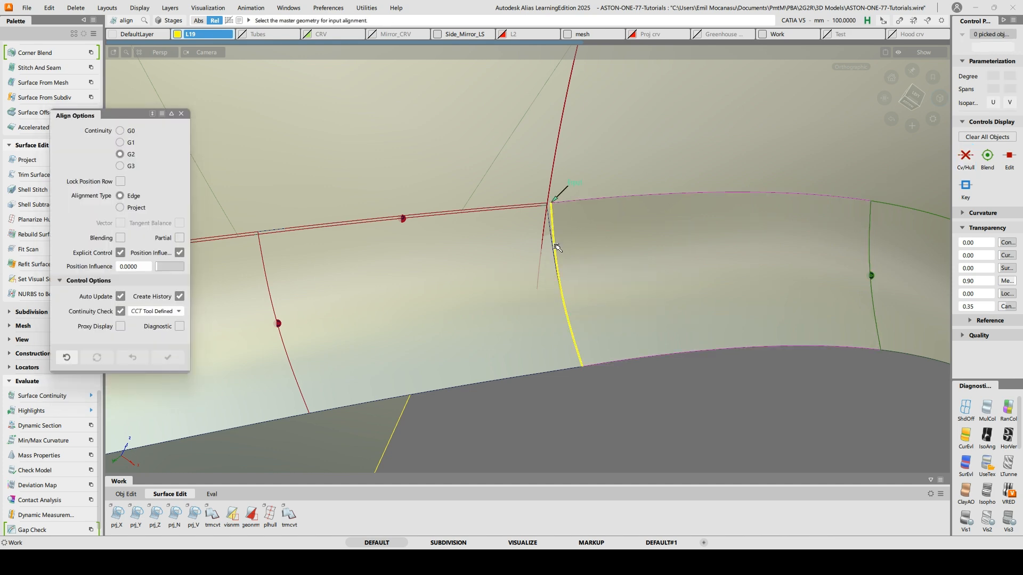
click(553, 244)
alt+shift+drag(695, 210, 751, 224)
alt+shift+middle_drag(751, 223, 541, 283)
alt+shift+drag(541, 282, 428, 218)
Select the strip on the other side of the red seam and set its U degree to 5
ctrl+shift+drag(368, 310, 368, 336)
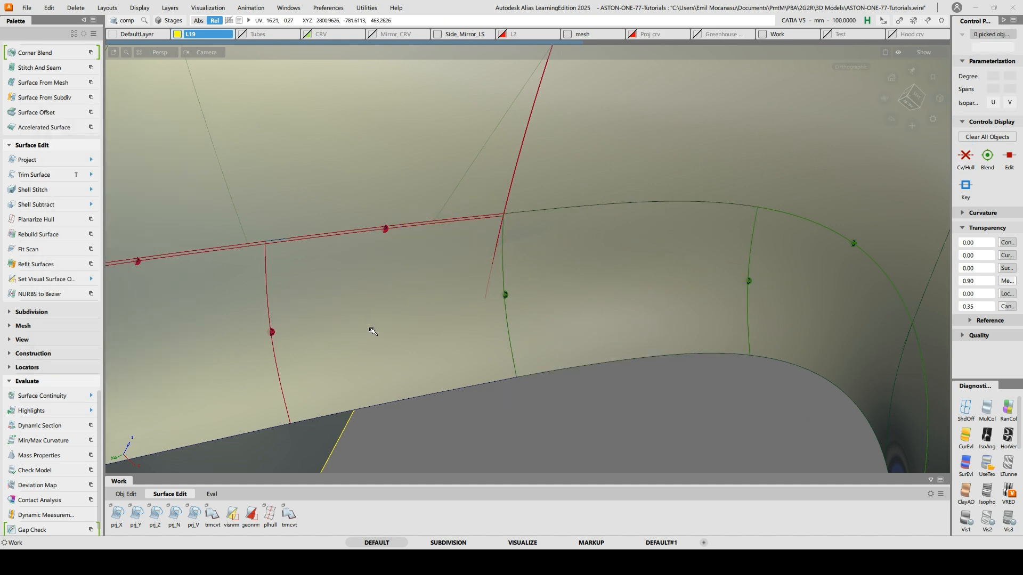
click(400, 288)
ctrl+shift+right_drag(400, 288, 434, 273)
alt+shift+drag(450, 299, 457, 289)
click(994, 77)
click(994, 20)
click(995, 76)
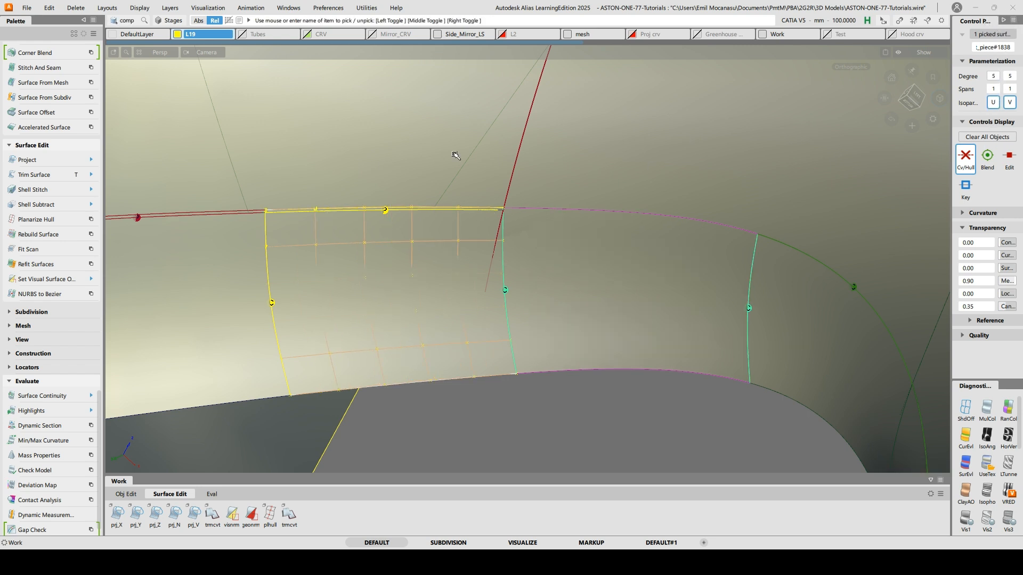
ctrl+shift+drag(456, 155, 437, 192)
Extend that strip's side edge slightly at the corner where it meets the red seam
alt+shift+right_drag(437, 191, 448, 147)
ctrl+shift+middle_drag(448, 144, 406, 136)
alt+shift+drag(577, 290, 534, 189)
alt+shift+right_drag(534, 184, 516, 146)
alt+shift+middle_drag(515, 146, 658, 74)
ctrl+shift+middle_drag(409, 142, 409, 168)
click(435, 255)
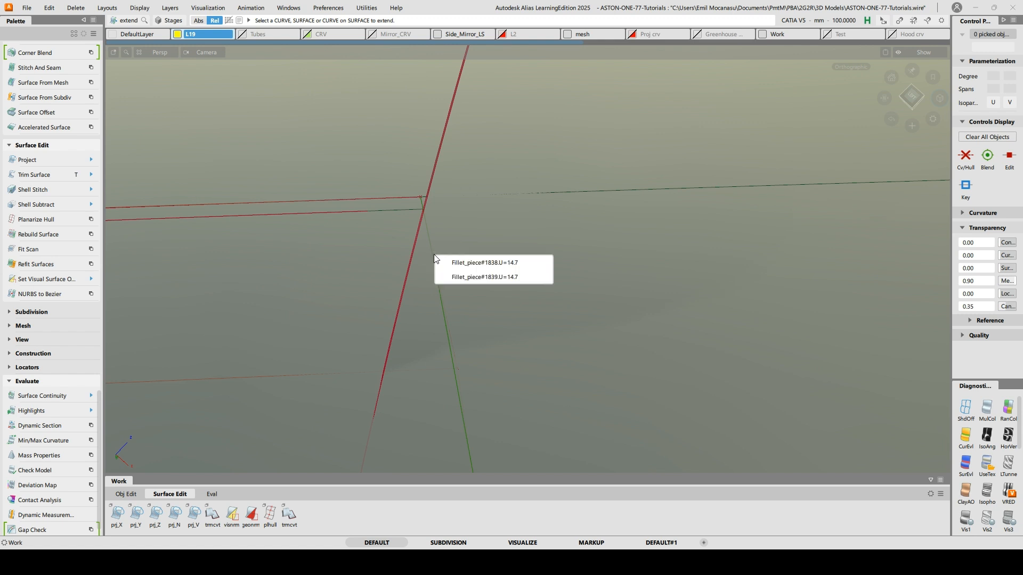
click(469, 263)
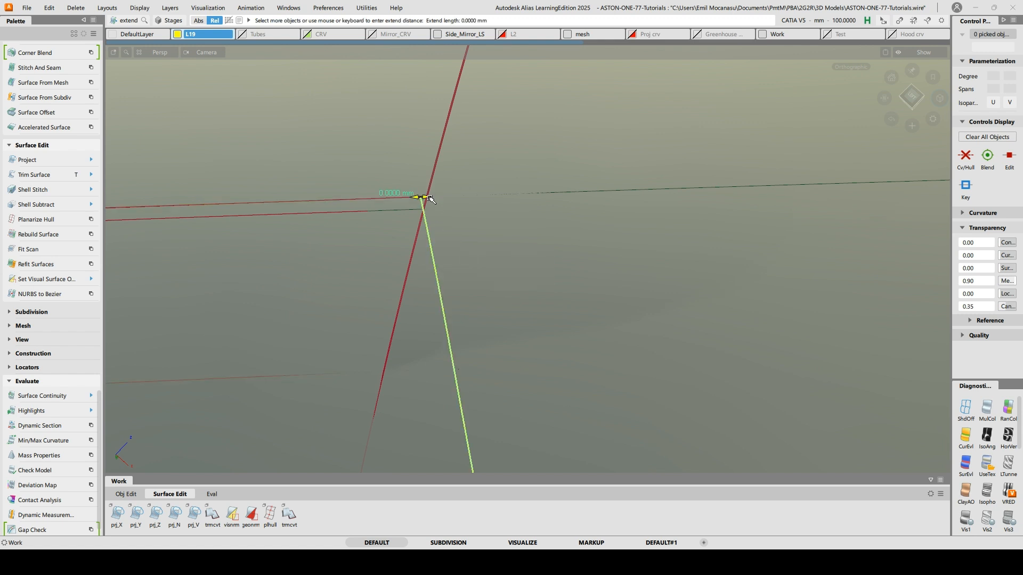
drag(431, 183, 430, 184)
click(452, 230)
alt+shift+right_drag(481, 117, 543, 398)
alt+shift+drag(543, 398, 471, 181)
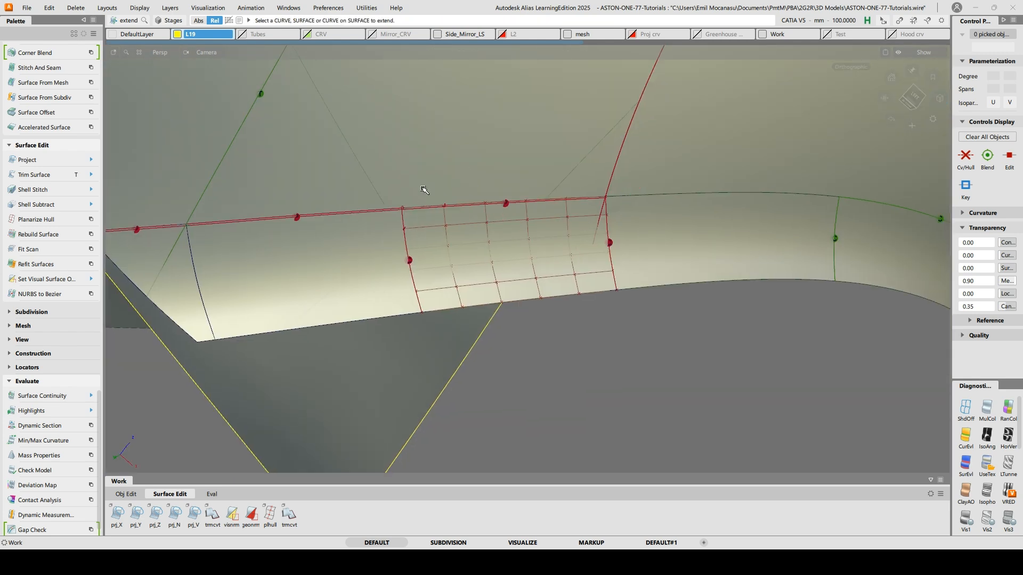
Align the strip's upper edge to the side wall at G2, using Project alignment along Y
ctrl+shift+right_click(452, 158)
ctrl+shift+right_drag(421, 150, 418, 150)
alt+shift+drag(493, 282, 505, 306)
alt+shift+right_drag(504, 306, 486, 203)
click(487, 204)
click(493, 142)
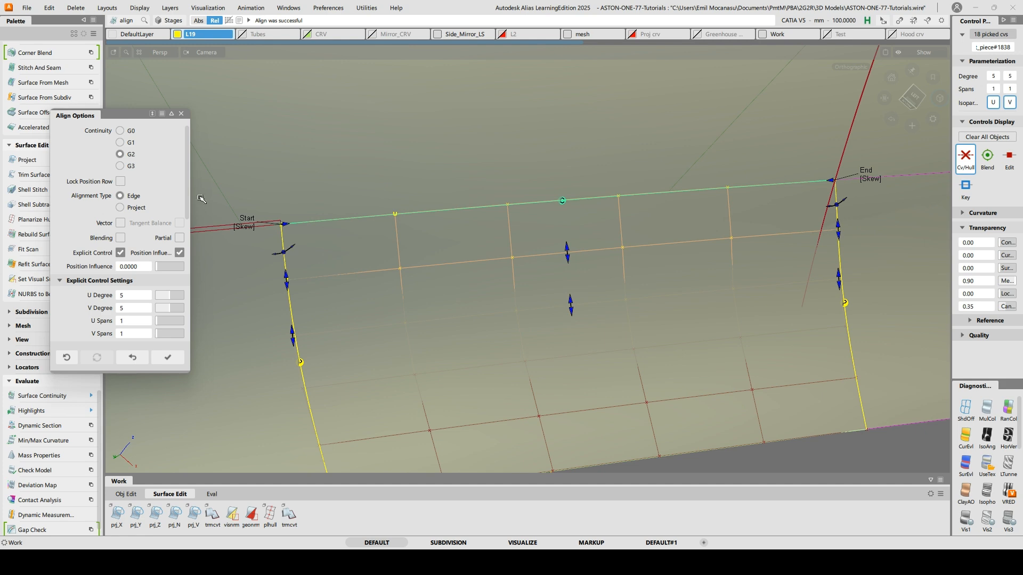
click(125, 206)
alt+shift+right_drag(501, 197, 418, 184)
alt+shift+middle_drag(418, 183, 475, 172)
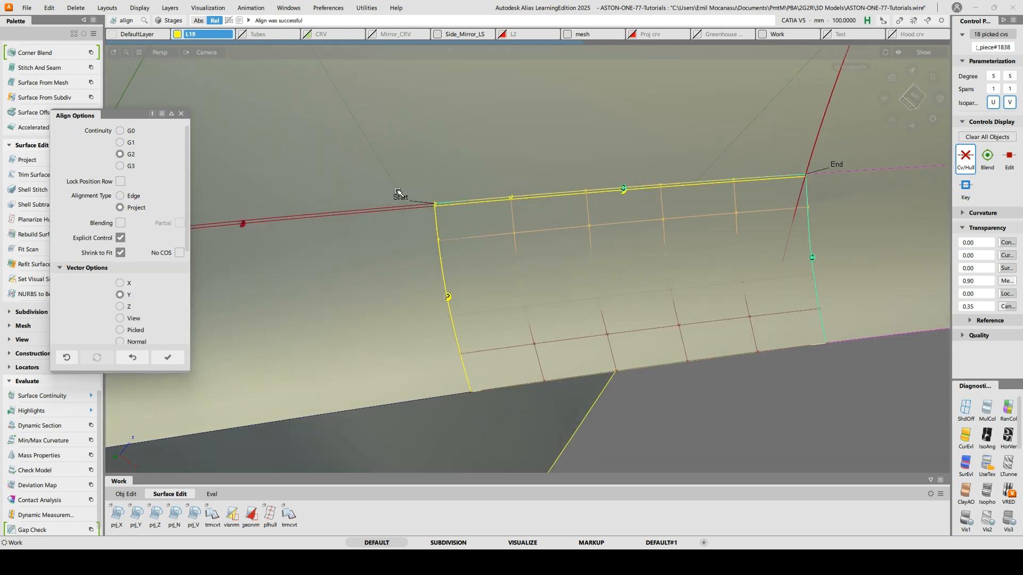
ctrl+shift+drag(378, 196, 415, 206)
alt+shift+right_drag(416, 205, 489, 169)
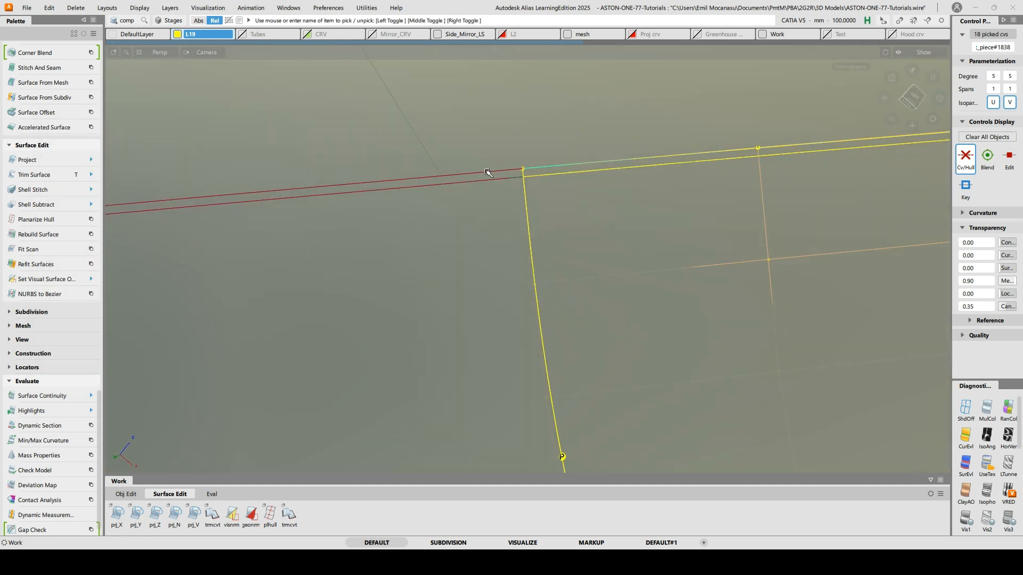
click(497, 167)
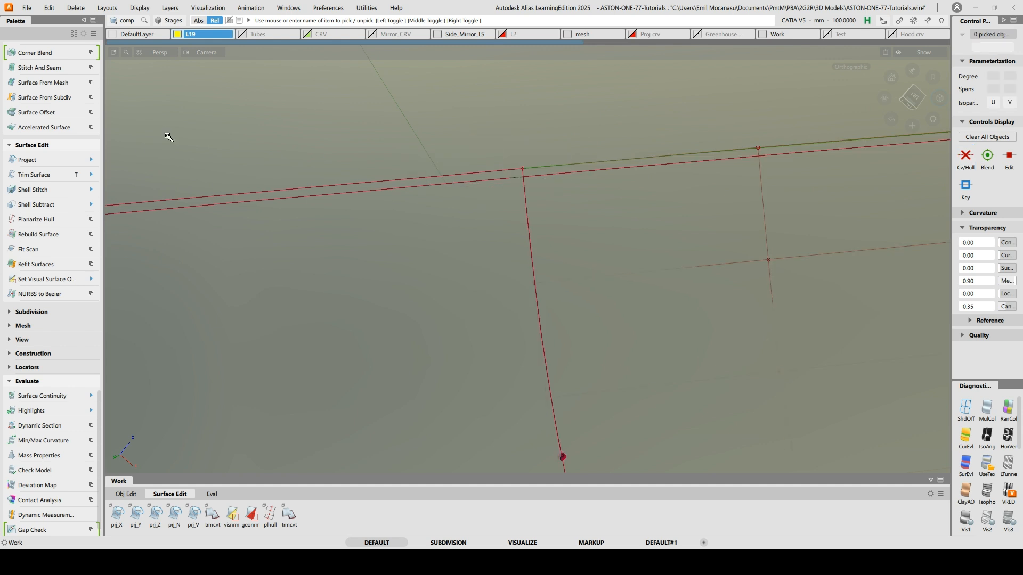
Align the upper edge of the next lower strip to the side wall with the same G2 Project alignment along Y
ctrl+shift+drag(324, 298, 271, 285)
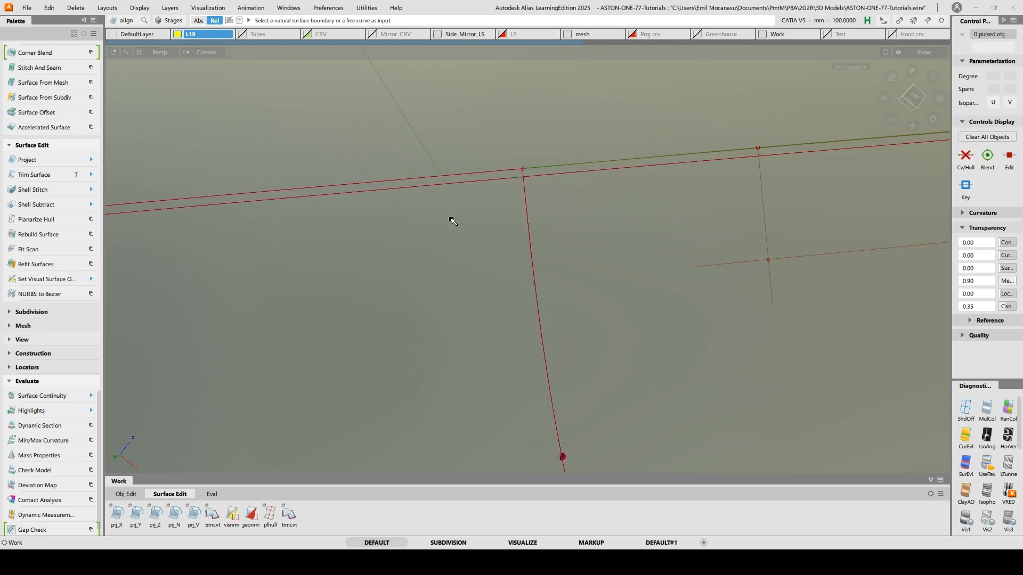
click(465, 172)
alt+shift+right_drag(496, 130, 457, 192)
alt+shift+middle_drag(505, 212, 829, 160)
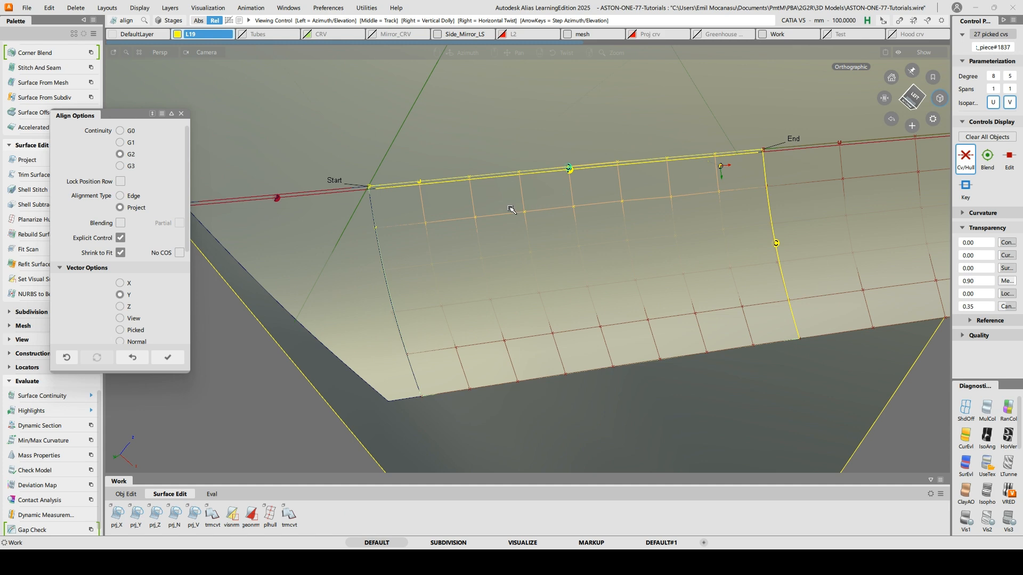
ctrl+shift+drag(502, 186, 509, 158)
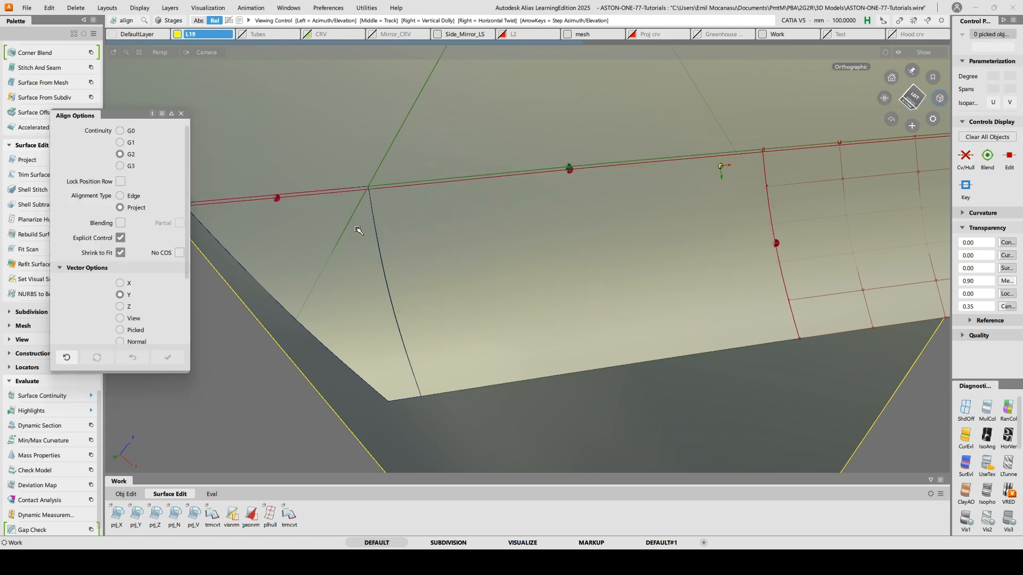
Try to project-align the lowest end strip's upper edge to the corner patch, inspect the seam corner, and revert the alignment
alt+shift+middle_drag(332, 212, 580, 244)
alt+shift+right_drag(580, 244, 641, 292)
click(577, 204)
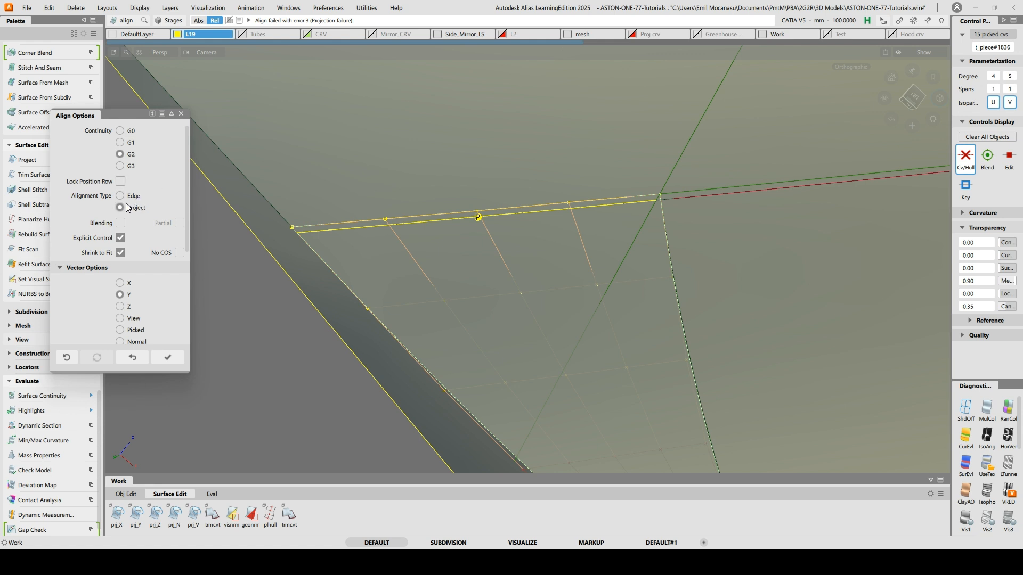
ctrl+shift+drag(634, 194, 623, 155)
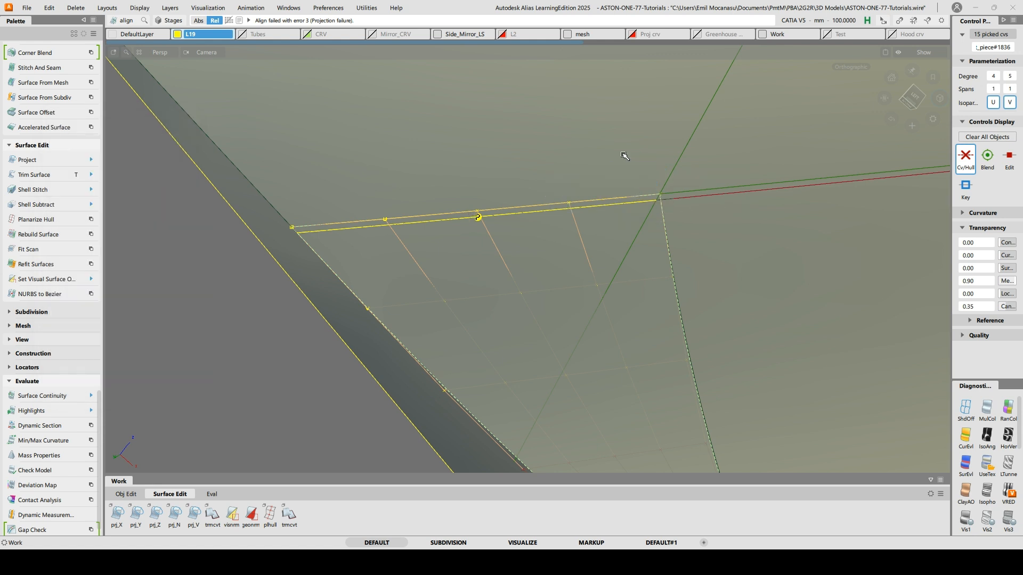
alt+shift+drag(592, 209, 746, 283)
alt+shift+right_drag(747, 283, 748, 190)
alt+shift+middle_drag(878, 361, 680, 372)
alt+shift+right_drag(680, 373, 705, 259)
alt+shift+middle_drag(705, 258, 580, 374)
alt+shift+right_drag(580, 375, 612, 230)
alt+shift+middle_drag(612, 230, 410, 455)
alt+shift+right_drag(410, 455, 461, 377)
alt+shift+middle_drag(461, 376, 375, 413)
alt+shift+click(541, 243)
mouse_move(574, 292)
alt+shift+right_down()
mouse_move(589, 286)
mouse_move(583, 92)
alt+shift+right_up()
mouse_move(532, 299)
alt+shift+right_down()
mouse_move(553, 254)
mouse_move(533, 273)
alt+shift+right_up()
click(464, 209)
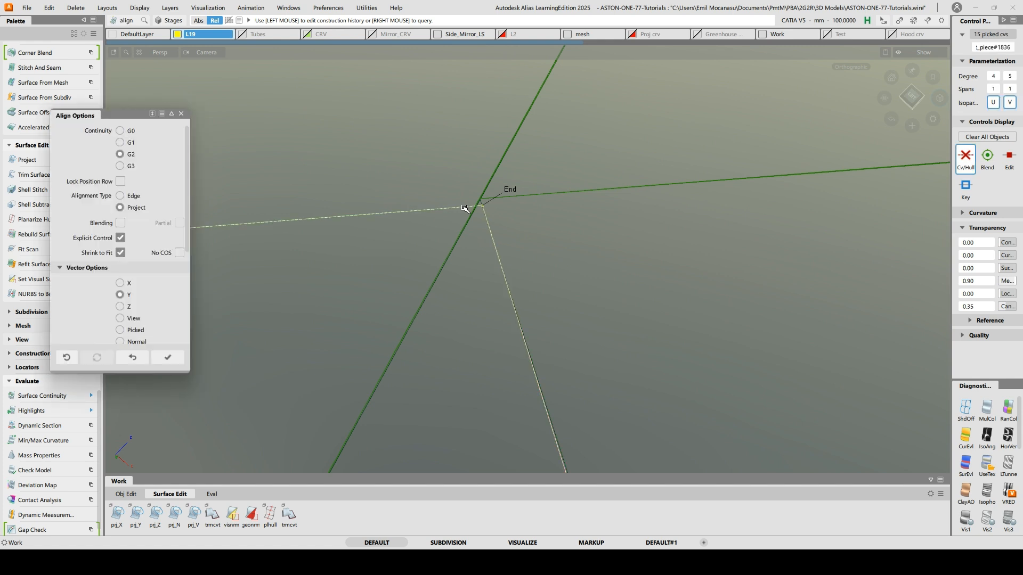
click(134, 358)
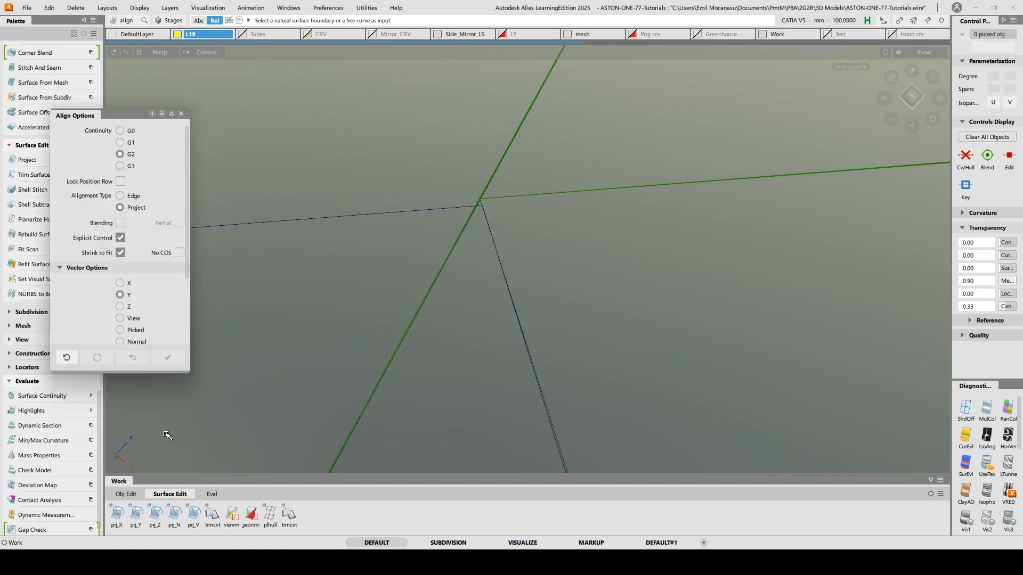
Align the lowest end strip's side edge to the adjoining strip at G2 with the Edge alignment type
click(135, 197)
click(517, 331)
click(548, 341)
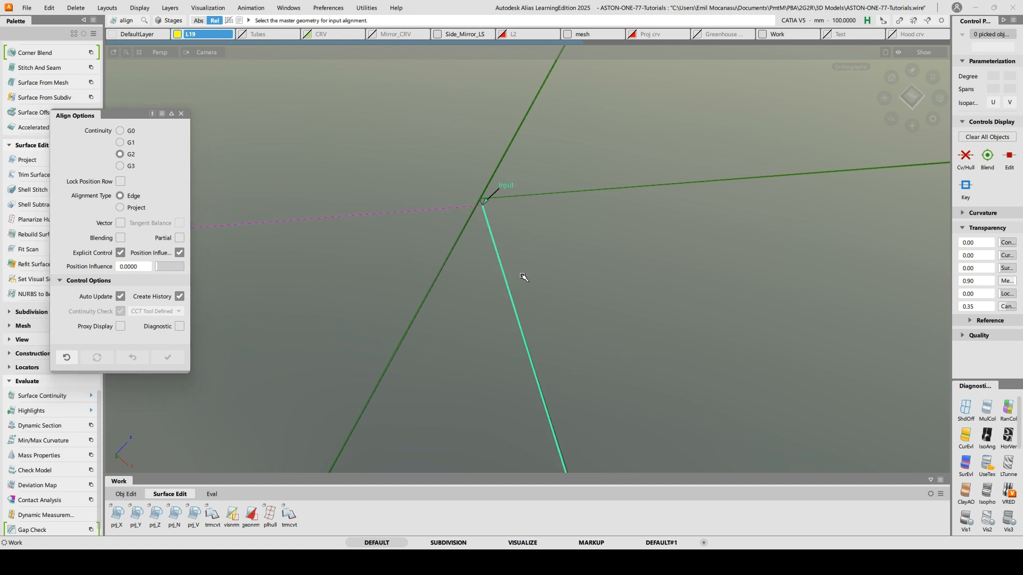
click(502, 263)
alt+shift+right_drag(541, 172, 565, 384)
alt+shift+right_drag(608, 203, 610, 383)
alt+shift+right_drag(639, 172, 619, 362)
alt+shift+right_drag(606, 229, 574, 262)
key(ctrl+z)
Align the end strip's upper edge to the corner patch at G2, using Project alignment along Y
click(119, 207)
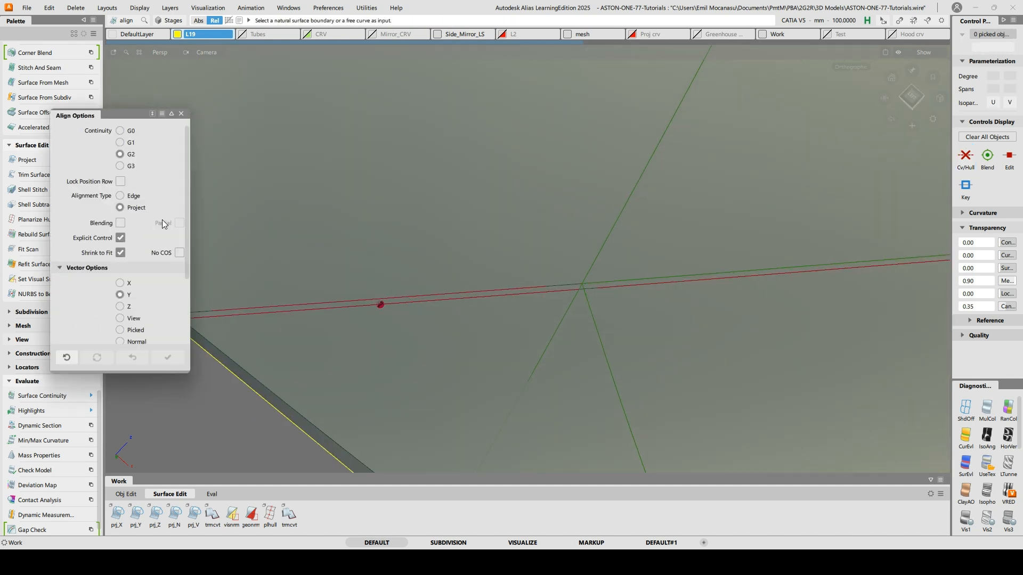
click(434, 293)
key(Return)
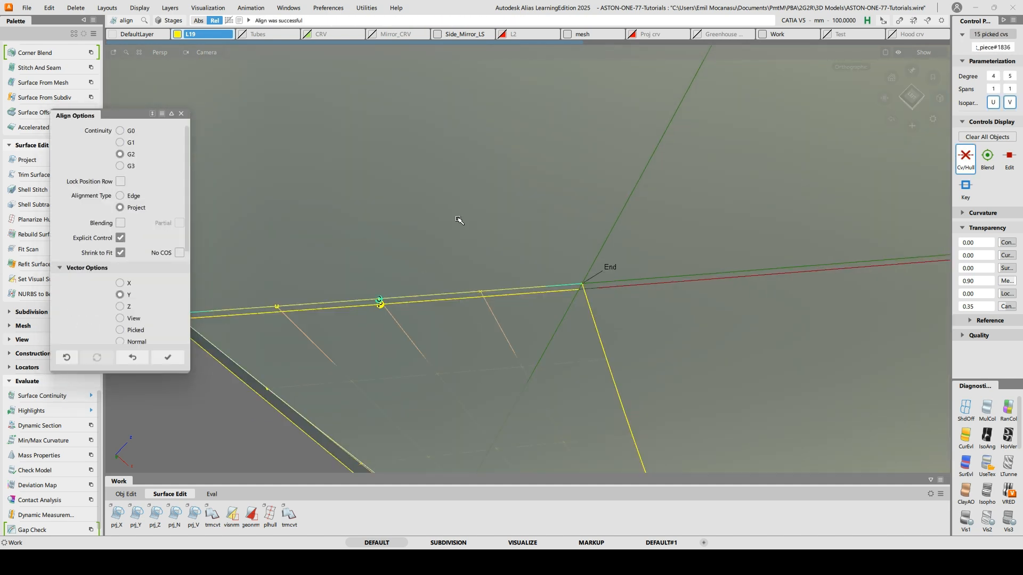
alt+shift+right_drag(589, 82, 565, 233)
key(ctrl+z)
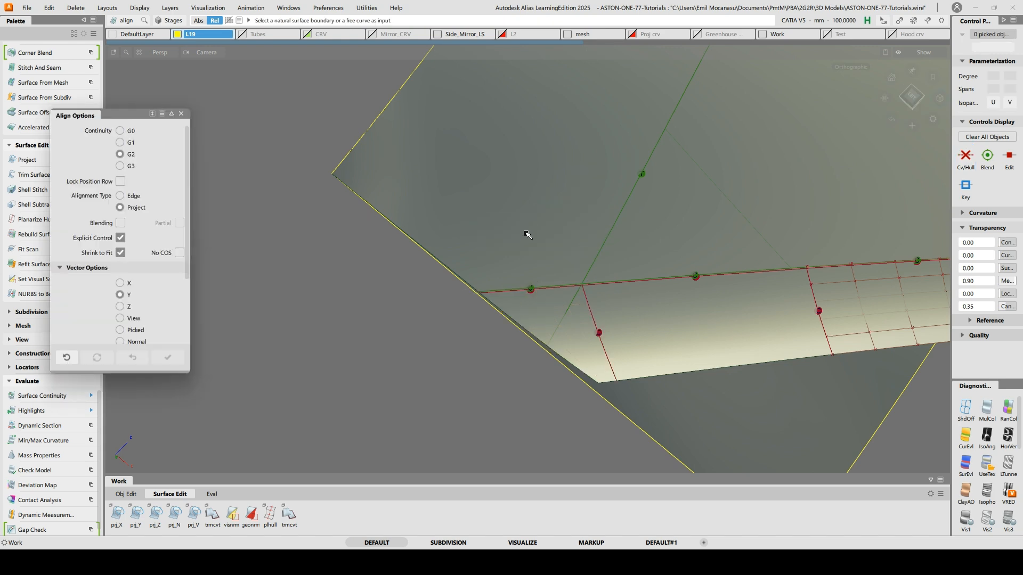
Trim the corner patch and the adjoining side wall panel along the strips' upper edges, keeping the regions above
key(t)
click(527, 233)
key(space)
click(694, 234)
key(space)
Align the upper edge of the strip just above the red seam to the side wall with G2 Project alignment along Y
alt+shift+drag(869, 244, 644, 250)
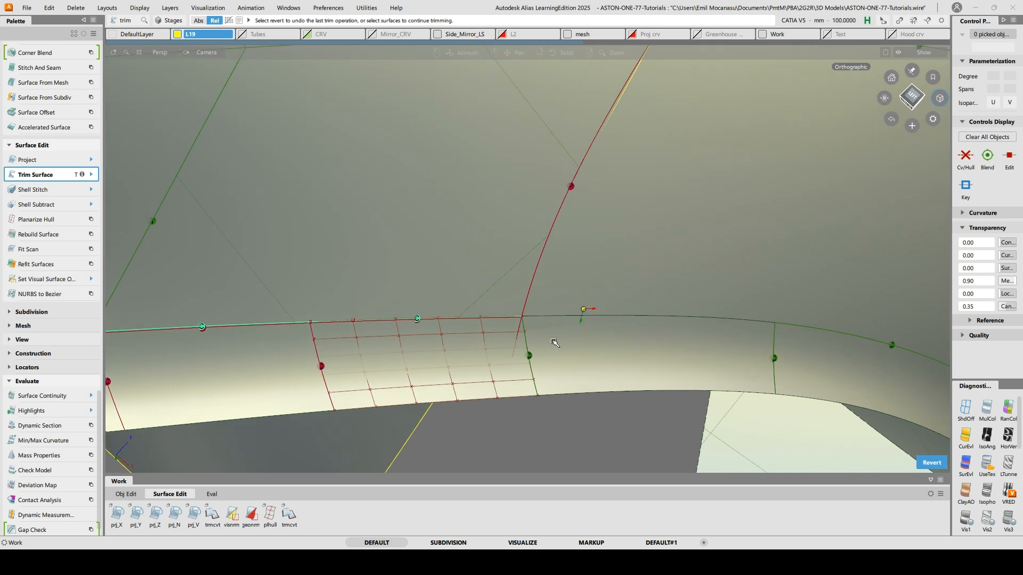
alt+shift+right_drag(553, 342, 612, 325)
alt+shift+drag(613, 325, 660, 303)
ctrl+shift+middle_drag(701, 288, 663, 273)
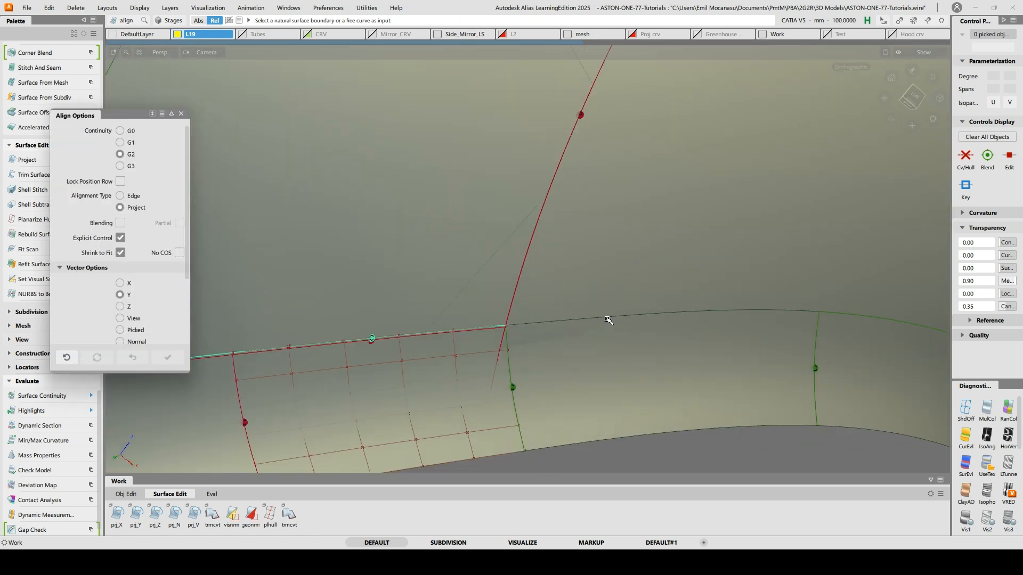
click(607, 320)
key(Return)
click(661, 237)
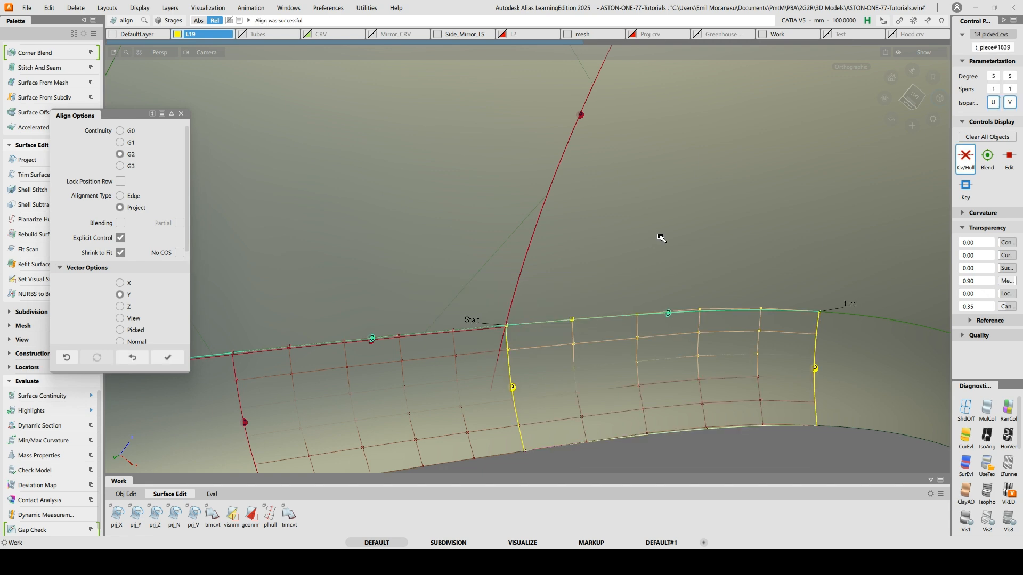
alt+shift+right_drag(709, 308, 684, 297)
ctrl+shift+middle_drag(666, 240, 634, 225)
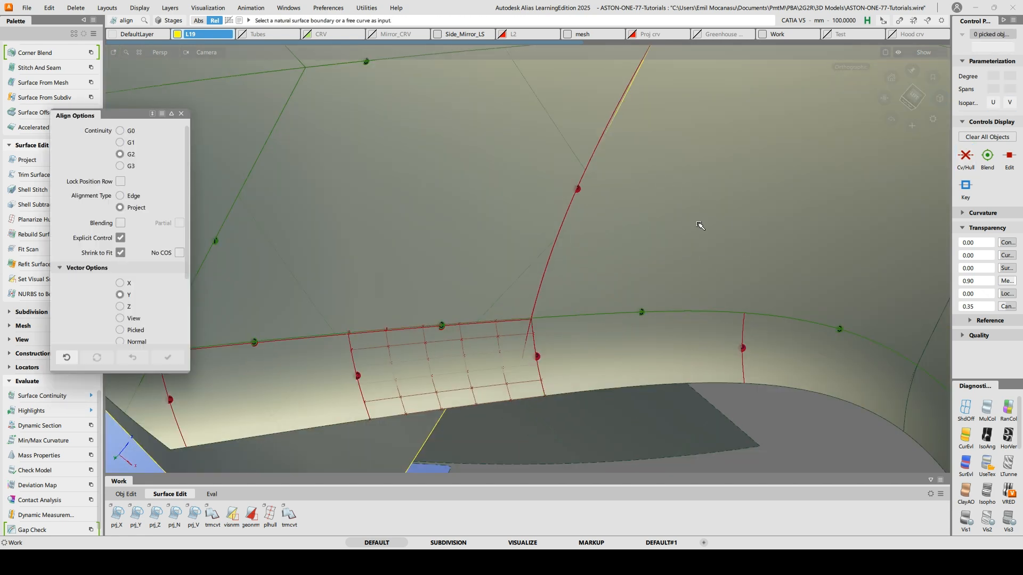
Trim the side wall panel above that strip and the large outer side surface, keeping their upper regions
key(t)
click(701, 228)
key(space)
alt+shift+right_drag(678, 219, 629, 240)
alt+shift+drag(630, 241, 569, 244)
click(567, 244)
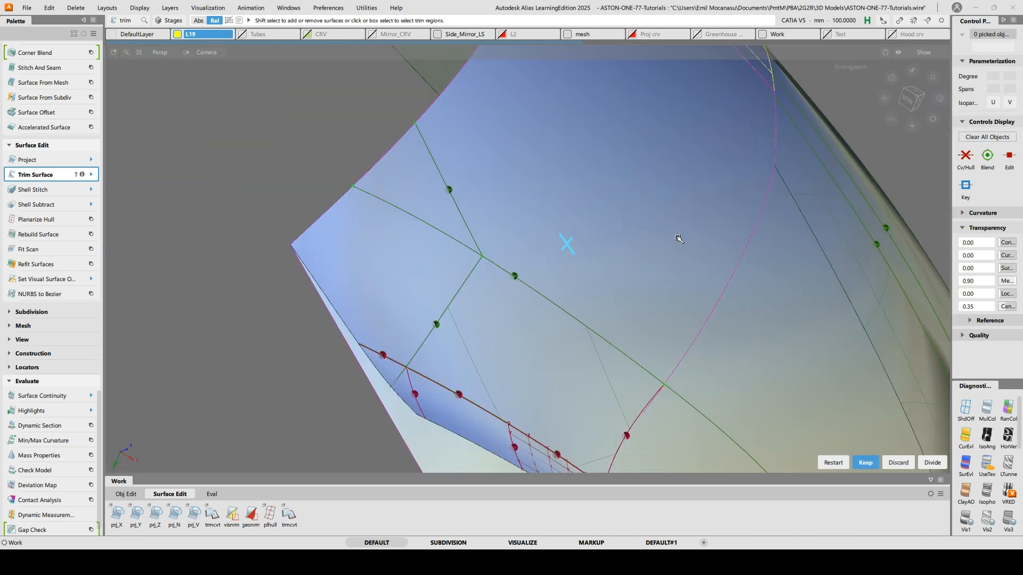
key(space)
alt+shift+drag(646, 240, 588, 309)
Show the whole model, pick the two flange surfaces below the blend strips, and bring them into the isolated working set
key(ctrl+i)
ctrl+shift+click(527, 360)
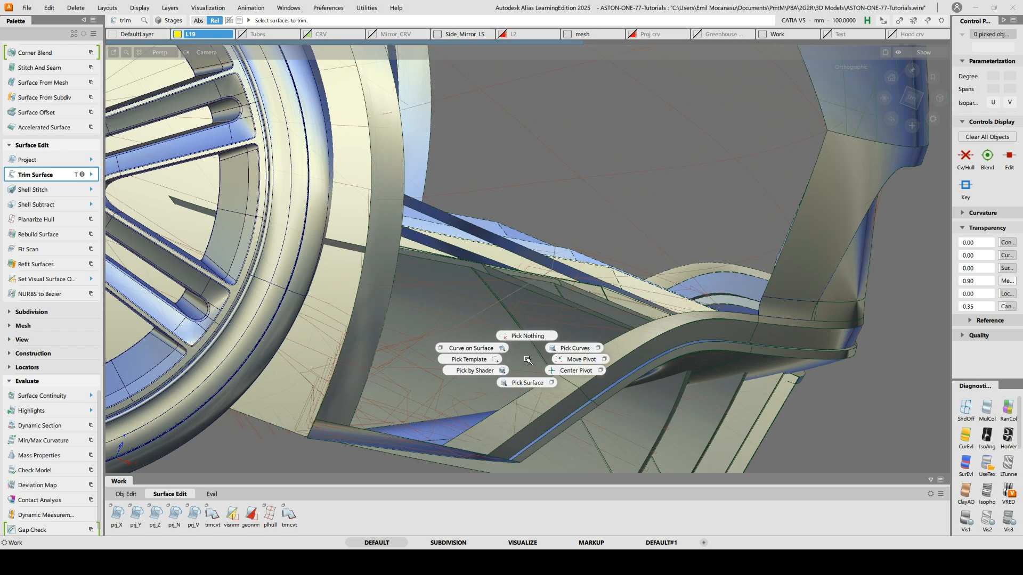
click(532, 383)
alt+shift+drag(684, 346, 763, 329)
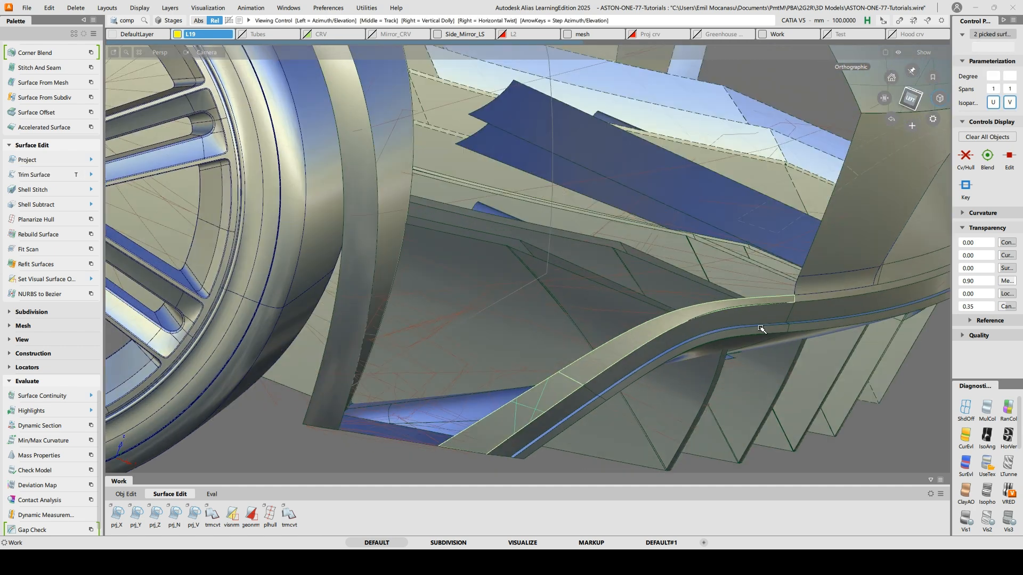
key(Delete)
key(ctrl+i)
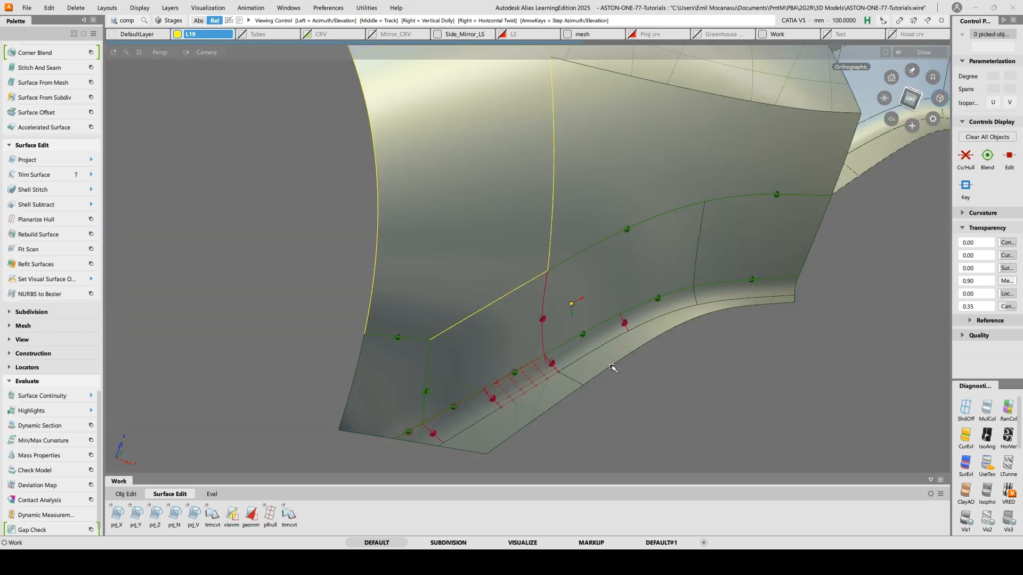
Untrim the lower flange surface beneath the blend strips and delete the four leftover curves-on-surface
alt+shift+right_drag(612, 365, 616, 324)
alt+shift+drag(616, 325, 649, 331)
key(u)
click(487, 407)
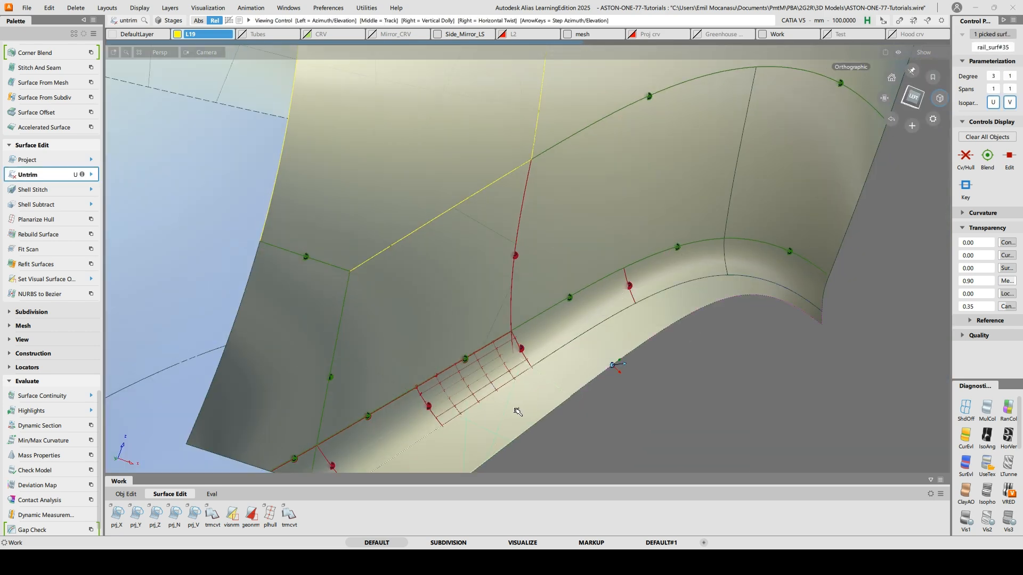
alt+shift+middle_drag(487, 408, 540, 331)
ctrl+shift+drag(442, 367, 410, 359)
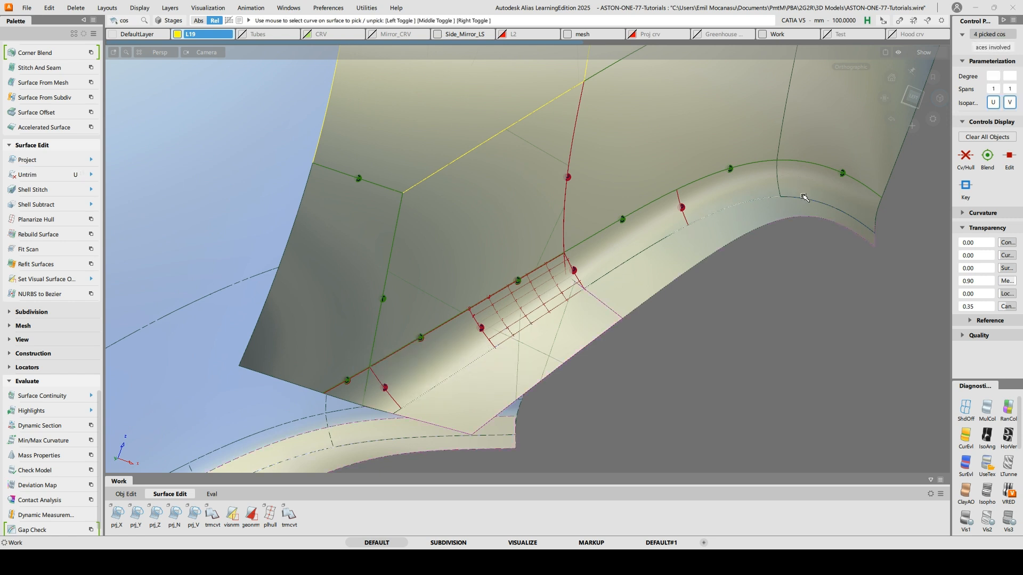
key(Delete)
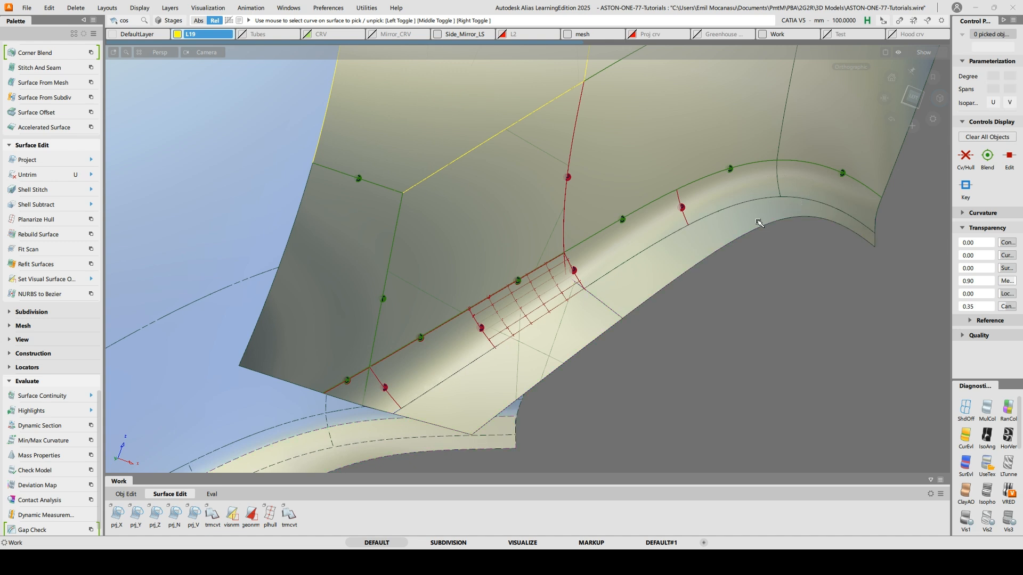
Align the lower edges of the three upper blend strips to the flange surfaces with G2 Project alignment along Y
ctrl+shift+right_click(538, 332)
click(495, 323)
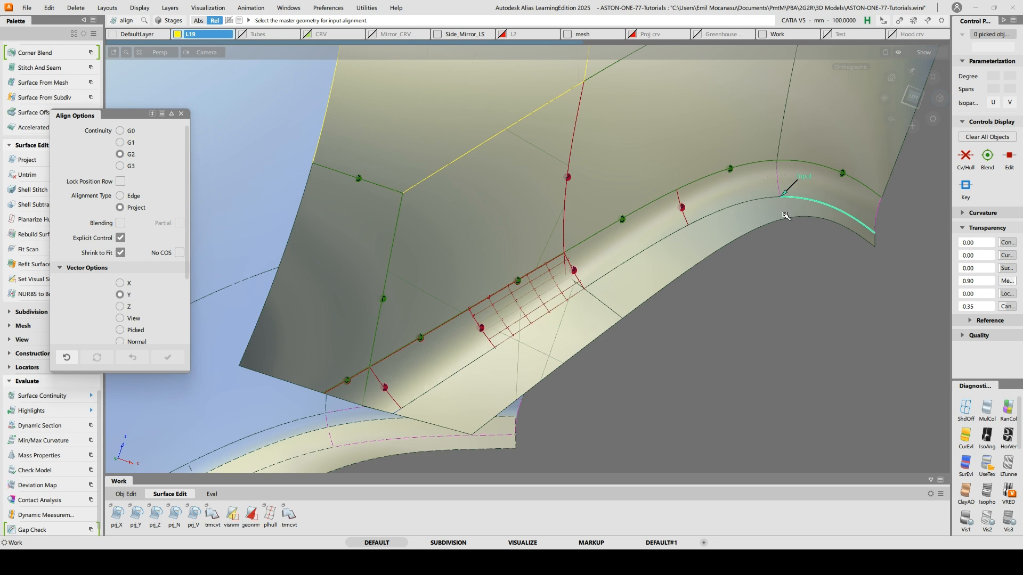
click(805, 200)
click(729, 207)
click(729, 224)
click(657, 245)
click(672, 274)
alt+shift+middle_drag(665, 276, 748, 232)
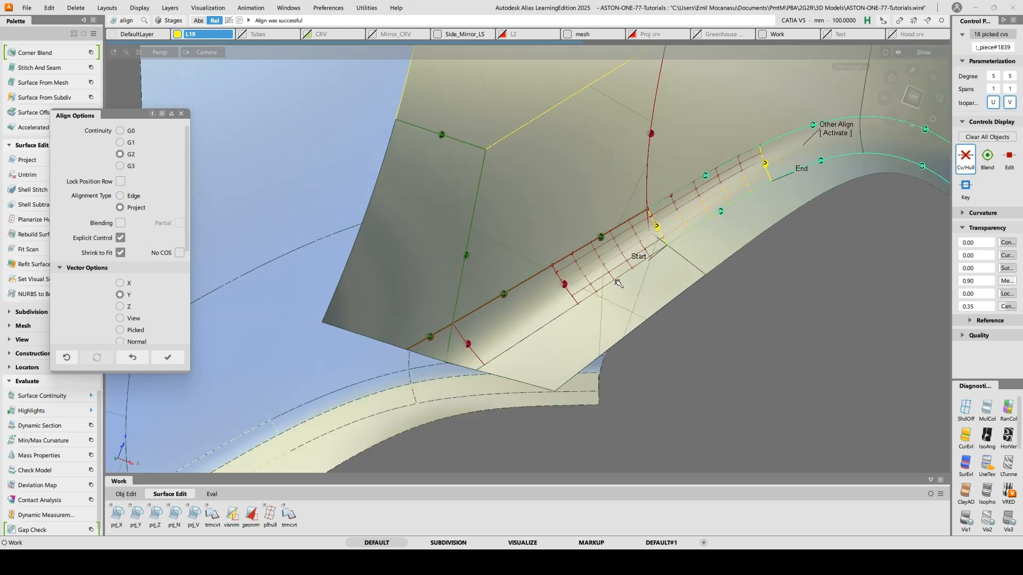
Align the lower edges of the three remaining blend strip segments to the lower panel surface with G2 continuity, Project type along Y
alt+shift+right_drag(634, 274, 662, 263)
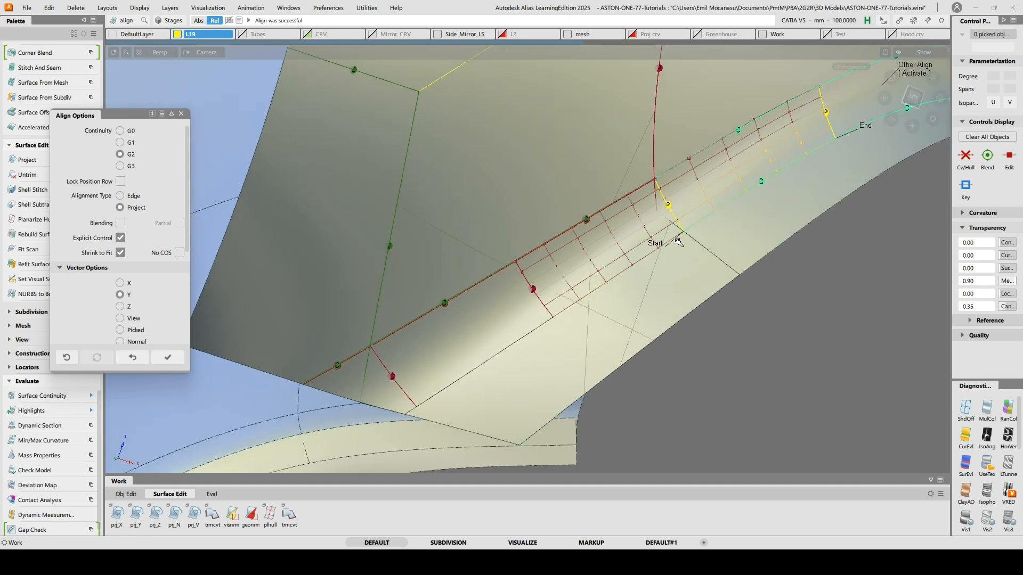
key(a)
click(622, 273)
click(643, 289)
ctrl+shift+drag(504, 319, 510, 304)
click(520, 340)
click(548, 364)
ctrl+shift+drag(481, 352, 488, 256)
alt+shift+right_drag(413, 400, 421, 371)
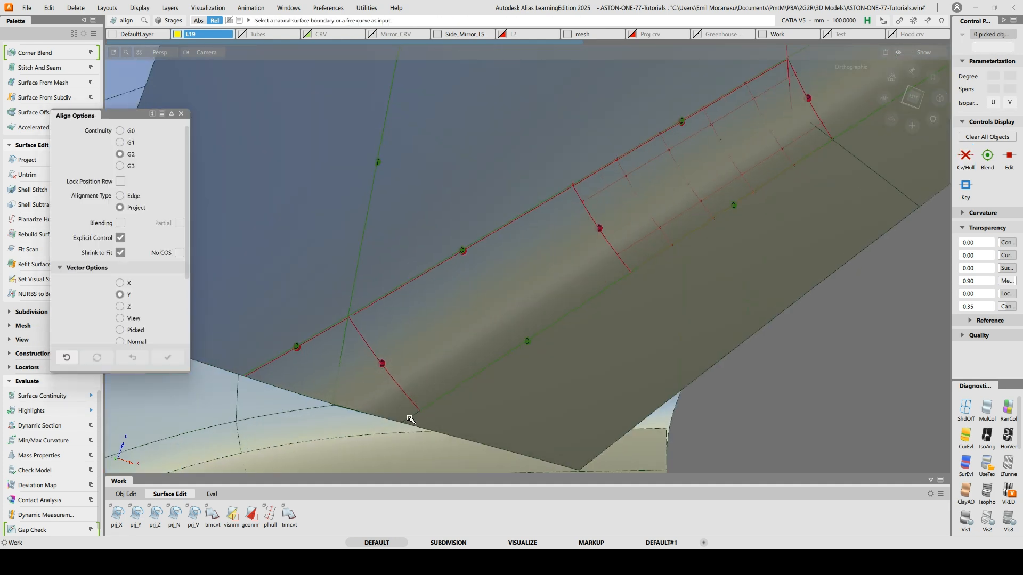
click(509, 413)
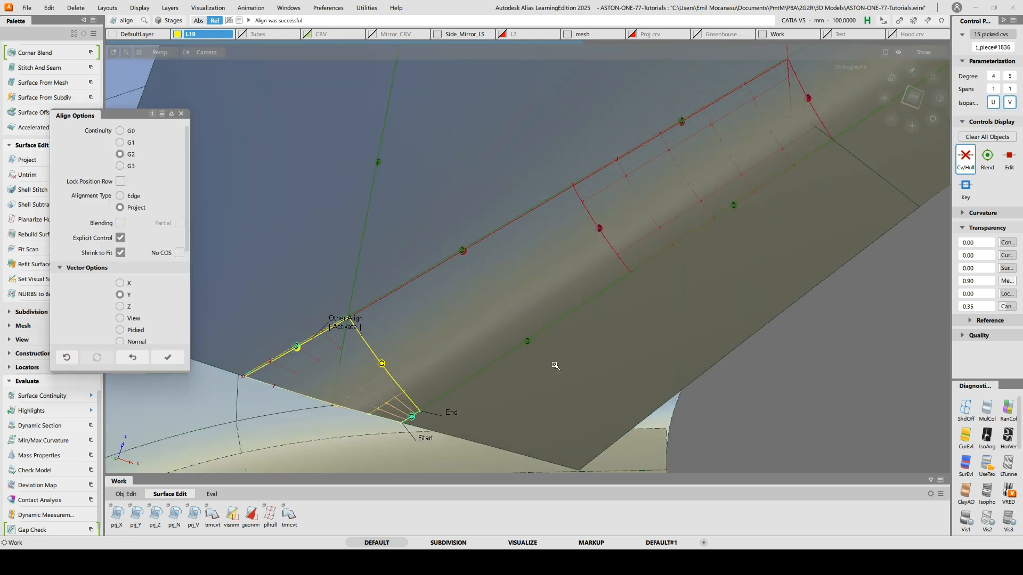
Trim the lower panel surface alongside the aligned blend strip segments
key(t)
click(616, 359)
key(space)
alt+shift+right_drag(788, 215, 937, 167)
alt+shift+middle_drag(937, 168, 535, 400)
click(618, 297)
key(space)
Pick two neighbouring blend strip segments, display their CV hulls and turn diagnostic shading off
mouse_move(539, 328)
alt+shift+right_down()
mouse_move(547, 358)
mouse_move(560, 228)
alt+shift+right_up()
ctrl+shift+drag(297, 269, 298, 291)
click(317, 285)
click(481, 255)
ctrl+shift+right_drag(482, 257, 507, 269)
mouse_move(509, 269)
alt+shift+mouse_down()
mouse_move(474, 198)
mouse_move(482, 216)
alt+shift+mouse_up()
alt+shift+right_drag(483, 216, 521, 247)
alt+shift+drag(521, 247, 535, 265)
click(966, 409)
alt+shift+middle_drag(415, 237, 580, 294)
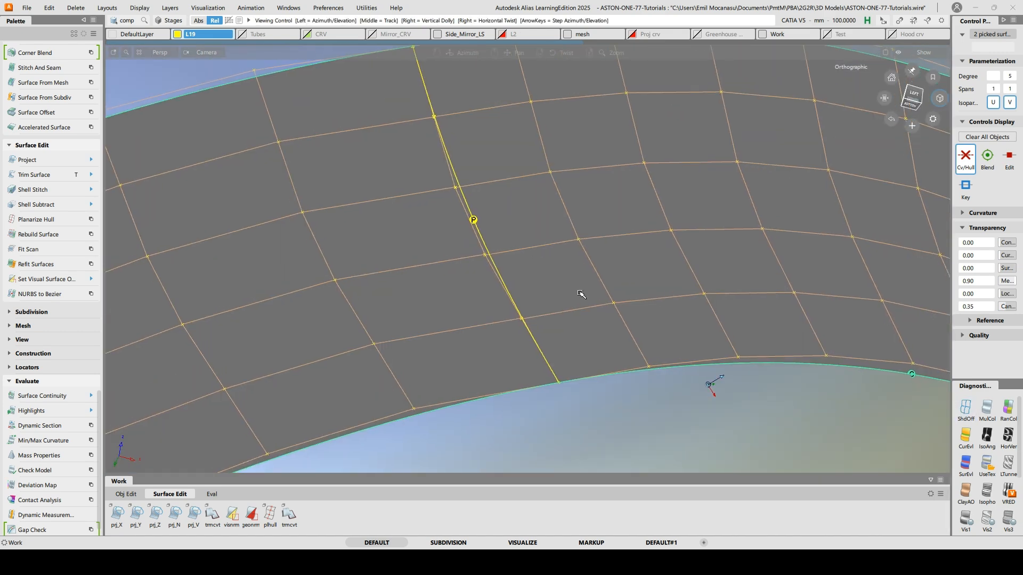
Pick a single inner CV beside the edge shared by the two strip segments and move it to refine the curvature match
click(523, 226)
alt+shift+right_drag(528, 267, 533, 305)
ctrl+shift+drag(533, 305, 498, 307)
click(492, 308)
click(538, 327)
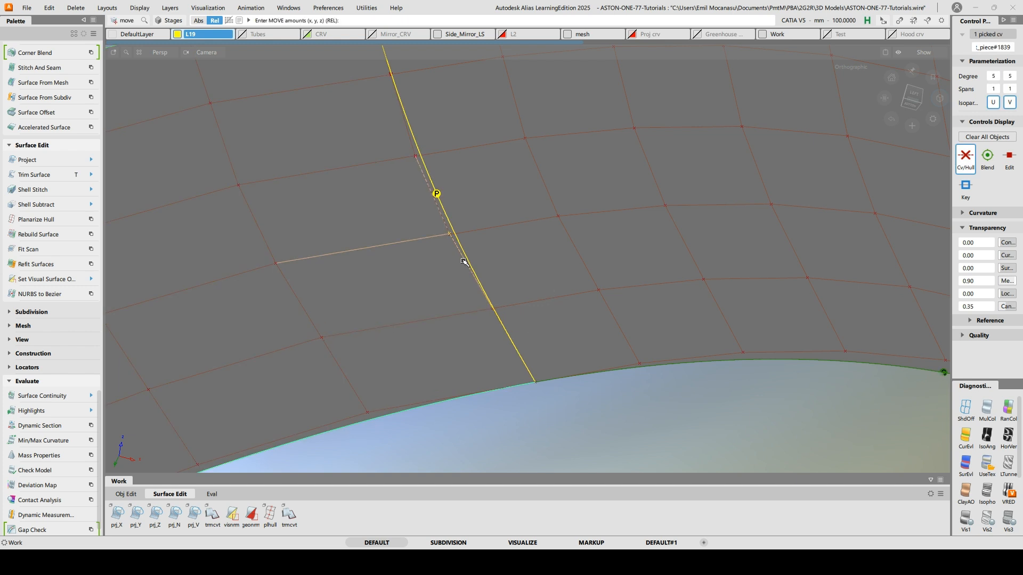
alt+shift+drag(453, 254, 626, 294)
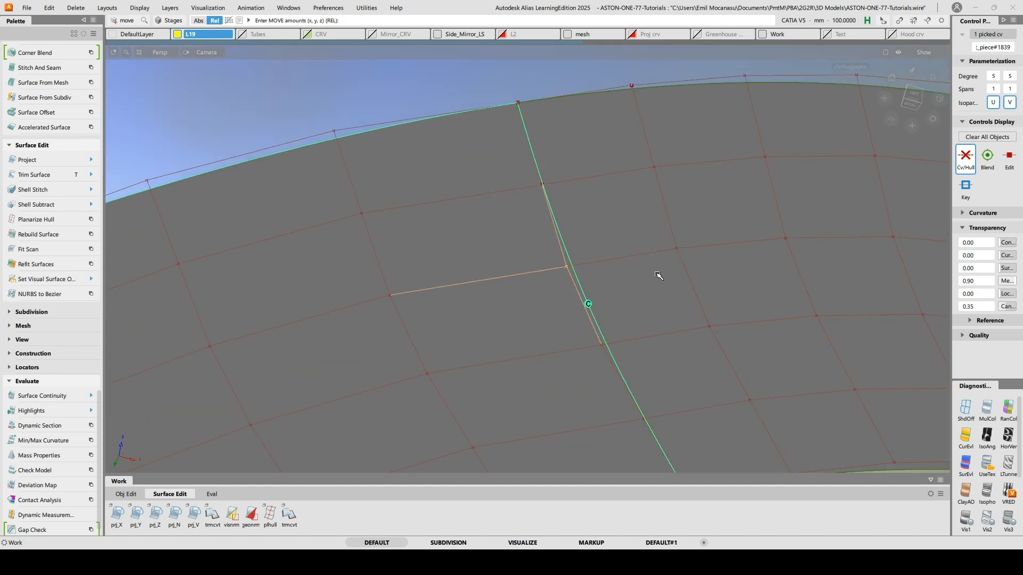
ctrl+shift+drag(658, 275, 669, 192)
Inspect the blend strip joins up close and the whole panel beside the wheel arch with hulls and continuity markers hidden
alt+shift+right_drag(669, 192, 685, 342)
alt+shift+drag(685, 343, 557, 347)
alt+shift+drag(558, 242, 527, 293)
alt+shift+middle_drag(528, 292, 361, 268)
alt+shift+right_drag(418, 285, 501, 213)
alt+shift+click(392, 258)
alt+shift+drag(463, 347, 348, 363)
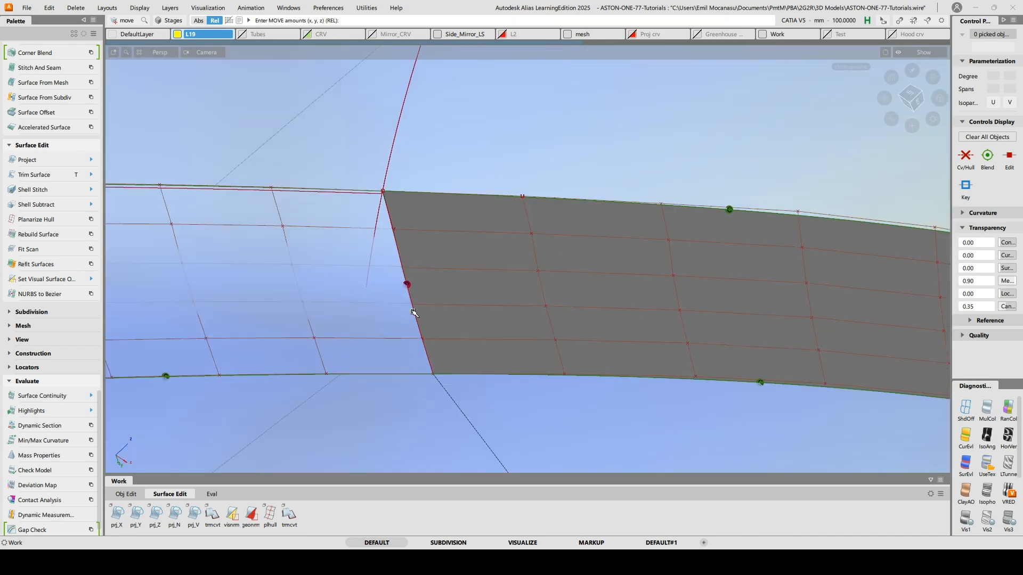
alt+shift+middle_drag(530, 169, 526, 289)
alt+shift+right_drag(525, 289, 459, 207)
alt+shift+right_drag(401, 255, 515, 293)
alt+shift+drag(514, 293, 395, 277)
alt+shift+right_drag(396, 277, 409, 227)
alt+shift+middle_drag(409, 227, 390, 272)
alt+shift+drag(410, 348, 382, 289)
alt+shift+drag(409, 443, 369, 337)
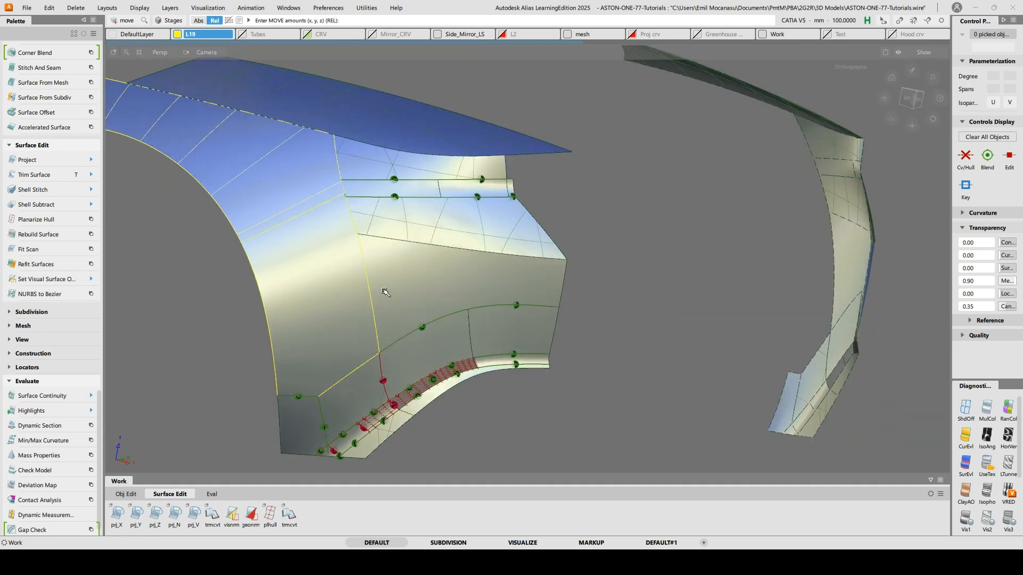
alt+shift+middle_drag(382, 296, 401, 289)
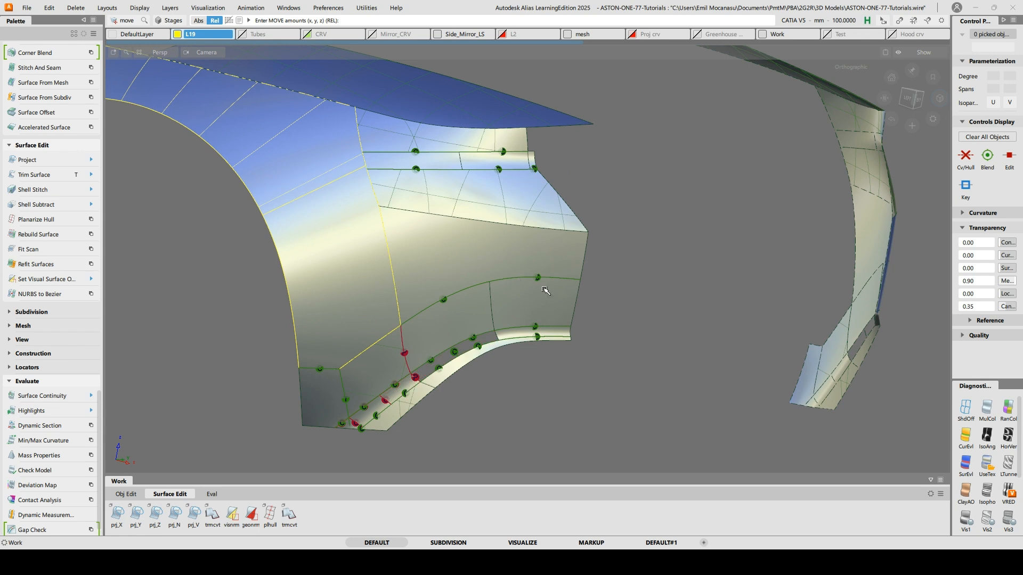
alt+shift+drag(619, 323, 767, 361)
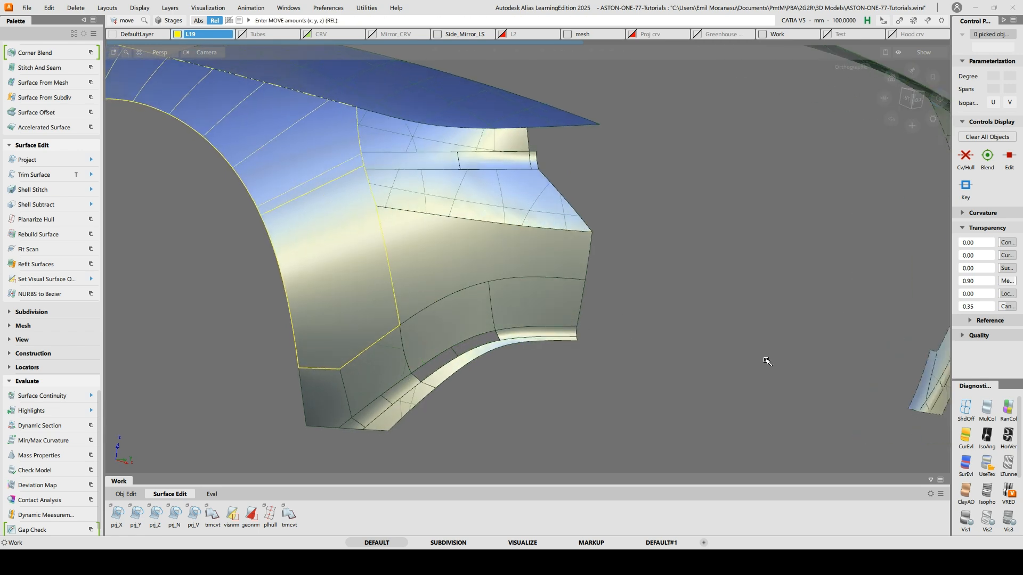
Show the surrounding body surfaces again and pick the middle panel behind the wheel arch to examine its relations
alt+shift+drag(487, 197, 399, 273)
ctrl+shift+click(308, 259)
click(292, 300)
click(496, 304)
alt+shift+drag(496, 304, 399, 252)
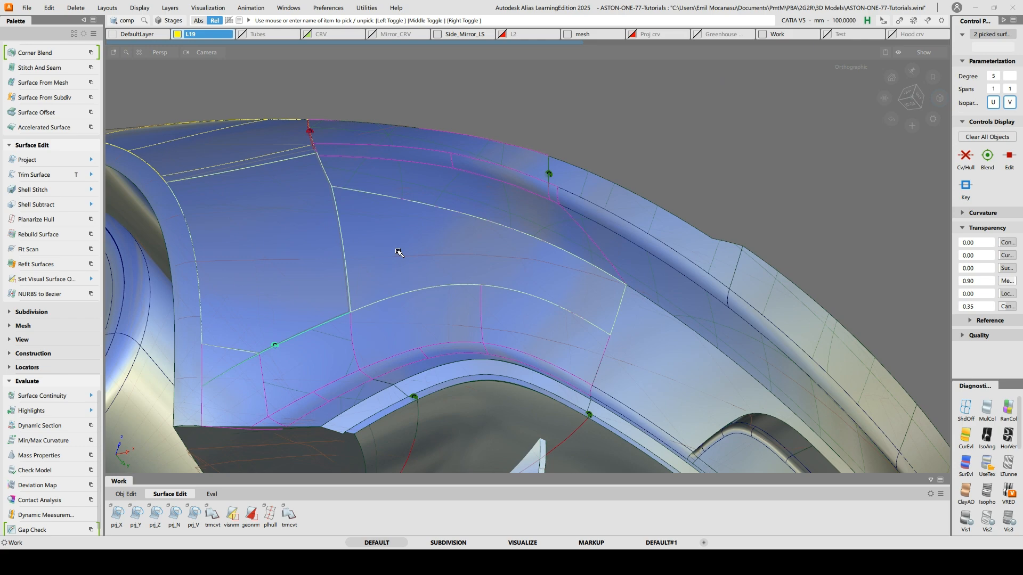
alt+shift+drag(531, 266, 370, 259)
click(338, 270)
Examine the middle panel's edges and its transitions to the neighbouring surfaces from several angles
alt+shift+drag(482, 195, 577, 316)
alt+shift+middle_drag(594, 344, 656, 191)
alt+shift+drag(607, 215, 653, 253)
alt+shift+drag(720, 307, 615, 140)
alt+shift+middle_drag(615, 139, 549, 251)
alt+shift+drag(549, 250, 625, 170)
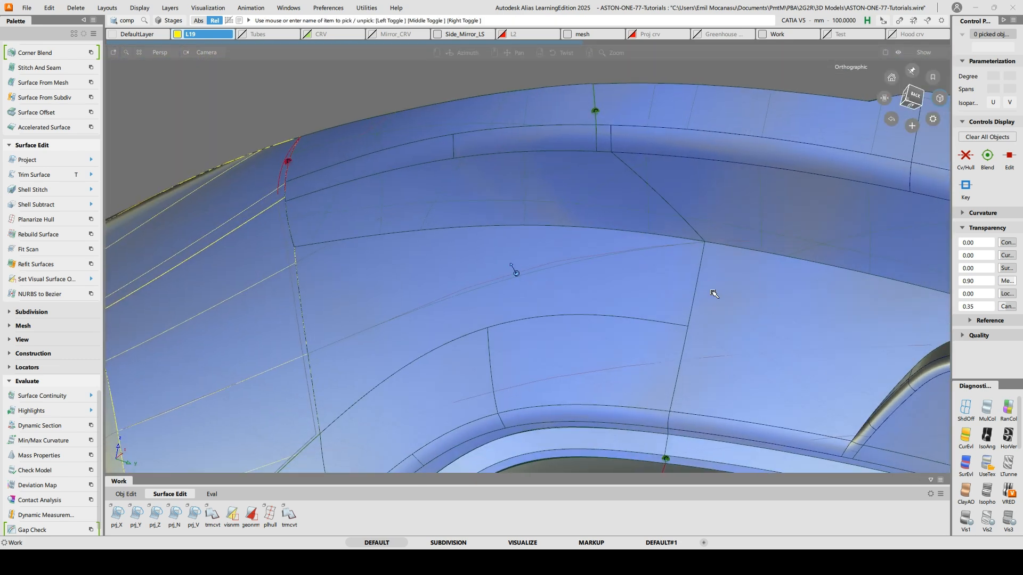
alt+shift+right_drag(714, 294, 581, 277)
alt+shift+drag(460, 331, 461, 303)
alt+shift+right_drag(462, 303, 520, 261)
alt+shift+drag(521, 261, 521, 288)
alt+shift+middle_drag(520, 288, 588, 252)
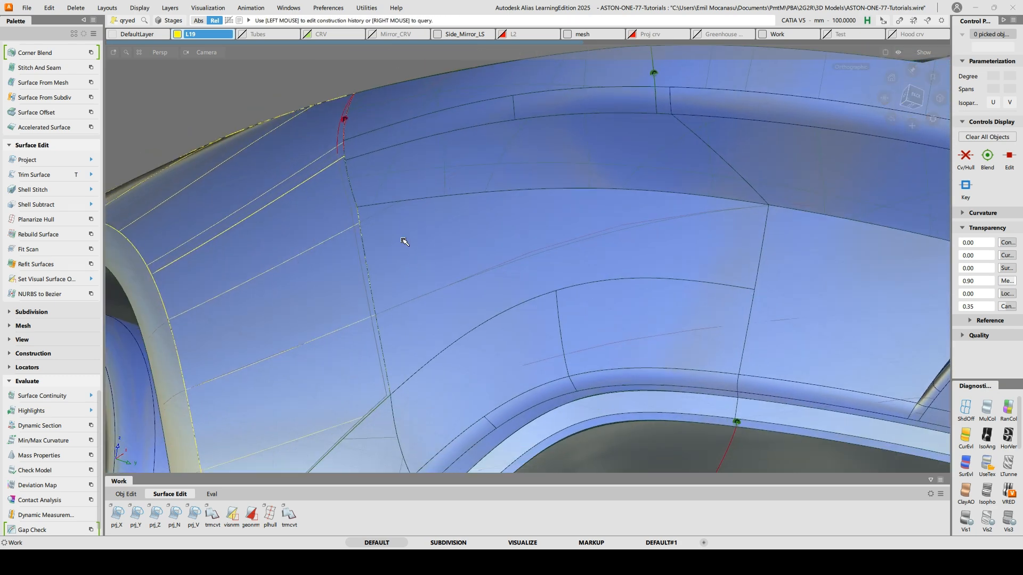
Isolate the wheel-arch surface, the middle panel and the adjoining rear panel
alt+shift+drag(408, 306, 432, 287)
ctrl+shift+drag(506, 193, 508, 218)
mouse_move(586, 216)
alt+shift+mouse_down()
mouse_move(682, 253)
mouse_move(635, 137)
mouse_move(533, 163)
mouse_move(797, 187)
mouse_move(746, 93)
mouse_move(595, 142)
mouse_move(607, 210)
alt+shift+mouse_up()
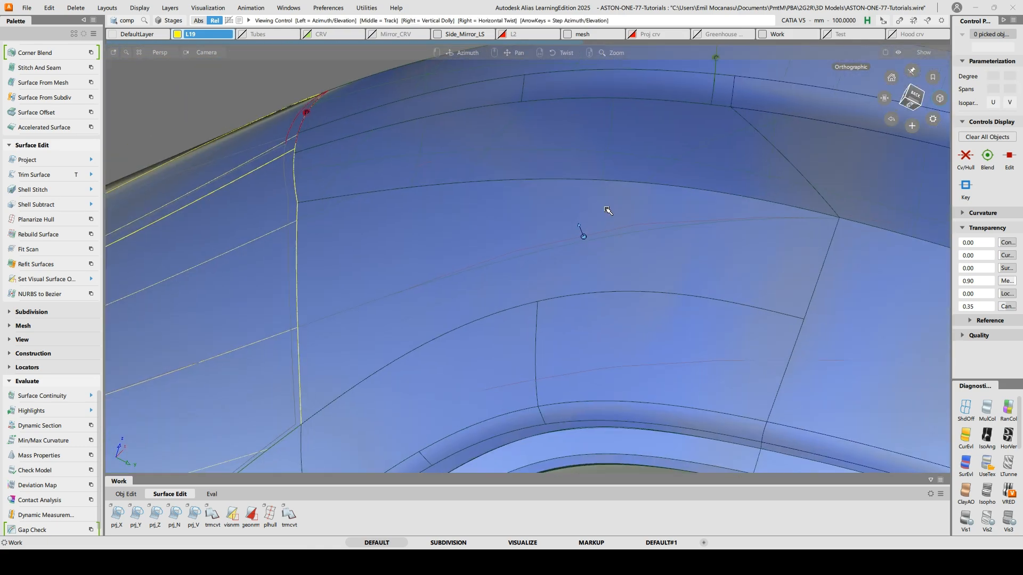
click(427, 211)
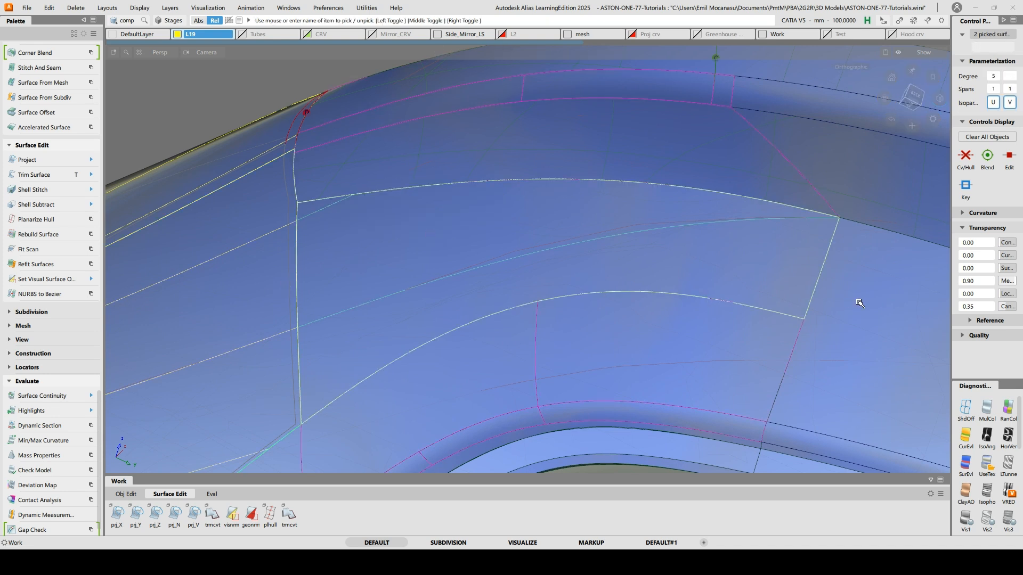
ctrl+shift+drag(365, 300, 377, 264)
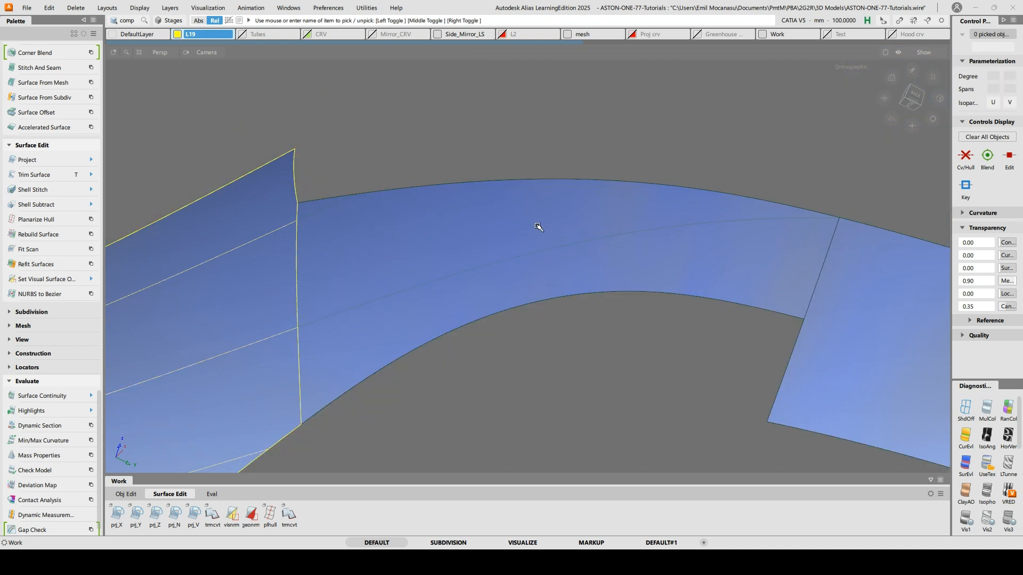
key(u)
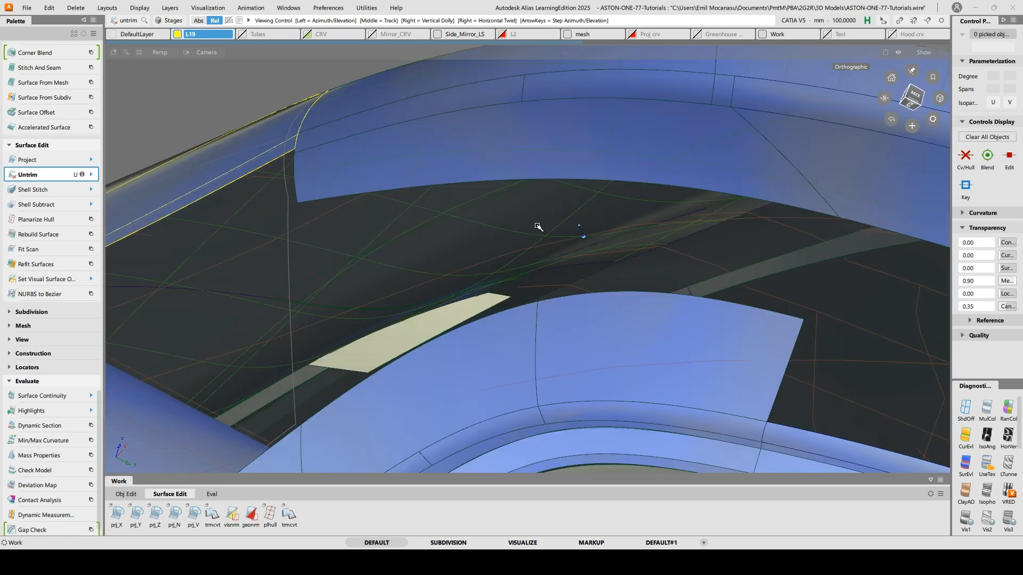
key(Escape)
click(549, 261)
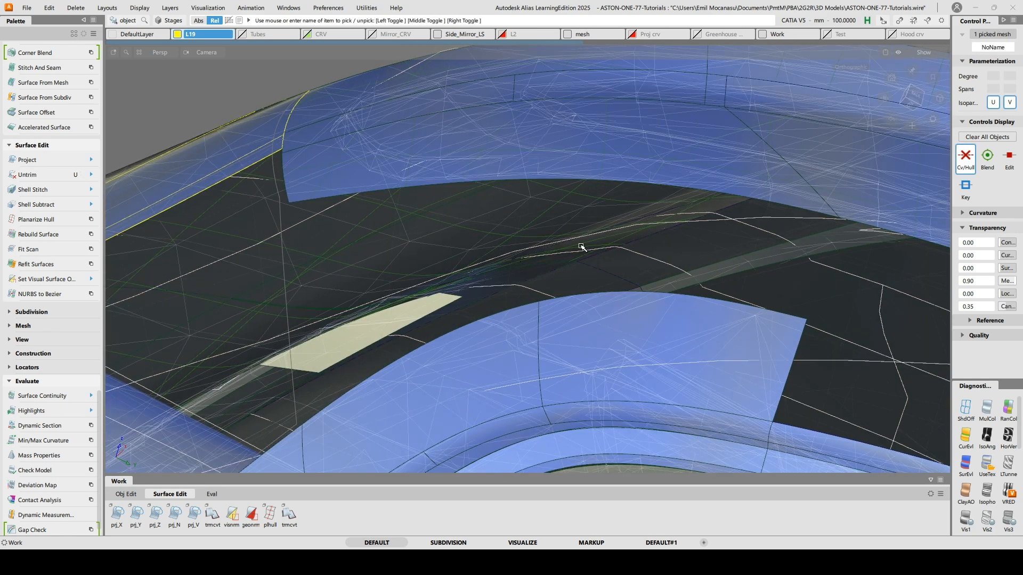
click(582, 246)
key(ctrl+z)
Display the CV hull of the isolated middle panel and clear the selection
alt+shift+drag(568, 279, 587, 226)
ctrl+shift+drag(452, 268, 453, 281)
click(469, 295)
ctrl+shift+right_drag(526, 261, 569, 250)
alt+shift+drag(561, 271, 718, 246)
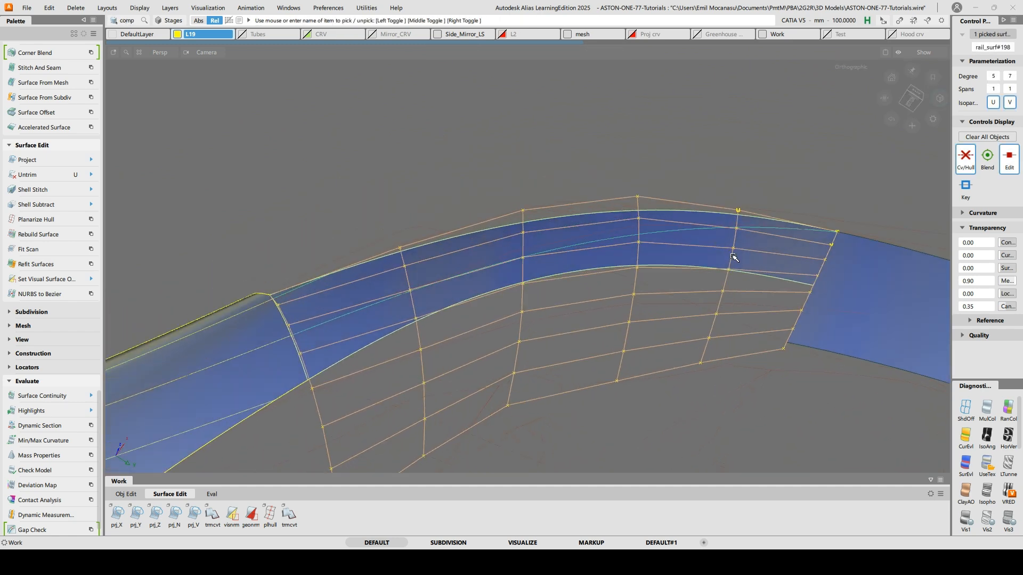
mouse_move(545, 279)
alt+shift+mouse_down()
mouse_move(568, 270)
mouse_move(532, 287)
alt+shift+mouse_up()
click(533, 216)
scroll(604, 253, down, 4)
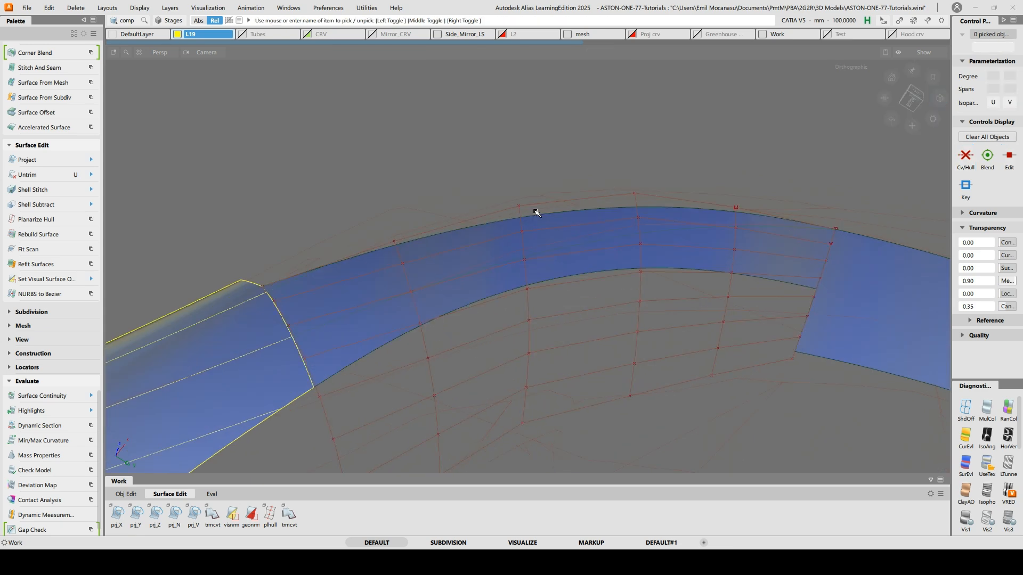
Untrim the middle panel and the wheel-arch surface, taking the wheel-arch surface back to its full extent
alt+shift+drag(604, 252, 517, 258)
key(u)
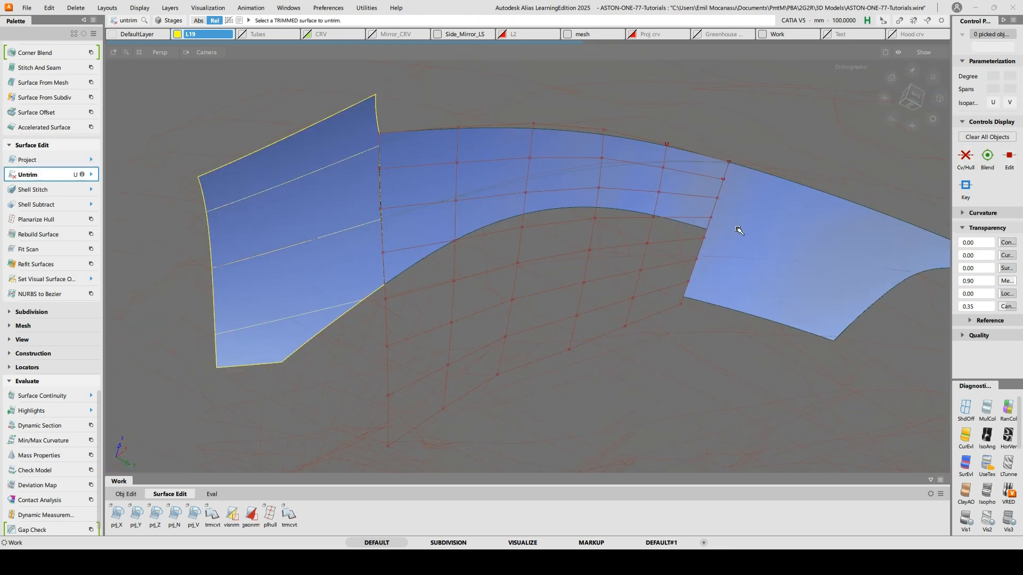
click(326, 284)
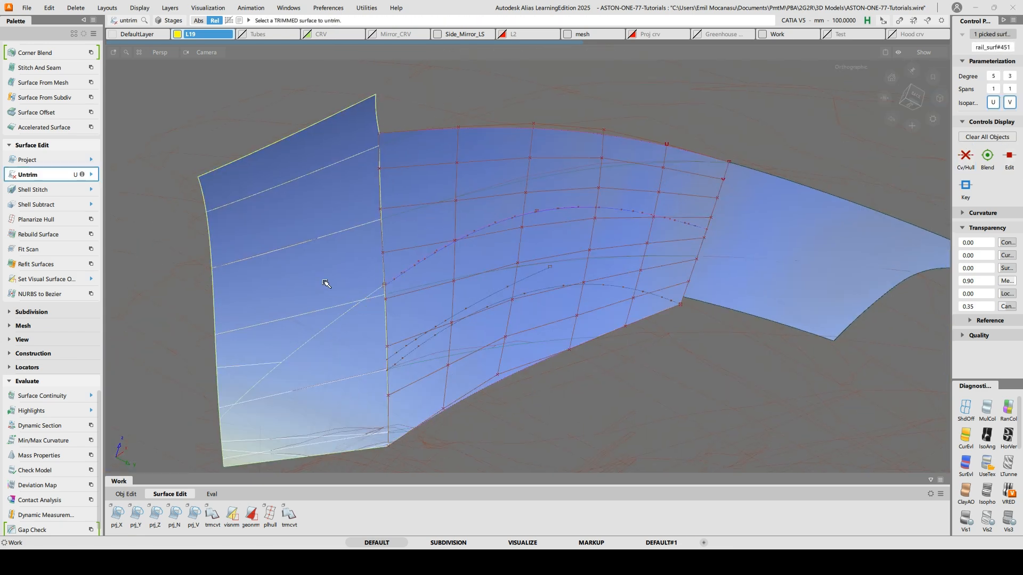
click(334, 256)
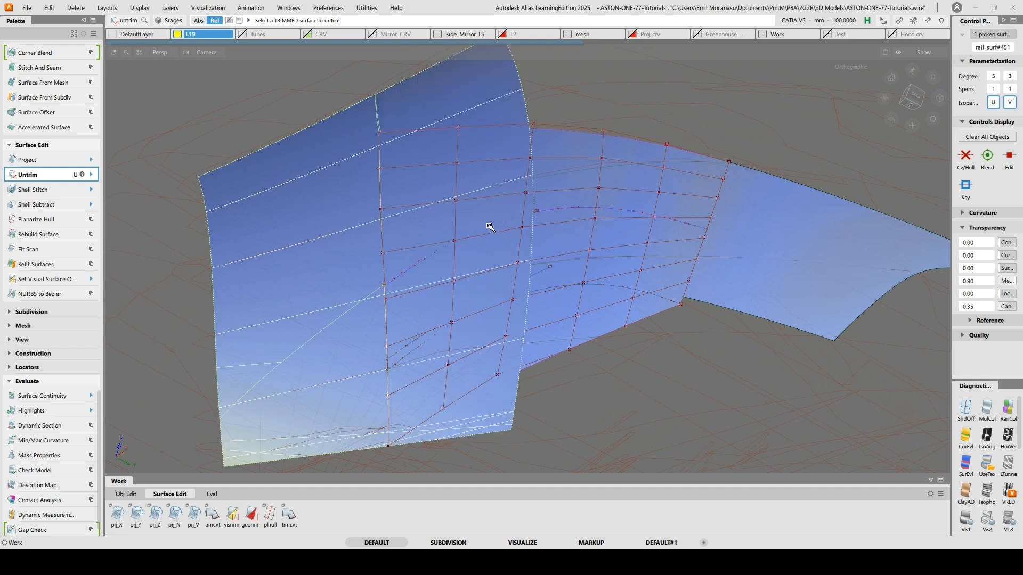
alt+shift+drag(612, 181, 700, 200)
click(740, 244)
alt+shift+drag(739, 246, 612, 247)
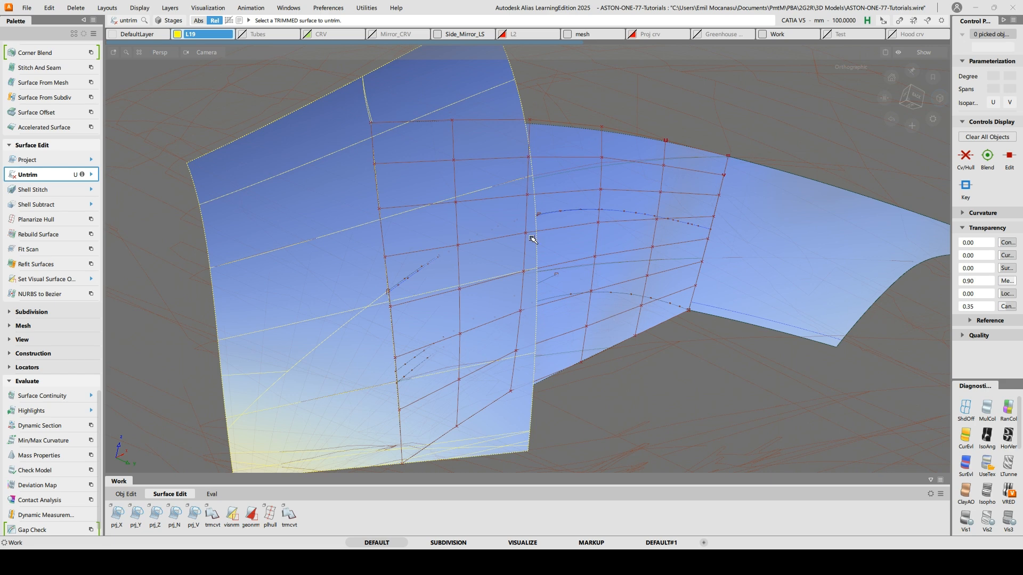
Use Extend to pull the wheel-arch end of the middle panel's lower edge upward, shortening the panel there
ctrl+shift+drag(523, 228, 522, 255)
ctrl+shift+right_drag(515, 260, 514, 262)
alt+shift+drag(515, 262, 520, 292)
ctrl+shift+drag(565, 262, 609, 245)
click(575, 242)
alt+shift+drag(665, 271, 628, 299)
click(612, 160)
alt+shift+middle_drag(628, 299, 600, 191)
ctrl+shift+right_drag(545, 154, 546, 181)
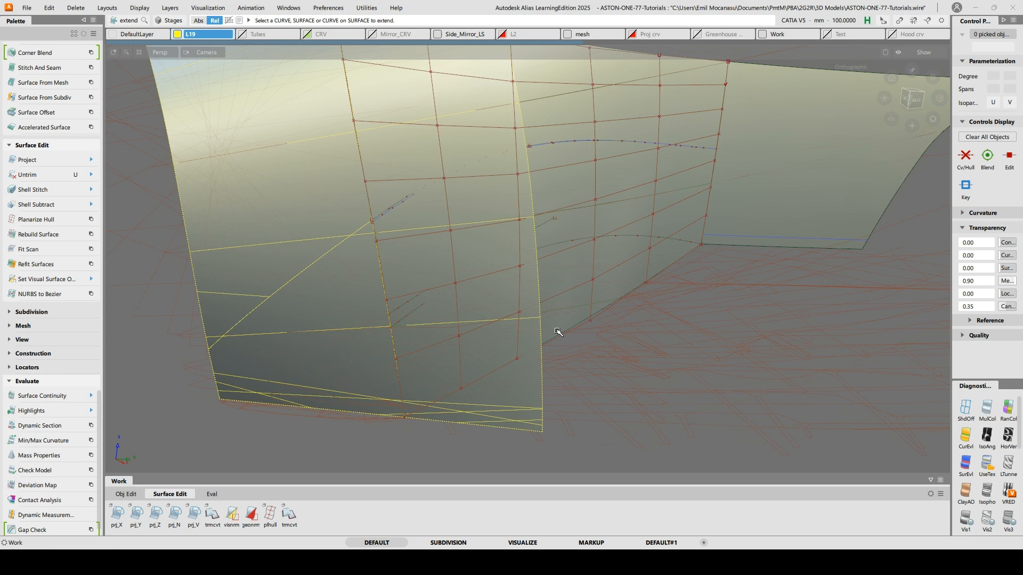
click(556, 331)
click(491, 348)
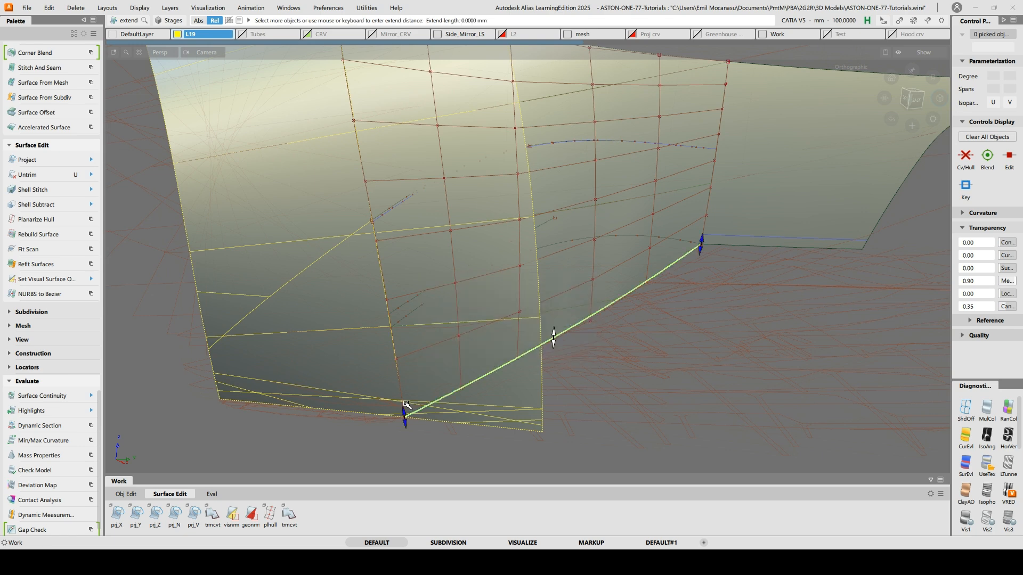
drag(403, 412, 386, 298)
mouse_move(682, 205)
alt+shift+mouse_down()
mouse_move(689, 219)
mouse_move(683, 199)
alt+shift+mouse_up()
alt+shift+middle_drag(683, 200, 686, 274)
ctrl+shift+drag(629, 175, 708, 257)
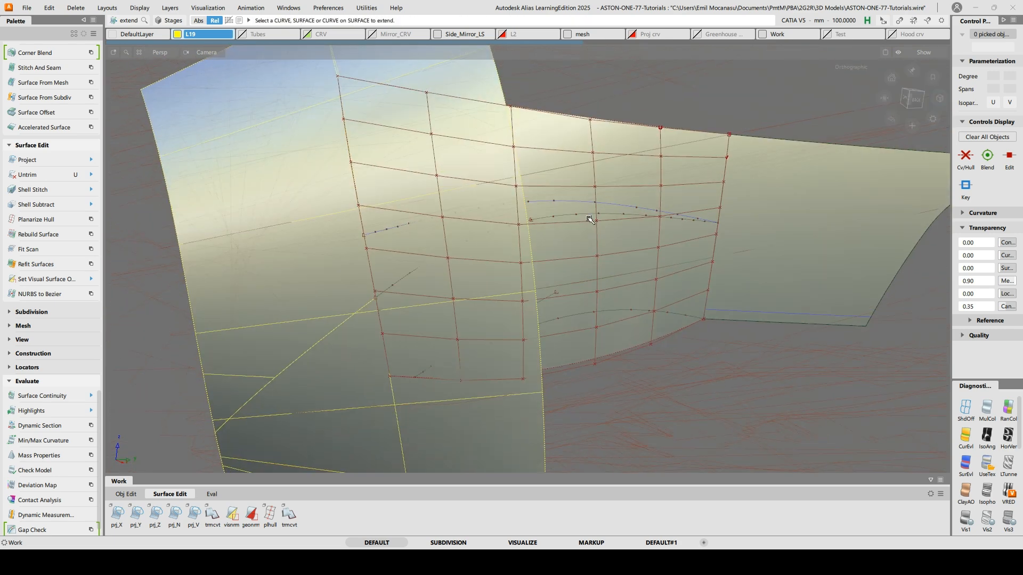
Extend the middle panel's lower edge again, pulling its wheel-arch corner a little farther upward
ctrl+shift+click(553, 191)
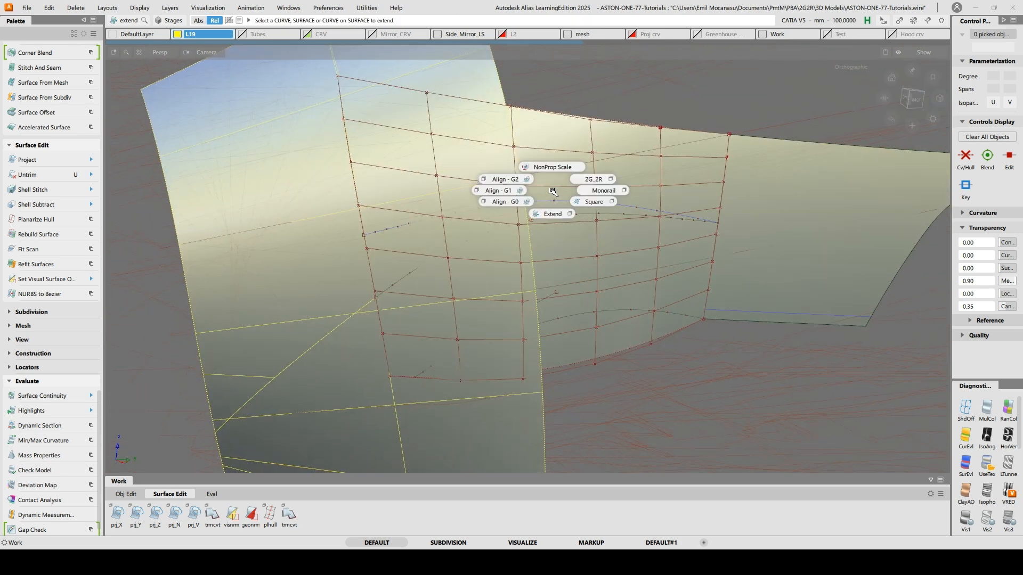
ctrl+shift+click(552, 213)
click(567, 366)
drag(393, 369, 392, 311)
alt+shift+drag(628, 193, 655, 243)
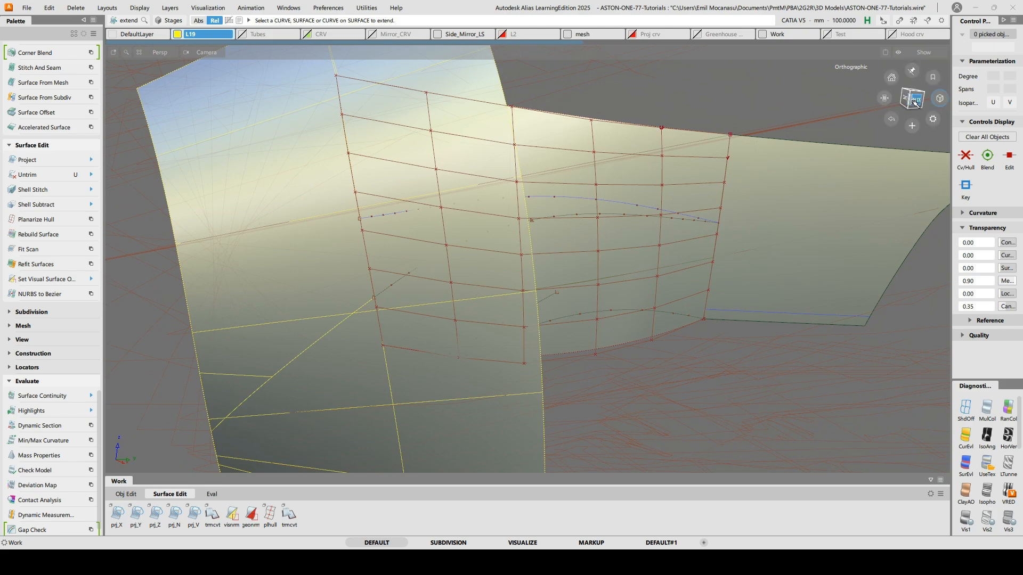
Align the middle panel's rear edge to the adjoining rear panel with G2 continuity and the Edge alignment type
click(914, 103)
alt+shift+drag(692, 203, 586, 187)
alt+shift+right_drag(586, 186, 581, 234)
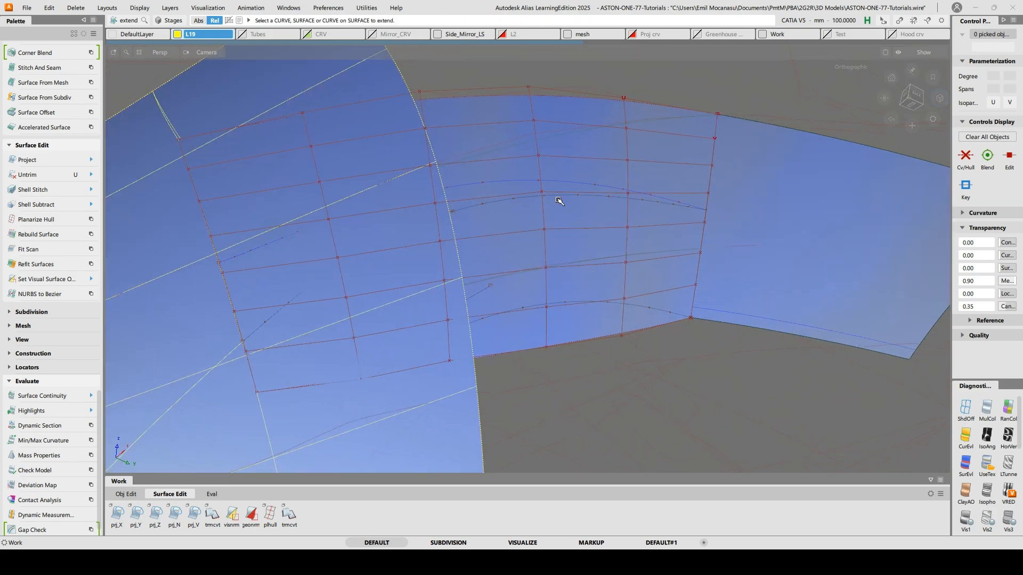
ctrl+shift+click(558, 182)
click(520, 173)
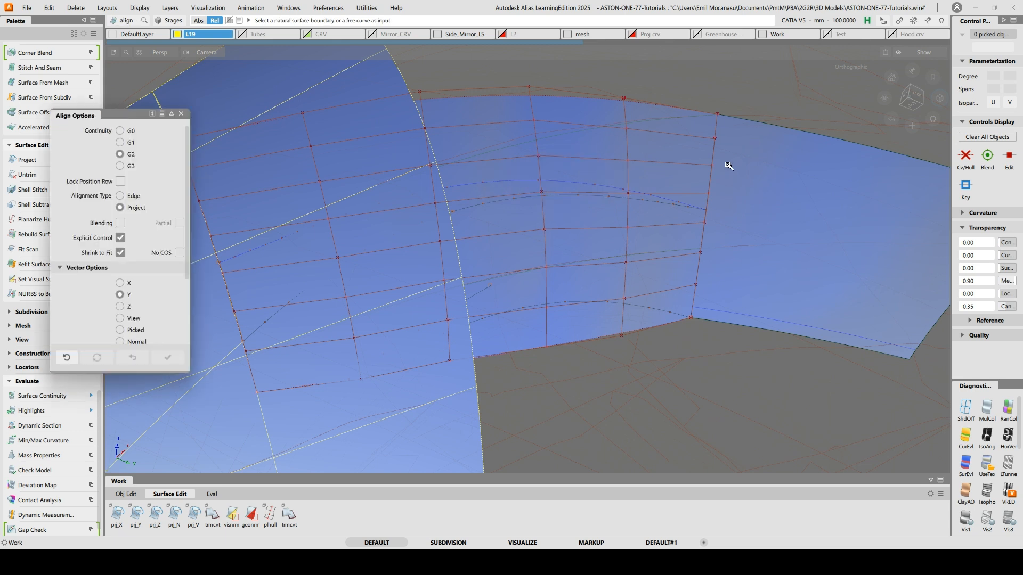
click(130, 196)
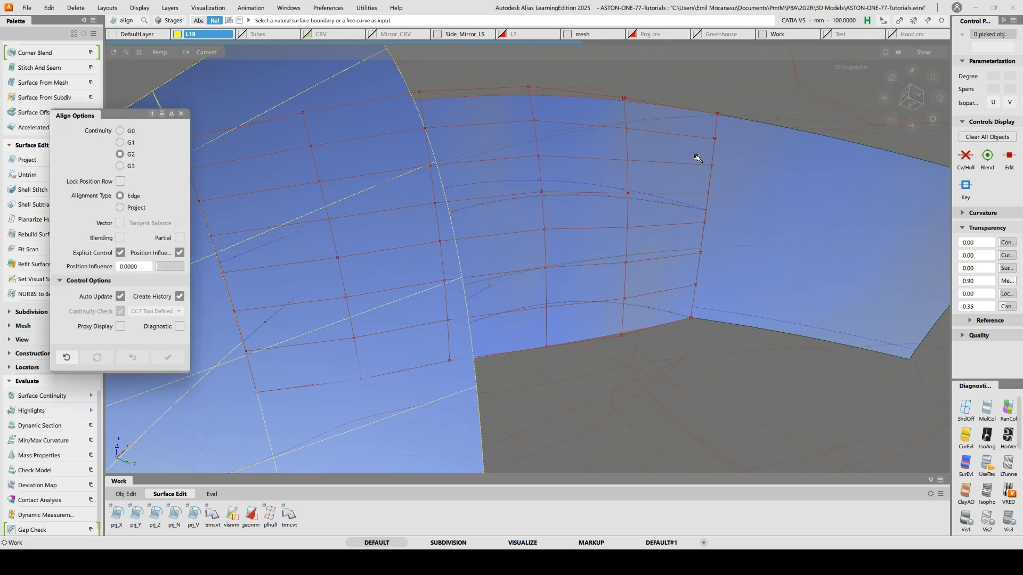
key(u)
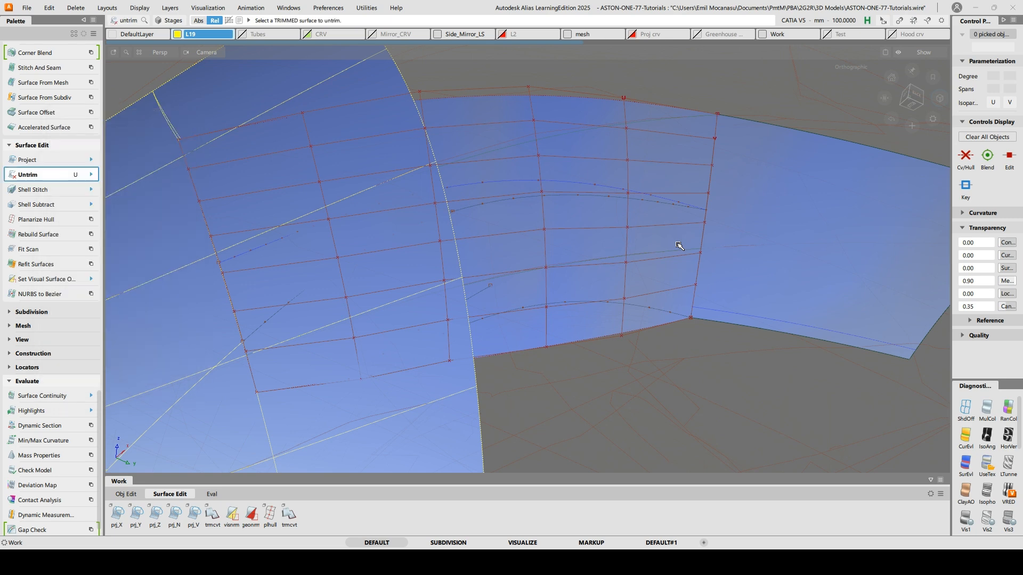
ctrl+shift+drag(606, 155, 554, 145)
click(703, 236)
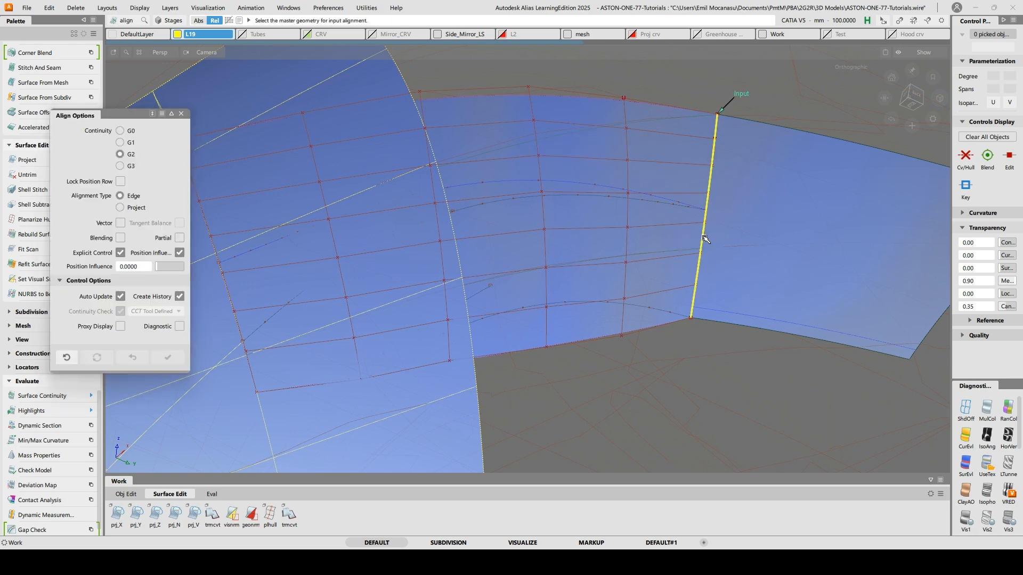
click(703, 237)
alt+shift+middle_drag(582, 226, 615, 222)
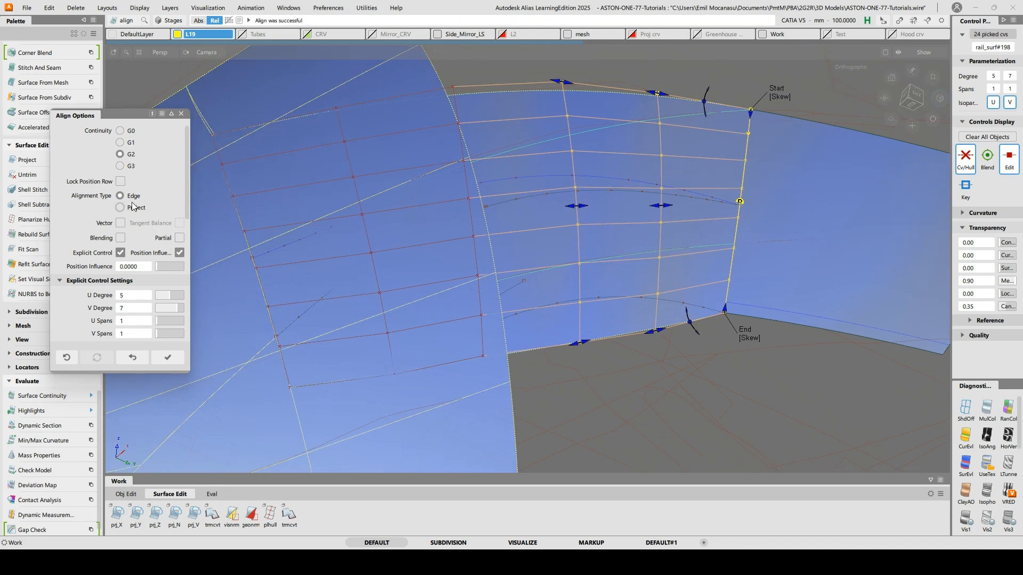
Set the rear-edge alignment's Position Influence to 1.0, and align the middle panel's wheel-arch edge with a partial G2 join
drag(158, 266, 186, 267)
alt+shift+drag(810, 235, 803, 248)
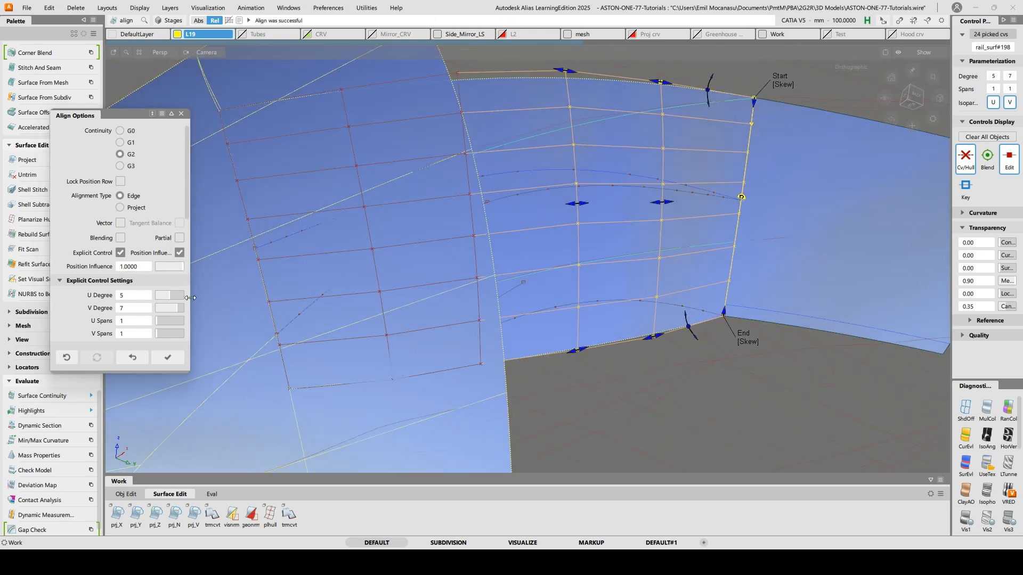
click(266, 291)
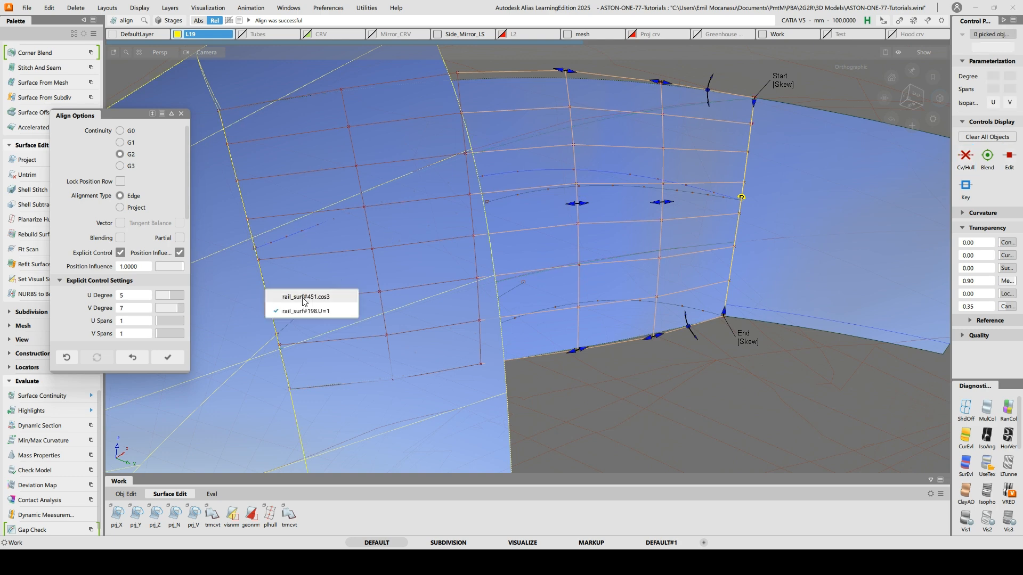
click(302, 310)
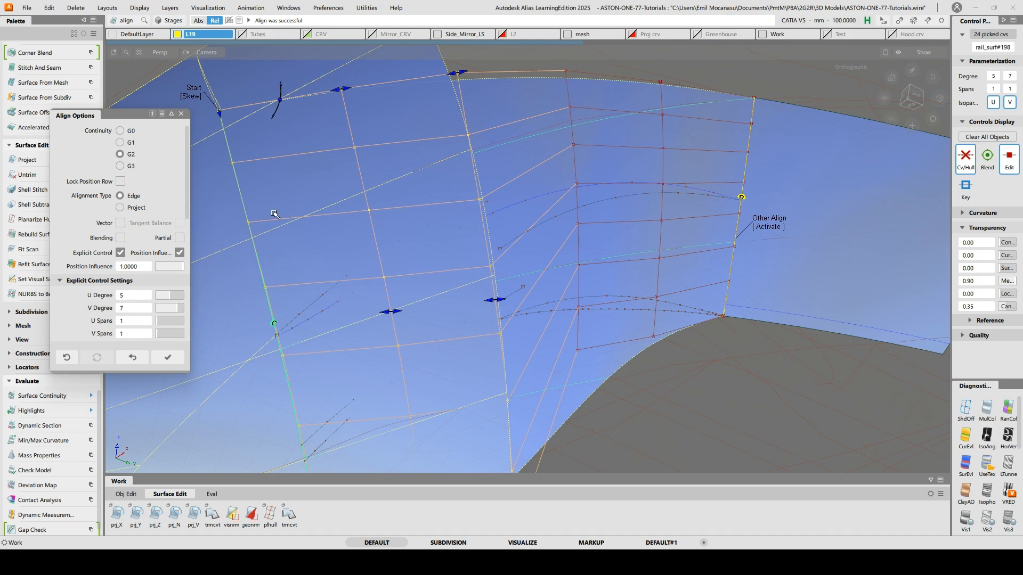
click(178, 237)
Trim the wheel-arch surface along its join with the middle panel, keeping the wheel-arch side
alt+shift+drag(187, 236, 388, 102)
alt+shift+drag(471, 167, 478, 367)
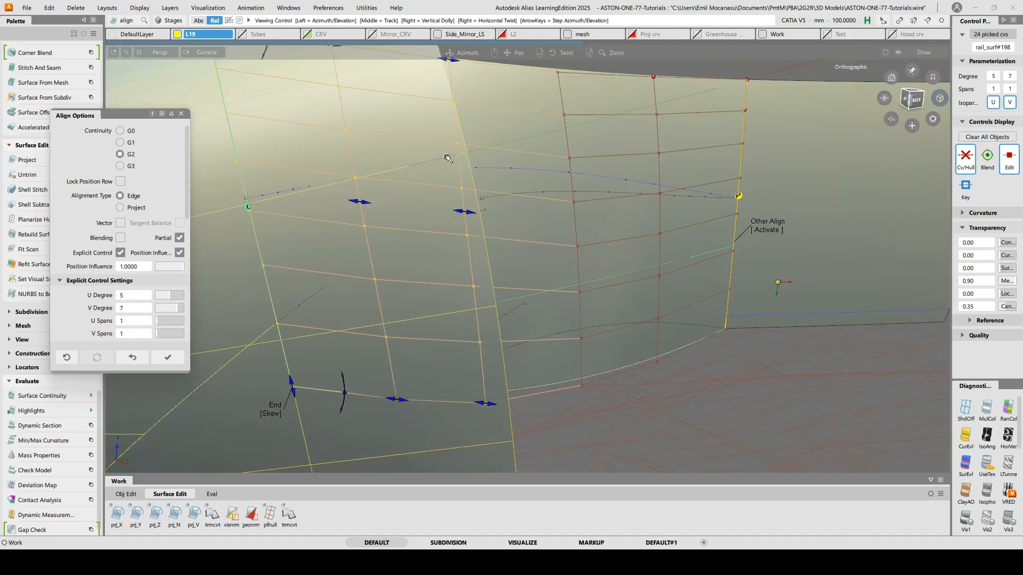
alt+shift+right_drag(438, 207, 346, 241)
alt+shift+middle_drag(346, 241, 488, 274)
key(space)
key(t)
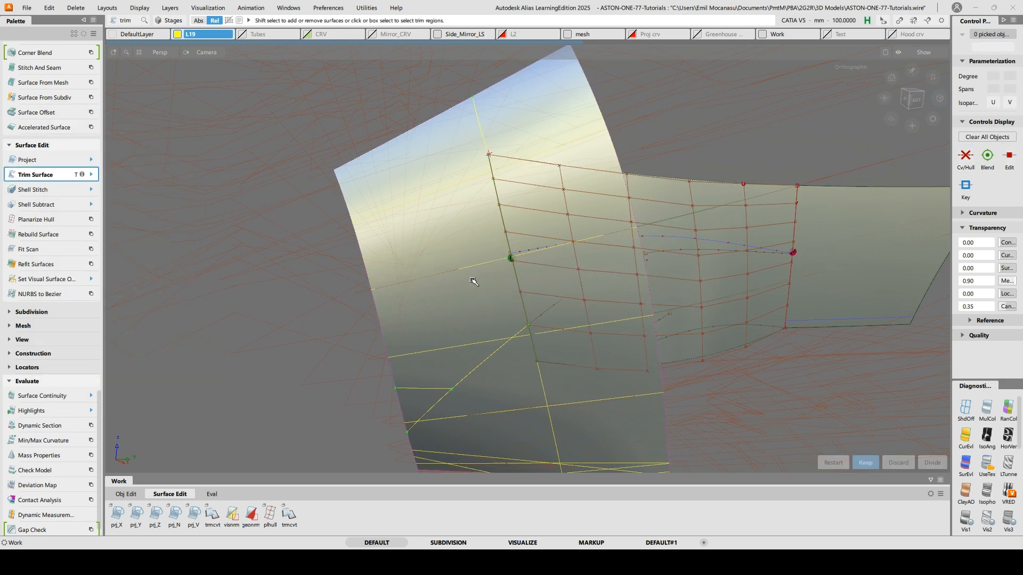
click(861, 267)
alt+shift+middle_drag(826, 293, 407, 343)
key(space)
Set Position Influence to 0 for both the wheel-arch and rear edge alignments of the middle panel
alt+shift+middle_drag(381, 298, 660, 221)
alt+shift+drag(578, 244, 586, 272)
alt+shift+right_drag(554, 261, 613, 239)
key(q)
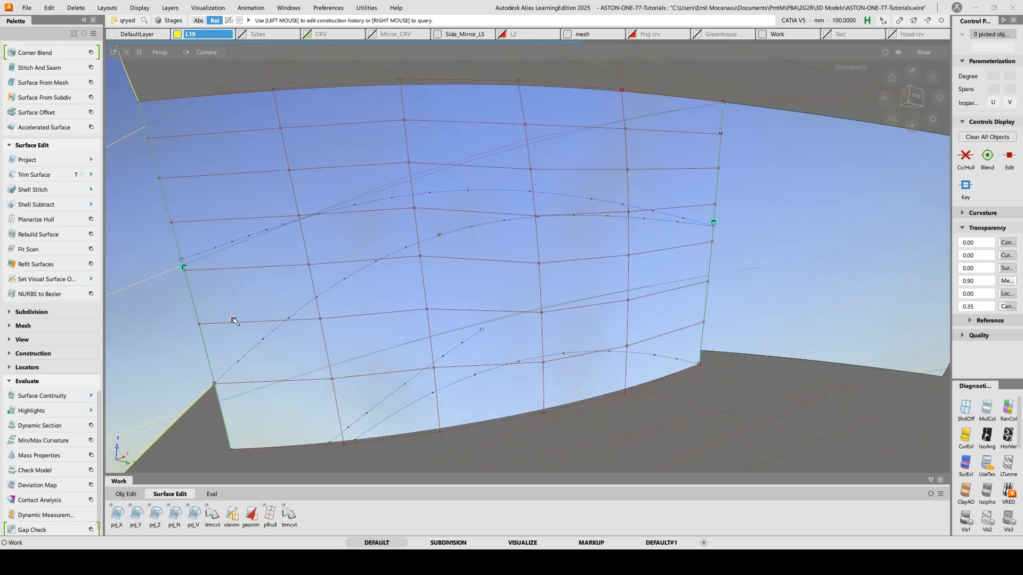
click(236, 320)
drag(181, 267, 154, 267)
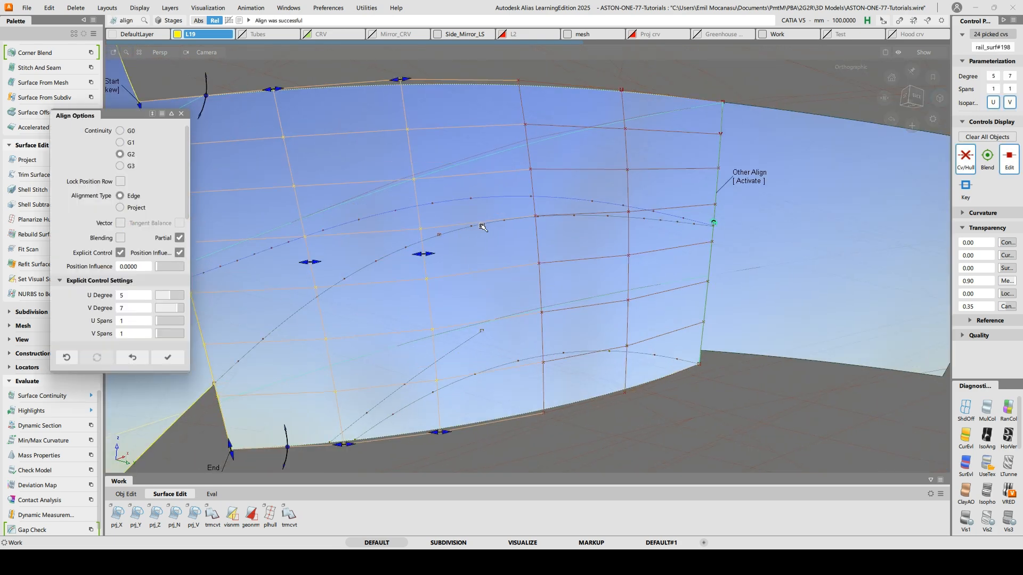
alt+shift+middle_drag(497, 226, 619, 235)
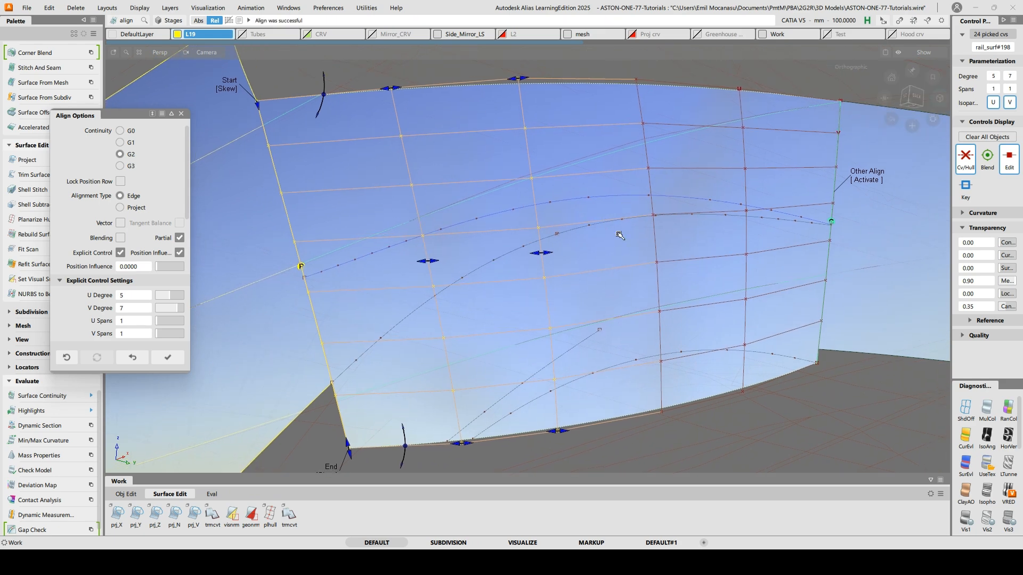
click(872, 184)
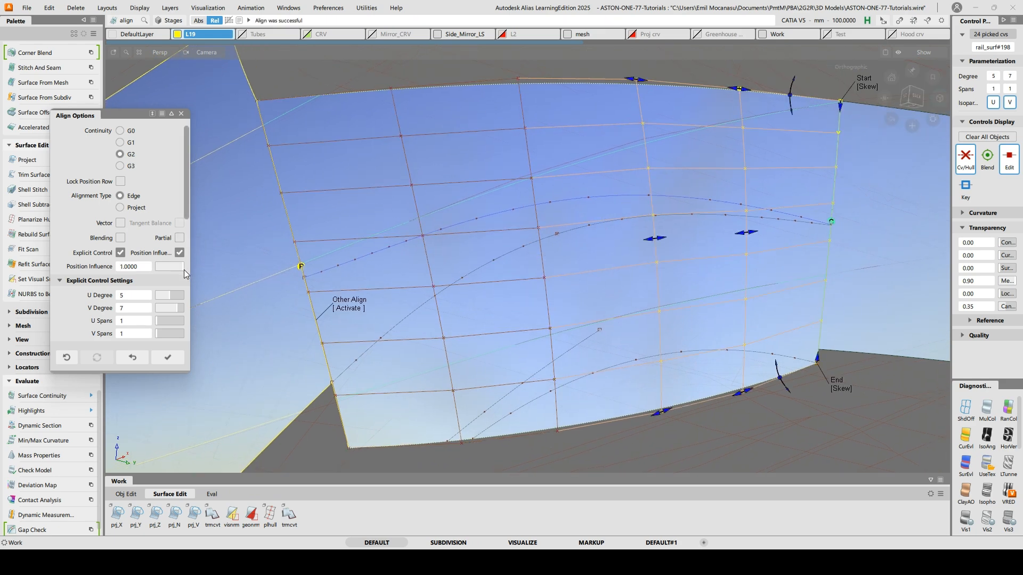
drag(182, 267, 154, 268)
Hide the wheel-arch surface and the adjoining rear panel to isolate the middle panel
ctrl+shift+drag(634, 235, 653, 196)
mouse_move(621, 270)
alt+shift+mouse_down()
mouse_move(635, 198)
mouse_move(636, 262)
alt+shift+mouse_up()
alt+shift+right_drag(636, 262, 649, 251)
alt+shift+drag(649, 252, 647, 299)
ctrl+shift+drag(425, 275, 433, 297)
click(839, 229)
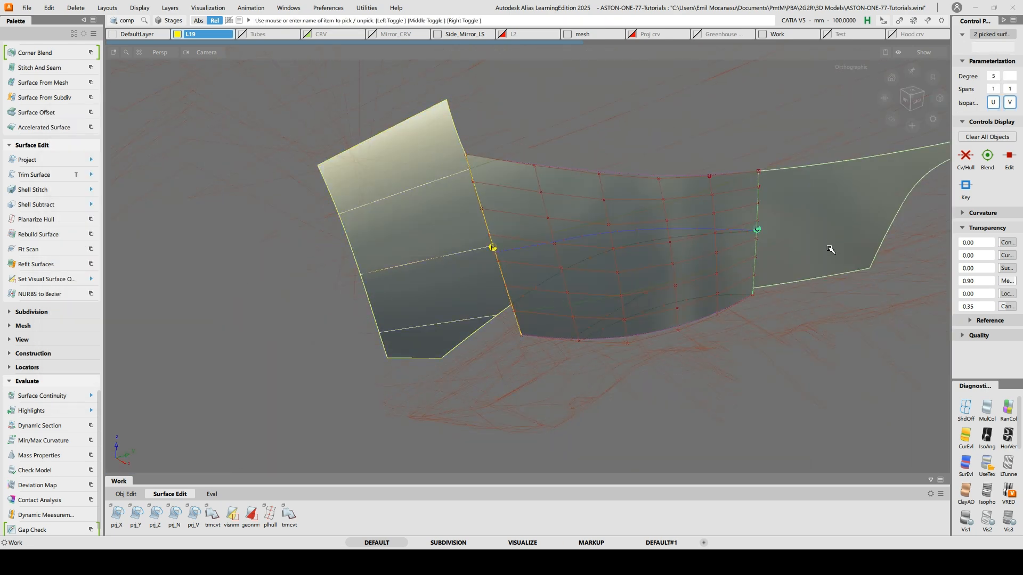
key(h)
Adjust the middle panel's rear-edge alignment, setting its tangent scale to about 8.13 and shifting its curvature row
mouse_move(627, 296)
alt+shift+mouse_down()
mouse_move(629, 203)
mouse_move(630, 282)
alt+shift+mouse_up()
alt+shift+right_drag(630, 282, 679, 314)
alt+shift+drag(679, 314, 753, 262)
alt+shift+middle_drag(753, 263, 692, 331)
alt+shift+right_drag(692, 330, 658, 220)
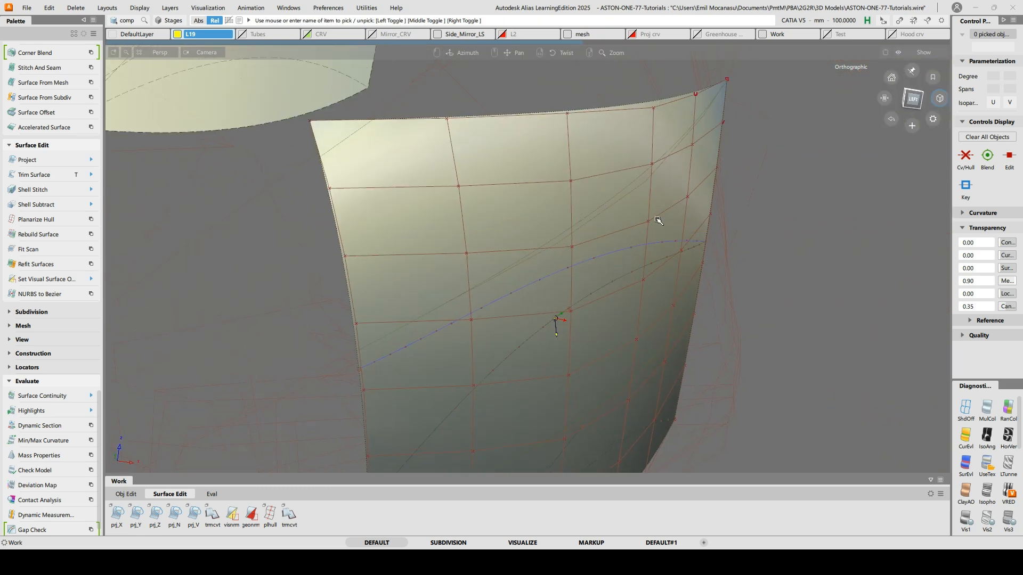
key(q)
click(648, 199)
alt+shift+drag(801, 185, 746, 179)
alt+shift+middle_drag(742, 173, 673, 267)
click(728, 130)
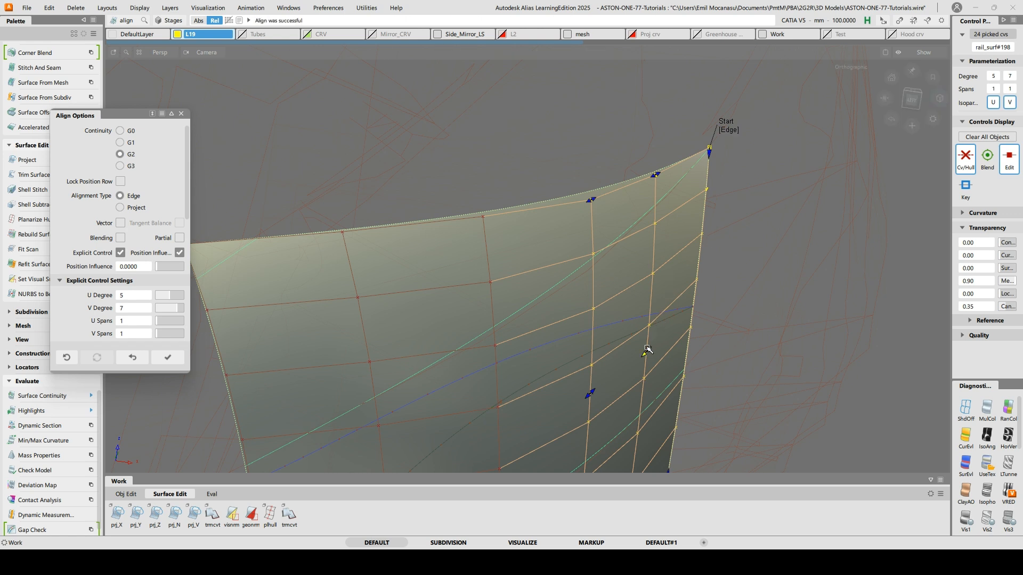
drag(643, 353, 641, 356)
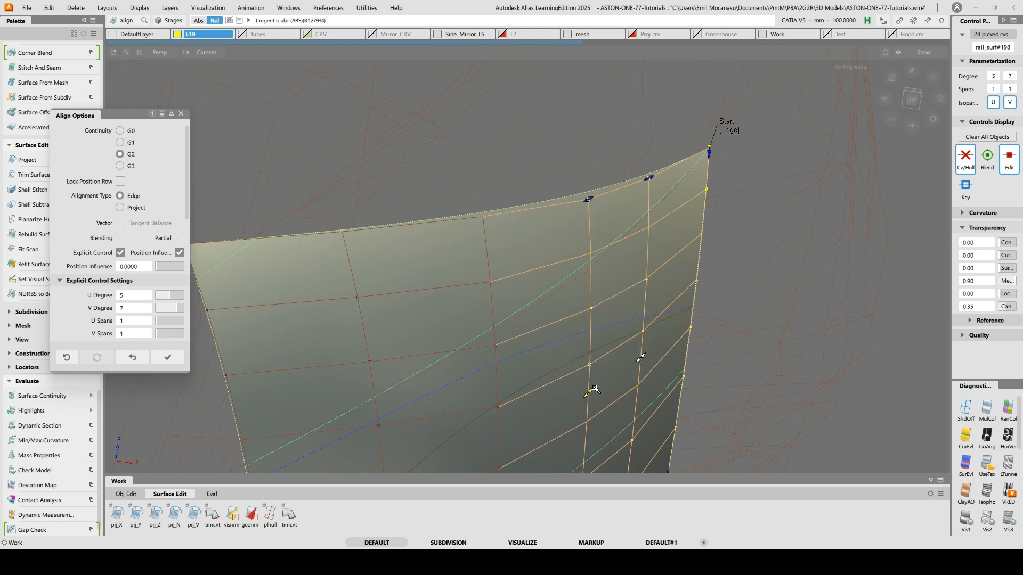
drag(589, 391, 577, 401)
Adjust the wheel-arch edge alignment to a tangent scale of about 10.76 and a curvature scale of about 20.65
alt+shift+right_drag(573, 294, 574, 277)
alt+shift+middle_drag(574, 277, 590, 177)
alt+shift+drag(569, 224, 576, 251)
drag(448, 288, 453, 291)
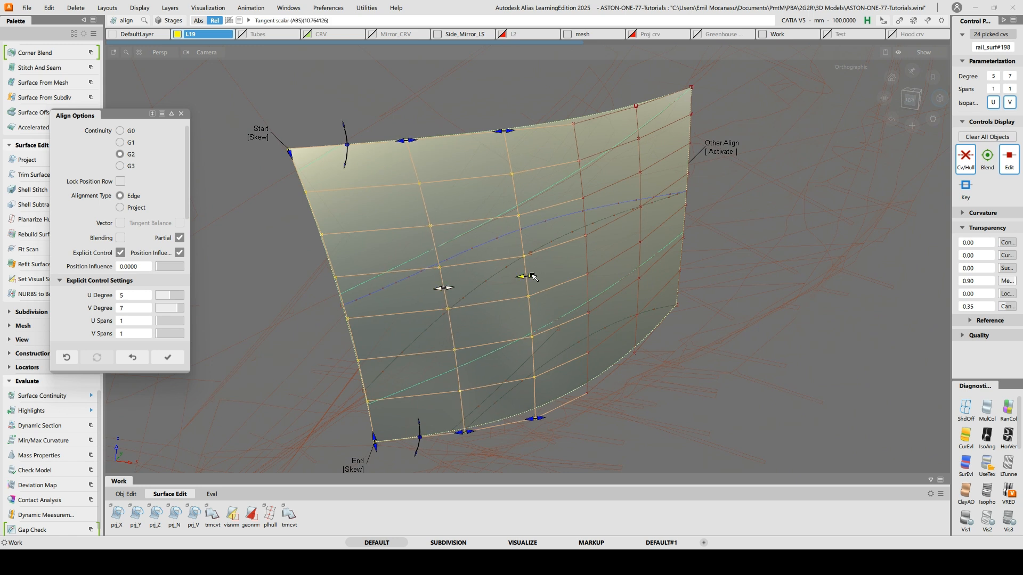
mouse_move(539, 274)
mouse_down()
mouse_move(547, 276)
mouse_move(538, 274)
mouse_up()
alt+shift+drag(668, 178, 671, 226)
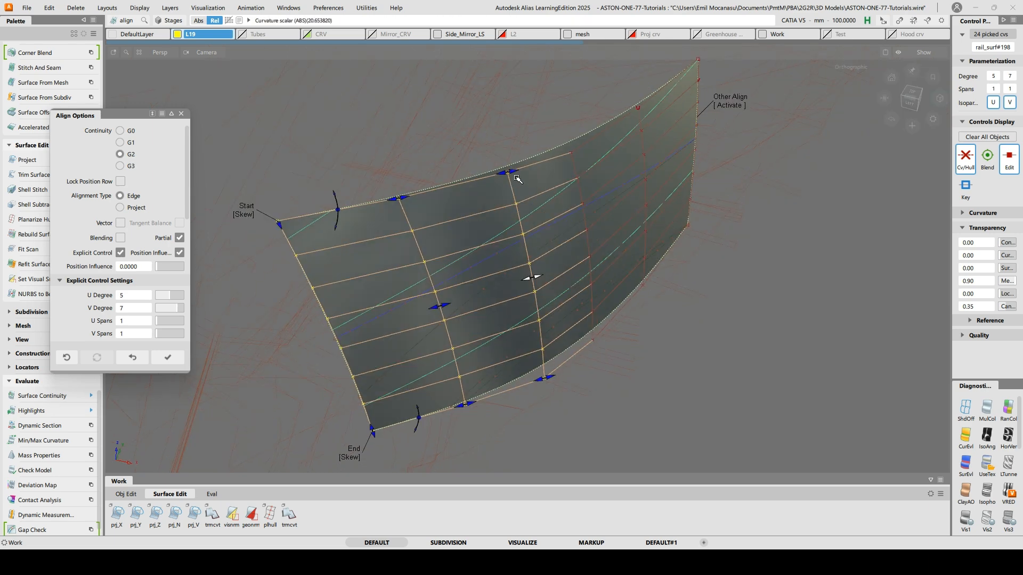
Reactivate the rear-edge alignment and fine-tune its curvature row
click(744, 108)
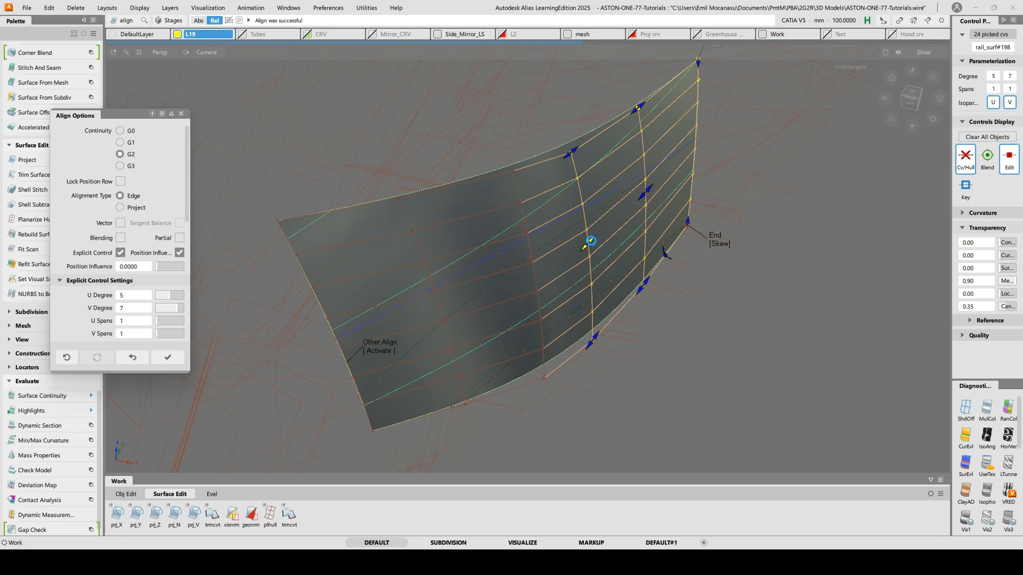
drag(591, 243, 591, 244)
alt+shift+drag(633, 256, 708, 200)
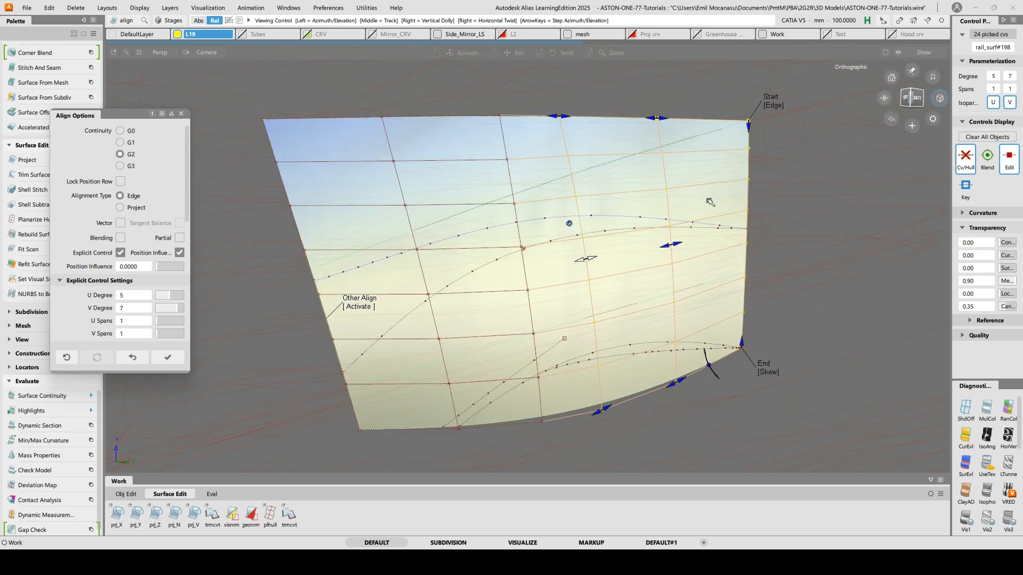
alt+shift+drag(641, 171, 642, 251)
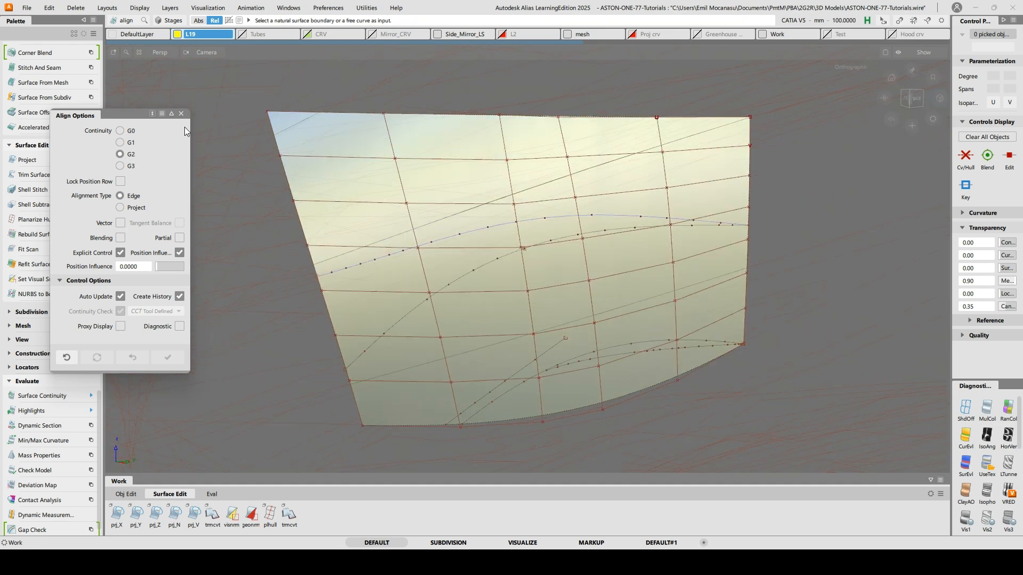
Planarize the middle panel's central vertical hulls using Single type and the View based plane, undoing the last hull attempt
click(181, 114)
scroll(69, 325, down, 1)
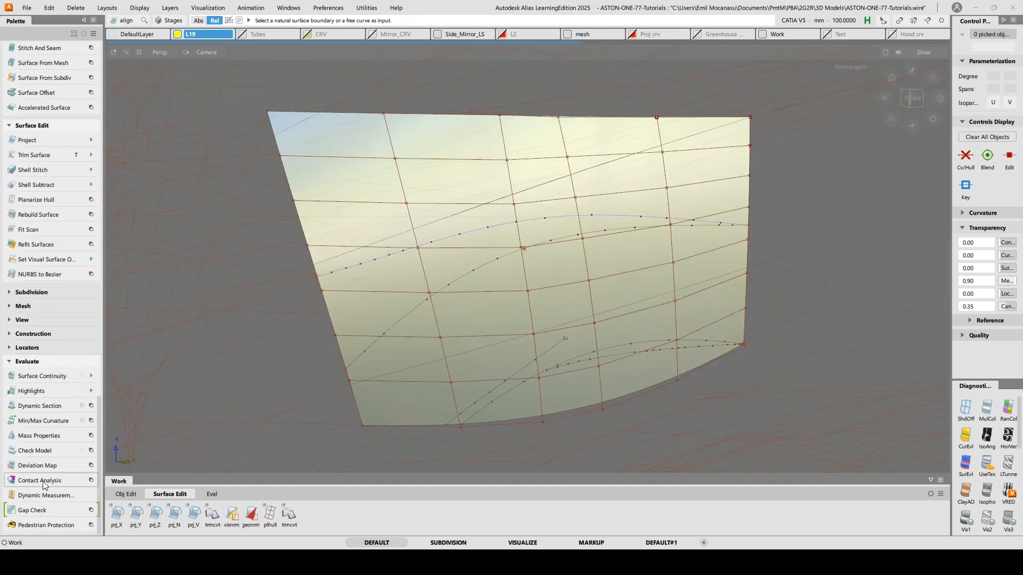
click(44, 205)
alt+shift+drag(521, 253, 531, 282)
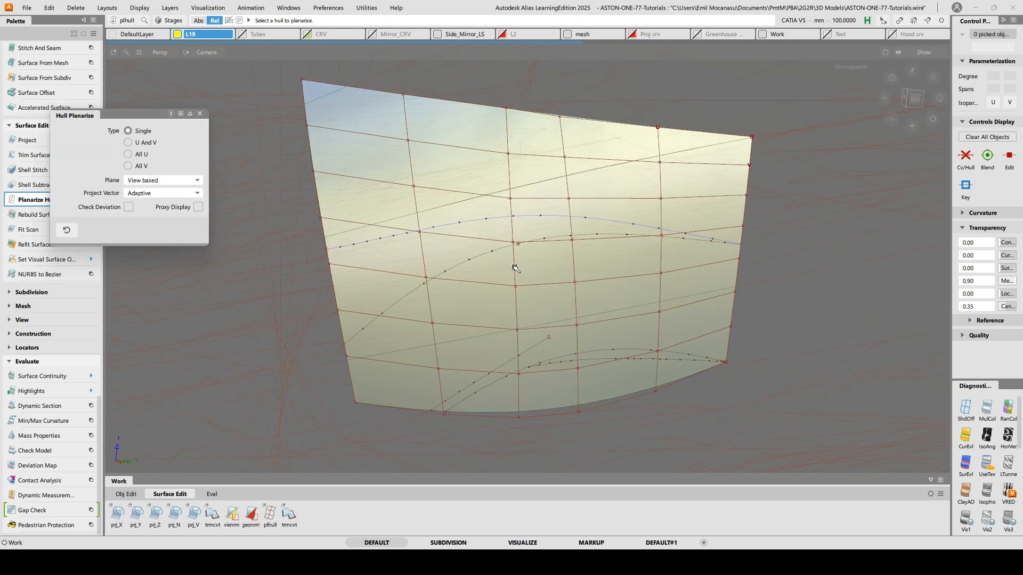
click(515, 268)
click(571, 265)
alt+shift+drag(658, 289, 705, 256)
alt+shift+drag(813, 302, 772, 246)
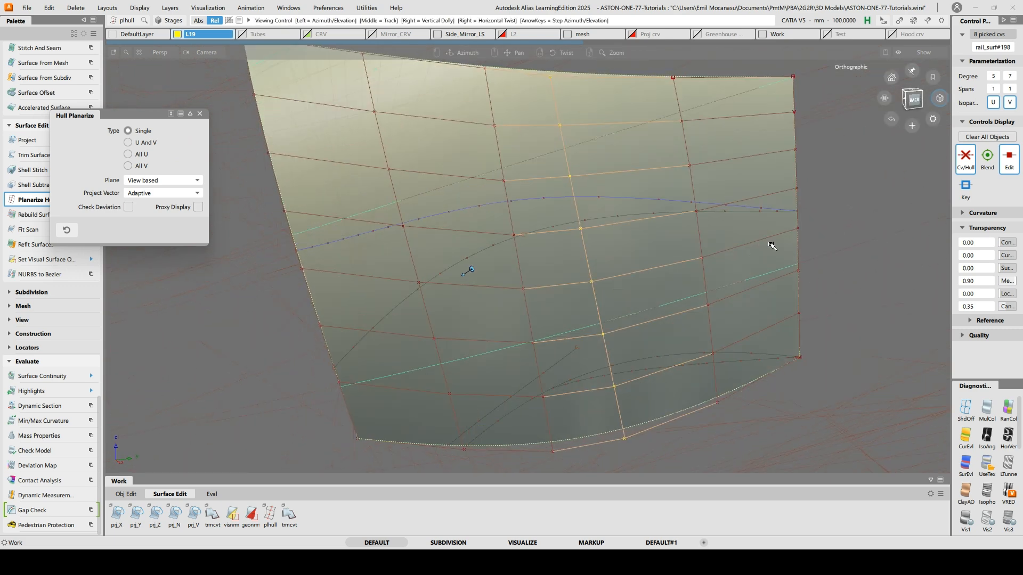
click(699, 235)
key(ctrl+z)
Shade the reference mesh against the middle panel and fine-tune the wheel-arch alignment's tangent scale to about 10.82
alt+shift+drag(610, 180, 1012, 255)
click(984, 463)
mouse_move(543, 256)
alt+shift+mouse_down()
mouse_move(447, 296)
mouse_move(507, 176)
mouse_move(562, 164)
mouse_move(575, 181)
mouse_move(554, 210)
mouse_move(622, 173)
mouse_move(532, 160)
mouse_move(468, 194)
alt+shift+mouse_up()
key(q)
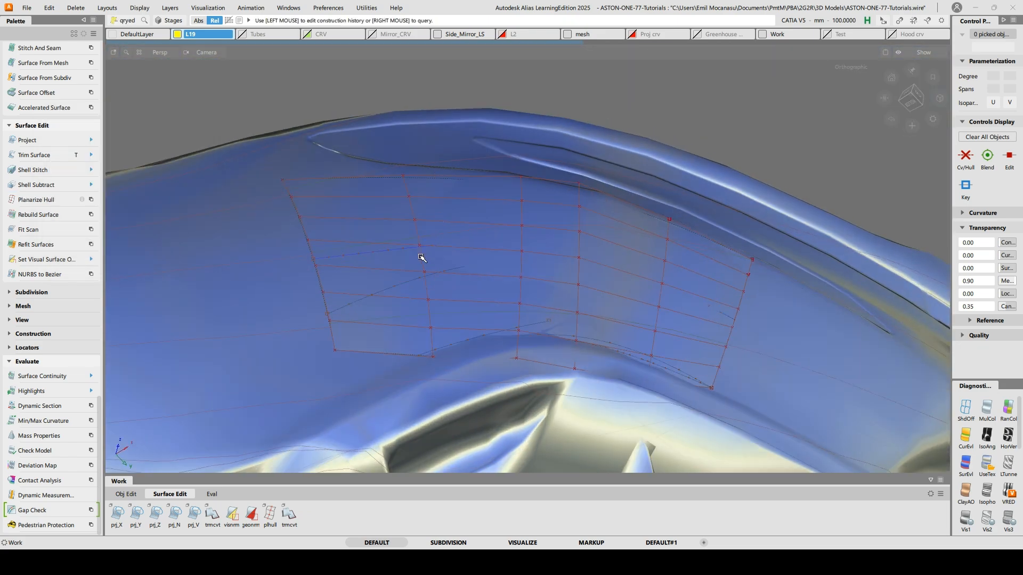
click(422, 257)
click(430, 259)
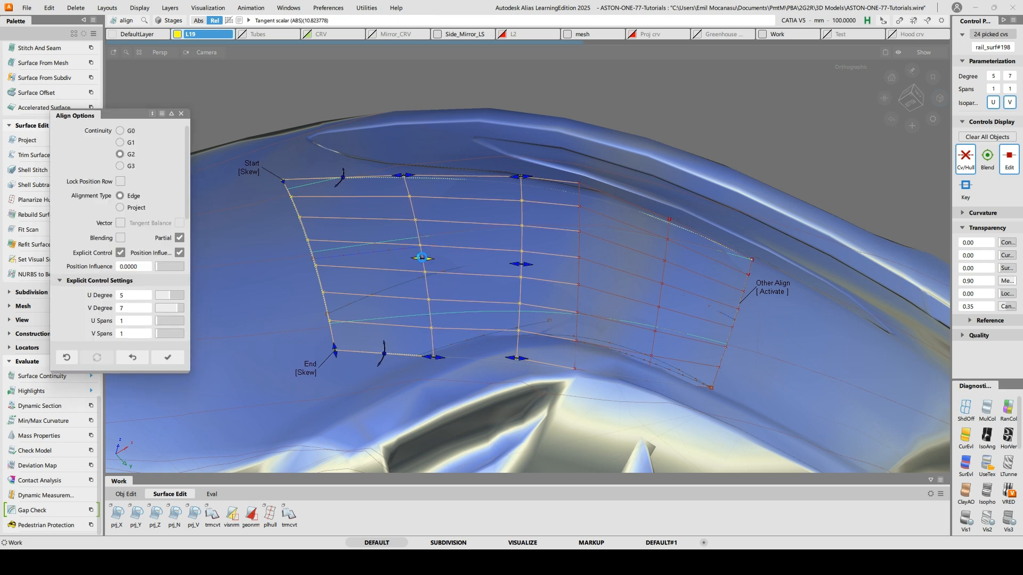
alt+shift+drag(462, 245, 494, 262)
key(a)
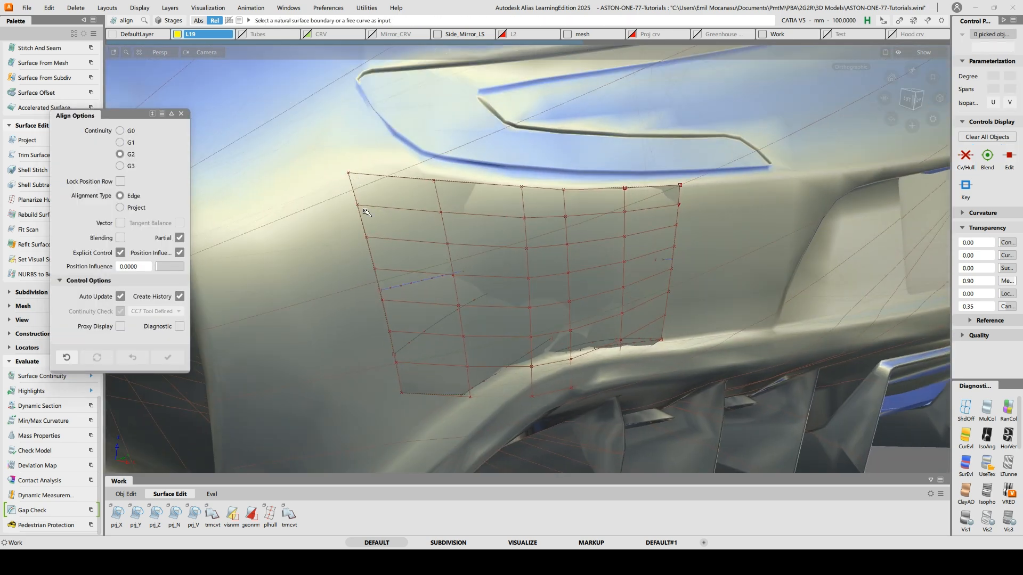
Turn off the diagnostic shading and raise the middle panel's U degree to 6
alt+shift+drag(491, 314, 528, 311)
alt+shift+right_drag(528, 311, 536, 178)
alt+shift+drag(537, 178, 678, 298)
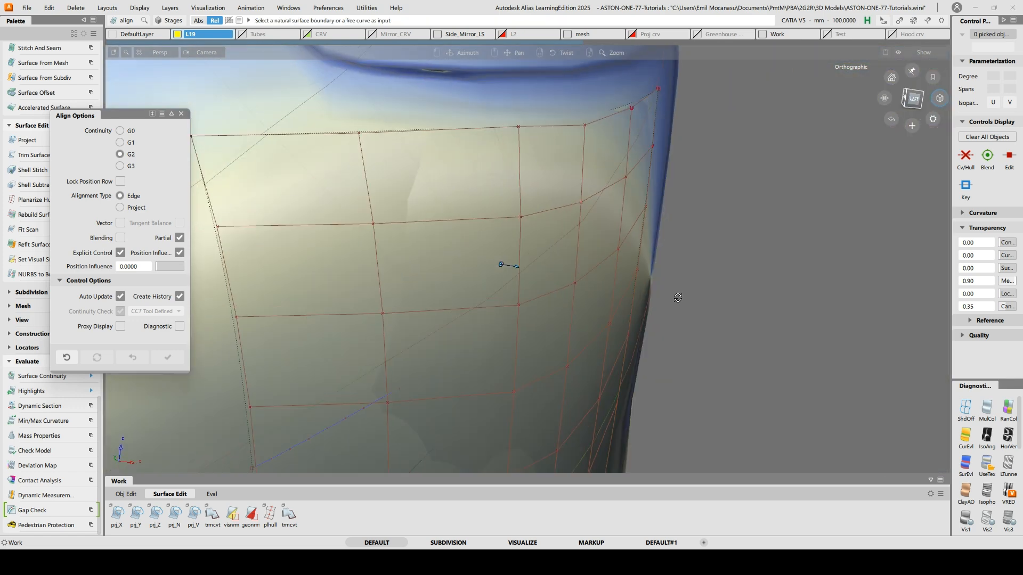
click(965, 409)
mouse_move(820, 368)
alt+shift+mouse_down()
mouse_move(760, 359)
mouse_move(668, 312)
alt+shift+mouse_up()
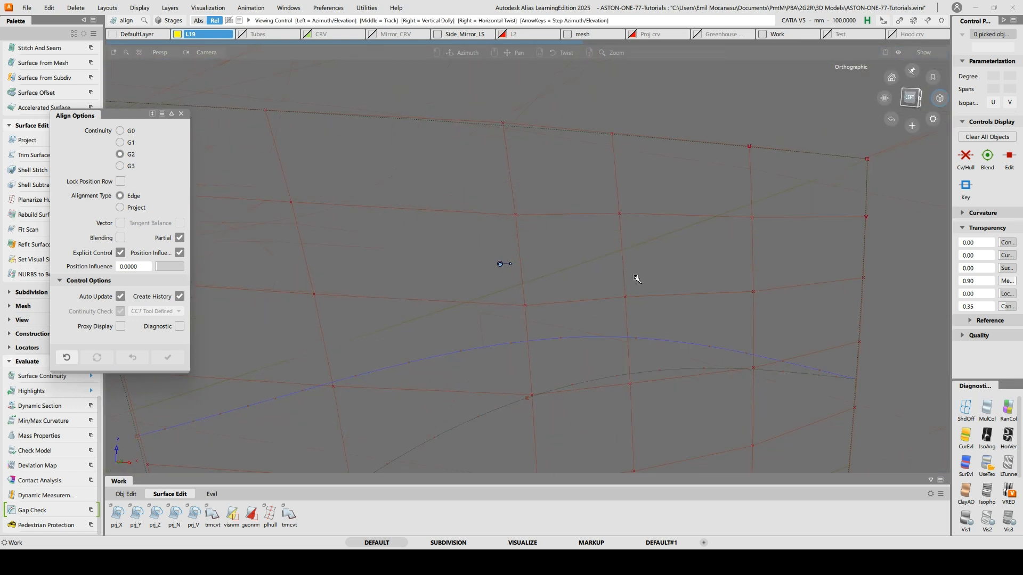
alt+shift+drag(609, 254, 541, 206)
ctrl+shift+drag(540, 206, 538, 232)
click(598, 242)
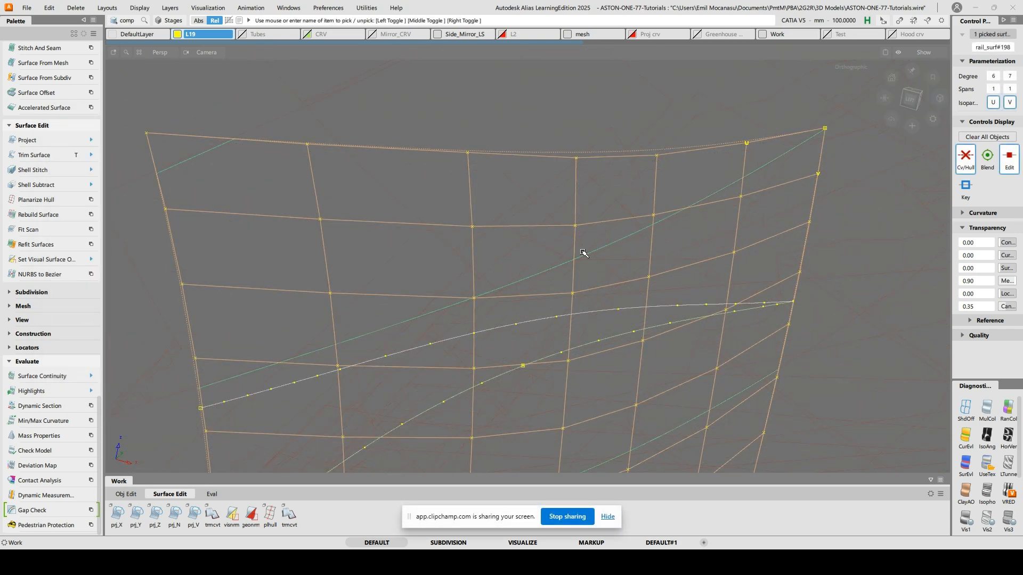
Pick the whole central vertical hull of the middle panel from its upper CV and adjust it along the surface normal
mouse_move(591, 153)
alt+shift+mouse_down()
mouse_move(612, 167)
mouse_move(584, 125)
mouse_move(636, 145)
mouse_move(592, 156)
mouse_move(593, 132)
mouse_move(588, 143)
alt+shift+mouse_up()
click(574, 147)
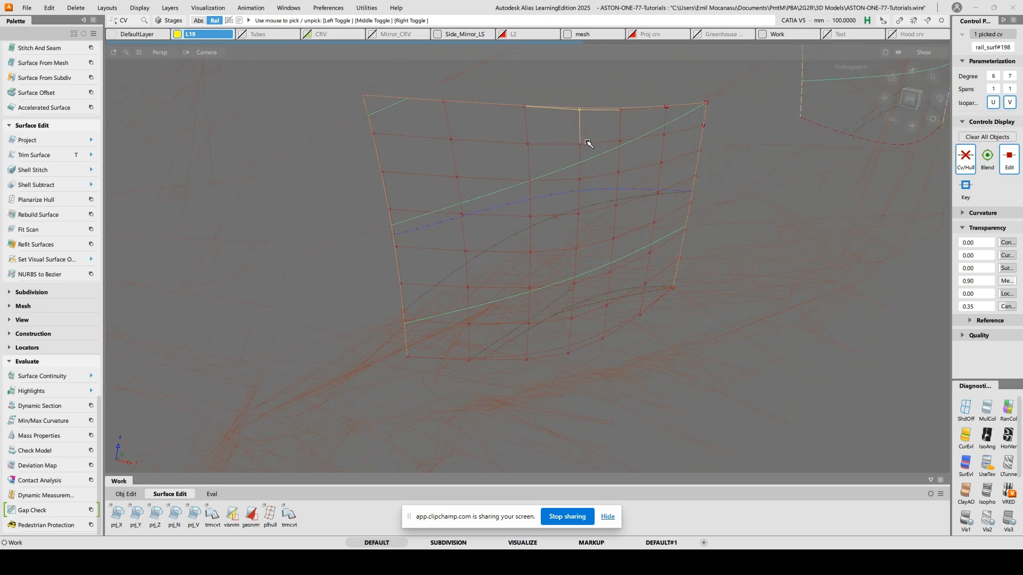
key(space)
click(630, 115)
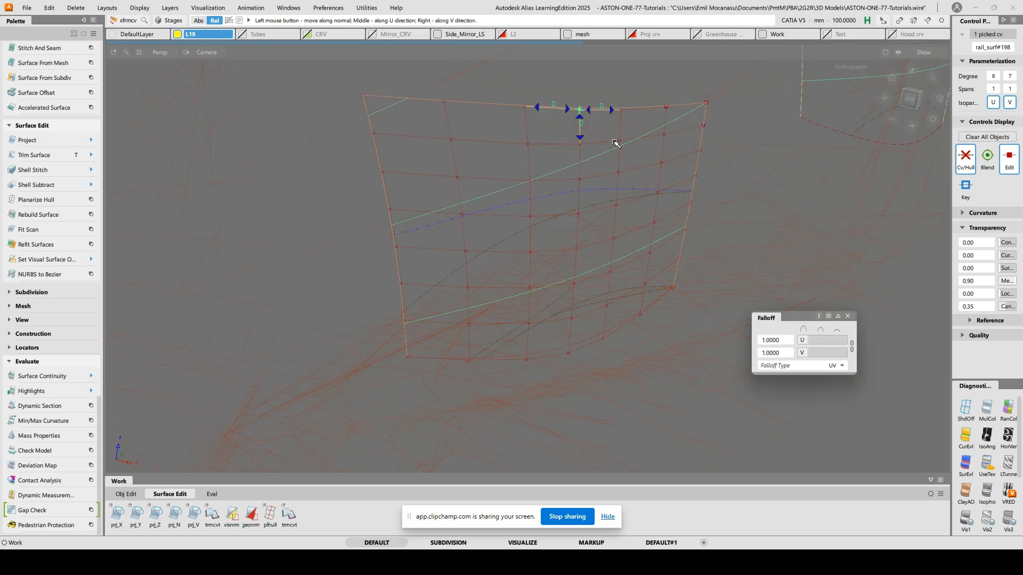
shift+click(582, 137)
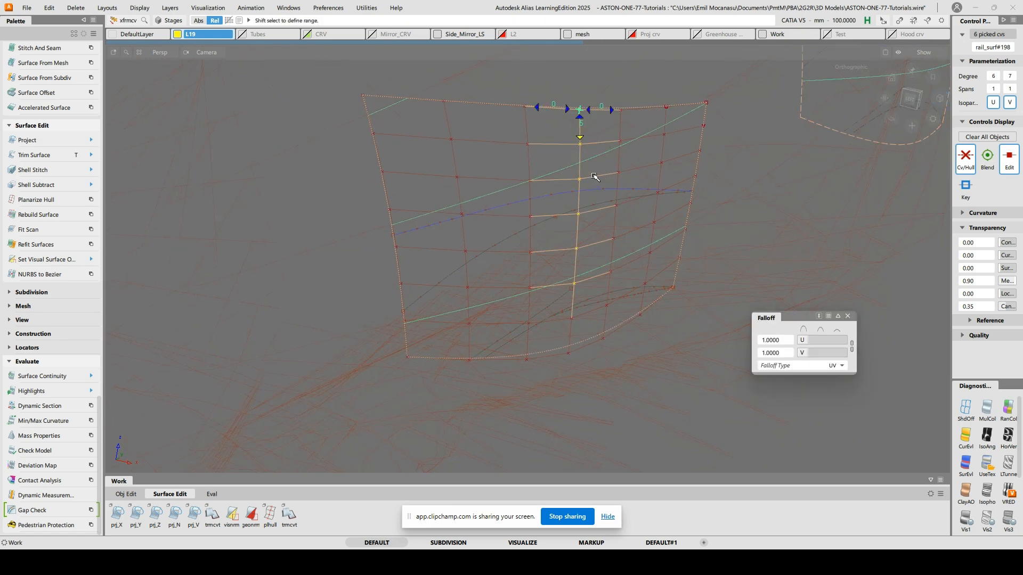
shift+click(582, 138)
alt+shift+drag(577, 163, 639, 199)
alt+shift+right_drag(639, 199, 666, 138)
alt+shift+middle_drag(666, 138, 621, 177)
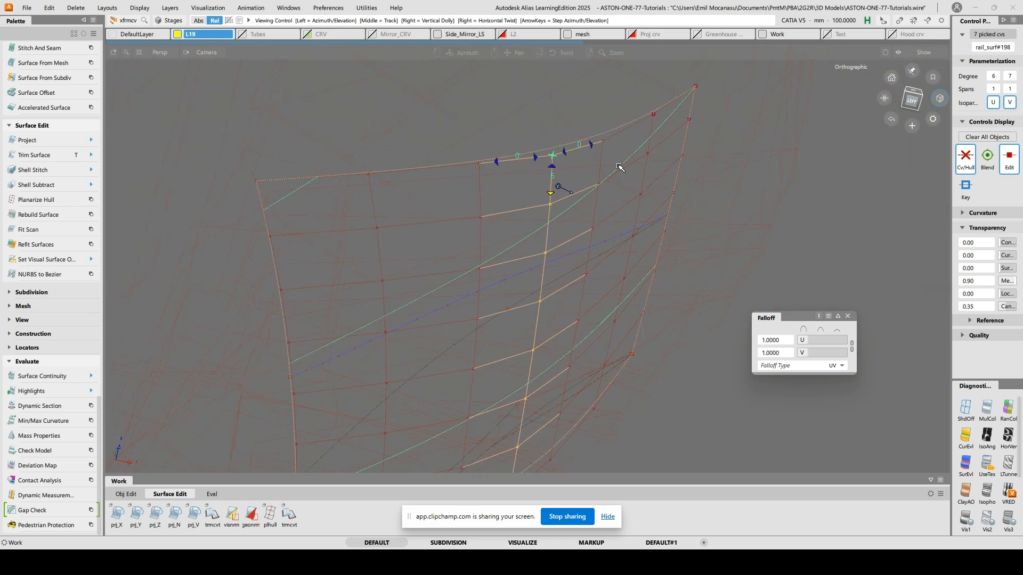
key(space)
click(623, 179)
alt+shift+right_drag(729, 176, 797, 167)
alt+shift+middle_drag(797, 167, 781, 205)
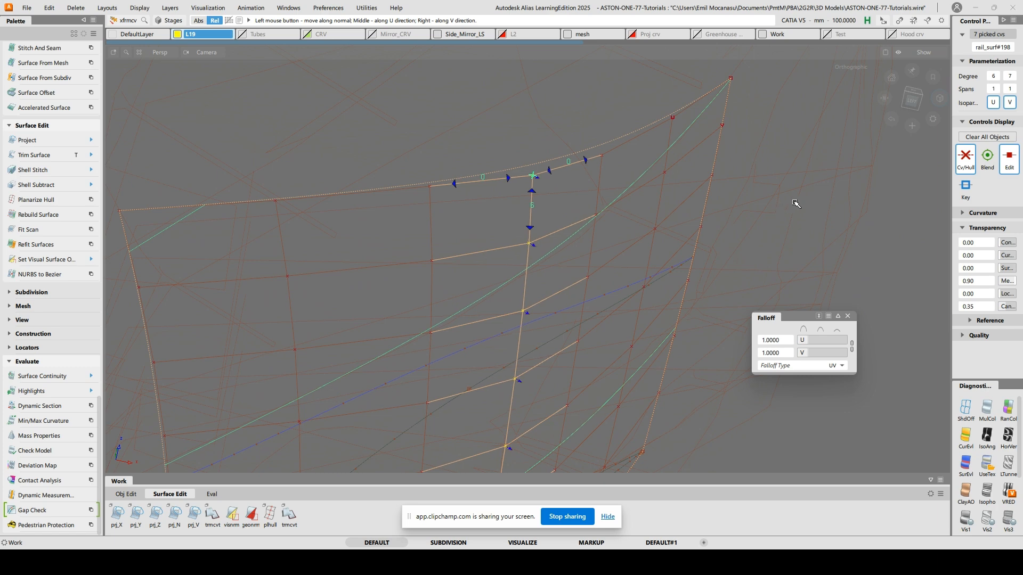
alt+shift+drag(707, 206, 682, 113)
alt+shift+right_drag(682, 112, 680, 144)
alt+shift+drag(680, 143, 648, 184)
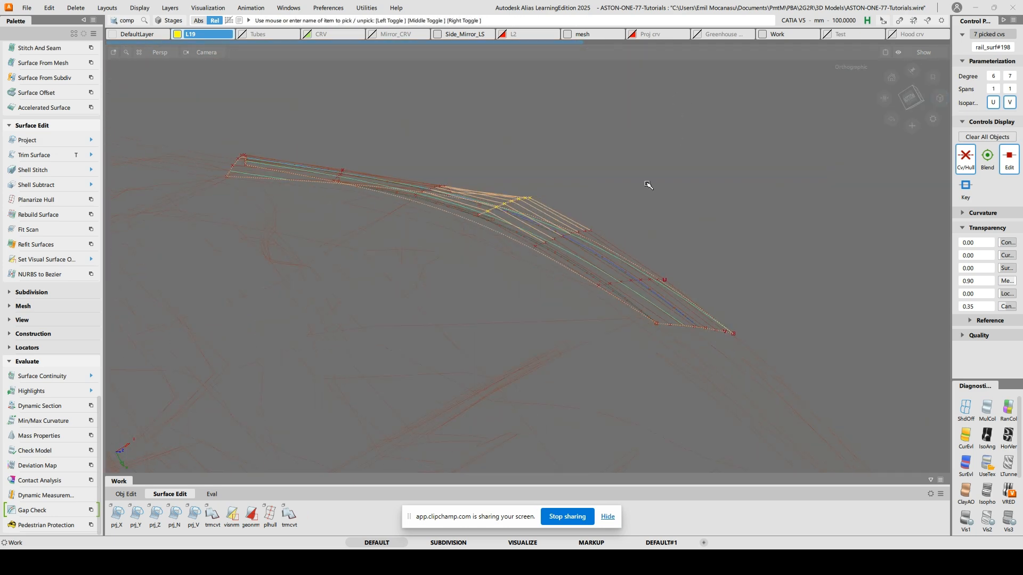
Turn shading back on and show the surrounding body surfaces around the wheel arch
alt+shift+drag(554, 181, 505, 160)
alt+shift+drag(699, 136, 695, 146)
ctrl+shift+drag(579, 153, 579, 149)
alt+shift+drag(573, 177, 893, 416)
click(992, 466)
mouse_move(540, 217)
alt+shift+mouse_down()
mouse_move(630, 324)
mouse_move(606, 290)
mouse_move(632, 255)
mouse_move(580, 253)
mouse_move(564, 234)
mouse_move(623, 237)
mouse_move(594, 242)
mouse_move(598, 278)
mouse_move(602, 201)
mouse_move(577, 155)
mouse_move(592, 365)
alt+shift+mouse_up()
Hide the trimmed wheel-arch surface ahead of the middle panel
key(h)
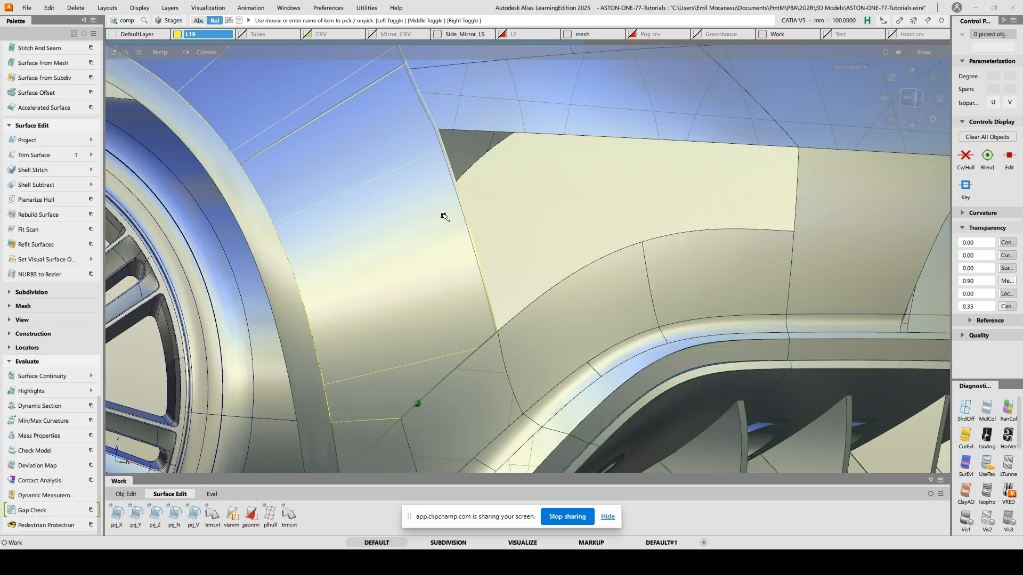
ctrl+shift+drag(442, 239, 442, 239)
click(414, 263)
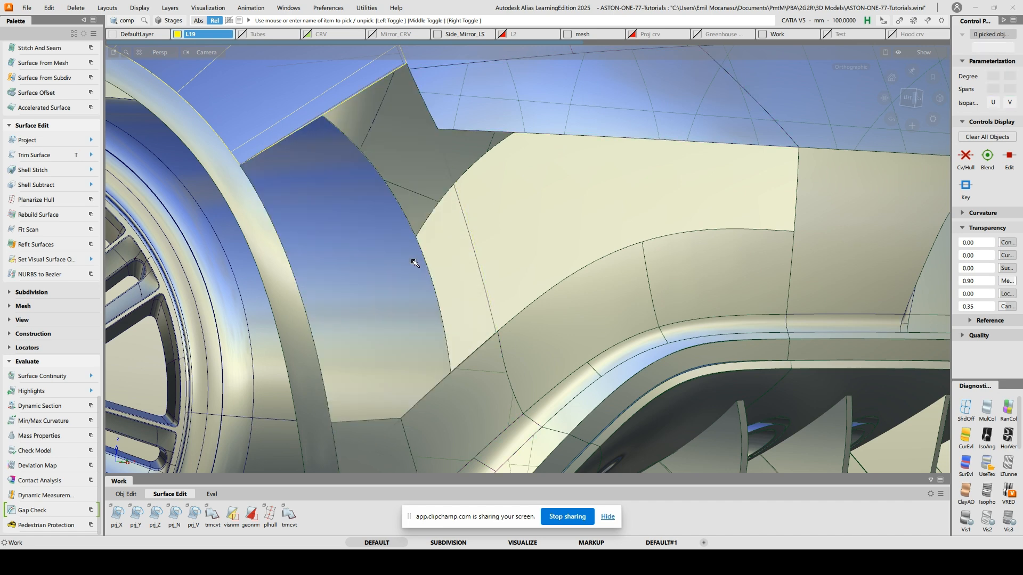
Turn on the CVs and hulls of the trimmed wheel-arch surface ahead of the middle panel
key(h)
alt+shift+drag(445, 360, 461, 239)
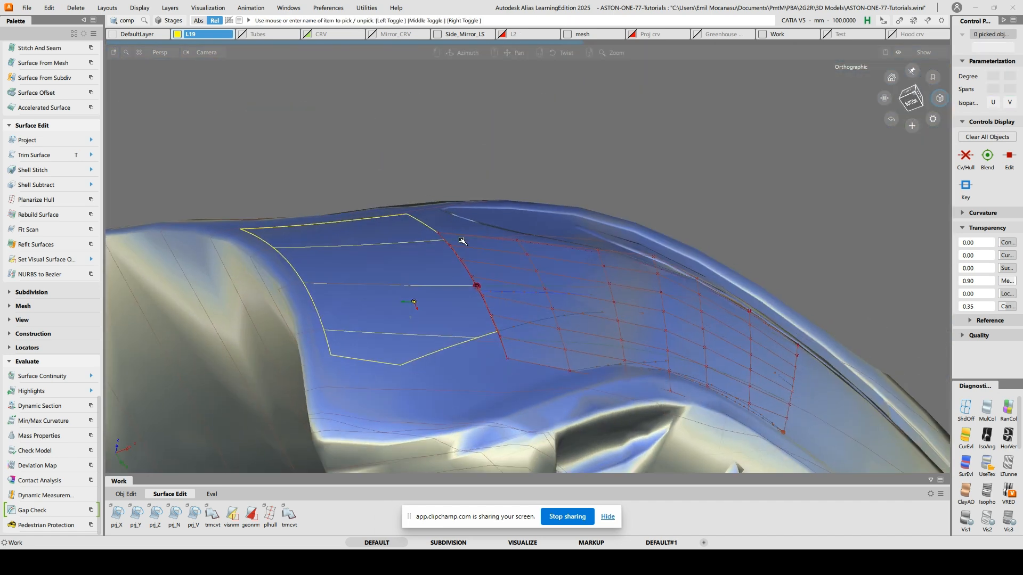
alt+shift+right_drag(461, 240, 486, 265)
ctrl+shift+drag(461, 290, 461, 289)
click(495, 320)
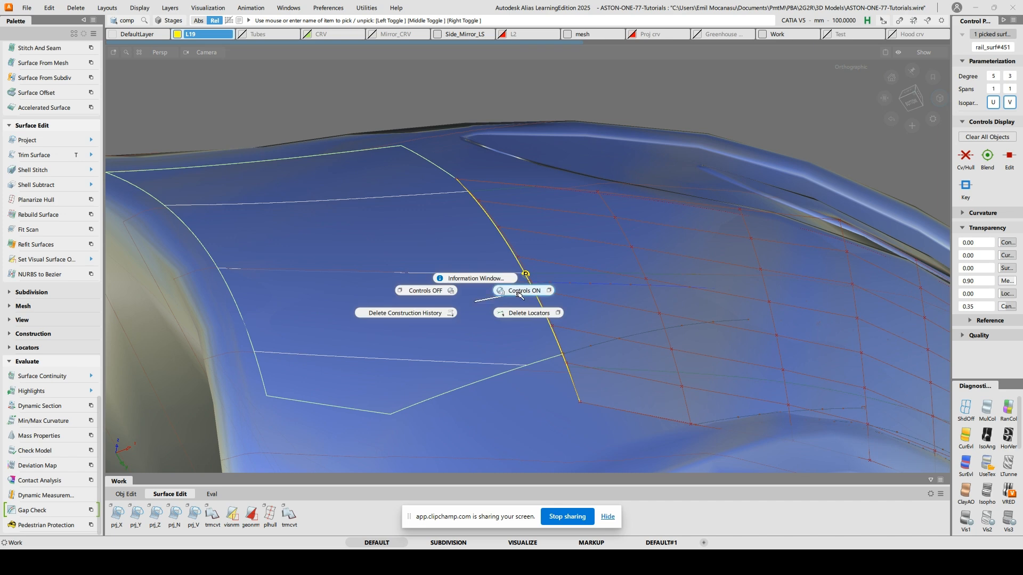
ctrl+shift+right_drag(476, 302, 524, 291)
Pick an upper CV near the rear edge of the wheel-arch surface and adjust it with Transform CV against the scan mesh
alt+shift+drag(630, 306, 645, 257)
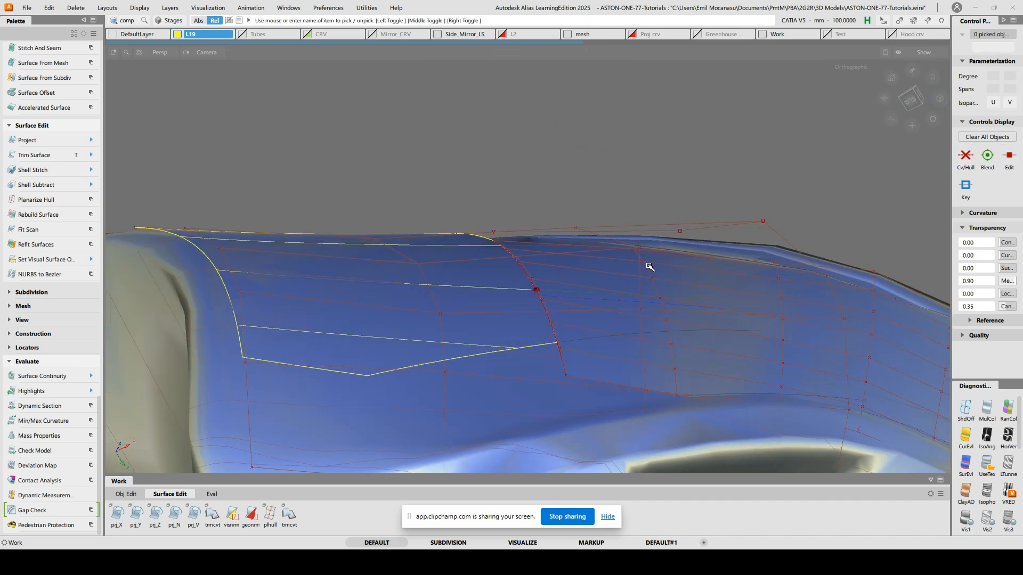
click(641, 309)
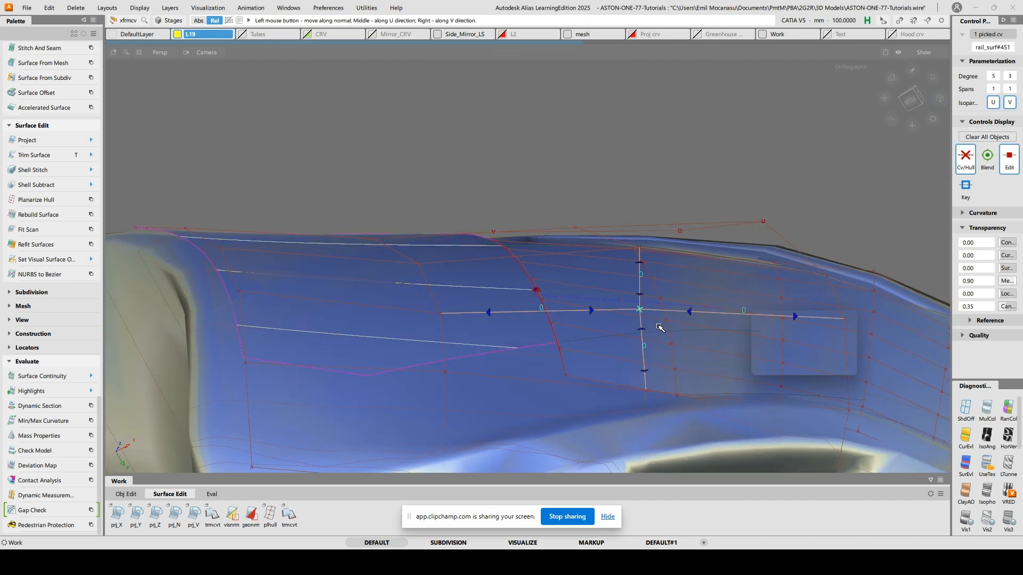
alt+shift+drag(638, 73, 627, 110)
click(667, 423)
alt+shift+drag(741, 171, 563, 110)
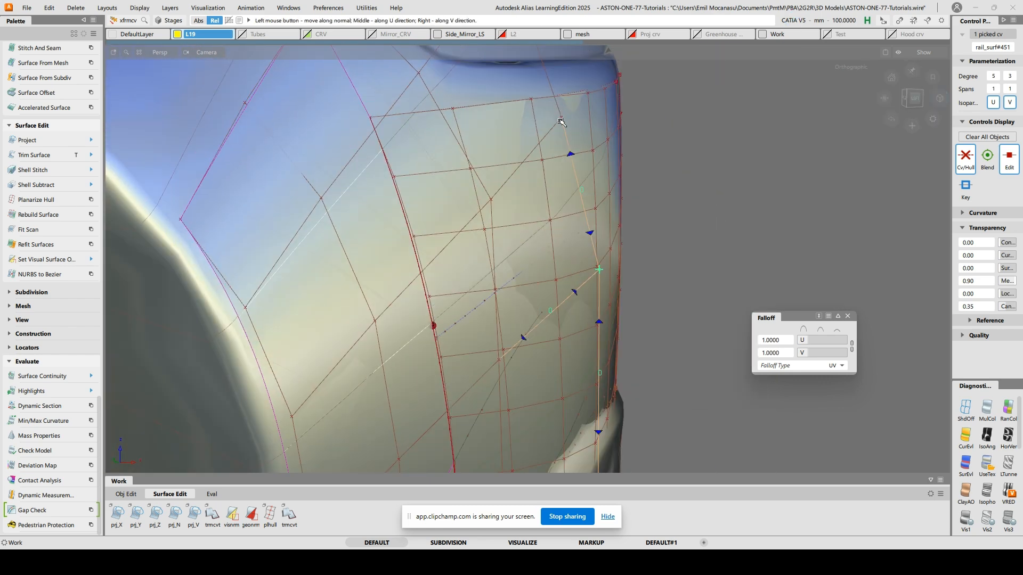
alt+shift+drag(791, 125, 619, 185)
alt+shift+drag(603, 282, 747, 266)
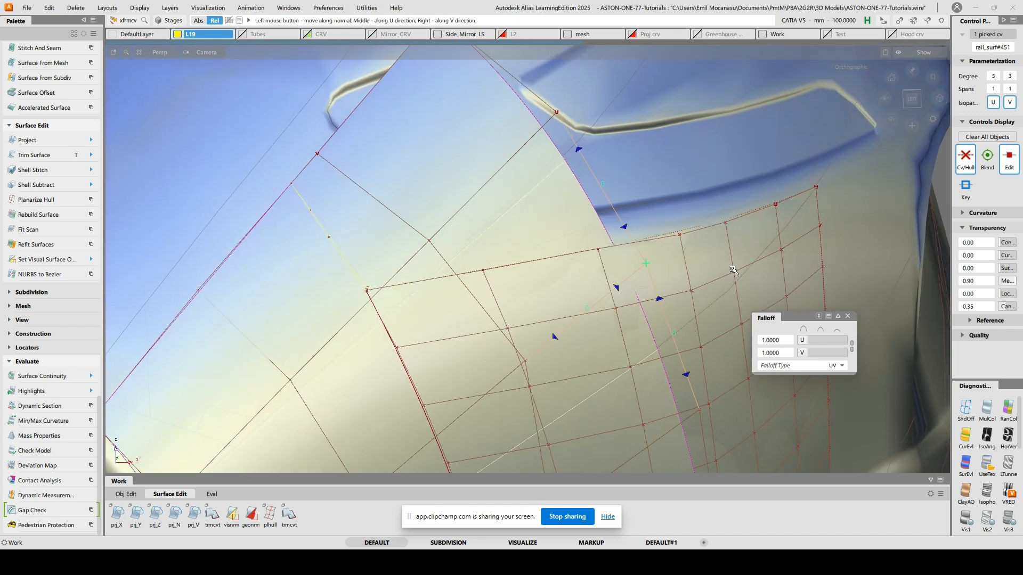
Pick the CV at mid-height on the wheel-arch surface's rear hull and adjust its position with Transform CV
ctrl+shift+drag(676, 250, 705, 279)
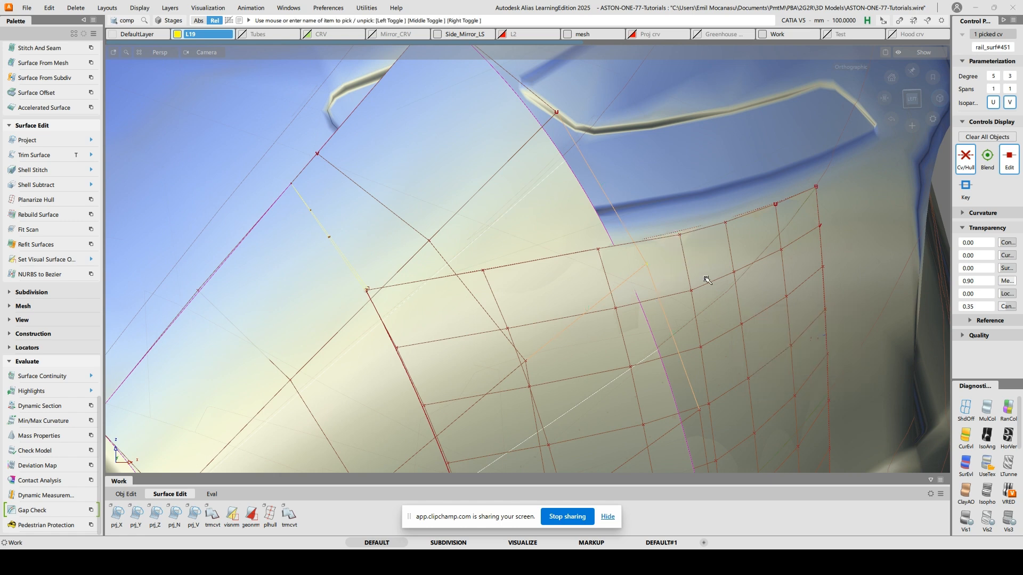
alt+shift+middle_drag(682, 334, 603, 183)
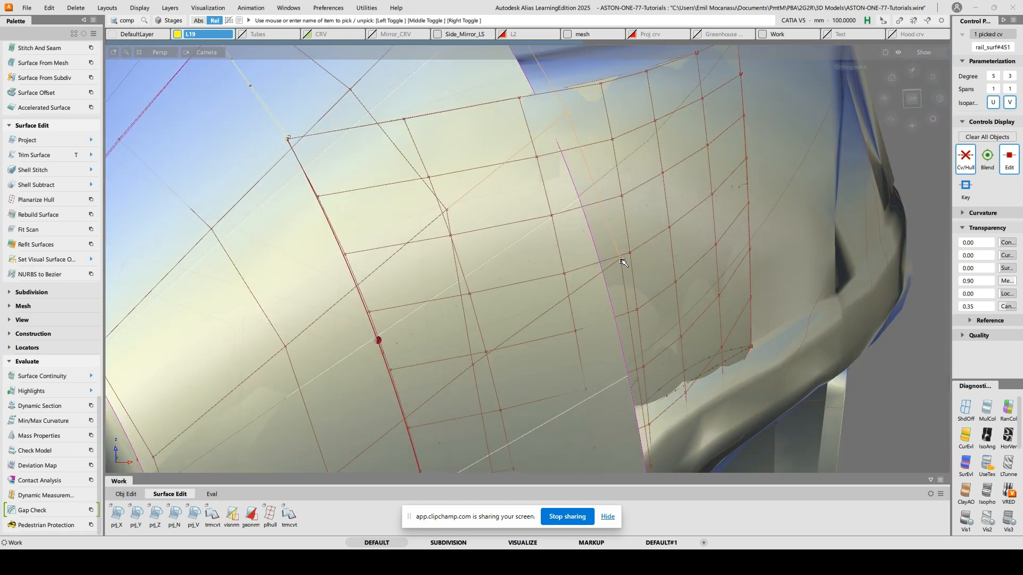
mouse_move(620, 261)
alt+shift+mouse_down()
mouse_move(605, 281)
mouse_move(601, 267)
alt+shift+mouse_up()
click(630, 213)
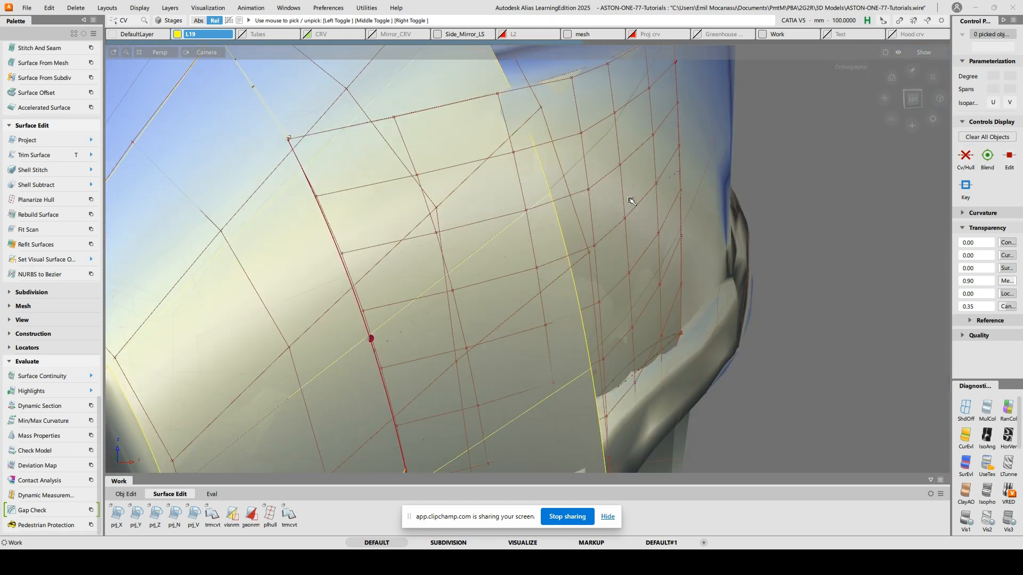
click(590, 253)
alt+shift+middle_drag(633, 307, 631, 294)
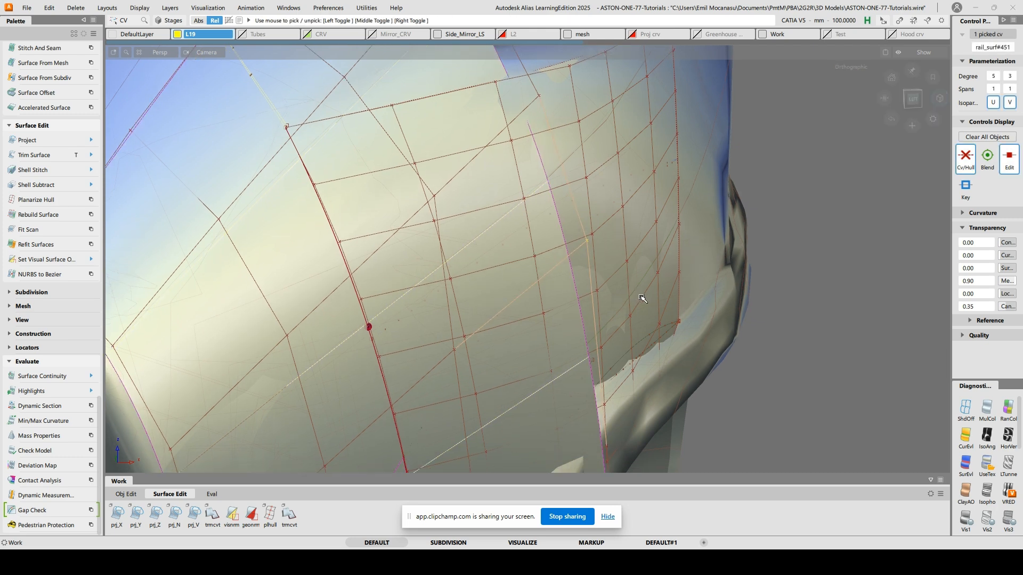
key(space)
click(640, 333)
Examine from several angles how the wheel-arch surface and middle panel hulls follow the scan mesh
alt+shift+middle_drag(668, 296, 665, 182)
alt+shift+drag(635, 354, 570, 347)
ctrl+shift+drag(520, 247, 582, 137)
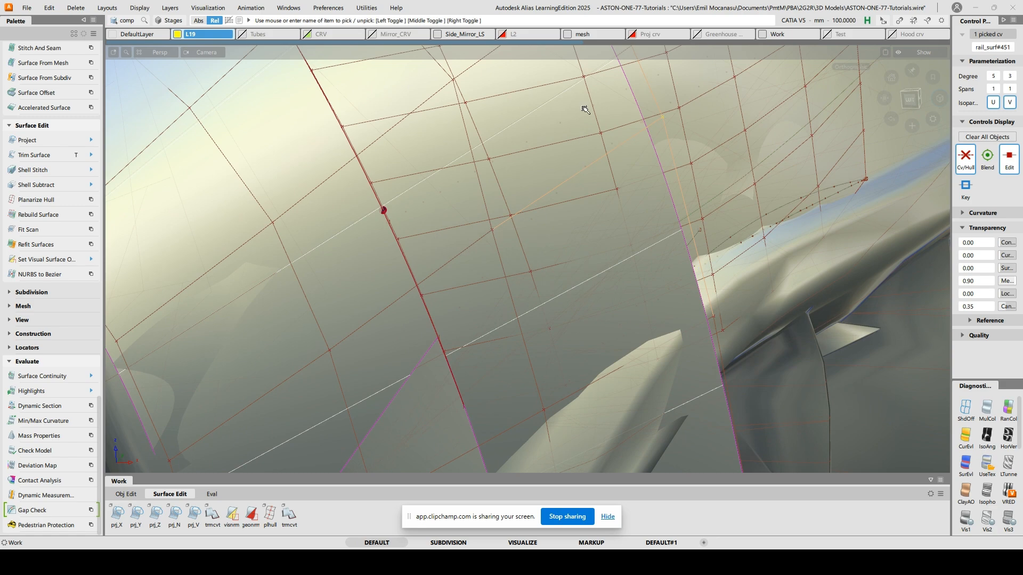
alt+shift+right_drag(582, 136, 629, 127)
alt+shift+middle_drag(628, 128, 628, 279)
alt+shift+drag(582, 286, 655, 297)
ctrl+shift+drag(605, 240, 602, 197)
alt+shift+middle_drag(492, 270, 538, 184)
alt+shift+drag(538, 184, 443, 210)
alt+shift+right_drag(443, 210, 561, 211)
mouse_move(523, 233)
alt+shift+mouse_down()
mouse_move(608, 224)
mouse_move(495, 210)
mouse_move(525, 220)
alt+shift+mouse_up()
alt+shift+drag(500, 178, 458, 157)
Try to shorten the middle panel by about 27.7 mm at its wheel-arch edge with Extend
ctrl+shift+right_drag(455, 144, 457, 168)
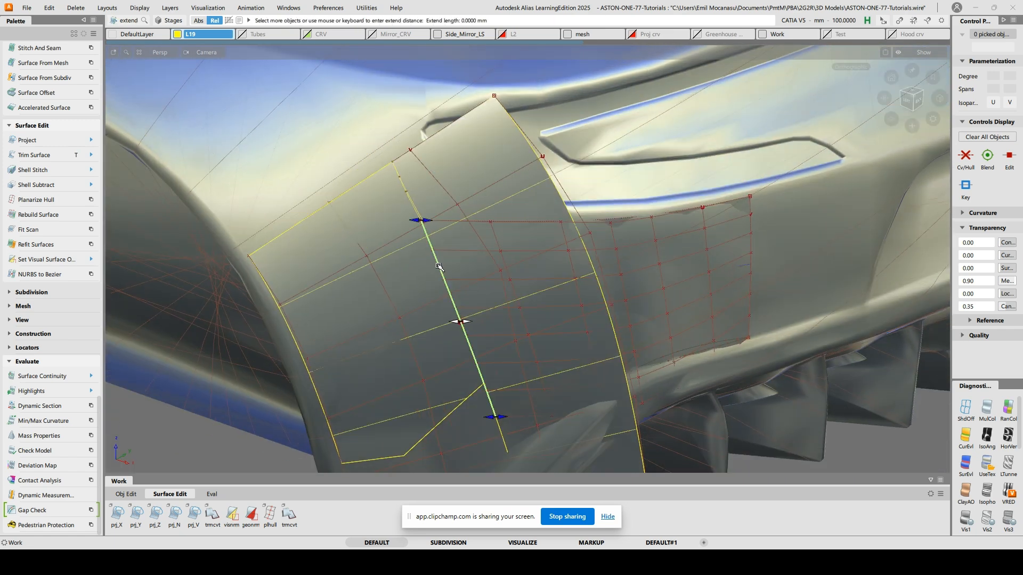
drag(432, 222, 464, 228)
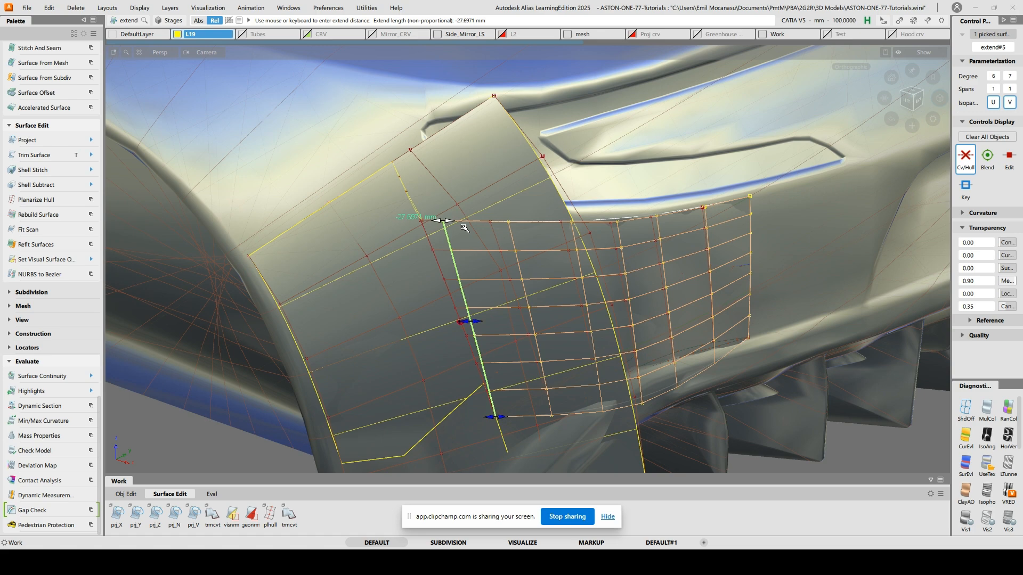
alt+shift+drag(548, 331, 568, 252)
alt+shift+middle_drag(573, 319, 575, 226)
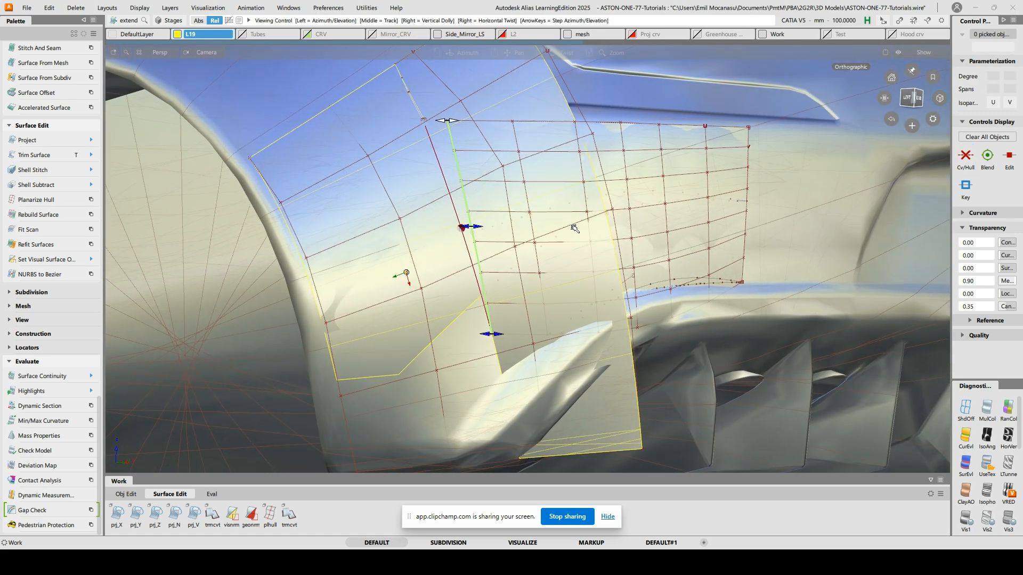
alt+shift+drag(489, 286, 507, 167)
alt+shift+drag(518, 251, 577, 195)
key(ctrl+z)
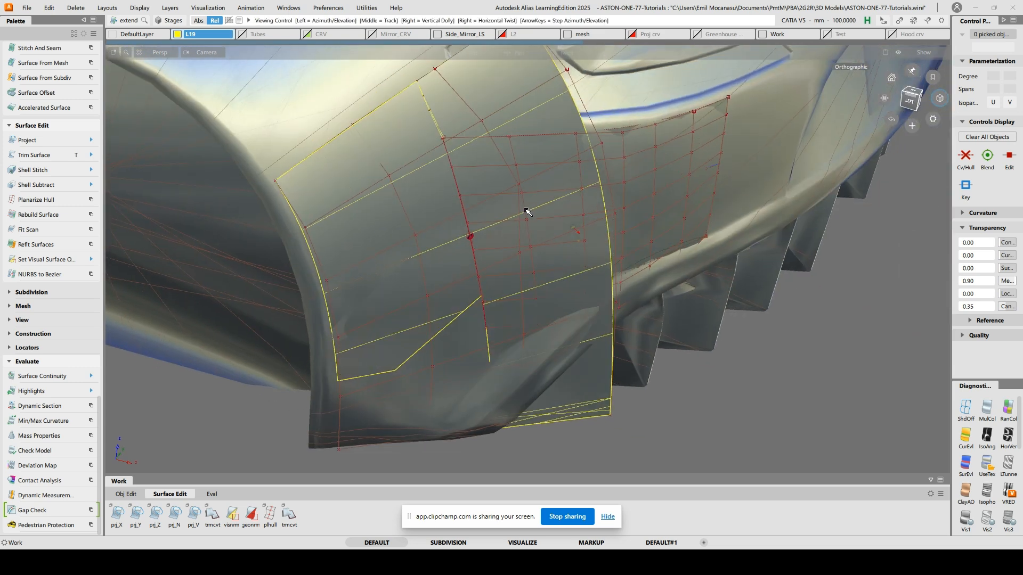
Untrim the wheel-arch surface and hide the mesh layer
alt+shift+right_drag(527, 213, 481, 133)
alt+shift+drag(429, 176, 435, 185)
key(u)
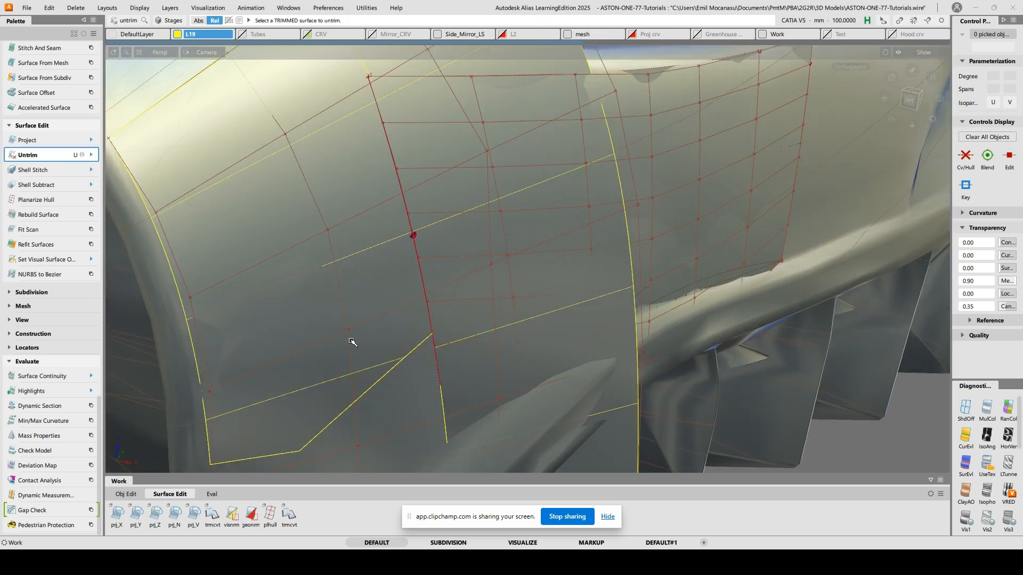
click(347, 346)
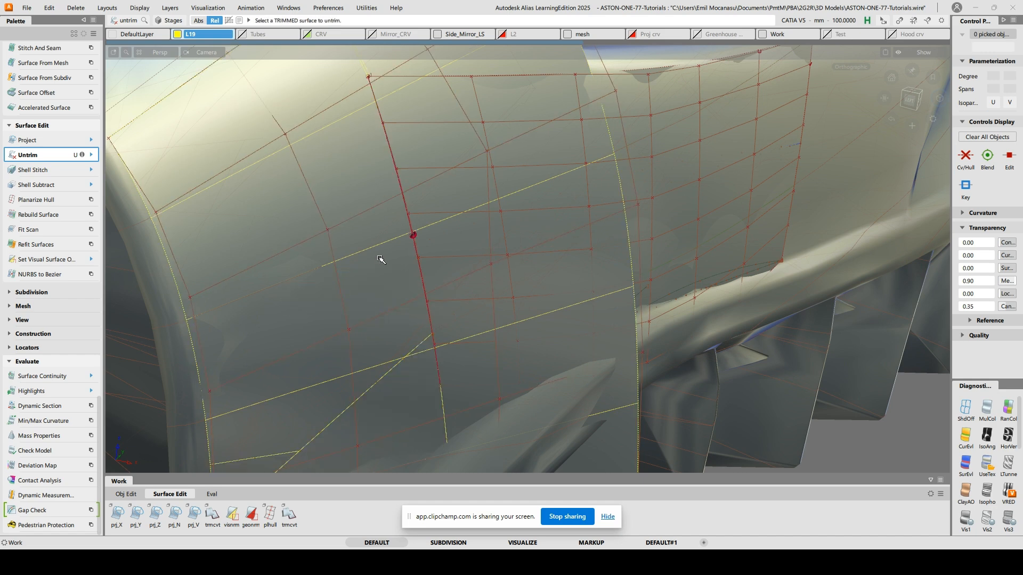
click(565, 35)
alt+shift+drag(564, 187, 493, 264)
Align the middle panel's front edge to the wheel-arch surface with G2 continuity and the Edge alignment type
ctrl+shift+right_click(444, 220)
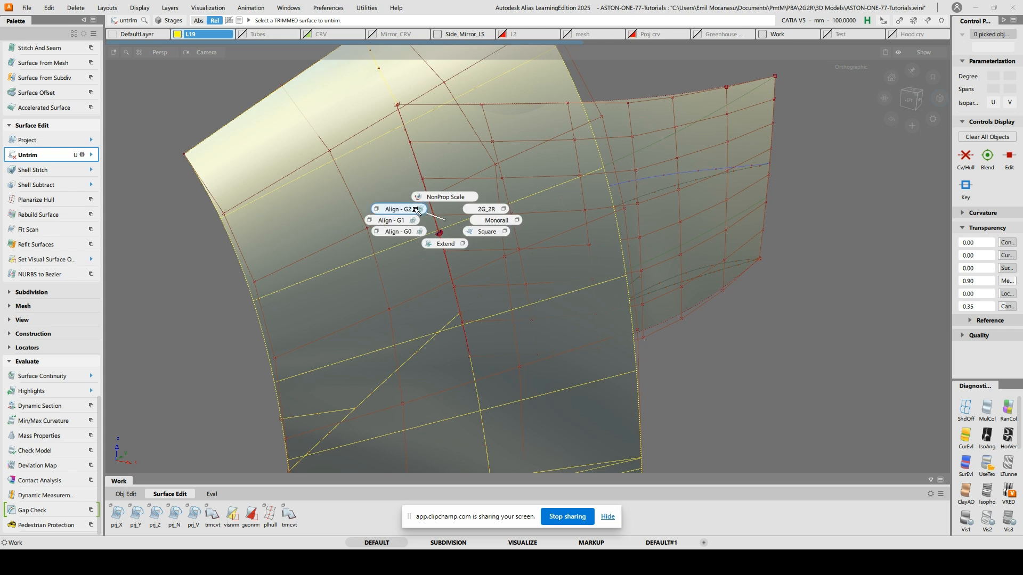
ctrl+shift+right_drag(444, 220, 423, 210)
click(431, 206)
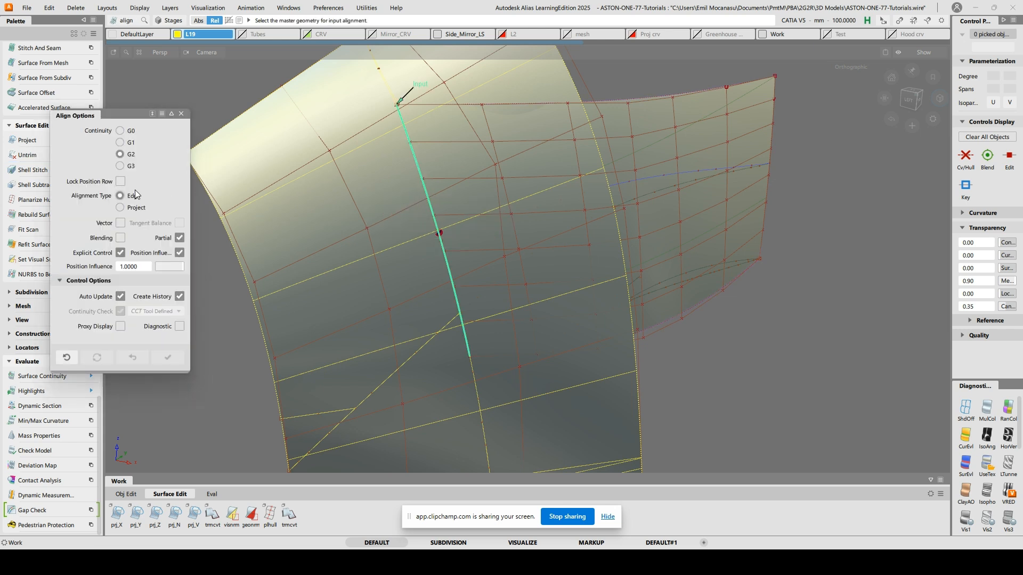
click(432, 209)
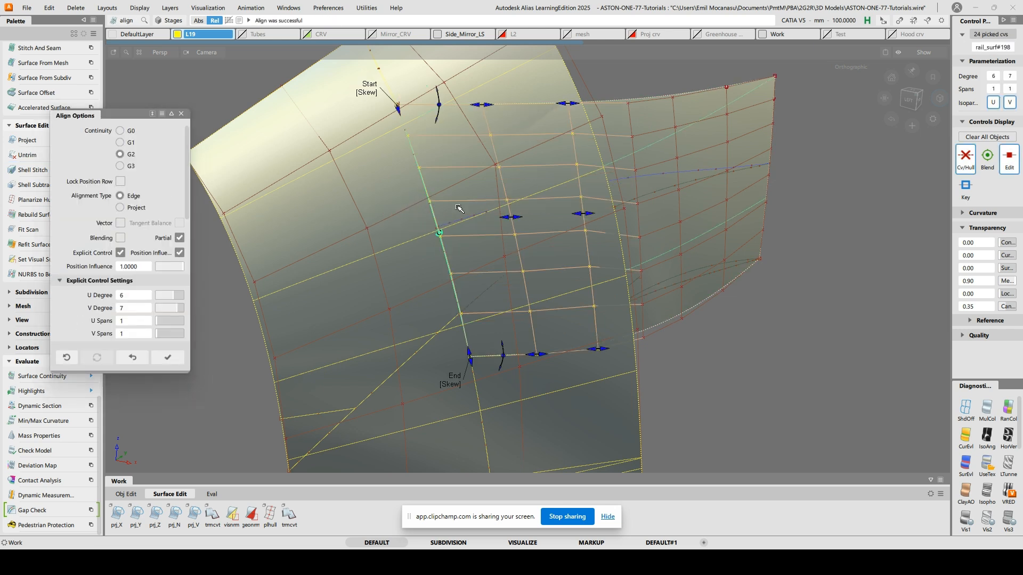
Set the alignment's position influence to 0 and adjust the start tangent along the panel's upper edge
drag(181, 267, 155, 266)
alt+shift+drag(575, 217, 491, 178)
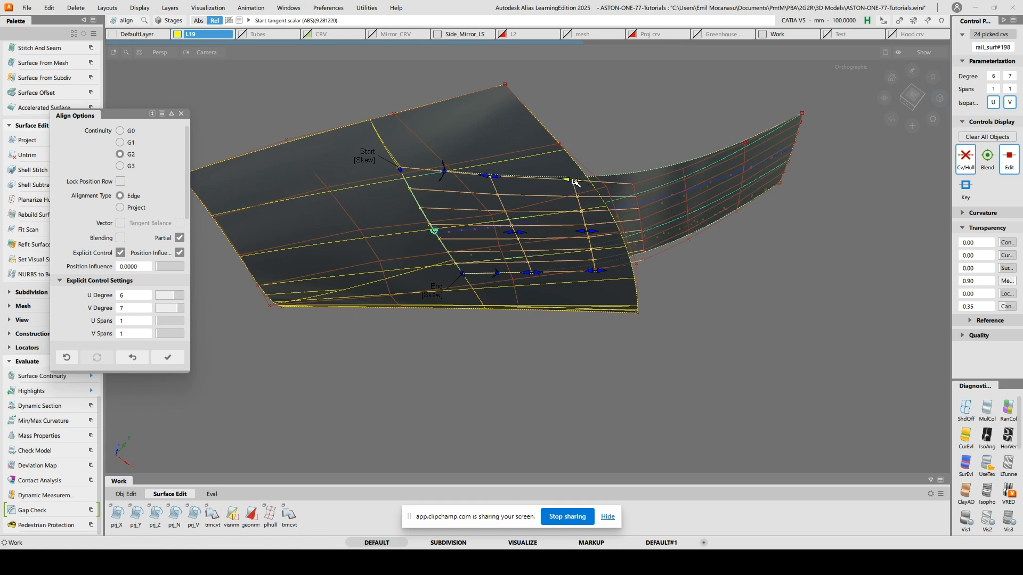
alt+shift+drag(672, 182, 631, 181)
Trim the cut-out below the diagonal curve back out of the wheel-arch surface
key(t)
click(361, 265)
key(space)
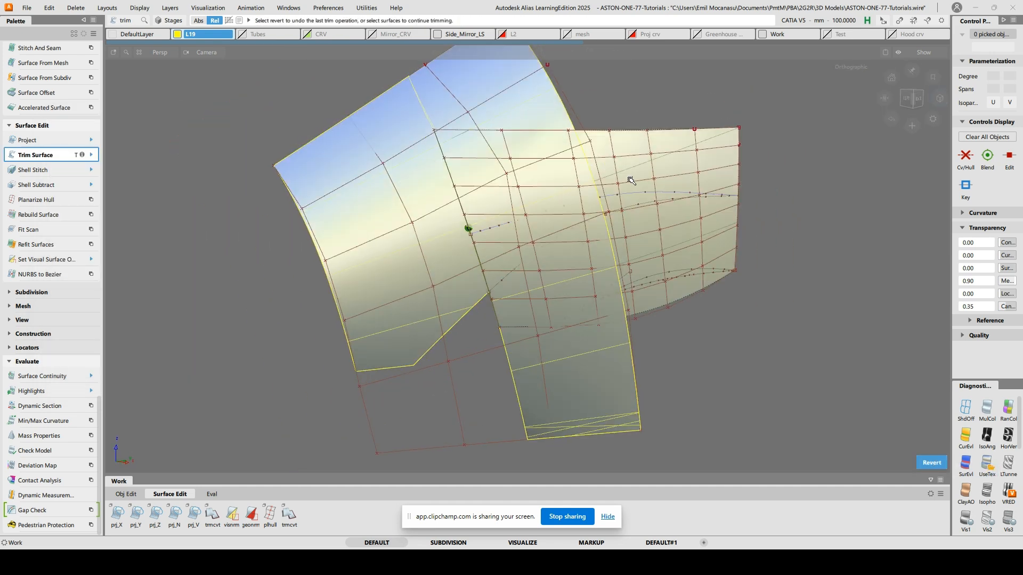
Switch to the left orthographic view and turn on the middle panel's CVs and hulls
alt+shift+drag(723, 212, 647, 210)
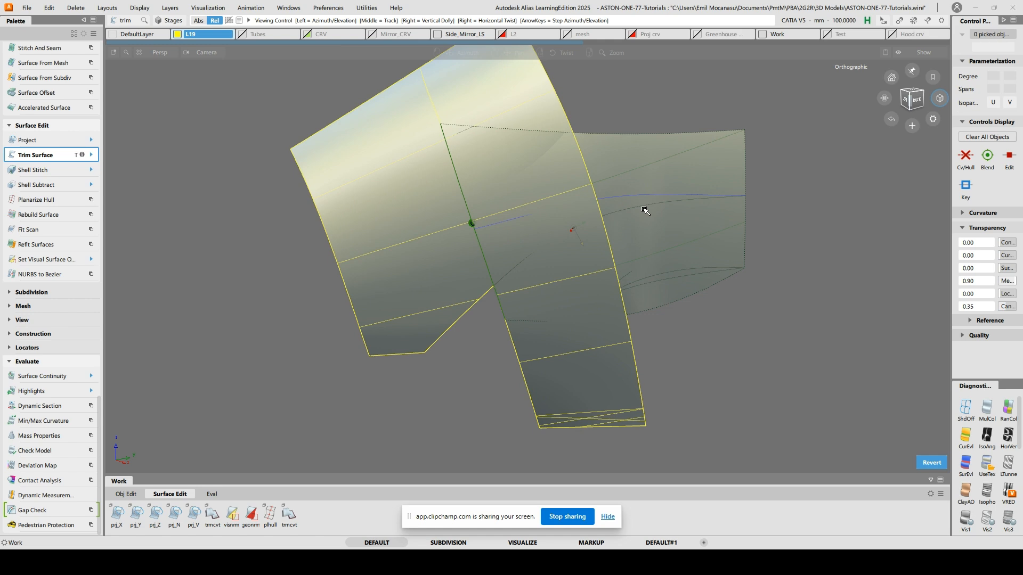
click(905, 100)
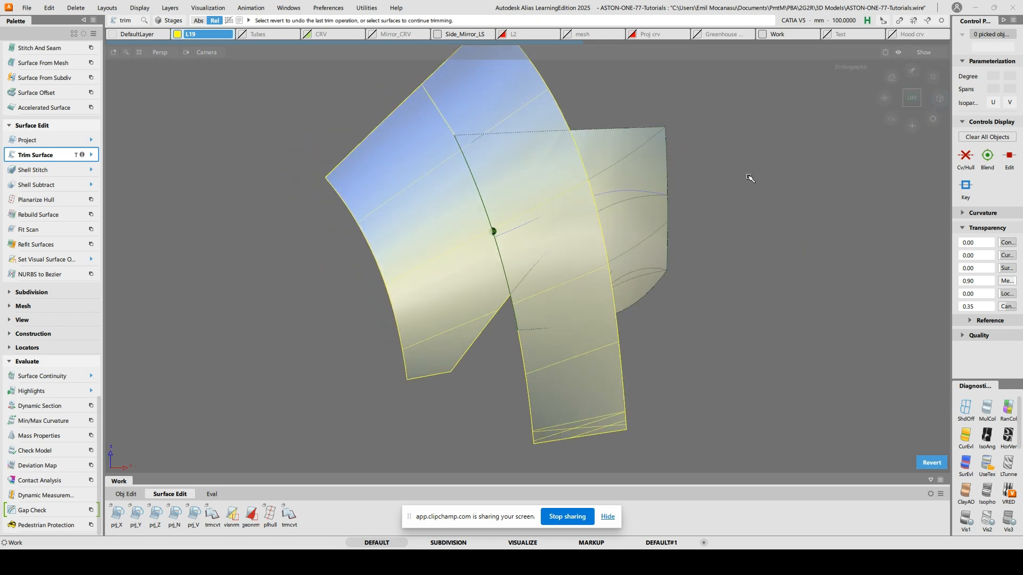
alt+shift+right_drag(727, 175, 716, 201)
alt+shift+middle_drag(716, 201, 707, 346)
alt+shift+right_drag(707, 346, 691, 346)
ctrl+shift+drag(601, 311, 599, 339)
click(598, 342)
ctrl+shift+right_drag(600, 347, 626, 342)
alt+shift+middle_drag(547, 360, 574, 309)
Draw a degree 1 CV curve along the middle panel's upper edge and scale it to run past the front edge
ctrl+shift+drag(619, 232, 628, 175)
click(840, 267)
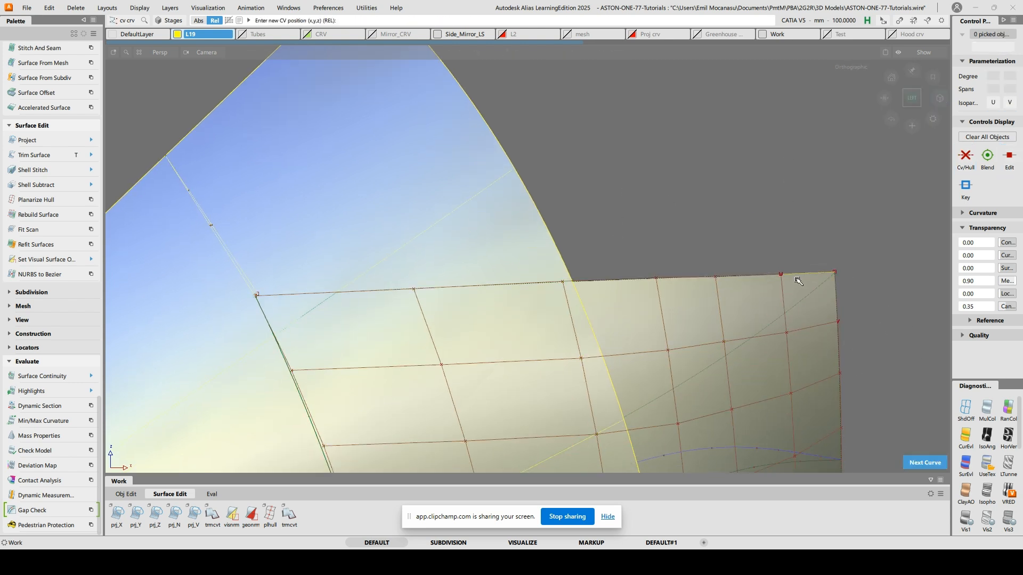
ctrl+shift+drag(794, 280, 794, 305)
click(814, 272)
alt+shift+right_drag(816, 171, 771, 238)
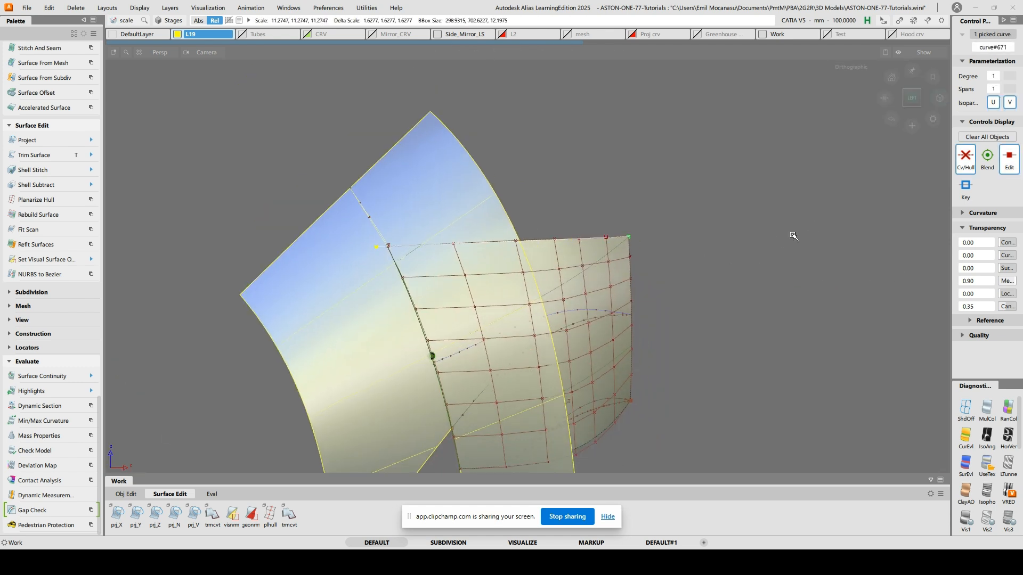
ctrl+shift+drag(586, 160, 586, 223)
ctrl+shift+drag(403, 224, 402, 203)
Remove the wheel-arch surface from the scene
ctrl+shift+drag(357, 266, 361, 297)
click(360, 298)
key(Delete)
alt+shift+middle_drag(505, 393, 500, 334)
Pick all the old curves on surface on the middle panel and delete them
ctrl+shift+drag(514, 249, 447, 238)
drag(353, 128, 936, 530)
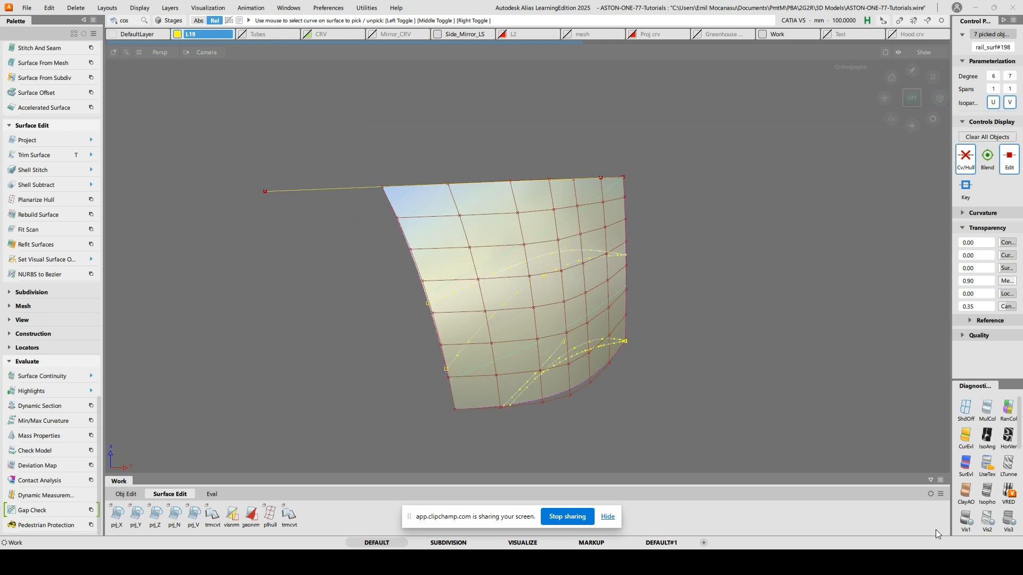
key(Delete)
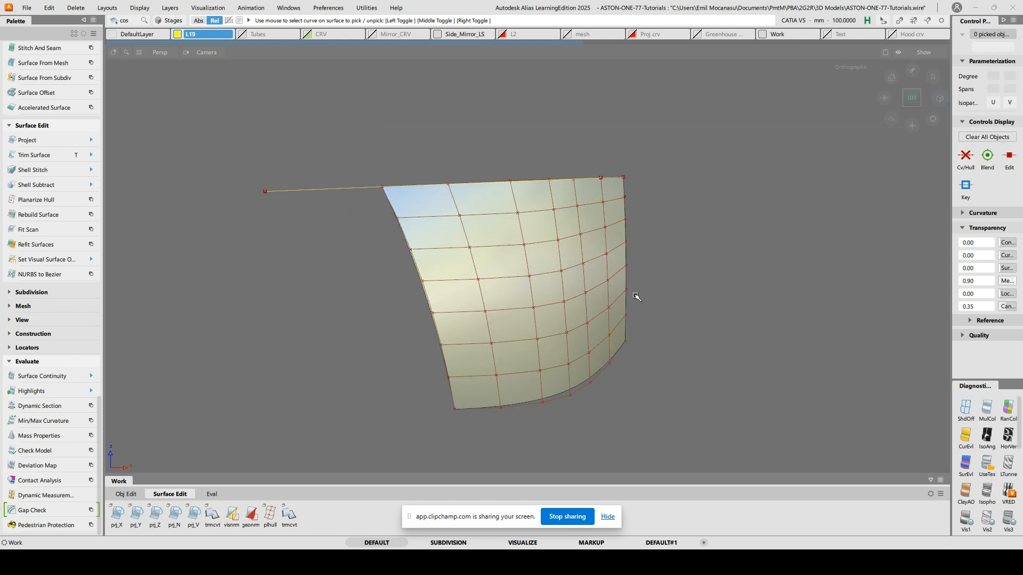
Draw a degree 1 CV curve between the middle panel's two lower corner CVs
key(c)
ctrl+click(628, 341)
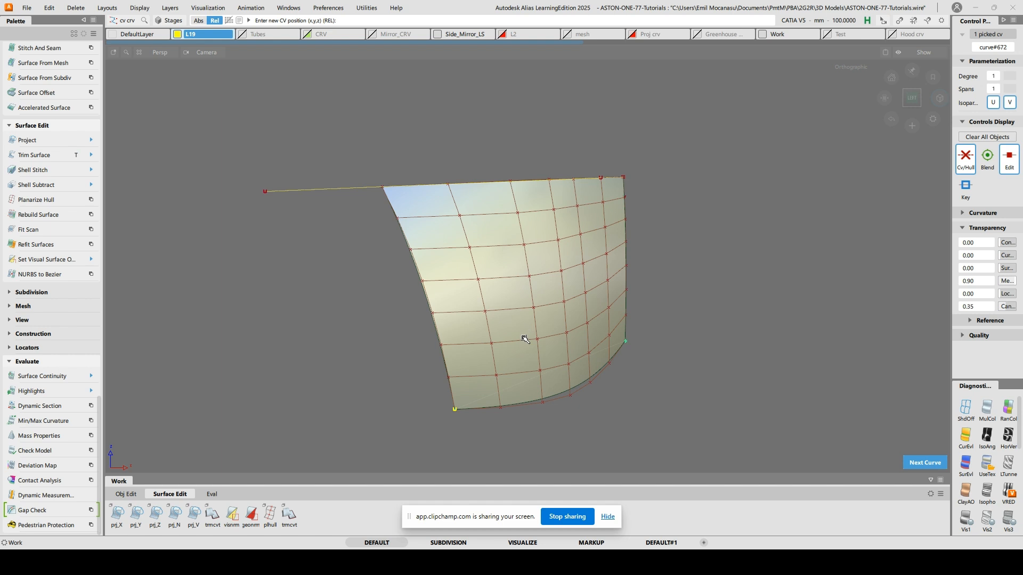
key(space)
Extend the middle panel's upper edge by about 6.8 mm
ctrl+shift+drag(501, 147, 501, 171)
click(523, 182)
click(559, 204)
key(Return)
drag(716, 219, 719, 221)
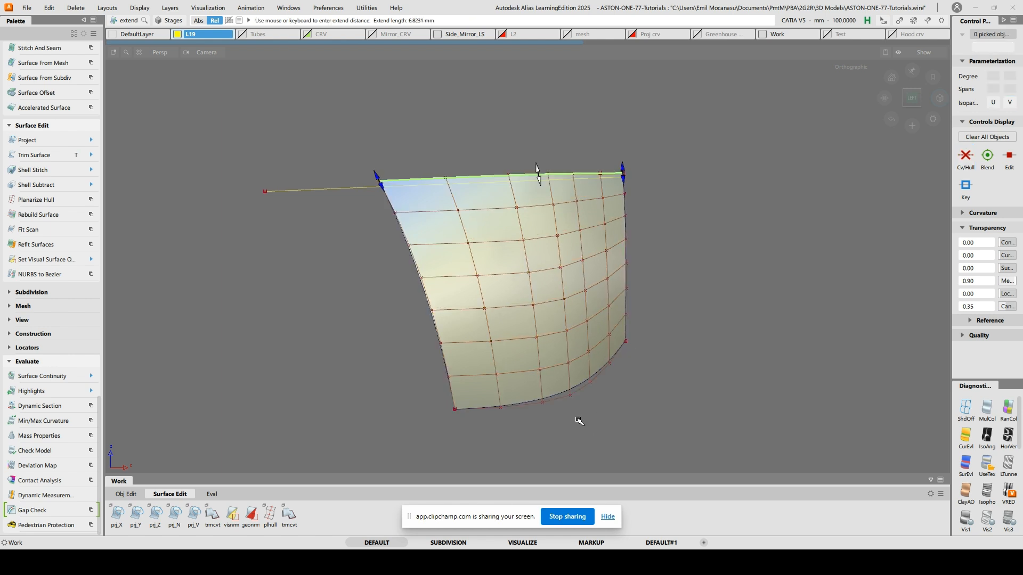
click(559, 396)
click(681, 238)
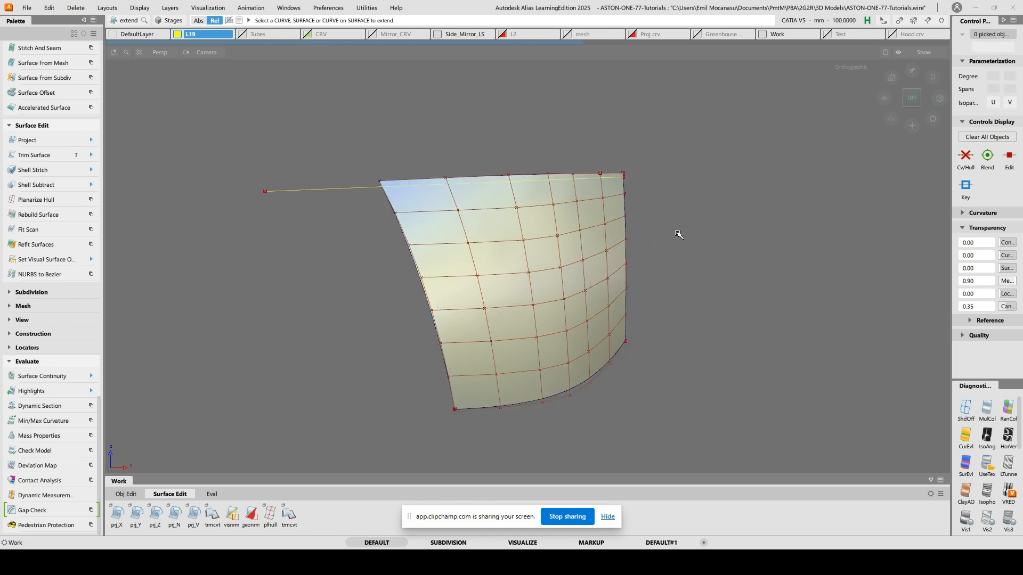
Project the upper and lower straight curves onto the middle panel along the Y axis
click(136, 515)
click(474, 315)
key(space)
drag(462, 114, 650, 451)
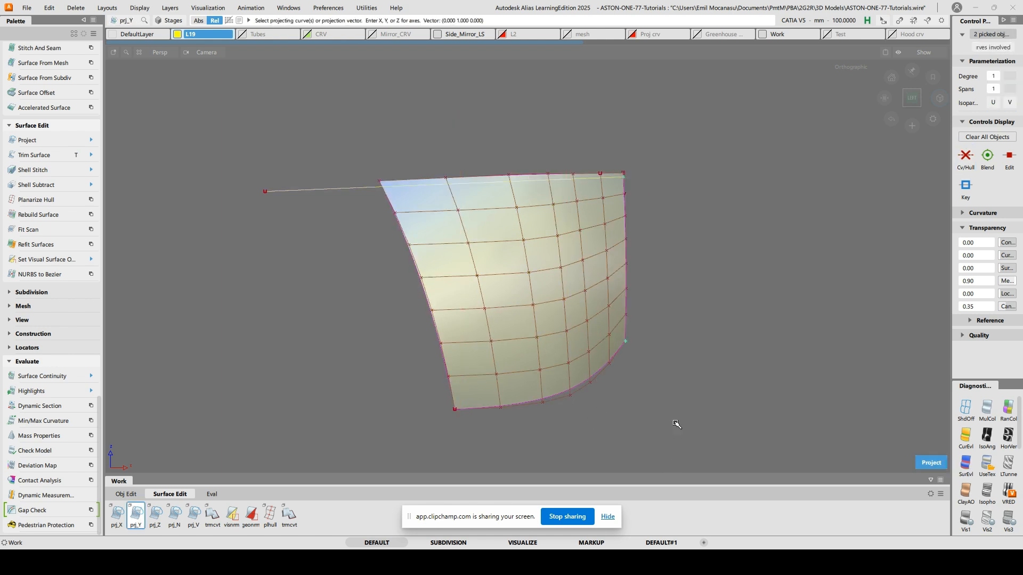
key(space)
ctrl+shift+drag(538, 196, 536, 175)
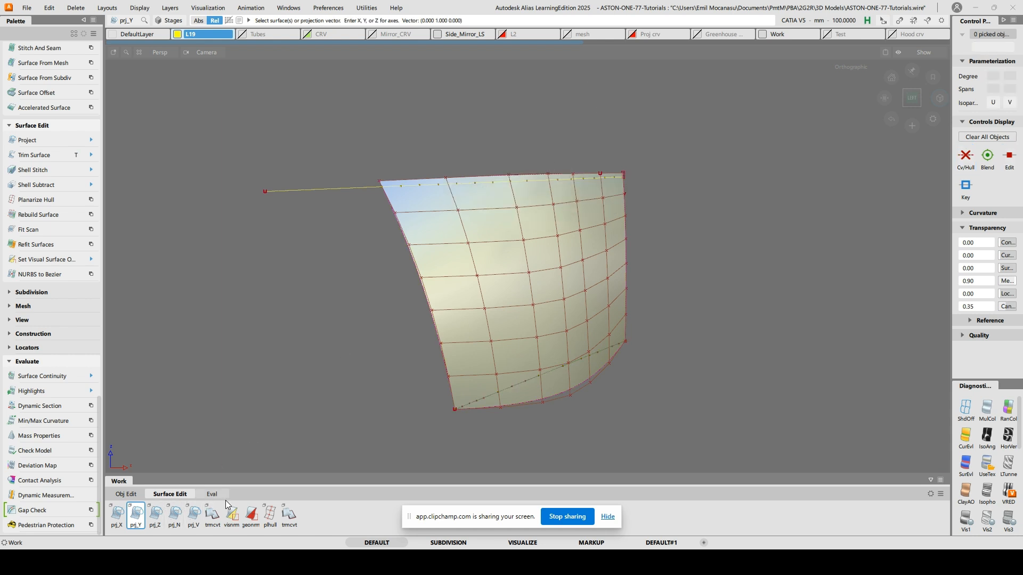
Trim-convert the middle panel to degree 6 by 7 with one span each way, and remove the original surface and straight curves
double_click(290, 513)
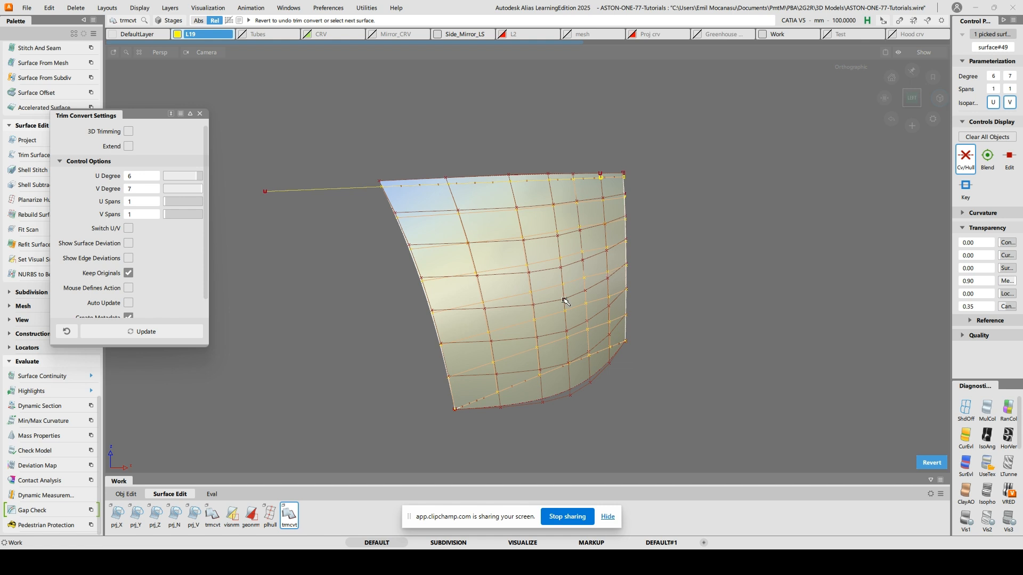
ctrl+shift+drag(563, 300, 565, 266)
ctrl+shift+drag(529, 325, 525, 347)
click(559, 382)
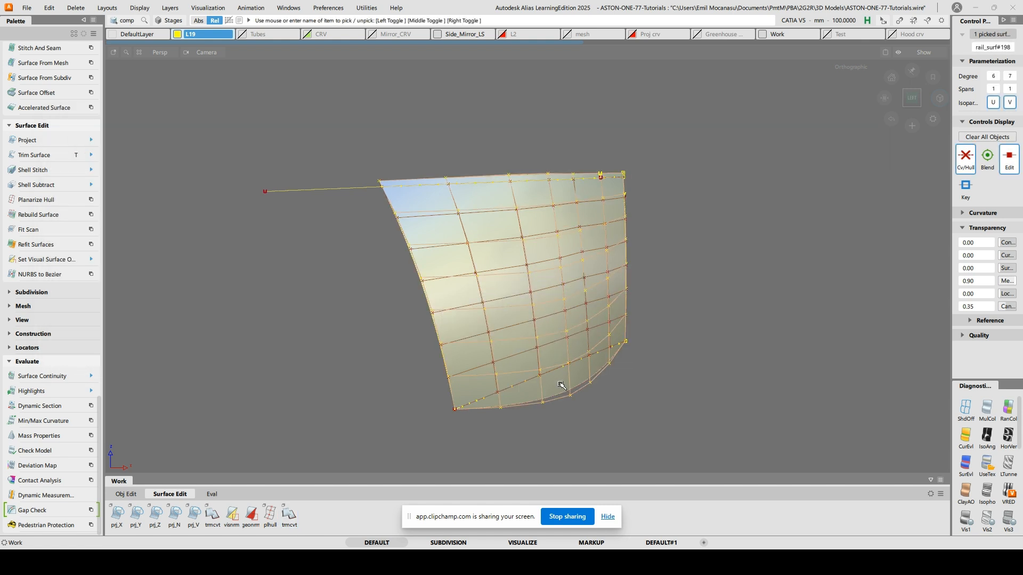
click(560, 388)
ctrl+shift+drag(458, 304, 503, 285)
drag(483, 120, 796, 399)
click(797, 399)
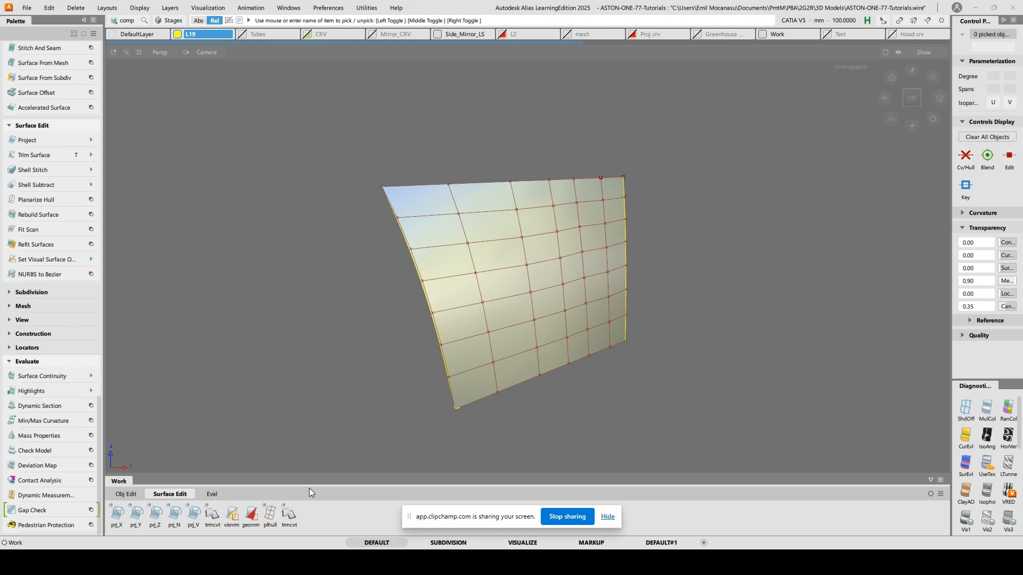
Planarize the middle panel's six inner horizontal hulls one by one with the view-based plane
click(271, 518)
click(542, 209)
click(546, 235)
click(539, 263)
click(547, 288)
click(547, 319)
click(549, 343)
Planarize the middle panel's five inner vertical hulls one by one with the same view-based settings
alt+shift+drag(616, 327, 471, 299)
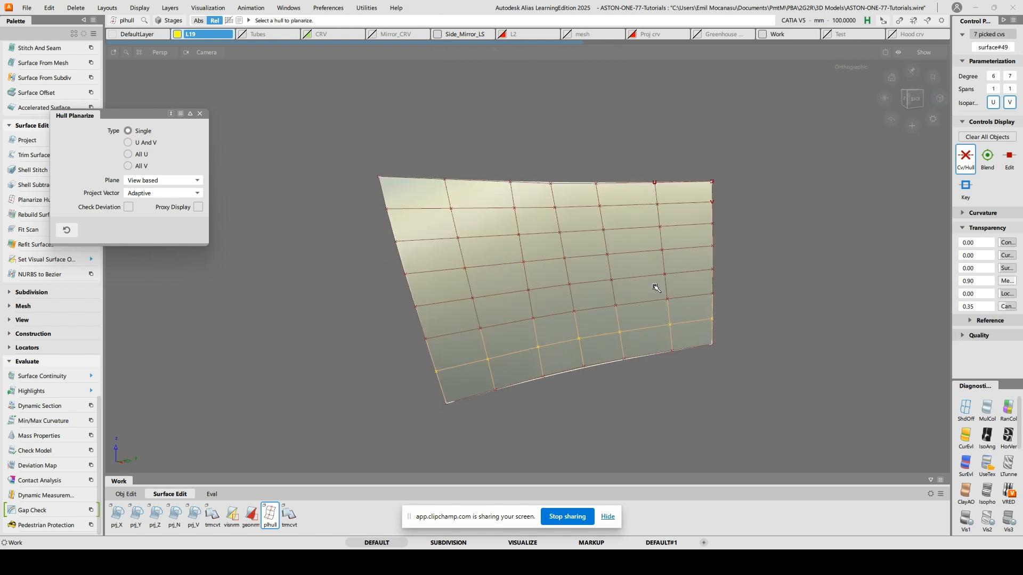
click(657, 289)
alt+shift+drag(762, 189, 775, 188)
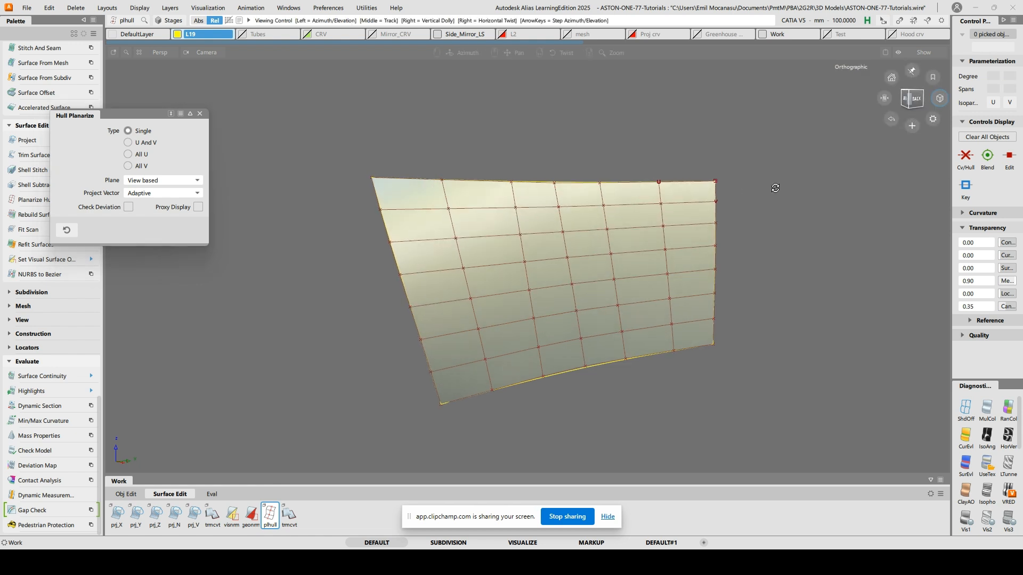
click(572, 272)
click(613, 265)
click(667, 259)
alt+shift+drag(461, 289, 473, 288)
alt+shift+drag(604, 275, 564, 290)
click(471, 283)
click(528, 281)
Show the full car model, then isolate the wheel-arch surface and the long side panel together with the middle panel
ctrl+shift+drag(541, 260, 539, 237)
alt+shift+right_drag(538, 240, 517, 276)
alt+shift+drag(517, 276, 571, 329)
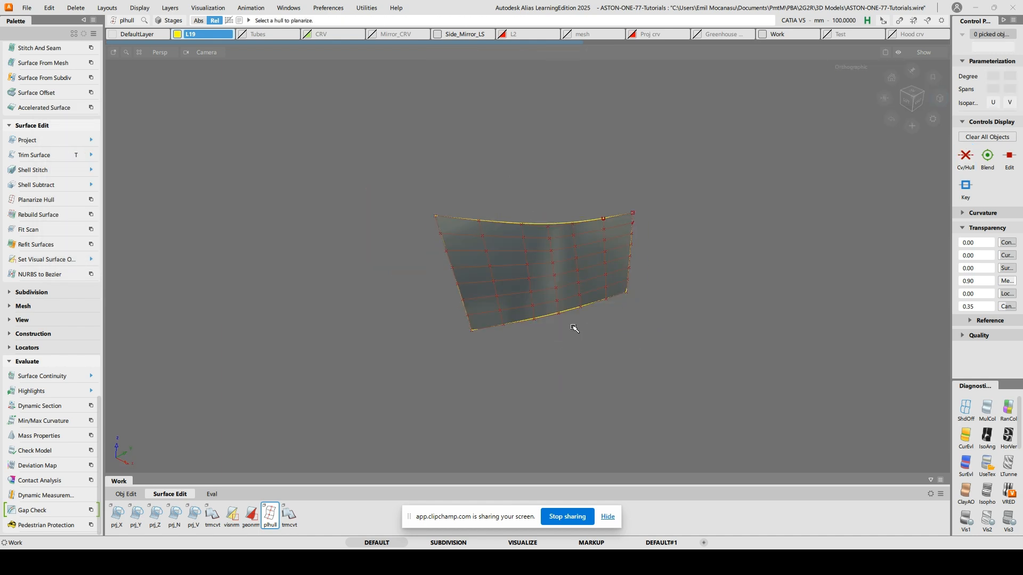
click(570, 255)
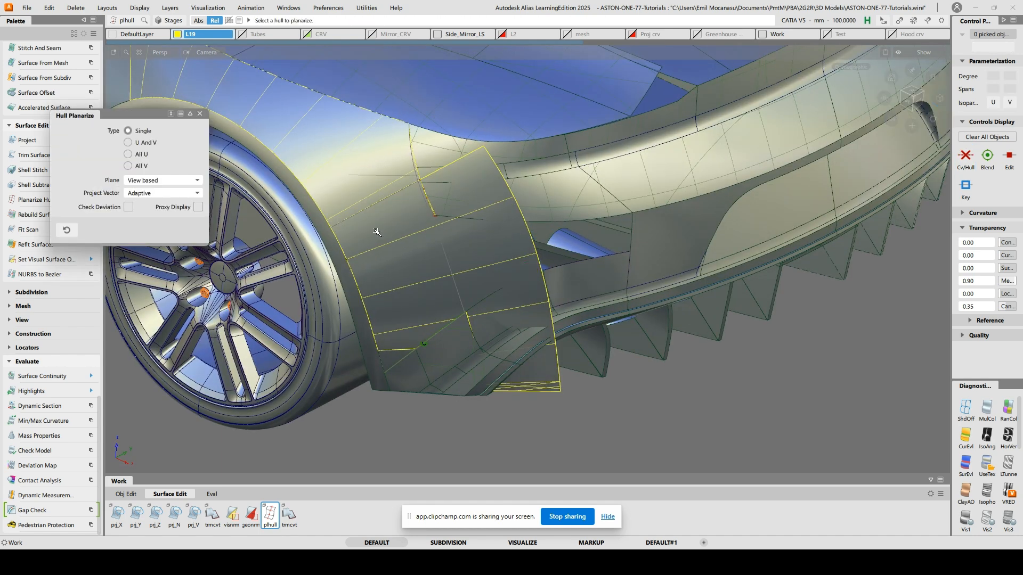
ctrl+shift+drag(375, 231, 376, 252)
click(683, 246)
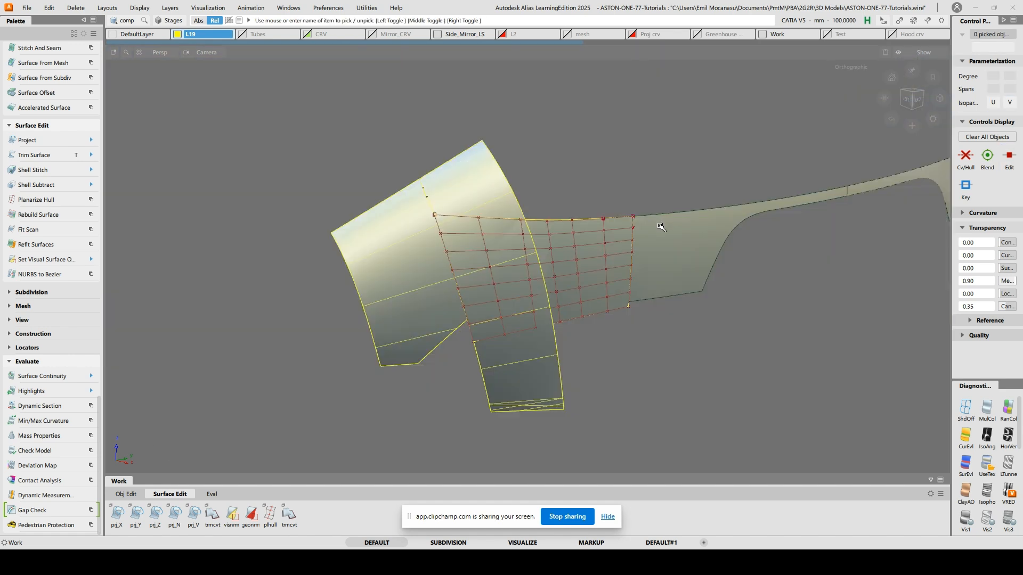
Untrim the long side panel and the wheel-arch surface on either side of the middle panel
key(u)
click(666, 256)
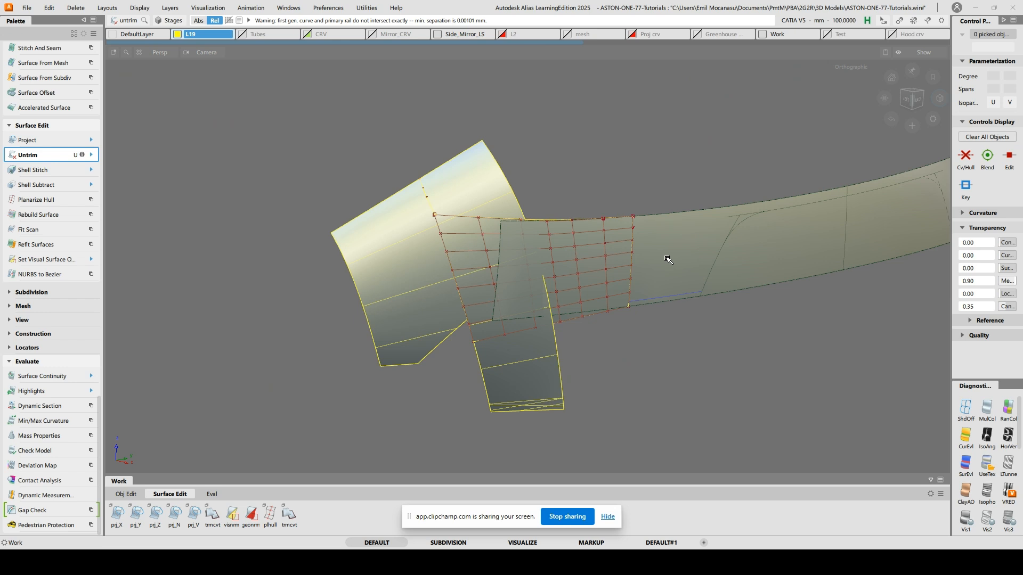
click(406, 315)
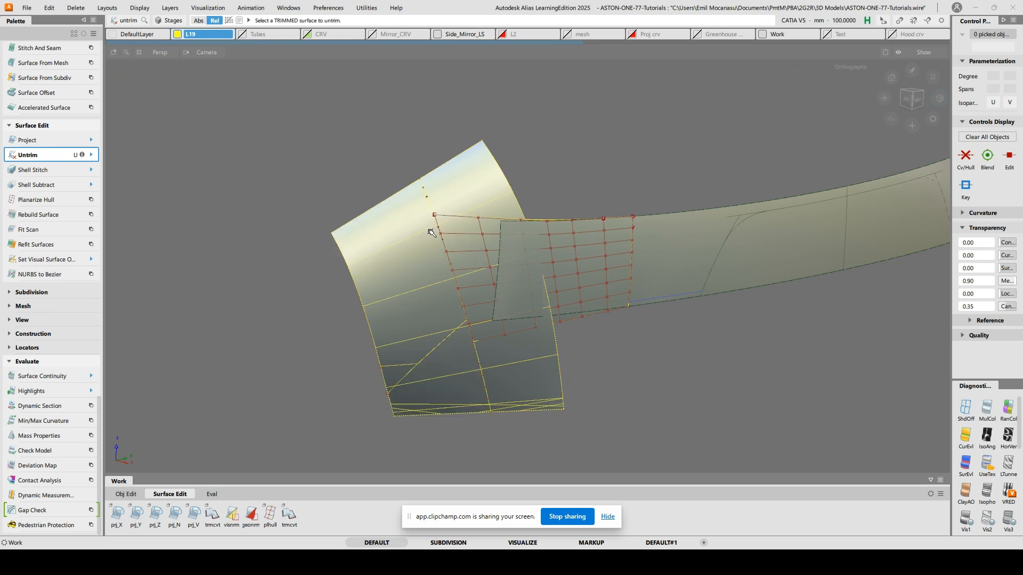
Pick the old curves on surface along the middle panel's two side edges and delete them
alt+shift+drag(433, 226, 463, 265)
alt+shift+right_drag(464, 264, 408, 217)
ctrl+shift+click(377, 213)
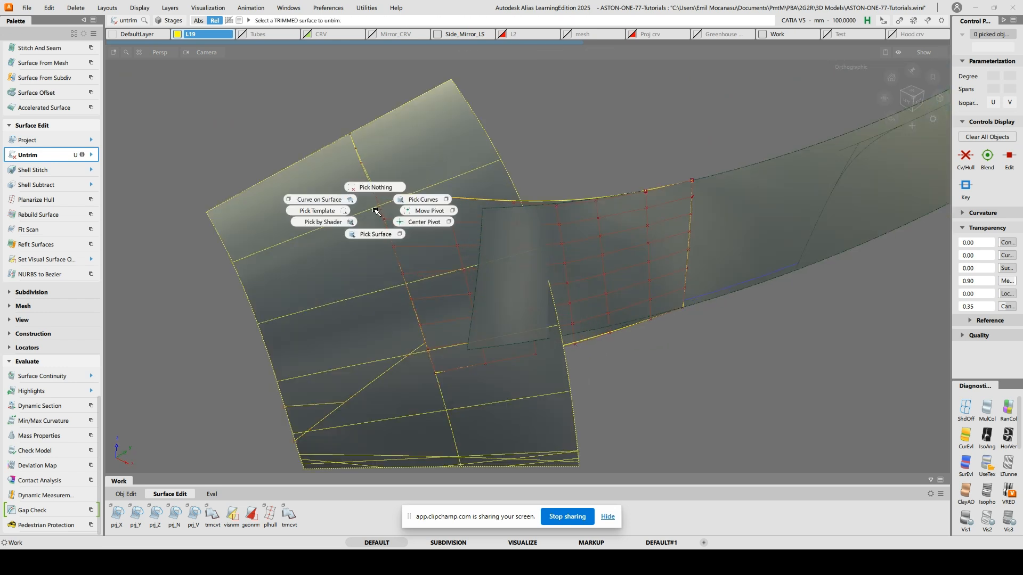
click(318, 211)
ctrl+shift+drag(385, 245, 357, 237)
drag(423, 254, 383, 278)
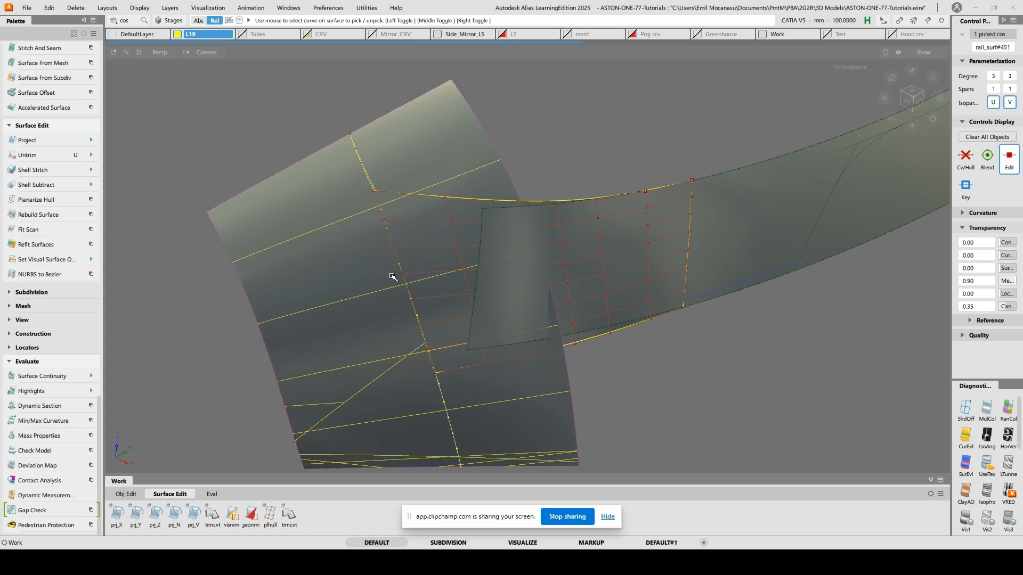
click(685, 251)
key(Delete)
Align the middle panel's side edge to the long side panel with G2 Project alignment, Normal vector, and start and end set to Edge
alt+shift+drag(703, 249, 719, 235)
ctrl+shift+middle_click(738, 222)
click(689, 214)
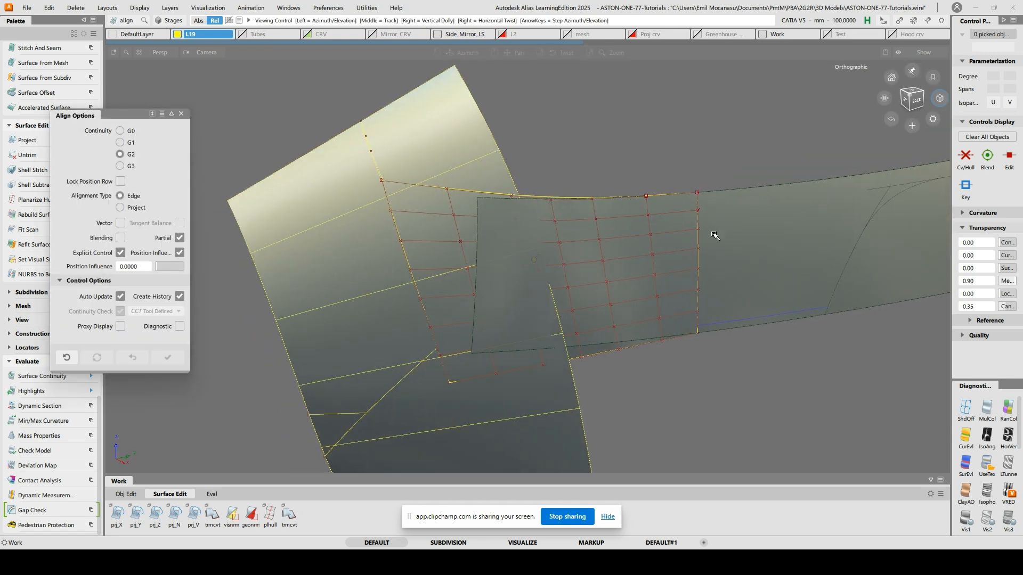
click(698, 223)
click(135, 209)
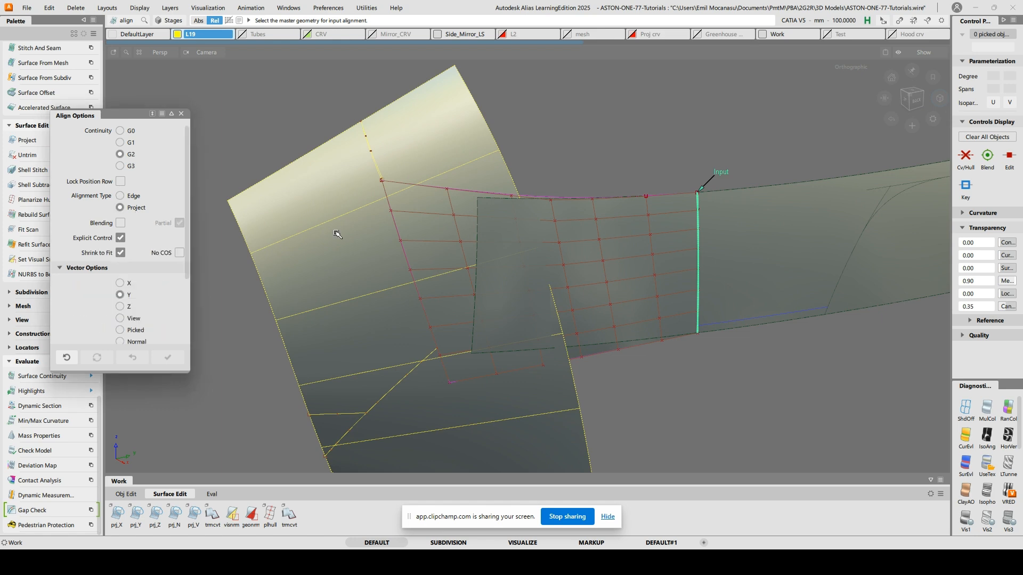
click(745, 243)
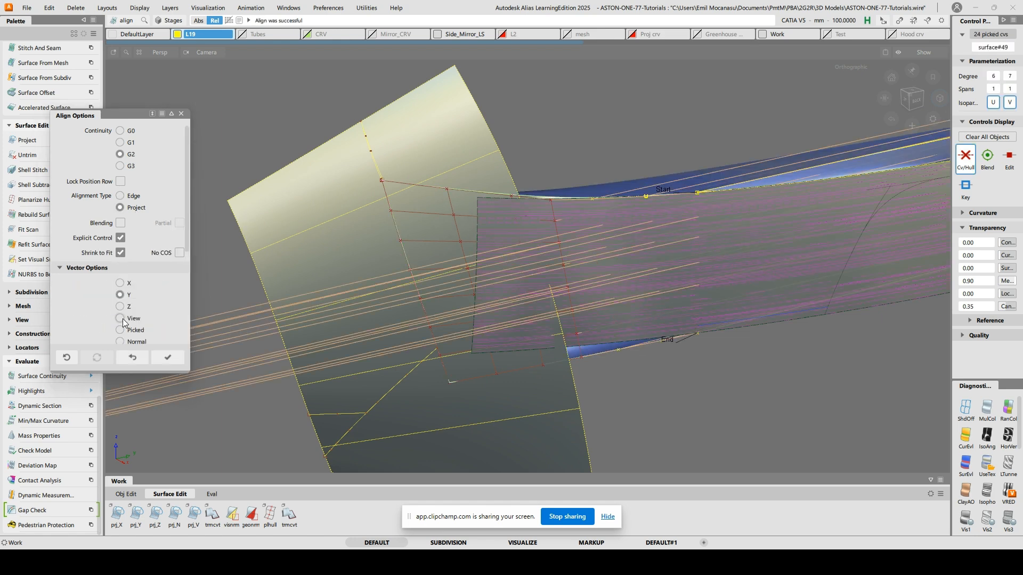
click(121, 342)
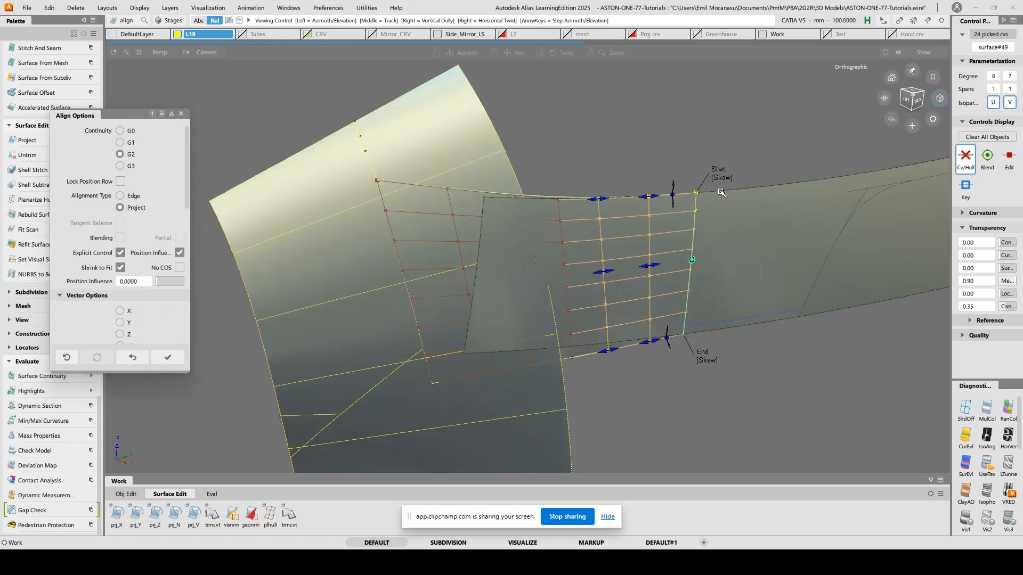
click(714, 353)
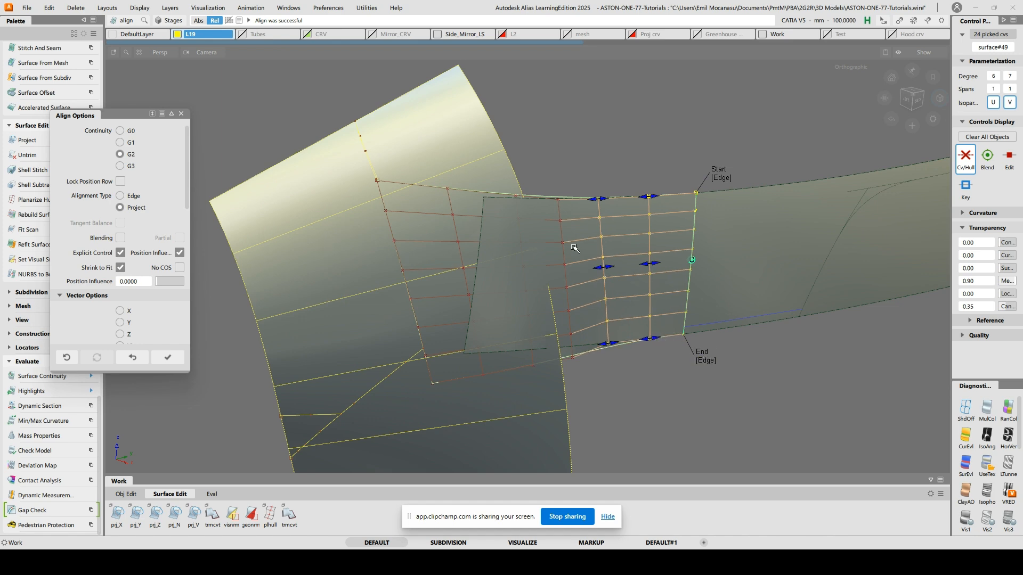
click(717, 365)
Align the middle panel's opposite side edge onto the wheel-arch surface with the same G2 Project alignment
click(408, 297)
click(374, 304)
alt+shift+drag(370, 306, 345, 264)
Try to trim the wheel-arch surface along the middle panel's edge
key(t)
click(348, 269)
click(348, 269)
key(space)
key(ctrl+z)
key(ctrl+z)
Bring the body panel above the middle panel out of the full model and add it to the isolated working surfaces
alt+shift+right_drag(448, 272, 224, 133)
alt+shift+middle_drag(223, 133, 360, 289)
alt+shift+right_drag(468, 367, 479, 290)
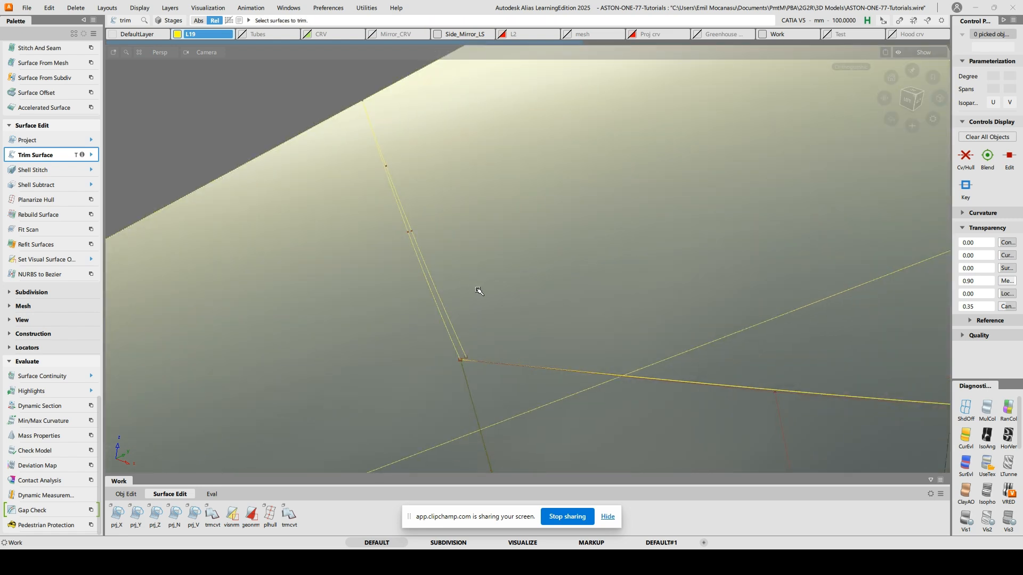
alt+shift+right_drag(511, 168, 534, 276)
ctrl+shift+drag(523, 274, 522, 301)
click(523, 302)
key(Delete)
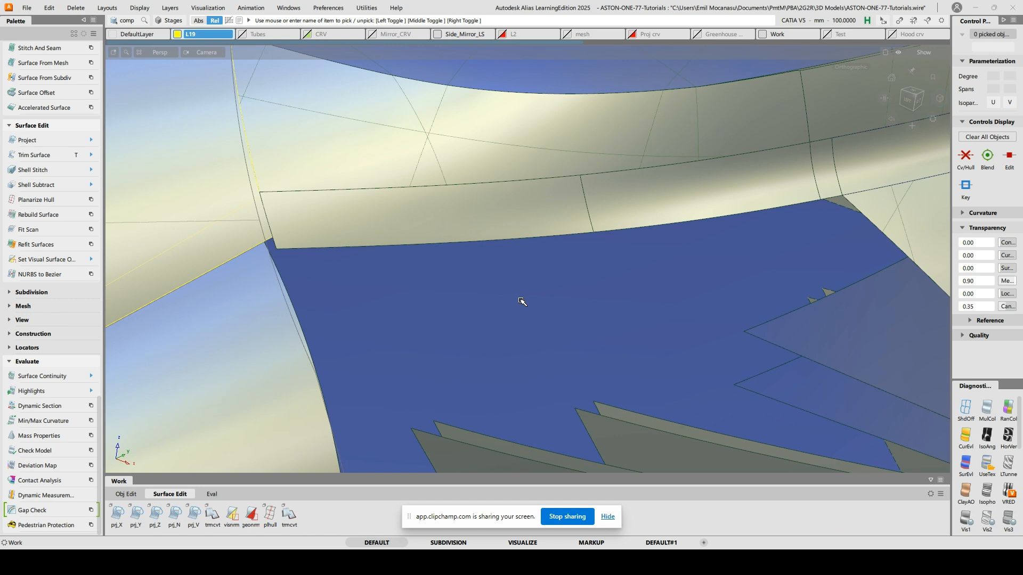
key(super+v)
click(1012, 344)
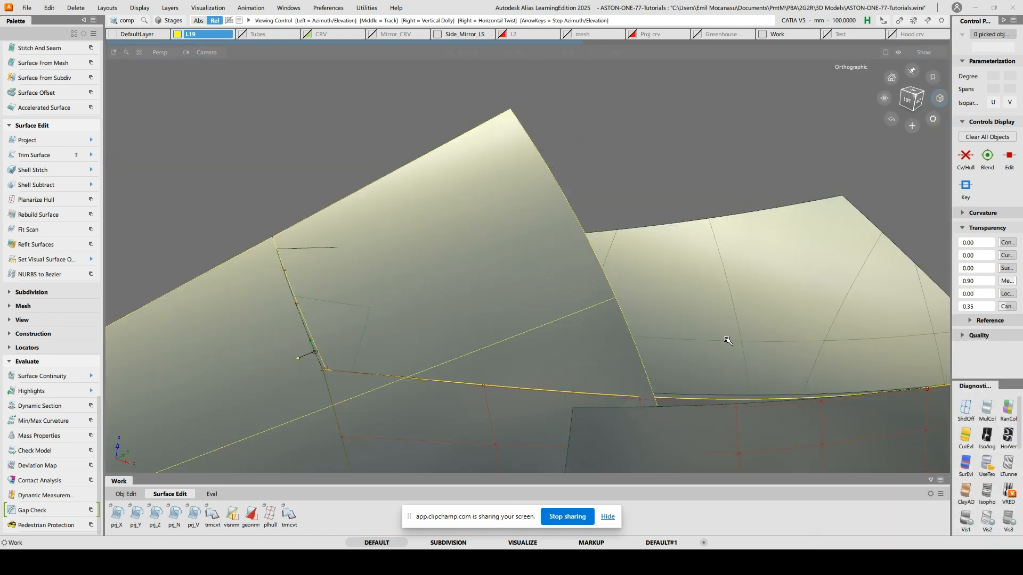
alt+shift+right_drag(728, 343, 719, 287)
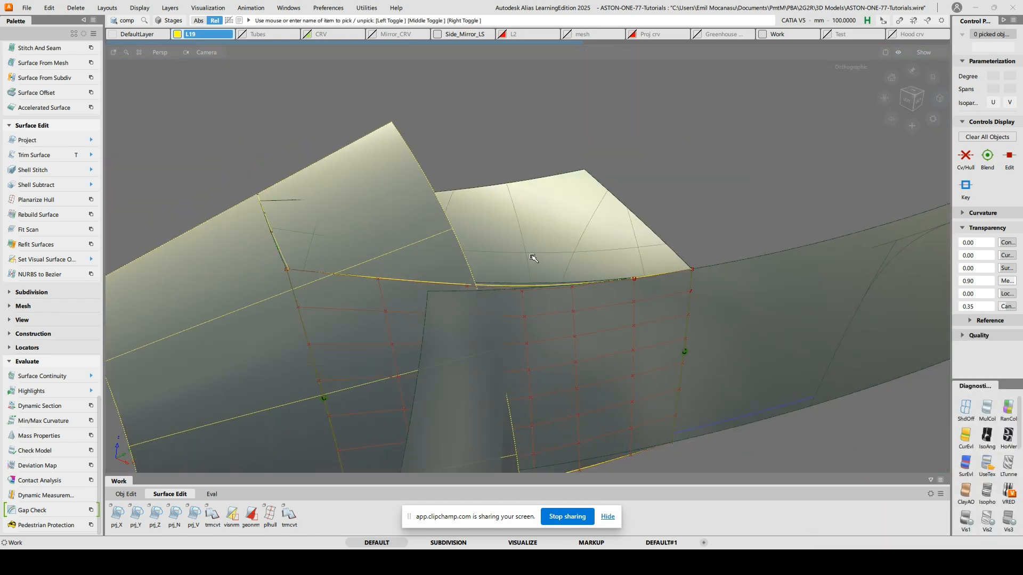
Untrim the upper panel and align its lower edge to the middle panel's upper edge with G0 continuity, removing its construction history
key(u)
alt+shift+right_drag(555, 316, 679, 243)
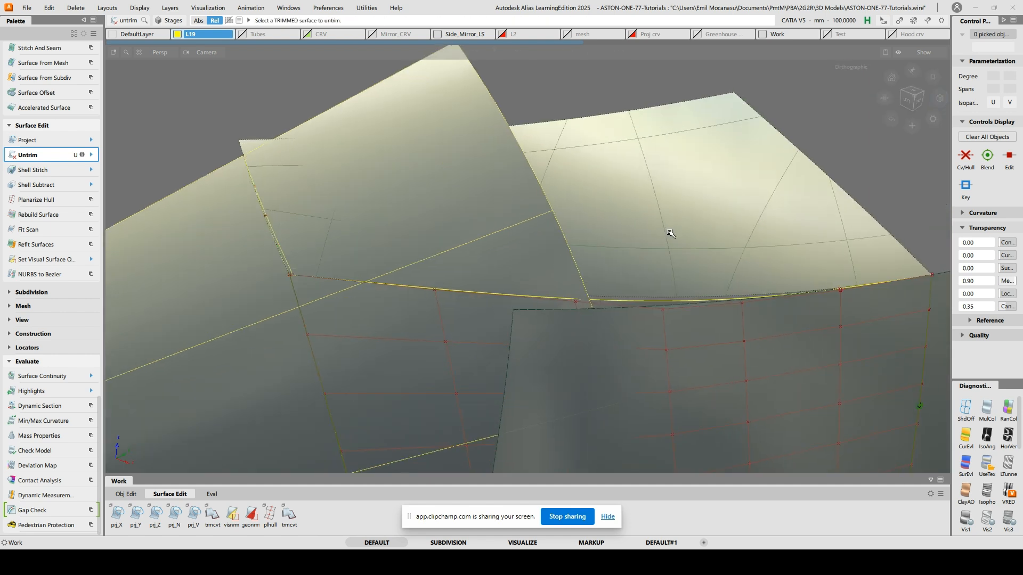
ctrl+shift+middle_click(665, 221)
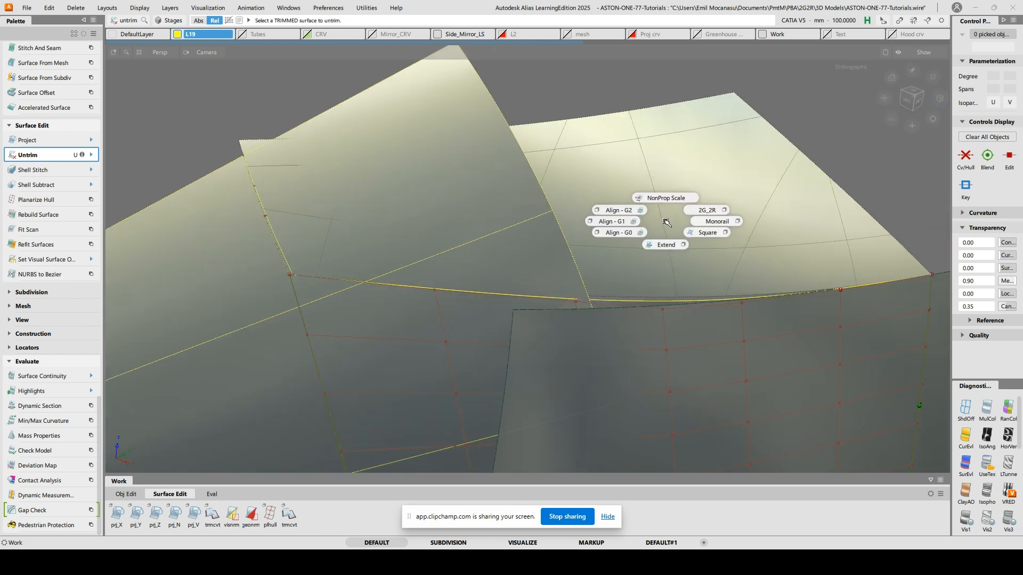
click(621, 232)
click(641, 298)
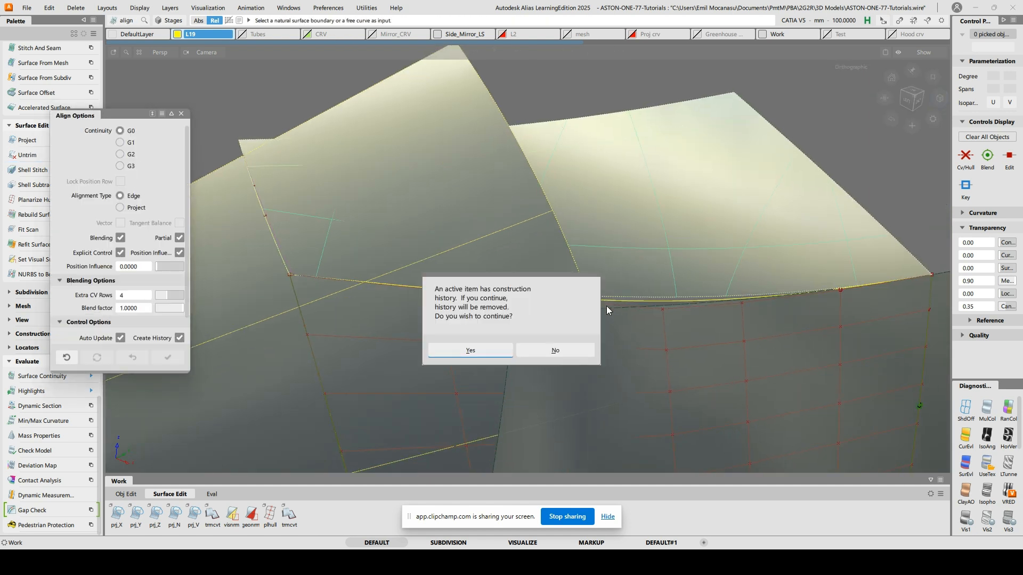
click(470, 350)
click(653, 293)
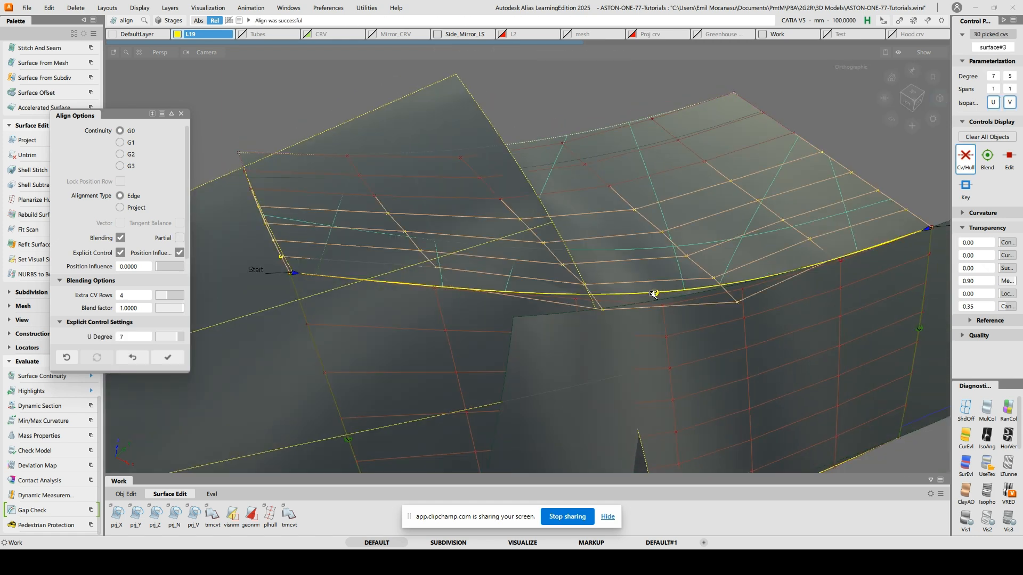
Set the upper panel alignment's extra CV rows to 6 and its V degree to 6
drag(165, 293, 174, 294)
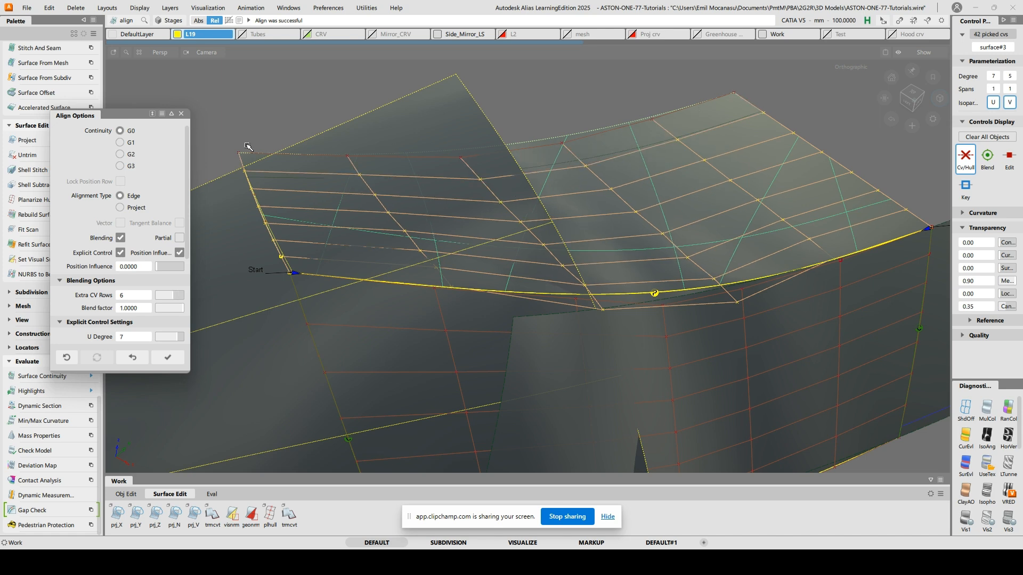
mouse_move(609, 307)
alt+shift+mouse_down()
mouse_move(591, 278)
mouse_move(565, 280)
alt+shift+mouse_up()
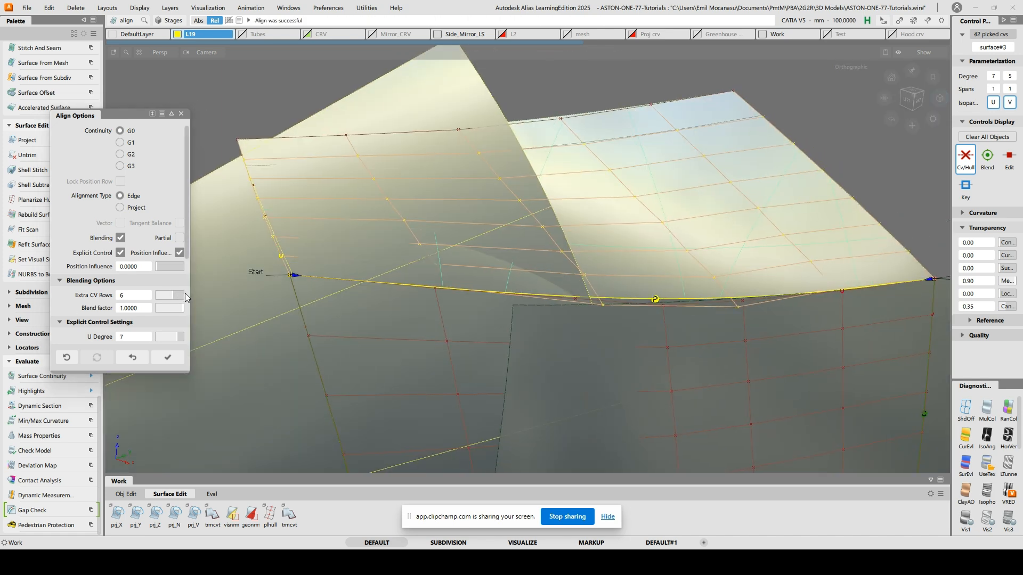
scroll(152, 325, down, 3)
drag(168, 283, 172, 283)
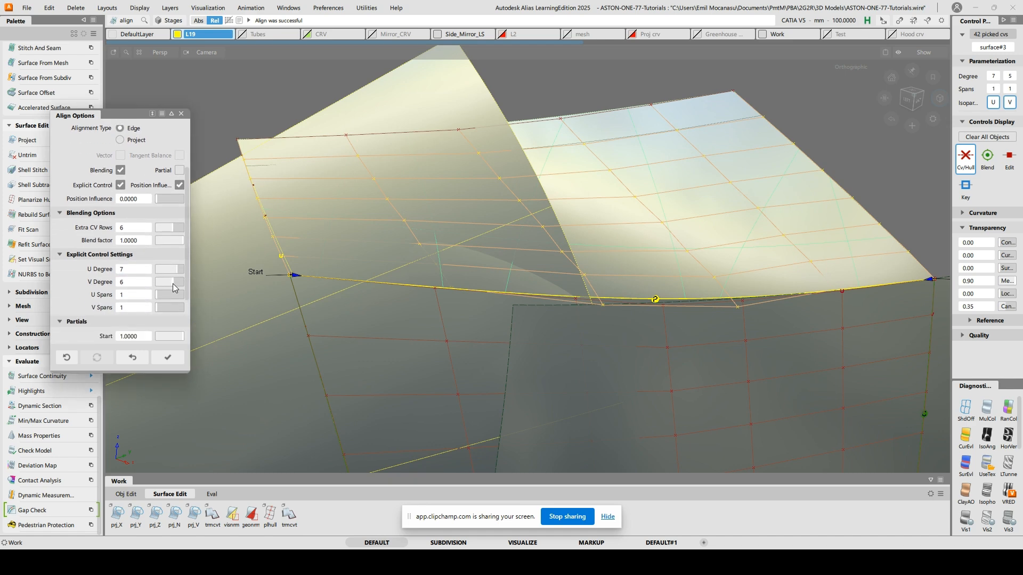
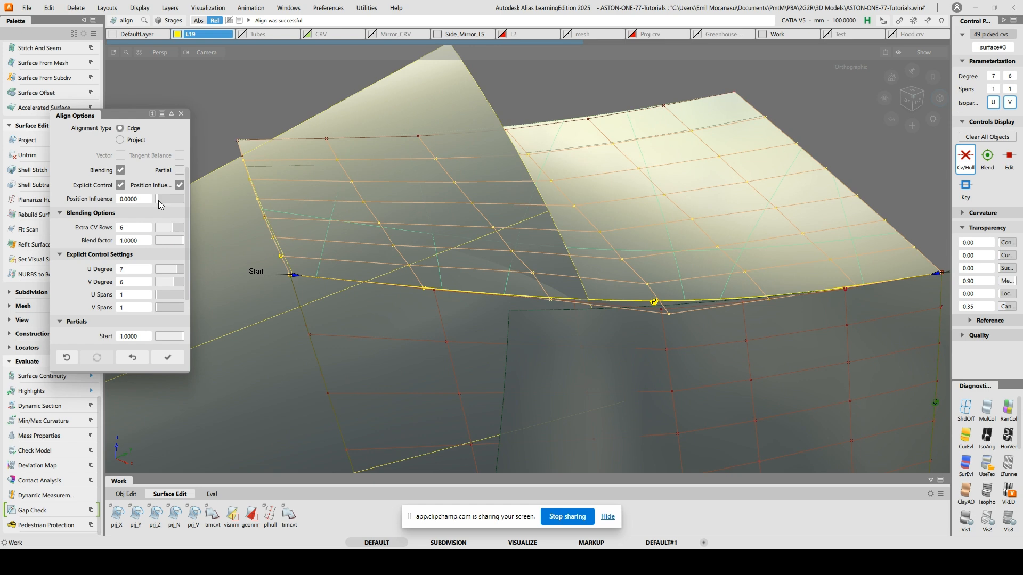
alt+shift+drag(683, 245, 640, 237)
Delete the redundant curve on surface running up the wheel-arch surface from the middle panel's upper corner
ctrl+shift+drag(552, 222, 471, 202)
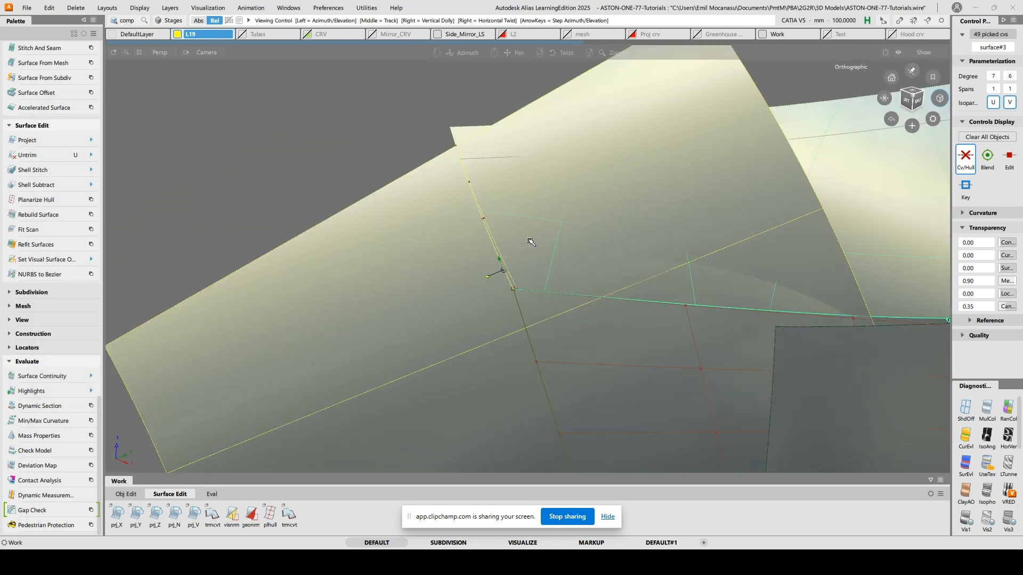
alt+shift+right_drag(525, 330, 510, 229)
ctrl+shift+drag(488, 220, 481, 187)
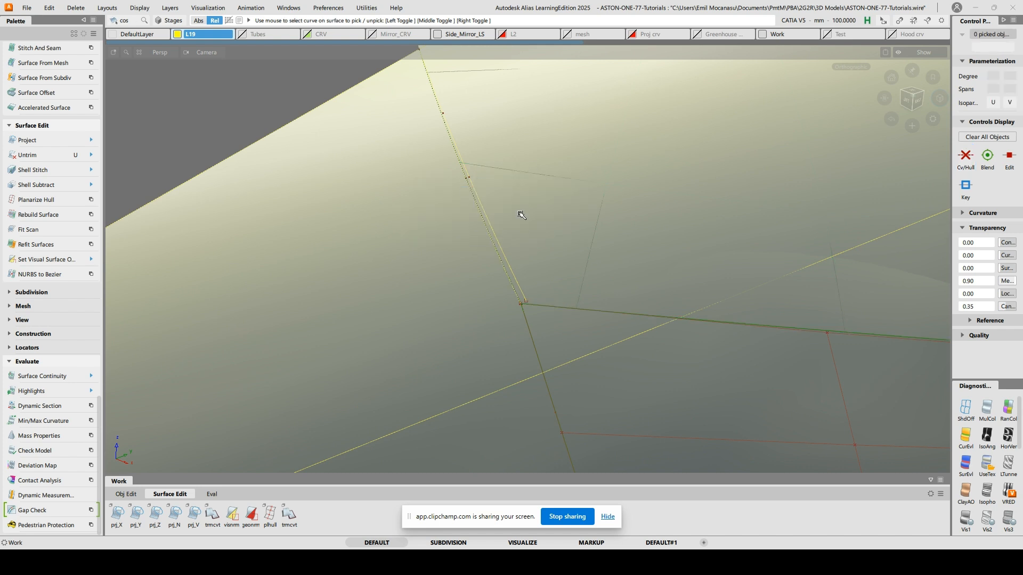
click(508, 257)
key(Delete)
Snap the lower end point of the remaining wheel-arch curve on surface to the middle panel's upper corner
alt+shift+right_drag(607, 270, 444, 284)
alt+shift+middle_drag(444, 285, 649, 163)
alt+shift+right_drag(525, 253, 482, 325)
ctrl+shift+drag(507, 270, 464, 287)
click(438, 303)
ctrl+shift+middle_drag(439, 309, 434, 320)
ctrl+click(433, 308)
ctrl+shift+drag(465, 285, 533, 131)
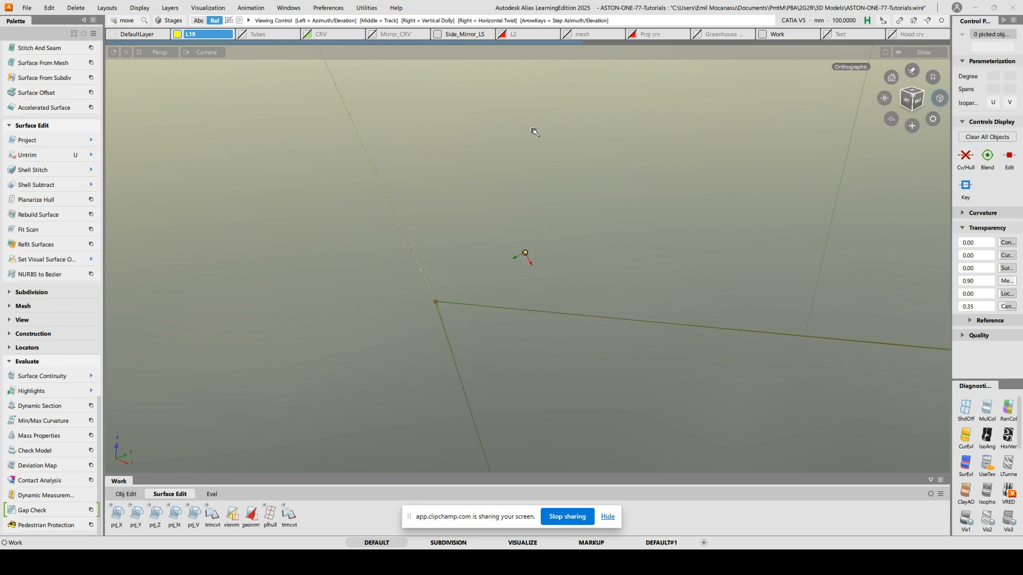
Trim the wheel-arch surface back to the upper curve and the middle panel's edge, keeping the wheel-side region
alt+shift+right_drag(534, 131, 624, 281)
key(t)
click(437, 336)
click(702, 253)
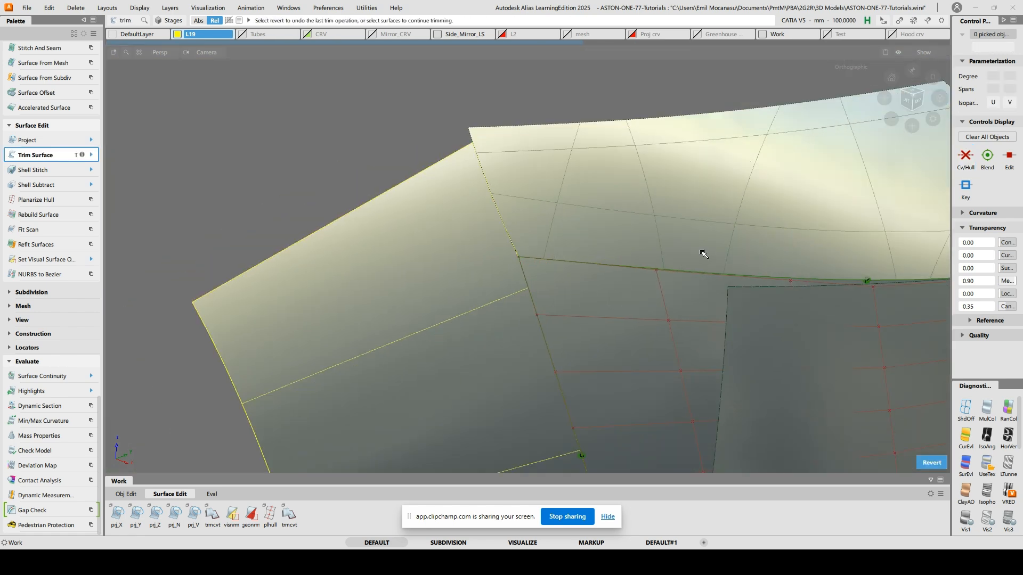
Trim the long side panel at the middle panel's edge and its lower cutout curve, keeping the region beyond the middle panel
alt+shift+right_drag(707, 243, 737, 251)
alt+shift+drag(738, 251, 756, 222)
alt+shift+middle_drag(756, 222, 539, 164)
alt+shift+drag(539, 165, 549, 197)
click(692, 266)
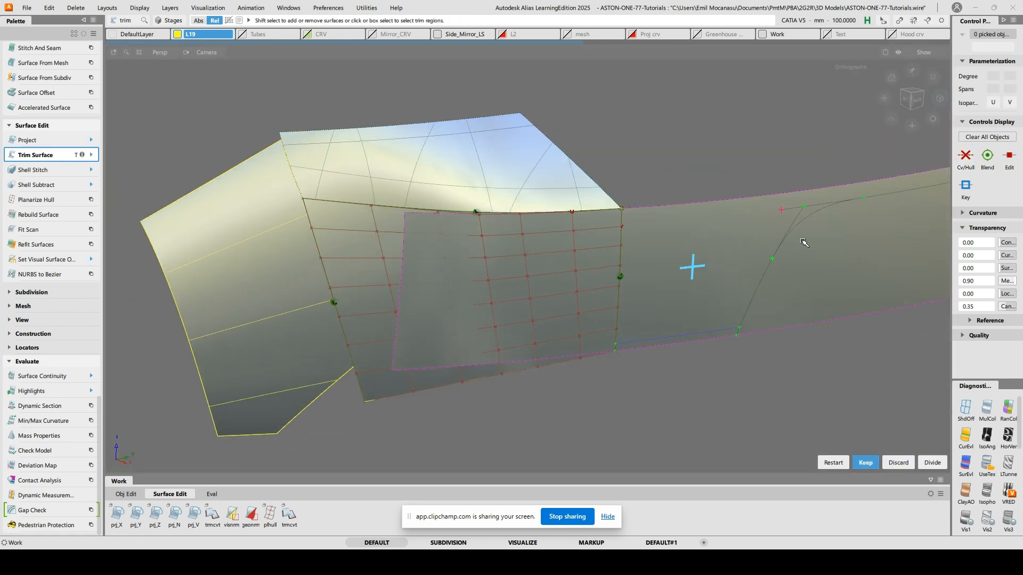
key(space)
alt+shift+drag(553, 284, 548, 299)
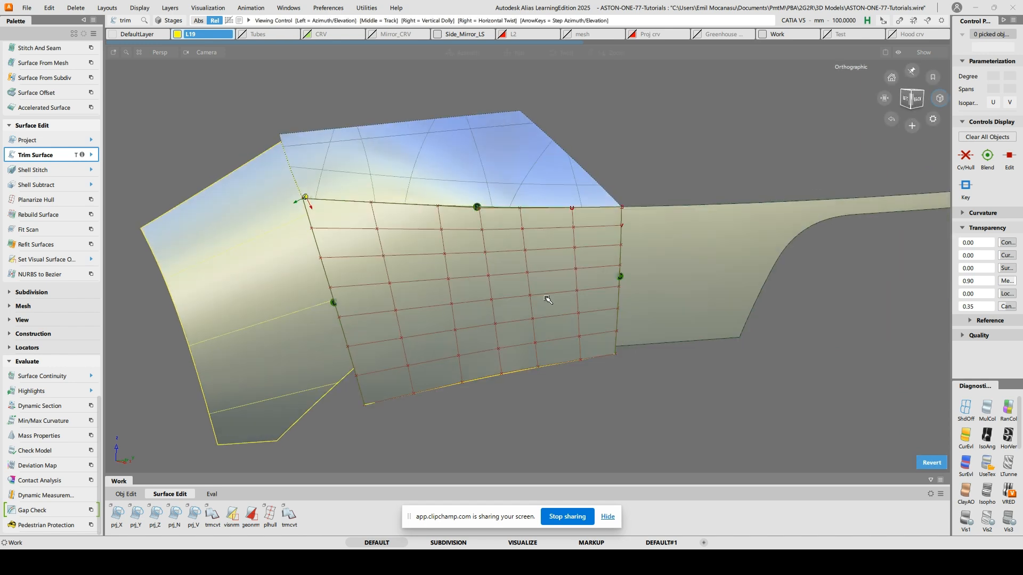
Examine the junction of the wheel-arch surface, middle panel and lower surfaces from several angles
alt+shift+drag(418, 318, 475, 297)
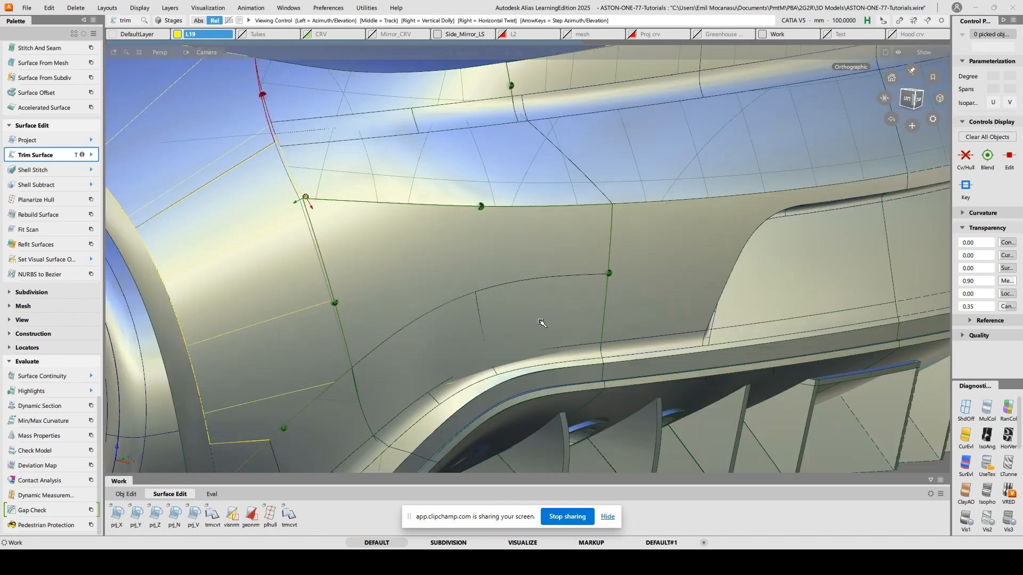
alt+shift+drag(541, 322, 501, 331)
alt+shift+middle_drag(453, 357, 528, 237)
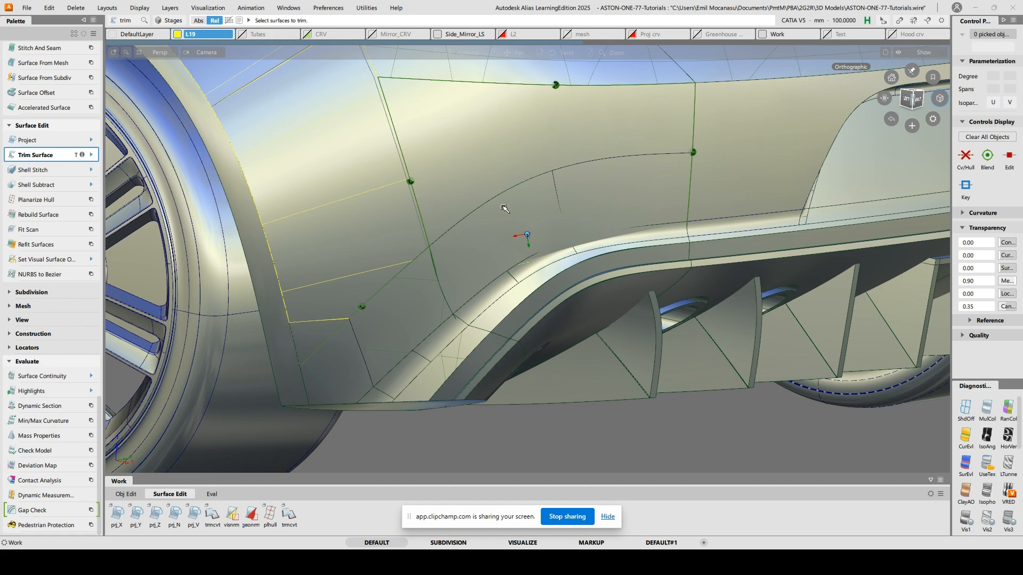
alt+shift+right_drag(503, 207, 503, 241)
alt+shift+drag(503, 242, 459, 239)
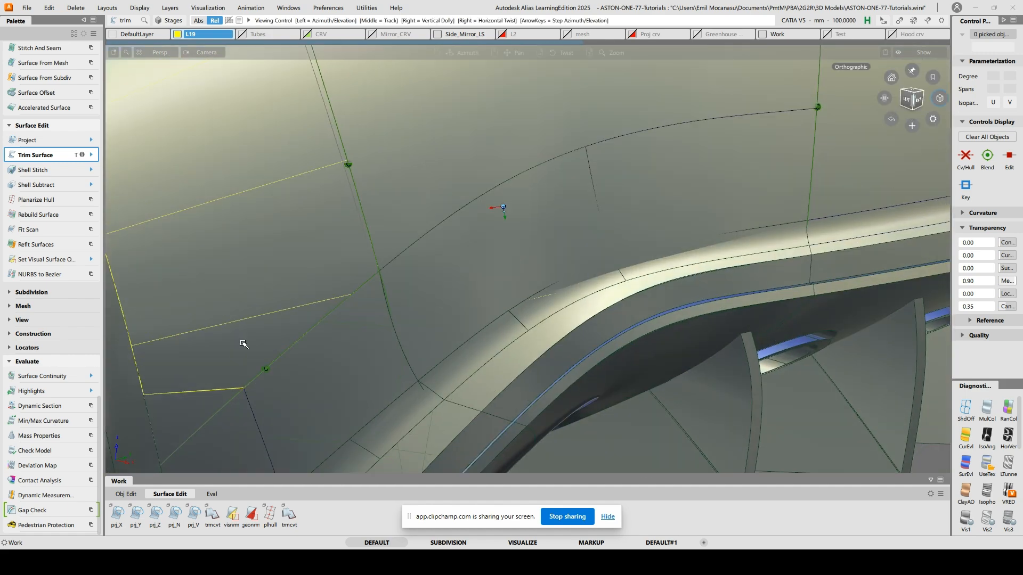
alt+shift+middle_drag(267, 336, 353, 286)
mouse_move(471, 327)
alt+shift+mouse_down()
mouse_move(456, 315)
mouse_move(564, 199)
mouse_move(559, 152)
mouse_move(572, 209)
alt+shift+mouse_up()
alt+shift+middle_drag(664, 239, 527, 269)
Isolate the middle panel and the adjoining surfaces beneath it
ctrl+shift+drag(512, 267, 514, 298)
click(515, 299)
click(770, 300)
click(450, 298)
click(423, 323)
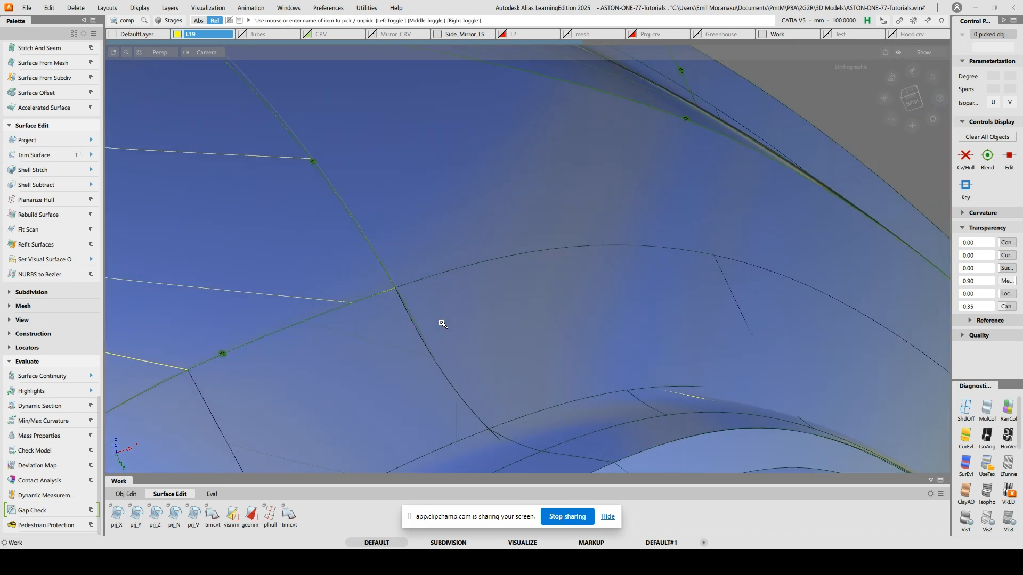
click(761, 310)
click(773, 300)
click(734, 261)
click(609, 190)
ctrl+shift+drag(606, 188, 491, 173)
Swap the visible set to show the wheel-arch surface and surrounding body while hiding the middle panel
ctrl+shift+right_click(541, 164)
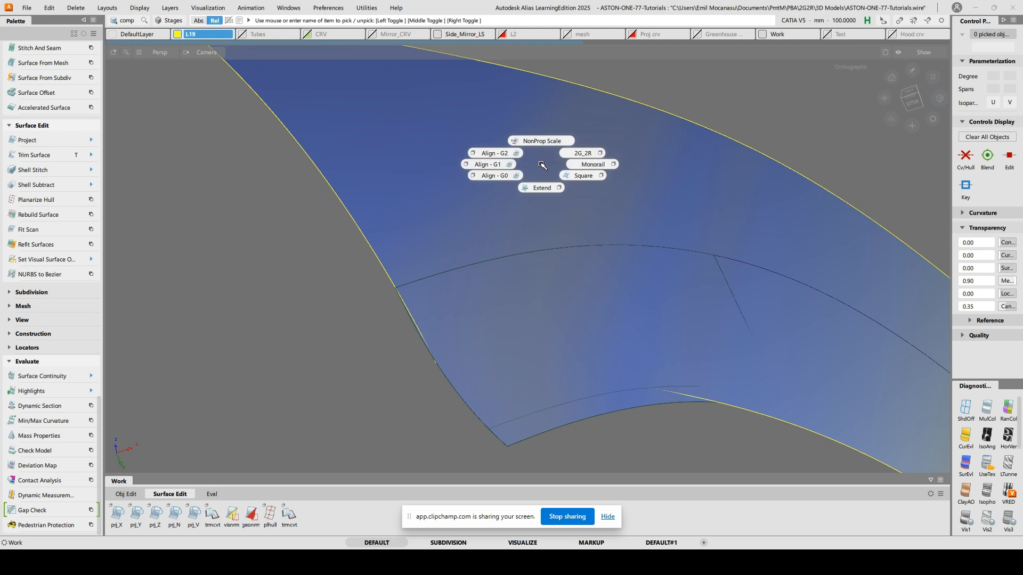
click(491, 153)
ctrl+shift+middle_drag(526, 264, 507, 304)
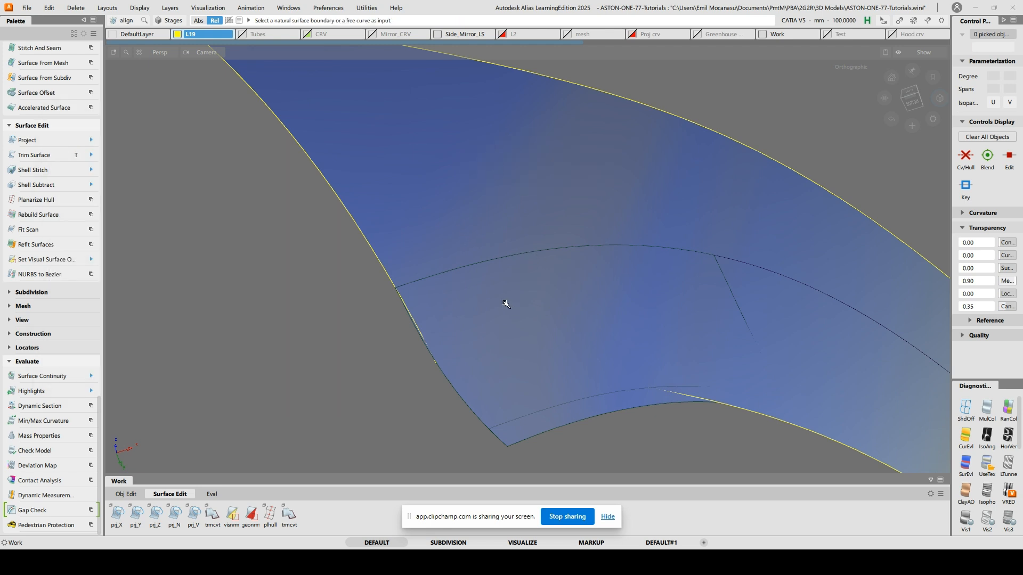
ctrl+shift+click(465, 273)
ctrl+shift+drag(445, 292, 458, 298)
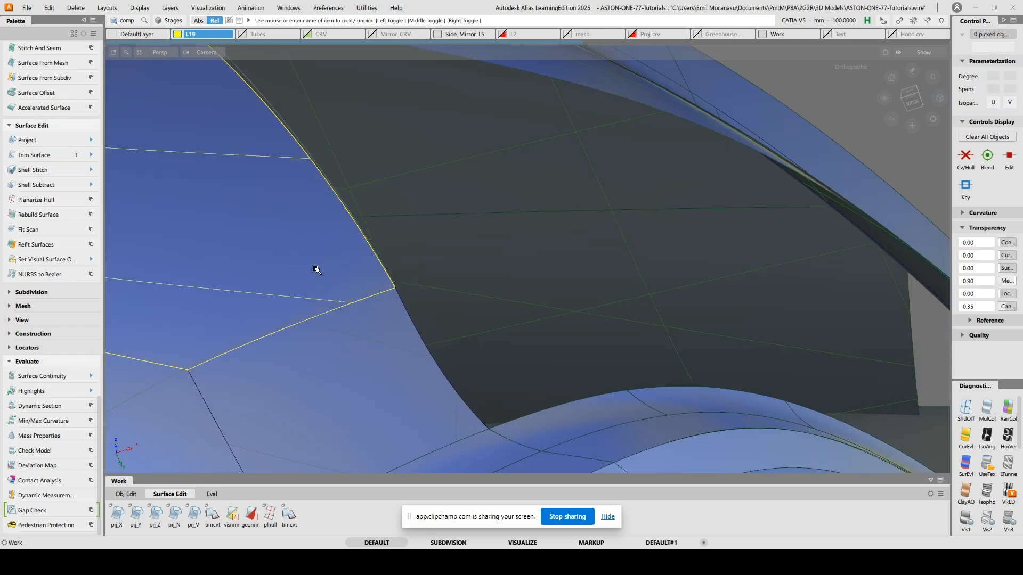
Try to align the upper edge of the surface below the wheel arch to the wheel-arch surface's trimmed edge with G2 continuity, Project type
alt+shift+drag(315, 269, 473, 281)
alt+shift+drag(479, 244, 456, 254)
alt+shift+right_drag(456, 254, 599, 248)
alt+shift+middle_drag(599, 248, 514, 210)
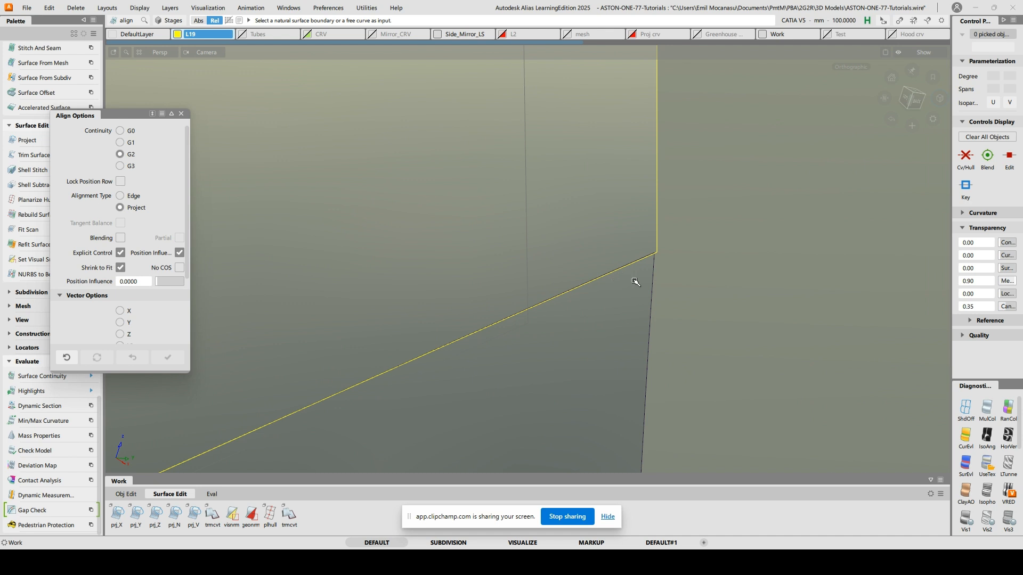
key(q)
ctrl+shift+middle_drag(621, 257, 628, 356)
click(635, 364)
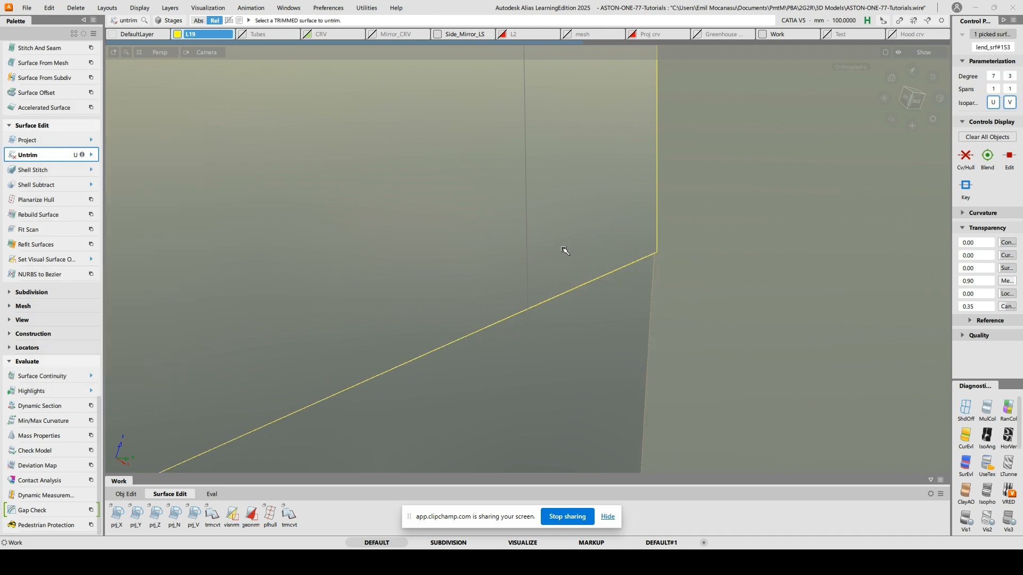
ctrl+shift+middle_drag(453, 279, 582, 286)
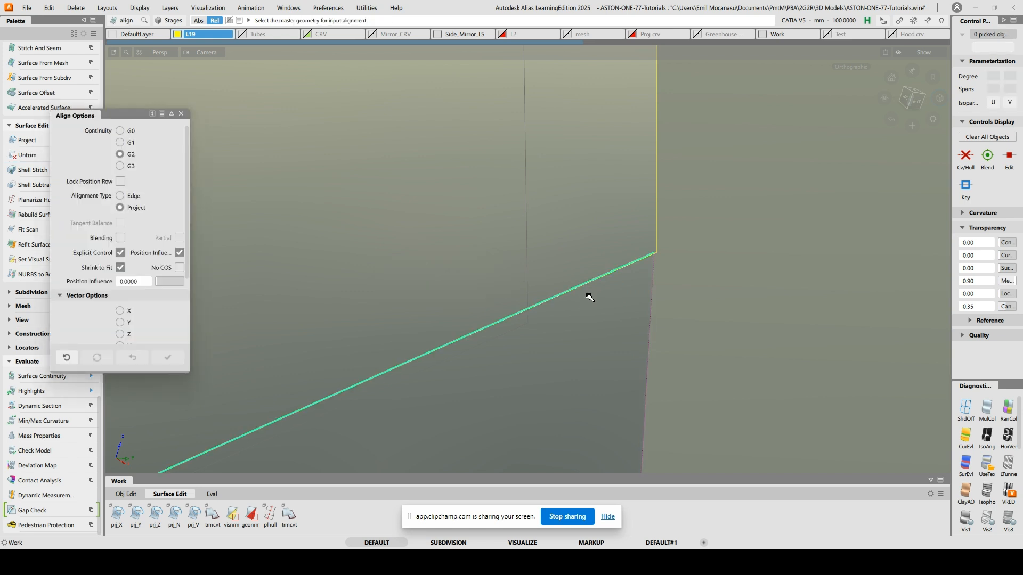
click(587, 288)
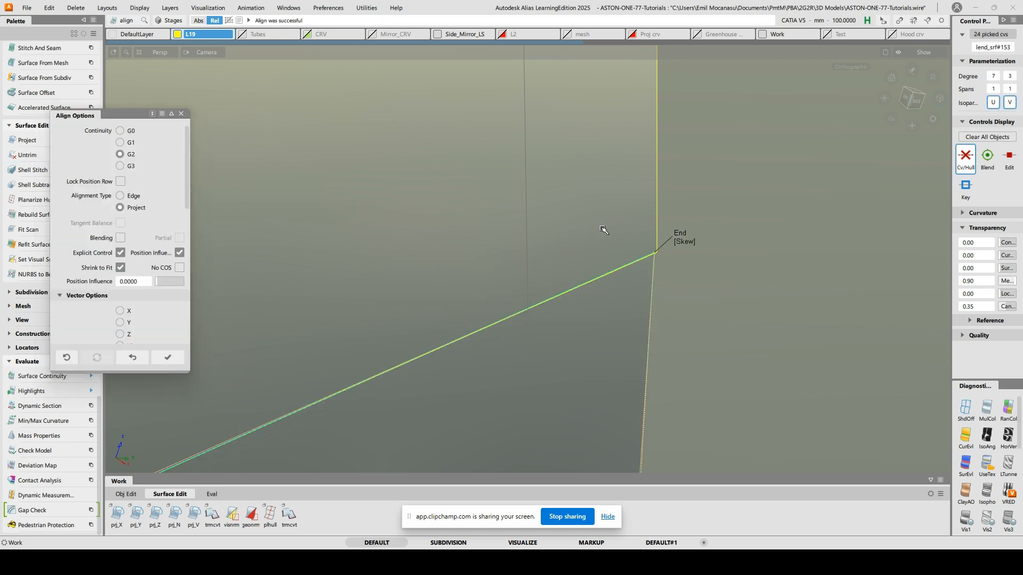
Try the Edge alignment type with the far end set to Edge, and undo the alignment
click(133, 196)
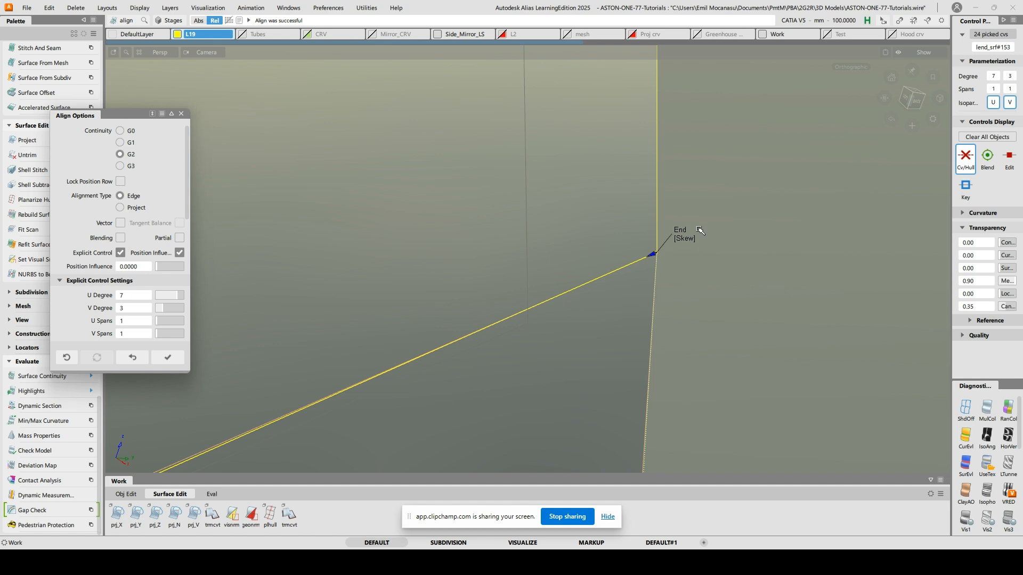
alt+shift+drag(525, 166, 532, 233)
alt+shift+middle_drag(397, 233, 721, 171)
click(654, 149)
alt+shift+right_drag(655, 150, 600, 287)
alt+shift+drag(599, 288, 637, 257)
alt+shift+middle_drag(478, 304, 601, 219)
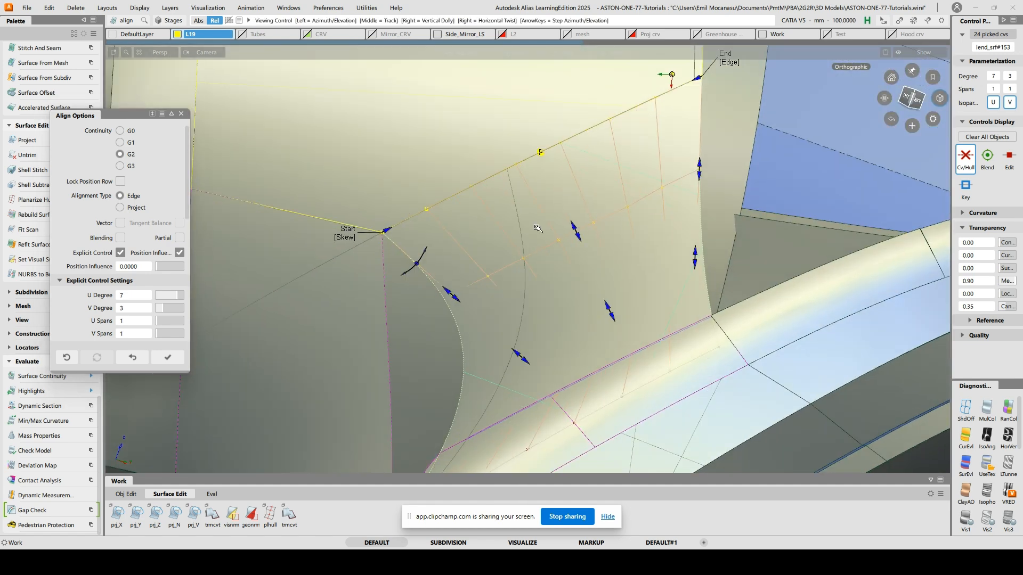
alt+shift+drag(600, 219, 559, 230)
click(339, 229)
click(352, 229)
alt+shift+middle_drag(483, 260, 612, 206)
alt+shift+drag(612, 206, 623, 241)
click(131, 361)
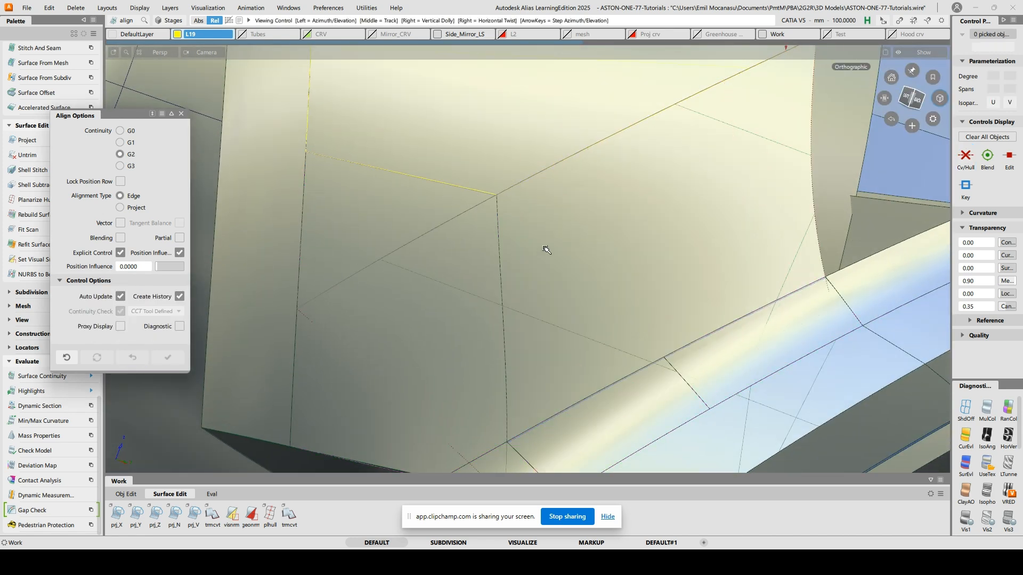
Isolate the wheel-arch surface together with the middle panel and lower surfaces, and untrim the wheel-arch surface
alt+shift+drag(541, 251, 516, 194)
alt+shift+middle_drag(520, 155, 508, 200)
ctrl+shift+drag(502, 199, 502, 221)
click(515, 223)
click(634, 283)
key(Delete)
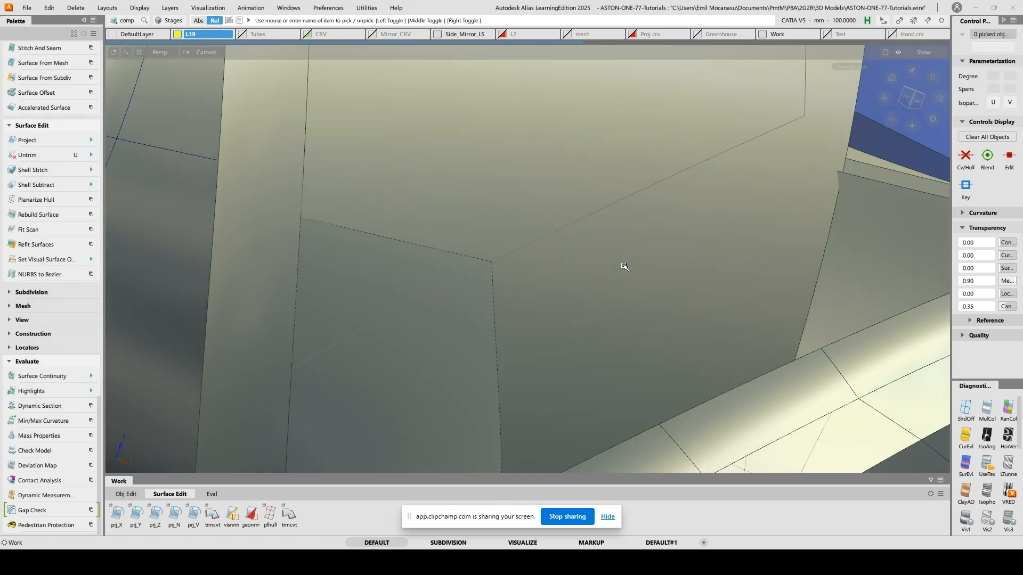
key(ctrl+z)
key(u)
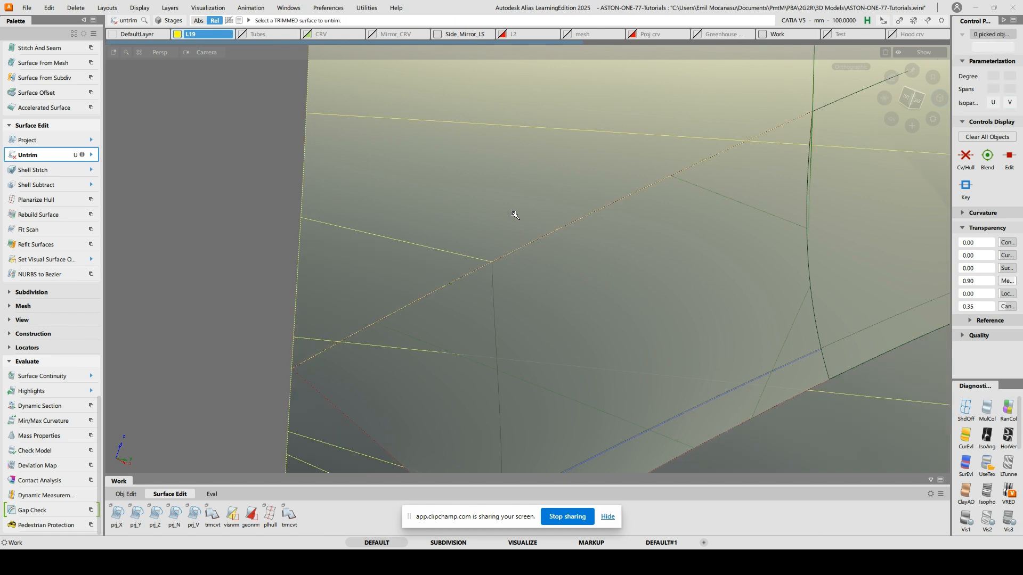
Align the lower surface's full upper edge to the untrimmed wheel-arch surface with G2 continuity and Edge type
ctrl+shift+drag(624, 222, 578, 211)
click(535, 242)
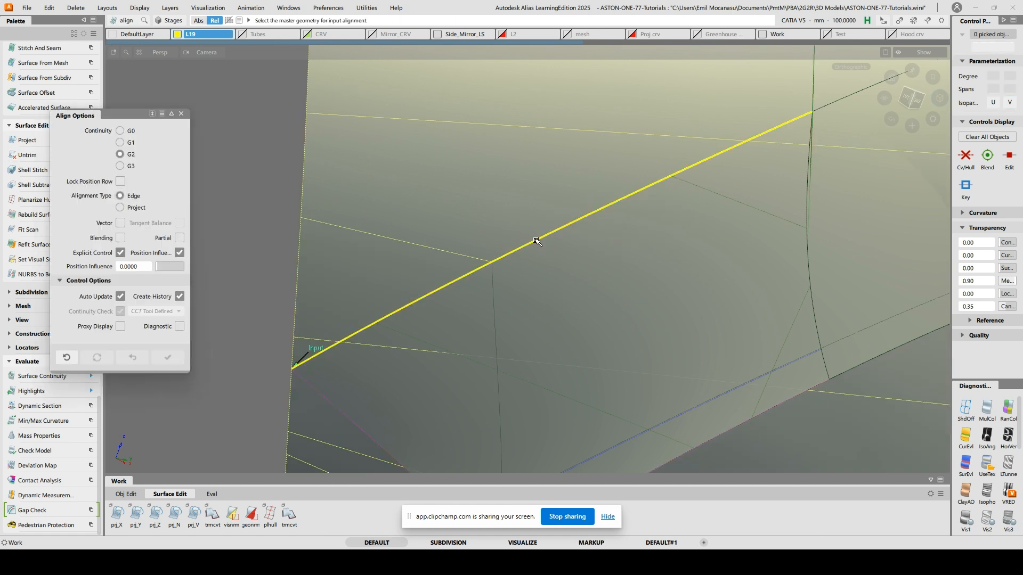
alt+shift+middle_drag(838, 116, 691, 232)
click(688, 223)
alt+shift+drag(692, 240, 708, 256)
click(693, 223)
key(ctrl+z)
alt+shift+middle_drag(383, 285, 425, 258)
Try to trim the wheel-arch surface along the lower surface's aligned upper edge
key(t)
click(482, 244)
key(space)
mouse_move(742, 251)
alt+shift+mouse_down()
mouse_move(738, 241)
mouse_move(783, 215)
mouse_move(769, 231)
alt+shift+mouse_up()
key(ctrl+z)
alt+shift+middle_drag(351, 305, 534, 224)
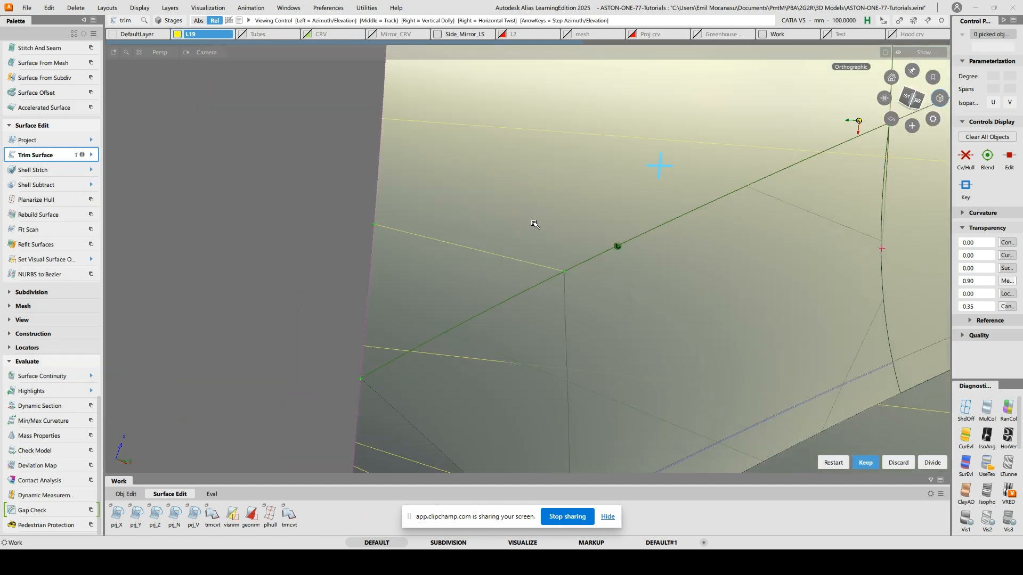
key(ctrl+z)
Delete the leftover short curve on surface running from the wheel-arch border to the lower surface's upper edge
ctrl+shift+click(447, 223)
click(391, 211)
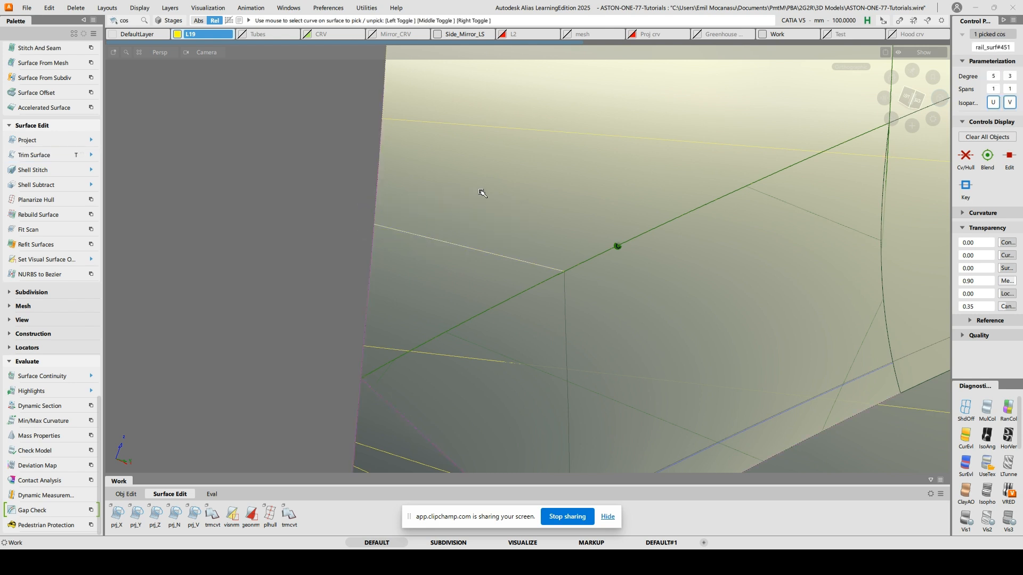
key(Delete)
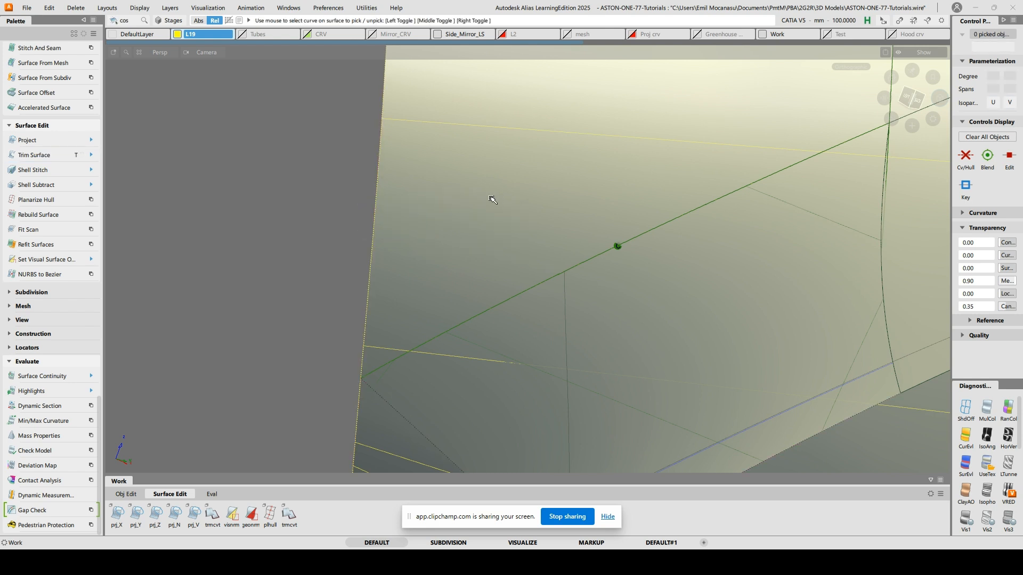
key(u)
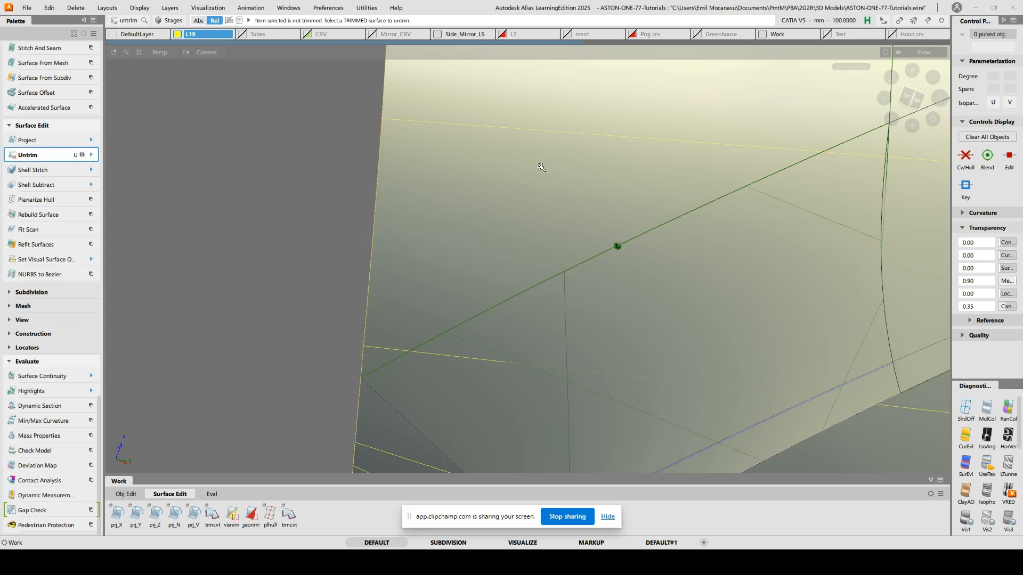
ctrl+shift+drag(495, 256, 449, 248)
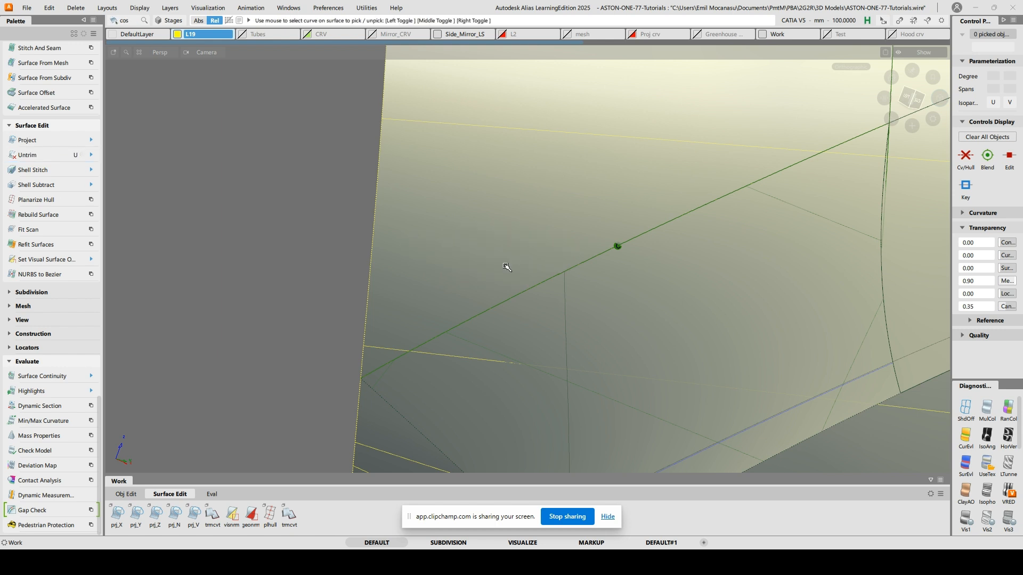
Accept the lower surface's alignment and trim the wheel-arch surface back to its upper edge, keeping the upper region
key(q)
click(408, 419)
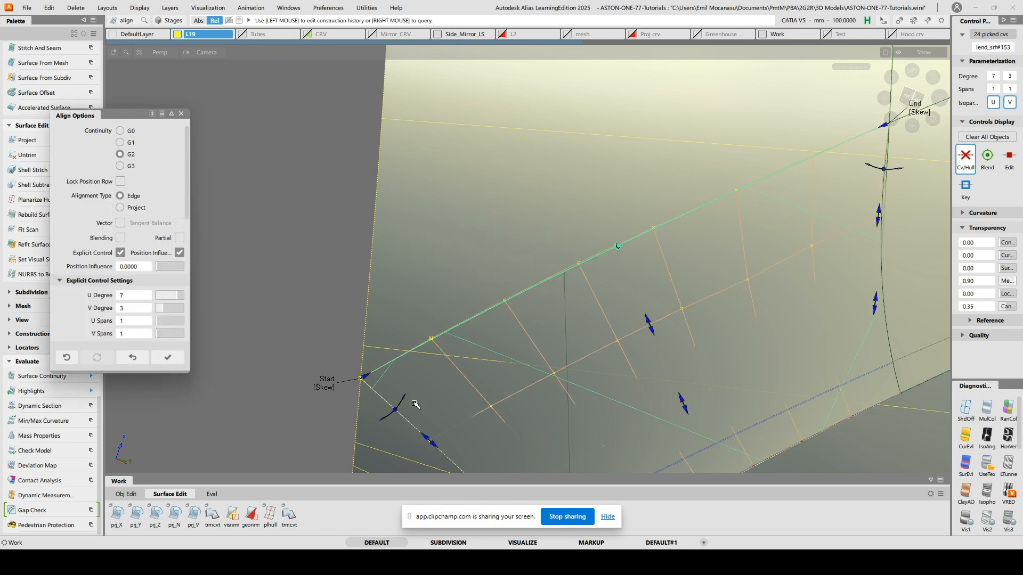
click(167, 357)
key(t)
click(520, 228)
click(510, 227)
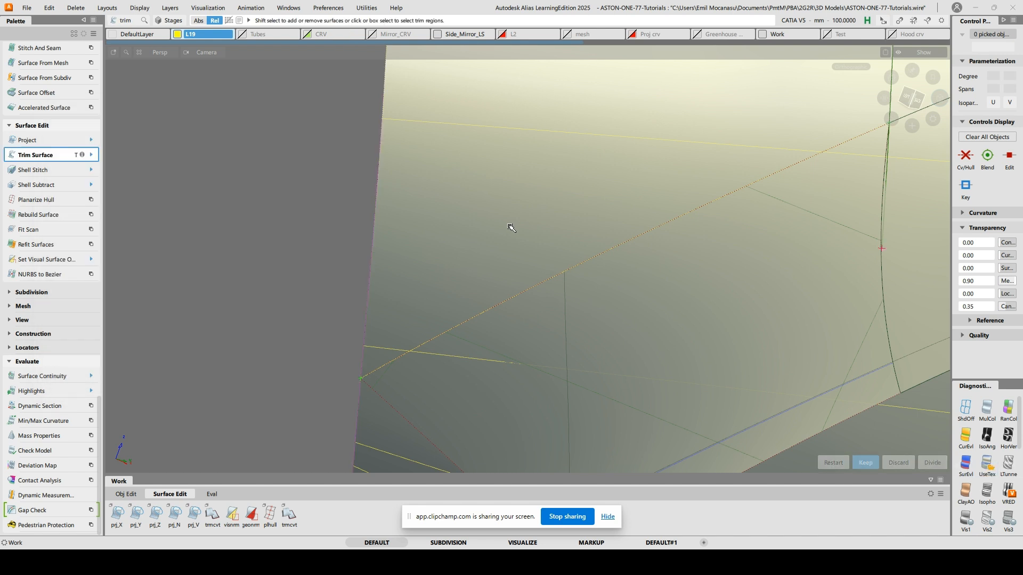
click(932, 462)
Examine the corner where the wheel-arch surface, middle panel and lower surfaces meet, checking for mismatched edges
alt+shift+middle_drag(780, 258, 657, 304)
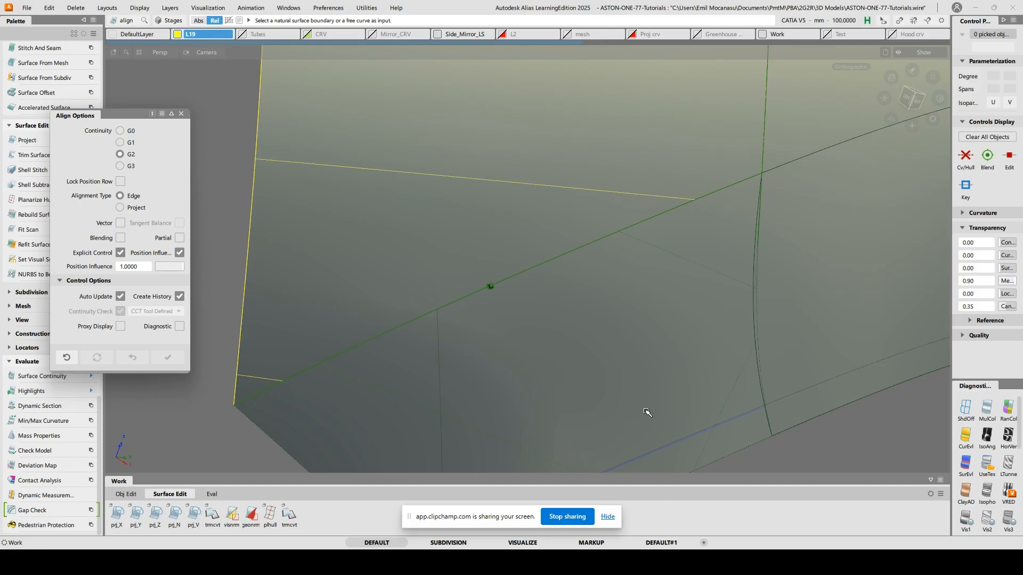
mouse_move(647, 413)
alt+shift+mouse_down()
mouse_move(619, 274)
mouse_move(660, 272)
mouse_move(652, 263)
alt+shift+mouse_up()
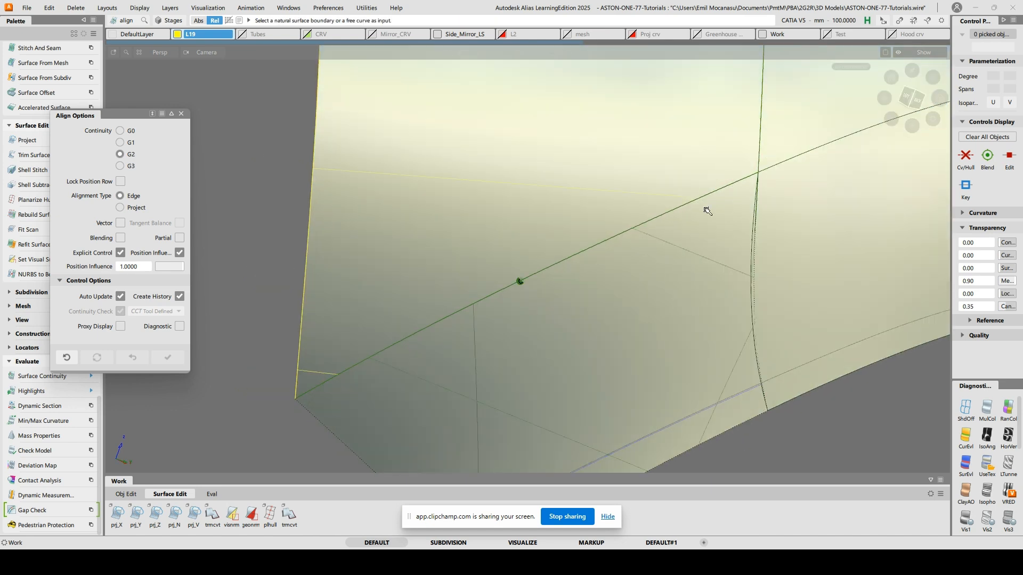
mouse_move(731, 167)
alt+shift+mouse_down()
mouse_move(685, 267)
mouse_move(593, 265)
alt+shift+mouse_up()
alt+shift+right_drag(615, 225, 612, 317)
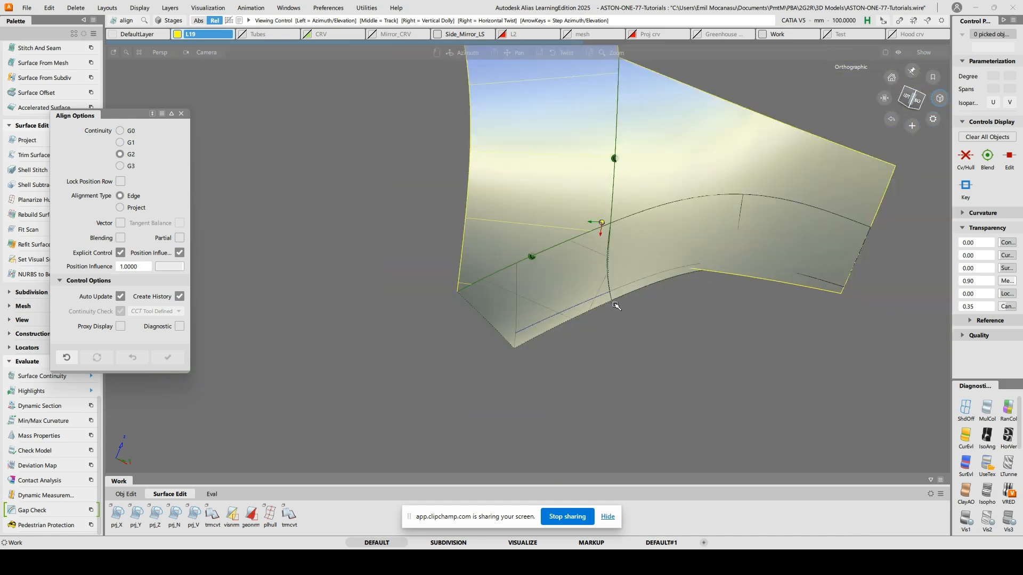
alt+shift+middle_drag(597, 96, 575, 171)
alt+shift+drag(575, 171, 577, 203)
alt+shift+right_drag(634, 316, 642, 162)
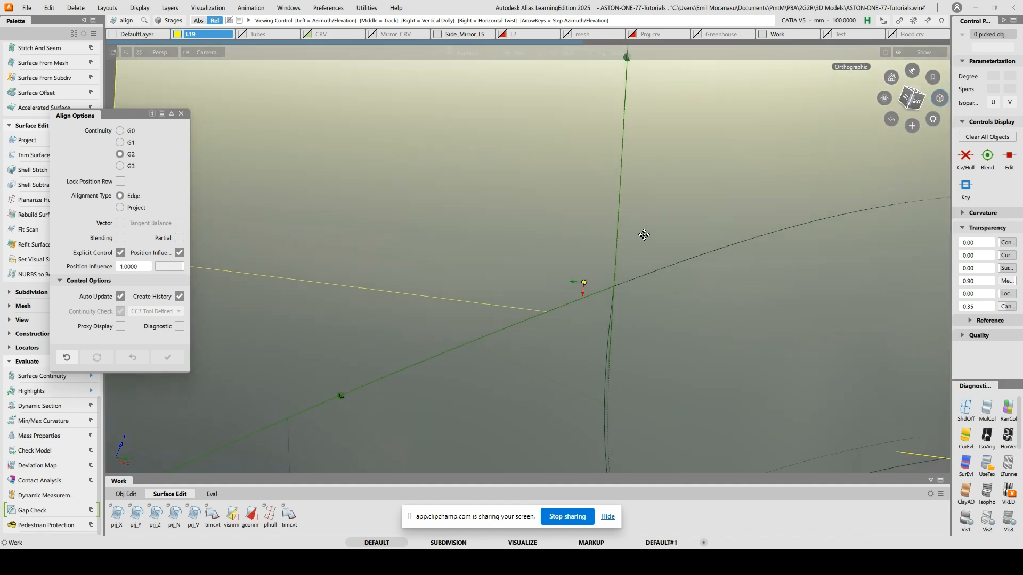
alt+shift+middle_drag(649, 349, 630, 216)
ctrl+shift+middle_click(637, 234)
ctrl+shift+drag(637, 234, 637, 210)
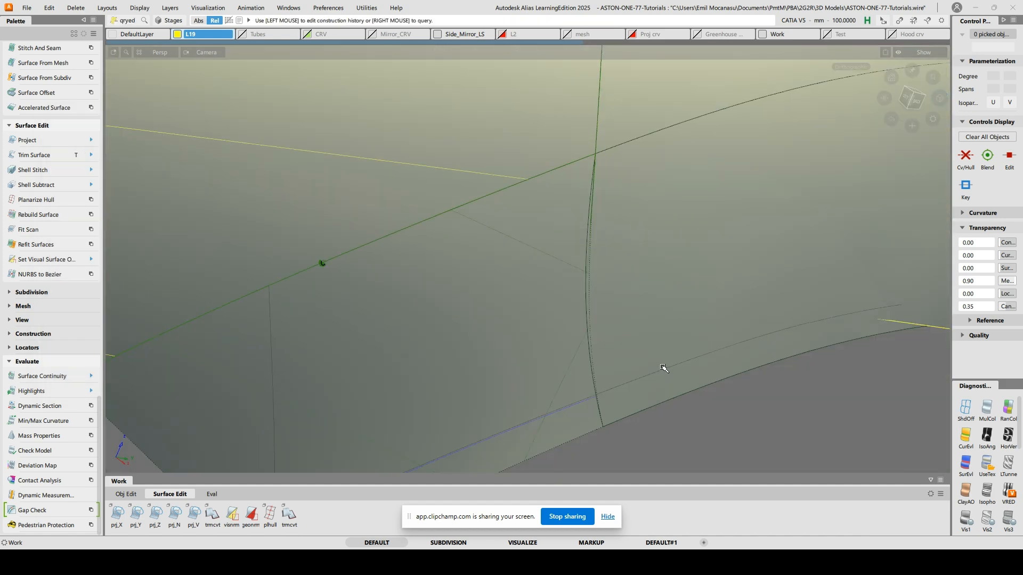
alt+shift+drag(623, 299, 634, 288)
Align the wheel-side edge of the surface below the middle panel to the neighbouring lower surface with G0 continuity, removing history and disabling blending
ctrl+shift+drag(636, 233, 591, 247)
click(592, 338)
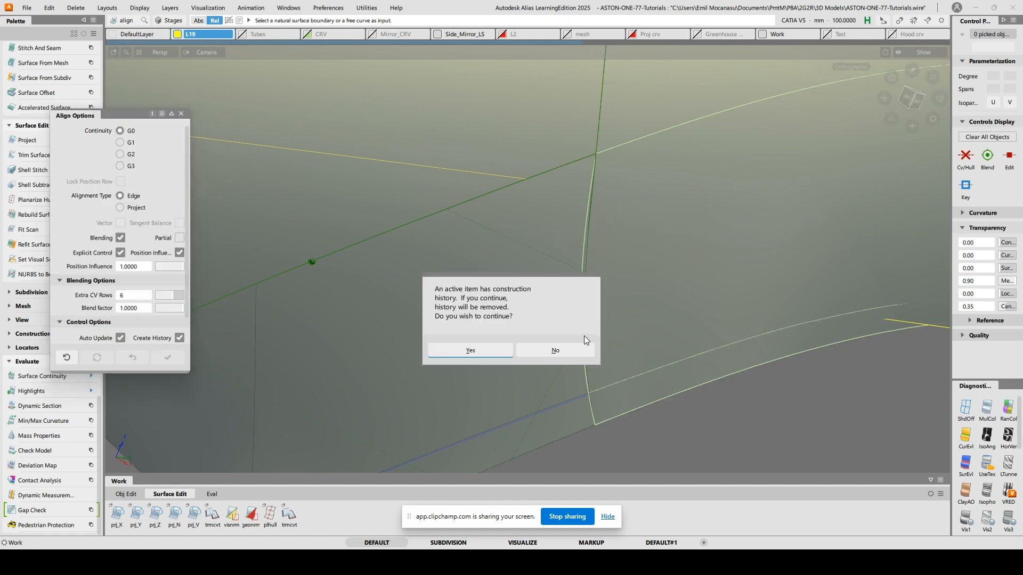
key(Return)
click(587, 335)
alt+shift+drag(684, 249, 585, 109)
click(122, 238)
alt+shift+right_drag(613, 213, 634, 261)
alt+shift+drag(634, 261, 582, 272)
Align that surface's upper edge to the middle panel with G2 continuity and Project type, removing its construction history
ctrl+shift+drag(581, 208, 541, 196)
click(554, 233)
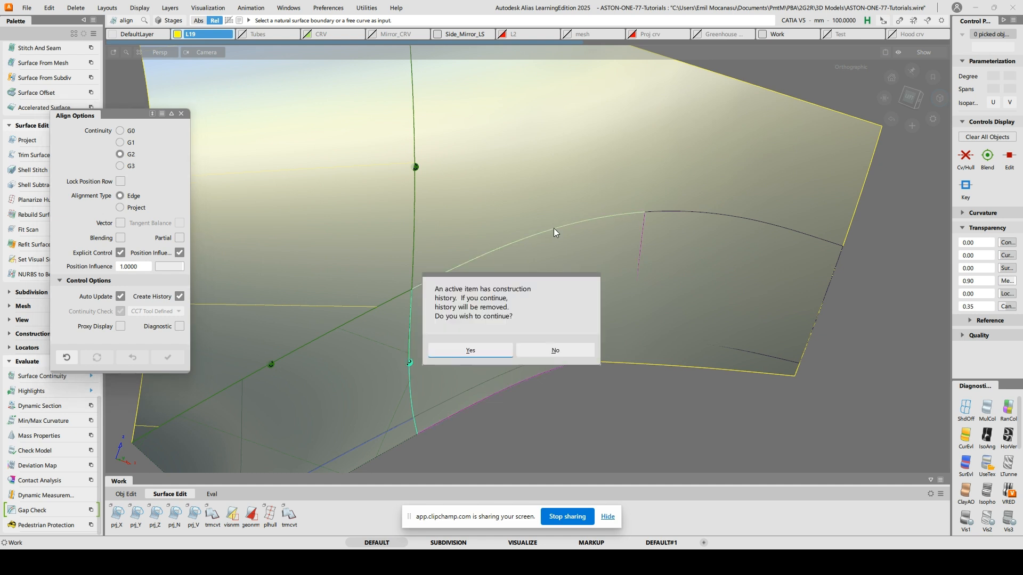
click(485, 349)
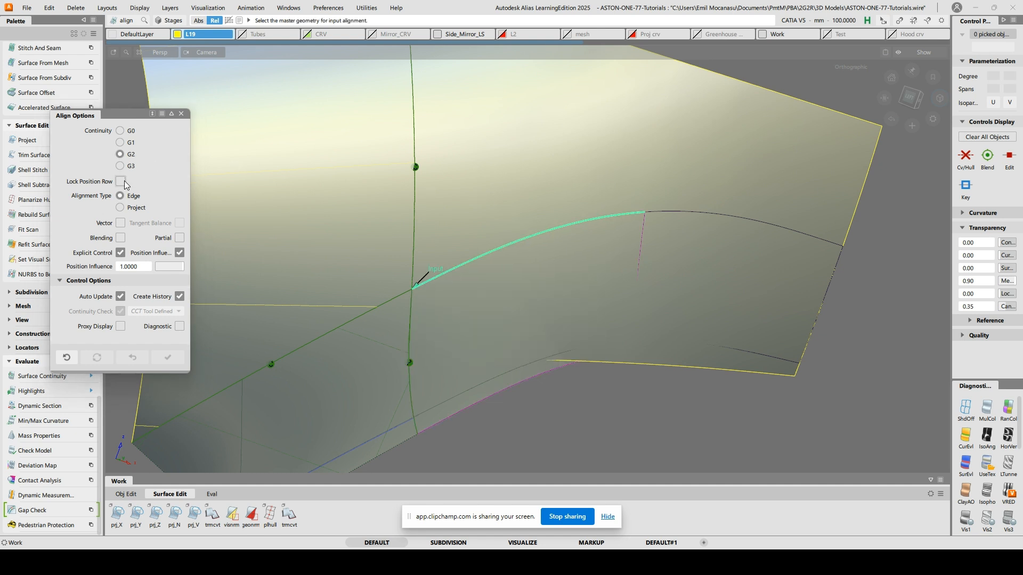
click(138, 208)
click(522, 155)
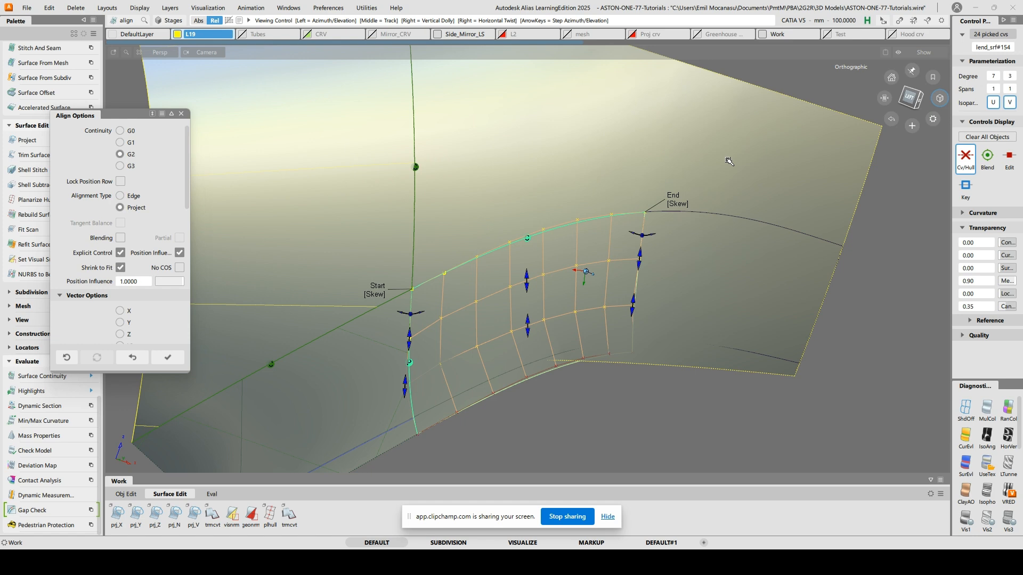
Align the next rearward lower surface's upper edge to the middle panel with G2 continuity, Project type and position influence 0, with its end on Edge
alt+shift+drag(729, 159, 661, 171)
click(742, 211)
click(738, 155)
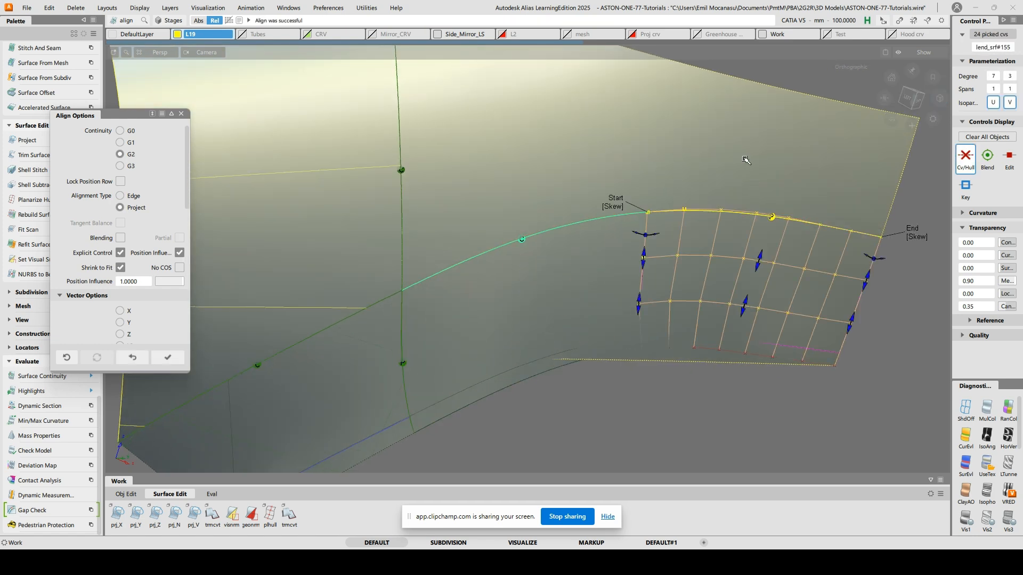
alt+shift+drag(744, 160, 711, 178)
drag(182, 283, 153, 283)
alt+shift+drag(804, 181, 841, 197)
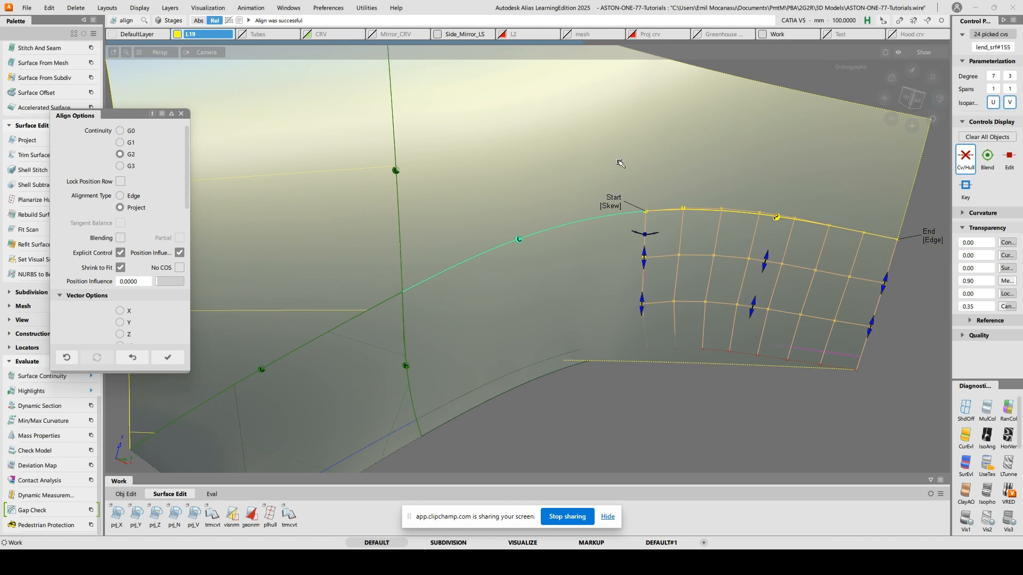
Trim the middle panel along the aligned edge of the rearward lower surface, keeping the region above it
key(t)
click(664, 151)
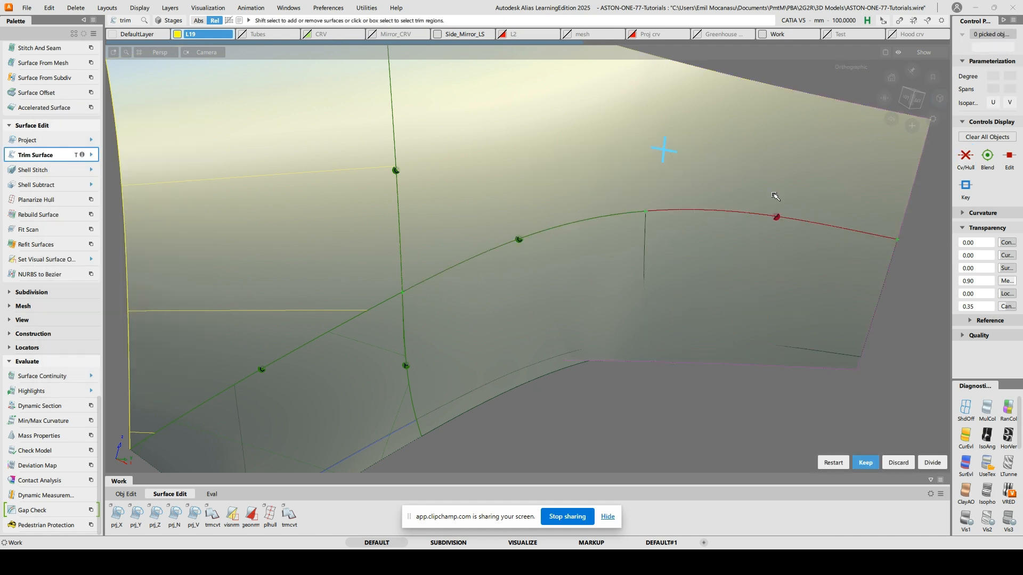
alt+shift+right_drag(596, 191, 552, 231)
alt+shift+middle_drag(551, 231, 607, 195)
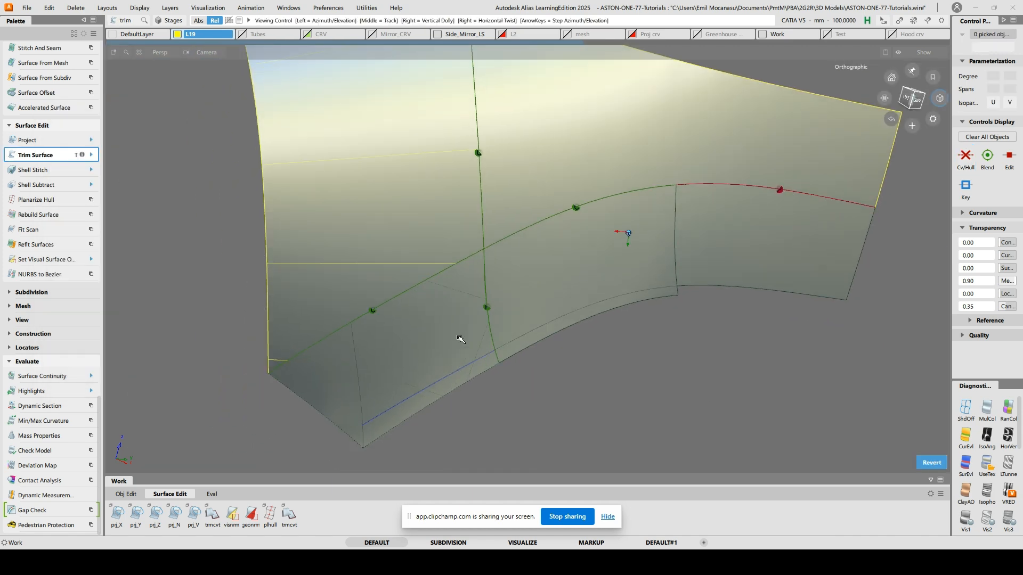
Delete the leftover curve on the lower surface and bring the trimmed front corner surface into the isolated working set
alt+shift+middle_drag(397, 393, 452, 329)
ctrl+shift+drag(452, 329, 422, 317)
click(470, 332)
alt+shift+drag(458, 345, 565, 278)
click(679, 226)
alt+shift+drag(681, 243, 703, 249)
key(Delete)
alt+shift+drag(626, 250, 605, 205)
alt+shift+middle_drag(604, 205, 597, 228)
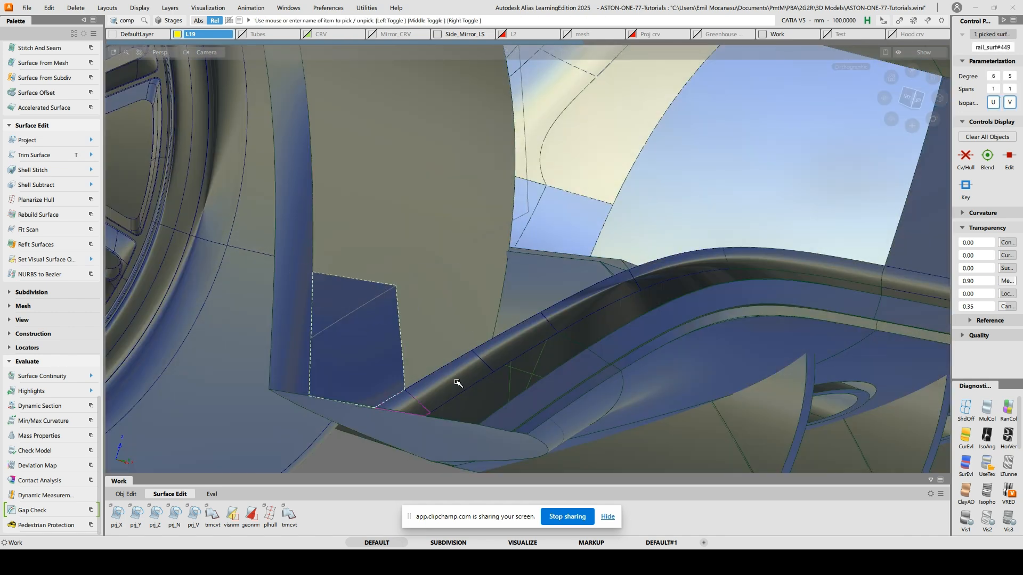
key(Delete)
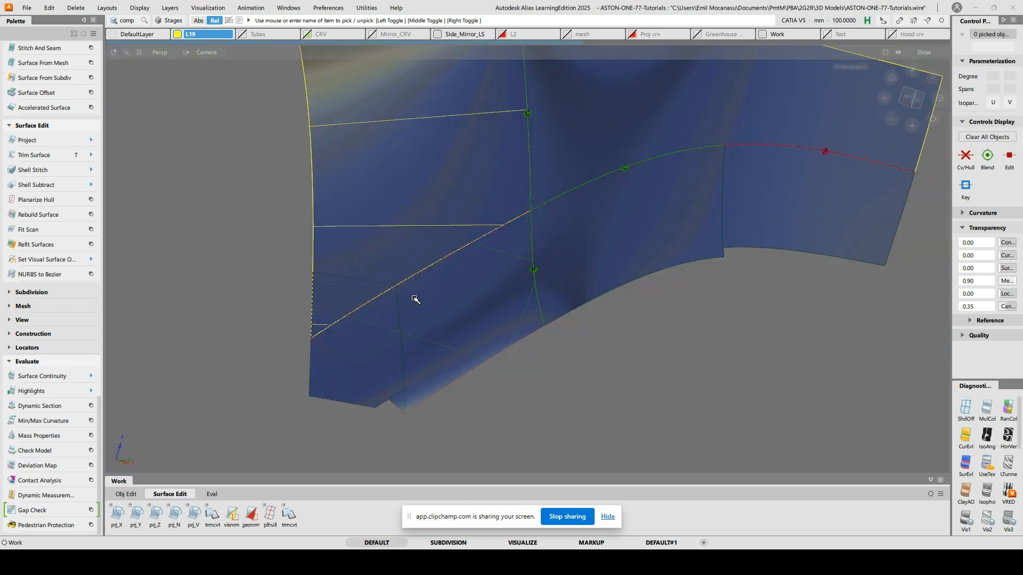
Untrim the lower front corner surface behind the wheel arch
alt+shift+drag(425, 377, 427, 317)
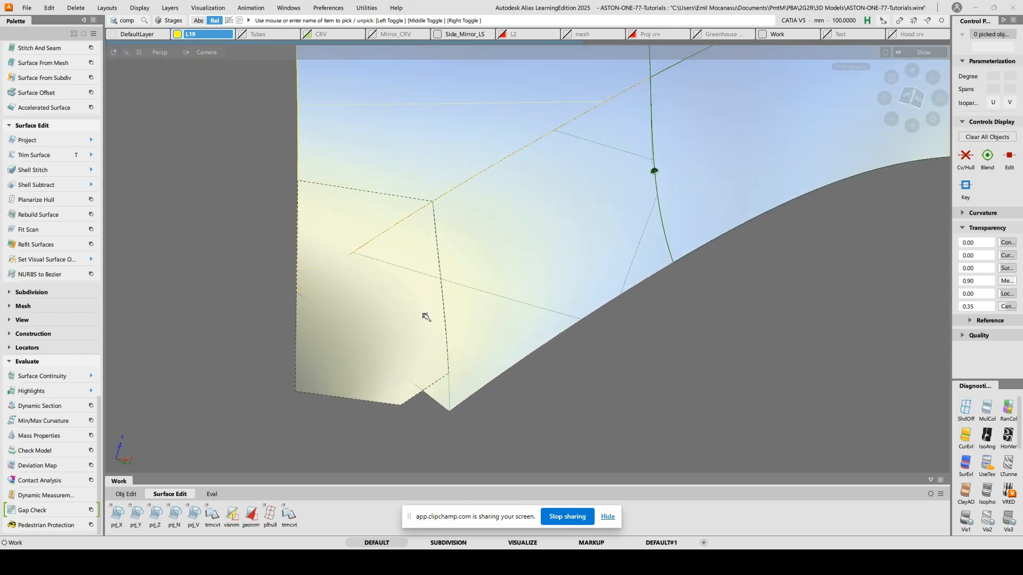
key(u)
click(379, 353)
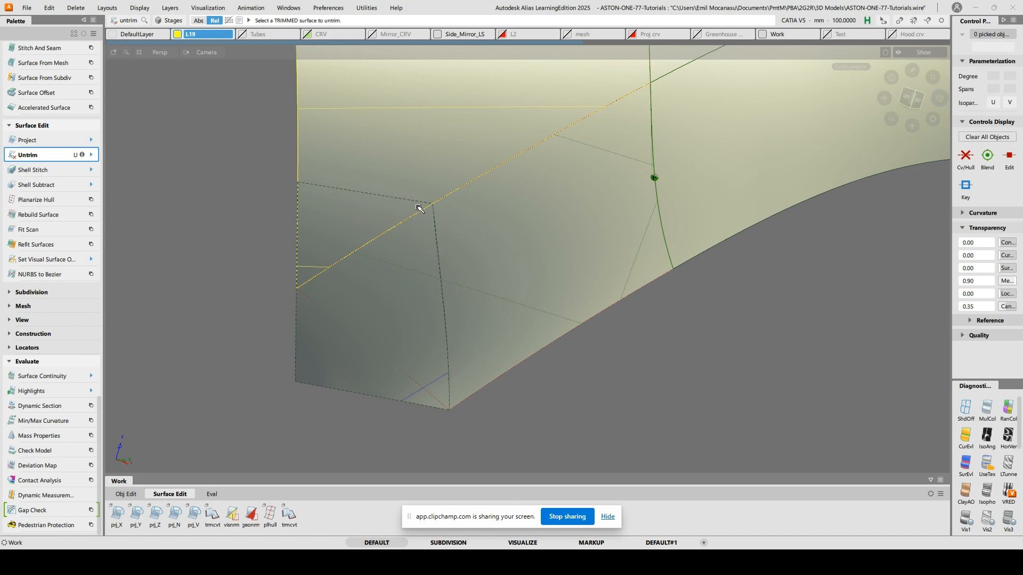
alt+shift+click(436, 224)
alt+shift+right_drag(475, 336, 481, 192)
alt+shift+middle_drag(463, 222, 557, 389)
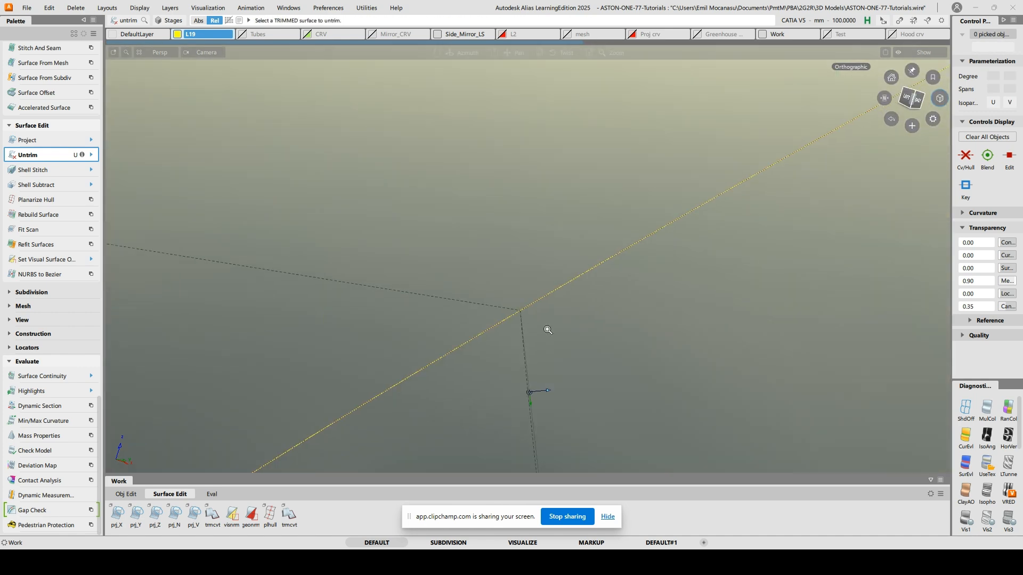
alt+shift+right_drag(545, 329, 540, 248)
click(904, 95)
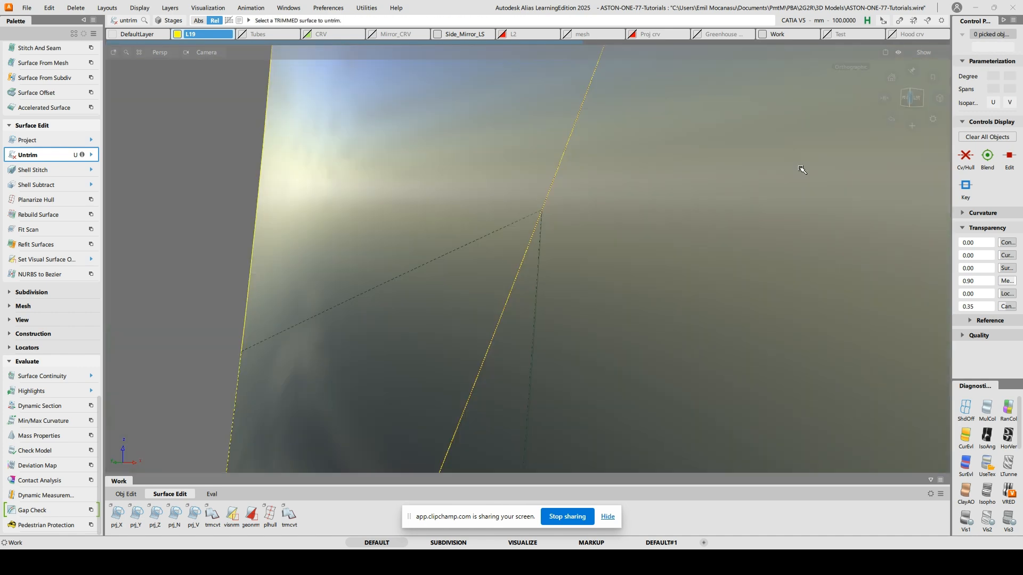
alt+shift+right_drag(801, 166, 679, 243)
alt+shift+right_drag(772, 280, 762, 245)
Query the corner surface's existing alignment and delete the old projected curve along its rear edge from the adjacent lower surface
key(q)
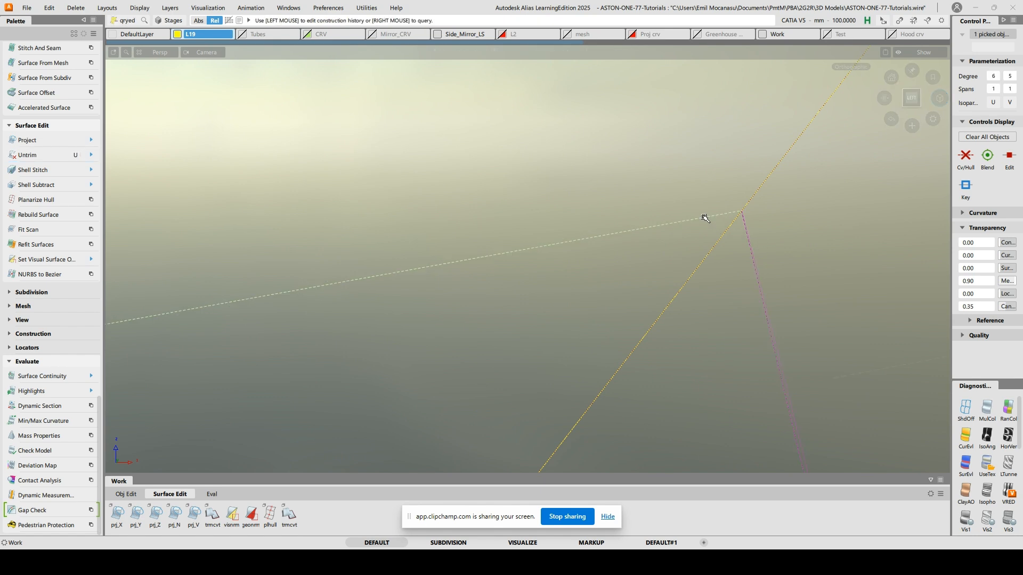
click(705, 218)
alt+shift+right_drag(742, 164, 701, 366)
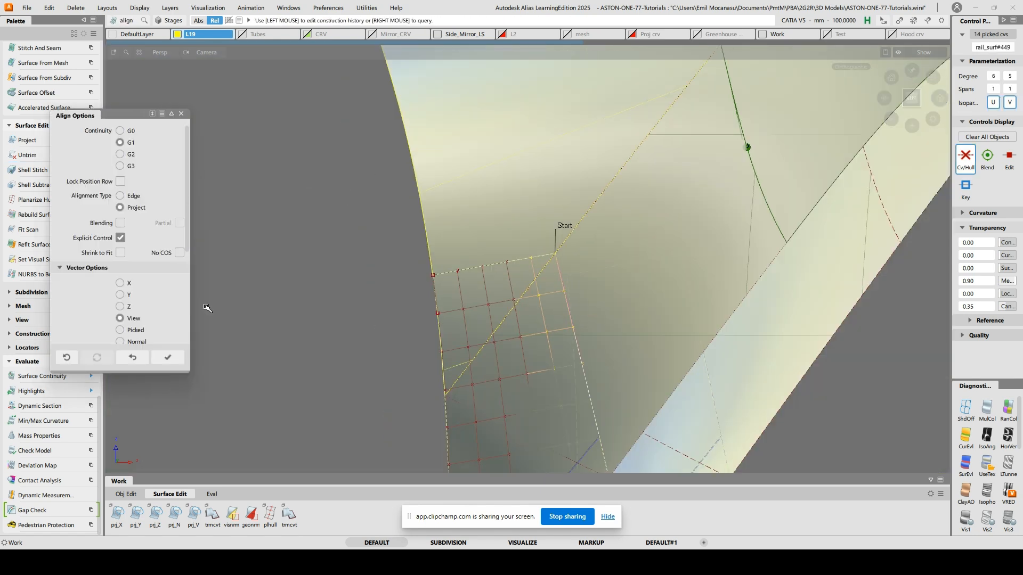
alt+shift+drag(606, 297, 549, 184)
ctrl+shift+right_drag(490, 247, 491, 269)
click(537, 244)
ctrl+shift+drag(527, 182, 527, 182)
ctrl+shift+drag(577, 268, 542, 259)
drag(564, 292, 630, 290)
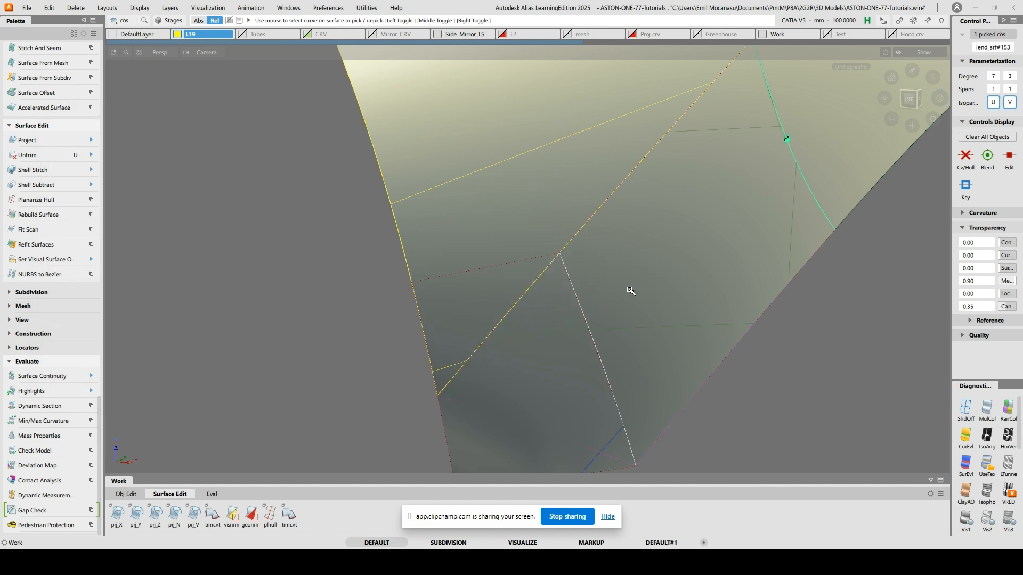
key(Delete)
Align the corner surface's rear edge to the adjacent lower surface with G1 continuity, Project type and the Normal vector option
alt+shift+drag(574, 308, 590, 281)
ctrl+shift+right_drag(590, 281, 554, 280)
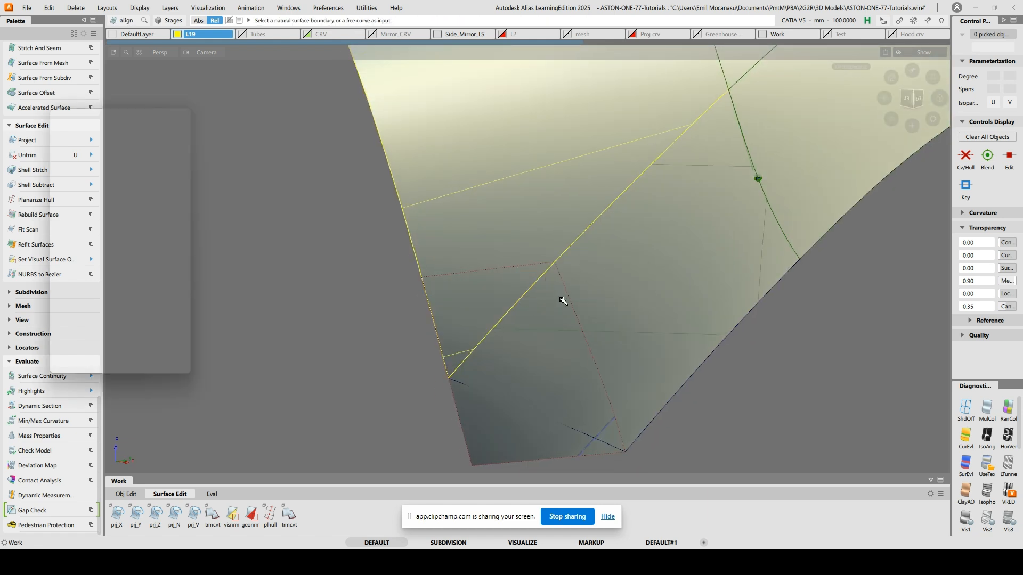
click(575, 315)
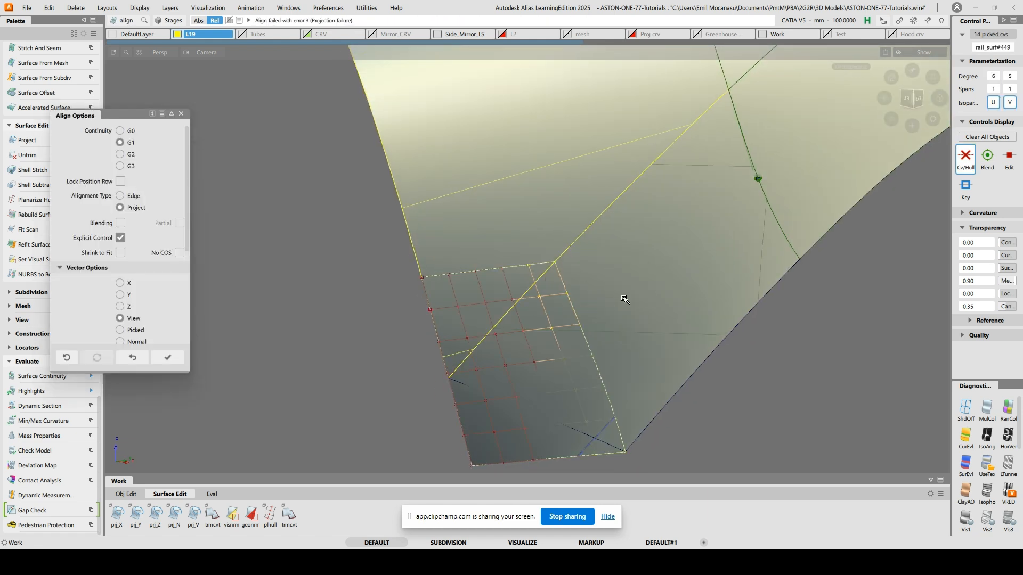
click(121, 340)
alt+shift+middle_drag(619, 322, 635, 283)
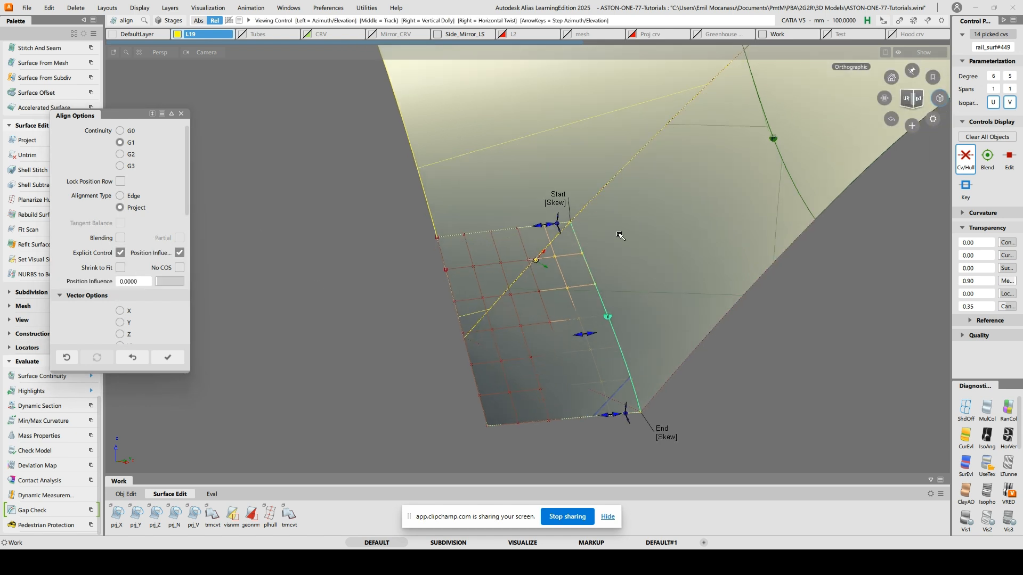
Align the corner surface's upper edge to the surface above with G2 continuity and Project type, removing its construction history
ctrl+shift+drag(436, 187, 442, 132)
ctrl+shift+middle_drag(506, 160, 472, 149)
click(487, 230)
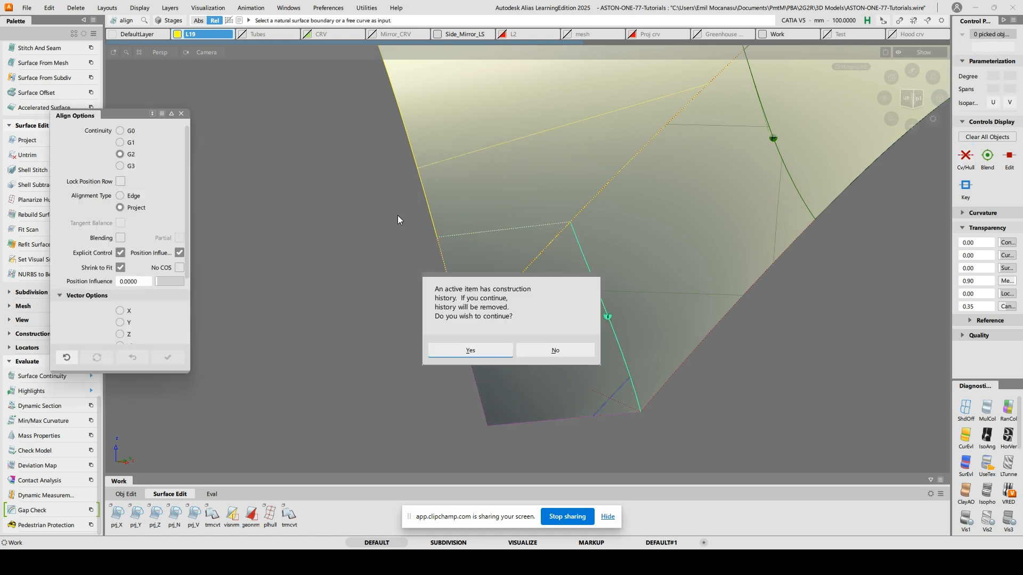
key(Return)
click(509, 199)
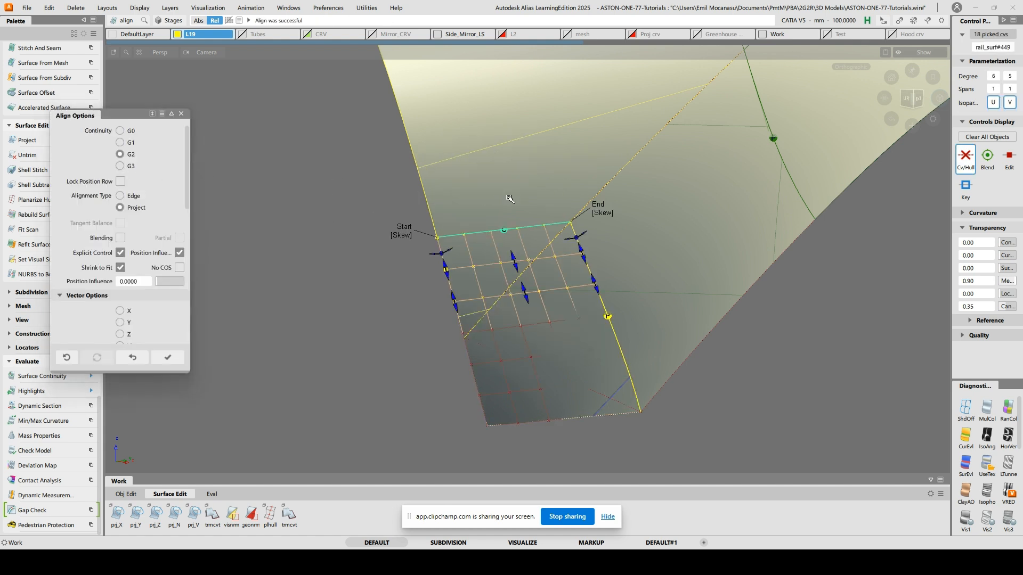
Try to trim the adjacent lower surface along the corner surface's rear edge, keeping the rearward region
alt+shift+drag(628, 224, 655, 262)
key(t)
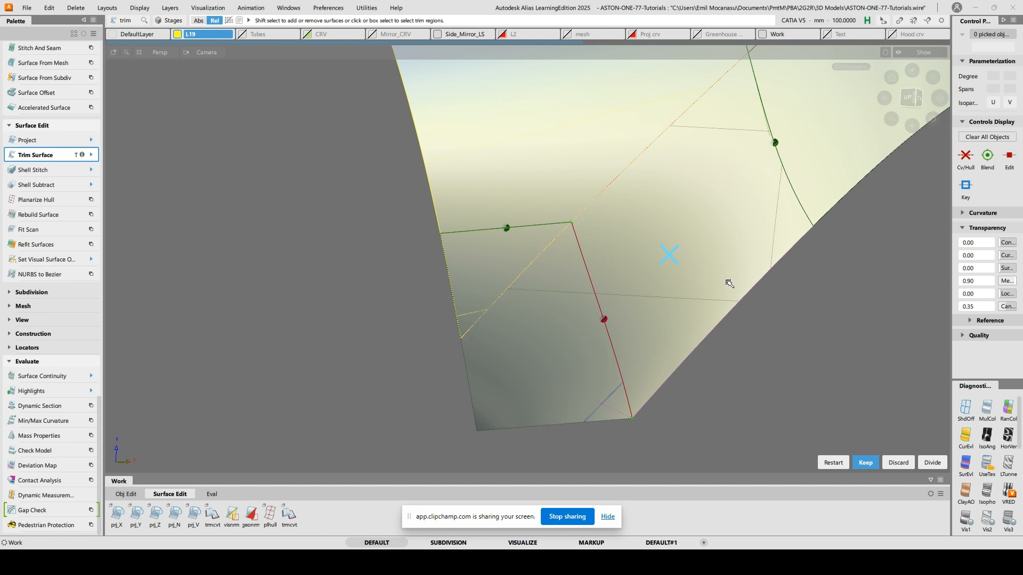
key(space)
alt+shift+drag(659, 226, 582, 228)
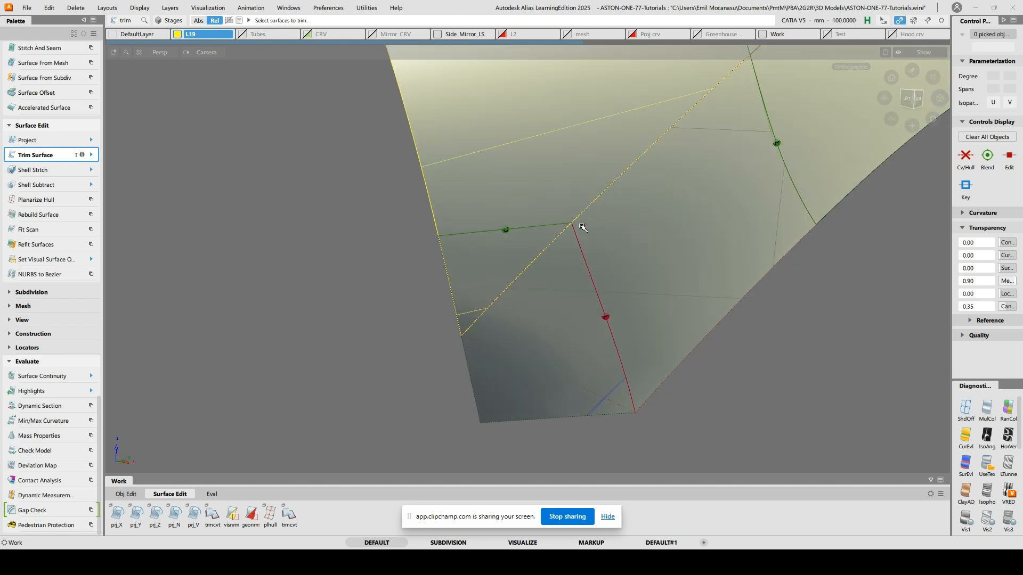
Realign the corner surface's rear edge to the adjacent lower surface with G1 continuity and Project type, removing its construction history
ctrl+shift+drag(639, 212, 591, 263)
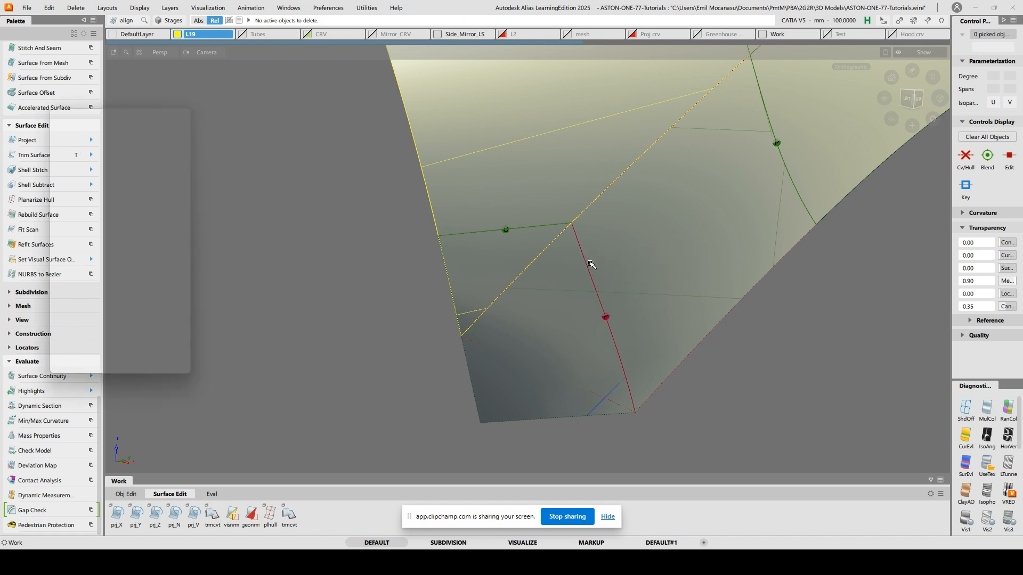
ctrl+shift+drag(651, 228, 607, 229)
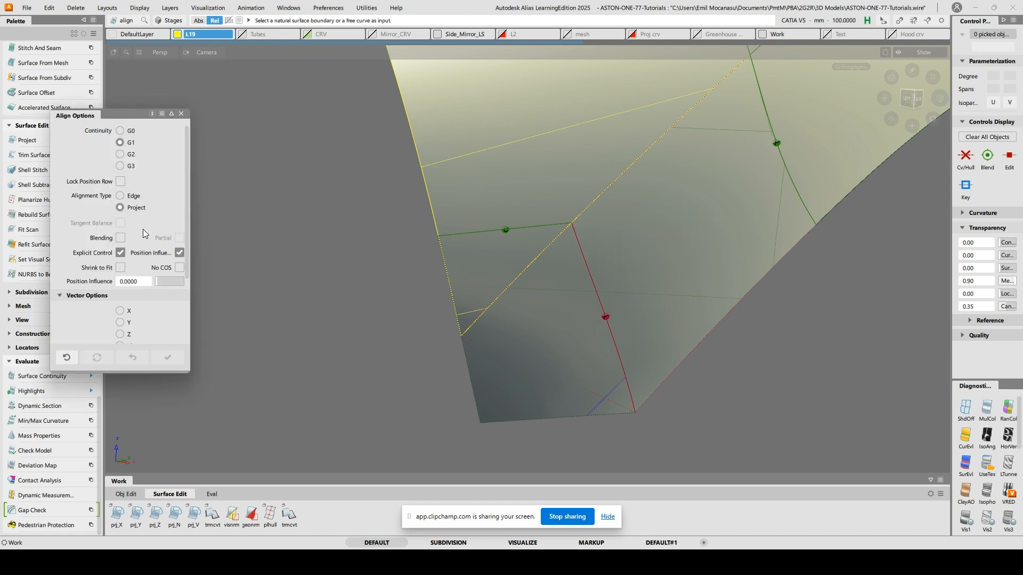
click(595, 282)
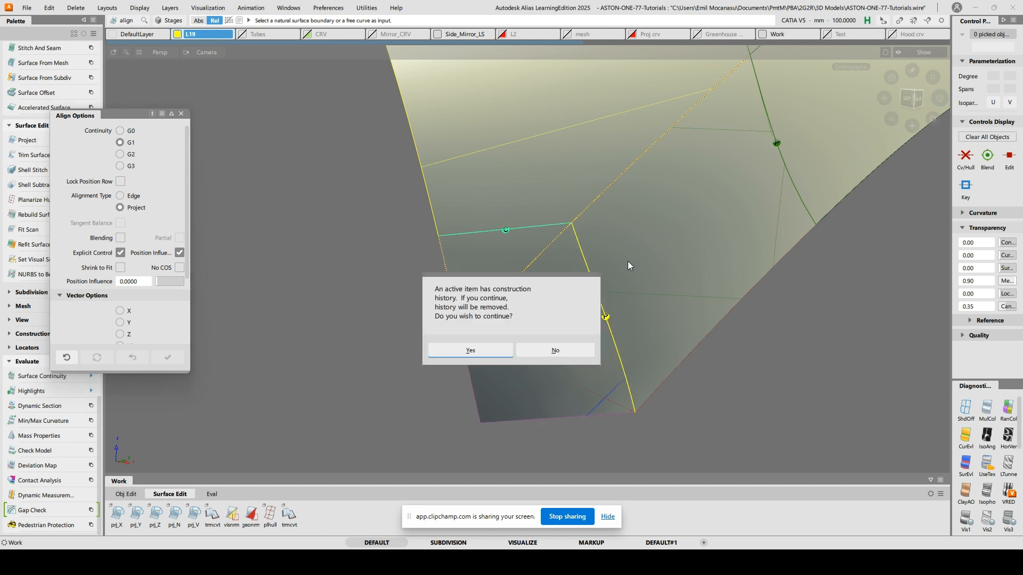
key(Return)
ctrl+shift+drag(642, 280, 645, 259)
Delete the old curve along the corner surface's rear edge and trim the adjacent lower surface there, keeping the rearward region
key(t)
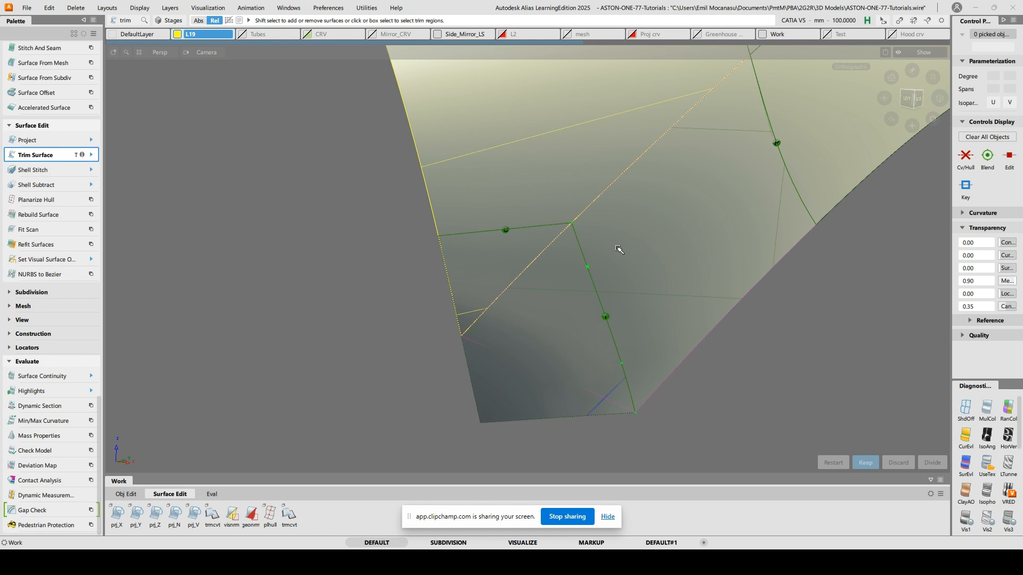
ctrl+shift+drag(625, 226, 584, 216)
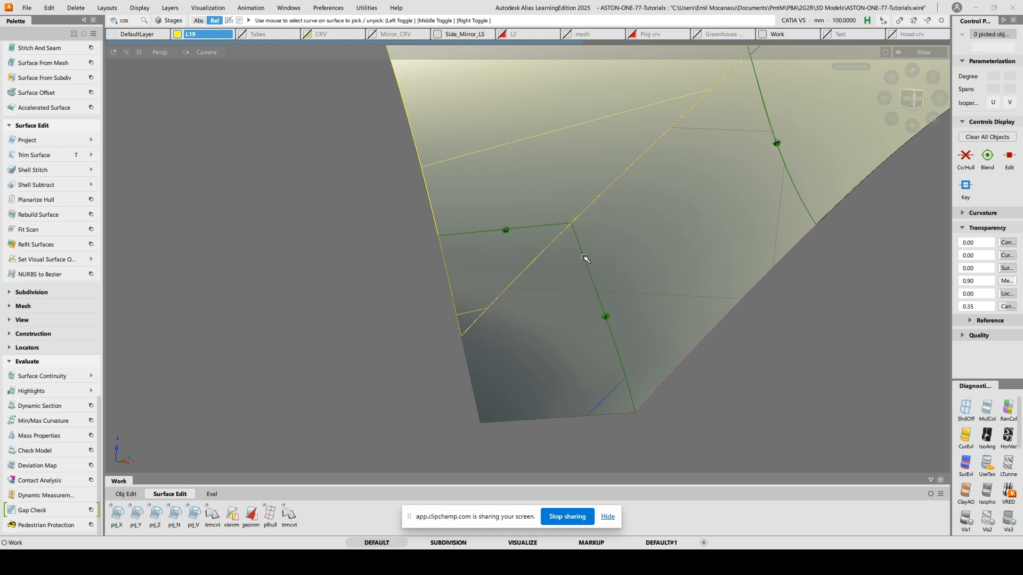
click(586, 258)
click(635, 280)
key(Delete)
key(Return)
key(t)
click(698, 251)
key(space)
Remove the leftover curve on surface that crosses the bottom tip of the corner surface
alt+shift+drag(662, 303, 692, 282)
ctrl+shift+drag(585, 376, 549, 367)
drag(549, 366, 647, 419)
click(647, 419)
Bring the curved flange surfaces along the panels' lower edge into the isolated working set
alt+shift+drag(654, 273, 630, 283)
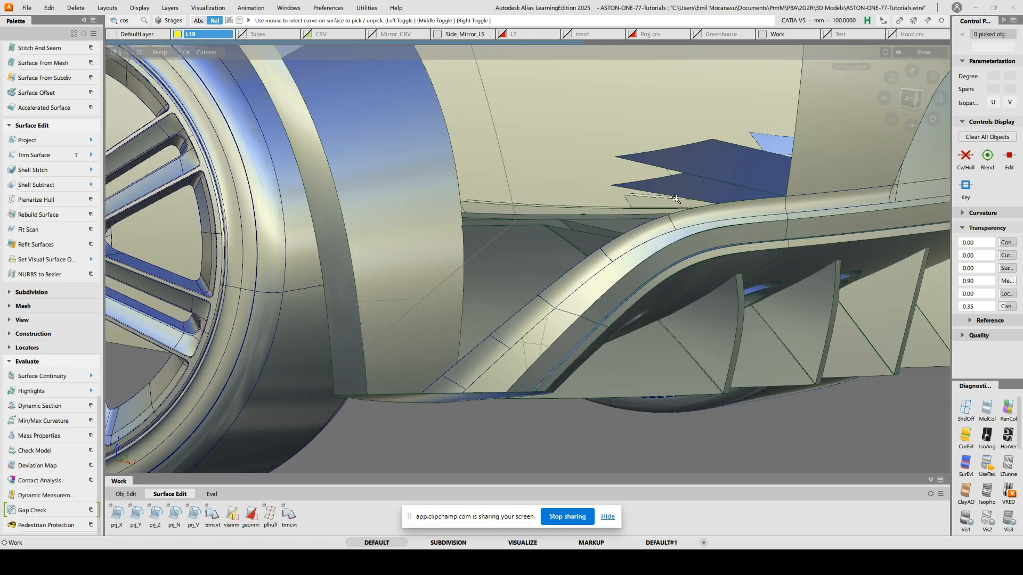
ctrl+shift+drag(643, 211, 618, 234)
click(649, 235)
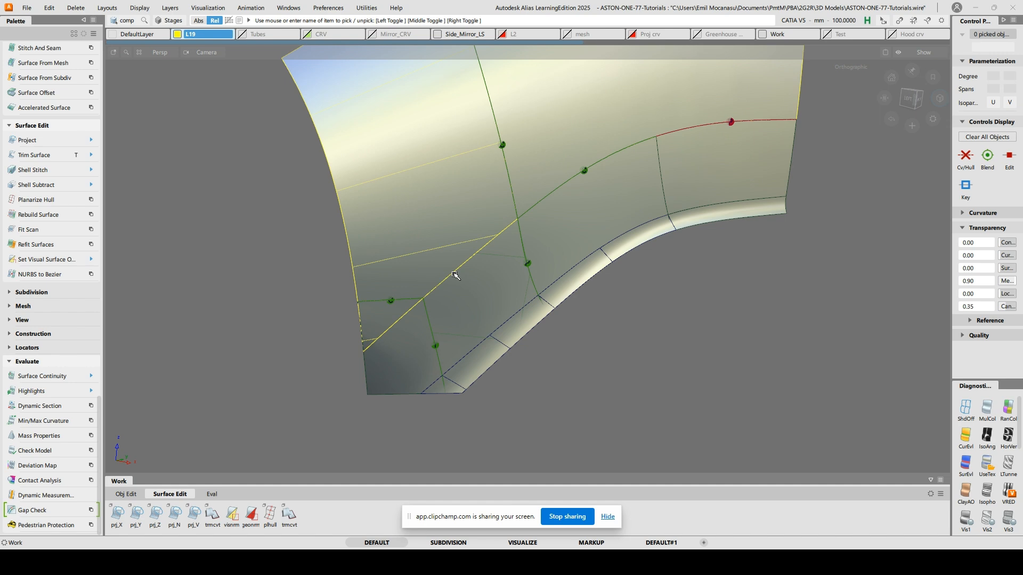
Align the upper edges of the first two flange pieces to the lower panels with G2 continuity and Project type
alt+shift+right_drag(516, 420, 526, 278)
alt+shift+drag(526, 277, 470, 331)
alt+shift+middle_drag(469, 330, 527, 214)
ctrl+shift+right_drag(528, 240, 477, 233)
click(464, 330)
click(418, 265)
click(559, 247)
click(499, 224)
Align the upper edges of the next three flange pieces to the lower panels with G2 continuity and Project type
alt+shift+middle_drag(555, 140, 588, 248)
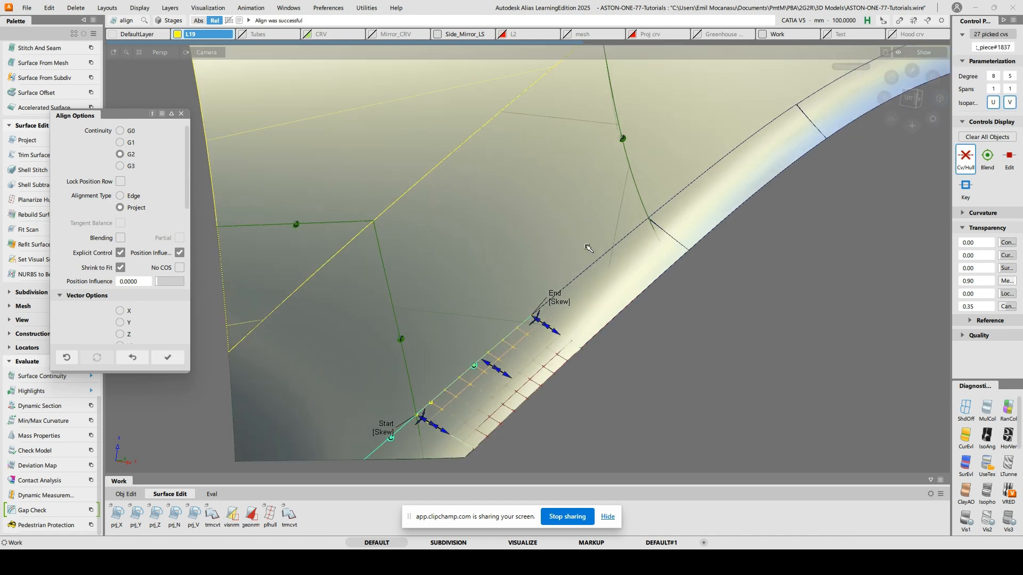
click(598, 264)
click(571, 210)
alt+shift+middle_drag(585, 168, 476, 249)
click(636, 223)
click(607, 171)
click(757, 147)
click(730, 109)
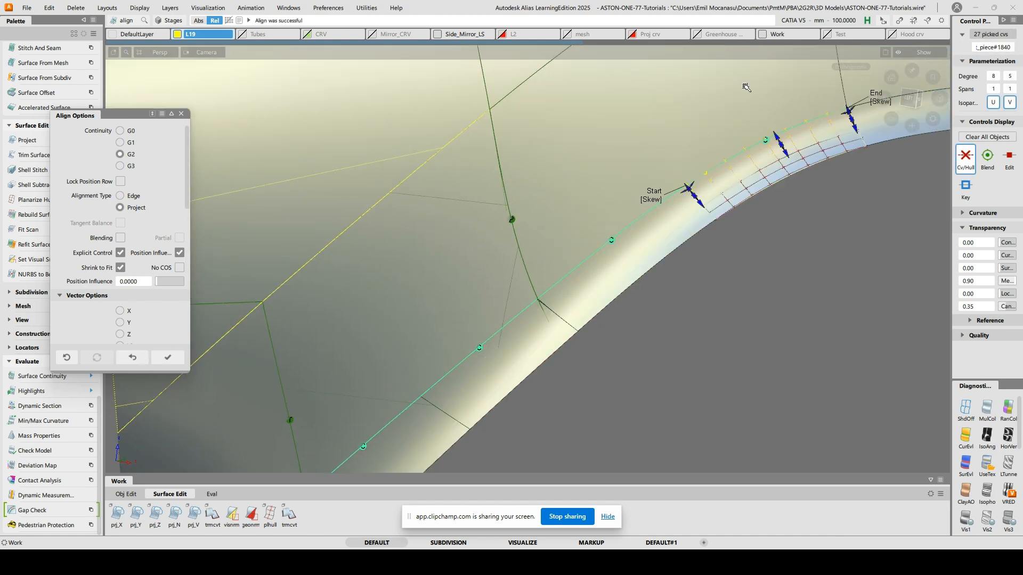
Align the rearmost flange piece's upper edge to the lower panel above it
alt+shift+middle_drag(819, 81, 642, 209)
click(738, 219)
click(736, 185)
click(731, 222)
alt+shift+drag(735, 163, 728, 215)
Trim the lower panel along the flange's upper edge, keeping the region above it
key(t)
click(575, 226)
click(576, 225)
mouse_move(566, 283)
alt+shift+mouse_down()
mouse_move(741, 283)
mouse_move(785, 272)
alt+shift+mouse_up()
Turn off diagnostic shading and examine the joints between the flange pieces and the panels above
ctrl+shift+drag(503, 310, 554, 307)
alt+shift+drag(565, 306, 598, 301)
alt+shift+right_drag(598, 301, 452, 262)
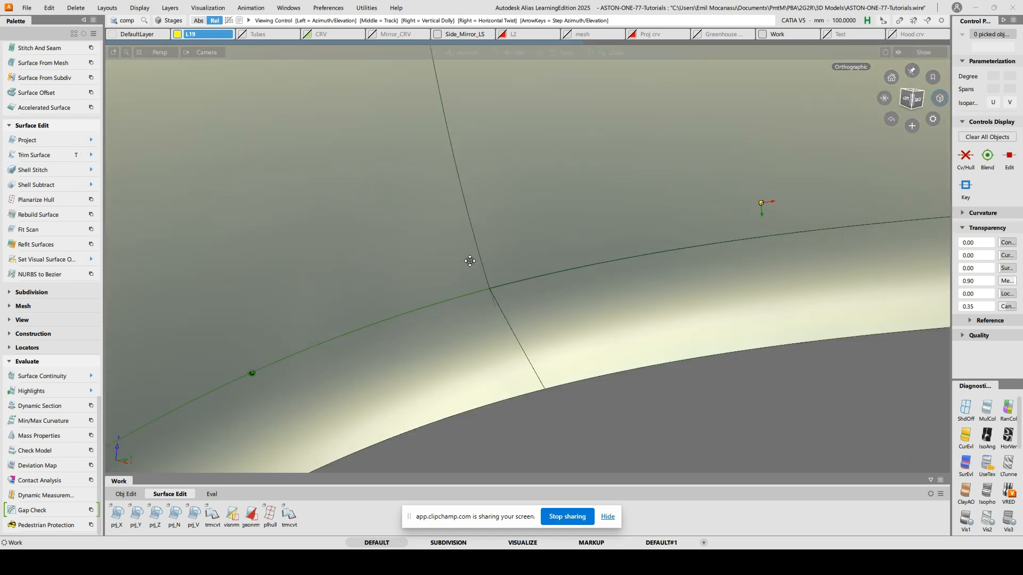
alt+shift+middle_drag(452, 263, 719, 93)
alt+shift+drag(438, 386, 512, 373)
click(961, 407)
alt+shift+middle_drag(483, 356, 721, 201)
alt+shift+drag(588, 210, 623, 147)
alt+shift+middle_drag(636, 136, 585, 222)
Align the flange piece's forward end to the neighbouring piece with G2 continuity, Edge type and position influence 0
key(q)
click(609, 303)
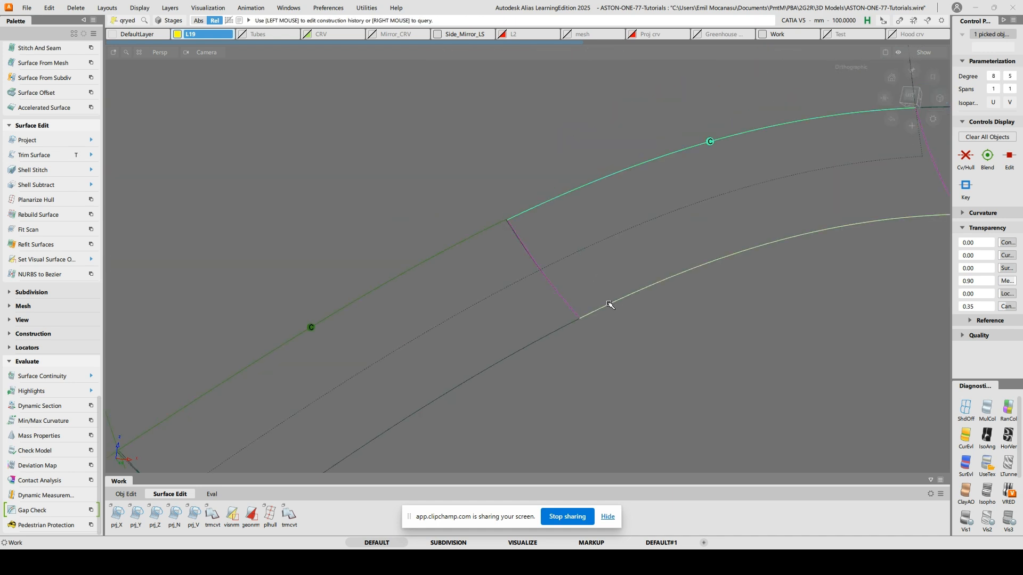
click(140, 357)
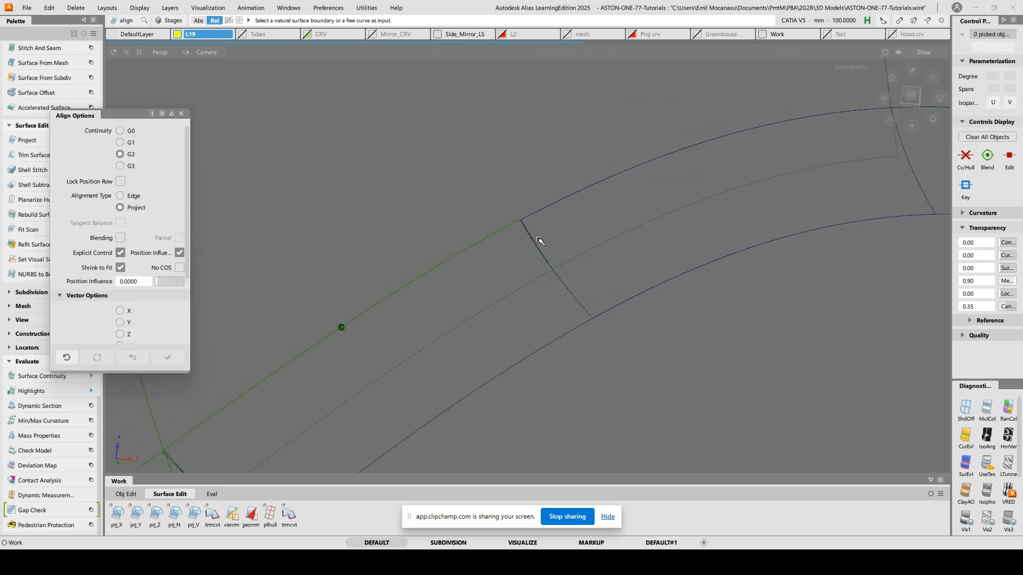
click(121, 196)
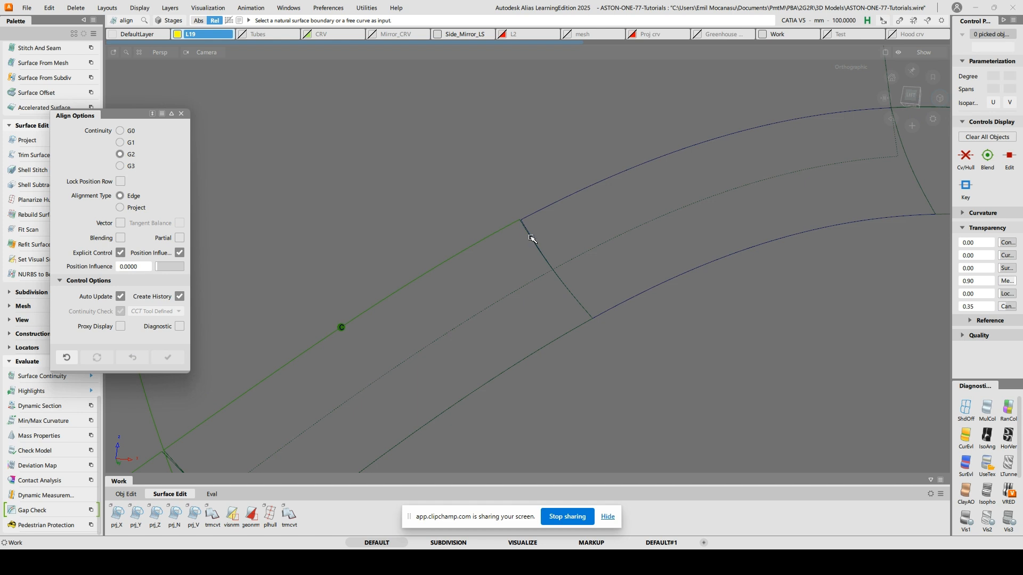
click(531, 237)
click(562, 244)
click(532, 239)
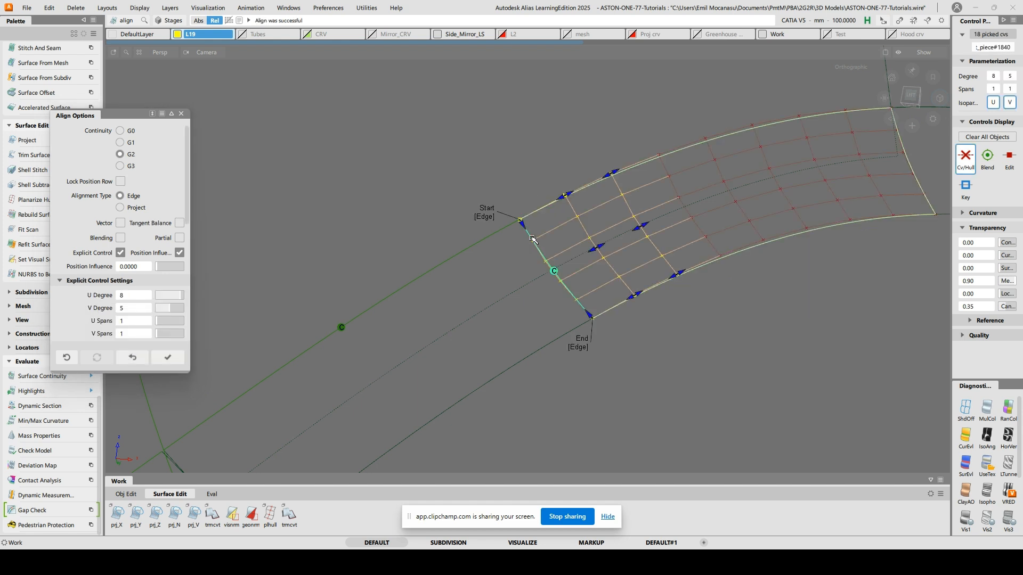
Display the CVs at the mismatched flange joint and move the forward piece's corner CV onto the neighbouring piece's corner
alt+shift+middle_drag(532, 239, 705, 158)
alt+shift+right_drag(704, 158, 794, 137)
alt+shift+right_drag(464, 274, 427, 244)
alt+shift+middle_drag(427, 245, 486, 222)
ctrl+shift+drag(475, 248, 476, 224)
alt+shift+right_drag(536, 215, 391, 276)
alt+shift+middle_drag(390, 276, 465, 237)
ctrl+shift+click(480, 233)
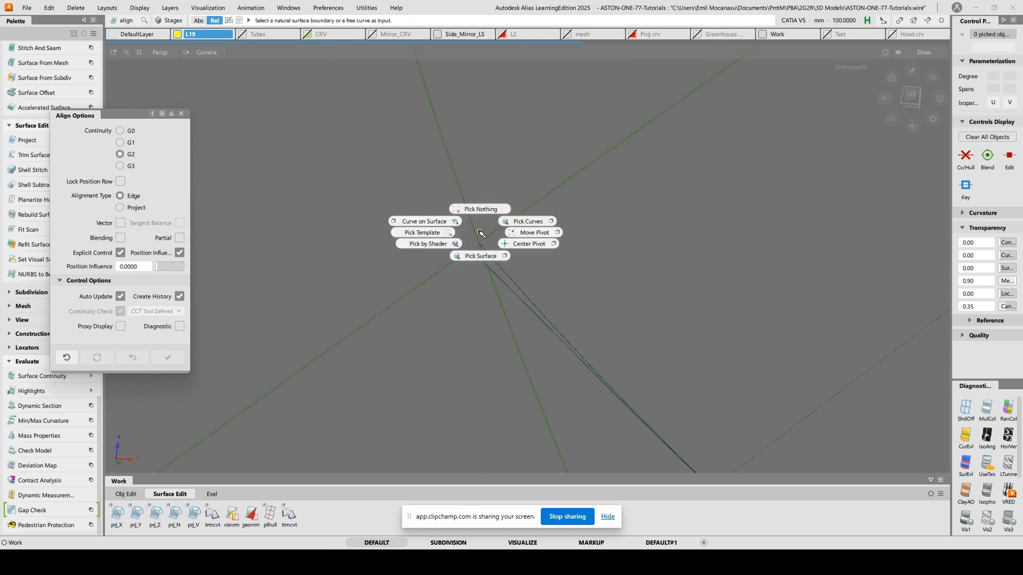
click(485, 256)
click(504, 272)
ctrl+shift+right_drag(572, 257, 596, 246)
ctrl+shift+drag(539, 272, 549, 222)
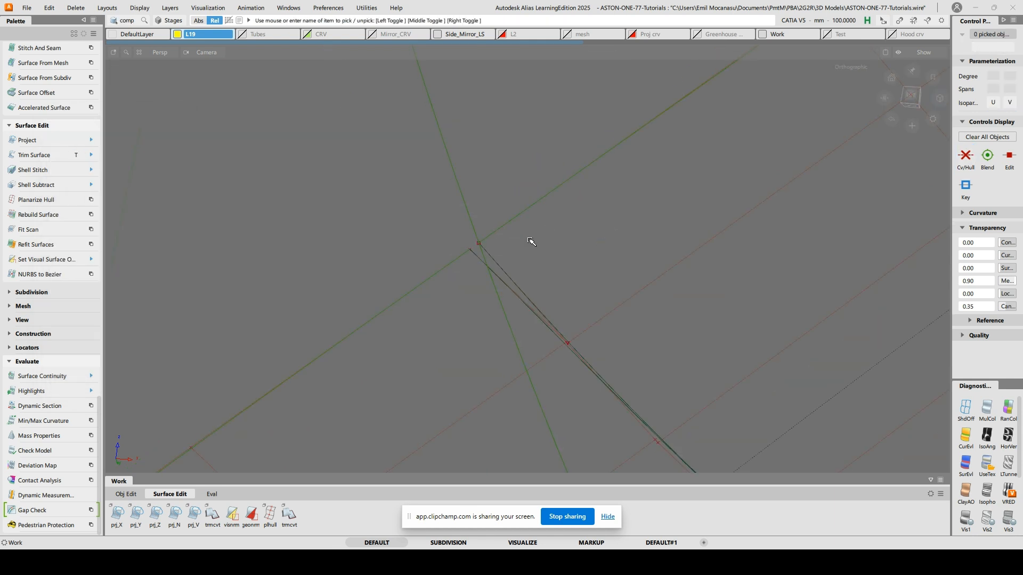
click(473, 252)
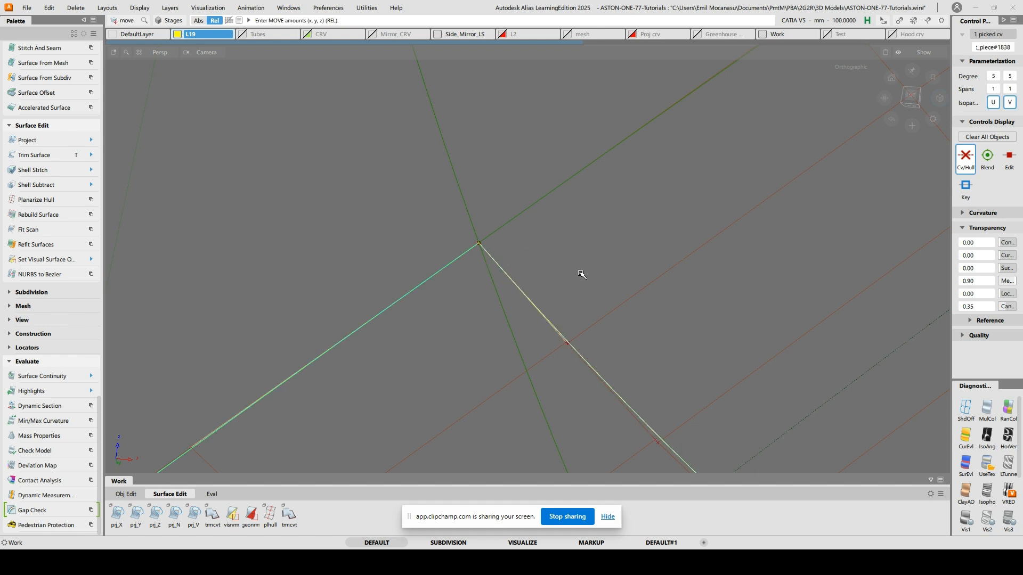
Recall the alignment of the next flange piece and align its upper edge to the panel above with G2 continuity, Project type
ctrl+shift+drag(573, 277, 597, 234)
alt+shift+right_drag(641, 183, 525, 437)
alt+shift+middle_drag(525, 437, 647, 293)
alt+shift+middle_drag(578, 228, 343, 494)
alt+shift+middle_drag(535, 272, 431, 316)
alt+shift+right_drag(715, 351, 618, 347)
key(q)
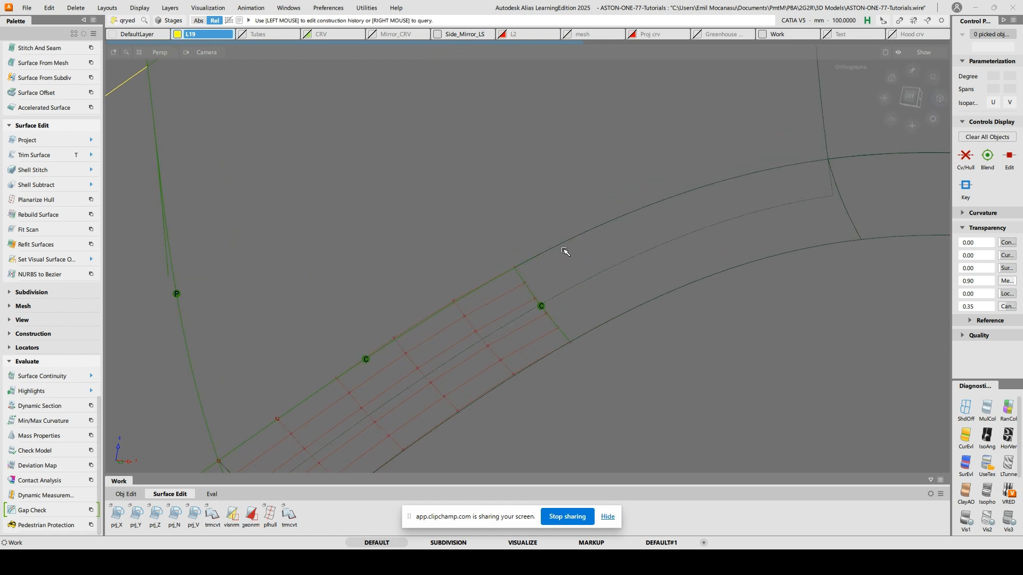
click(566, 243)
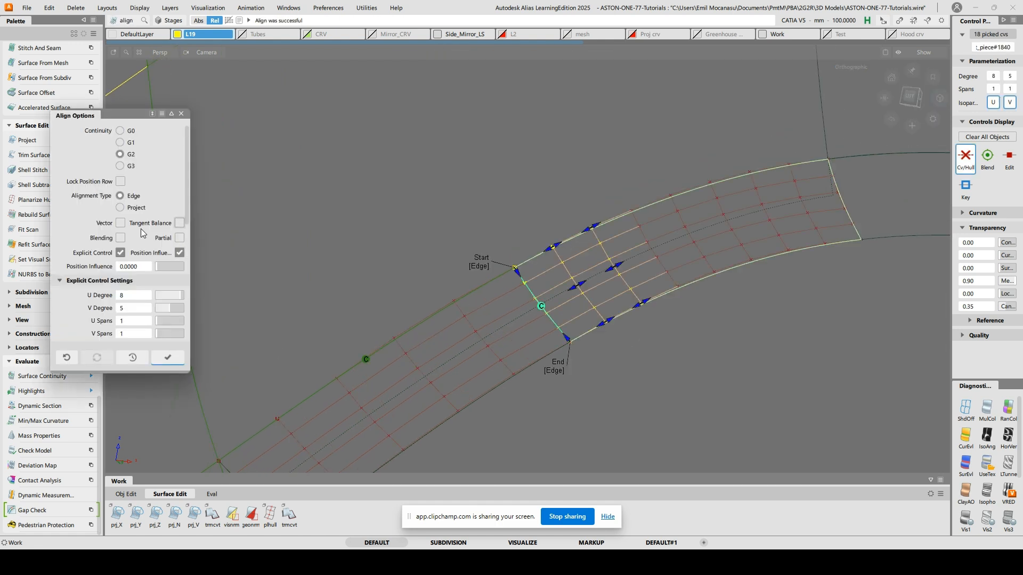
click(167, 357)
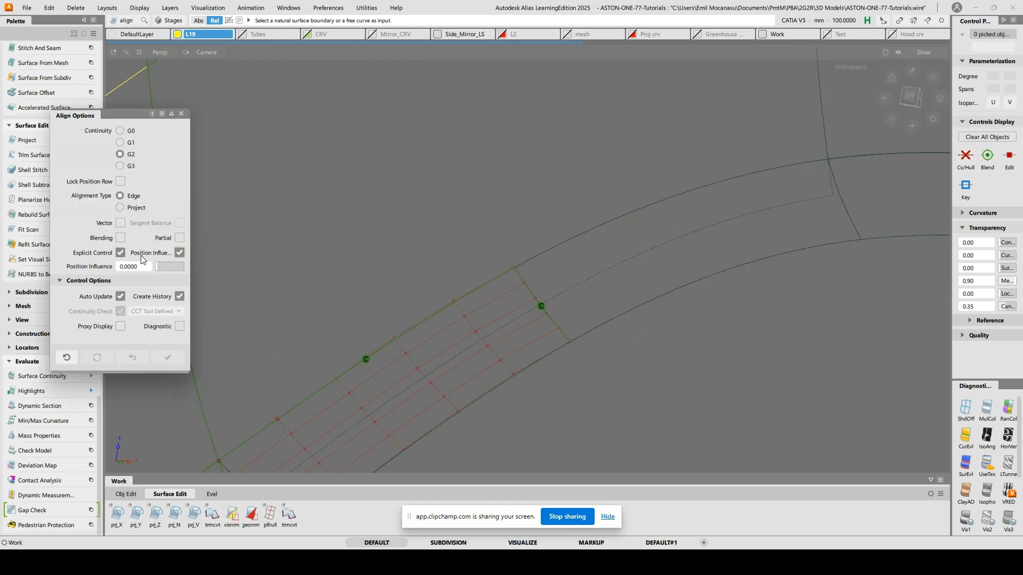
click(121, 208)
click(603, 224)
key(Return)
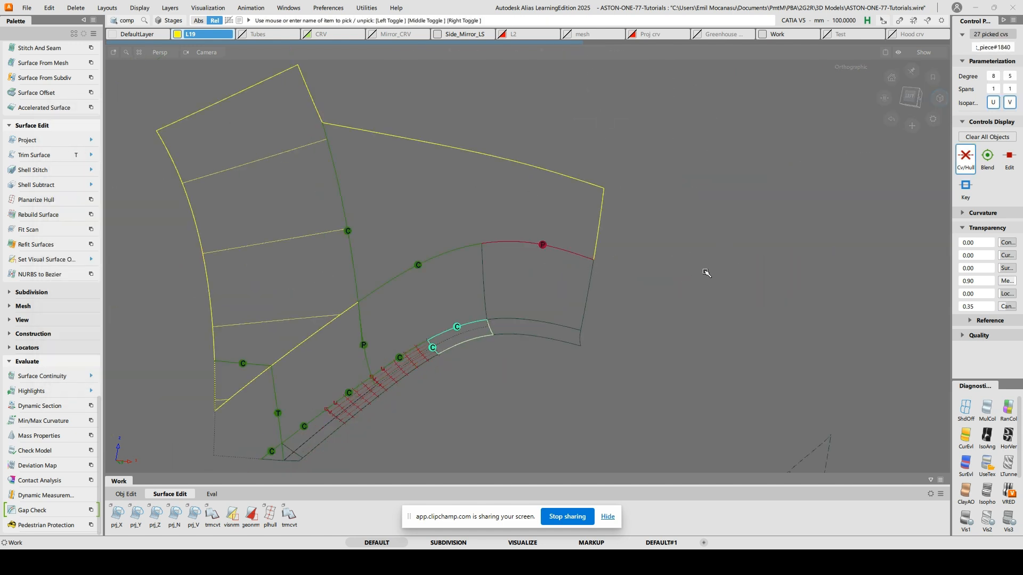
Retrim the lower panels along the realigned flange's upper edge, keeping the regions above it
alt+shift+drag(705, 272, 672, 274)
click(483, 288)
key(t)
click(366, 311)
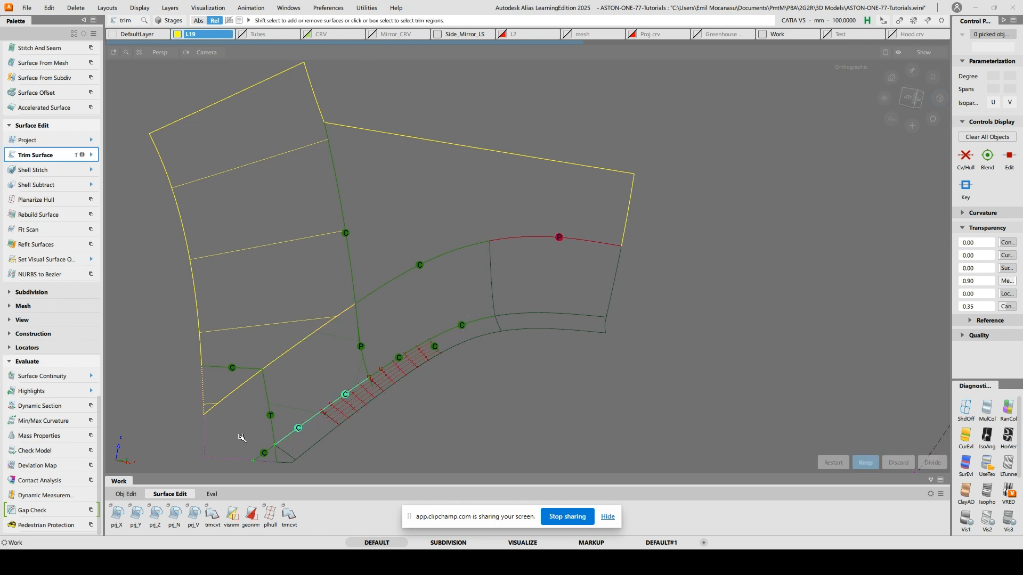
Turn on texture shading and trim the upper wheel-arch panel along the lower panels' edges, keeping the region above them
click(990, 464)
alt+shift+drag(620, 273, 580, 267)
ctrl+shift+right_drag(433, 244, 482, 267)
alt+shift+drag(481, 265, 446, 280)
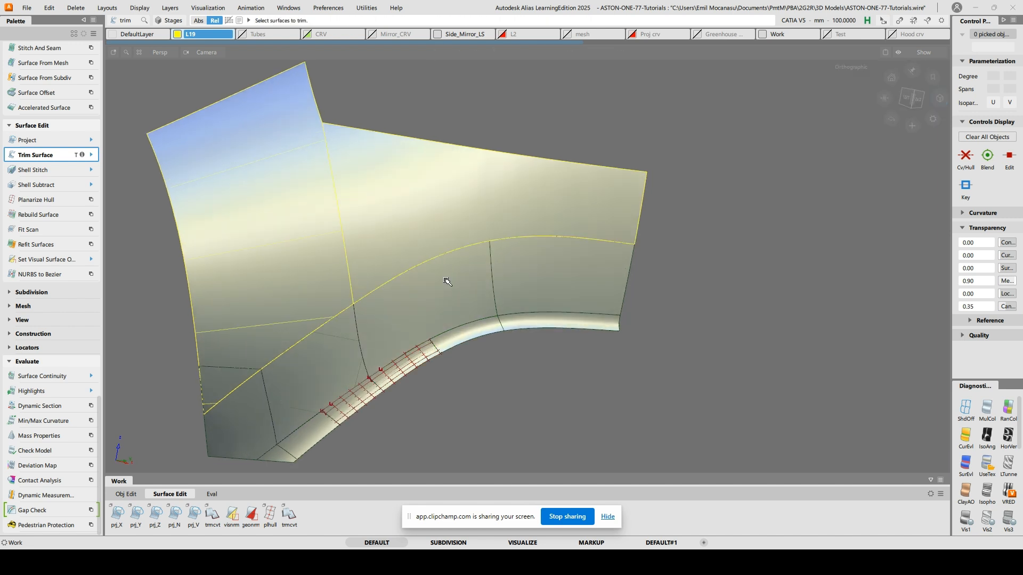
alt+shift+right_drag(464, 180, 341, 298)
alt+shift+drag(341, 298, 318, 325)
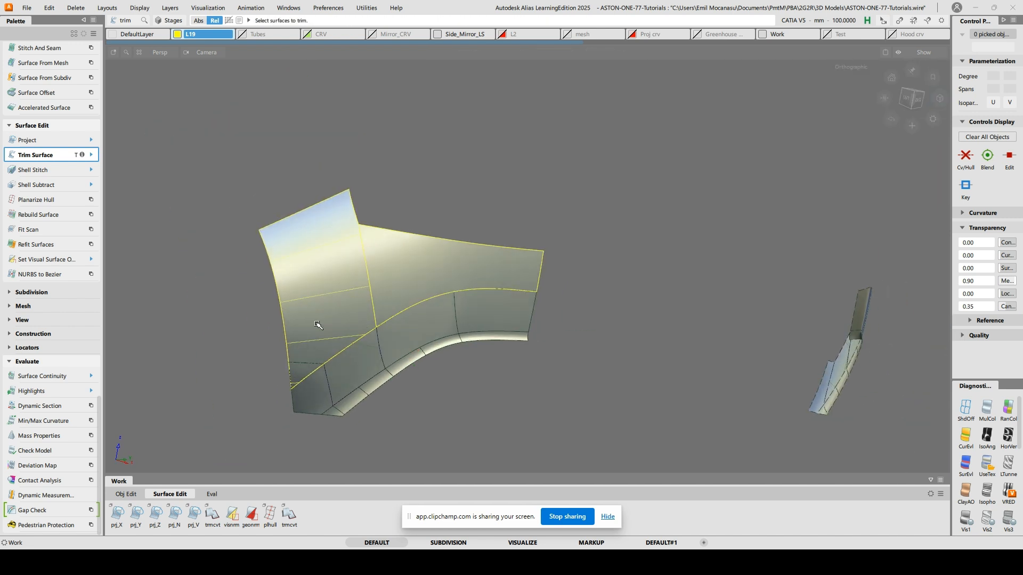
click(319, 321)
click(318, 321)
click(931, 462)
Turn on isoangle shading and examine the stripe flow across the trimmed side panels and the flange
mouse_move(458, 257)
alt+shift+mouse_down()
mouse_move(410, 266)
mouse_move(448, 252)
alt+shift+mouse_up()
click(984, 437)
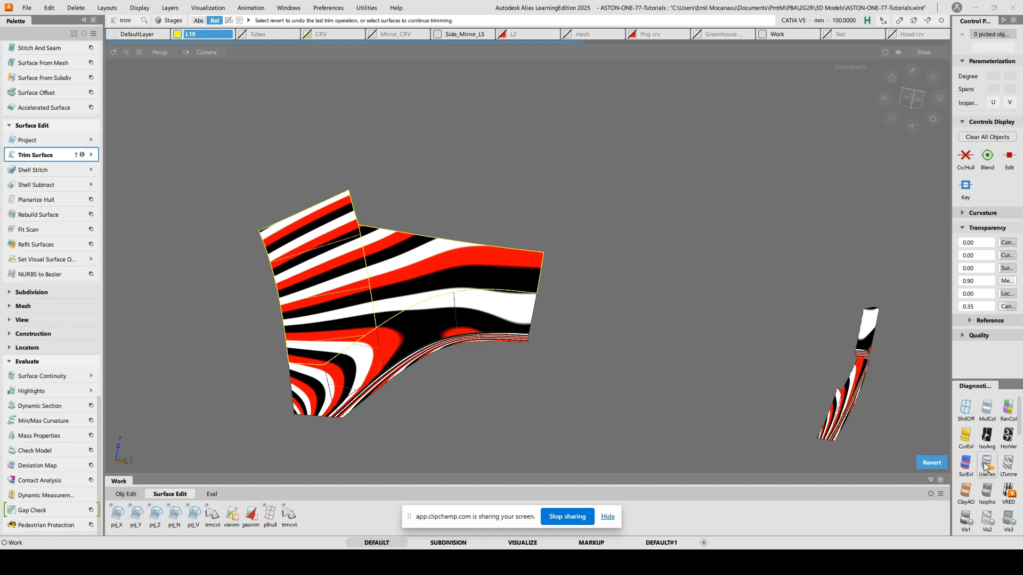
alt+shift+drag(514, 308, 559, 277)
alt+shift+right_drag(559, 276, 591, 253)
alt+shift+drag(591, 253, 554, 214)
alt+shift+middle_drag(408, 229, 593, 236)
alt+shift+drag(593, 237, 602, 324)
alt+shift+right_drag(602, 324, 528, 312)
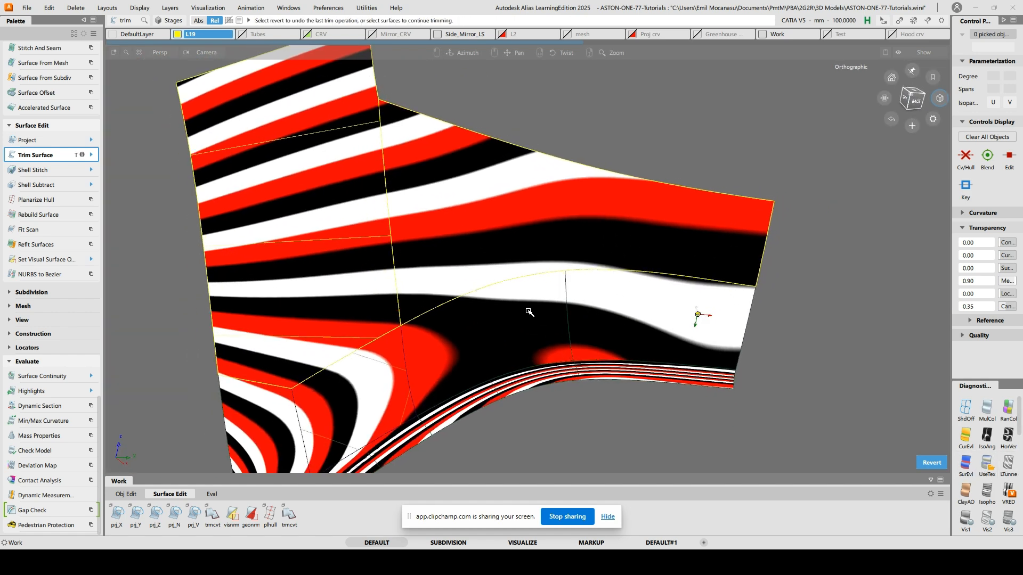
Switch back to texture shading, show the whole car and examine reflections over the rear quarter and the shoulder below the side window
click(985, 467)
alt+shift+right_drag(661, 298, 577, 257)
alt+shift+drag(578, 258, 613, 241)
key(alt+v)
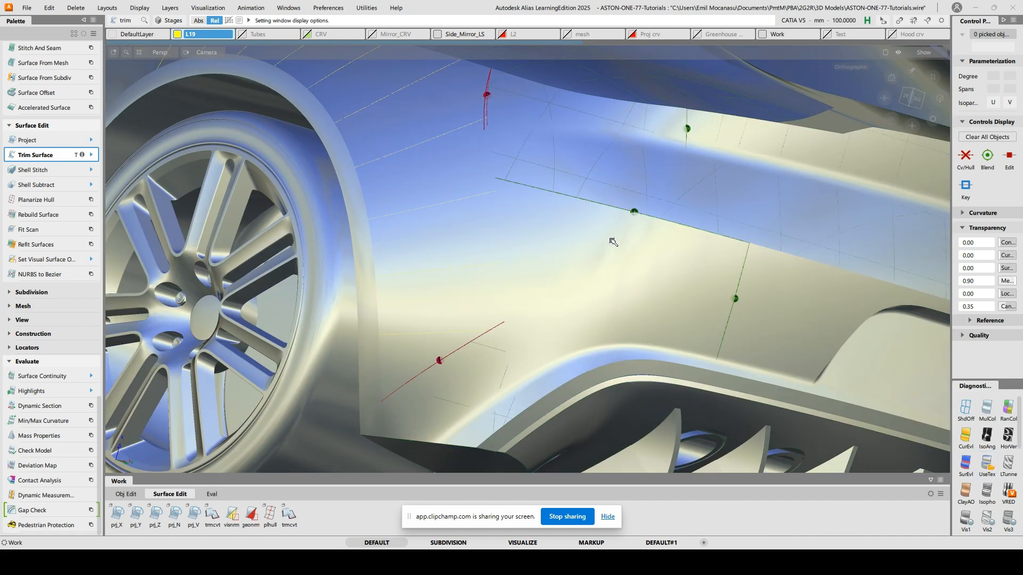
alt+shift+drag(526, 228, 714, 290)
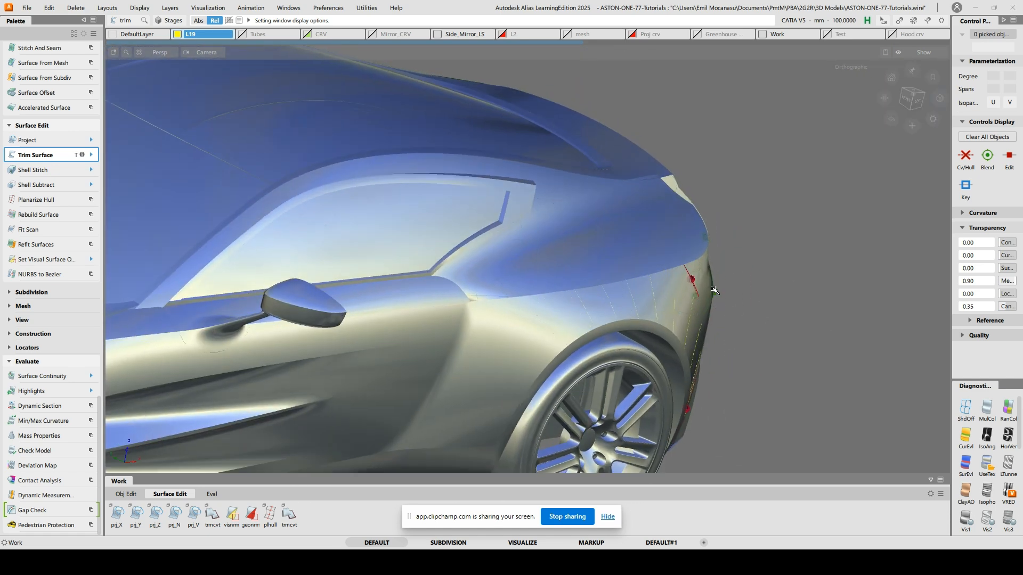
ctrl+shift+right_drag(751, 294, 757, 298)
mouse_move(708, 313)
alt+shift+mouse_down()
mouse_move(678, 366)
mouse_move(559, 350)
mouse_move(663, 262)
mouse_move(629, 299)
mouse_move(691, 379)
alt+shift+mouse_up()
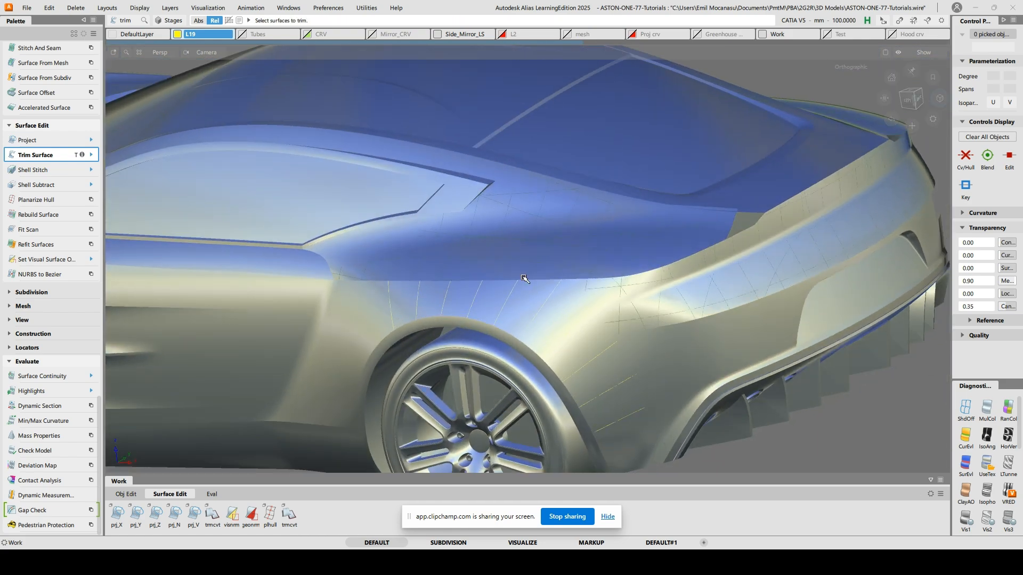
alt+shift+drag(814, 325, 1017, 458)
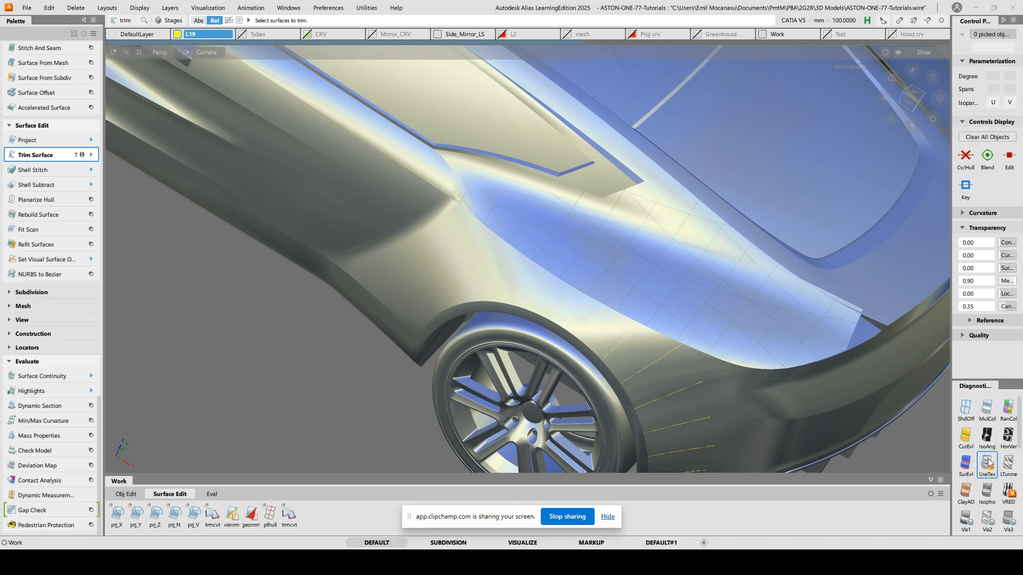
alt+shift+drag(855, 381, 715, 288)
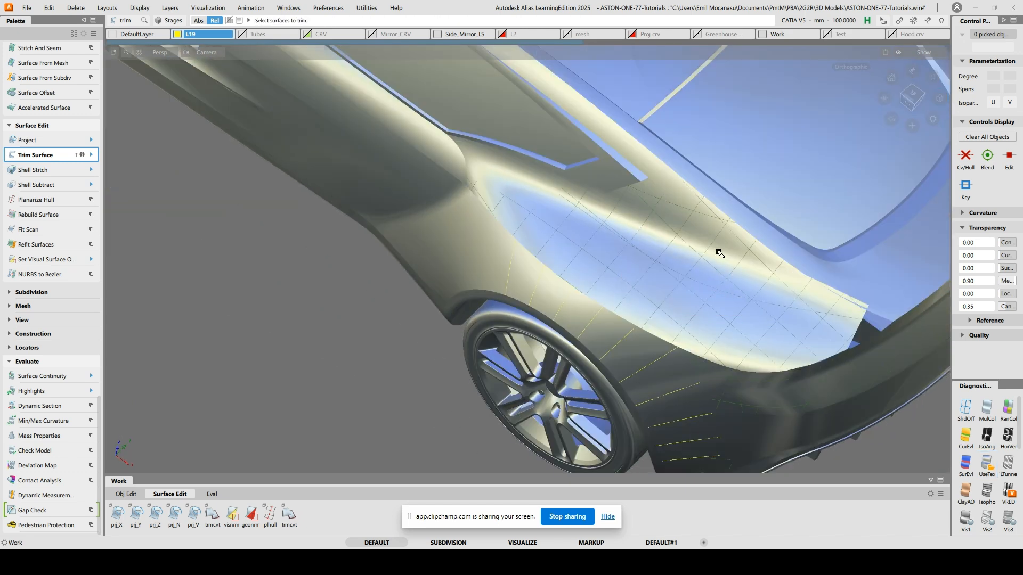
alt+shift+drag(714, 253, 621, 343)
alt+shift+drag(752, 308, 767, 288)
alt+shift+right_drag(634, 253, 689, 249)
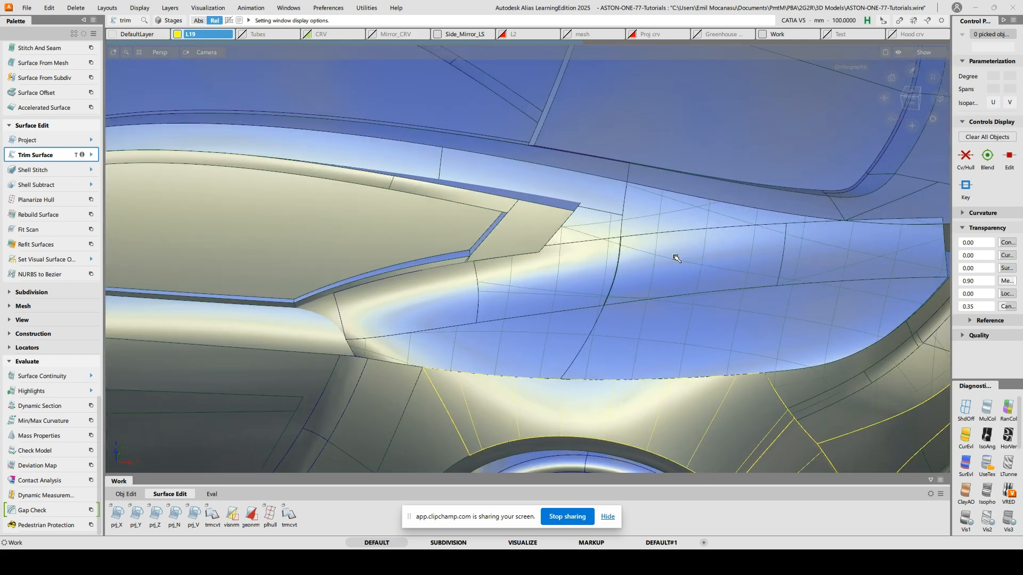
Query the surface fillet above the rear wheel arch and examine its settings and its pieces along the shoulder
key(q)
click(679, 260)
alt+shift+drag(717, 251, 599, 237)
alt+shift+drag(618, 356, 593, 253)
alt+shift+middle_drag(462, 267, 647, 280)
alt+shift+drag(646, 281, 721, 306)
alt+shift+middle_drag(746, 299, 586, 291)
mouse_move(550, 345)
alt+shift+mouse_down()
mouse_move(542, 295)
mouse_move(554, 347)
alt+shift+mouse_up()
alt+shift+middle_drag(751, 303, 538, 301)
alt+shift+middle_drag(367, 274, 626, 270)
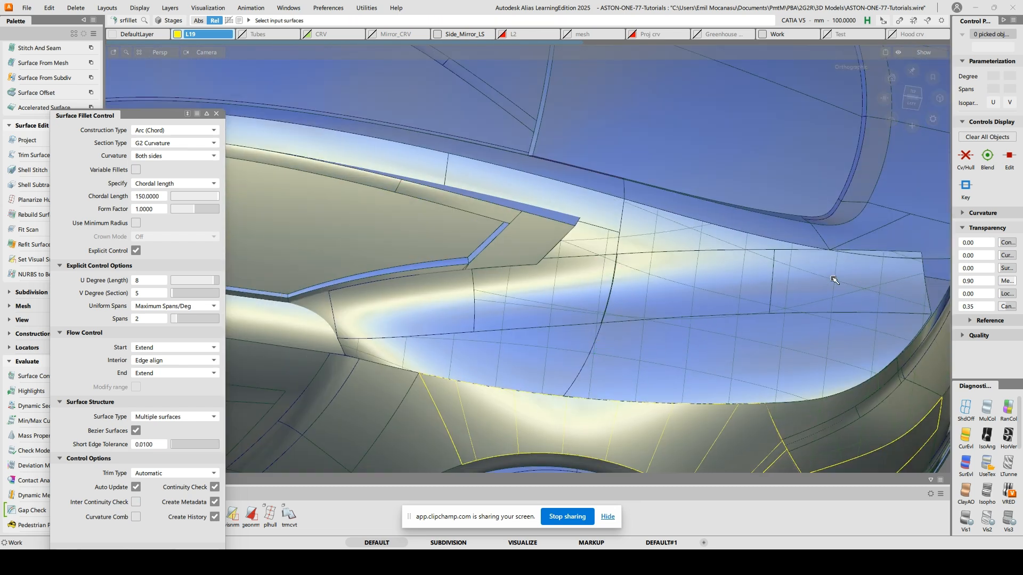
Pick the shoulder fillet surfaces, hide the pieces behind the front one and inspect the front piece's edges
ctrl+shift+drag(527, 290, 532, 301)
click(532, 300)
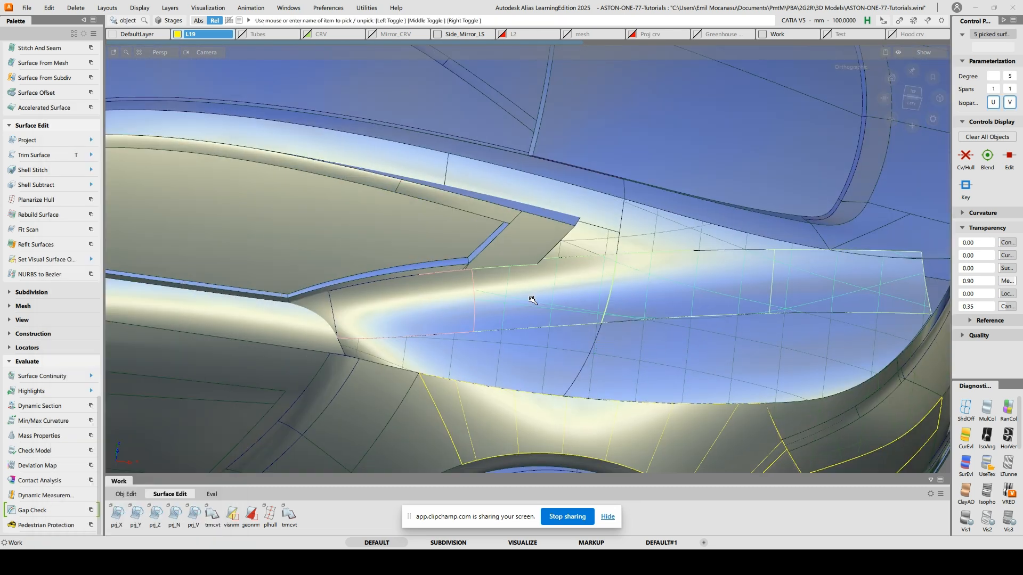
alt+shift+drag(367, 302, 497, 315)
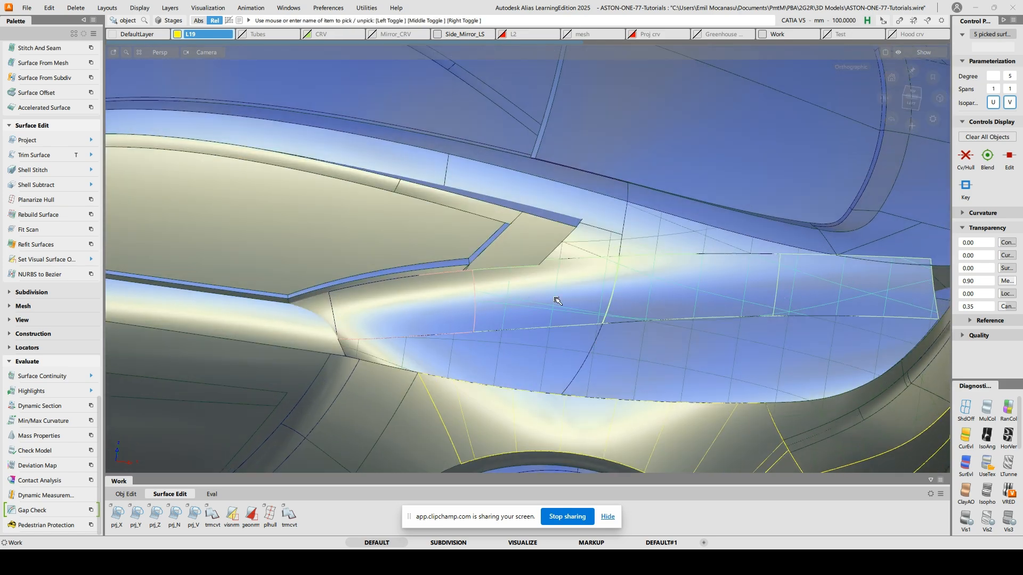
key(Delete)
ctrl+shift+drag(361, 293, 404, 336)
click(322, 314)
alt+shift+right_drag(404, 335, 340, 252)
alt+shift+middle_drag(340, 251, 577, 250)
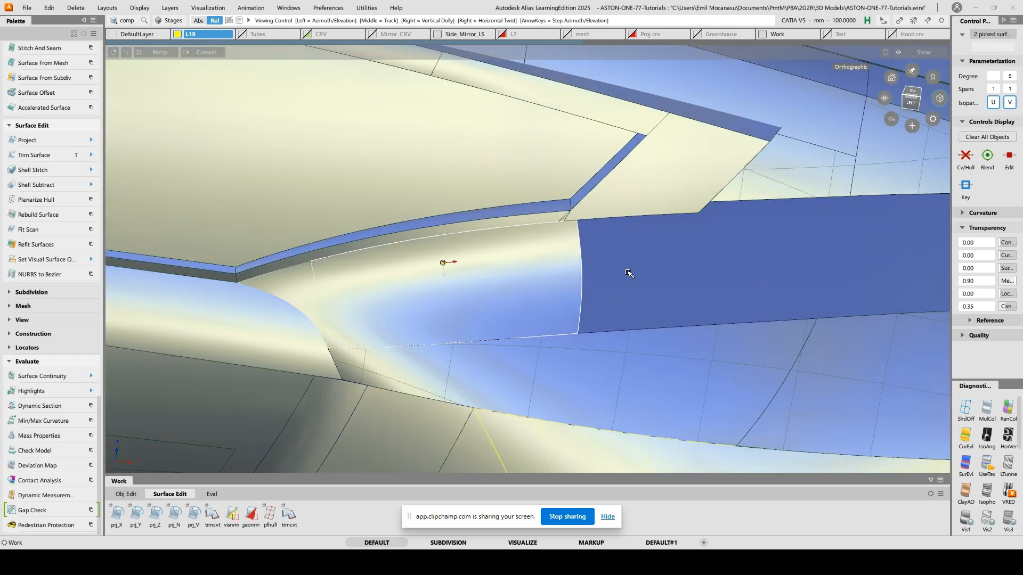
alt+shift+drag(628, 271, 621, 208)
ctrl+shift+drag(407, 247, 566, 304)
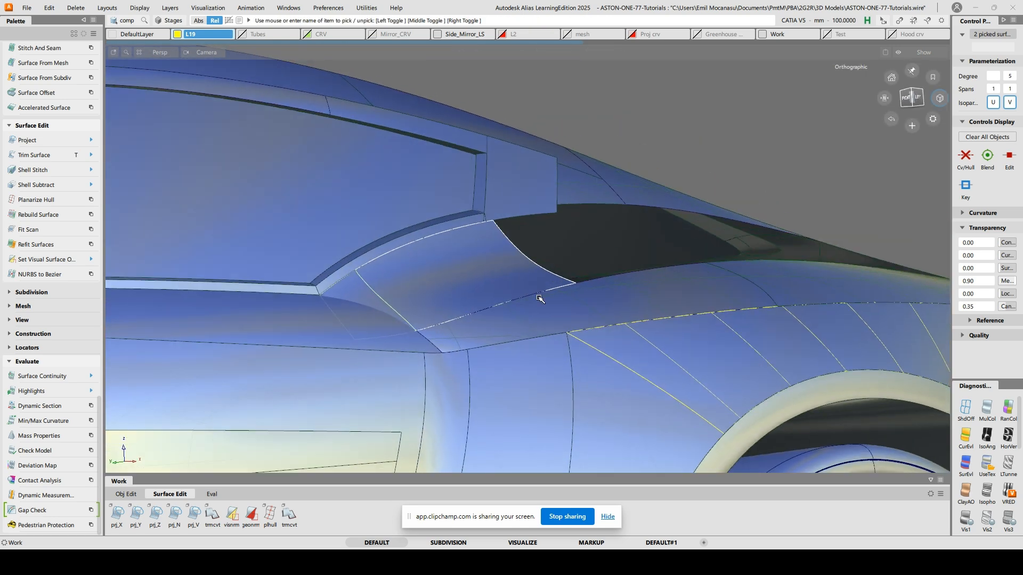
ctrl+shift+drag(472, 237, 481, 196)
alt+shift+drag(463, 280, 598, 331)
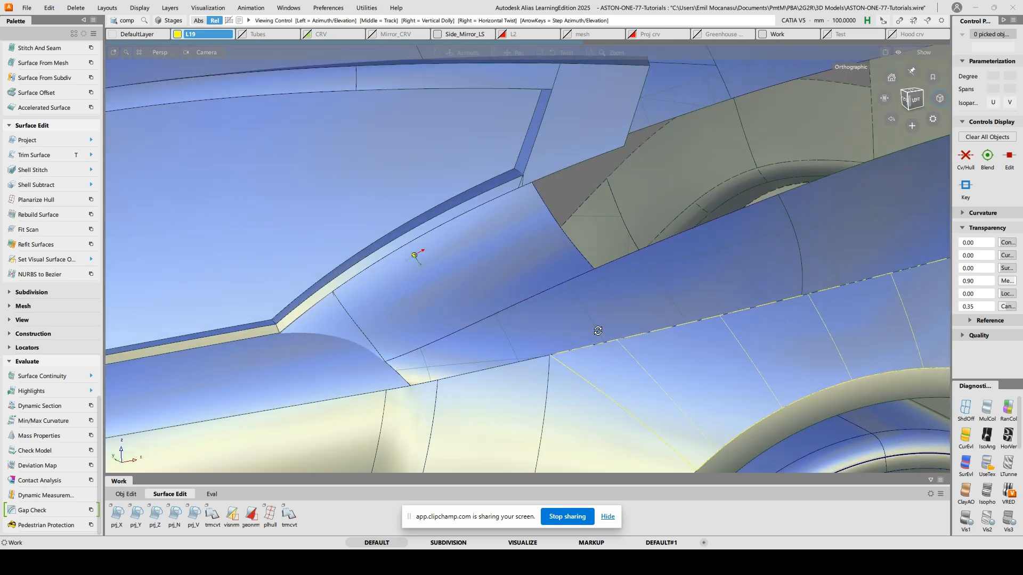
Swap visibility to view the hidden fillet pieces alone, and restore the surrounding body
key(h)
ctrl+shift+drag(606, 207, 614, 213)
alt+shift+drag(450, 358, 521, 265)
click(520, 264)
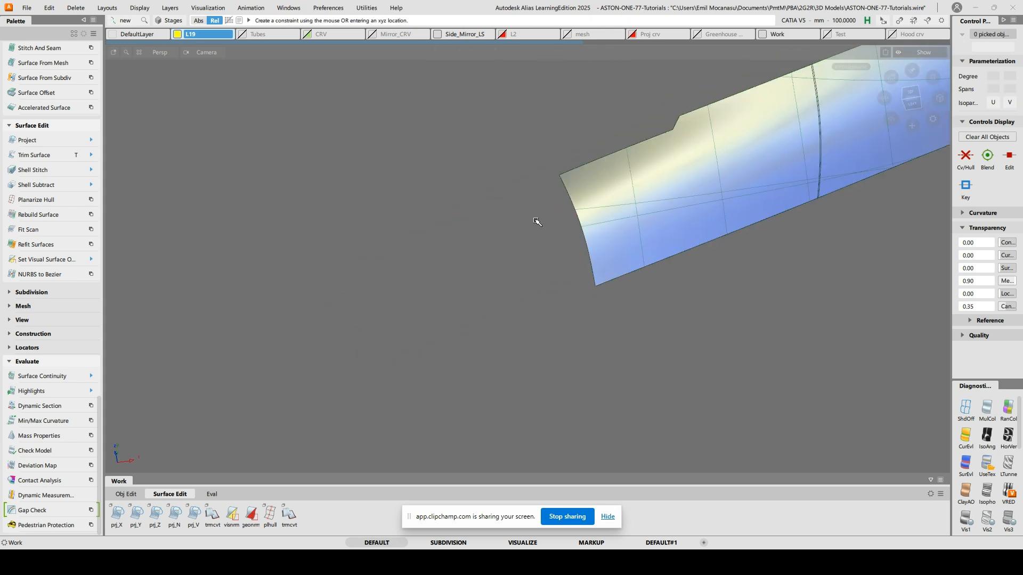
key(h)
Examine how the shoulder fillet's rear end meets the rear window corner and the tail surfaces
alt+shift+drag(411, 249, 443, 267)
mouse_move(266, 322)
alt+shift+mouse_down()
mouse_move(319, 298)
mouse_move(370, 213)
mouse_move(601, 233)
alt+shift+mouse_up()
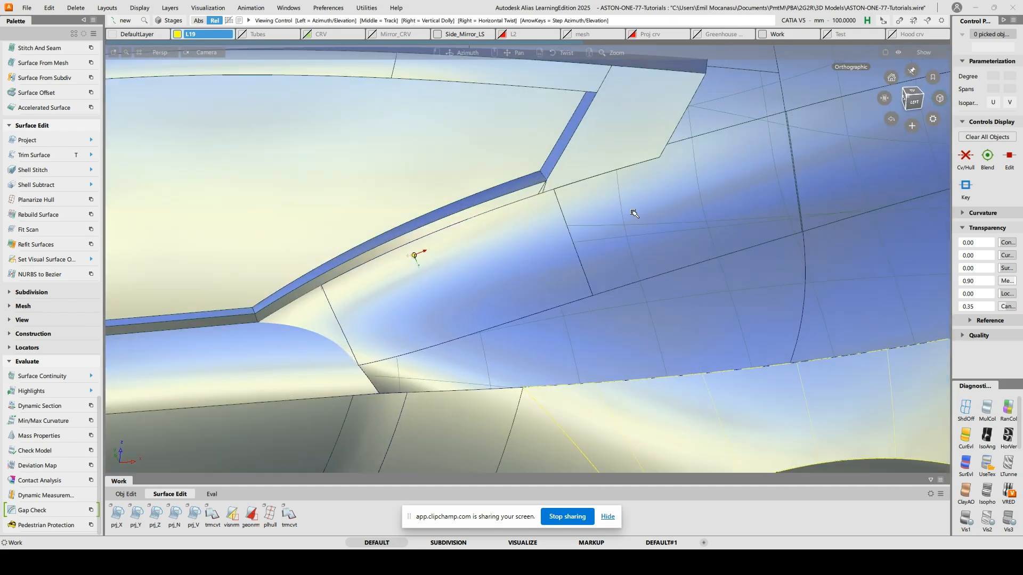
alt+shift+right_drag(601, 233, 528, 227)
mouse_move(444, 196)
alt+shift+mouse_down()
mouse_move(522, 170)
mouse_move(560, 295)
mouse_move(600, 224)
mouse_move(529, 203)
mouse_move(535, 281)
mouse_move(553, 155)
mouse_move(610, 257)
mouse_move(534, 329)
mouse_move(667, 305)
mouse_move(459, 258)
mouse_move(569, 318)
mouse_move(592, 306)
alt+shift+mouse_up()
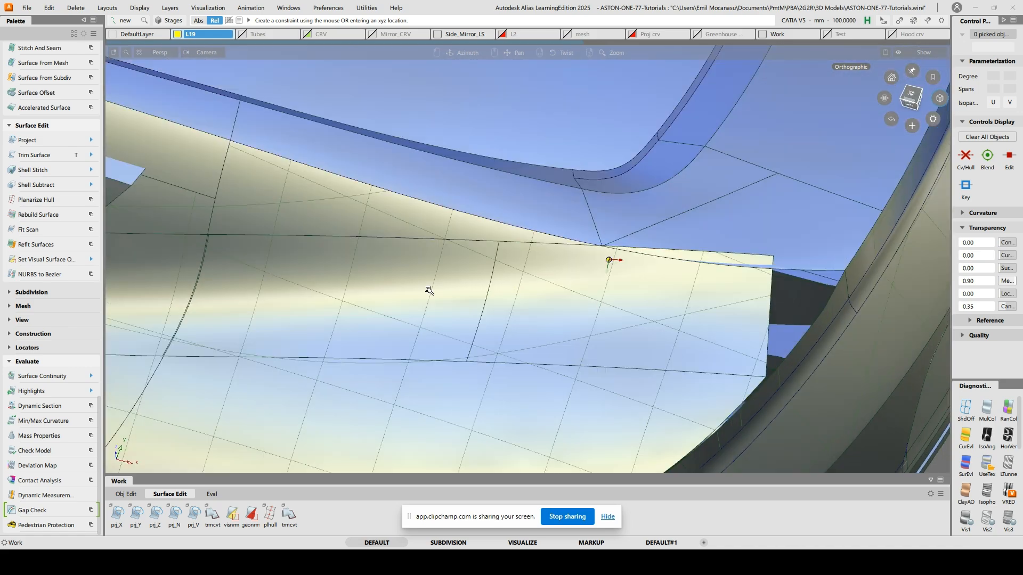
alt+shift+drag(642, 379, 584, 257)
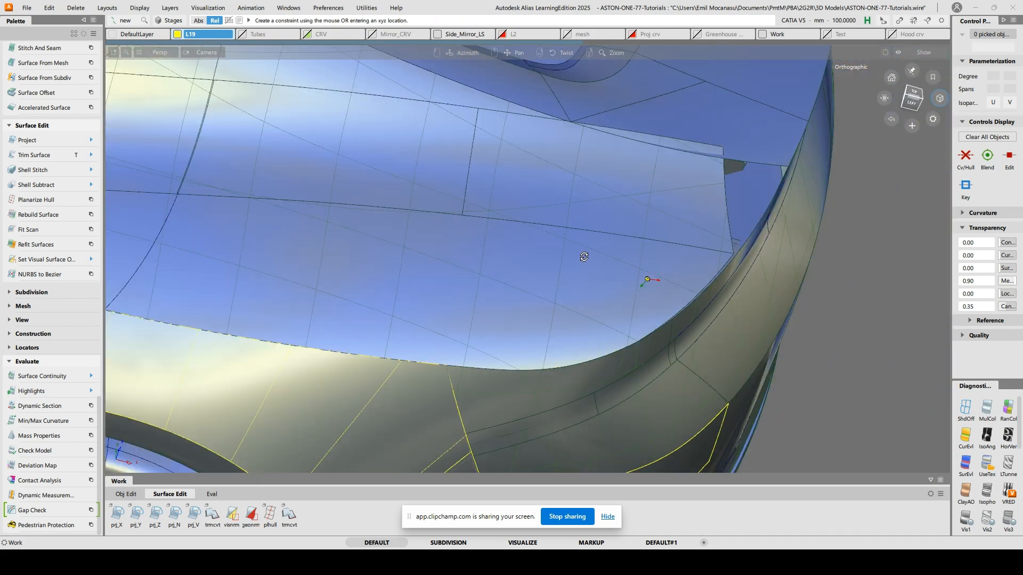
alt+shift+drag(619, 185, 639, 224)
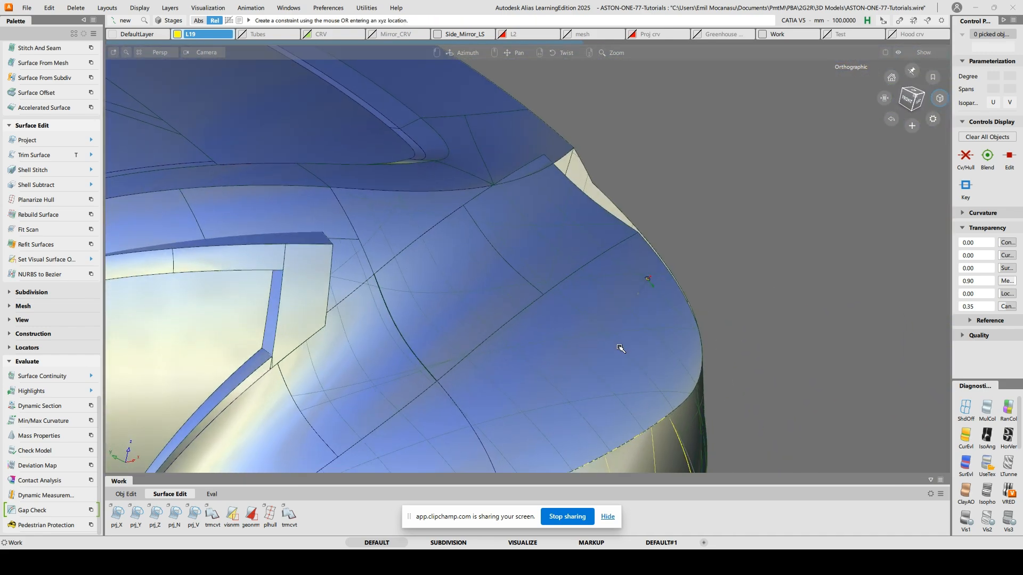
alt+shift+drag(620, 348, 687, 362)
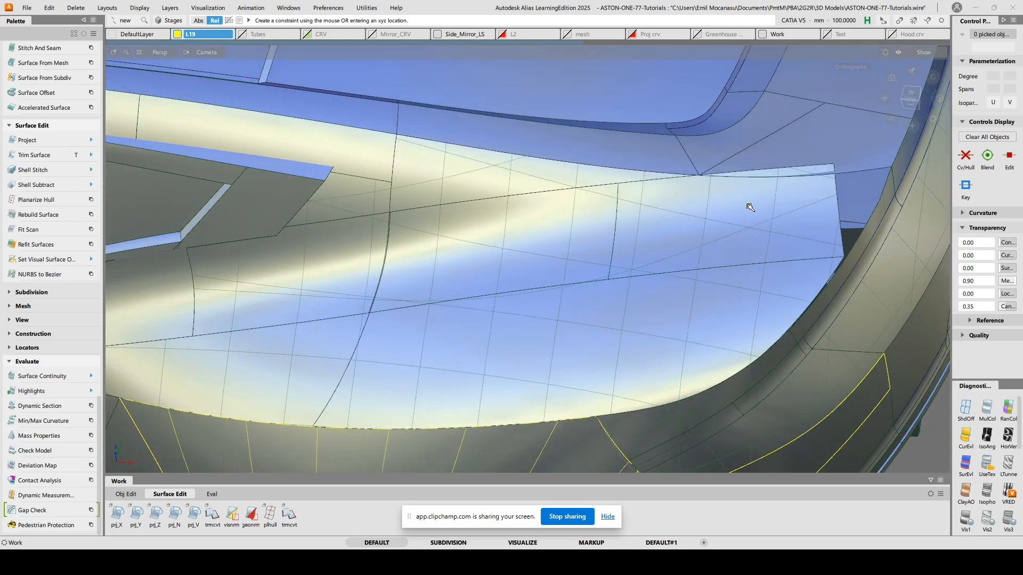
alt+shift+drag(748, 269, 678, 257)
alt+shift+right_drag(678, 258, 717, 320)
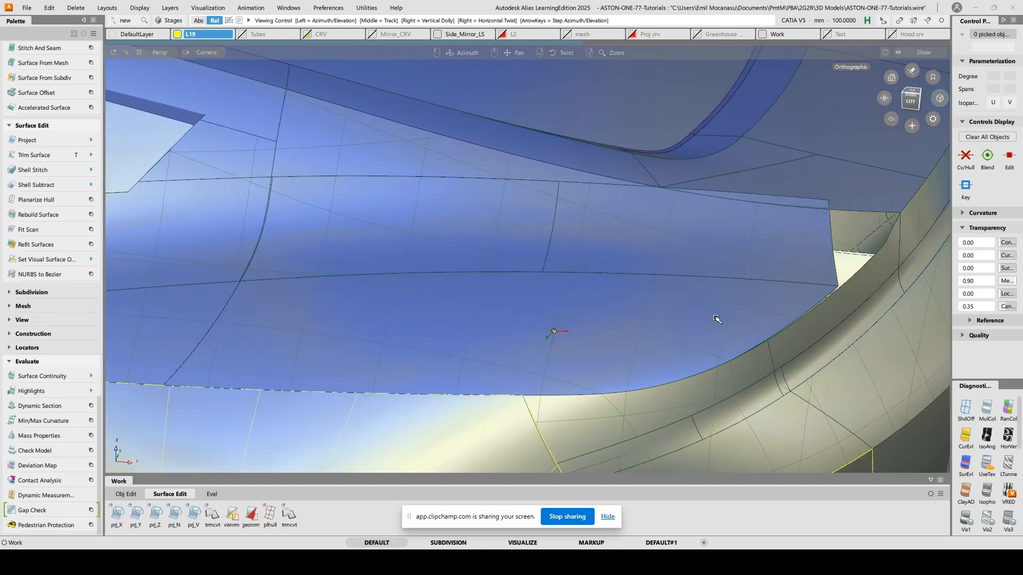
alt+shift+middle_drag(717, 320, 639, 347)
alt+shift+drag(586, 219, 652, 248)
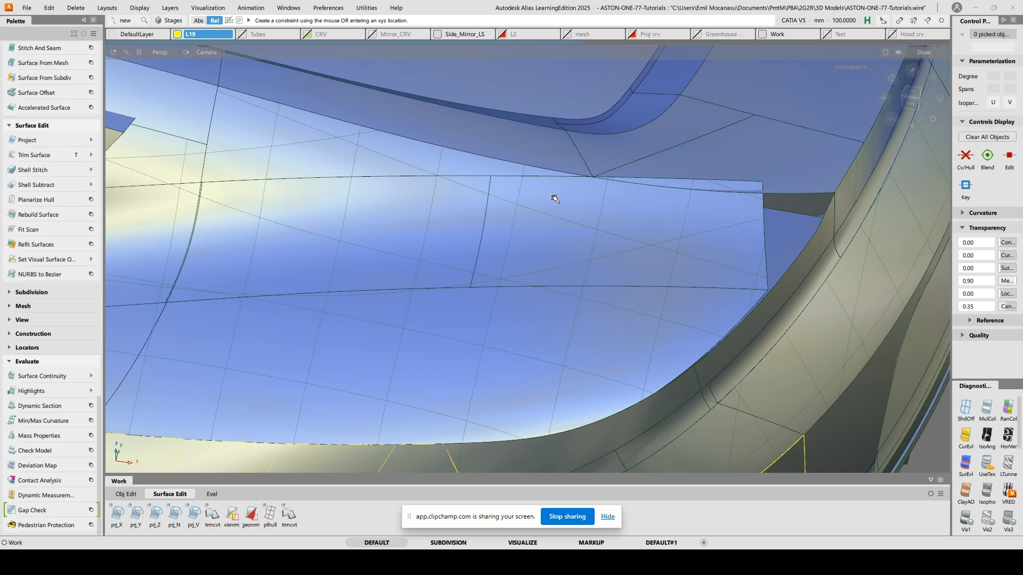
Delete the rearmost piece of the shoulder fillet, next to the tail
ctrl+shift+drag(554, 215, 555, 220)
click(598, 226)
alt+shift+drag(660, 224, 690, 290)
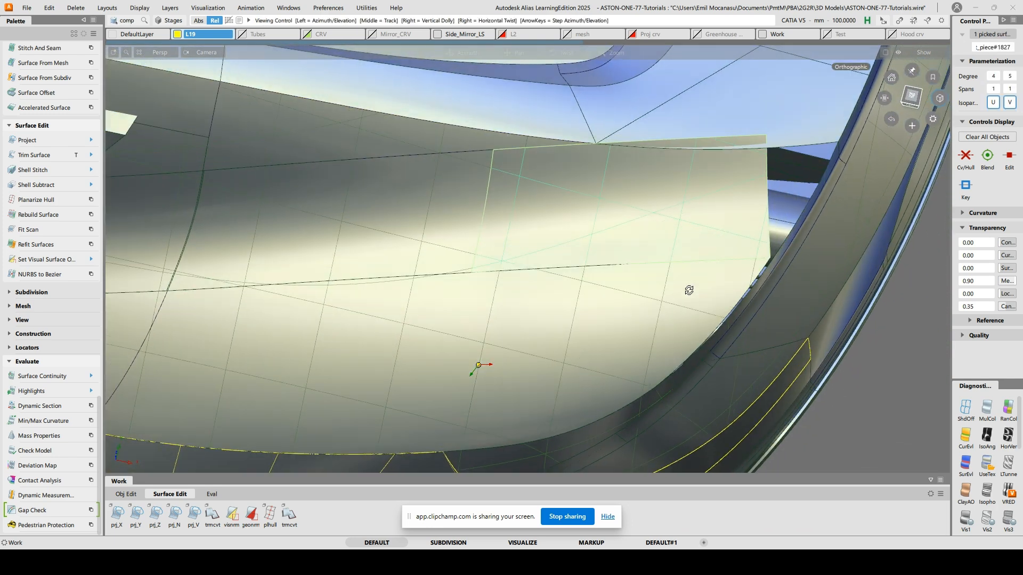
key(Delete)
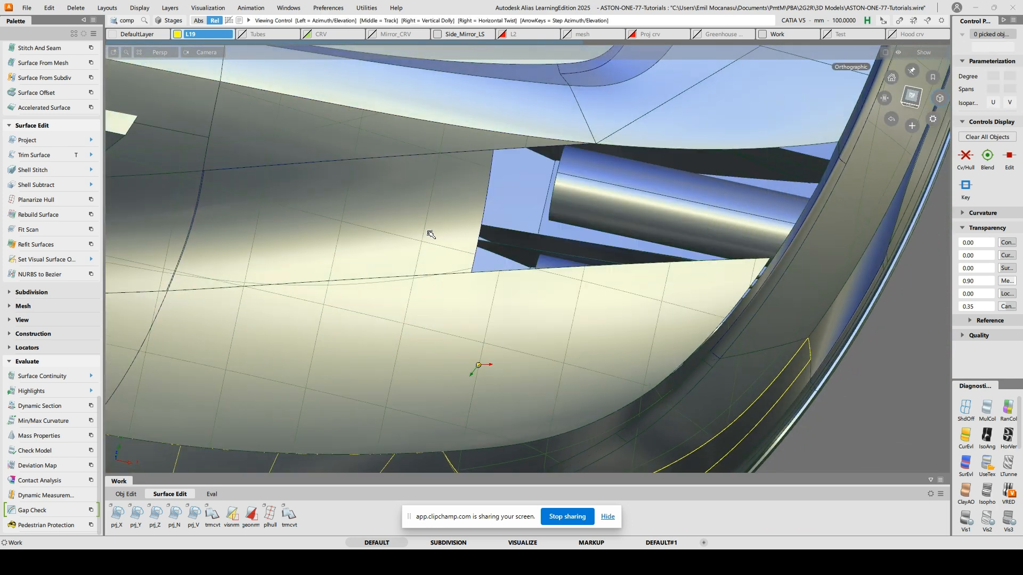
Isolate the remaining fillet piece, the surfaces above and below it, and the four-sided surface beside the rear window corner
alt+shift+drag(430, 233, 438, 149)
ctrl+shift+click(363, 229)
ctrl+shift+drag(369, 251, 370, 252)
click(364, 234)
click(344, 162)
click(356, 307)
alt+shift+drag(528, 245, 549, 293)
alt+shift+right_drag(548, 292, 538, 267)
scroll(528, 205, up, 5)
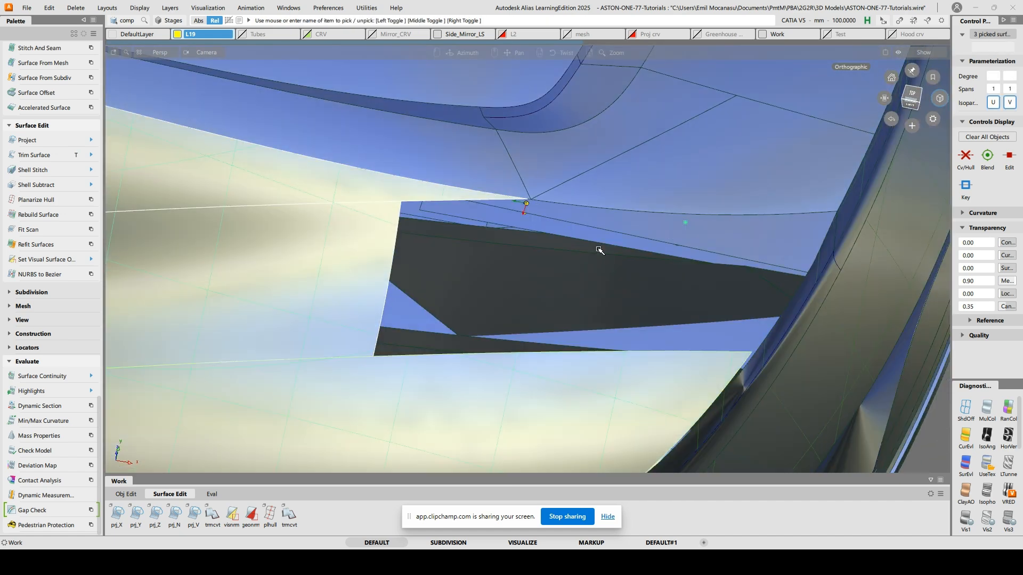
scroll(564, 165, up, 1)
ctrl+shift+drag(531, 156, 532, 176)
alt+shift+drag(606, 186, 621, 229)
key(alt+h)
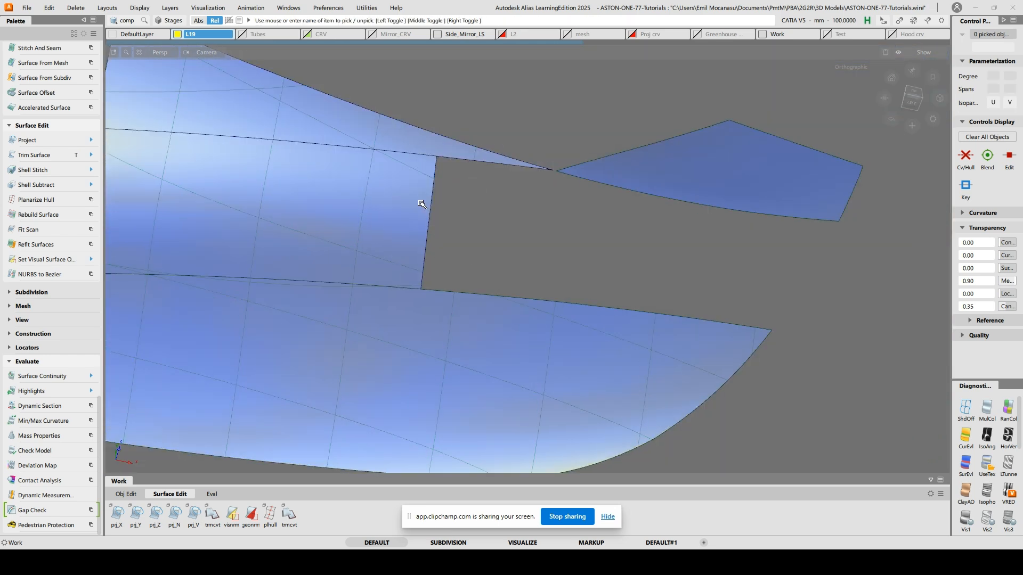
Untrim the upper rail surface above the fillet piece
ctrl+shift+drag(451, 188, 453, 186)
alt+shift+middle_drag(346, 193, 516, 196)
key(u)
click(435, 132)
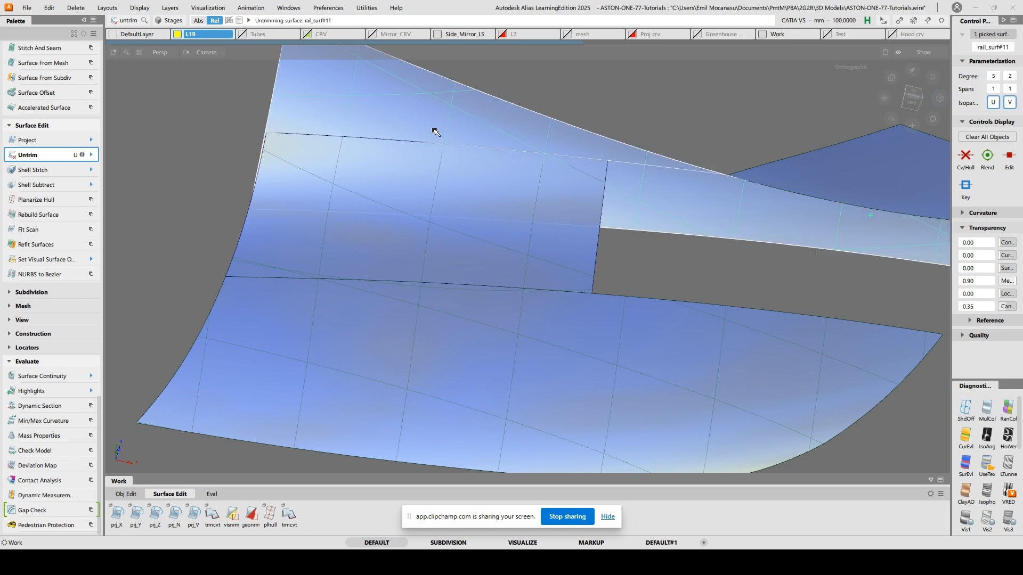
Set the shoulder fillet piece's U degree to 2
alt+shift+drag(438, 137, 566, 158)
ctrl+shift+drag(615, 182, 618, 177)
ctrl+shift+right_drag(657, 132, 655, 161)
ctrl+shift+drag(573, 205, 573, 228)
click(592, 264)
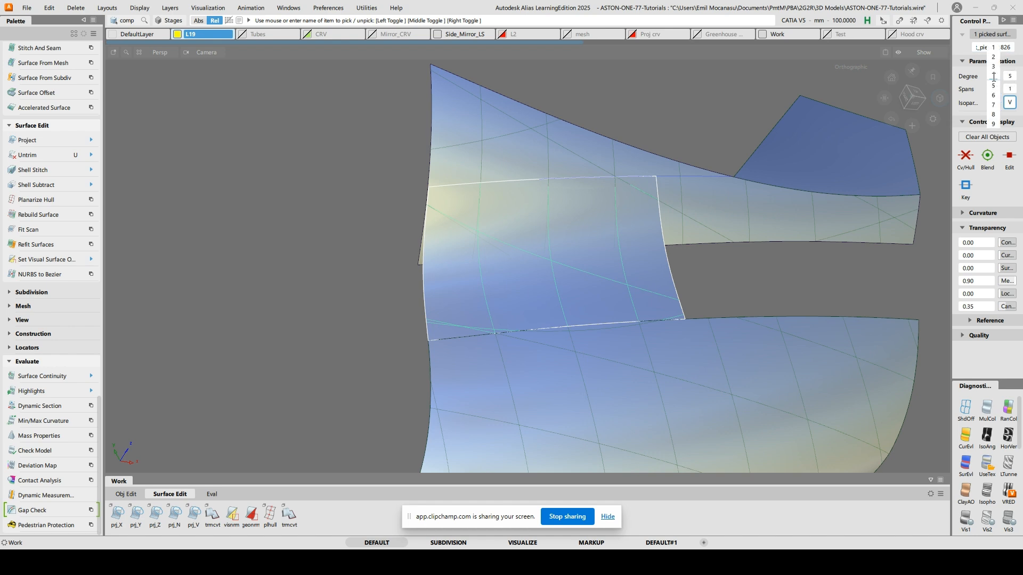
click(992, 58)
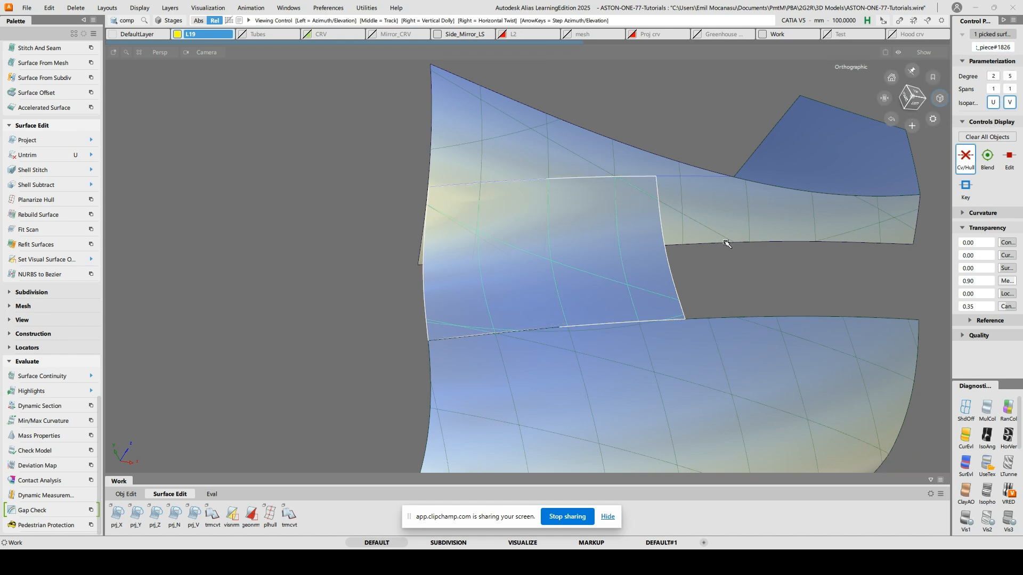
Show the fillet piece's control points and extend its rear edge about 127 mm to the rear window corner
alt+shift+drag(726, 242, 674, 181)
alt+shift+drag(815, 187, 682, 199)
ctrl+shift+right_click(676, 139)
ctrl+shift+drag(676, 139, 677, 113)
ctrl+shift+right_drag(660, 146, 661, 172)
ctrl+click(739, 173)
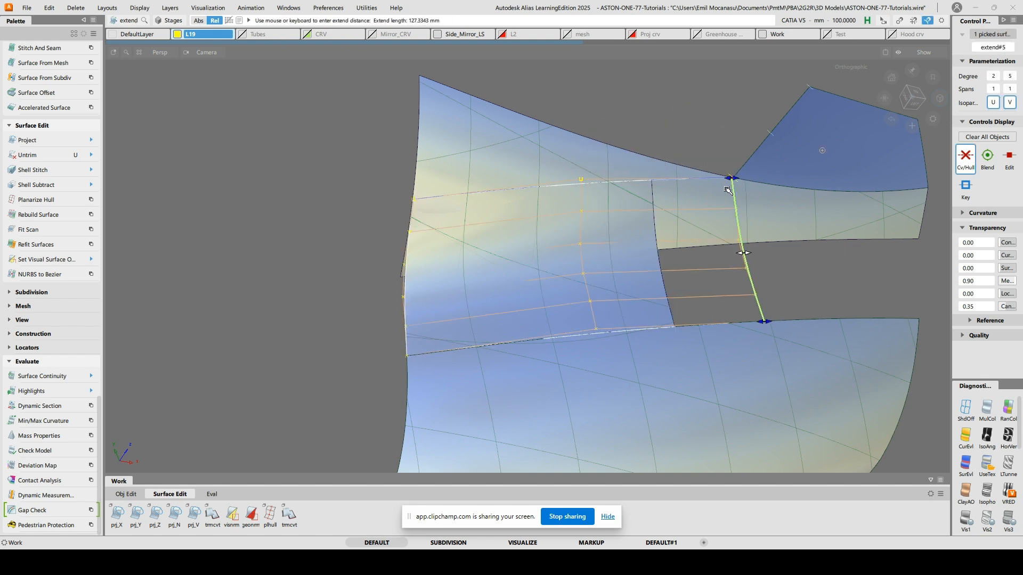
Extend the upper end of the fillet piece's front edge non-proportionally to meet the upper rail surface's front edge
click(693, 136)
scroll(442, 205, up, 8)
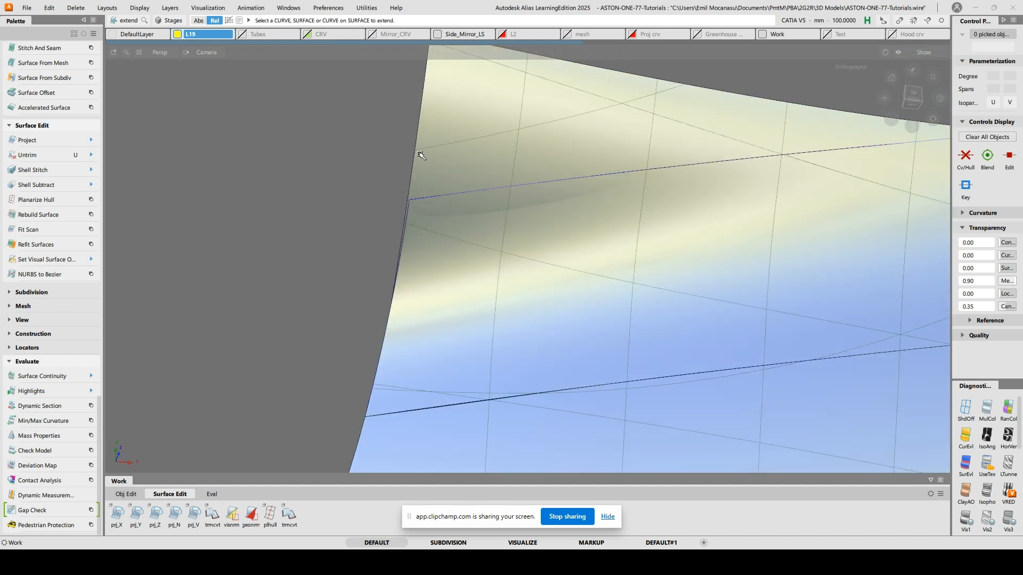
ctrl+shift+right_click(421, 167)
ctrl+shift+right_drag(422, 173, 422, 176)
click(411, 212)
click(433, 218)
mouse_move(410, 184)
mouse_down()
mouse_move(488, 173)
mouse_move(411, 179)
mouse_up()
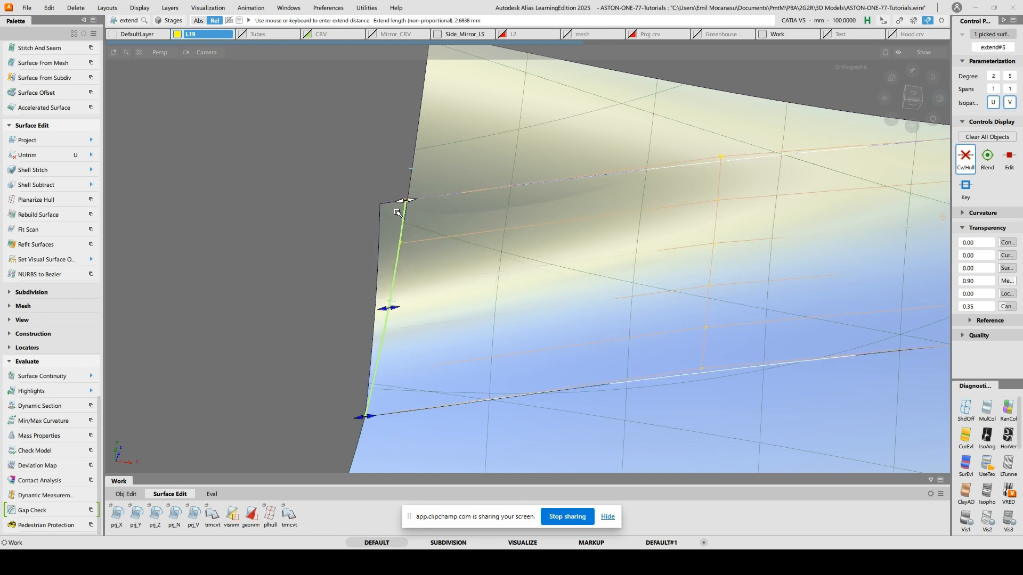
ctrl+alt+drag(425, 206, 455, 205)
alt+shift+right_drag(500, 158, 564, 202)
alt+shift+drag(564, 202, 596, 221)
Delete the curve-on-surface left on the untrimmed upper rail surface along the fillet's upper edge
click(507, 185)
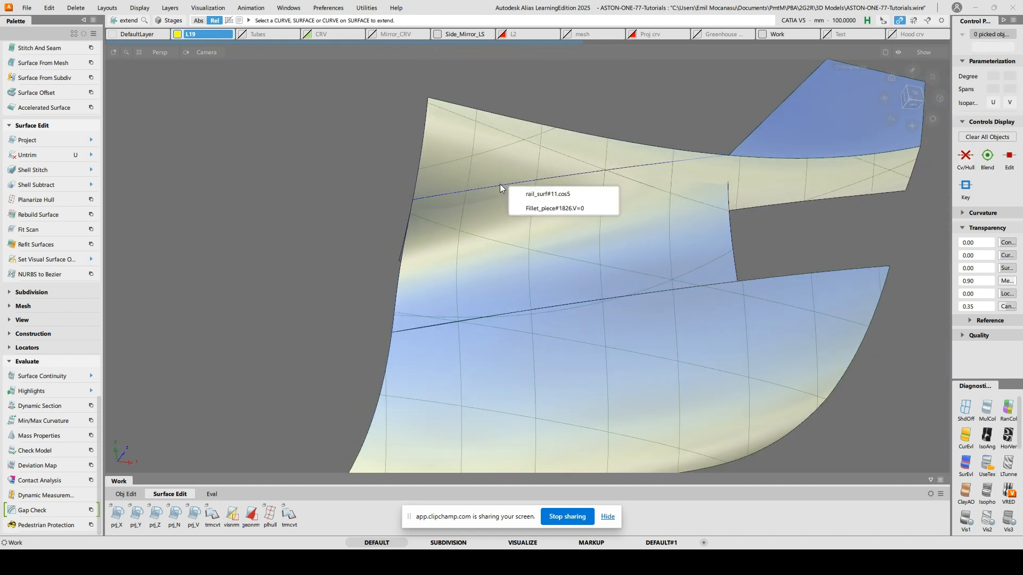
click(551, 195)
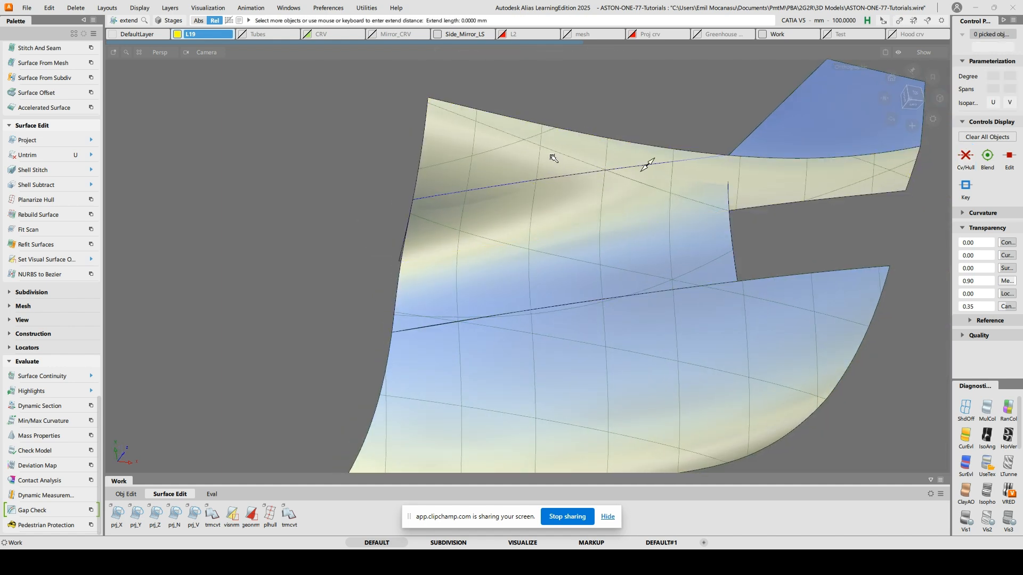
ctrl+shift+drag(568, 149, 520, 144)
drag(376, 126, 732, 217)
key(Delete)
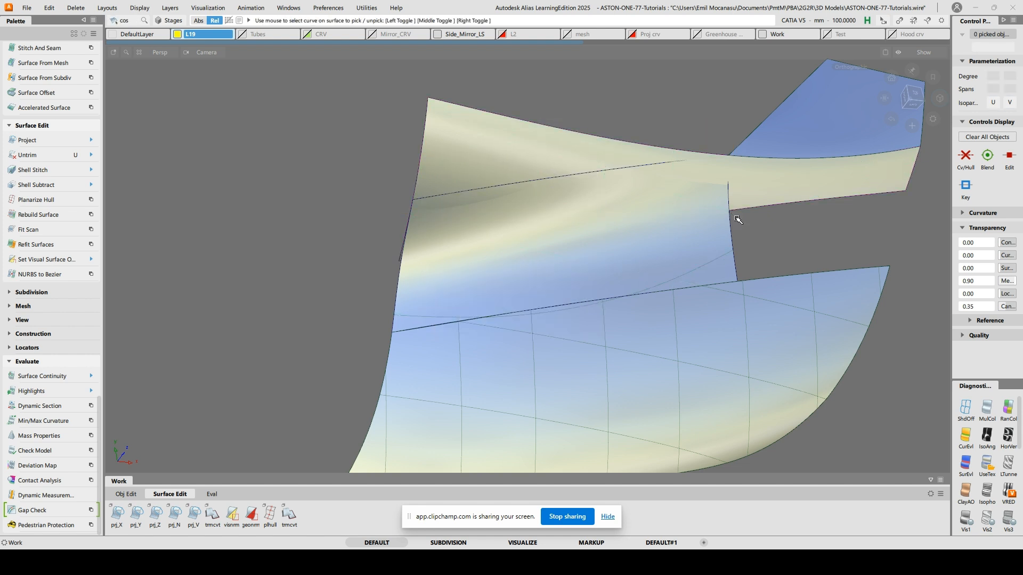
Untrim the lower surface beneath the fillet piece
alt+shift+drag(660, 290, 584, 344)
key(u)
click(660, 345)
click(576, 342)
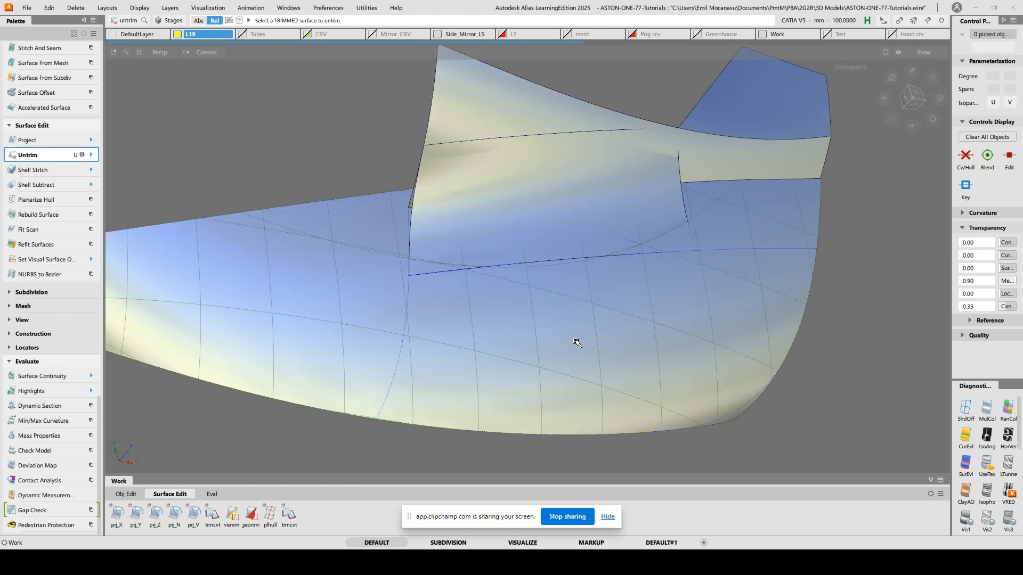
Delete the curve-on-surface along the fillet's lower edge and its rearward continuation on the untrimmed lower surface
alt+shift+drag(746, 294, 779, 265)
click(812, 231)
key(Return)
drag(847, 272, 914, 284)
ctrl+shift+drag(754, 263, 767, 207)
alt+shift+drag(563, 260, 570, 227)
ctrl+shift+drag(485, 202, 431, 191)
alt+shift+drag(656, 274, 538, 267)
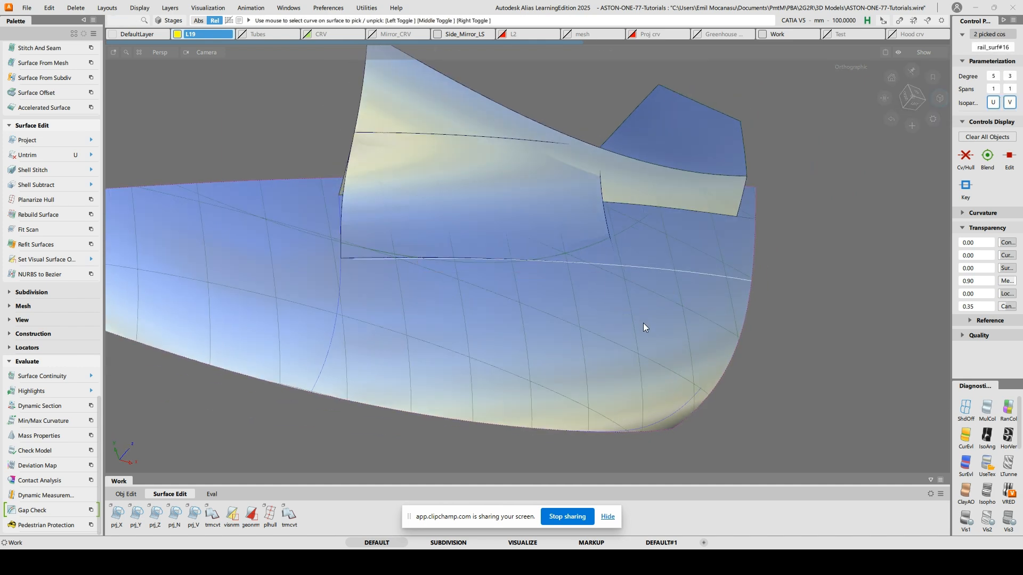
key(Delete)
Bring the two side surfaces below the lower surface's rear edge back into view with the isolated shoulder surfaces
alt+shift+drag(482, 221, 402, 228)
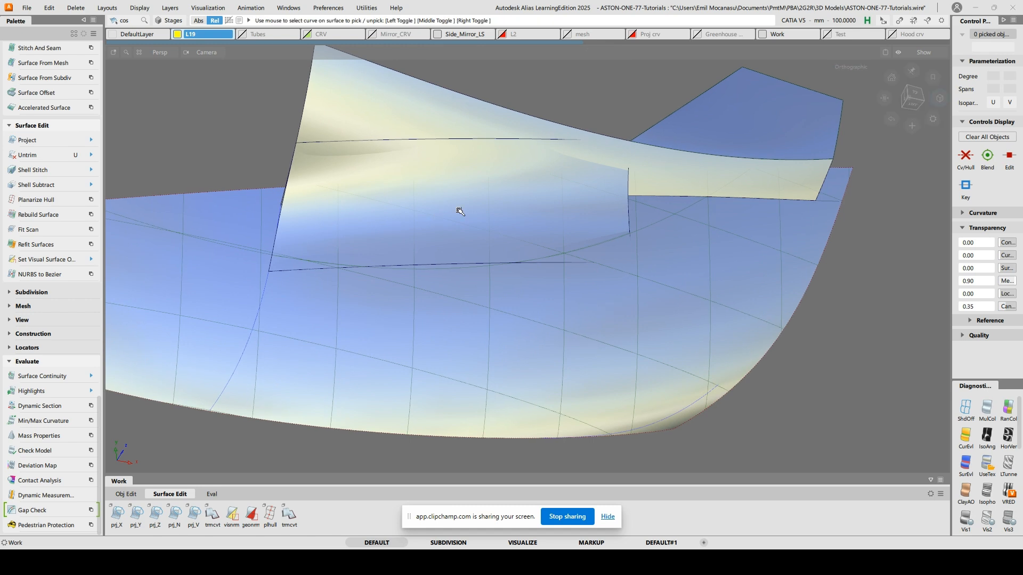
alt+shift+right_drag(748, 285, 671, 287)
alt+shift+drag(671, 288, 750, 326)
ctrl+shift+drag(693, 342, 692, 370)
click(766, 280)
ctrl+shift+drag(670, 338, 677, 362)
click(678, 363)
click(821, 342)
alt+shift+drag(820, 349, 787, 322)
key(Delete)
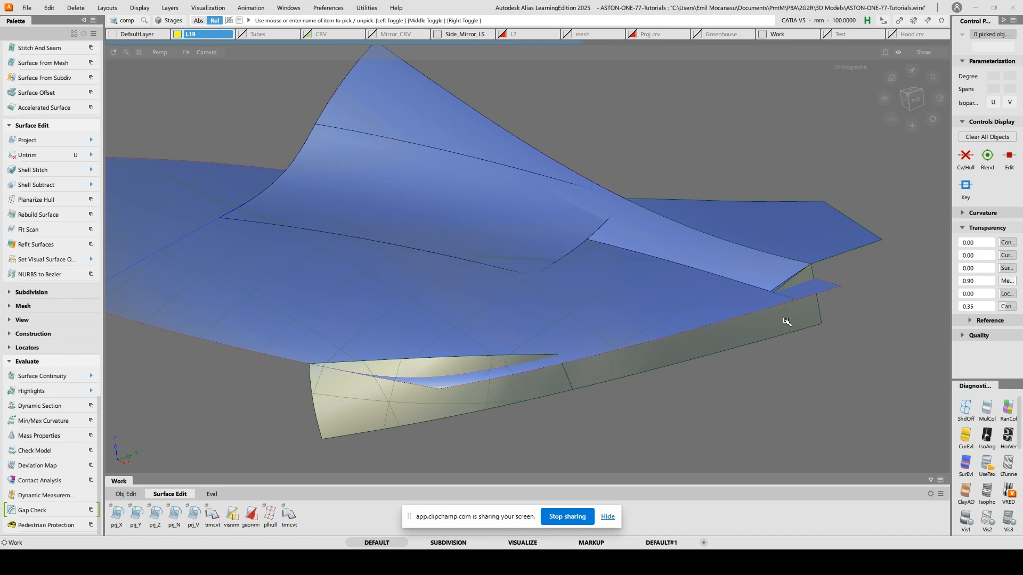
Untrim the rear one of the two side surfaces and check its overlap with the lower surface
key(u)
click(787, 323)
alt+shift+drag(720, 327, 763, 327)
alt+shift+drag(571, 346, 605, 351)
alt+shift+right_drag(605, 351, 624, 356)
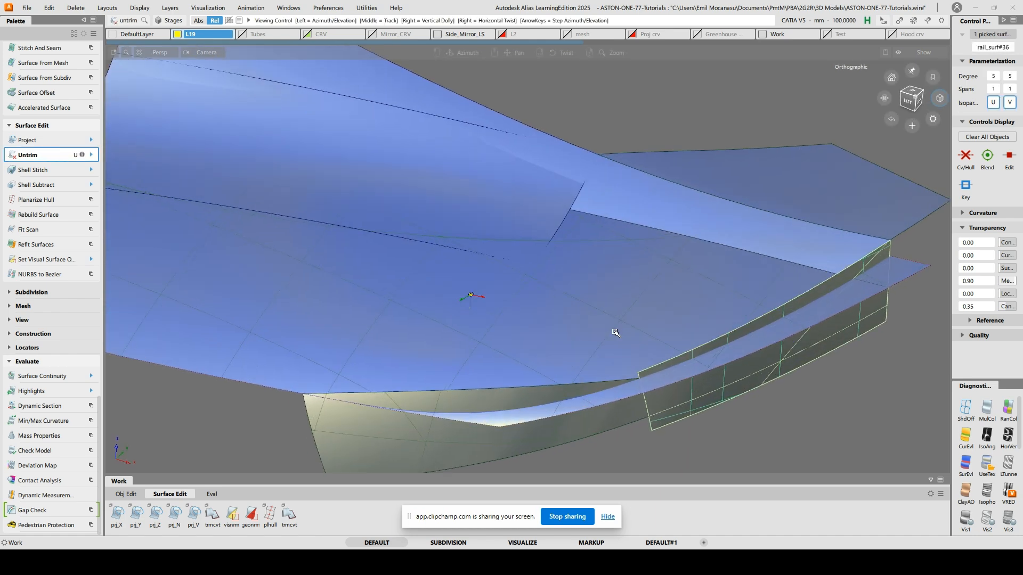
alt+shift+middle_drag(625, 355, 695, 288)
ctrl+shift+drag(604, 320, 655, 330)
alt+shift+right_drag(690, 337, 762, 245)
alt+shift+click(703, 270)
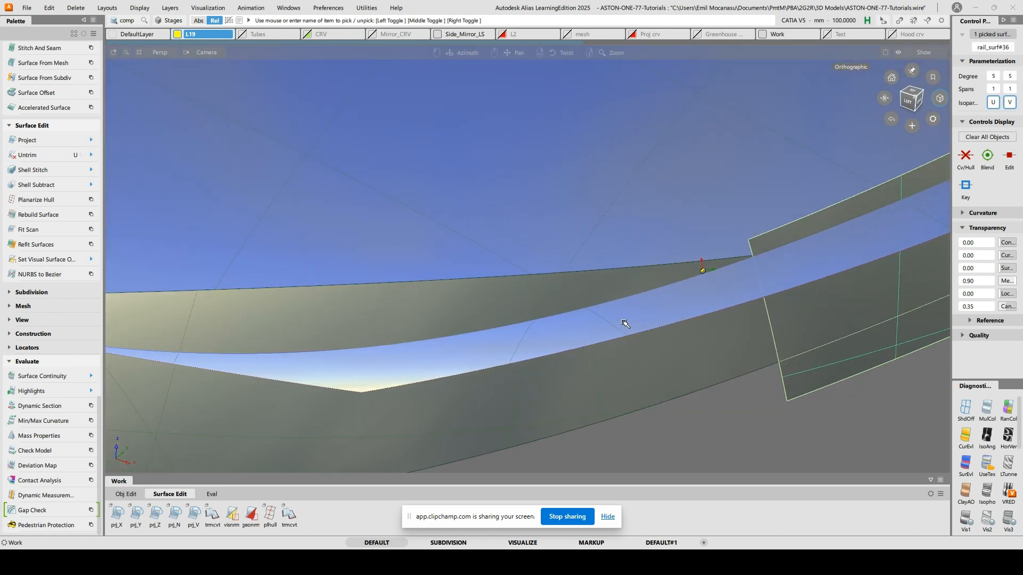
alt+shift+drag(677, 291, 714, 337)
alt+shift+right_drag(714, 338, 706, 265)
mouse_move(706, 265)
alt+shift+mouse_down()
mouse_move(809, 249)
mouse_move(734, 169)
alt+shift+mouse_up()
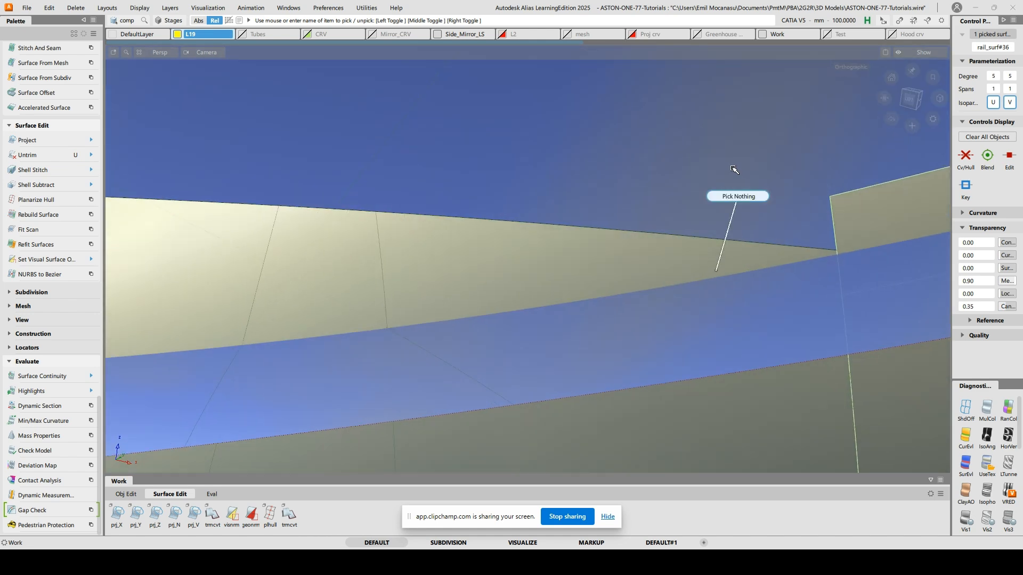
Intersect the untrimmed lower surface with the two side surfaces along its rear edge
alt+shift+right_drag(734, 169, 680, 322)
alt+shift+drag(680, 322, 639, 298)
ctrl+shift+drag(401, 306, 401, 331)
alt+shift+drag(491, 348, 457, 345)
ctrl+shift+drag(471, 346, 472, 348)
ctrl+shift+drag(490, 345, 468, 322)
click(530, 358)
alt+shift+drag(529, 360, 560, 319)
click(559, 297)
click(608, 326)
click(770, 300)
alt+shift+drag(651, 281, 667, 277)
key(alt+i)
Trim the lower surface and the front side surface along their intersection, keeping the main body of each
alt+shift+drag(751, 215, 598, 267)
key(t)
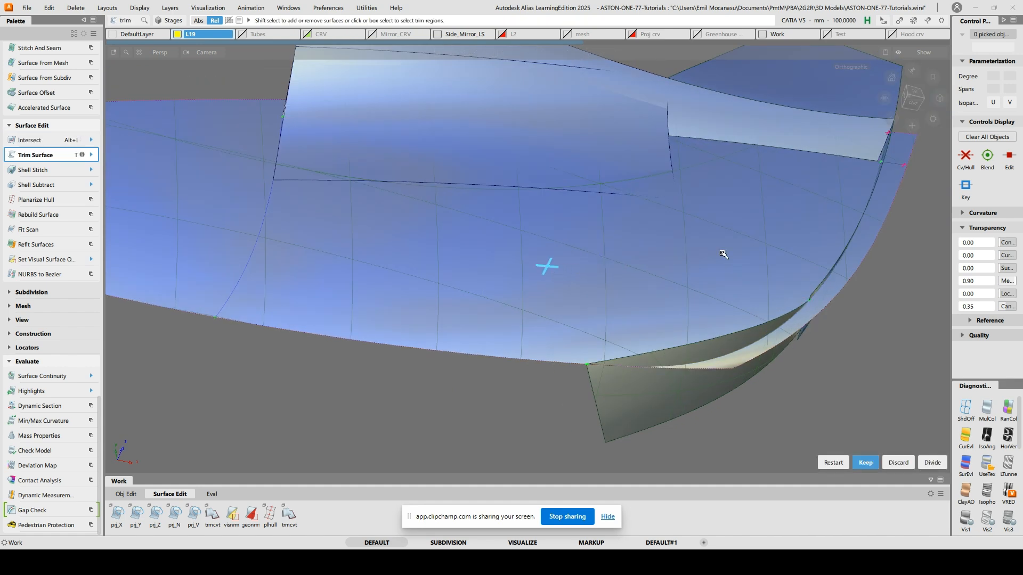
key(space)
alt+shift+drag(787, 278, 725, 323)
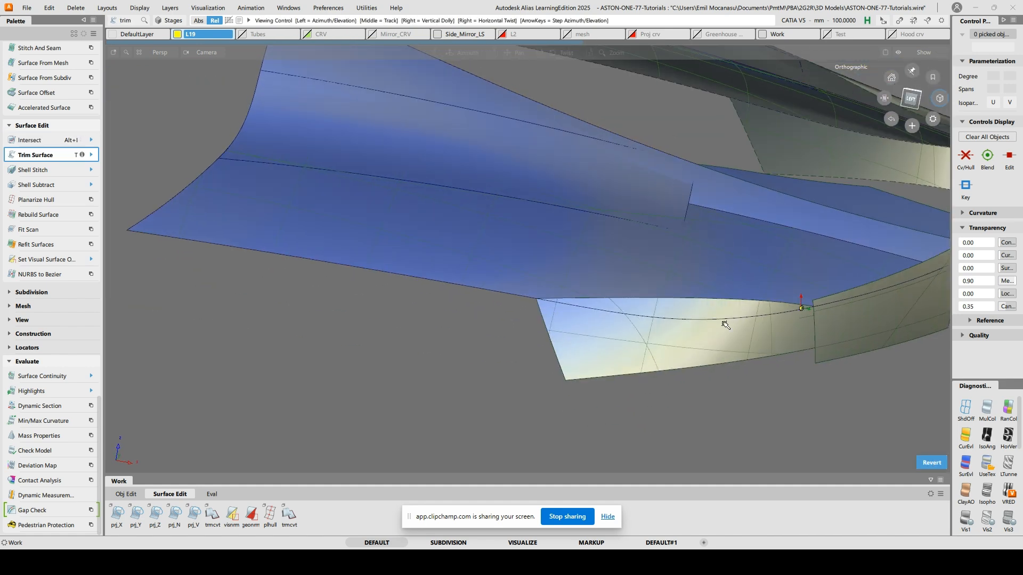
click(717, 347)
key(Return)
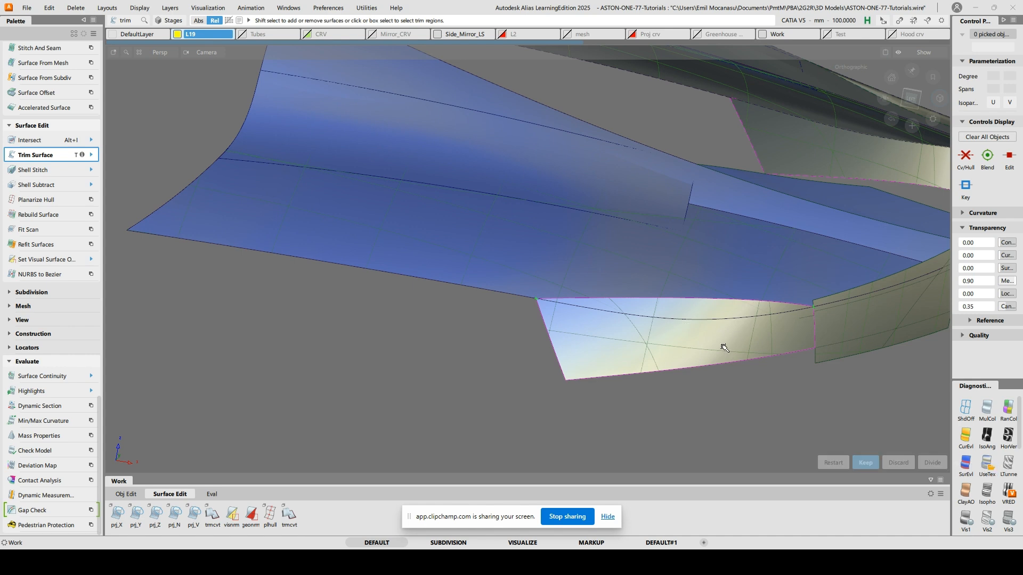
key(space)
Delete the stray curve-on-surface on the rear side surface and trim that surface along its intersection, keeping the lower part
alt+shift+drag(895, 334, 698, 304)
click(723, 314)
click(724, 307)
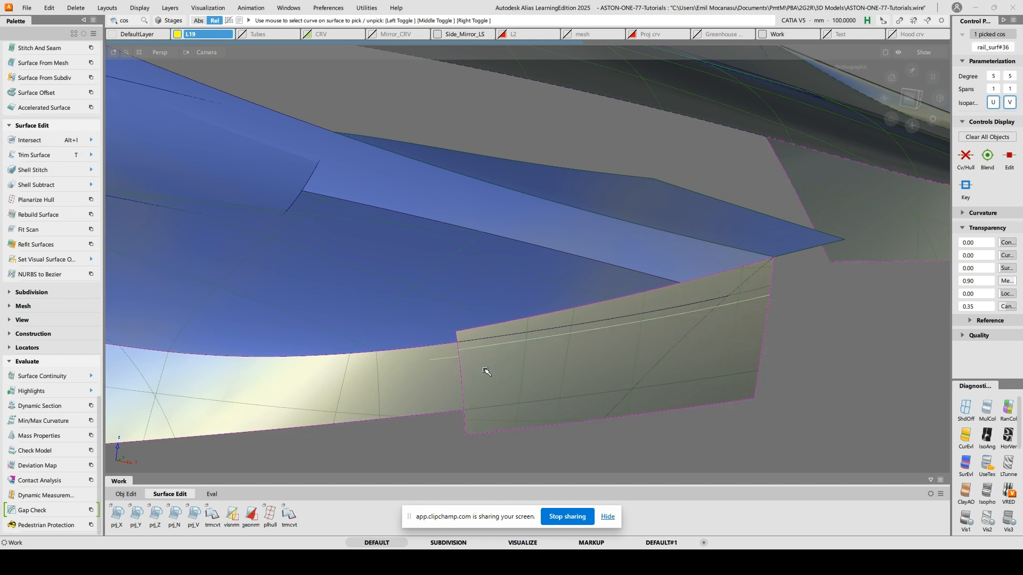
click(886, 414)
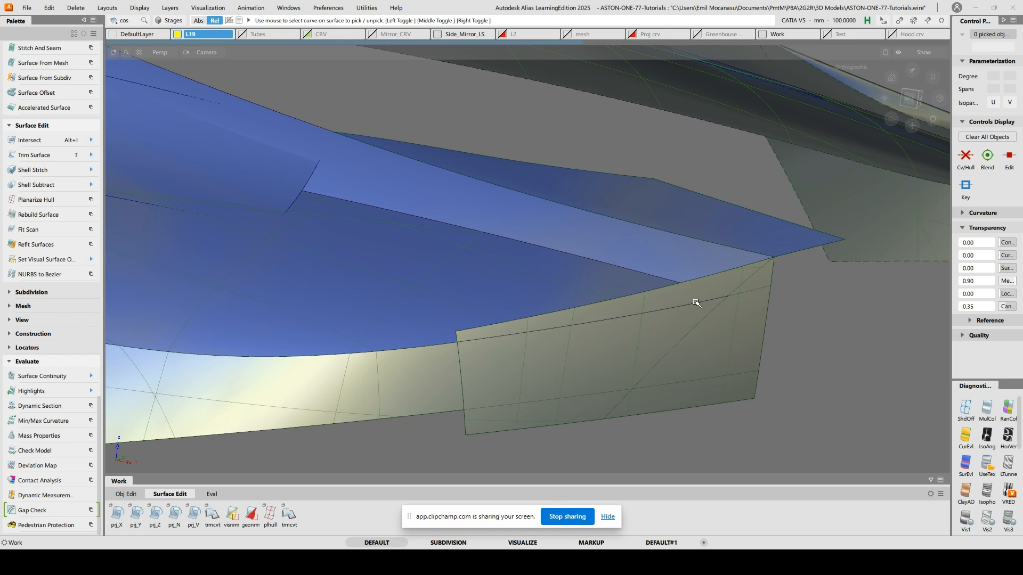
click(623, 343)
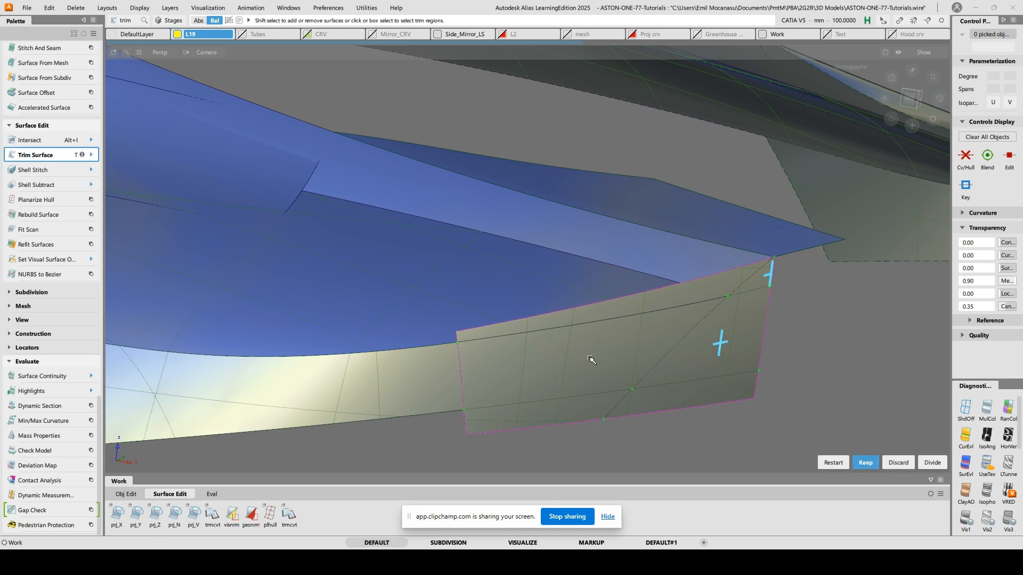
key(space)
Move the fillet piece's upper rear corner control point towards the rear window corner
alt+shift+drag(567, 212, 494, 265)
alt+shift+middle_drag(493, 266, 686, 274)
mouse_move(686, 274)
alt+shift+mouse_down()
mouse_move(641, 290)
mouse_move(694, 297)
mouse_move(687, 283)
alt+shift+mouse_up()
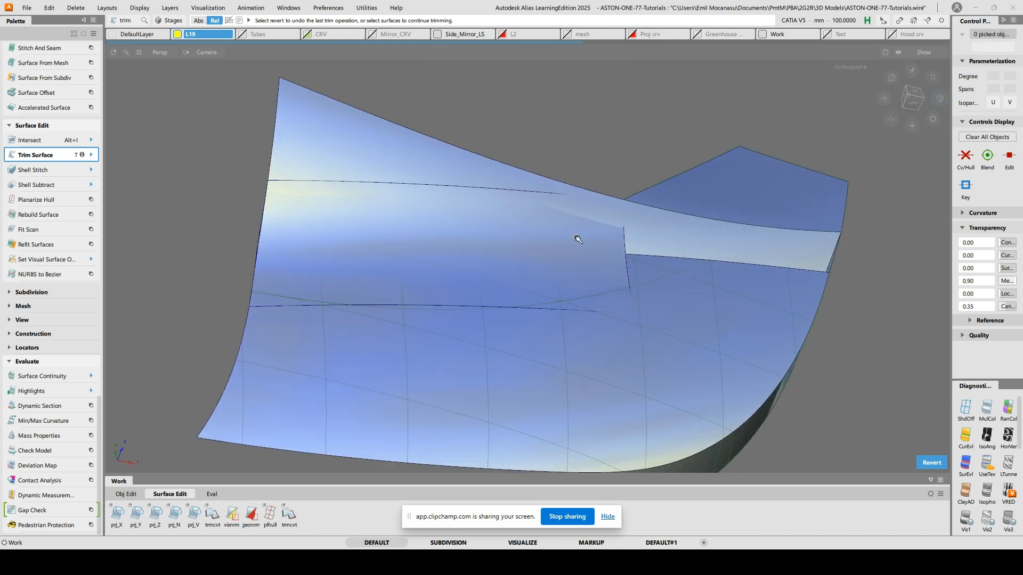
ctrl+shift+drag(578, 238, 579, 268)
click(586, 259)
ctrl+shift+right_drag(554, 264, 599, 248)
alt+shift+drag(703, 259, 685, 299)
alt+shift+right_drag(685, 299, 607, 206)
ctrl+shift+drag(607, 206, 597, 181)
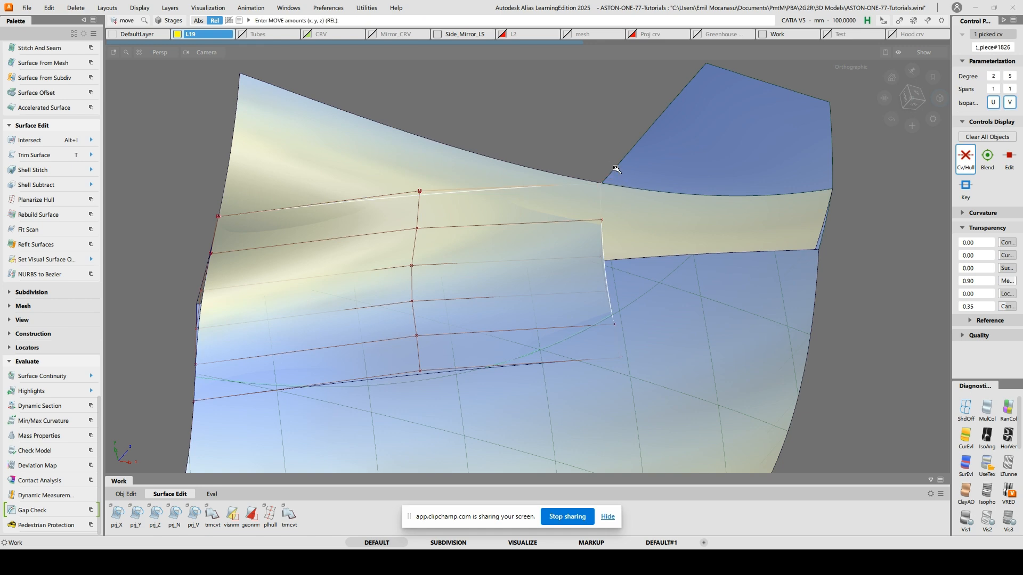
Try to align the fillet piece's upper edge to the upper rail surface with G2 continuity and the Project type
ctrl+shift+drag(638, 213, 653, 118)
alt+shift+right_drag(653, 119, 665, 208)
alt+shift+drag(665, 208, 533, 226)
alt+shift+right_drag(533, 226, 489, 197)
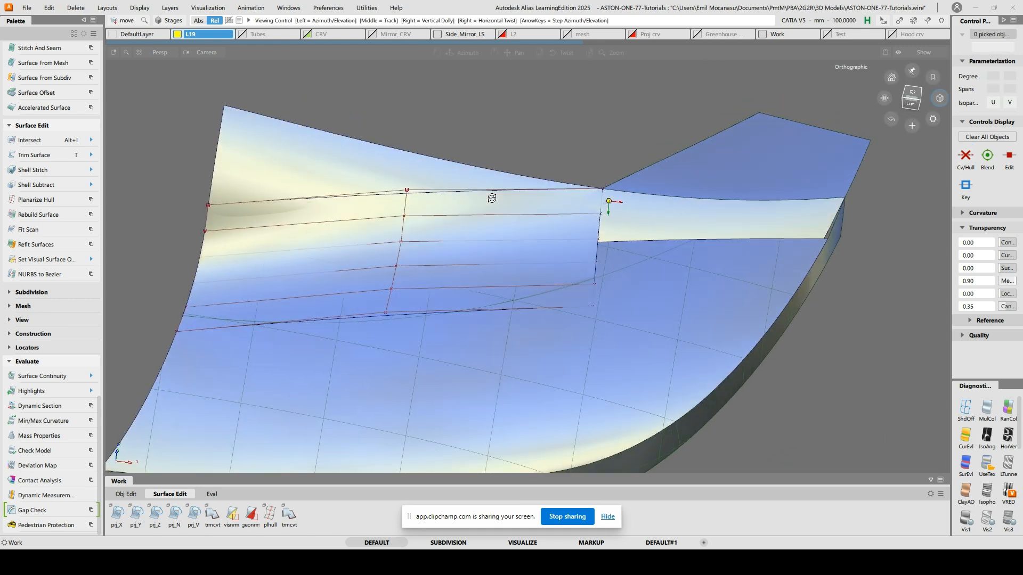
alt+shift+middle_drag(422, 224, 463, 212)
alt+shift+drag(463, 212, 557, 263)
ctrl+shift+middle_drag(434, 218, 393, 207)
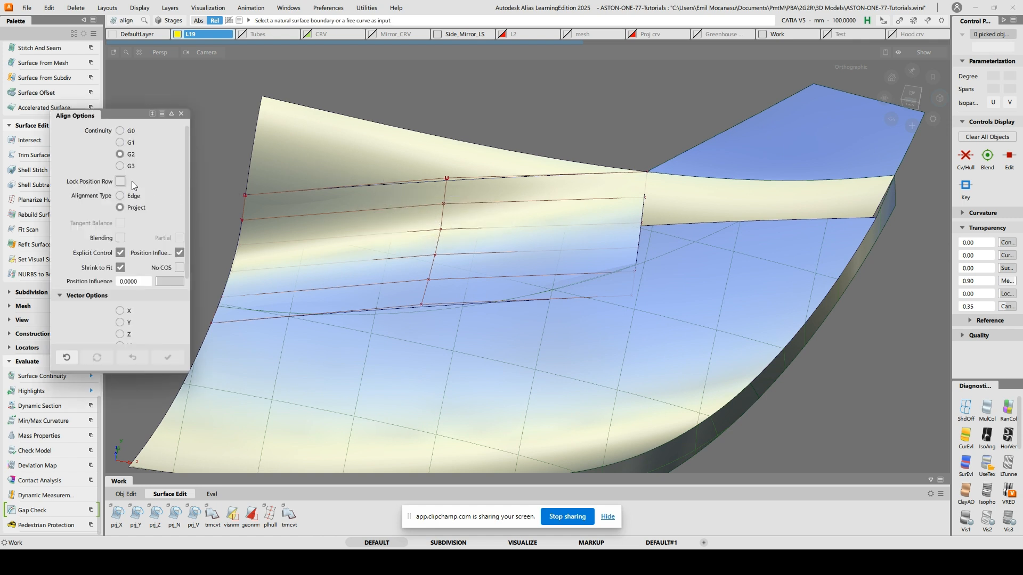
click(357, 186)
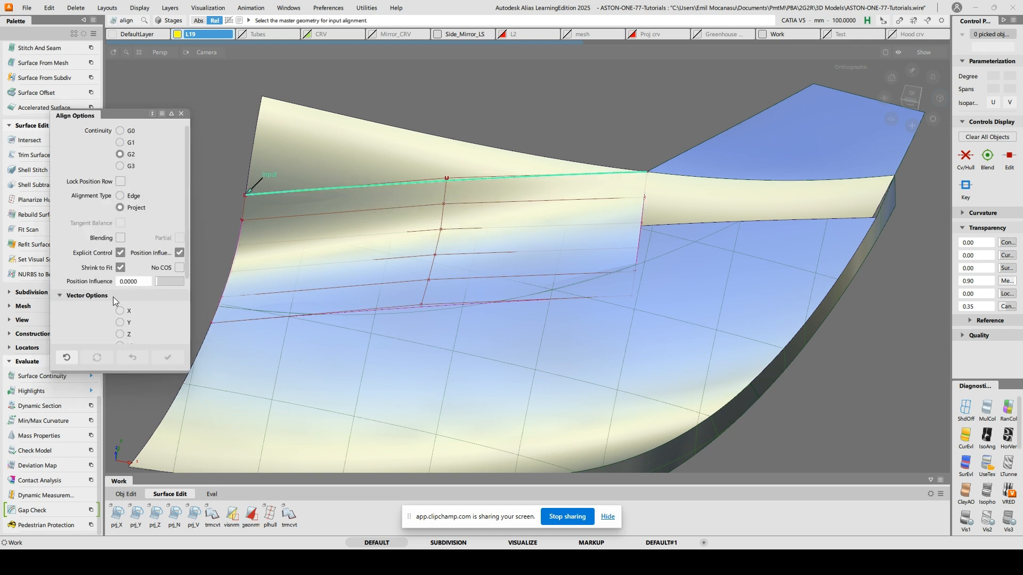
scroll(104, 341, down, 3)
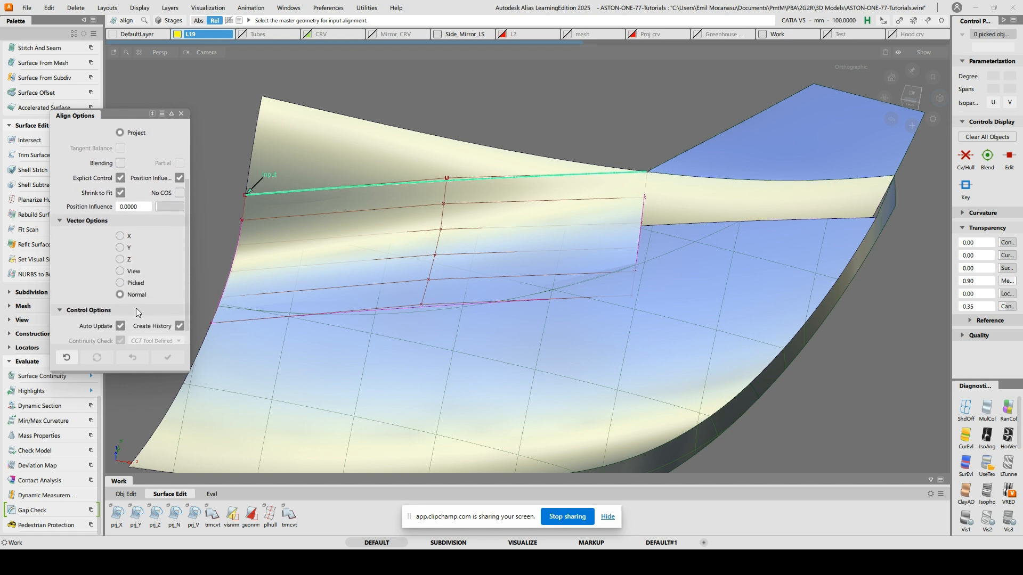
click(321, 151)
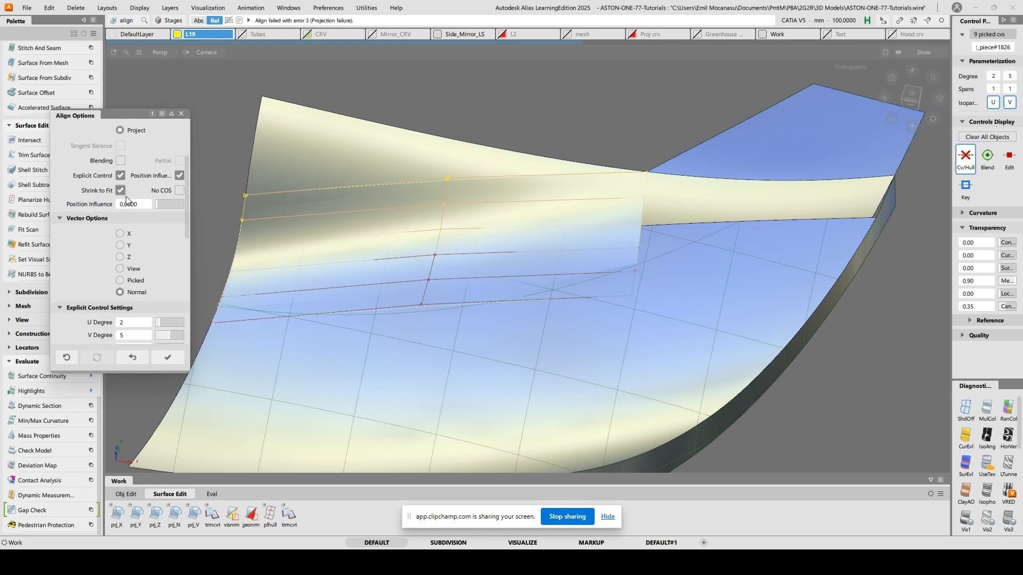
alt+shift+drag(219, 244, 586, 239)
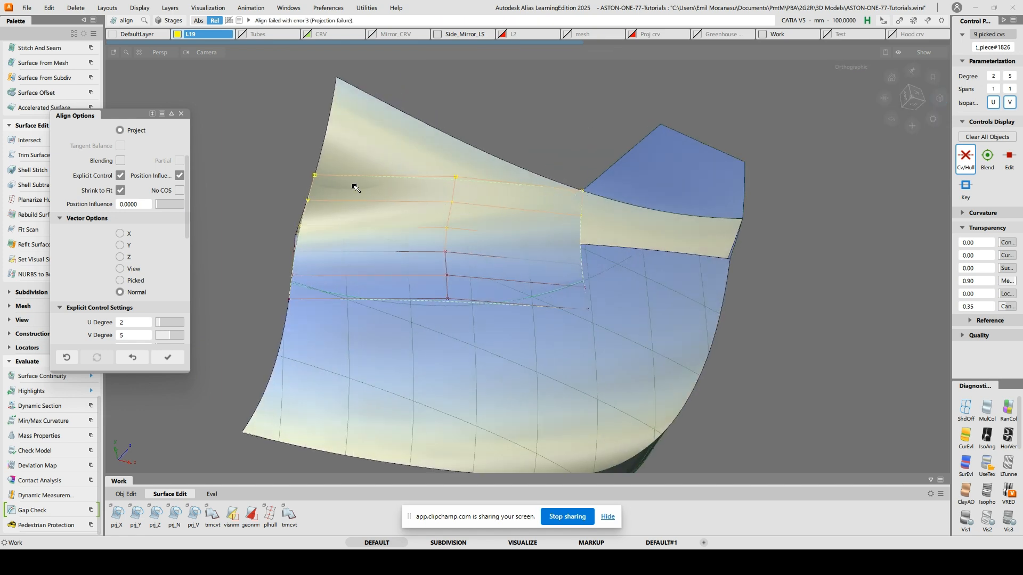
key(ctrl+z)
Move the fillet piece's upper front corner control point onto the front edge of the upper rail surface
alt+shift+right_drag(386, 187, 338, 158)
alt+shift+middle_drag(338, 158, 609, 328)
alt+shift+click(495, 324)
alt+shift+drag(495, 323, 527, 360)
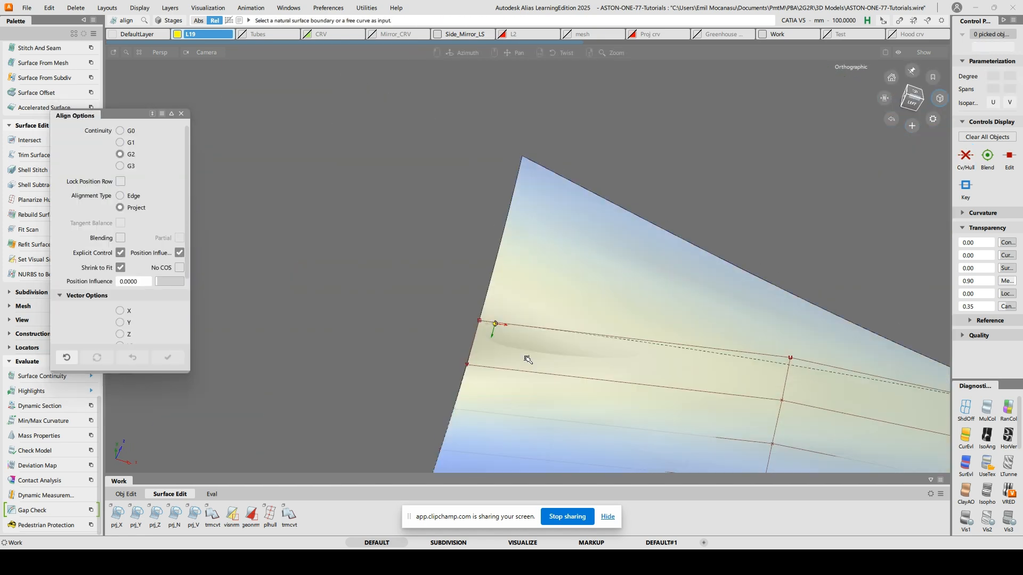
alt+shift+right_drag(528, 359, 445, 295)
ctrl+shift+drag(446, 294, 416, 264)
drag(415, 264, 503, 346)
ctrl+shift+right_drag(466, 320, 447, 293)
mouse_move(441, 288)
ctrl+alt+mouse_down()
mouse_move(446, 317)
mouse_move(348, 311)
ctrl+alt+mouse_up()
alt+shift+right_drag(445, 353, 384, 363)
alt+shift+middle_drag(385, 364, 654, 202)
alt+shift+click(563, 241)
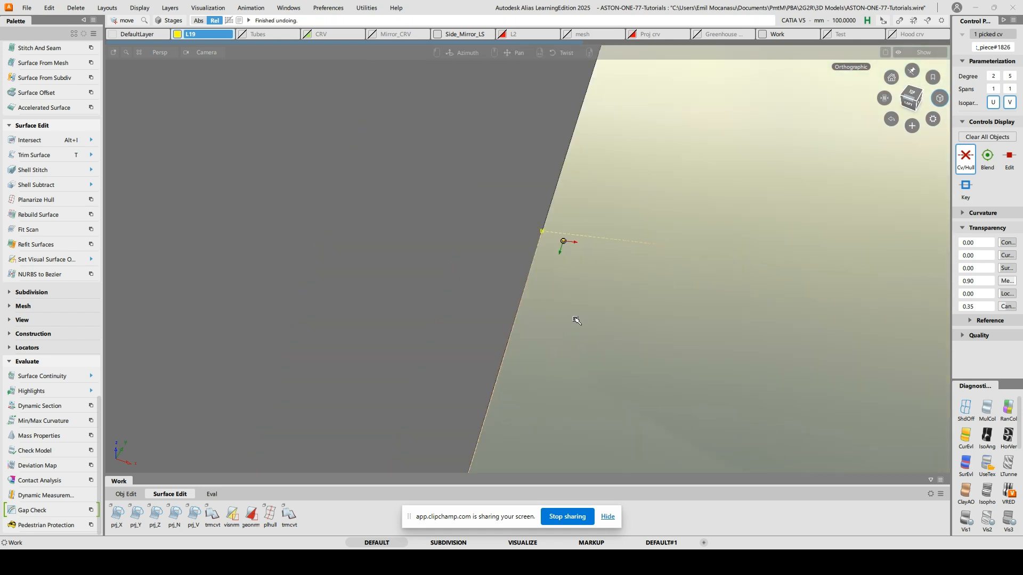
alt+shift+right_drag(575, 320, 560, 159)
alt+shift+right_drag(520, 245, 371, 184)
alt+shift+middle_drag(371, 184, 593, 324)
alt+shift+right_drag(593, 324, 558, 257)
ctrl+alt+drag(346, 161, 346, 172)
ctrl+shift+drag(470, 215, 479, 173)
Select the fillet piece's upper rear corner control point and move it precisely onto the rear window corner
alt+shift+right_drag(560, 165, 833, 370)
alt+shift+middle_drag(833, 370, 428, 277)
alt+shift+middle_drag(829, 210, 572, 309)
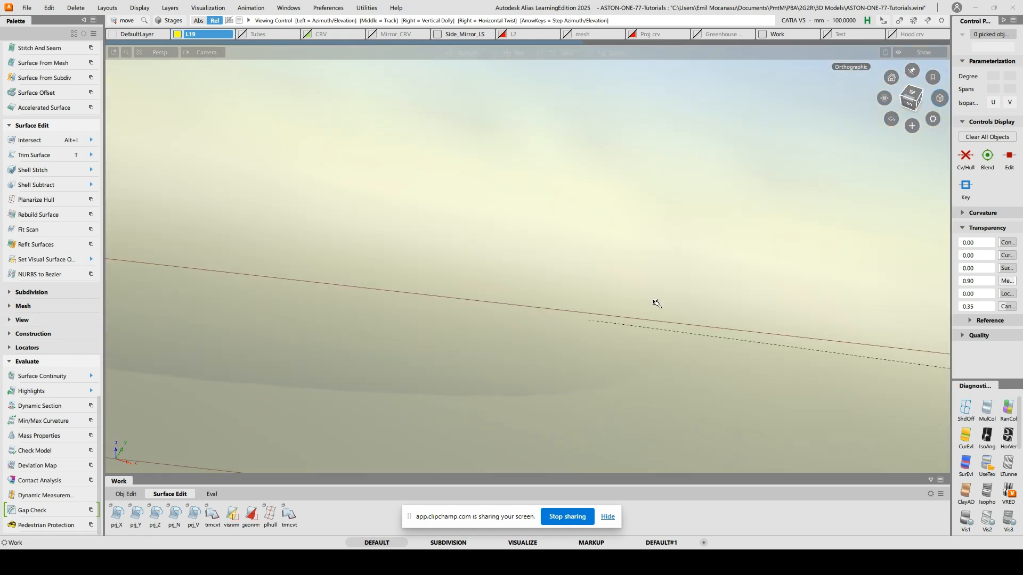
alt+shift+middle_drag(802, 258, 375, 251)
alt+shift+right_drag(638, 218, 688, 317)
alt+shift+middle_drag(903, 325, 482, 240)
alt+shift+middle_drag(623, 301, 501, 262)
alt+shift+drag(483, 270, 535, 131)
alt+shift+right_drag(534, 131, 584, 274)
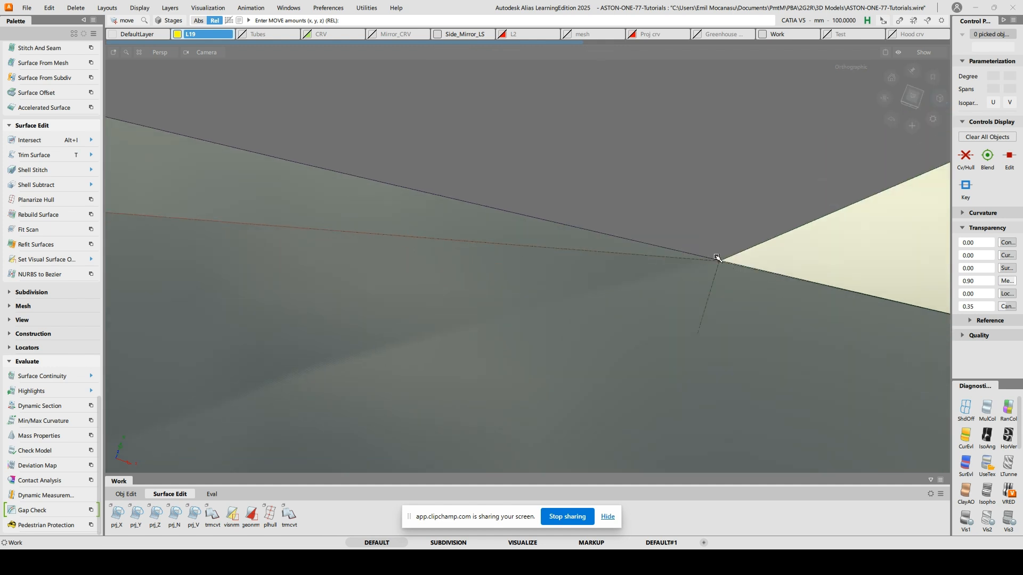
ctrl+shift+drag(718, 258, 698, 246)
drag(698, 246, 794, 290)
alt+shift+right_drag(794, 290, 790, 231)
alt+shift+middle_drag(790, 230, 338, 245)
alt+shift+click(488, 261)
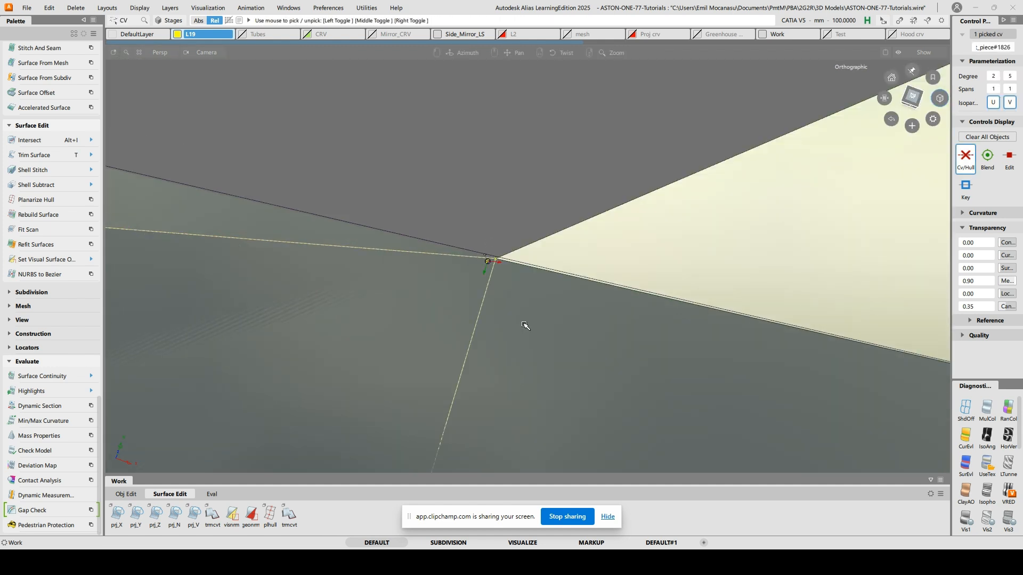
alt+shift+drag(526, 325, 525, 313)
ctrl+shift+middle_drag(546, 324, 483, 275)
drag(470, 250, 499, 259)
alt+shift+right_drag(502, 260, 391, 366)
Try to align the fillet piece's upper edge to the upper rail surface with G2 continuity, Project type and Shrink to Fit
alt+shift+drag(426, 314, 434, 257)
alt+shift+right_drag(434, 258, 453, 234)
alt+shift+drag(452, 266, 486, 271)
ctrl+shift+drag(354, 245, 343, 211)
key(q)
click(331, 198)
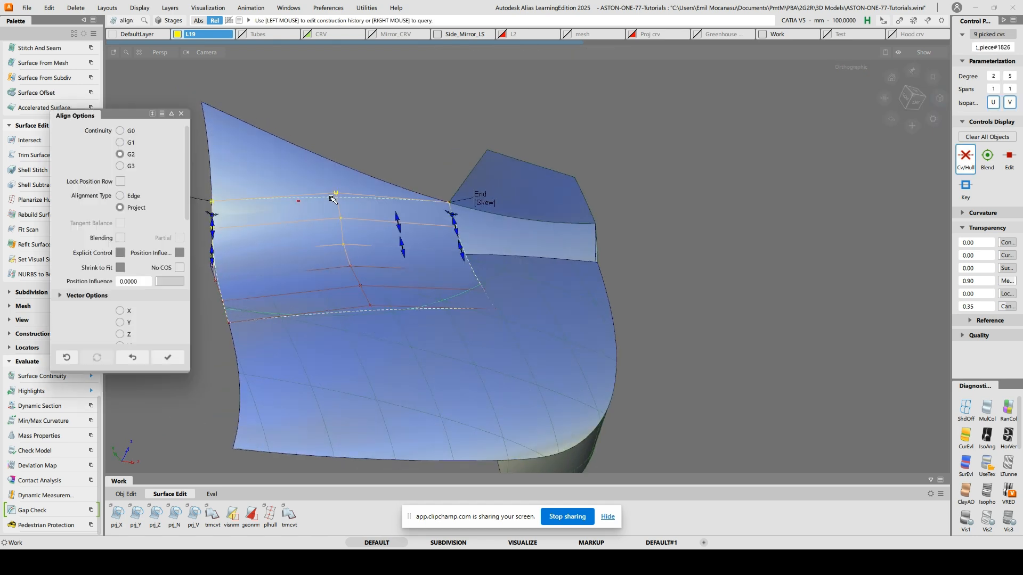
click(121, 268)
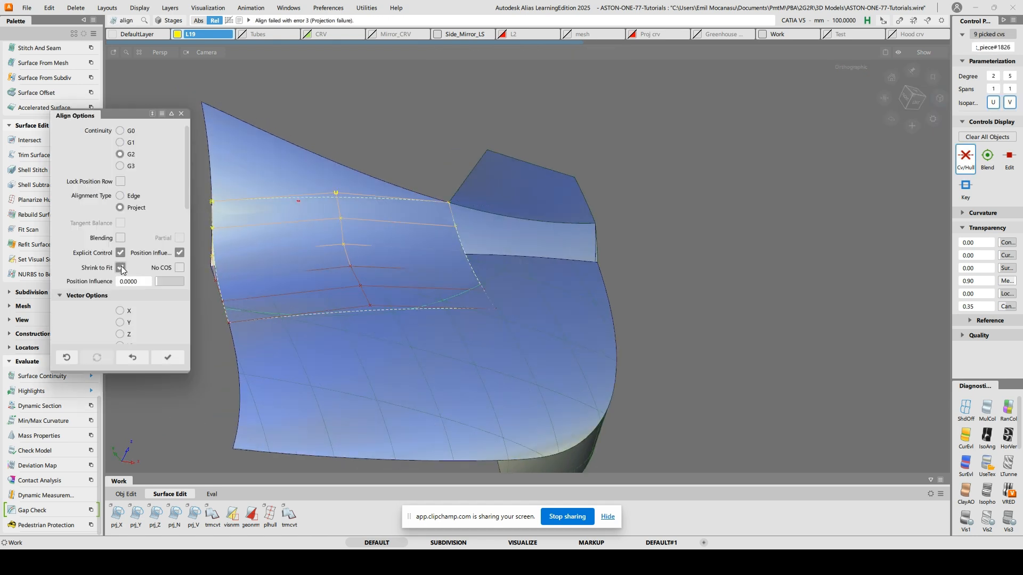
drag(176, 282, 32, 277)
click(168, 359)
Inspect the projected alignment of the fillet piece's upper edge and undo it
alt+shift+drag(383, 182, 414, 201)
ctrl+shift+drag(340, 188, 339, 166)
alt+shift+drag(339, 208, 321, 188)
alt+shift+middle_drag(321, 188, 340, 193)
click(352, 237)
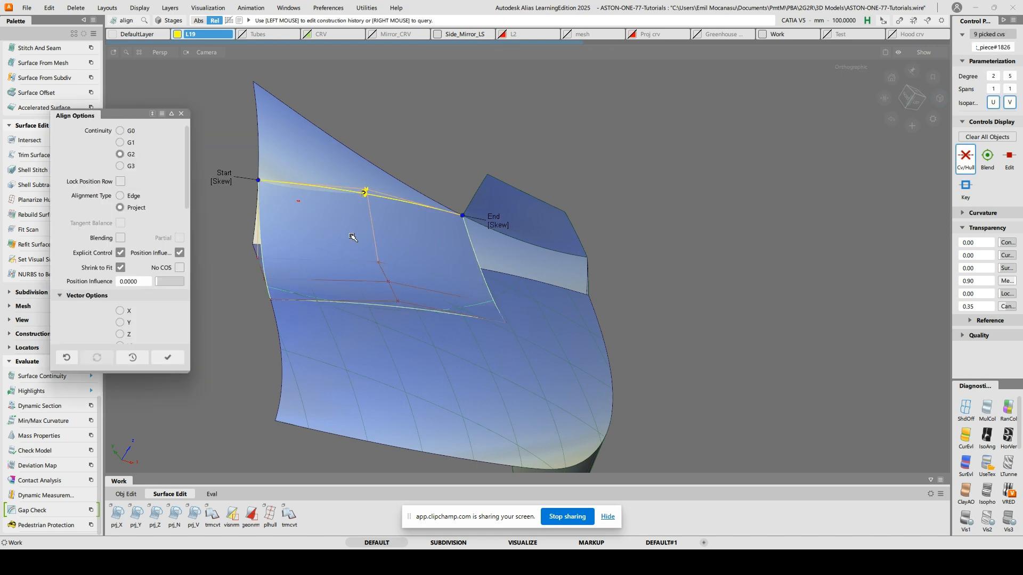
mouse_move(332, 238)
alt+shift+mouse_down()
mouse_move(368, 237)
mouse_move(328, 250)
alt+shift+mouse_up()
click(136, 356)
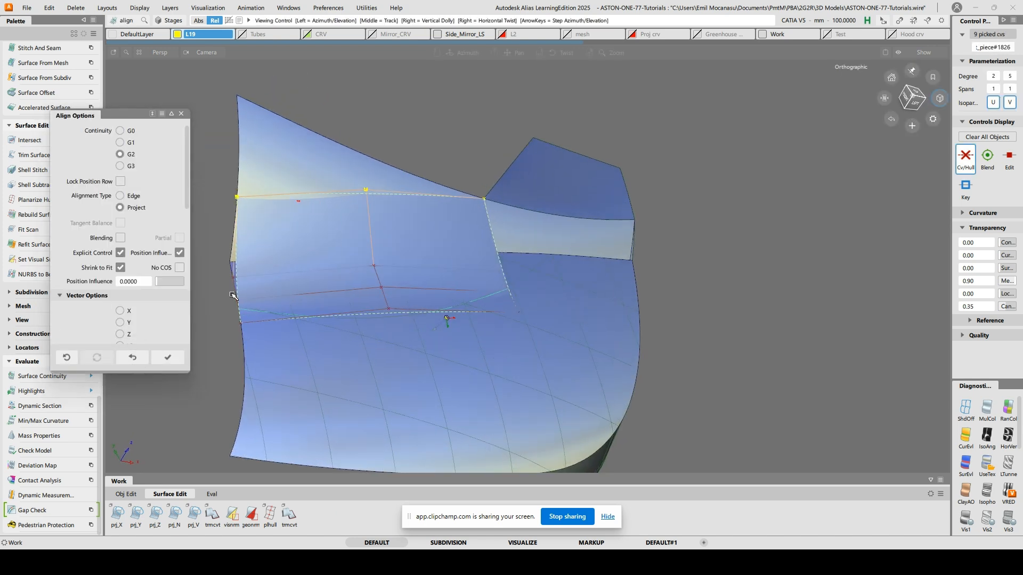
click(133, 355)
Project the fillet piece's upper edge onto the upper rail surface along the surface normal
scroll(356, 203, up, 2)
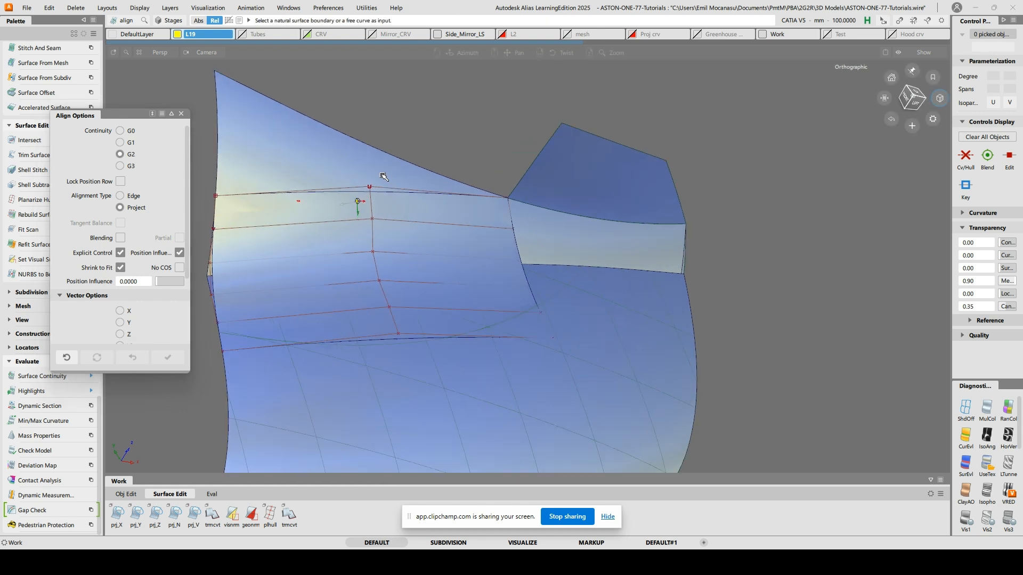
key(alt+p)
click(343, 167)
key(space)
click(337, 193)
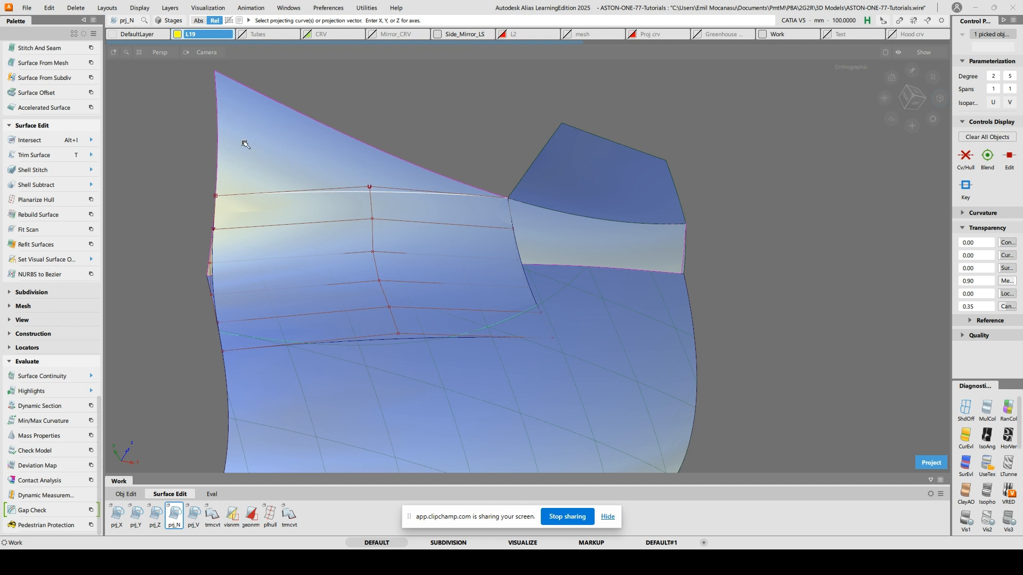
key(space)
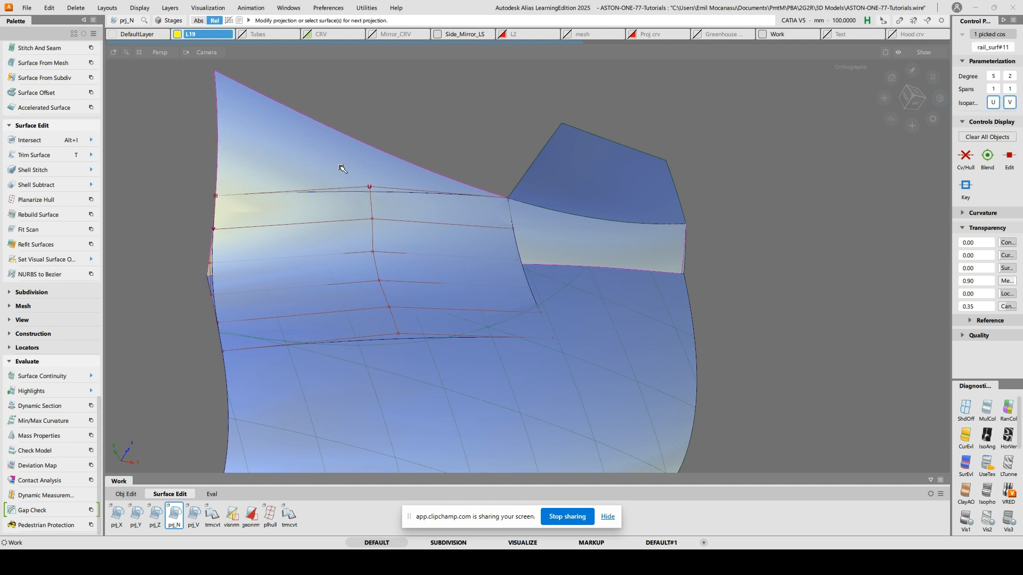
Extend the projected curve on the upper rail surface at both its rear and front ends
ctrl+shift+drag(373, 178, 413, 160)
ctrl+shift+right_drag(461, 127, 466, 162)
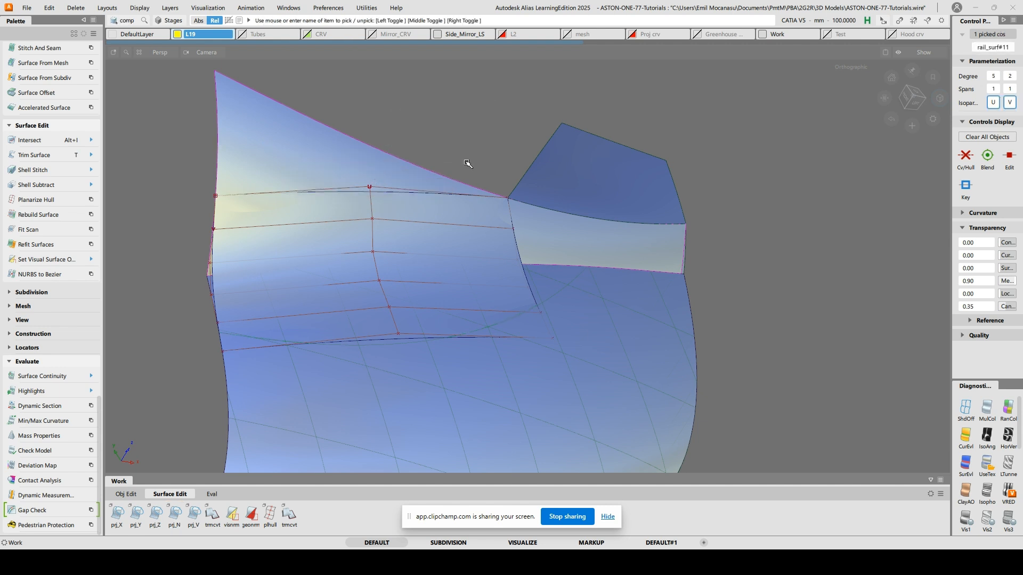
click(486, 195)
click(534, 203)
key(Return)
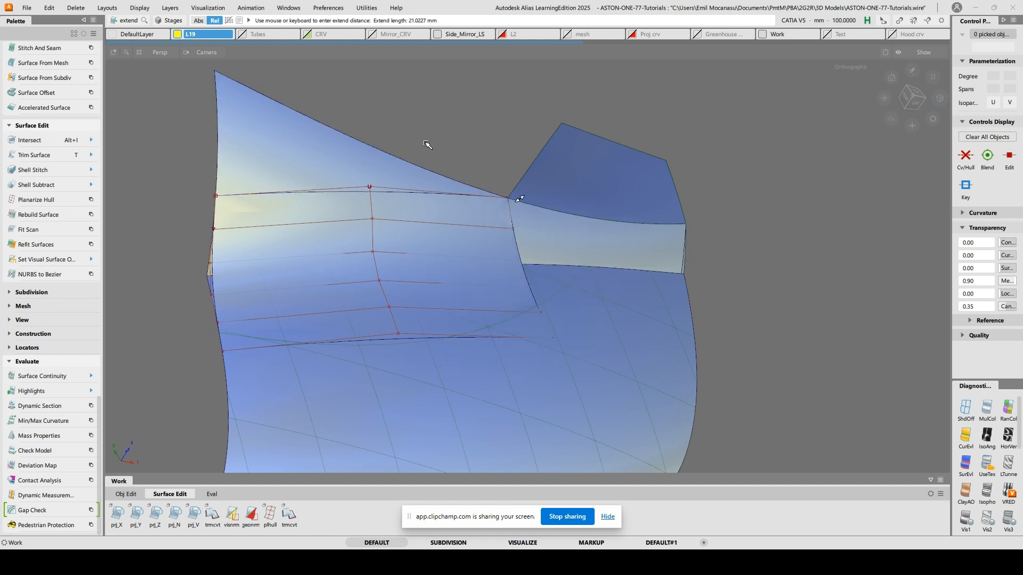
click(246, 198)
click(269, 198)
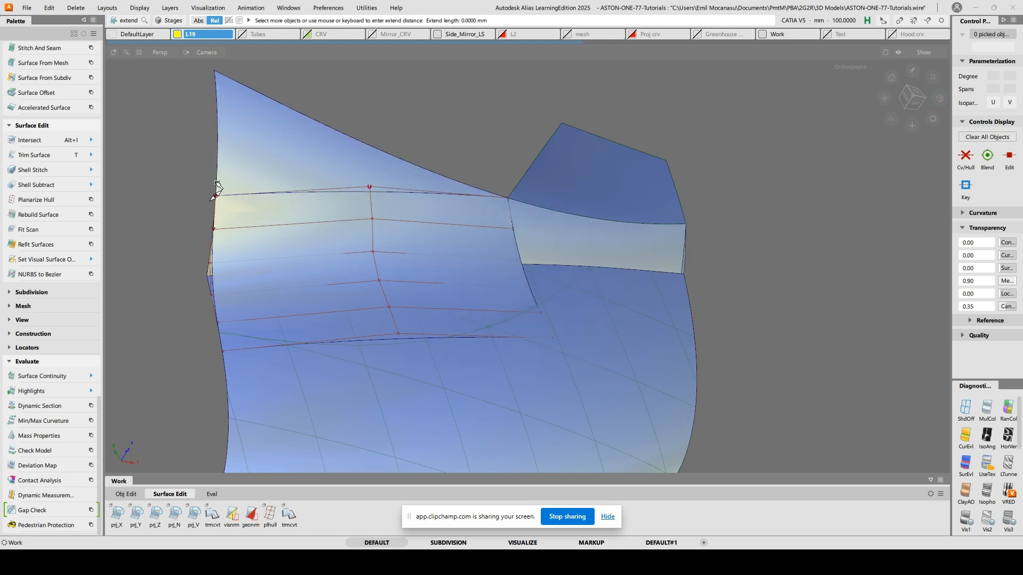
Align the fillet piece's upper edge to the projected curve with G2 continuity, Edge type and a U degree of 5
ctrl+shift+right_drag(322, 168, 271, 157)
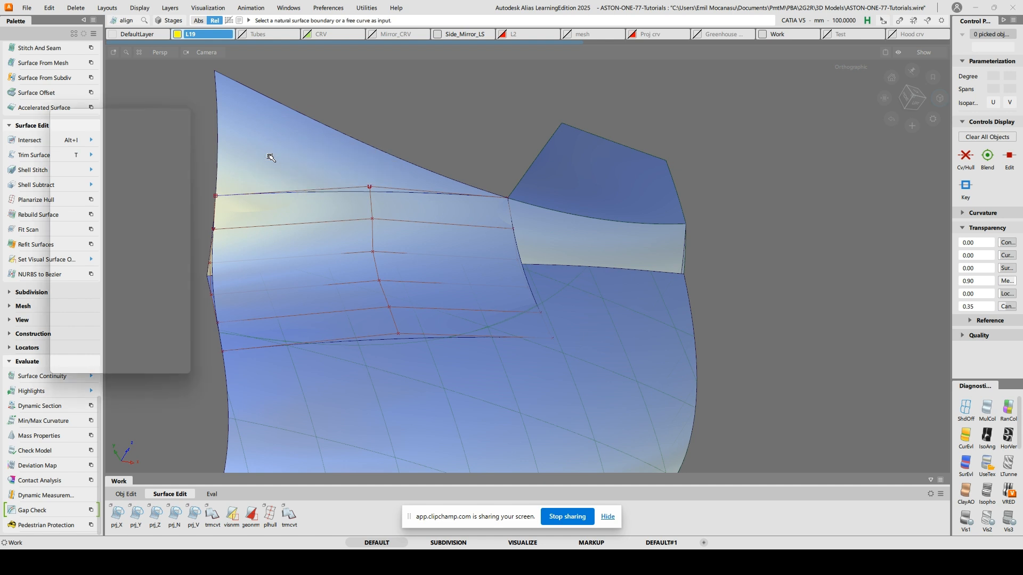
click(319, 193)
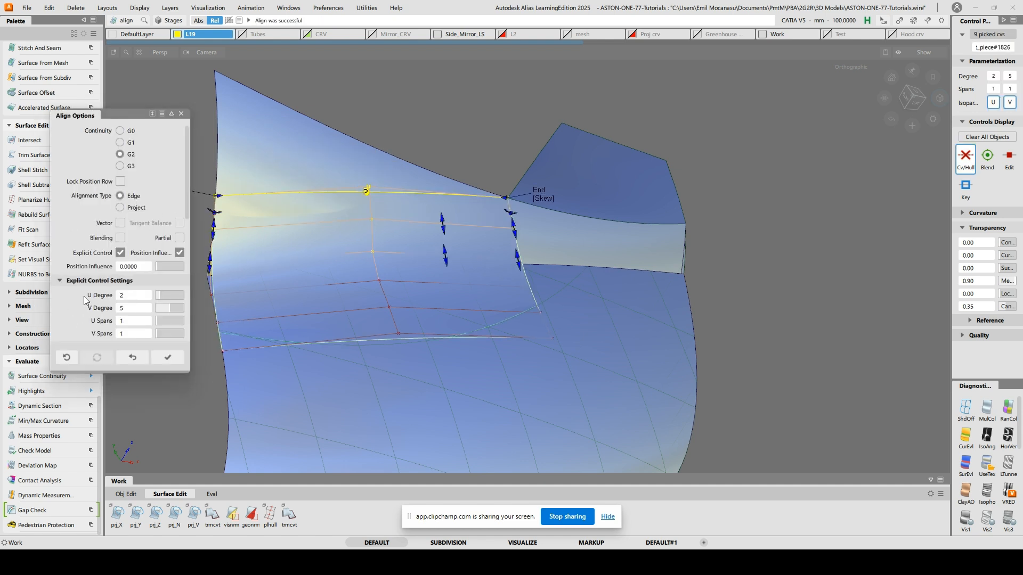
click(168, 294)
mouse_move(404, 258)
alt+shift+mouse_down()
mouse_move(548, 247)
mouse_move(412, 259)
alt+shift+mouse_up()
click(199, 204)
alt+shift+drag(413, 214, 323, 233)
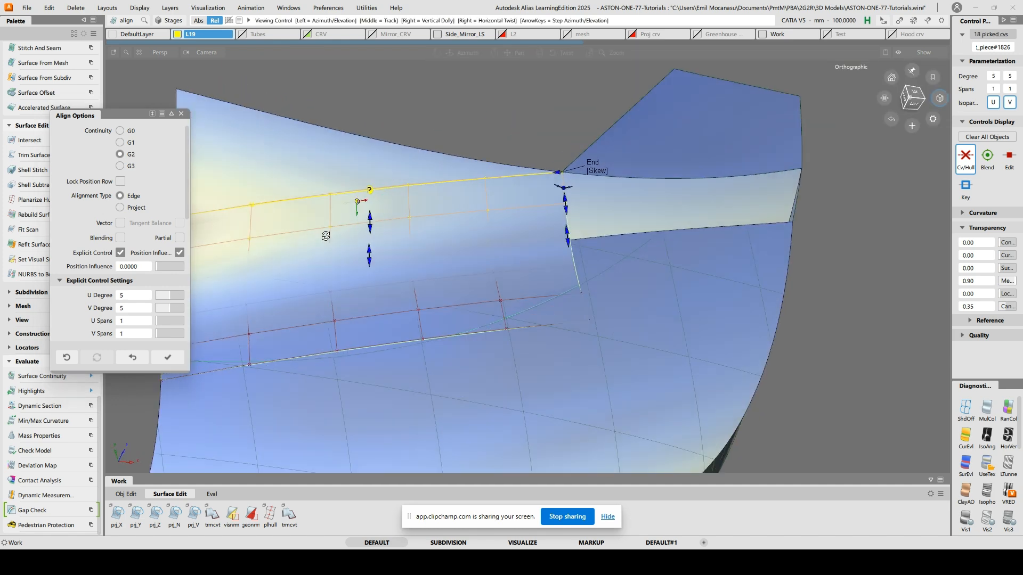
alt+shift+middle_drag(324, 233, 467, 212)
alt+shift+drag(467, 212, 576, 212)
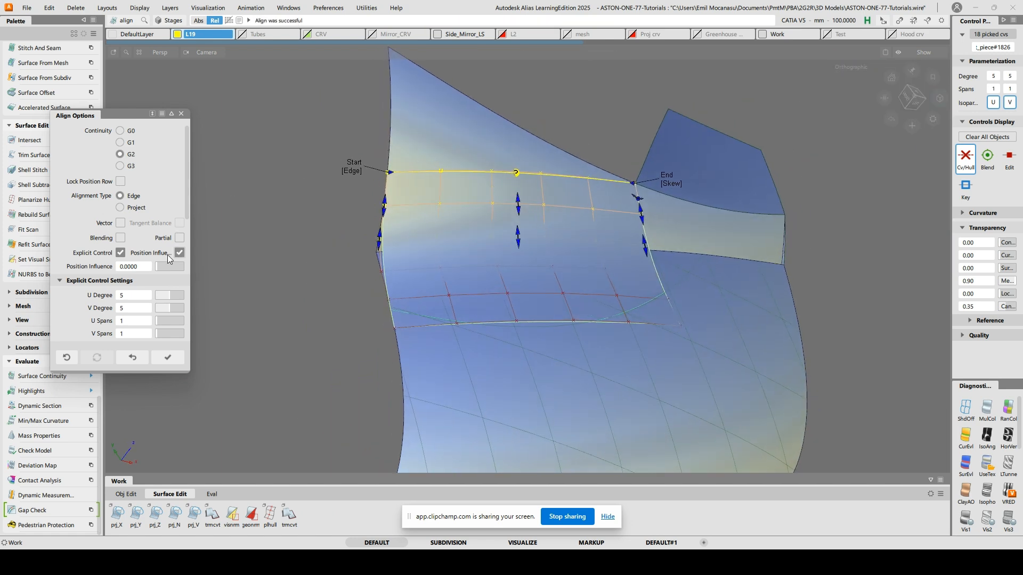
Try U degrees above 5 on the upper edge alignment and return the U degree to 5
click(169, 294)
alt+shift+drag(426, 269, 445, 270)
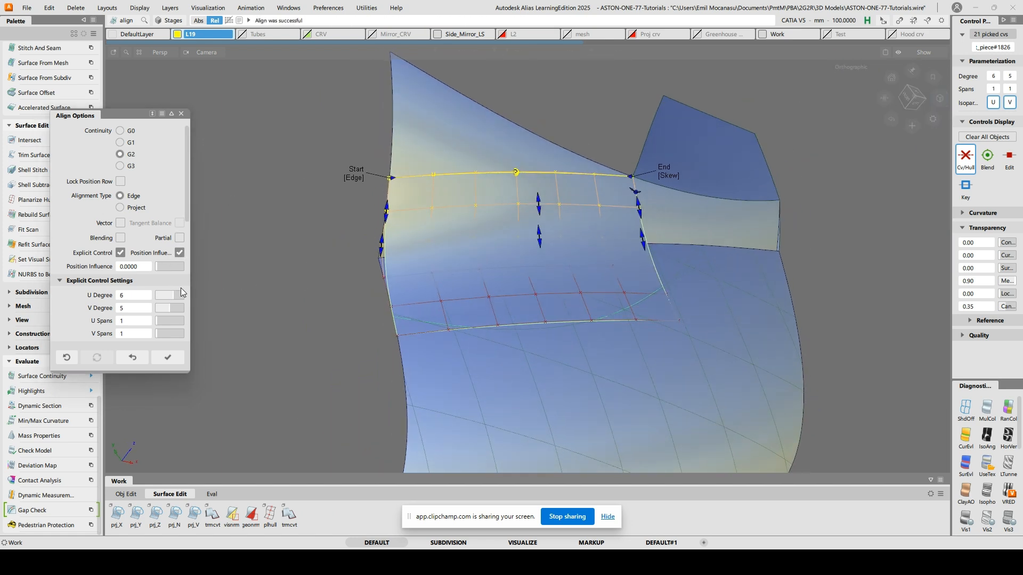
click(174, 296)
alt+shift+drag(479, 231, 491, 229)
drag(177, 296, 170, 296)
alt+shift+drag(400, 271, 408, 278)
click(182, 268)
alt+shift+drag(602, 215, 647, 209)
Align the fillet piece's lower edge to the lower surface with G2 continuity and the Project type
ctrl+shift+drag(565, 282, 532, 304)
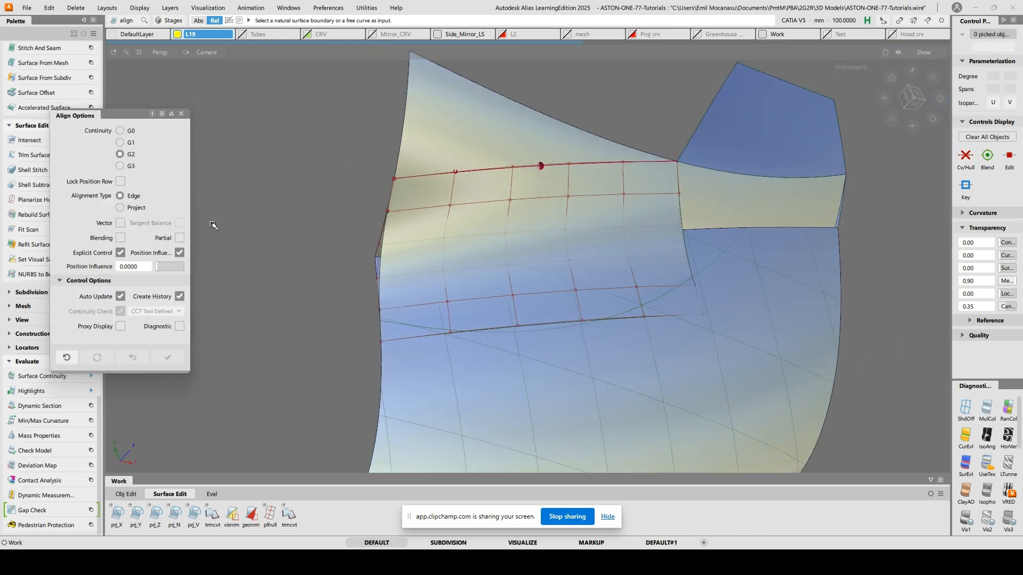
click(121, 208)
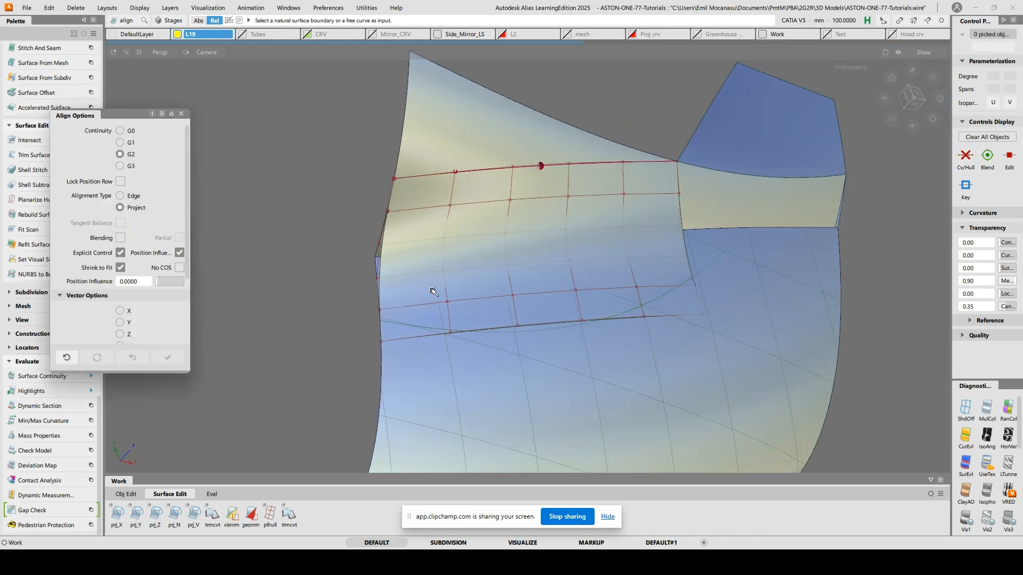
click(474, 334)
click(346, 353)
alt+shift+drag(623, 347, 564, 246)
alt+shift+drag(565, 246, 626, 235)
Extend the curve on the lower surface from the fillet piece's lower rear corner to the surface's rear edge
ctrl+shift+right_drag(651, 251, 650, 276)
click(618, 347)
click(660, 352)
key(Return)
drag(718, 373, 760, 324)
alt+shift+middle_drag(760, 324, 687, 309)
alt+shift+drag(683, 304, 761, 316)
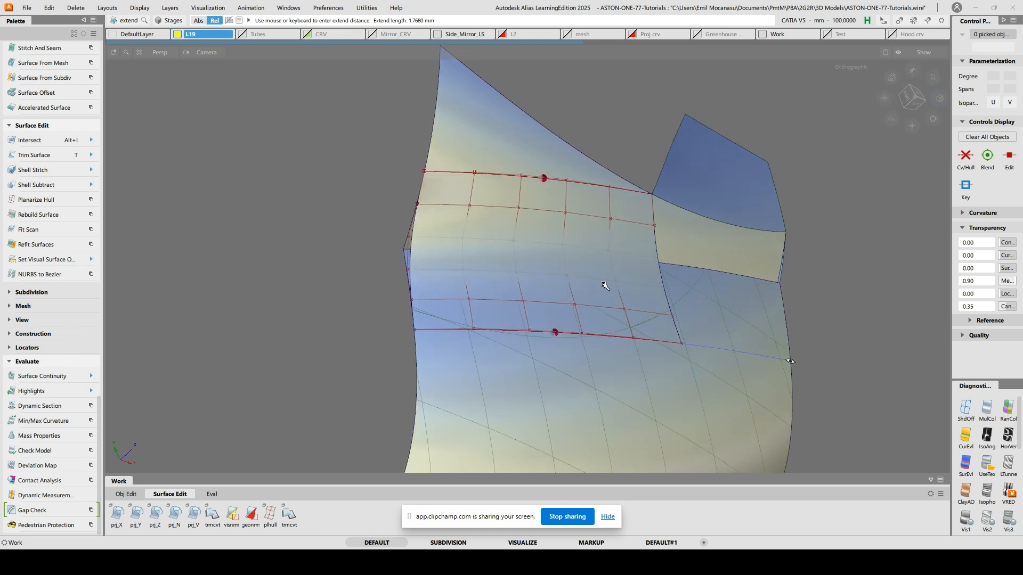
Switch the fillet piece's lower edge alignment to the Edge type with Partial enabled, keeping G2 continuity
key(q)
ctrl+shift+drag(486, 243, 451, 231)
click(546, 332)
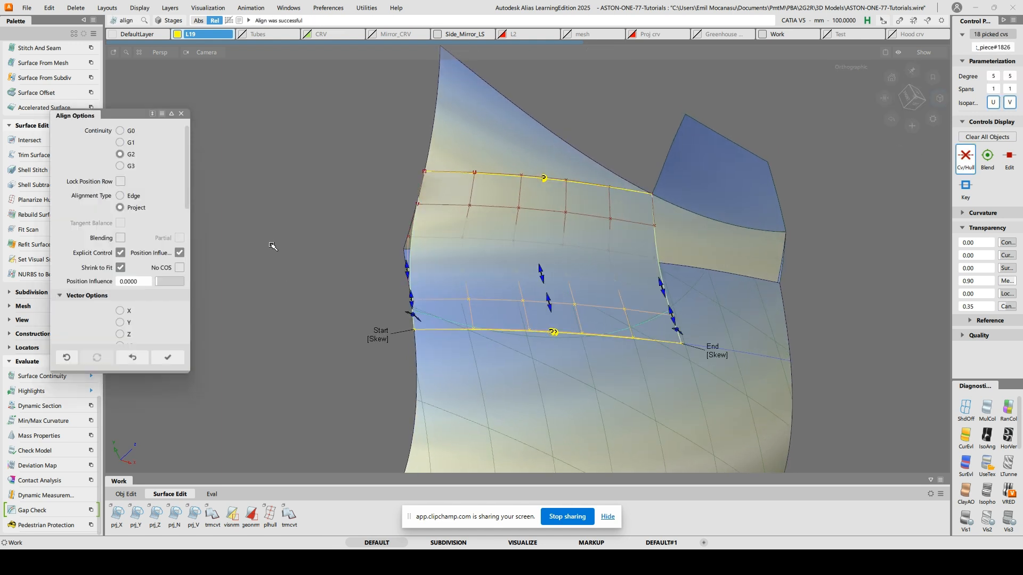
click(121, 196)
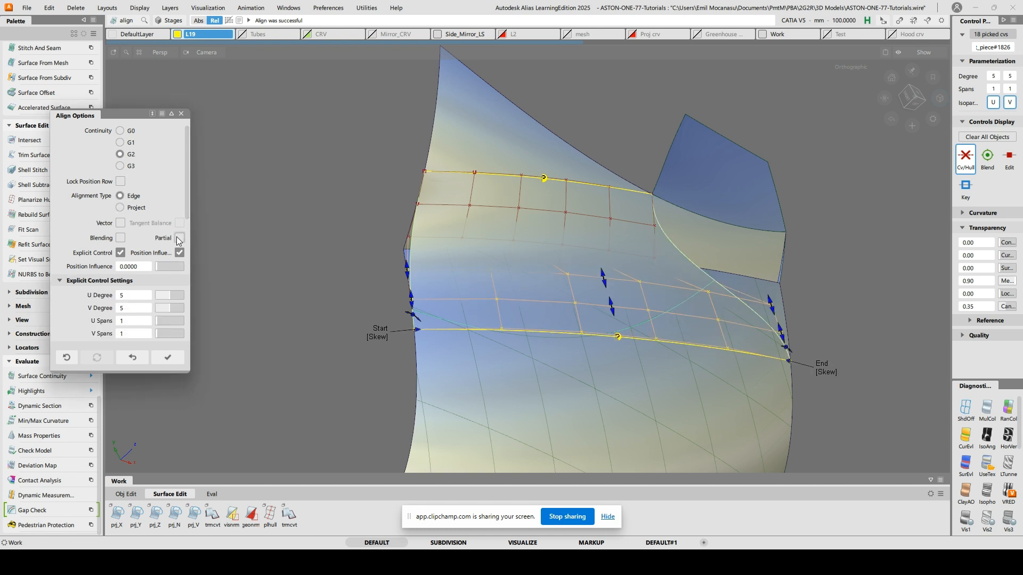
click(180, 238)
Realign the fillet piece's upper edge to the projected curve with G2 Edge alignment and raise its U degree to 7
ctrl+shift+drag(538, 203, 539, 181)
click(554, 181)
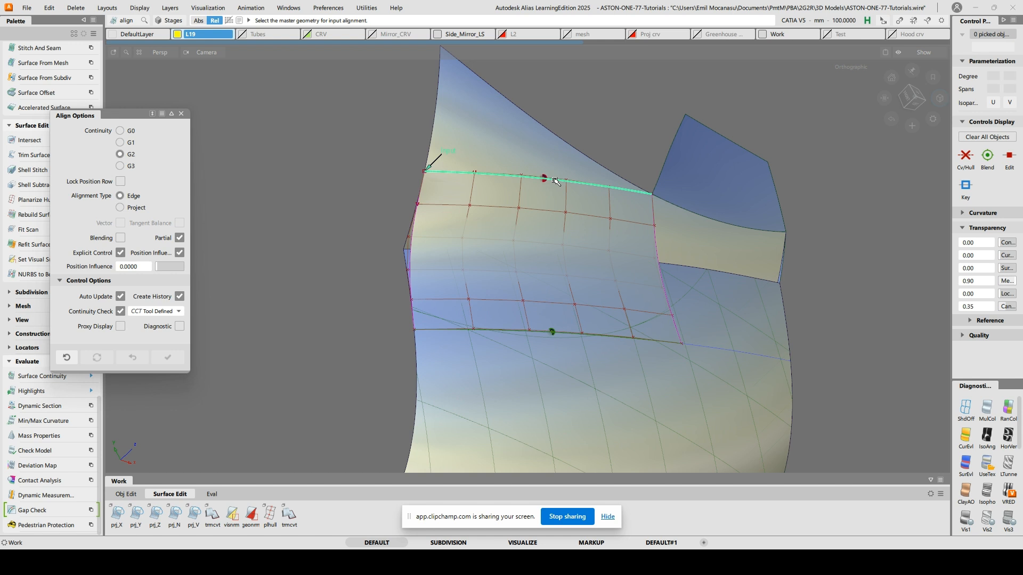
click(555, 180)
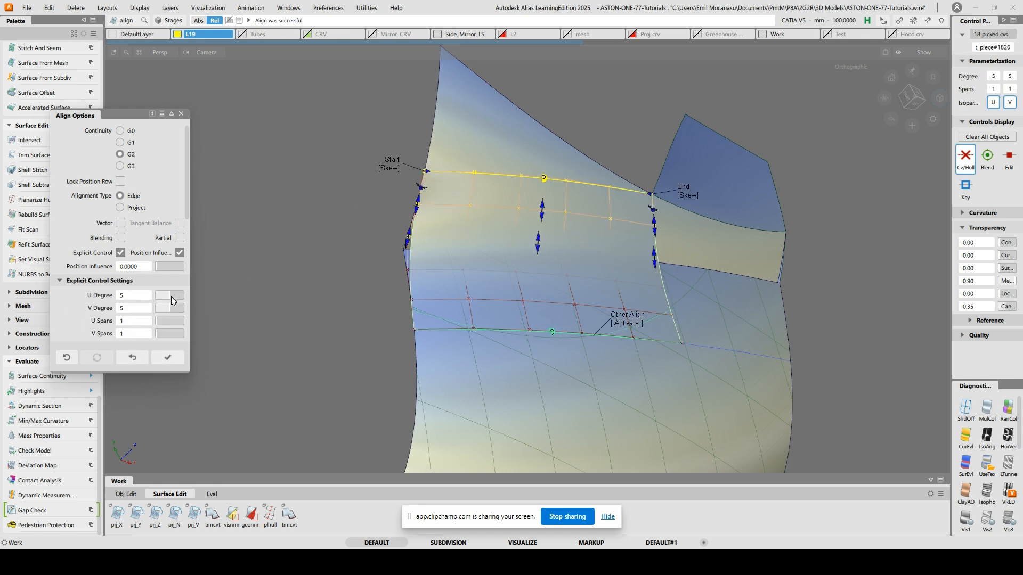
drag(157, 267, 97, 270)
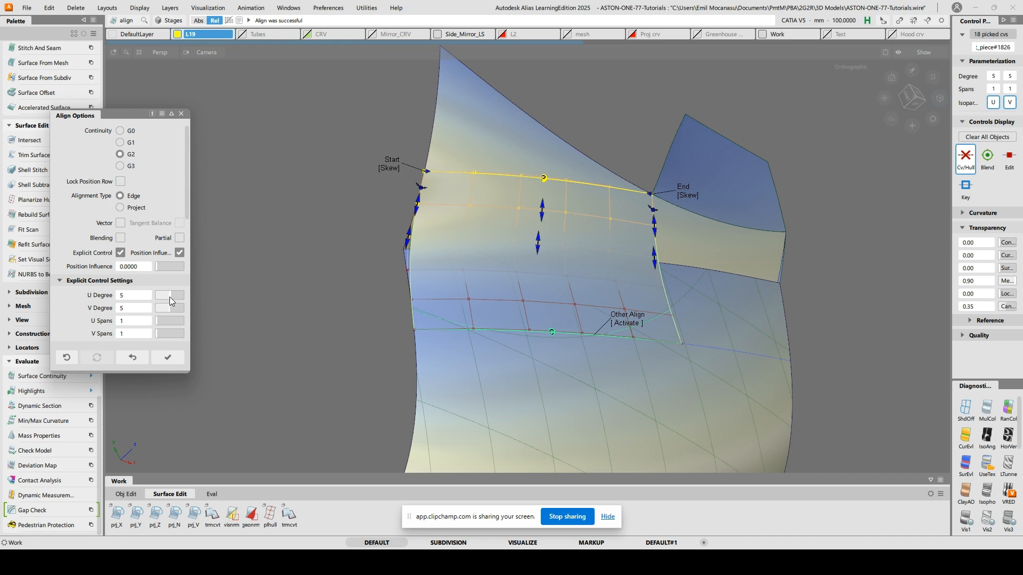
alt+shift+drag(527, 235, 455, 254)
Trim the upper rail surface along the extended projected curve, removing the strip below the rear window
ctrl+shift+drag(506, 277, 424, 162)
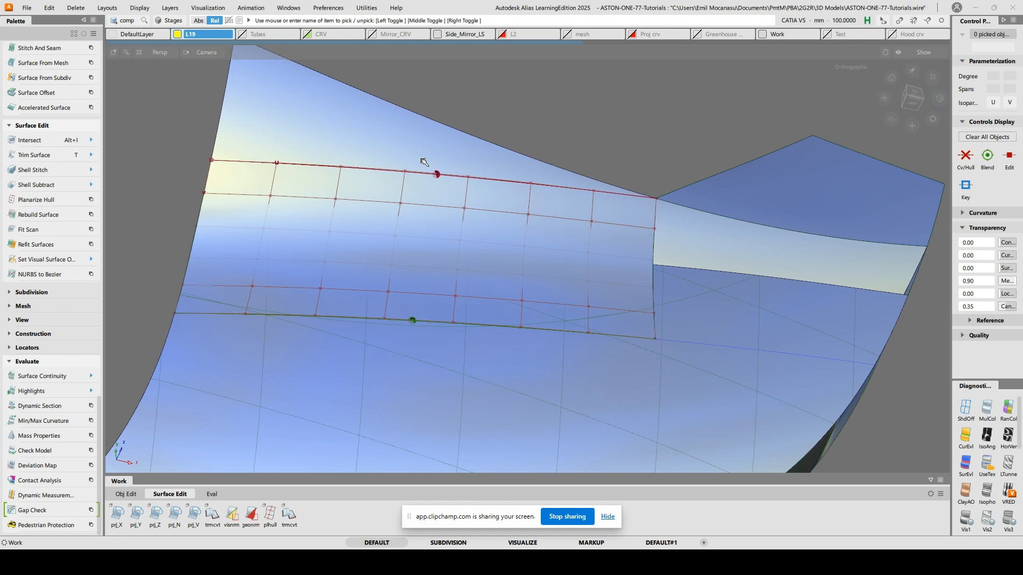
key(t)
click(386, 152)
click(865, 463)
alt+shift+drag(717, 313, 651, 304)
alt+shift+middle_drag(651, 305, 408, 301)
alt+shift+drag(543, 306, 617, 336)
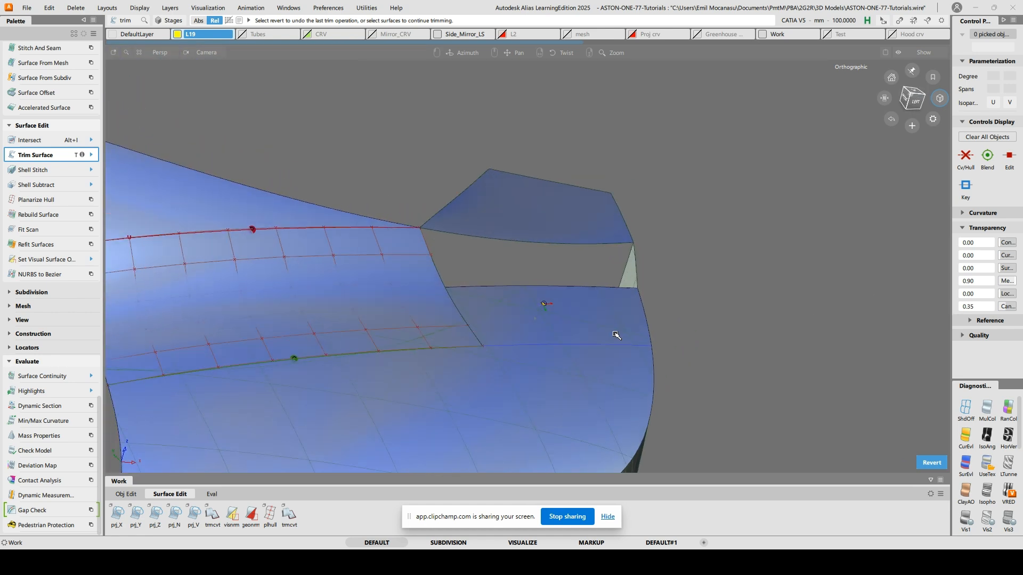
Extend the fillet piece's rear edge as a separate surface reaching the lower surface's rear edge
ctrl+shift+right_click(437, 114)
click(399, 105)
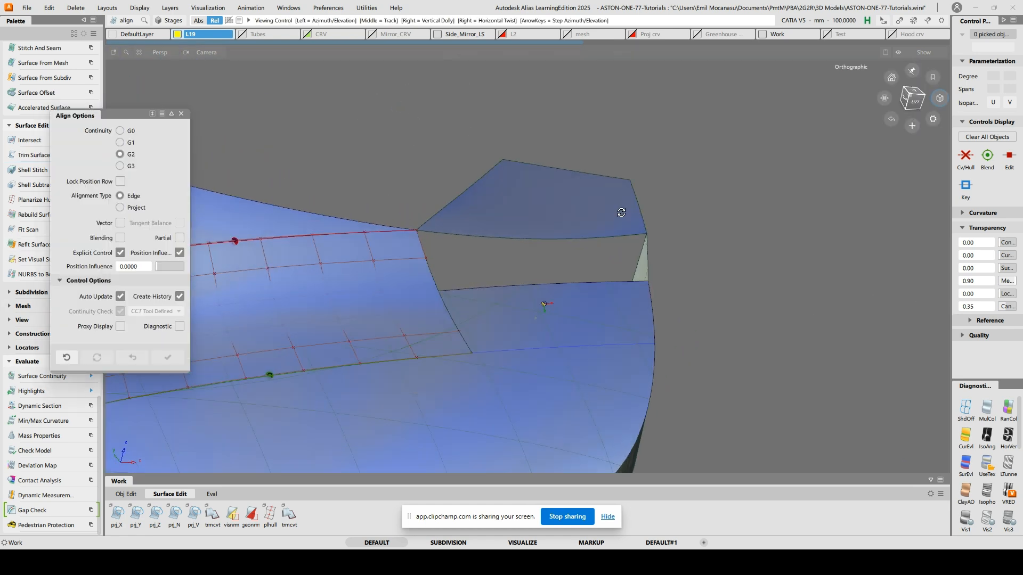
click(126, 494)
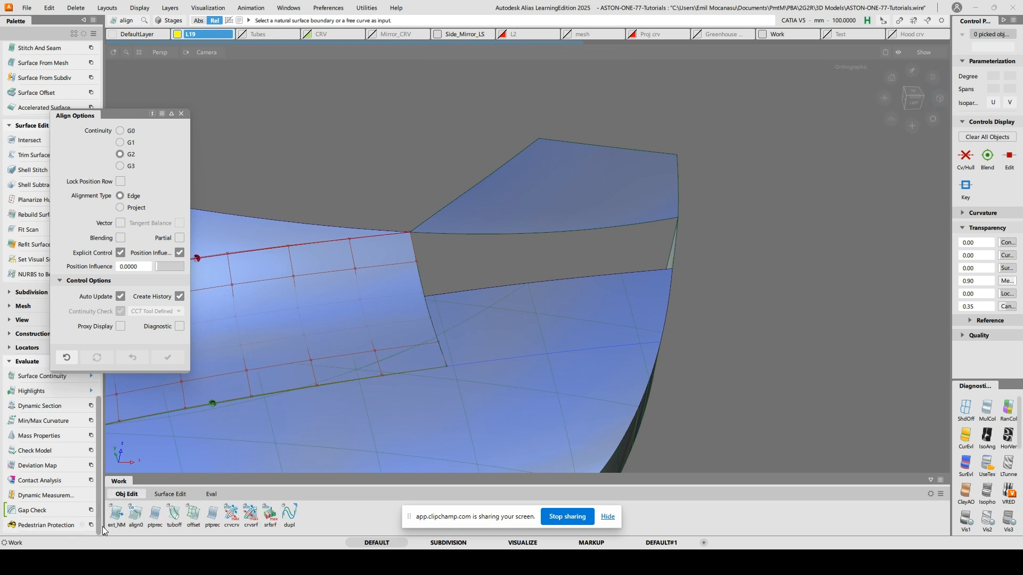
click(117, 514)
click(419, 277)
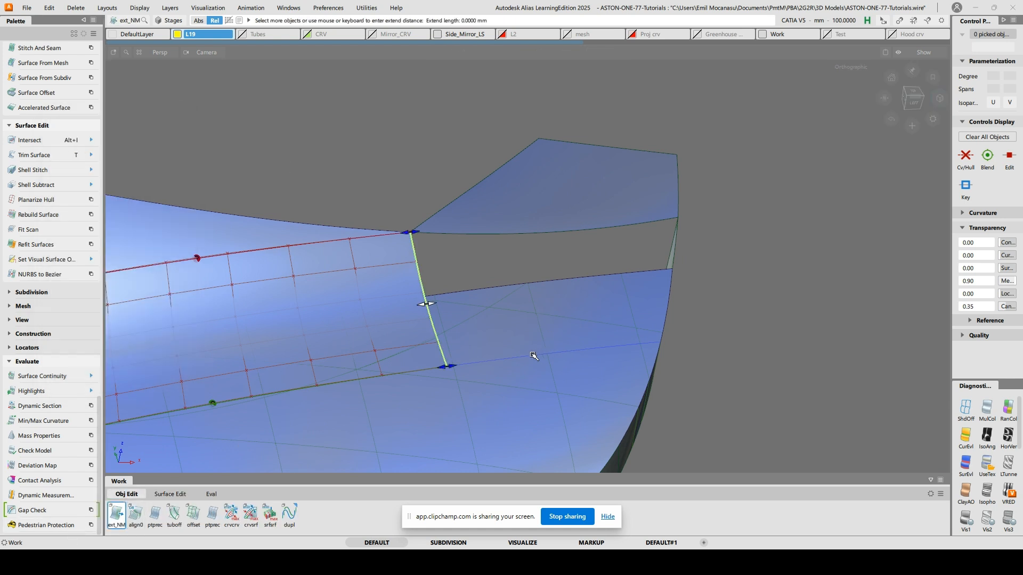
drag(534, 357, 899, 294)
click(731, 201)
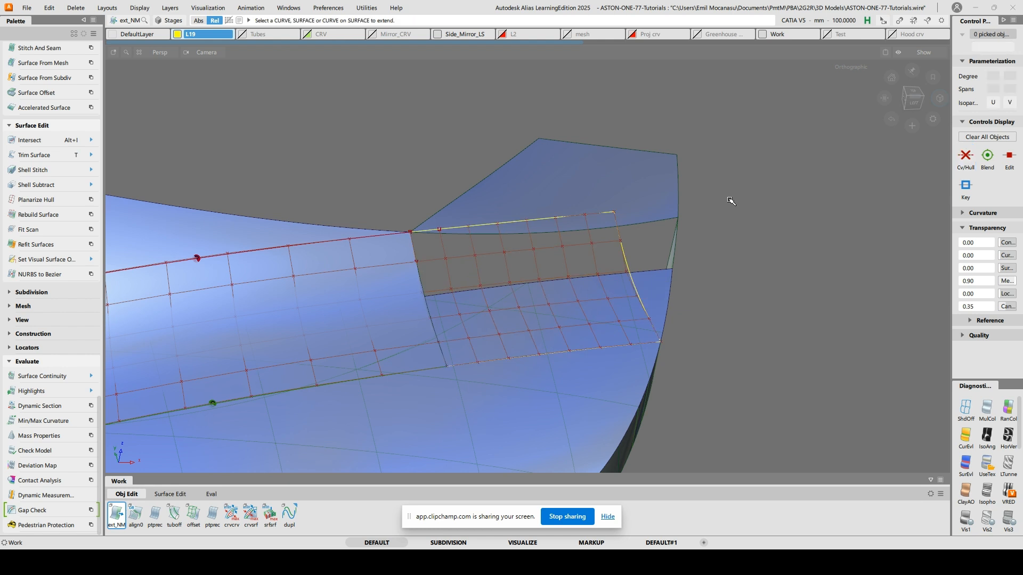
Select the new rear extension surface and set its U degree to 5
ctrl+shift+drag(496, 231, 497, 254)
click(523, 258)
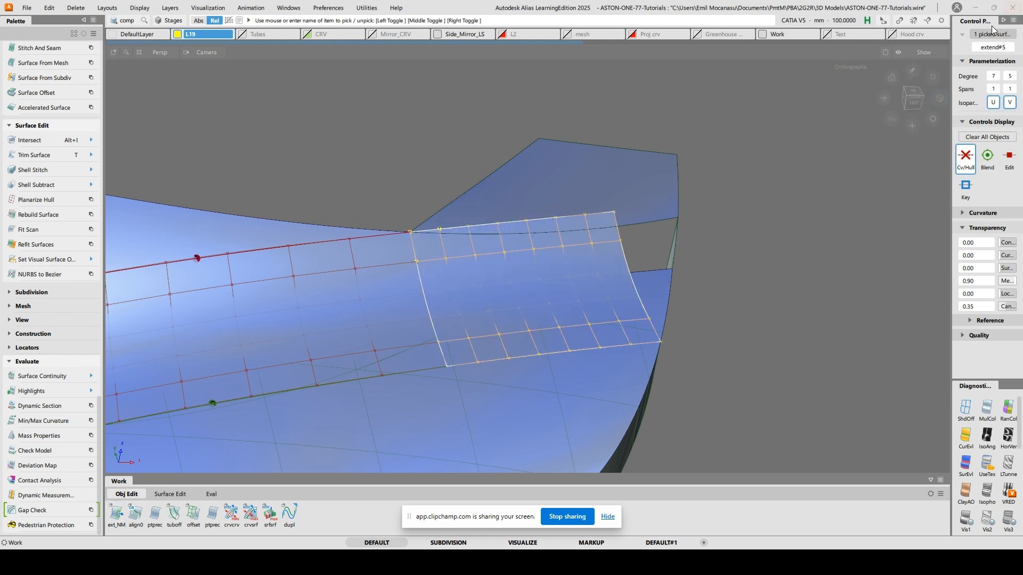
click(993, 76)
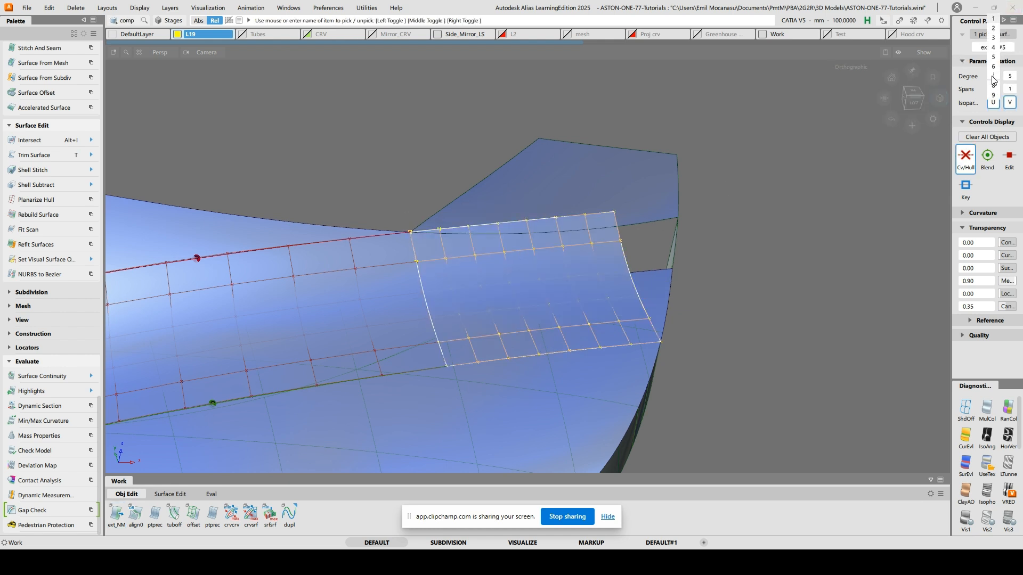
click(994, 33)
click(923, 52)
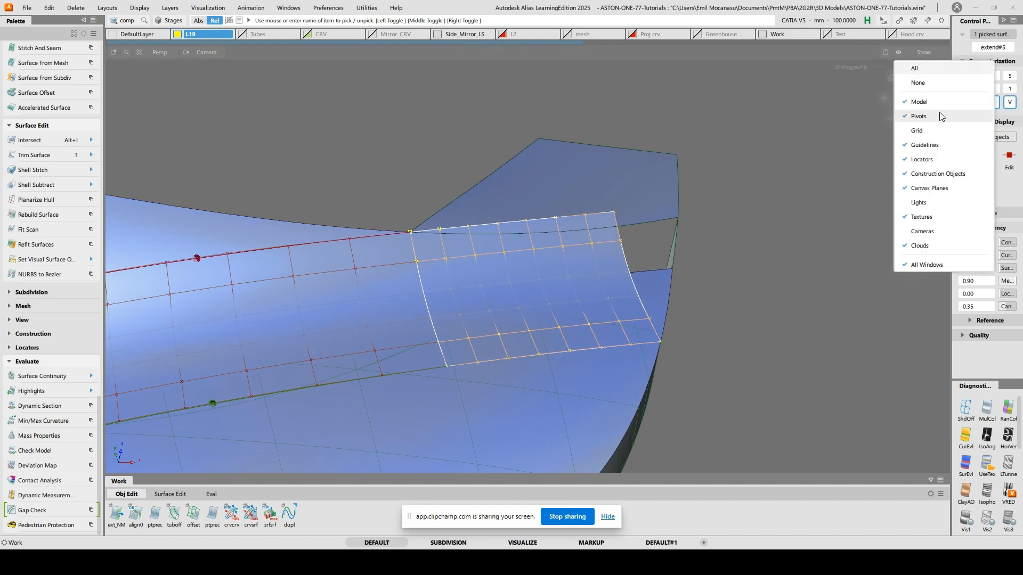
click(940, 117)
click(994, 76)
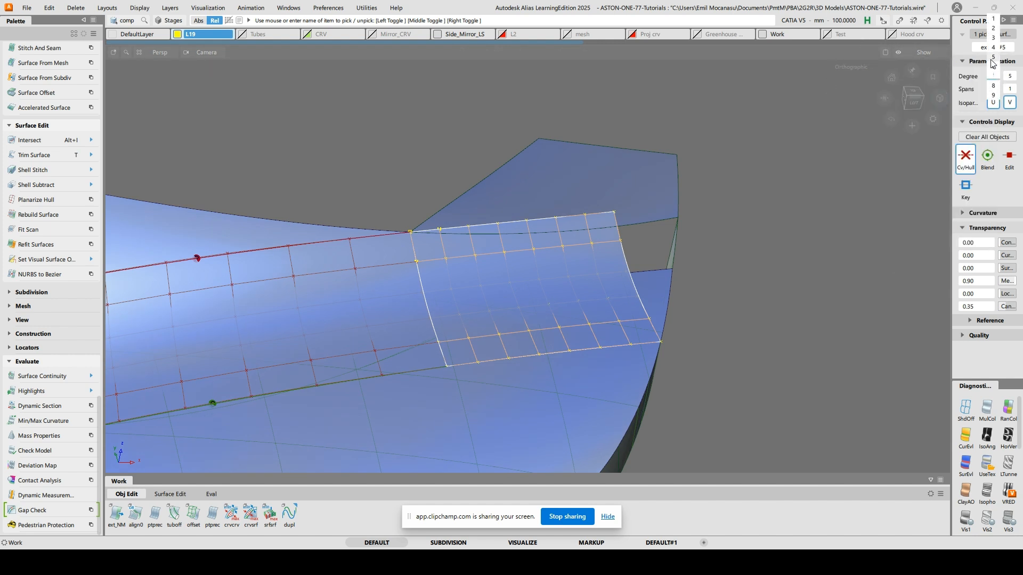
click(994, 59)
click(660, 146)
Extend the rear extension surface's end edge past the lower surface's rear boundary
ctrl+shift+right_drag(639, 150, 639, 172)
click(627, 255)
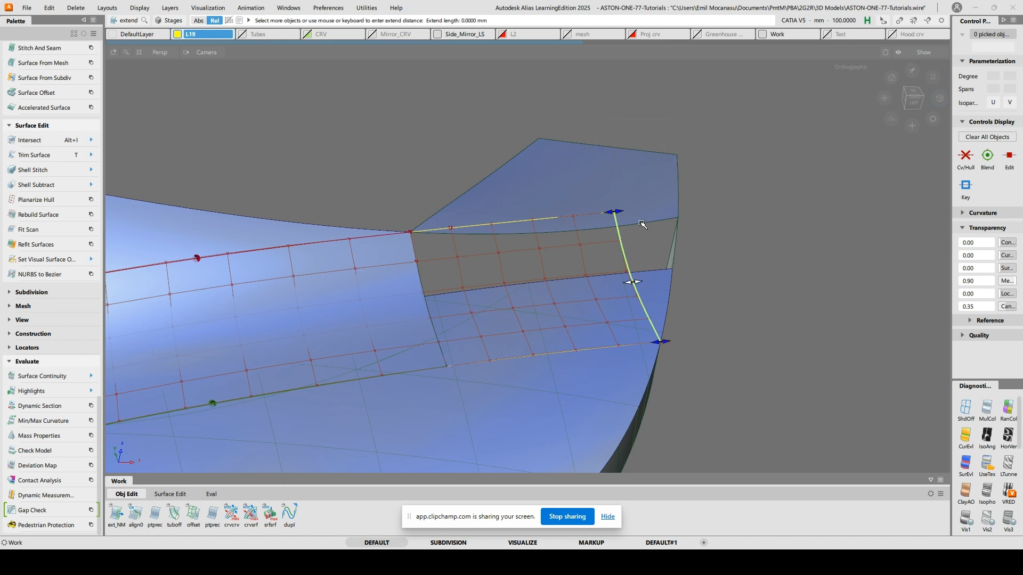
drag(641, 225, 758, 197)
alt+shift+drag(792, 283, 544, 213)
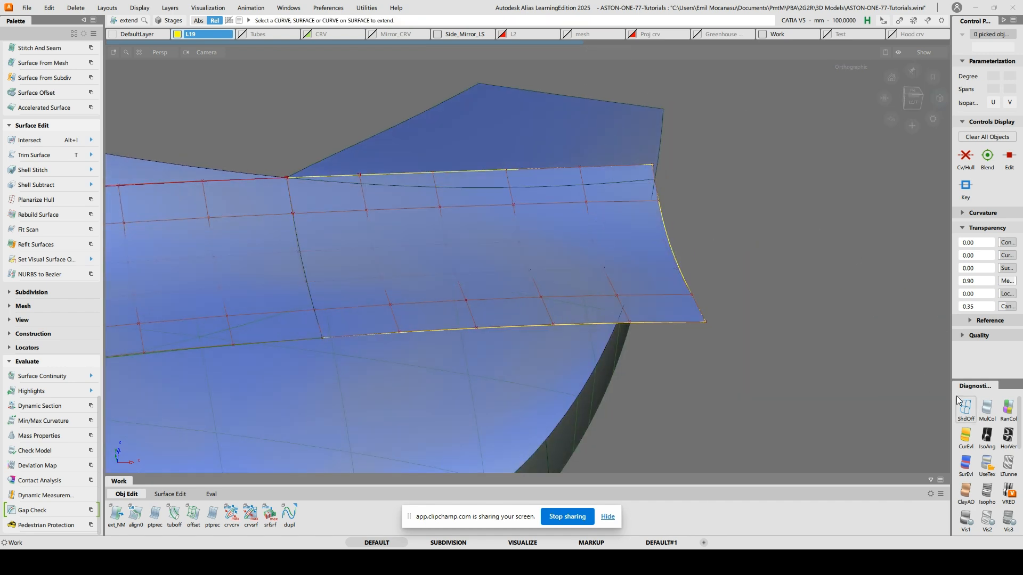
Untrim the rear side surface behind the fillet's rear extension
alt+shift+drag(575, 212, 680, 283)
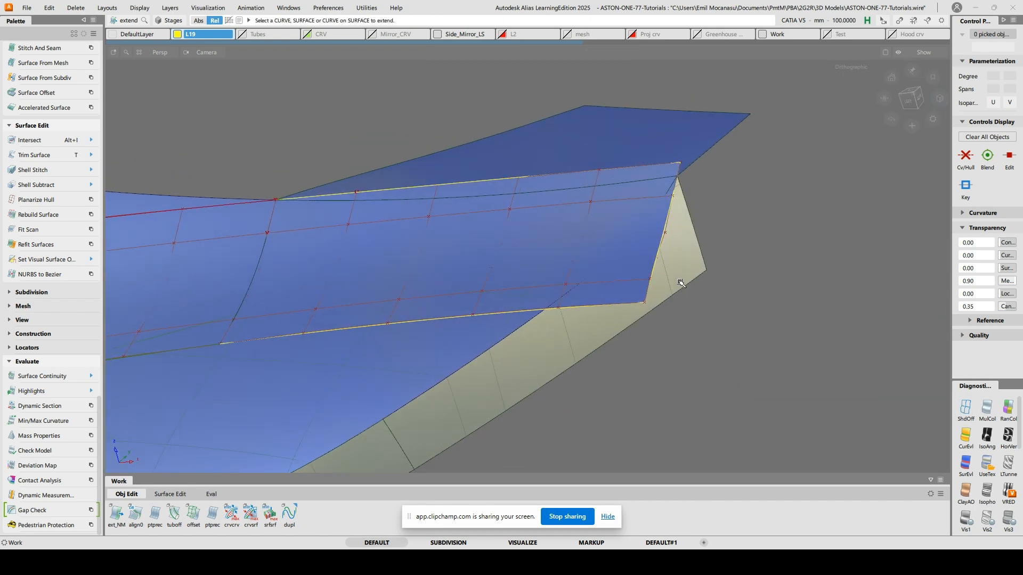
key(u)
click(678, 280)
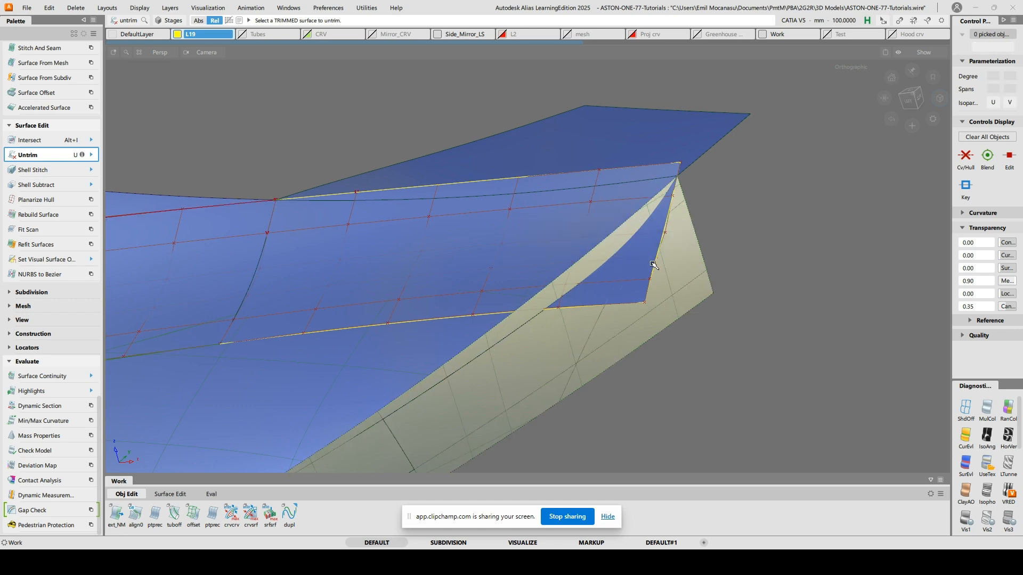
Intersect the fillet's rear extension surface with the untrimmed rear side surface
key(alt+i)
alt+shift+drag(675, 277, 642, 251)
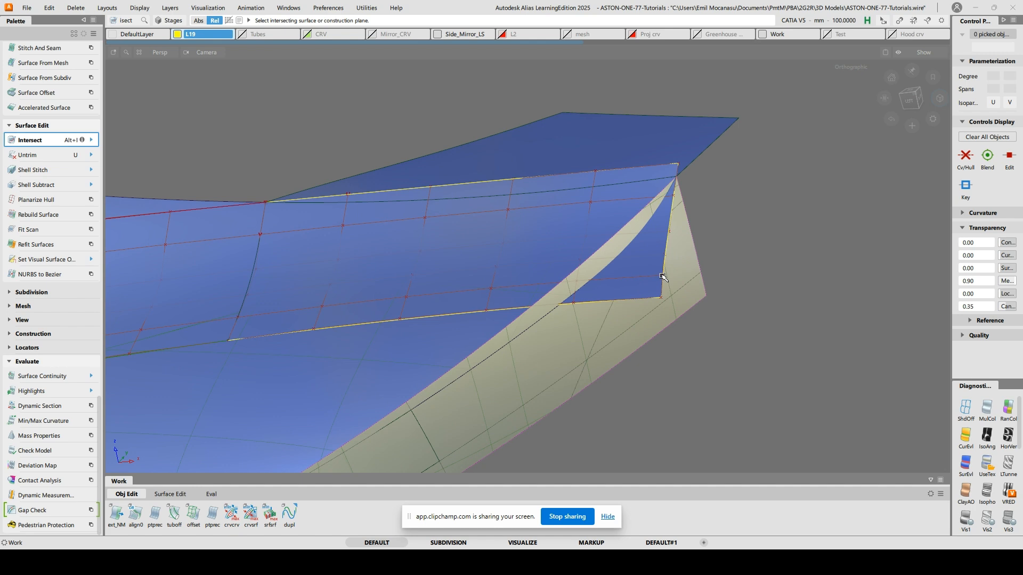
alt+shift+drag(642, 285, 745, 213)
alt+shift+right_drag(730, 263, 761, 245)
mouse_move(761, 245)
alt+shift+mouse_down()
mouse_move(740, 197)
mouse_move(764, 250)
alt+shift+mouse_up()
click(779, 266)
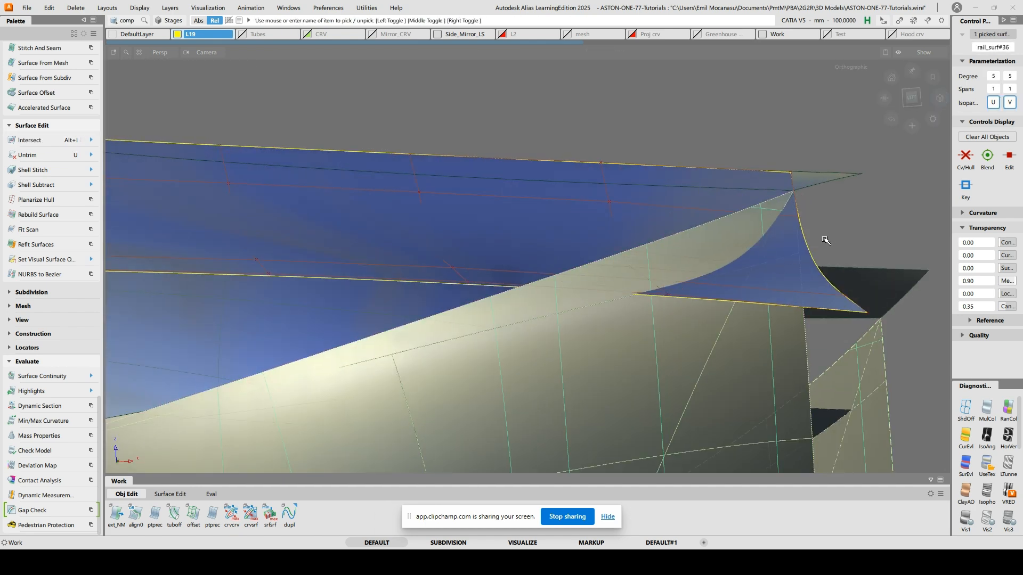
key(alt+i)
alt+shift+drag(714, 224, 783, 236)
click(794, 273)
key(alt+i)
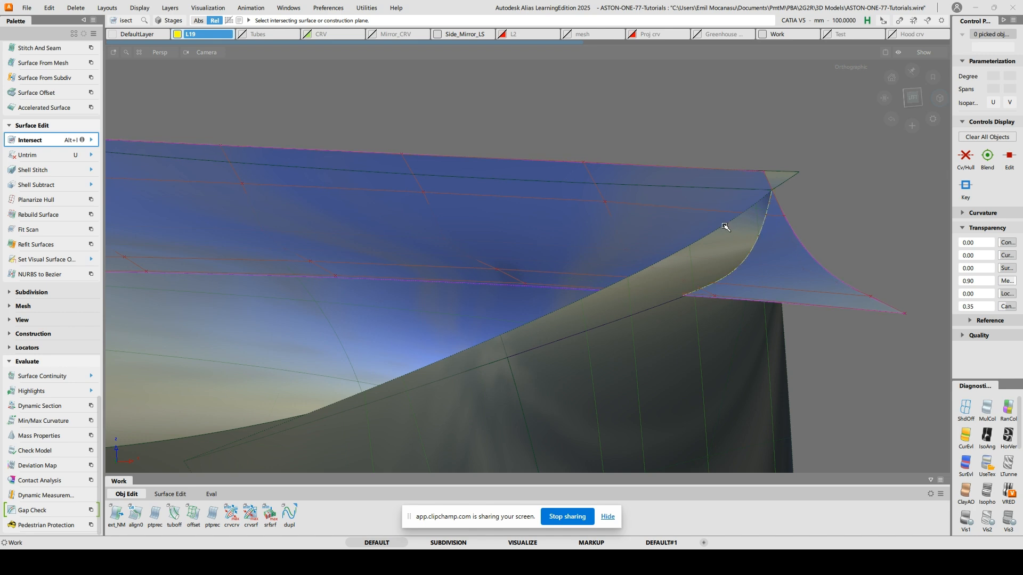
Project the upper surface's lower edge along Y onto the fillet's rear extension surface
alt+shift+drag(787, 192, 736, 232)
key(alt+p)
click(698, 250)
key(space)
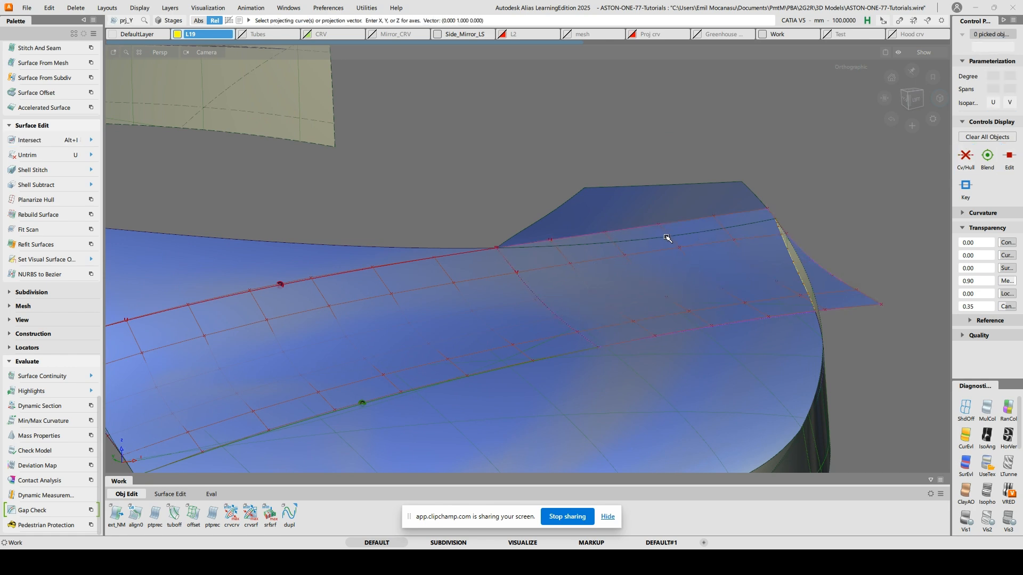
click(648, 241)
alt+shift+drag(829, 149, 688, 226)
alt+shift+drag(600, 299, 760, 310)
ctrl+shift+drag(672, 256, 673, 246)
mouse_move(779, 260)
alt+shift+mouse_down()
mouse_move(719, 208)
mouse_move(738, 235)
alt+shift+mouse_up()
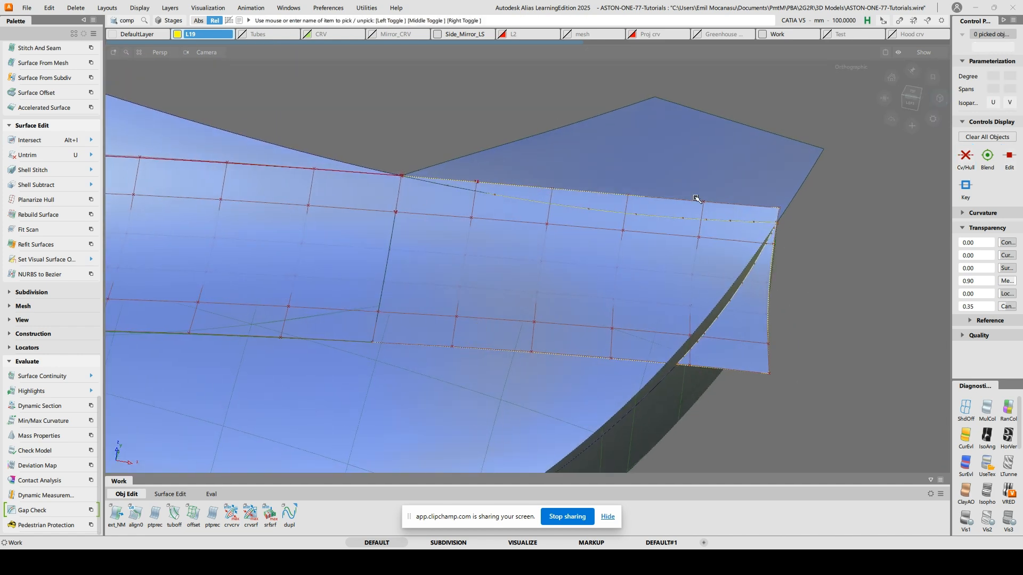
alt+shift+drag(878, 330, 803, 228)
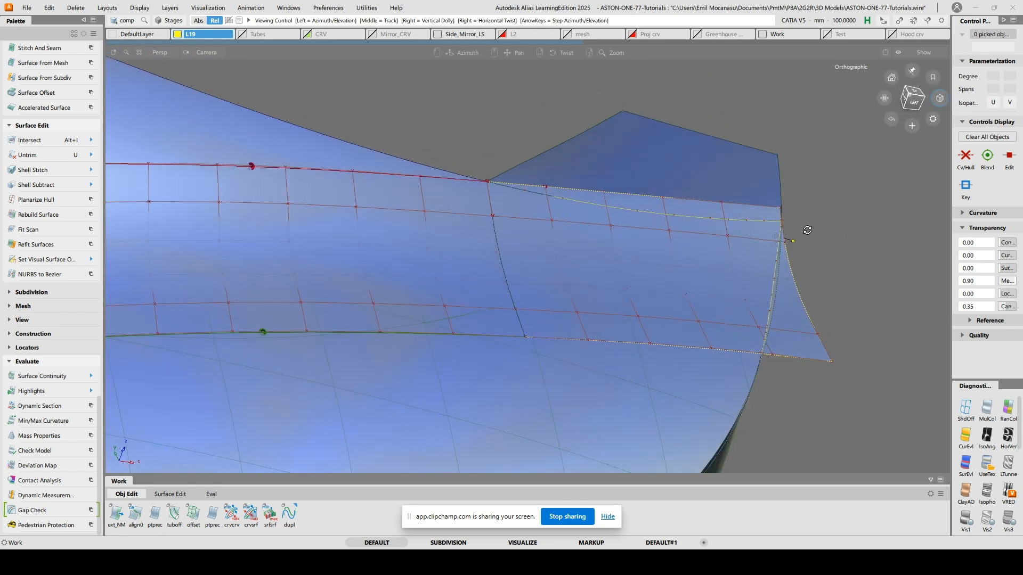
Trim the fillet's rear extension along the projected curve and the intersection with the rear side surface
key(t)
click(700, 261)
alt+shift+drag(778, 270, 833, 258)
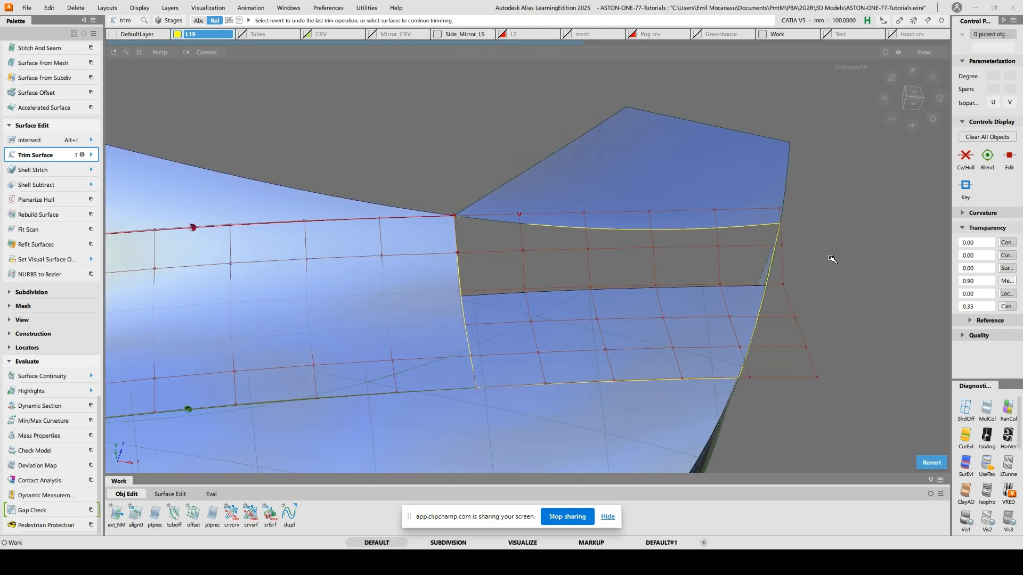
key(ctrl+z)
key(space)
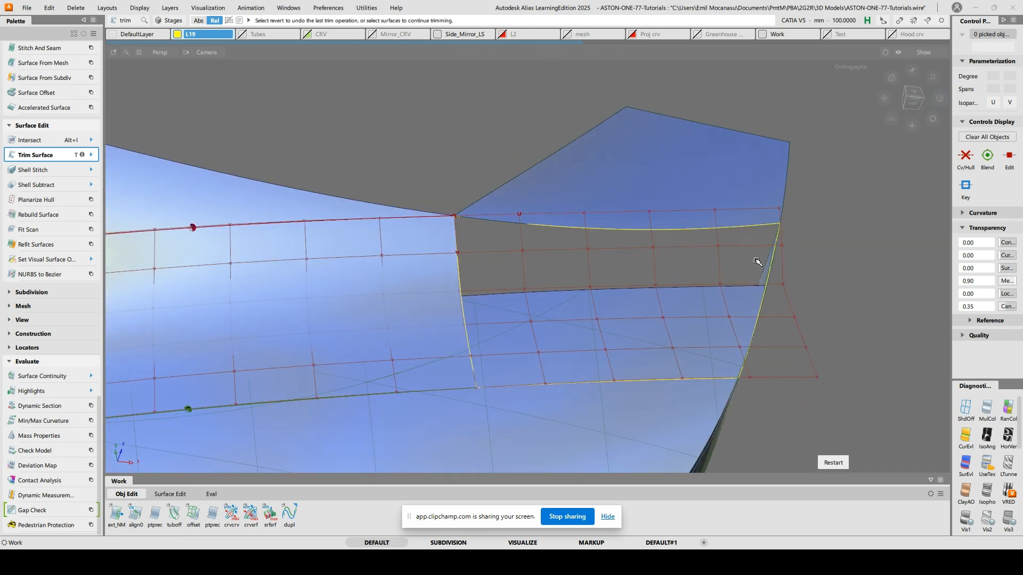
click(986, 466)
mouse_move(669, 281)
alt+shift+mouse_down()
mouse_move(712, 281)
mouse_move(548, 277)
alt+shift+mouse_up()
alt+shift+drag(780, 296, 843, 199)
click(628, 314)
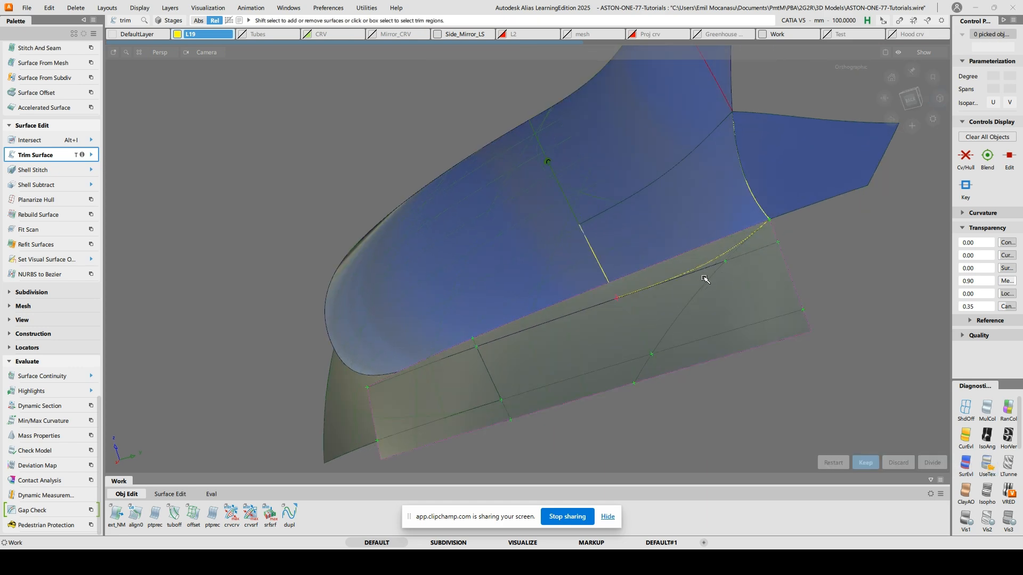
alt+shift+drag(719, 267, 883, 280)
alt+shift+drag(551, 288, 824, 282)
ctrl+shift+click(529, 258)
ctrl+shift+drag(529, 258, 529, 235)
alt+shift+drag(668, 139, 640, 226)
Untrim the rear extension surface and pull its end edge back inside the lower surface's rear boundary
key(u)
click(602, 362)
alt+shift+drag(602, 363, 695, 258)
ctrl+shift+drag(803, 220, 811, 285)
mouse_move(744, 308)
mouse_down()
mouse_move(710, 340)
mouse_move(742, 316)
mouse_up()
Align the extension's lower edge to the lower surface with G2 continuity, Partial enabled and Position Influence 1
ctrl+shift+drag(630, 291, 696, 270)
ctrl+shift+middle_drag(596, 246, 546, 237)
click(596, 322)
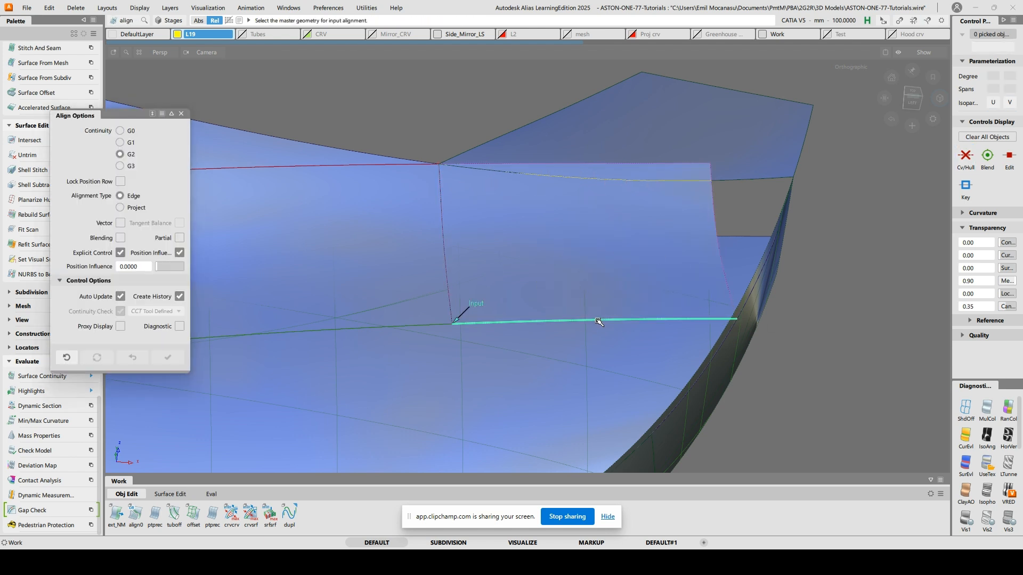
click(602, 322)
click(179, 237)
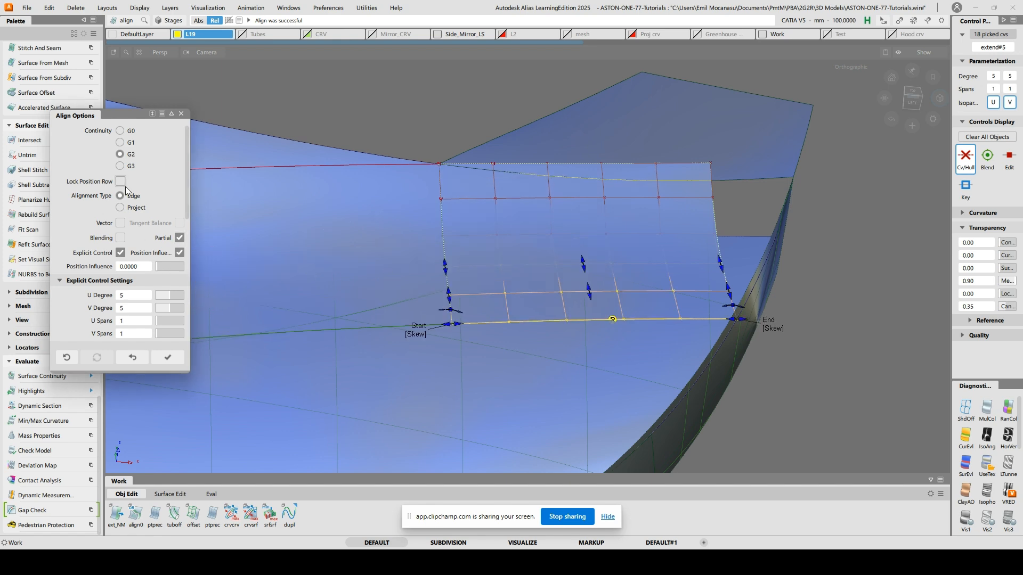
alt+shift+drag(742, 298, 759, 302)
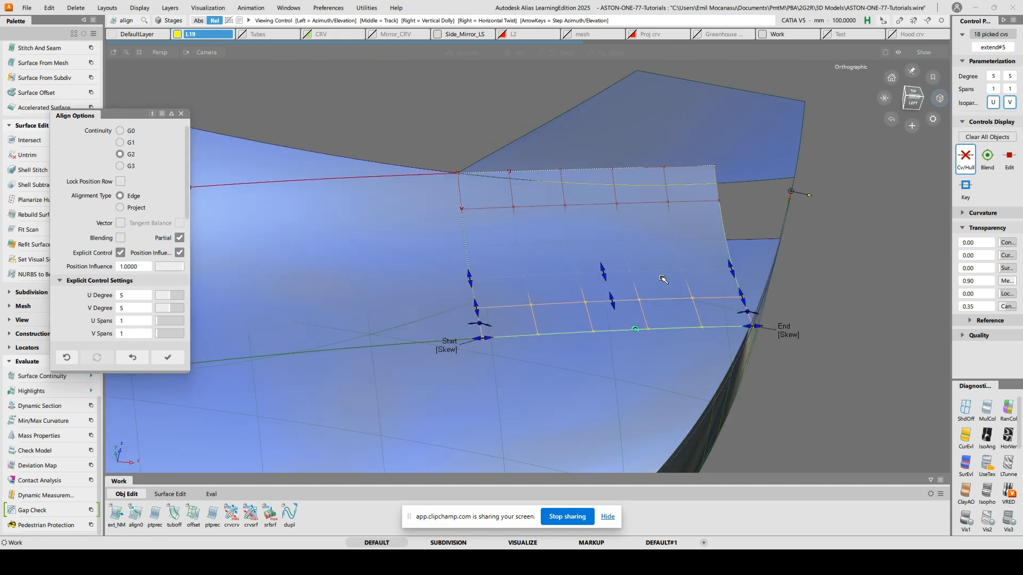
Extend the aligned surface's end edge beyond the lower surface's rear boundary
ctrl+shift+drag(634, 232, 691, 213)
ctrl+shift+middle_drag(714, 192, 710, 218)
click(725, 229)
key(Return)
drag(870, 288, 1016, 290)
drag(825, 360, 932, 346)
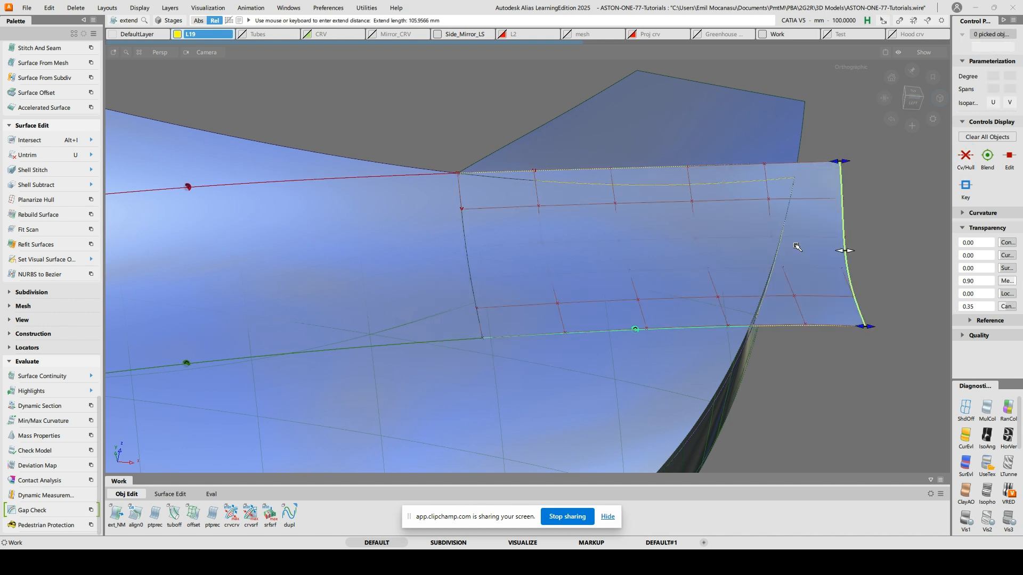
drag(782, 185, 749, 193)
ctrl+shift+middle_drag(693, 184, 676, 206)
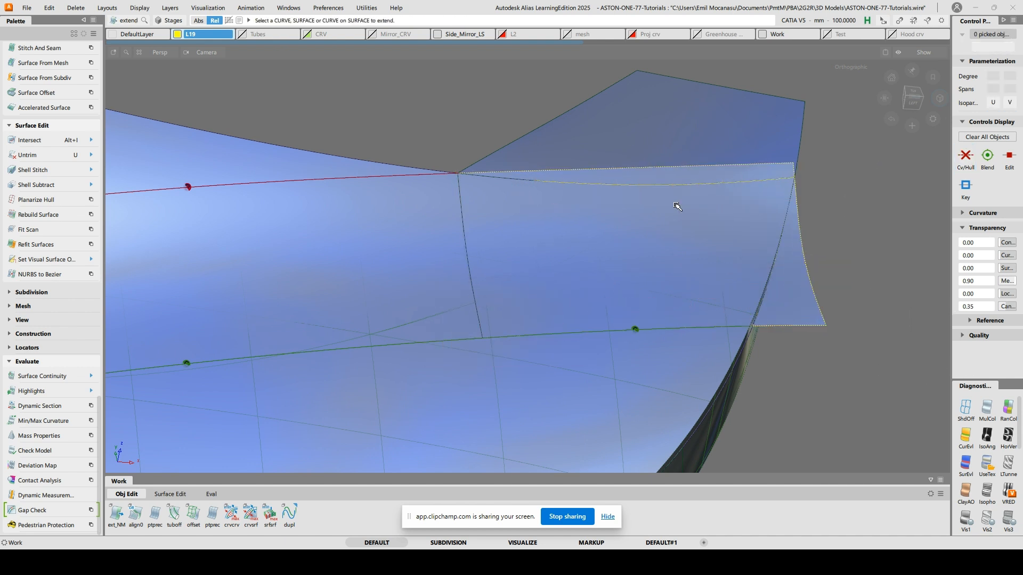
Trim the aligned extension along the projected and intersection curves, keeping the region below the upper surface's edge
key(t)
click(651, 228)
click(901, 462)
Evaluate the positional continuity between the trimmed extension's upper edge and the adjoining upper surface
alt+shift+drag(681, 181, 676, 230)
click(211, 494)
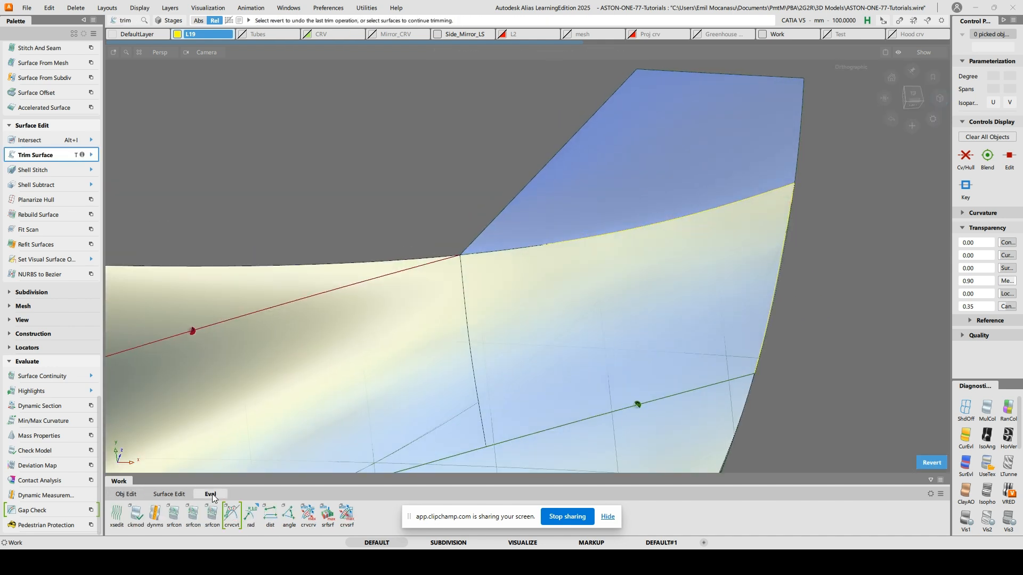
click(175, 515)
alt+shift+drag(618, 277, 720, 277)
ctrl+shift+right_click(787, 267)
ctrl+shift+right_drag(787, 267, 778, 258)
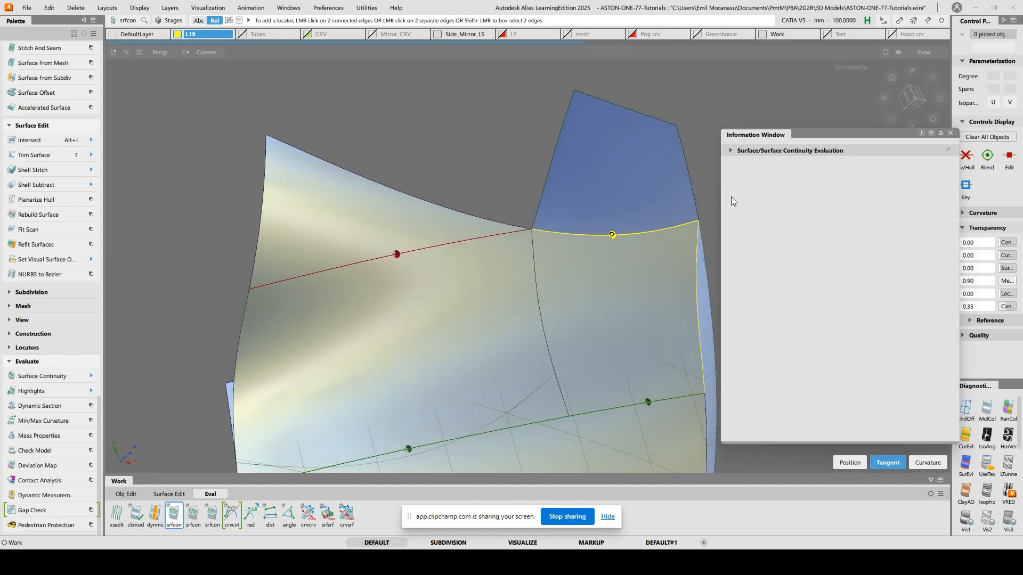
click(729, 152)
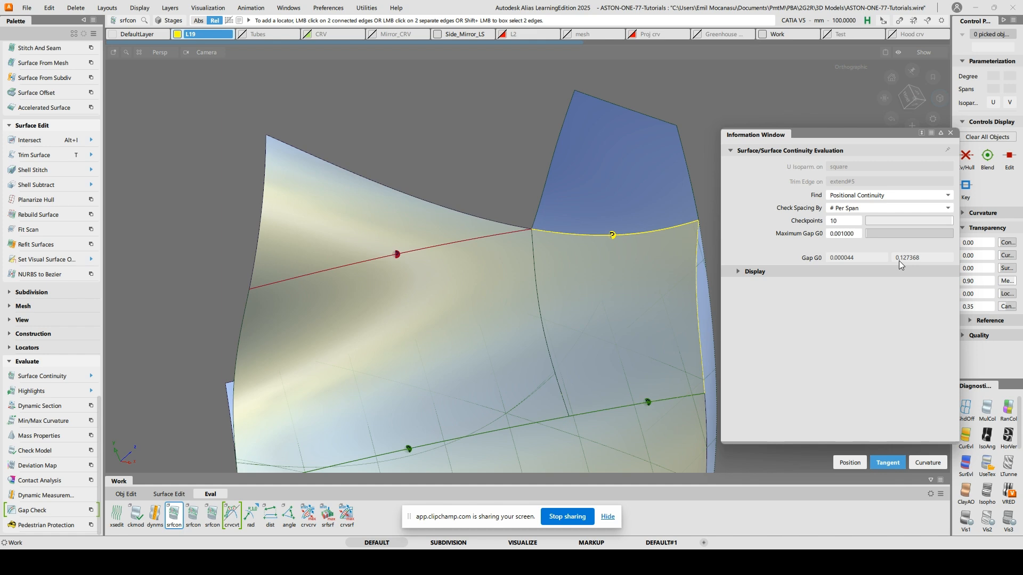
click(950, 133)
Examine the isolated fillet surfaces and their joints from several angles, including the mirrored side
alt+shift+drag(709, 220, 568, 222)
ctrl+shift+drag(691, 277, 705, 243)
alt+shift+drag(784, 197, 638, 244)
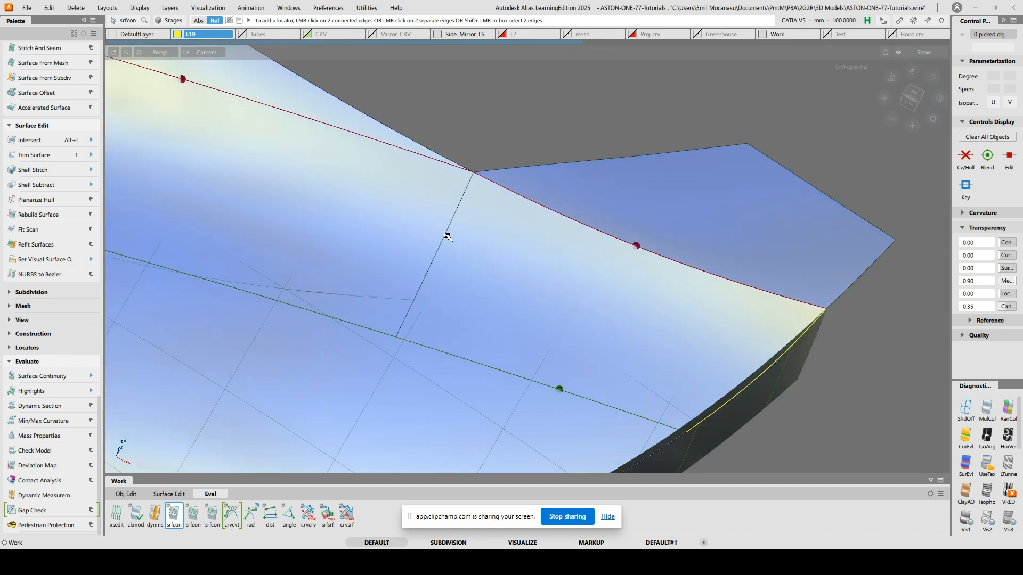
alt+shift+drag(393, 355, 457, 267)
alt+shift+right_drag(457, 266, 440, 232)
alt+shift+drag(440, 232, 497, 230)
key(alt+m)
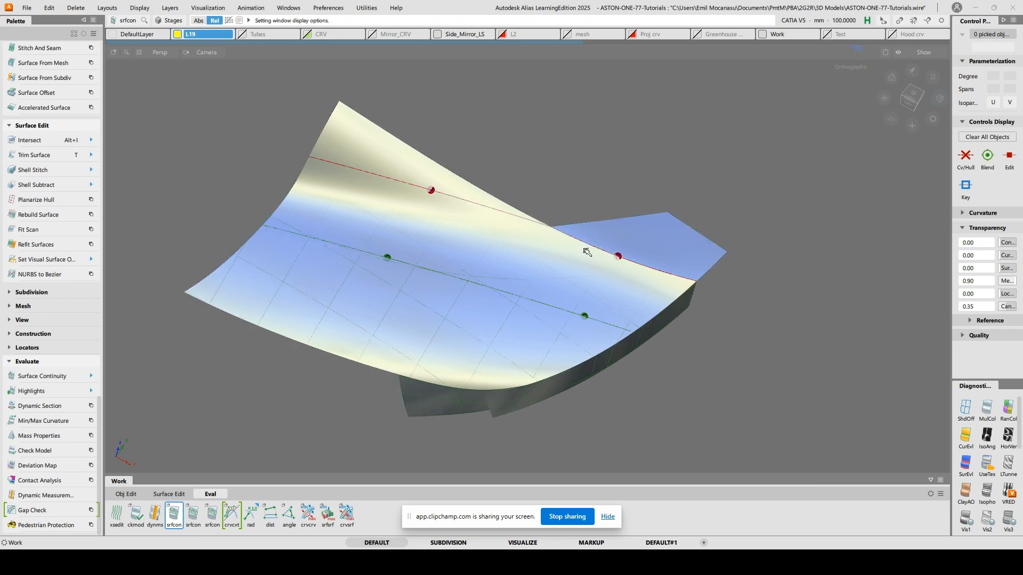
alt+shift+drag(649, 262, 821, 255)
ctrl+shift+click(749, 299)
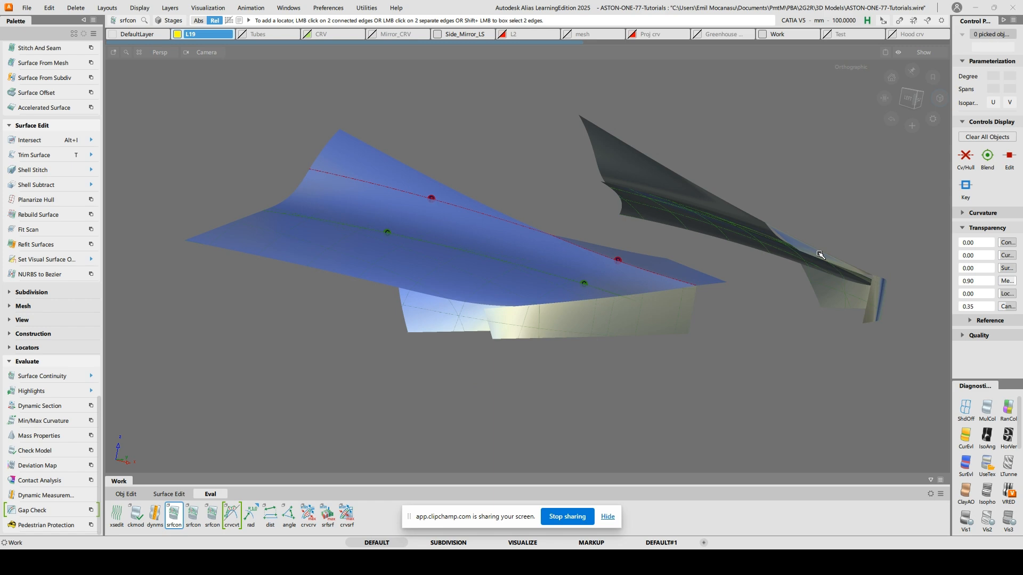
key(alt+m)
Delete the diagonal curve on surface crossing the rear side surface, along with its construction history
alt+shift+right_drag(659, 405, 704, 225)
alt+shift+middle_drag(705, 265, 569, 59)
alt+shift+right_drag(570, 79, 596, 157)
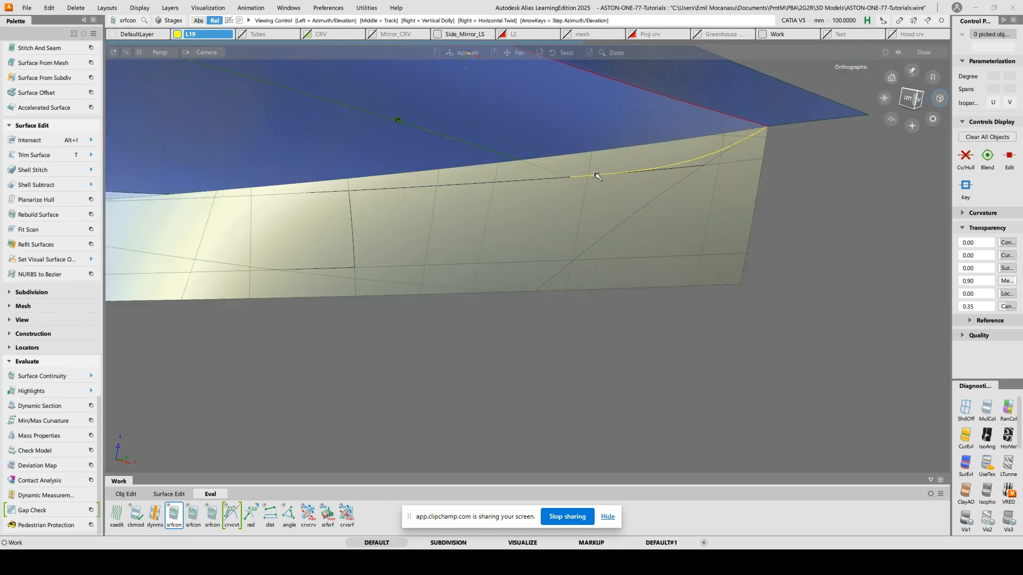
key(t)
click(537, 218)
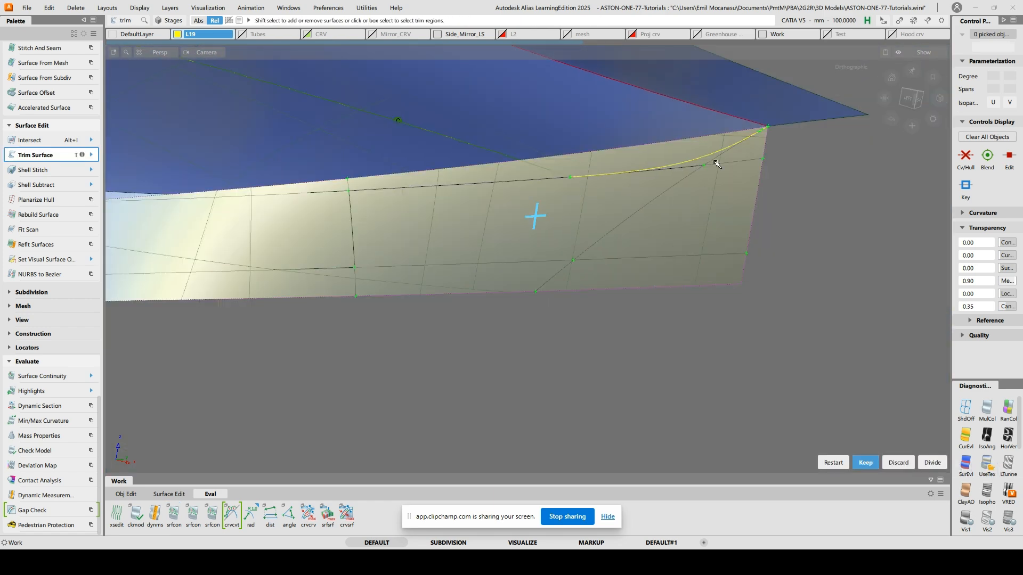
ctrl+shift+drag(702, 195, 641, 175)
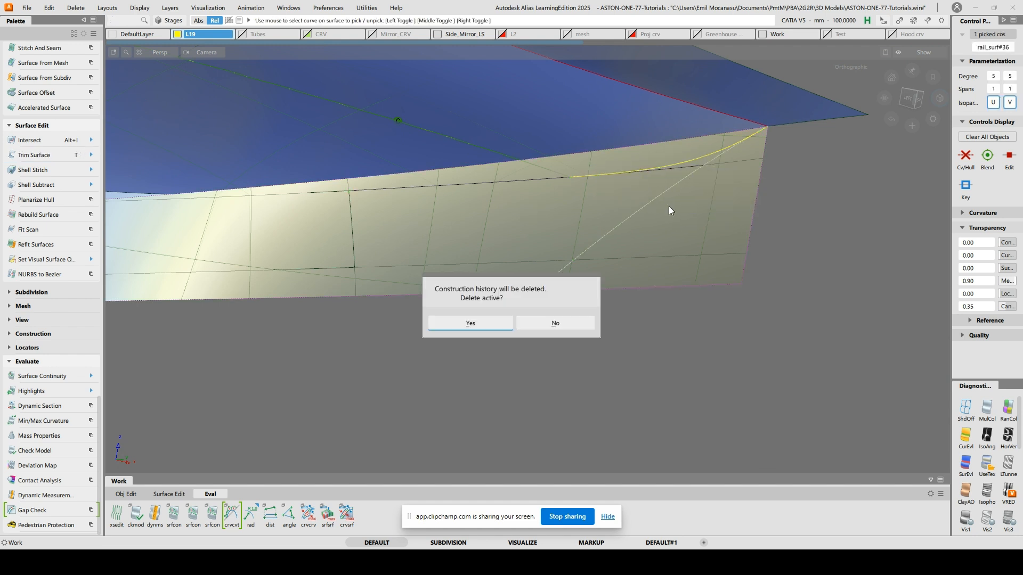
Trim the rear side surface along its intersection with the fillet extension
key(t)
click(630, 220)
key(space)
Show the hidden car body surfaces around the rebuilt fillet
alt+shift+right_drag(902, 149, 310, 163)
alt+shift+middle_drag(311, 163, 544, 230)
alt+shift+drag(516, 201, 563, 235)
key(alt+v)
alt+shift+middle_drag(415, 174, 554, 248)
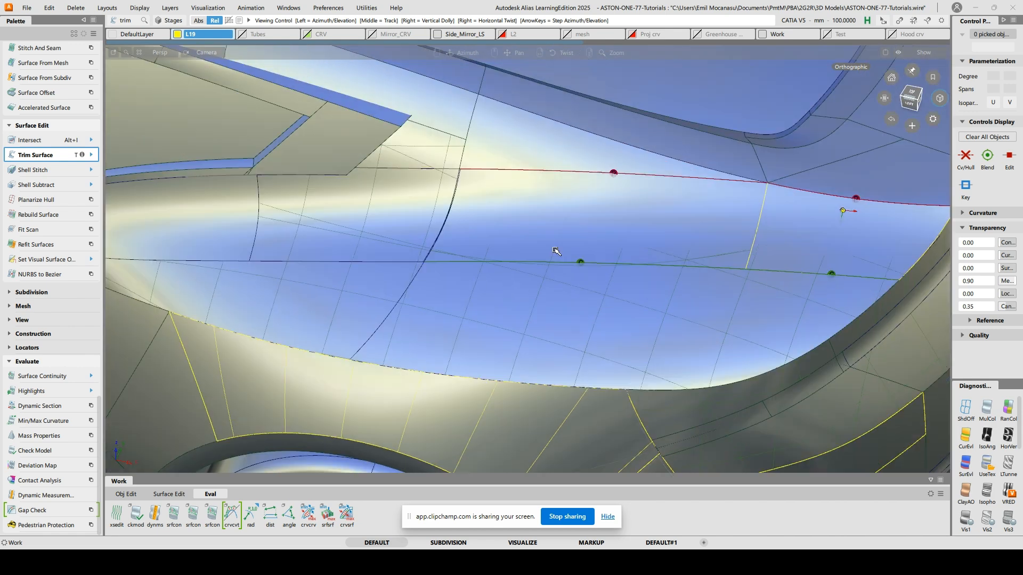
Delete the thin sliver surface at the joint between the rebuilt fillet and the surface in front of it
alt+shift+drag(520, 230, 552, 279)
alt+shift+right_drag(552, 279, 450, 178)
alt+shift+middle_drag(450, 178, 621, 202)
alt+shift+right_drag(557, 311, 547, 114)
alt+shift+middle_drag(547, 114, 572, 271)
alt+shift+middle_drag(532, 147, 539, 326)
alt+shift+right_drag(539, 326, 555, 210)
ctrl+shift+click(555, 193)
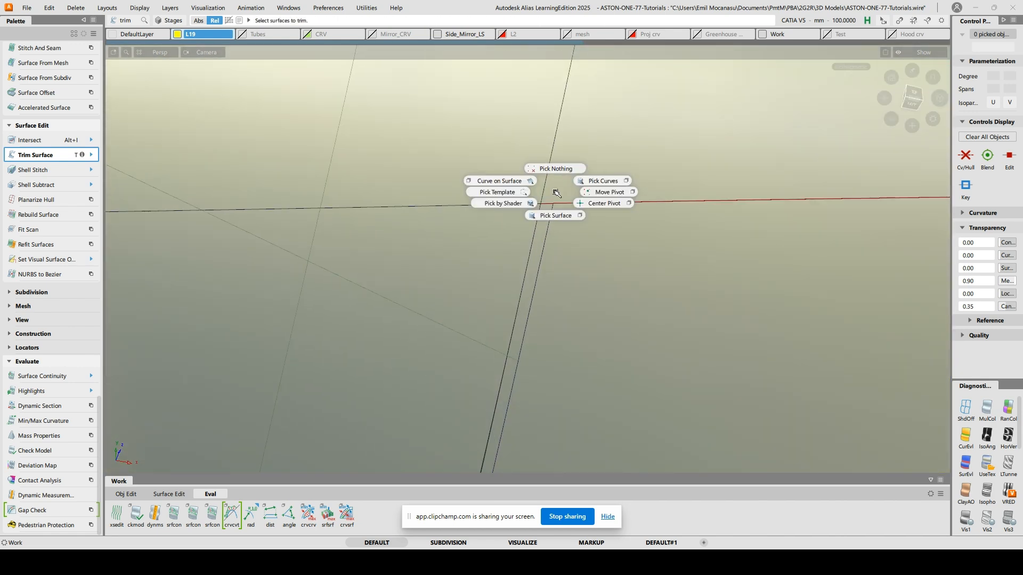
ctrl+shift+click(555, 216)
click(548, 230)
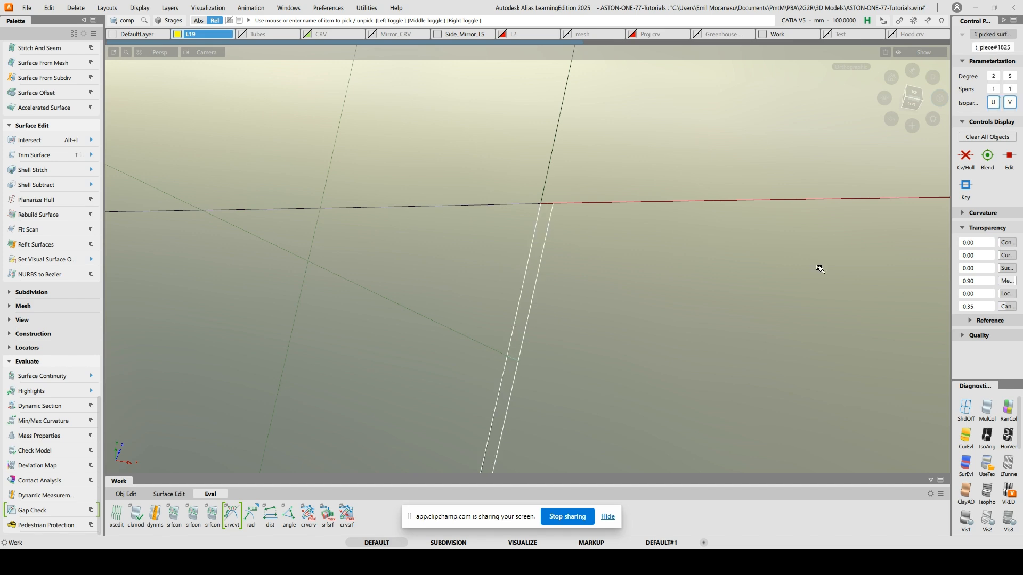
key(Delete)
Align the front shoulder surface's rear edge to the rebuilt fillet's front edge with G0 continuity
alt+shift+right_drag(576, 150, 532, 304)
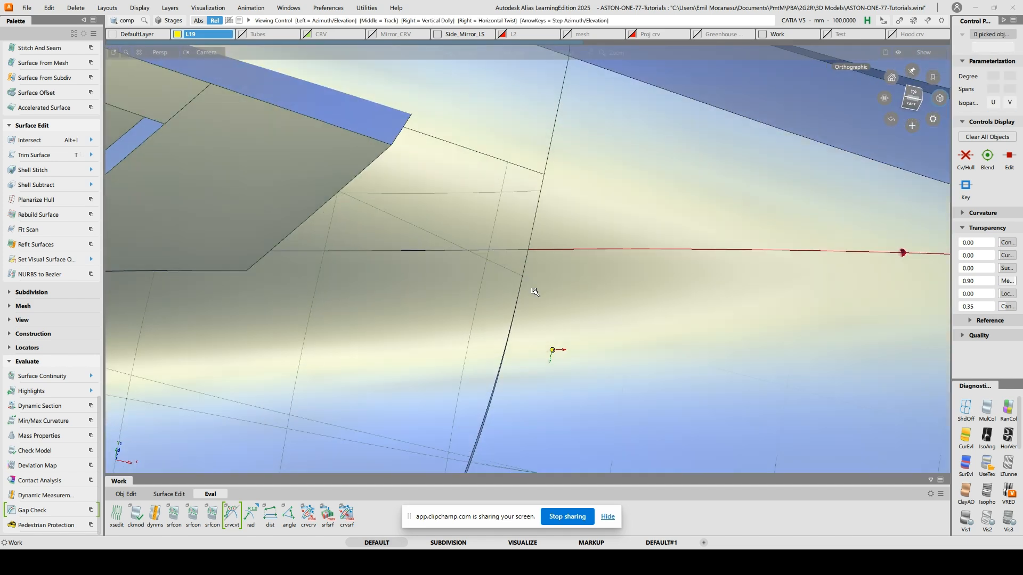
alt+shift+drag(531, 303, 589, 294)
alt+shift+middle_drag(590, 295, 577, 268)
alt+shift+right_drag(578, 267, 573, 271)
ctrl+shift+click(595, 335)
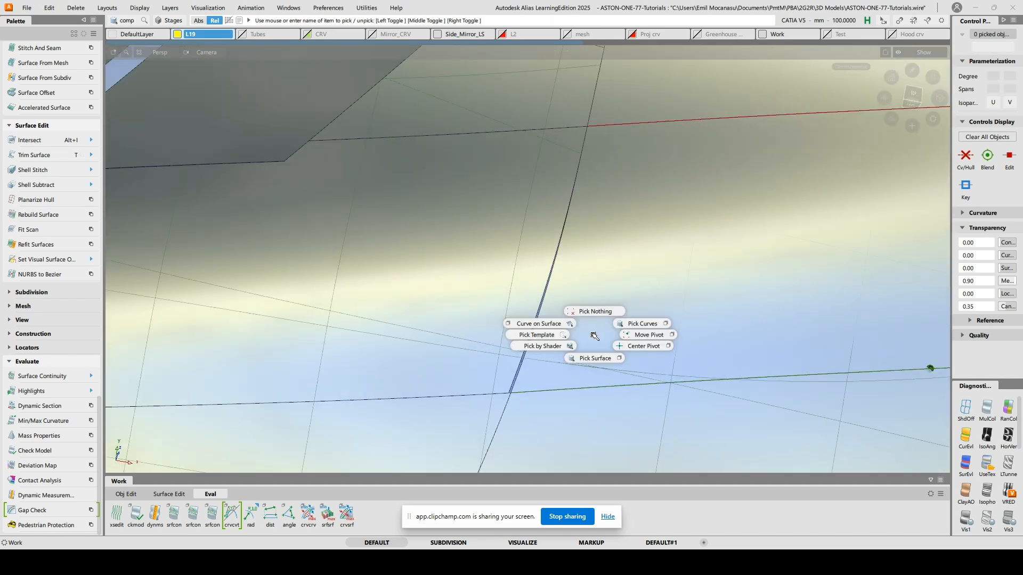
ctrl+shift+drag(549, 326, 551, 326)
ctrl+shift+right_click(551, 325)
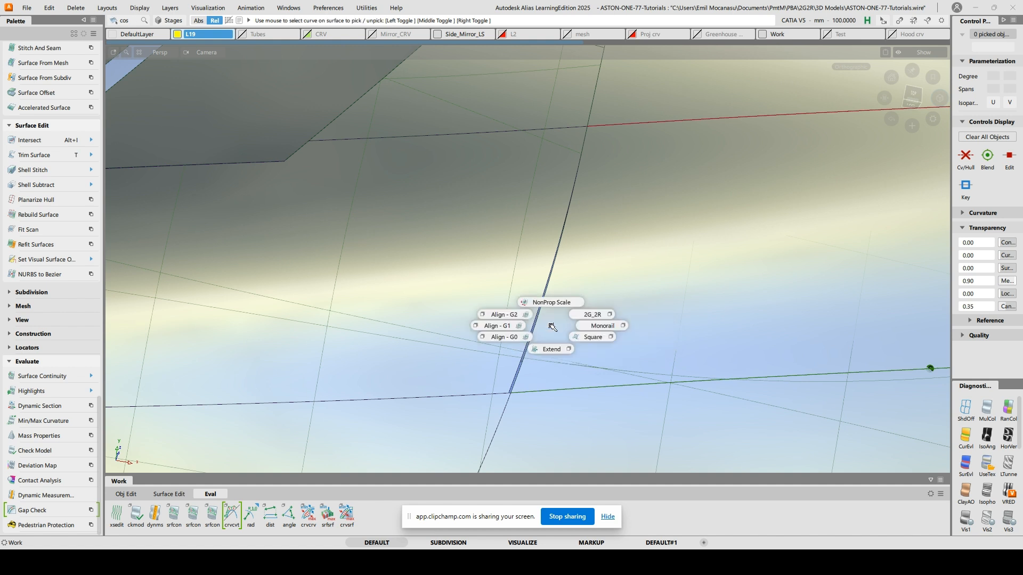
click(504, 338)
click(518, 370)
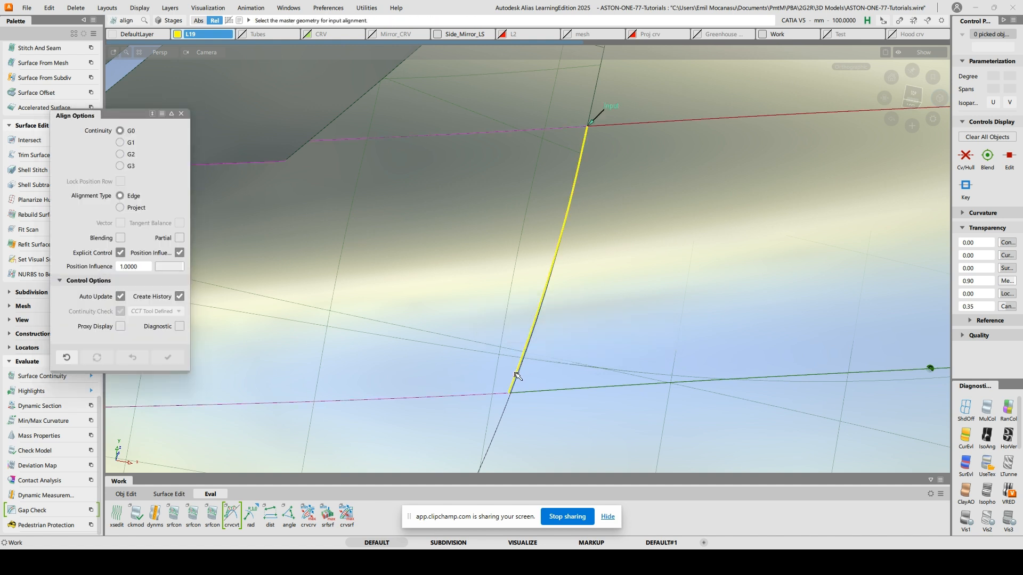
click(517, 376)
click(583, 398)
alt+shift+drag(599, 335, 479, 290)
ctrl+shift+right_drag(524, 233, 552, 244)
Examine the surface highlights over the rear shoulder and side window area on the full car
alt+shift+right_drag(635, 263, 612, 229)
alt+shift+drag(612, 229, 580, 365)
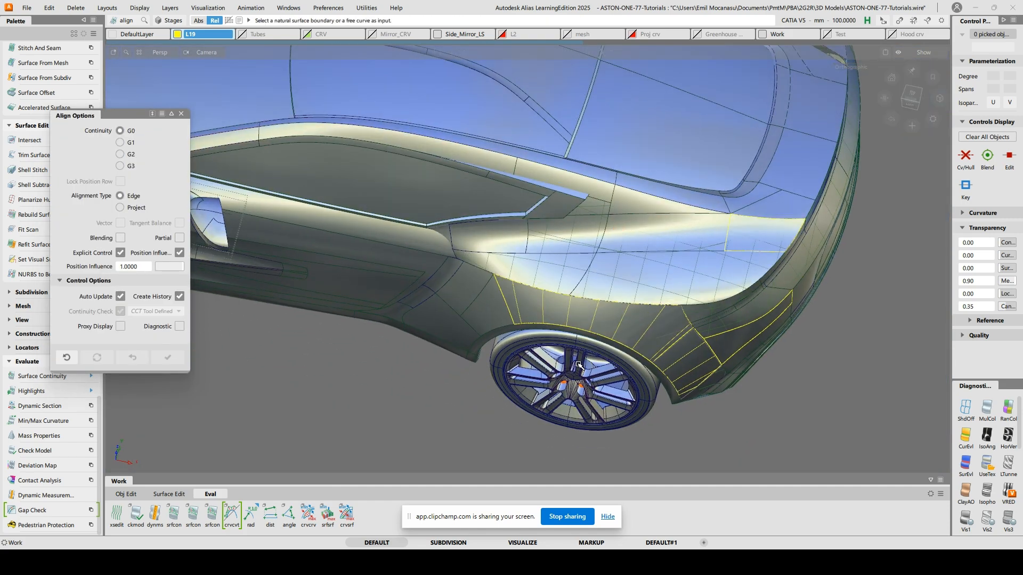
key(alt+m)
alt+shift+drag(617, 297, 790, 384)
alt+shift+right_drag(790, 383, 641, 274)
alt+shift+drag(641, 273, 650, 196)
Save the model and close the alignment options
key(ctrl+s)
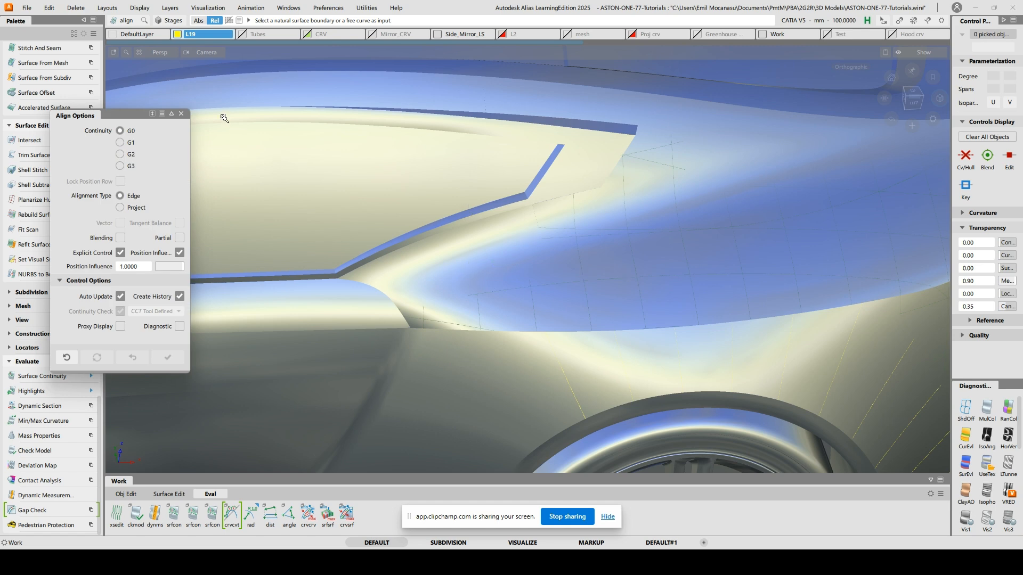
click(182, 113)
alt+shift+right_drag(646, 192, 704, 192)
alt+shift+drag(703, 193, 847, 244)
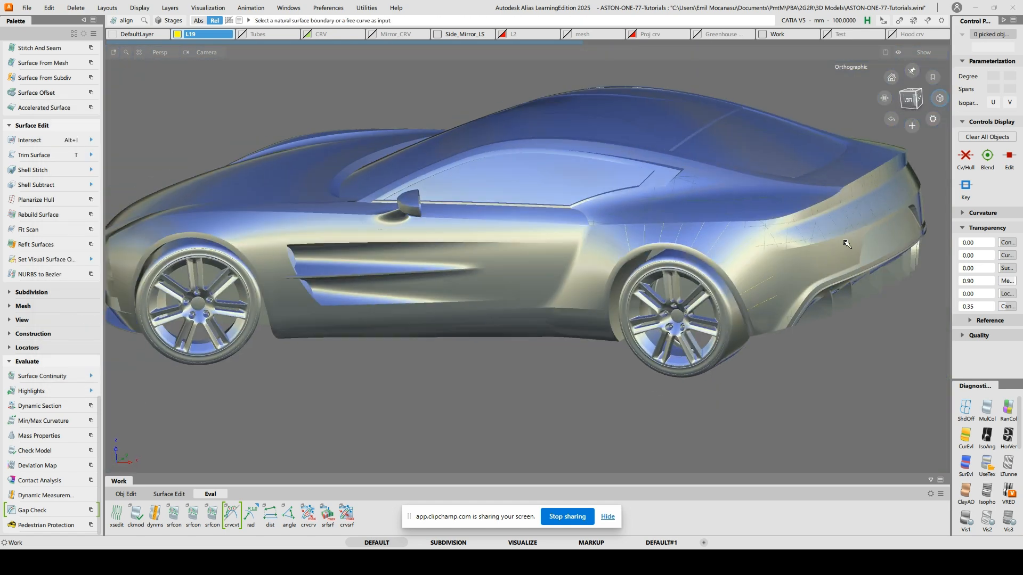
Examine the surface highlights along the car's side, rear shoulder and rear wheel arch from several angles
alt+shift+drag(515, 286, 561, 192)
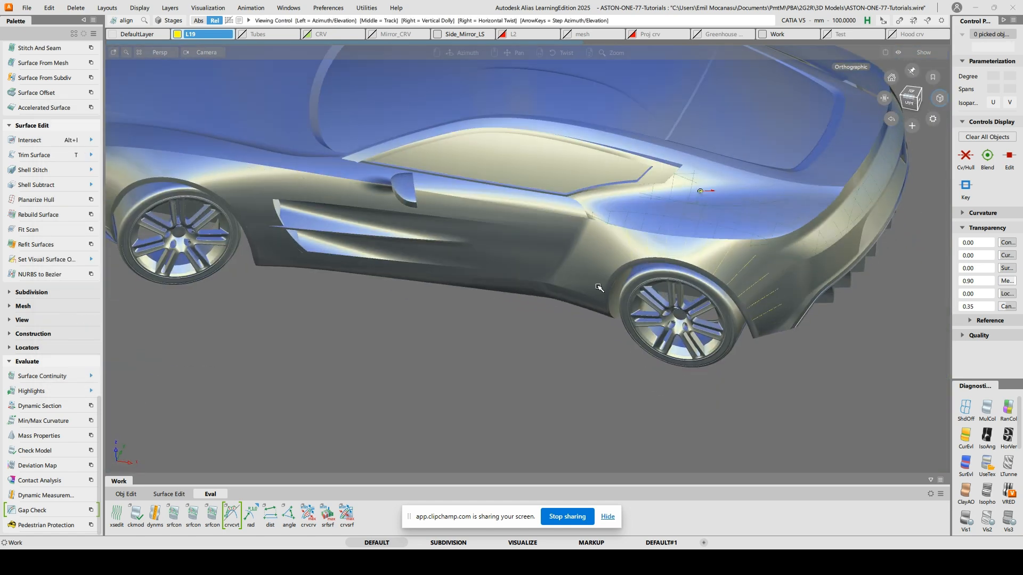
alt+shift+drag(640, 265, 618, 213)
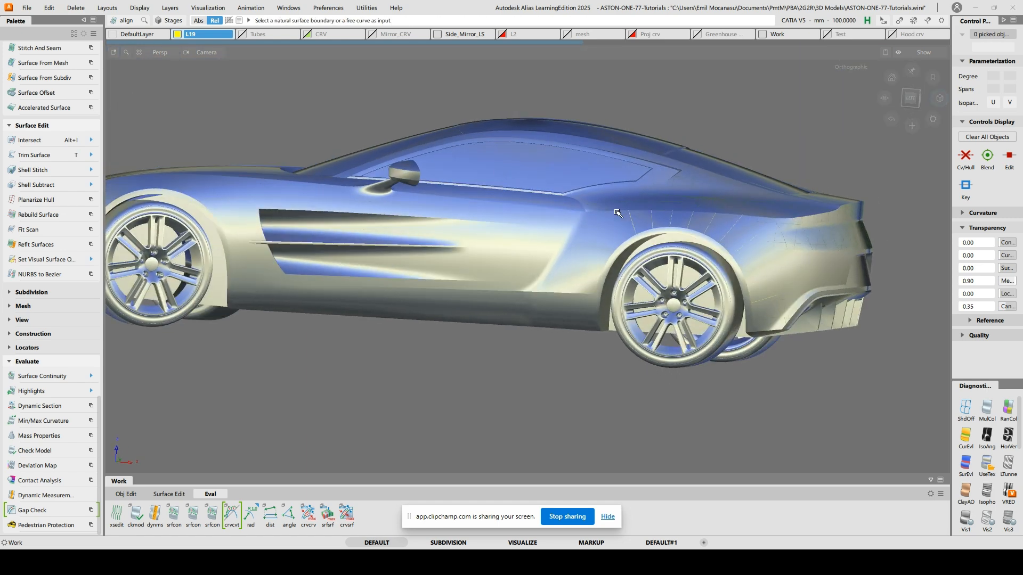
alt+shift+drag(657, 163, 364, 211)
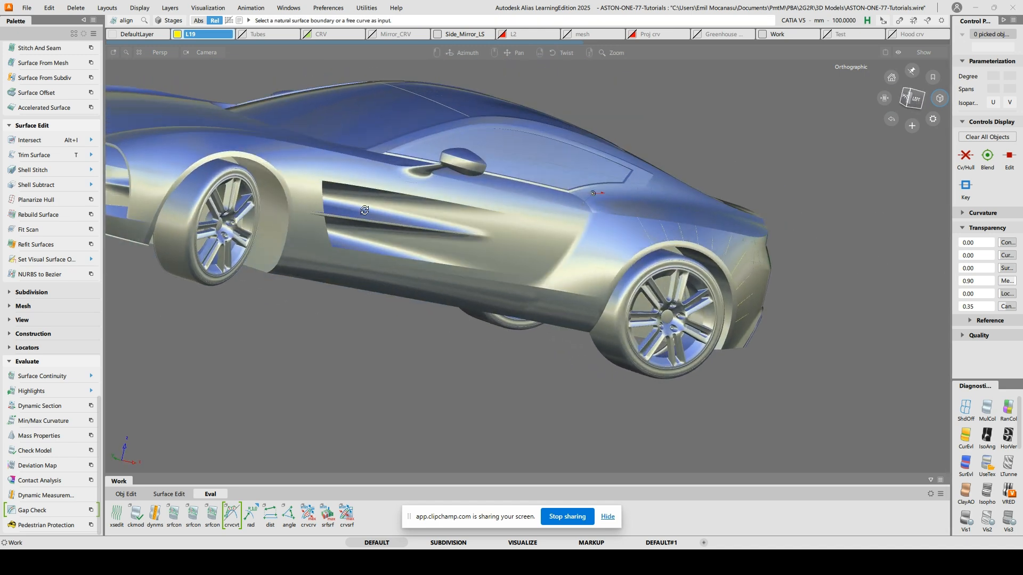
alt+shift+middle_drag(390, 234, 521, 274)
alt+shift+drag(521, 274, 575, 269)
alt+shift+middle_drag(666, 282, 683, 298)
alt+shift+drag(299, 307, 515, 304)
alt+shift+right_drag(515, 303, 525, 265)
Select all objects on layer L19 and isolate them by hiding the rest of the model
ctrl+shift+drag(593, 276, 536, 291)
key(ctrl+l)
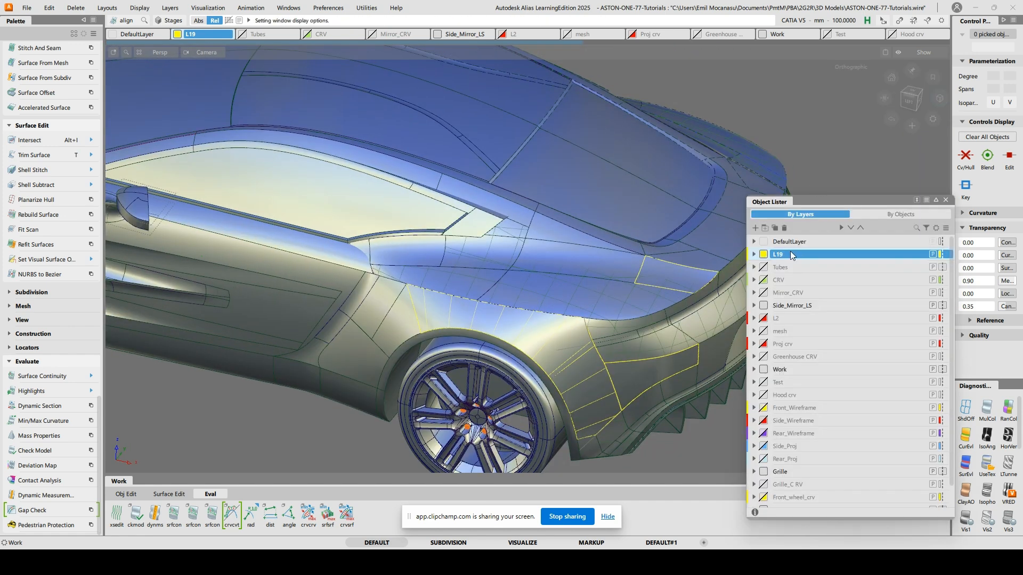
right_click(794, 255)
click(818, 276)
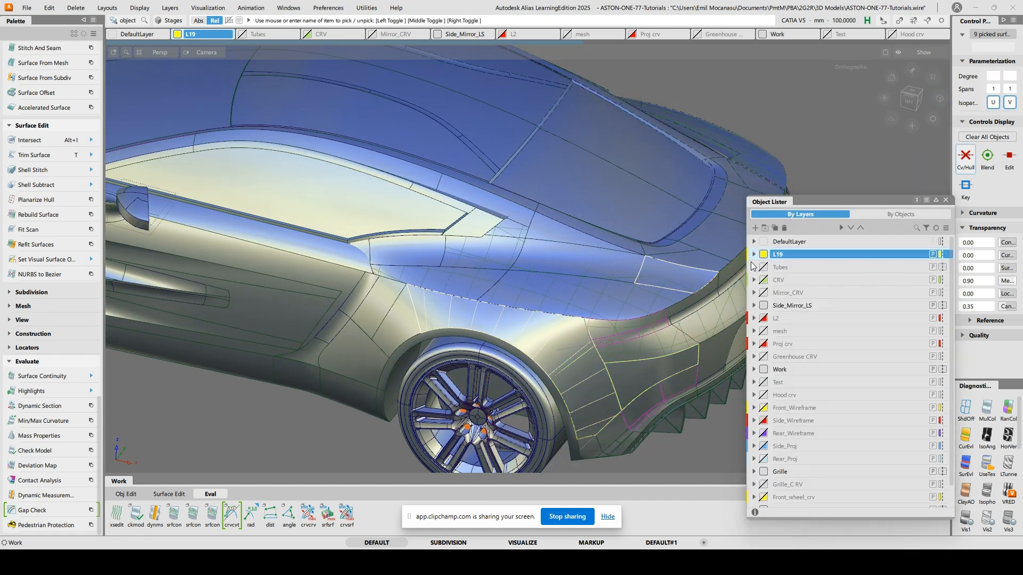
ctrl+shift+right_drag(642, 261, 613, 259)
ctrl+shift+drag(492, 215, 522, 214)
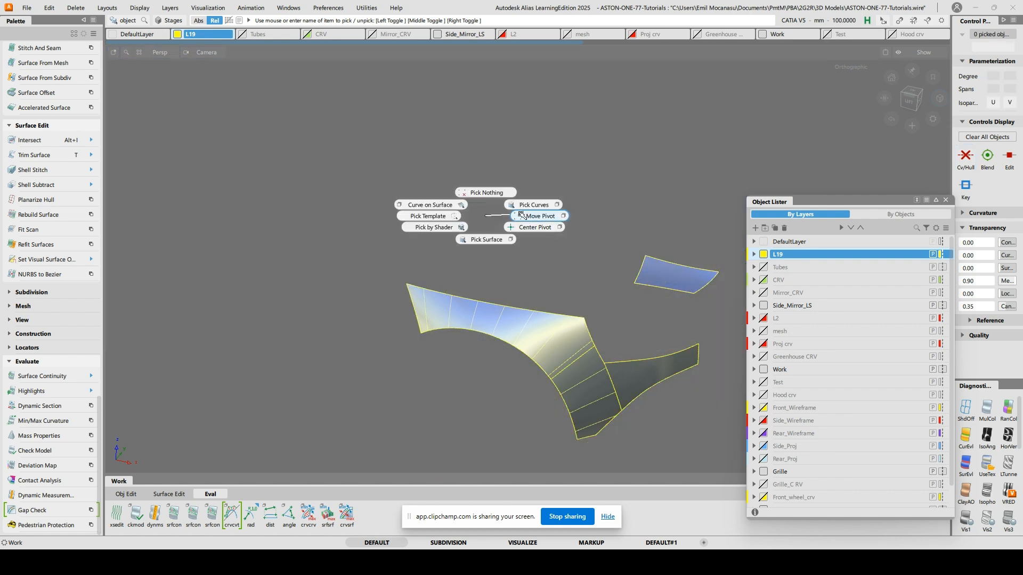
Assign the isolated rear quarter surfaces to the Work layer and show the whole model again
ctrl+shift+drag(462, 230, 461, 229)
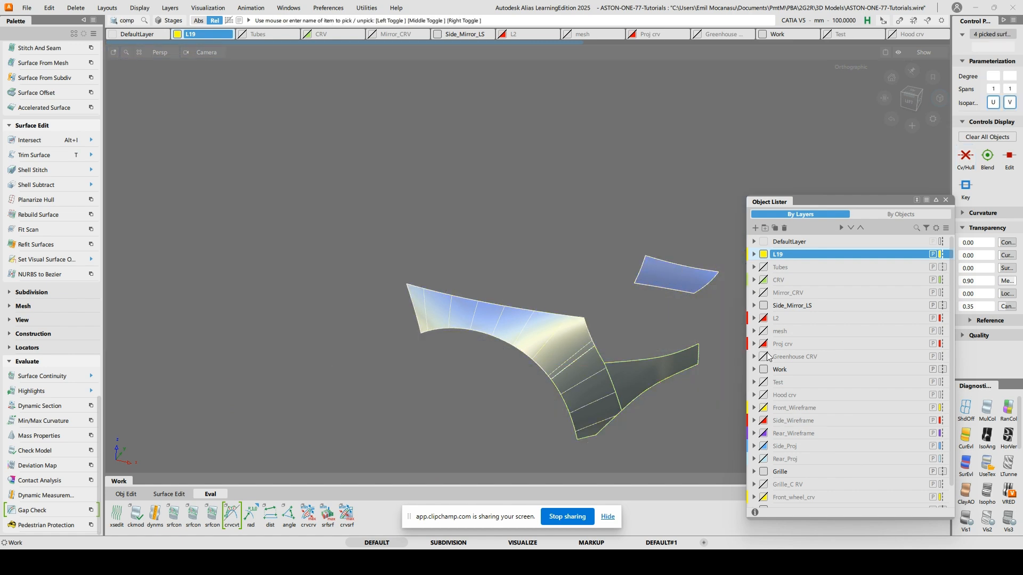
right_click(783, 372)
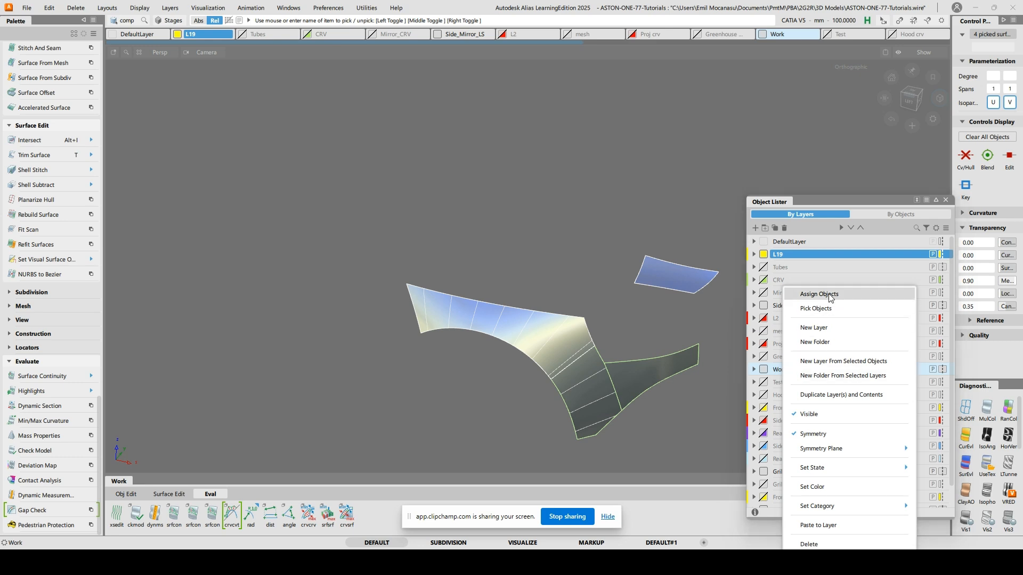
click(799, 296)
alt+shift+middle_drag(644, 269, 497, 245)
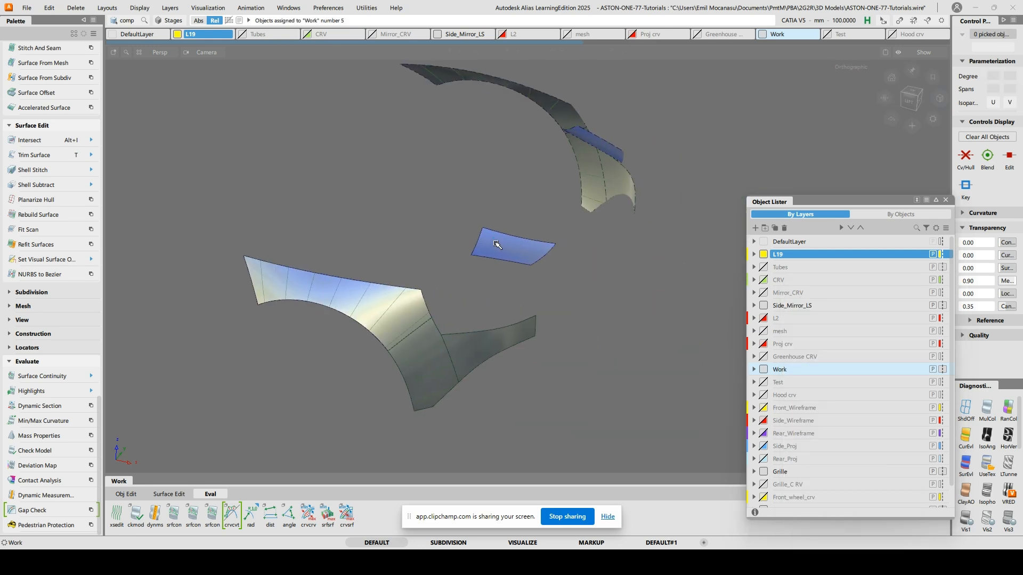
key(ctrl+shift+h)
Save the model with the surface edges hidden and close the Object Lister
alt+shift+drag(547, 324, 550, 291)
key(alt+m)
mouse_move(628, 347)
alt+shift+mouse_down()
mouse_move(329, 331)
mouse_move(325, 291)
mouse_move(542, 338)
alt+shift+mouse_up()
key(ctrl+s)
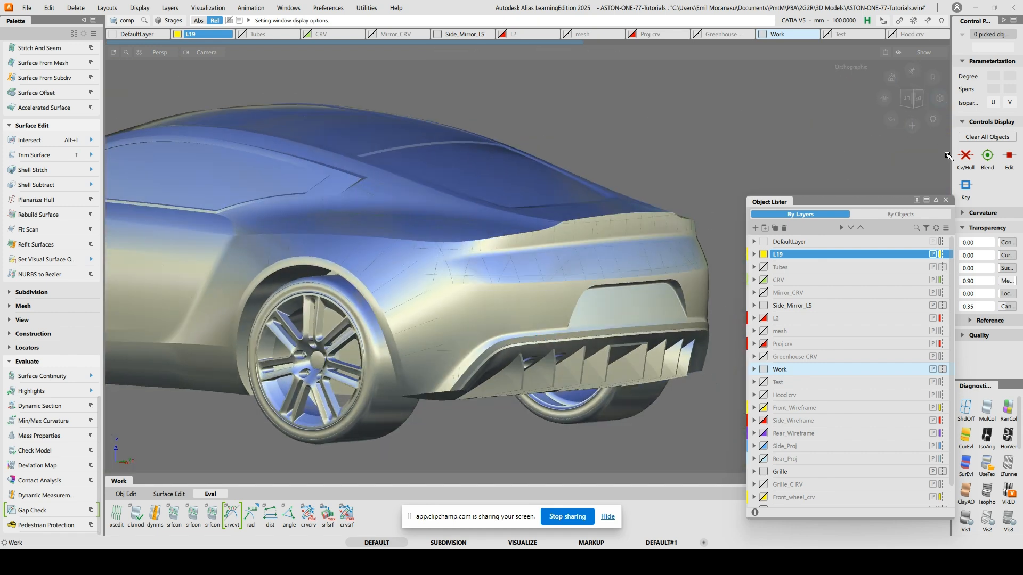
click(946, 199)
Examine the highlights on the rear bumper and the diffuser fins beneath it
alt+shift+drag(578, 269, 514, 305)
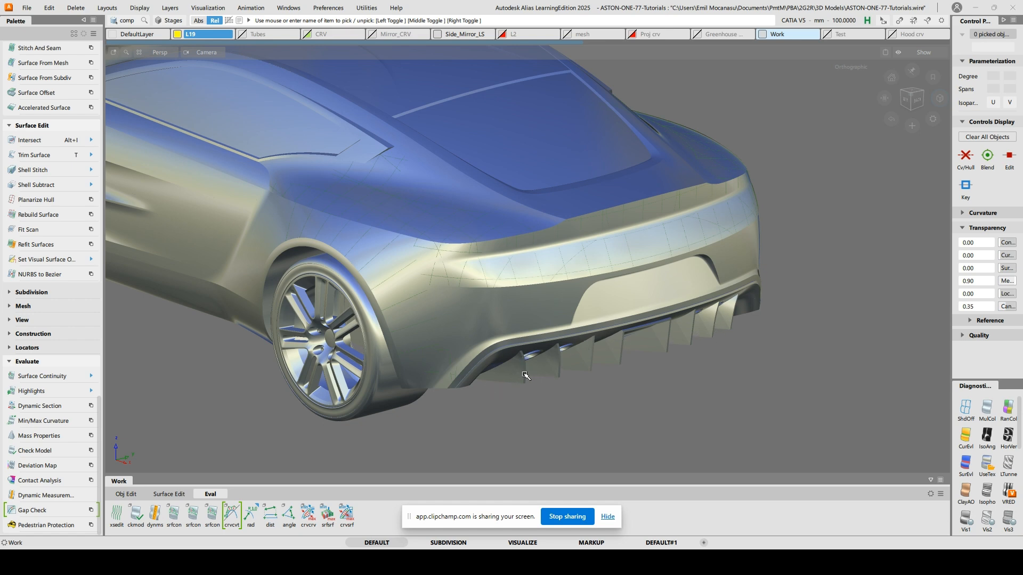
alt+shift+drag(525, 374, 525, 325)
alt+shift+right_drag(525, 325, 505, 269)
alt+shift+middle_drag(504, 269, 571, 154)
alt+shift+drag(581, 150, 404, 248)
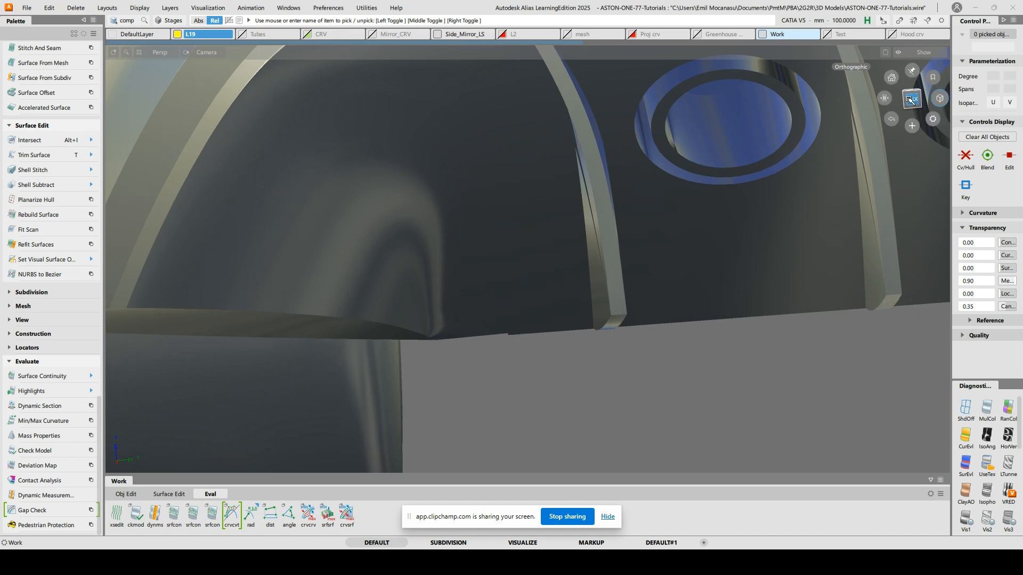
click(911, 99)
alt+shift+drag(744, 228, 395, 269)
alt+shift+drag(595, 228, 559, 314)
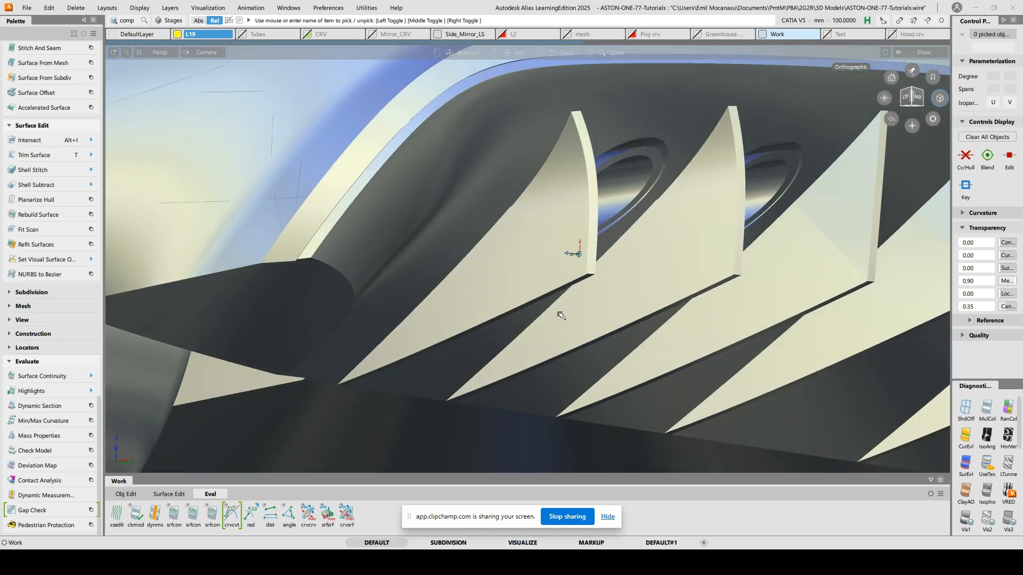
Show the surface edges and examine the lower rear corner of the first diffuser fin up close
key(alt+m)
alt+shift+right_drag(597, 254, 644, 241)
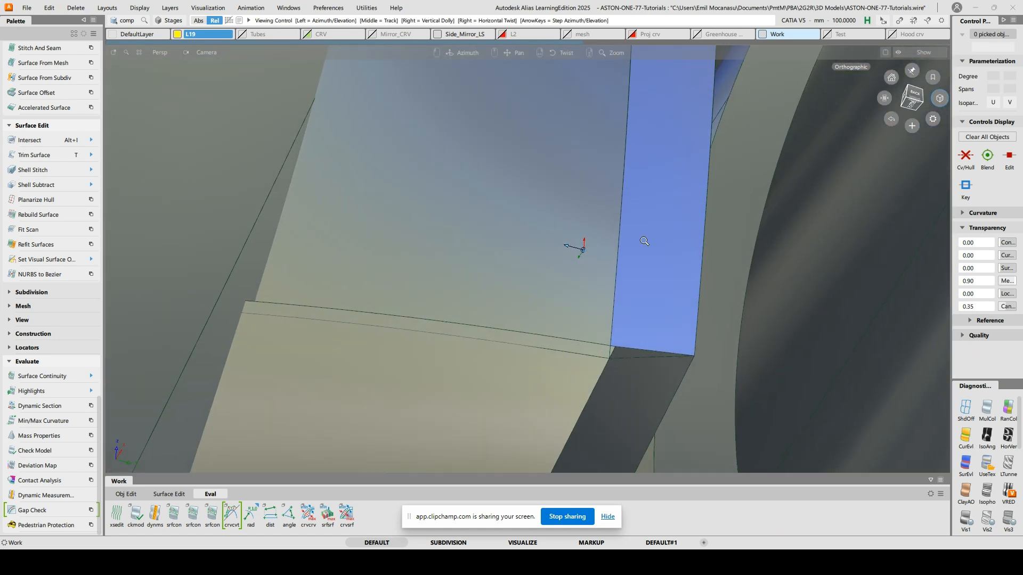
alt+shift+drag(644, 241, 626, 288)
alt+shift+middle_drag(596, 405, 637, 308)
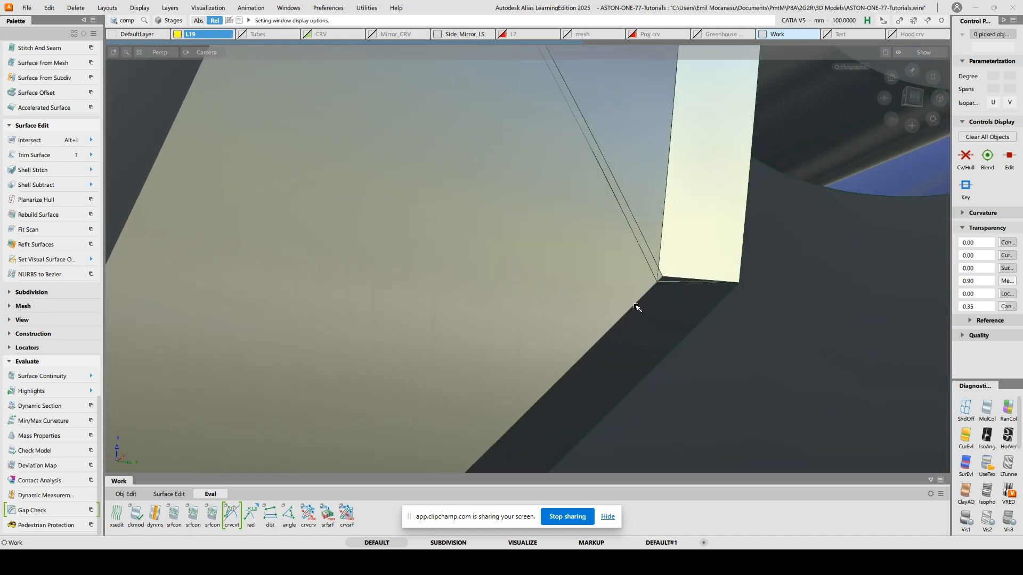
alt+shift+right_drag(670, 162, 637, 224)
alt+shift+drag(637, 223, 630, 217)
alt+shift+middle_drag(631, 217, 596, 278)
alt+shift+right_drag(596, 279, 593, 304)
alt+shift+drag(593, 304, 561, 313)
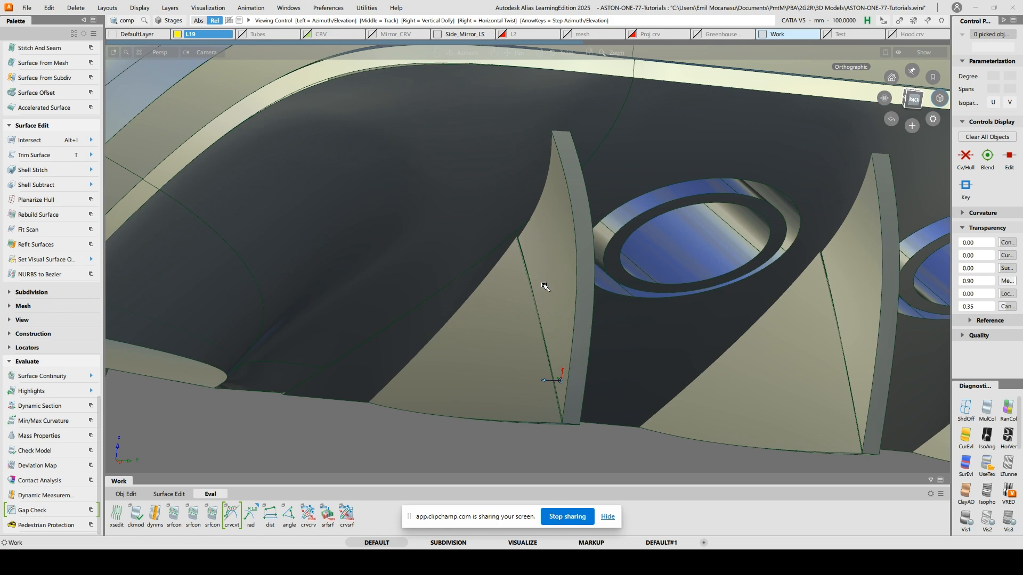
Inspect the surfaces where the diffuser meets the bumper's lower lip beside the first fin
alt+shift+drag(577, 267, 540, 275)
alt+shift+right_drag(539, 275, 543, 376)
alt+shift+drag(544, 375, 690, 299)
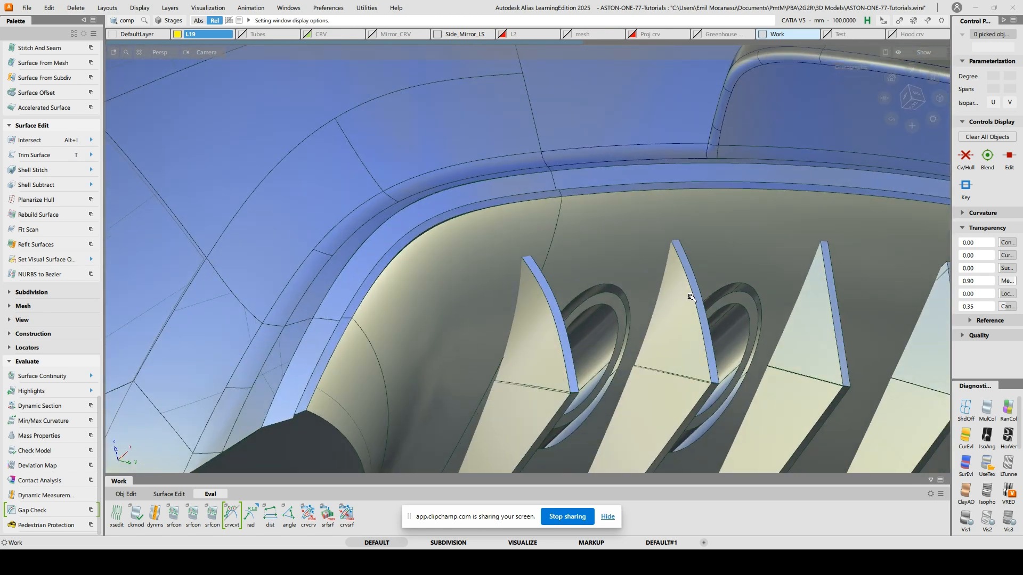
alt+shift+drag(610, 302, 431, 314)
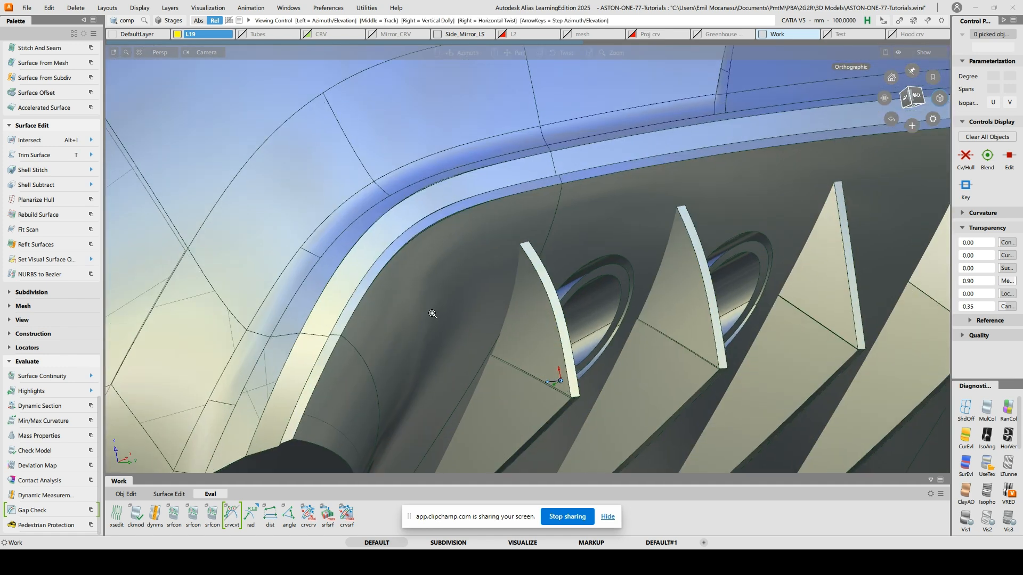
alt+shift+right_drag(432, 314, 429, 208)
ctrl+shift+drag(336, 204, 339, 220)
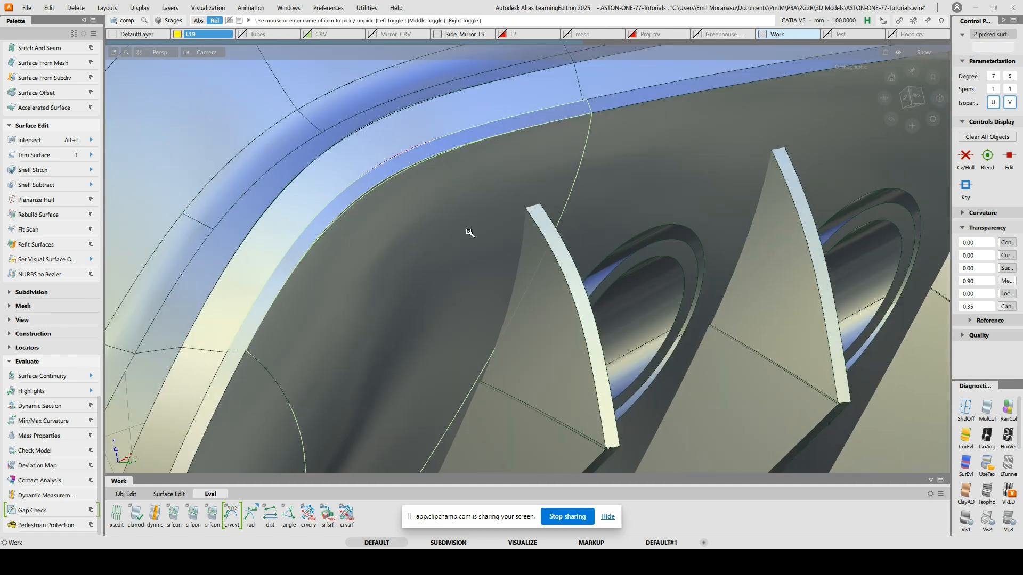
alt+shift+drag(376, 230, 483, 200)
ctrl+shift+drag(458, 249, 457, 319)
Project the rear face's lower edge onto the first fin's bottom strip and discard the surplus wedge with Trim Surface
alt+shift+drag(442, 190, 487, 122)
alt+shift+middle_drag(529, 339, 529, 241)
alt+shift+right_drag(659, 331, 533, 292)
alt+shift+drag(525, 291, 548, 281)
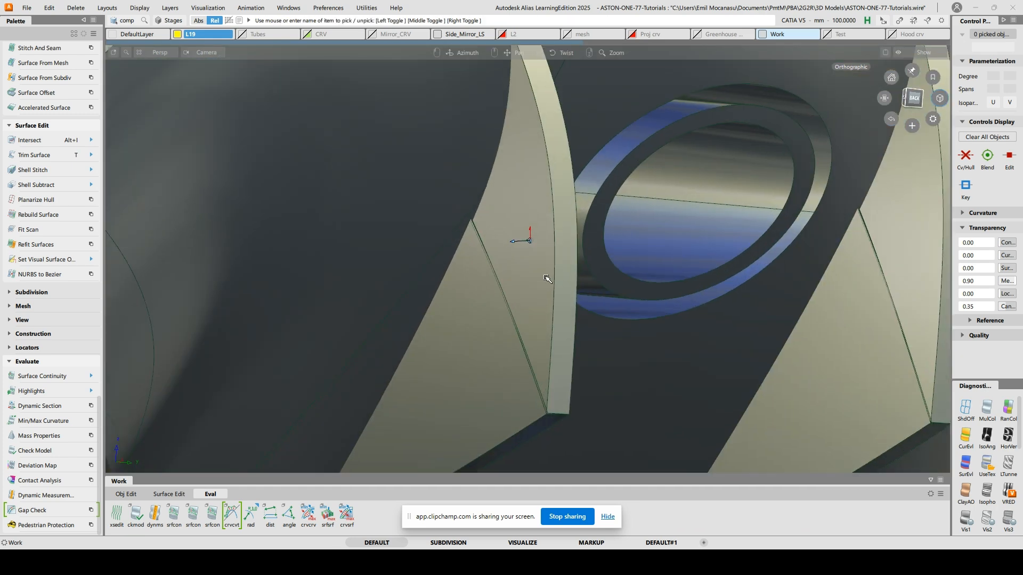
alt+shift+middle_drag(548, 280, 553, 144)
alt+shift+right_drag(565, 211, 534, 185)
alt+shift+drag(534, 184, 632, 214)
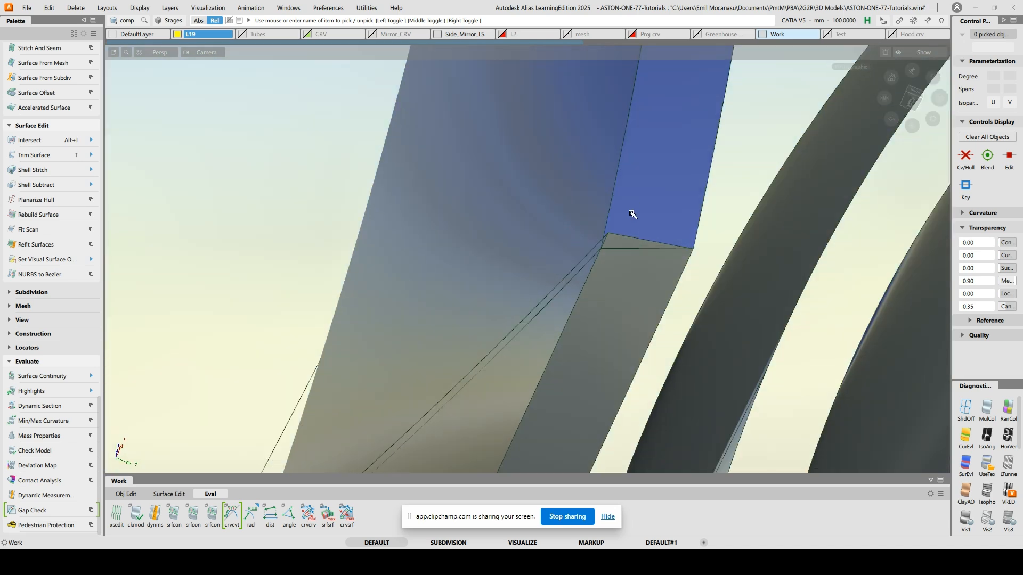
click(638, 308)
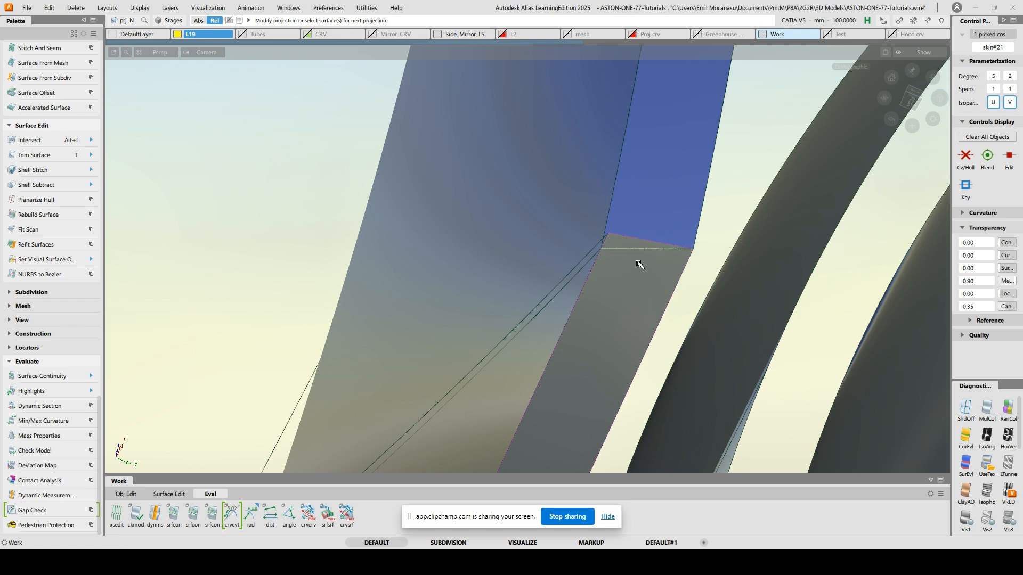
key(t)
click(620, 245)
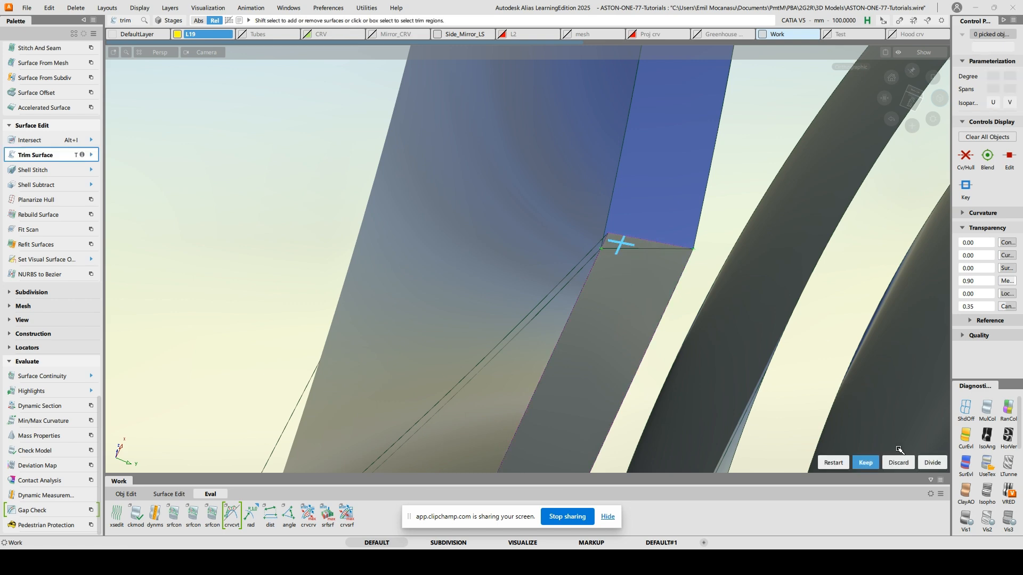
click(899, 460)
Delete the lower side surface of the first diffuser fin
alt+shift+drag(705, 274, 553, 260)
ctrl+shift+drag(497, 347, 475, 397)
click(501, 366)
alt+shift+scroll(493, 357, down, 5)
alt+shift+scroll(563, 272, down, 5)
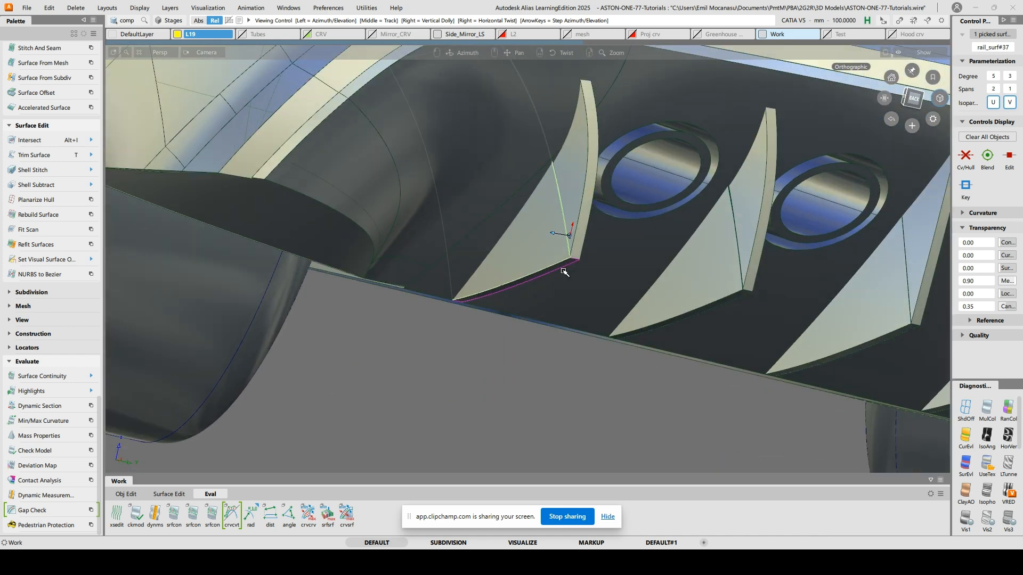
alt+shift+drag(564, 272, 567, 255)
key(Delete)
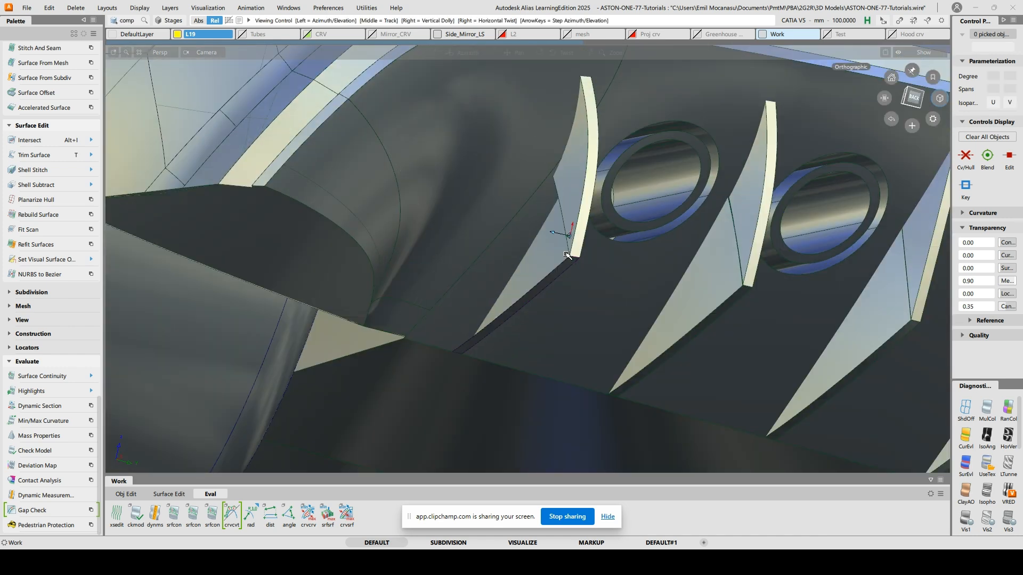
mouse_move(559, 260)
alt+shift+mouse_down()
mouse_move(557, 228)
mouse_move(539, 253)
alt+shift+mouse_up()
click(565, 219)
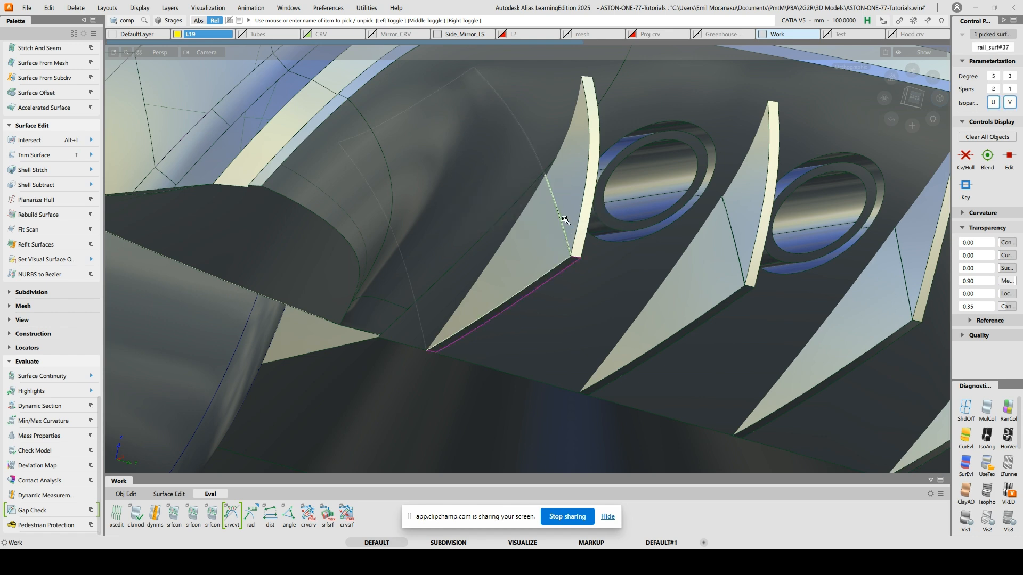
key(Delete)
Isolate the first fin's upper side surface and its bottom strip
alt+shift+right_drag(571, 237, 562, 230)
ctrl+shift+drag(574, 152, 574, 181)
click(558, 253)
alt+shift+drag(604, 286, 669, 247)
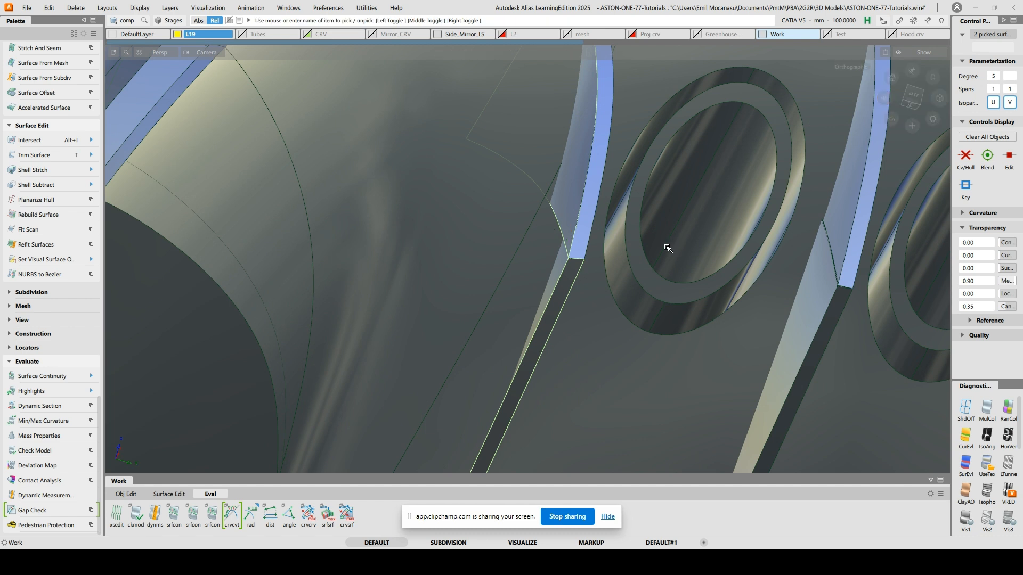
ctrl+shift+right_drag(666, 246, 625, 191)
Build a rail surface for the fin's side, using its curved rear edge as generation curve and the bottom strip's edge as rail
alt+shift+drag(623, 173, 706, 140)
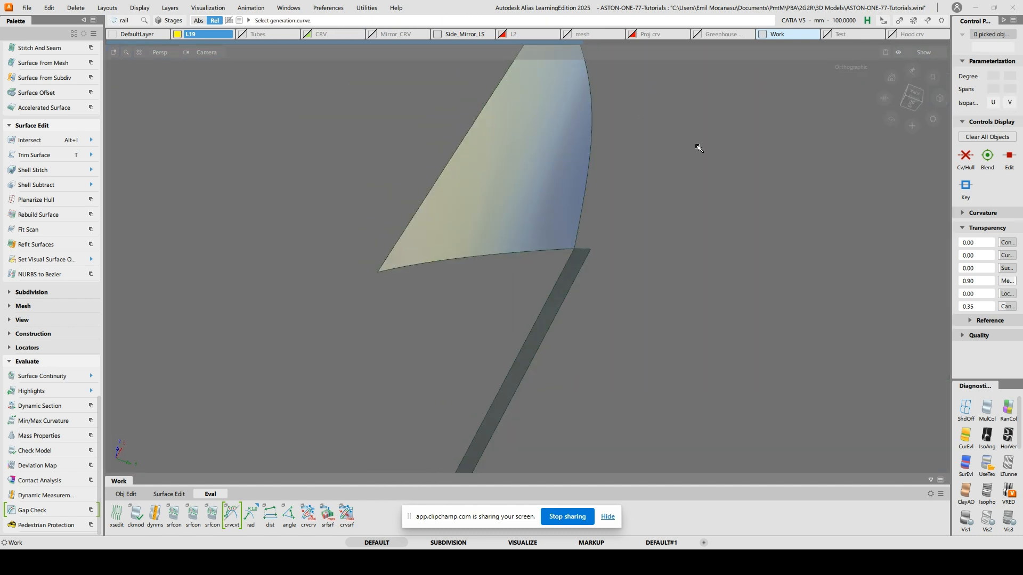
click(559, 279)
alt+shift+drag(763, 248, 653, 258)
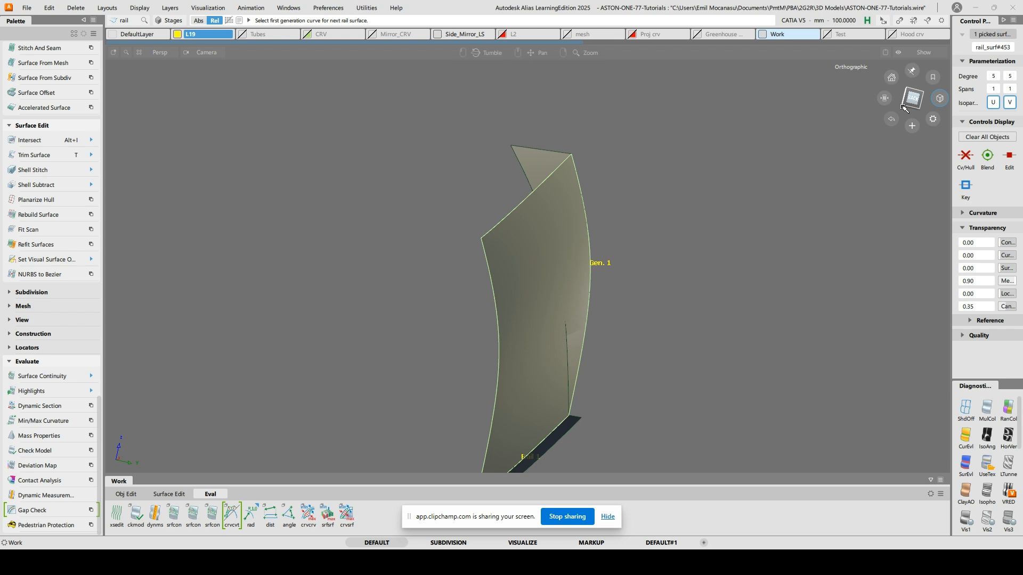
Delete the old upper side surface overlapping the fin's new rail surface
ctrl+shift+drag(547, 165, 556, 156)
alt+shift+drag(581, 224, 483, 193)
ctrl+shift+drag(477, 188, 384, 150)
ctrl+shift+drag(384, 149, 388, 187)
click(473, 167)
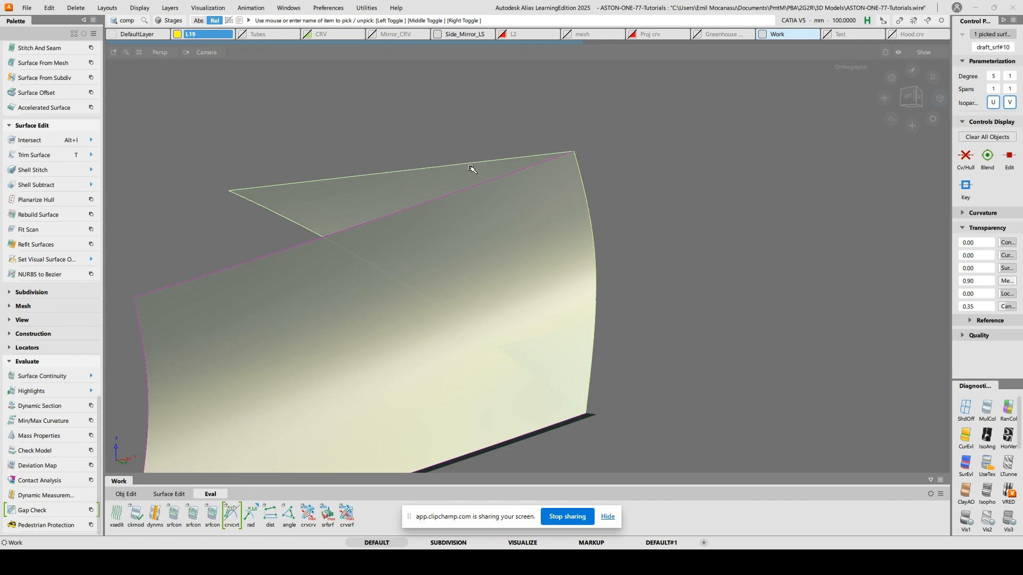
key(Delete)
Show the hidden geometry again and delete the surplus surface at the first diffuser fin
alt+shift+middle_drag(582, 216, 676, 98)
alt+shift+right_drag(677, 99, 607, 180)
alt+shift+drag(607, 180, 473, 172)
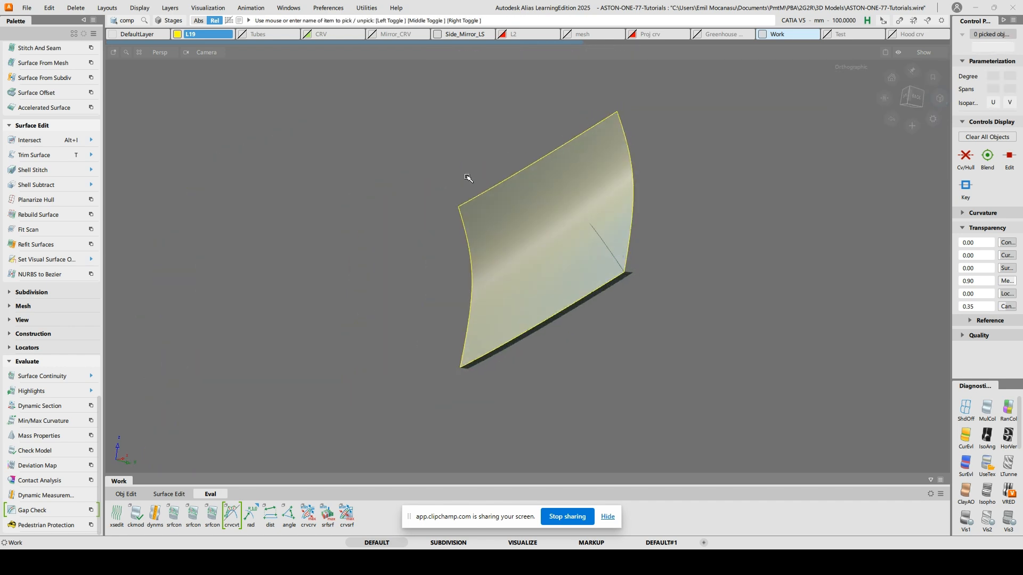
key(alt+h)
mouse_move(689, 210)
alt+shift+mouse_down()
mouse_move(570, 215)
mouse_move(833, 197)
mouse_move(785, 248)
mouse_move(596, 178)
alt+shift+mouse_up()
key(ctrl+t)
key(ctrl+t)
alt+shift+right_drag(596, 178, 502, 256)
ctrl+shift+drag(477, 255, 478, 276)
click(494, 287)
key(Delete)
Delete the leftover curves on surface along the first diffuser fin
alt+shift+right_drag(681, 165, 745, 208)
alt+shift+drag(746, 208, 537, 323)
alt+shift+drag(573, 209, 557, 192)
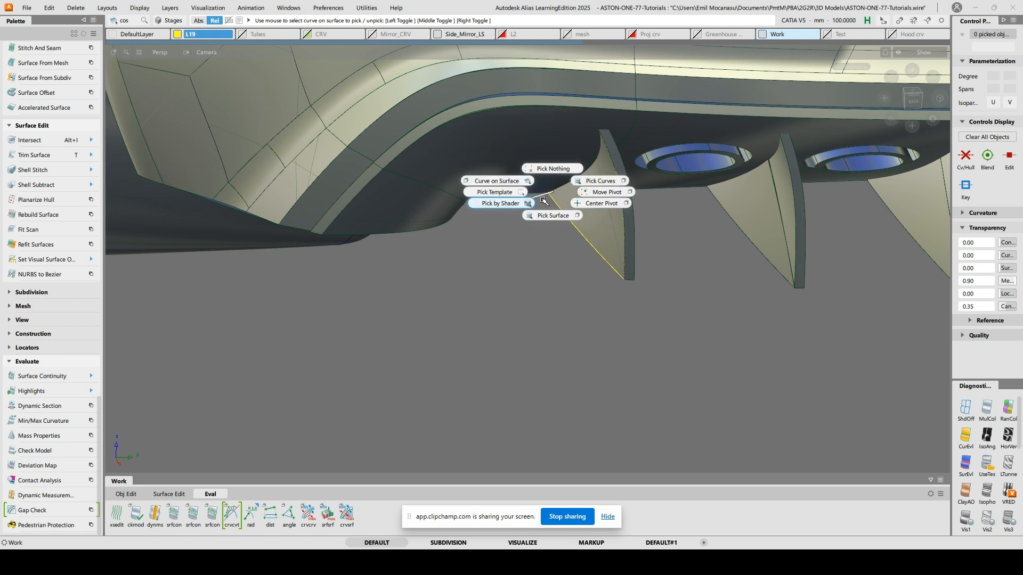
ctrl+shift+drag(494, 194, 493, 201)
drag(602, 248, 672, 278)
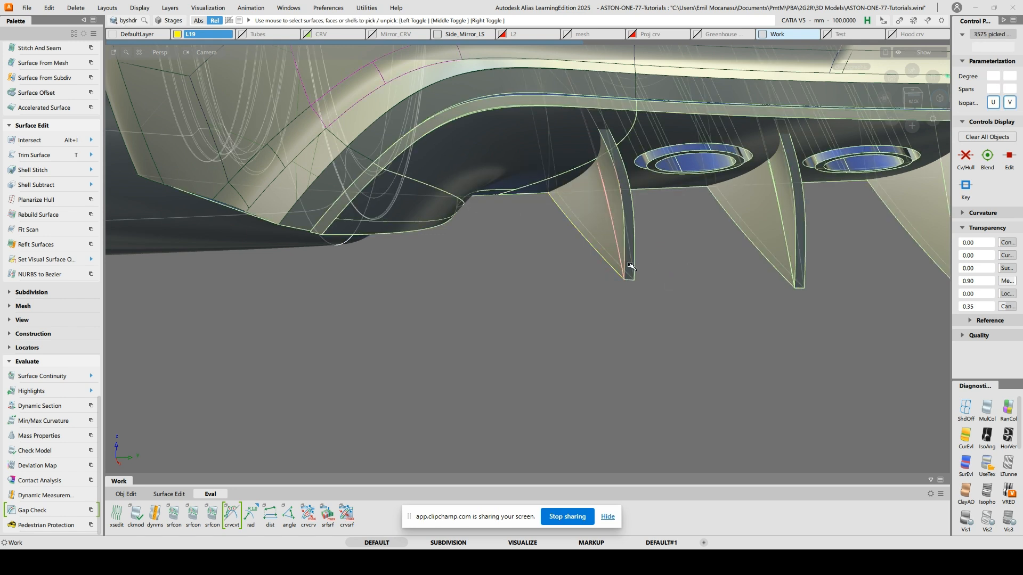
key(Delete)
ctrl+shift+drag(611, 241, 607, 242)
drag(548, 239, 680, 267)
mouse_move(679, 273)
alt+shift+mouse_down()
mouse_move(662, 267)
mouse_move(669, 263)
alt+shift+mouse_up()
key(Delete)
Isolate the two adjoining side surfaces of the diffuser fin
alt+shift+drag(740, 282, 571, 272)
alt+shift+right_drag(571, 272, 687, 218)
alt+shift+middle_drag(689, 219, 592, 301)
mouse_move(651, 226)
alt+shift+mouse_down()
mouse_move(641, 241)
mouse_move(666, 216)
alt+shift+mouse_up()
alt+shift+right_drag(666, 215, 612, 250)
mouse_move(612, 251)
alt+shift+mouse_down()
mouse_move(587, 285)
mouse_move(630, 298)
mouse_move(669, 289)
alt+shift+mouse_up()
alt+shift+drag(767, 297, 664, 262)
ctrl+shift+drag(676, 210, 666, 229)
click(673, 315)
alt+shift+drag(673, 315, 712, 309)
ctrl+shift+click(666, 297)
ctrl+shift+right_drag(666, 297, 665, 289)
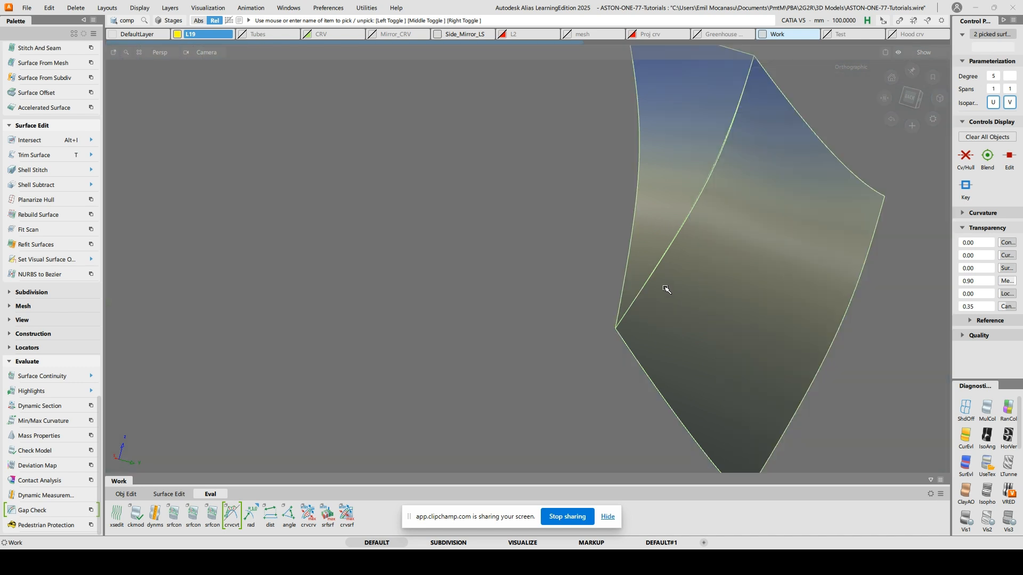
alt+shift+right_drag(680, 208, 689, 268)
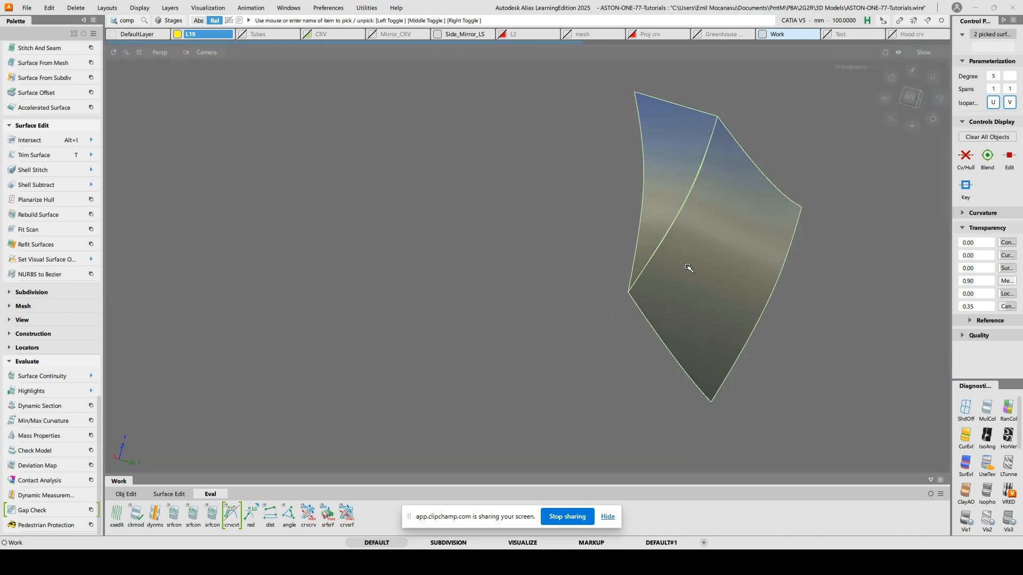